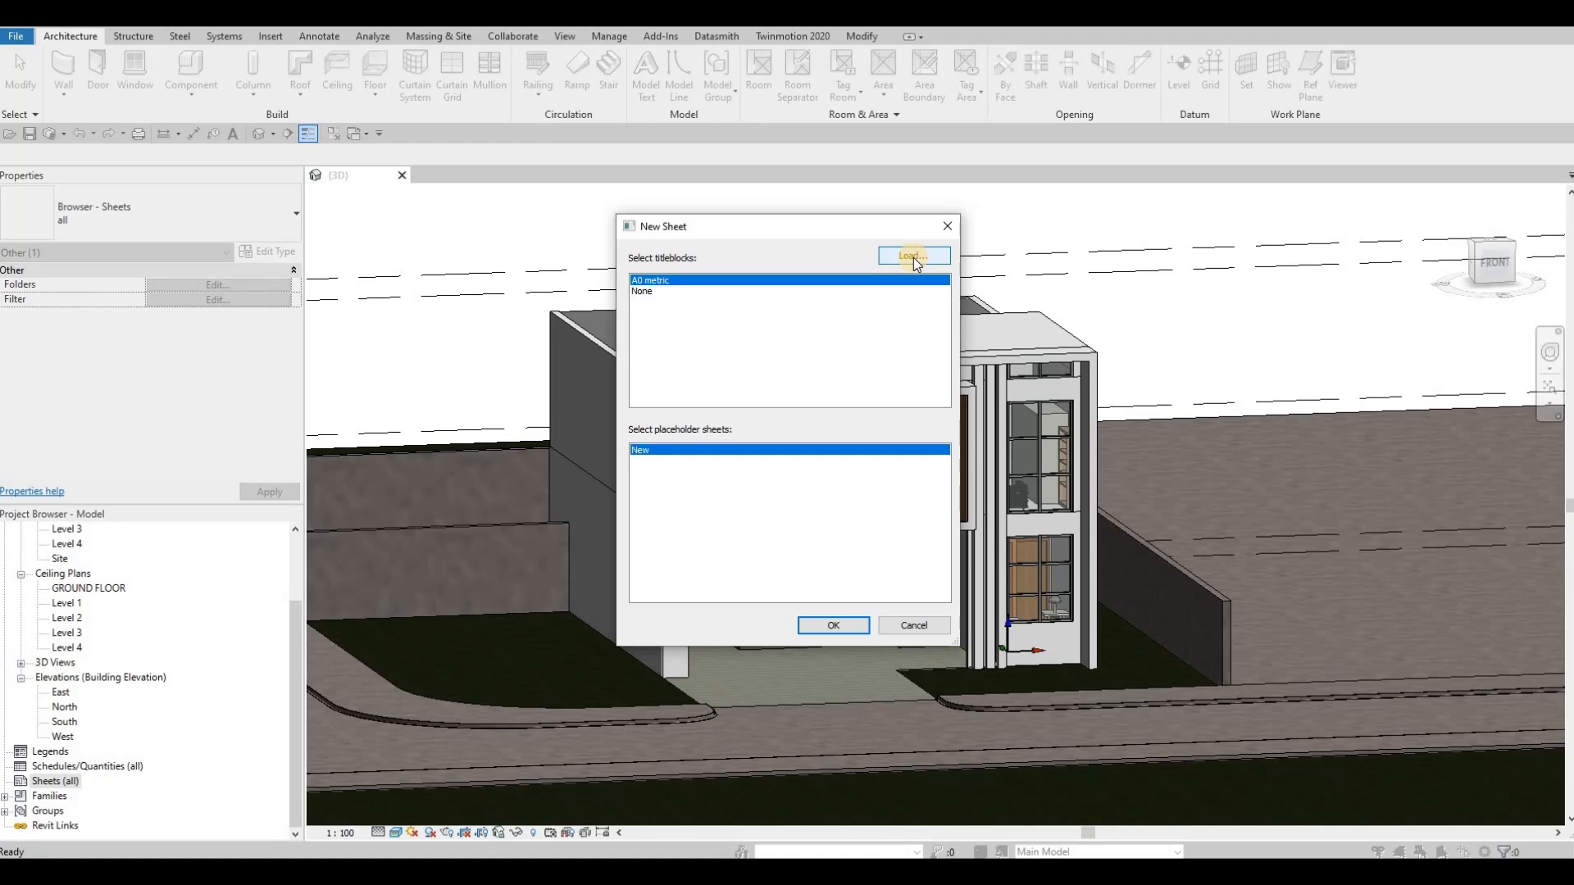
Step: Create a new sheet with the A0 metric titleblock and expand the list of sheets in the project
{"action": "left_click", "coordinate": [914, 257]}
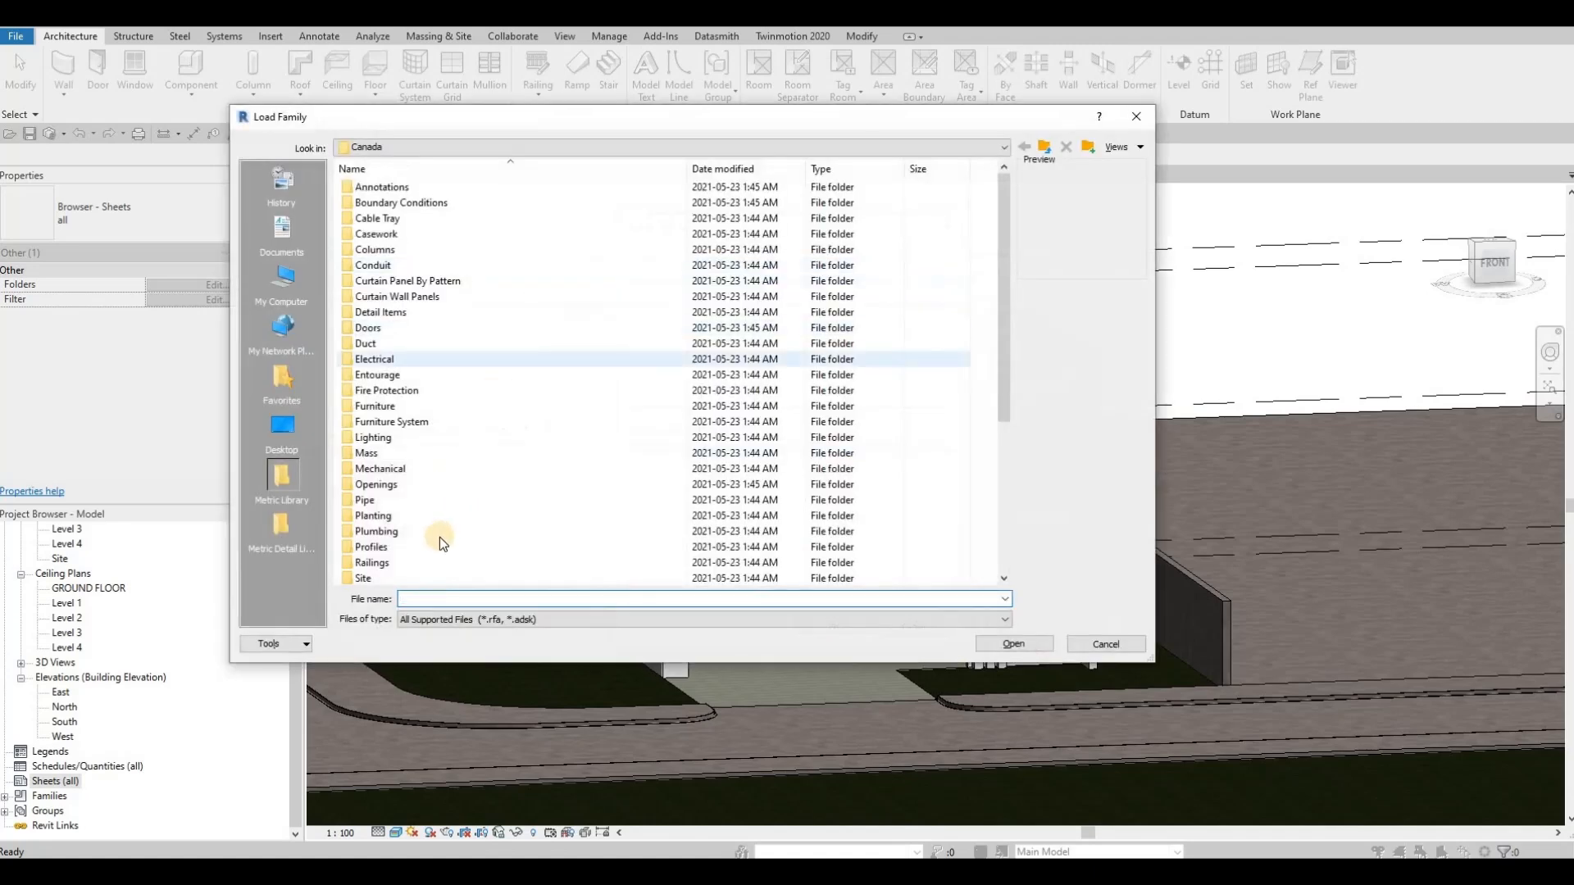
{"action": "double_click", "coordinate": [394, 553]}
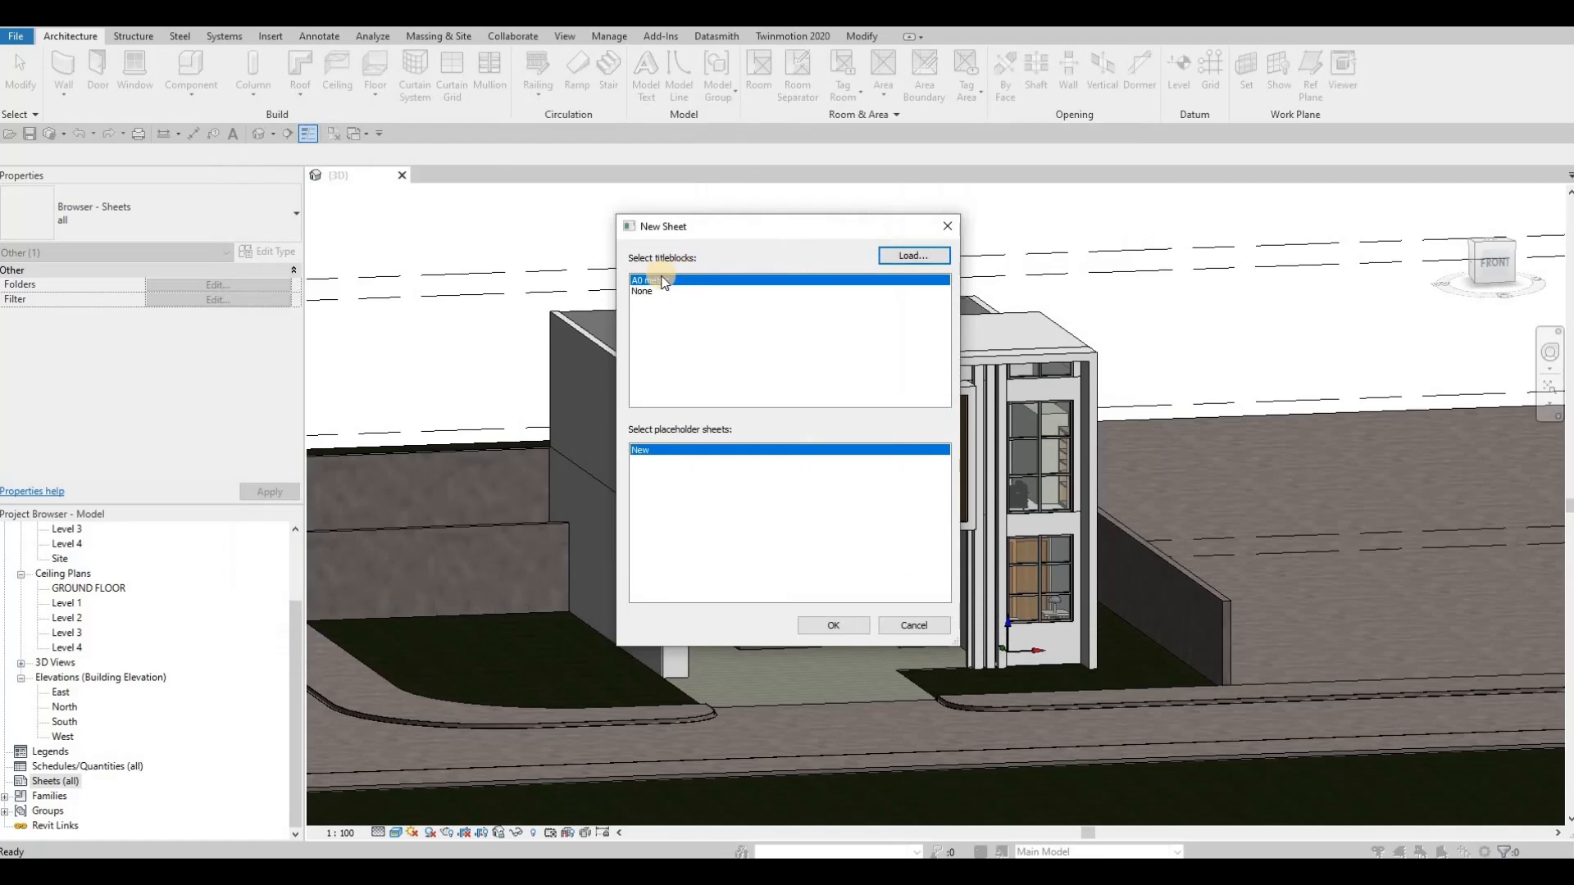
{"action": "left_click", "coordinate": [845, 628]}
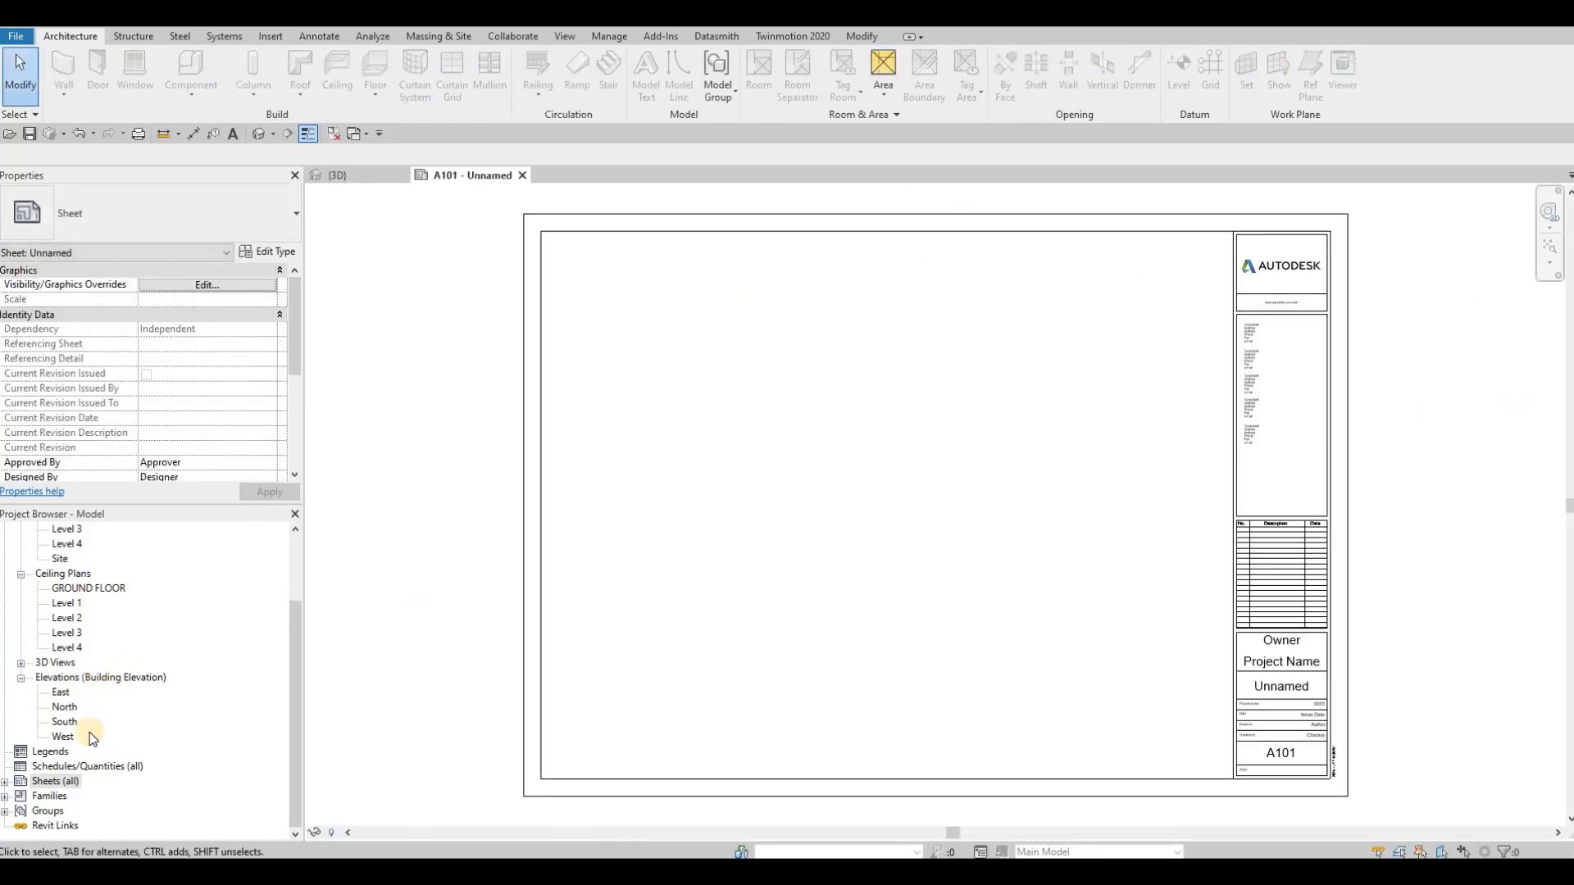
{"action": "left_click", "coordinate": [6, 784]}
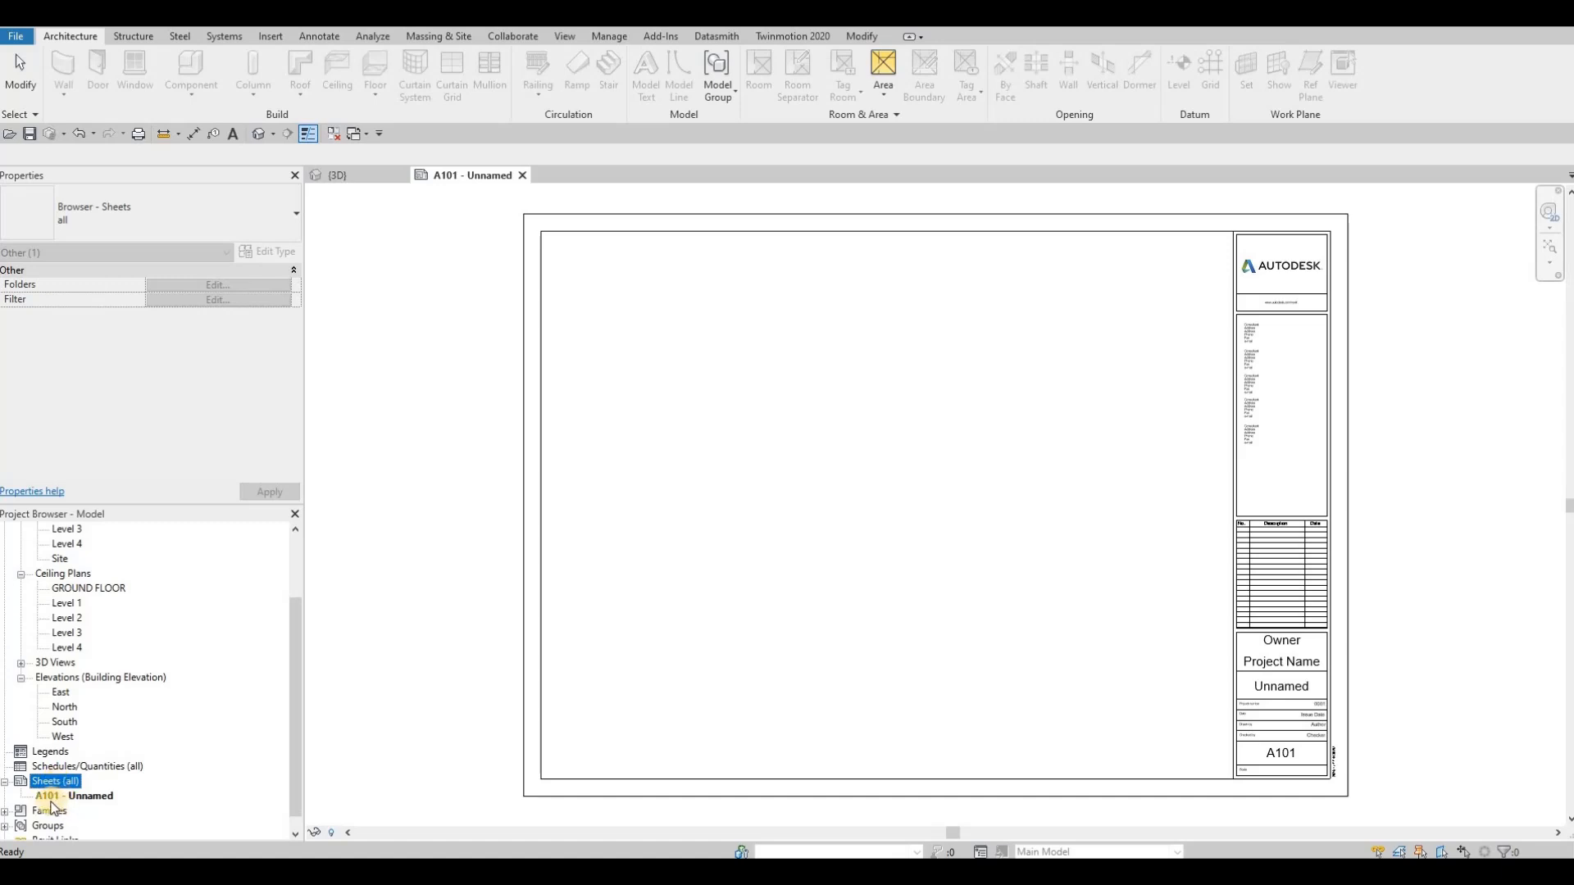
Step: Set the owner in the sheet's titleblock to ACD
{"action": "left_click", "coordinate": [1285, 641]}
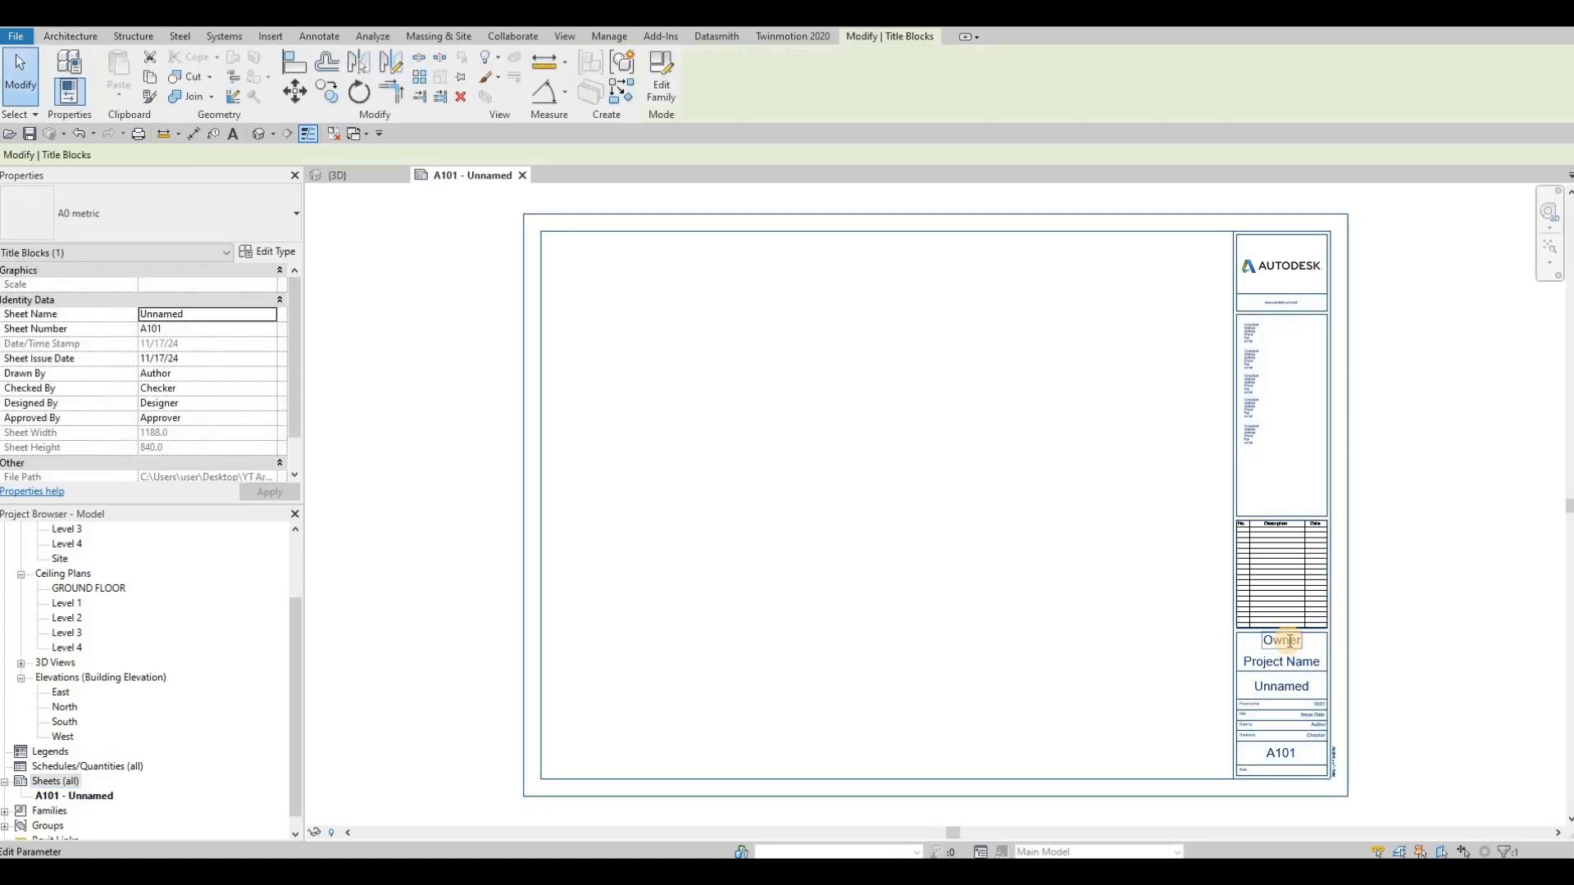
{"action": "left_click", "coordinate": [1288, 642]}
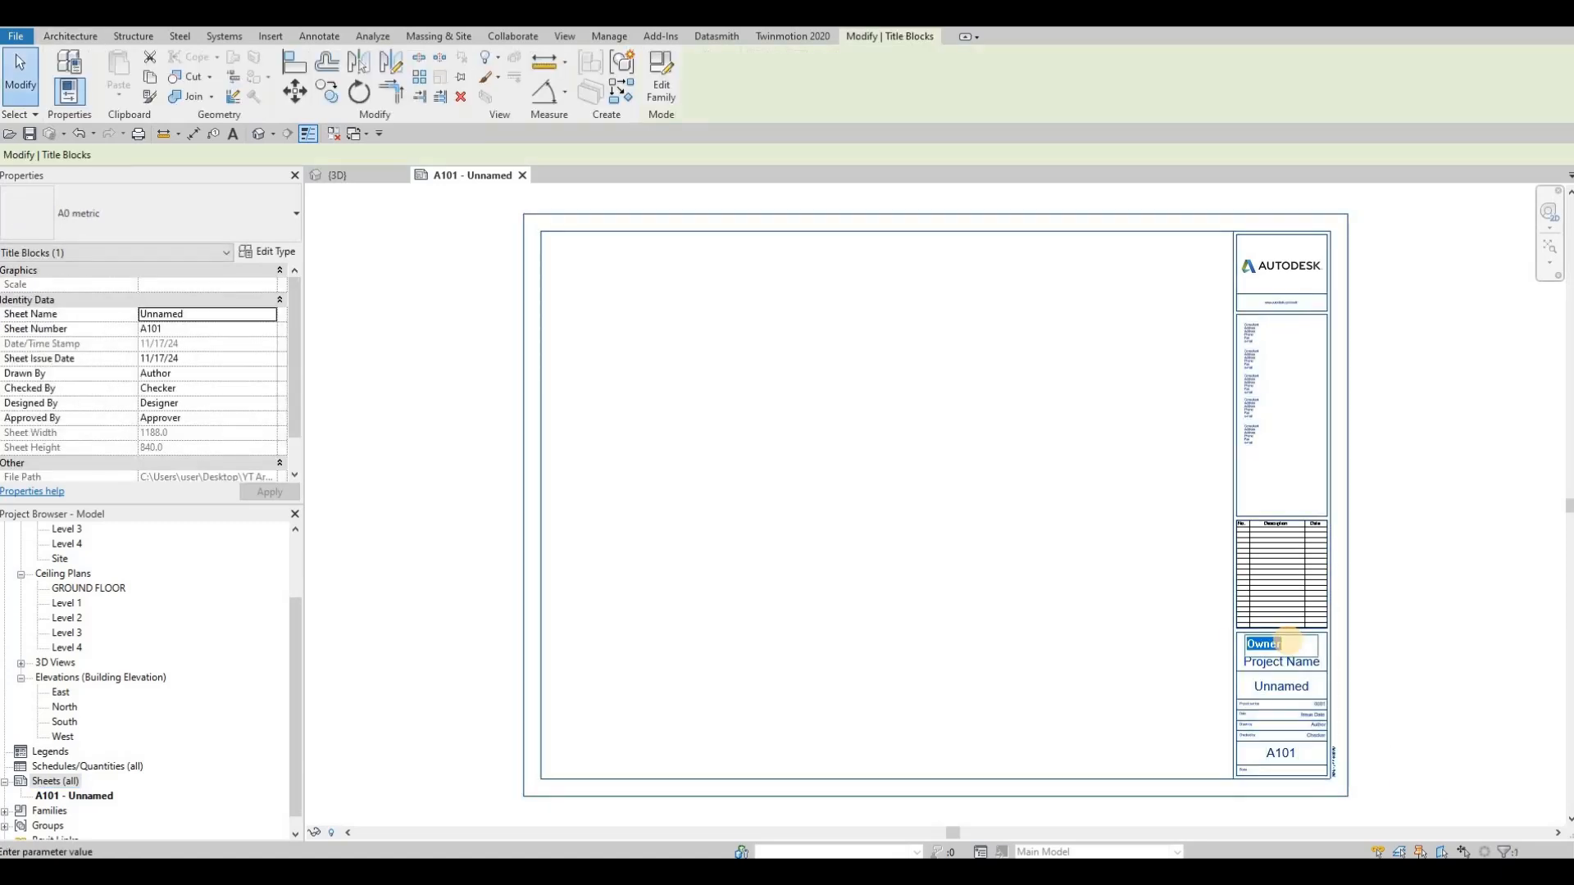
{"action": "key", "text": "Caps_Lock"}
{"action": "type", "text": "ACD"}
{"action": "left_click", "coordinate": [1178, 654]}
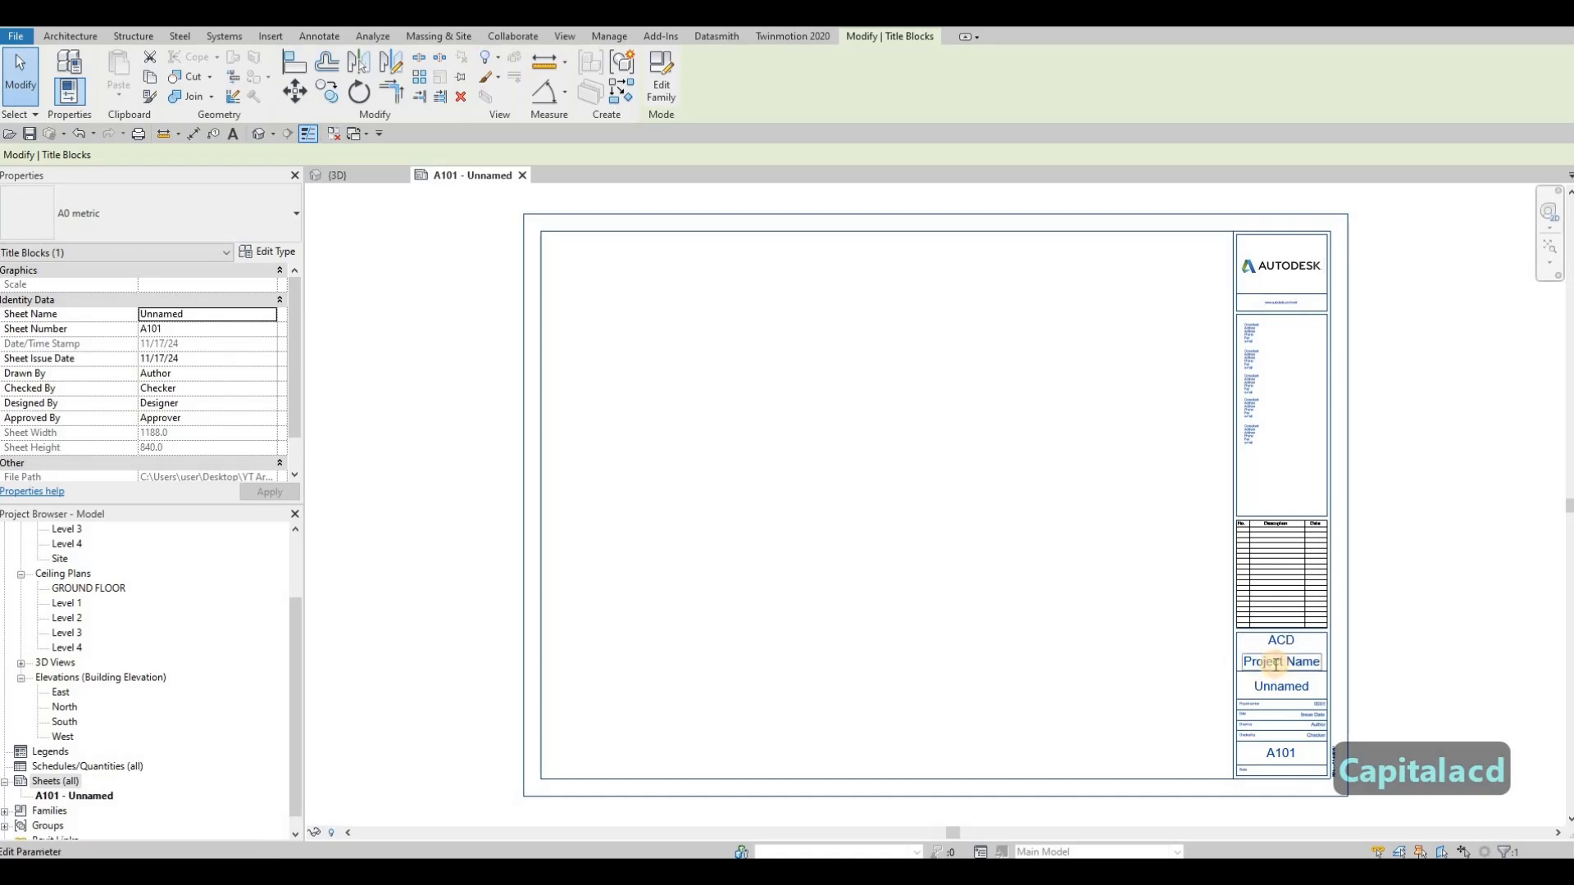
Step: Replace the project name in the titleblock with the client's name followed by "House"
{"action": "left_click", "coordinate": [1276, 662]}
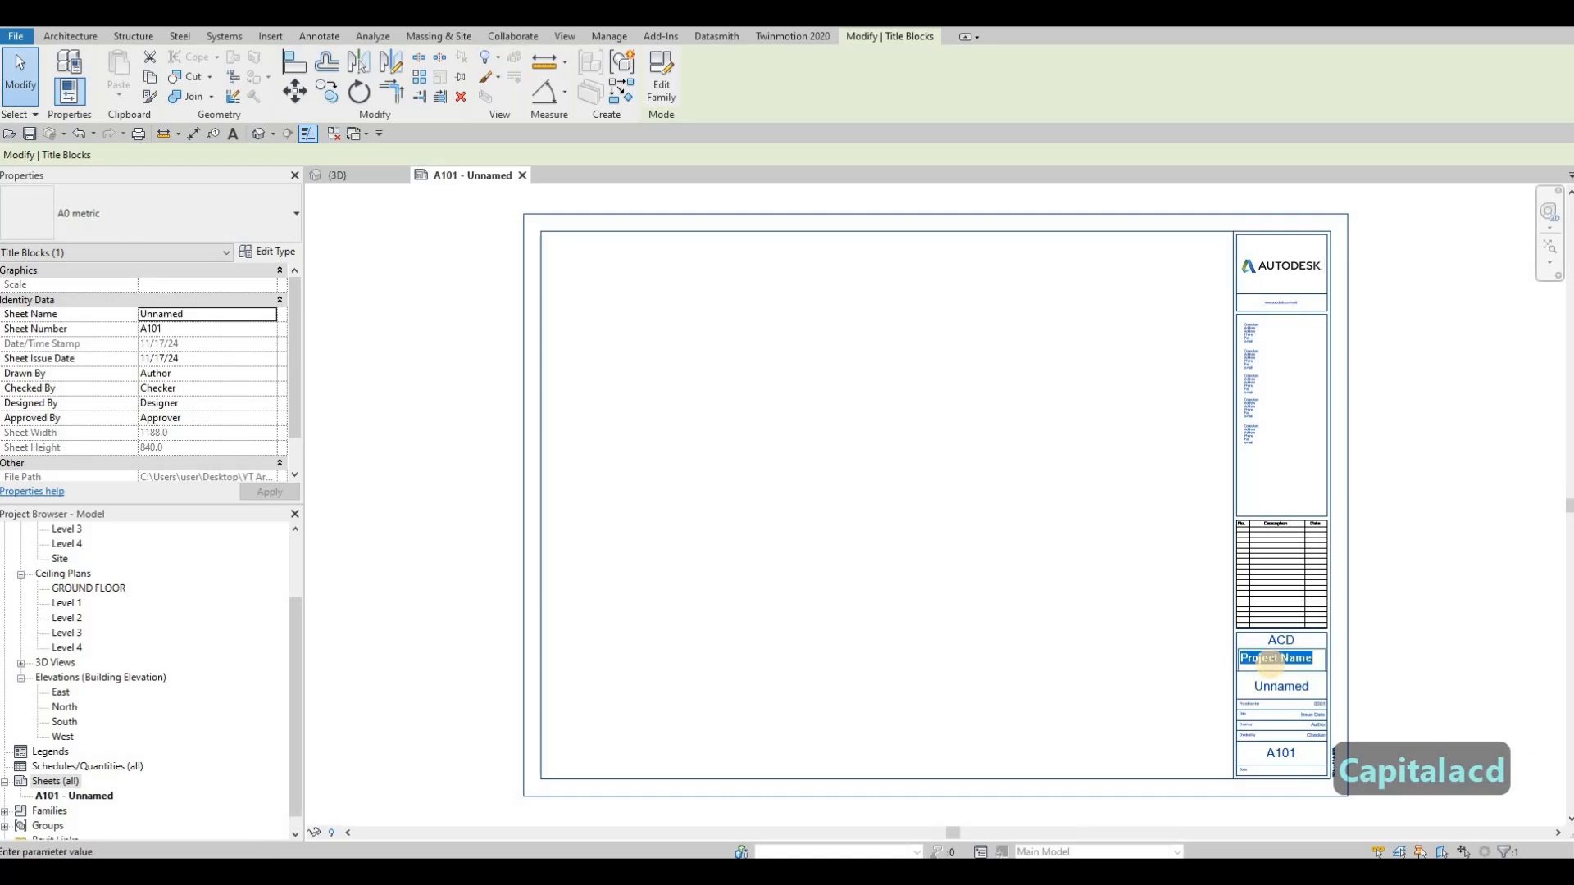
{"action": "type", "text": "Mas"}
{"action": "key", "text": "F11"}
{"action": "key", "text": "BackSpace"}
{"action": "key", "text": "BackSpace"}
{"action": "key", "text": "BackSpace"}
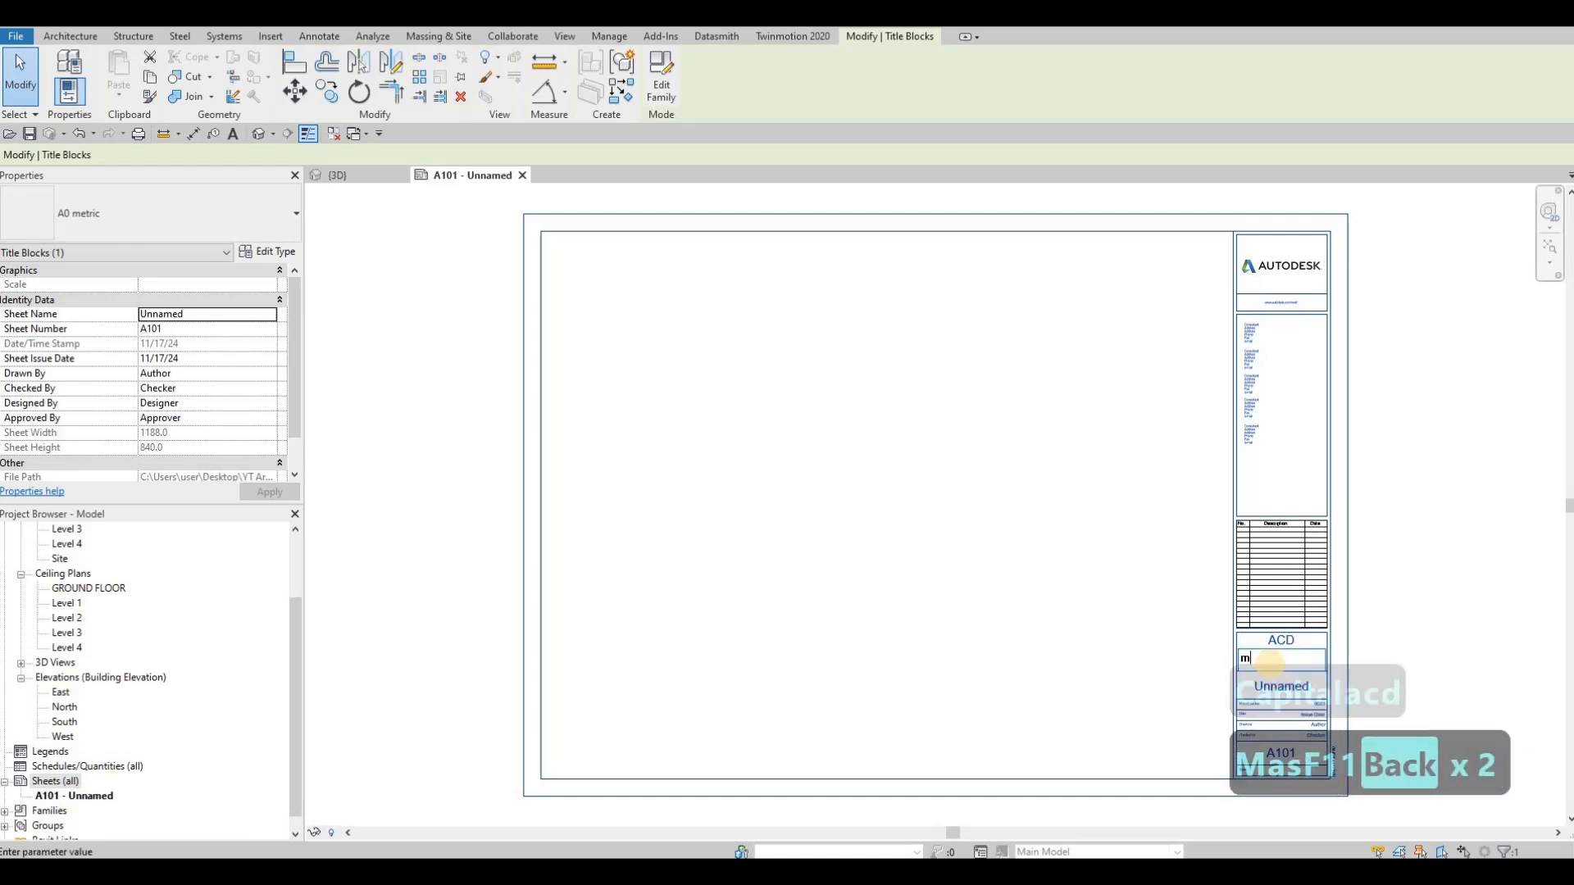
{"action": "type", "text": "Marlo"}
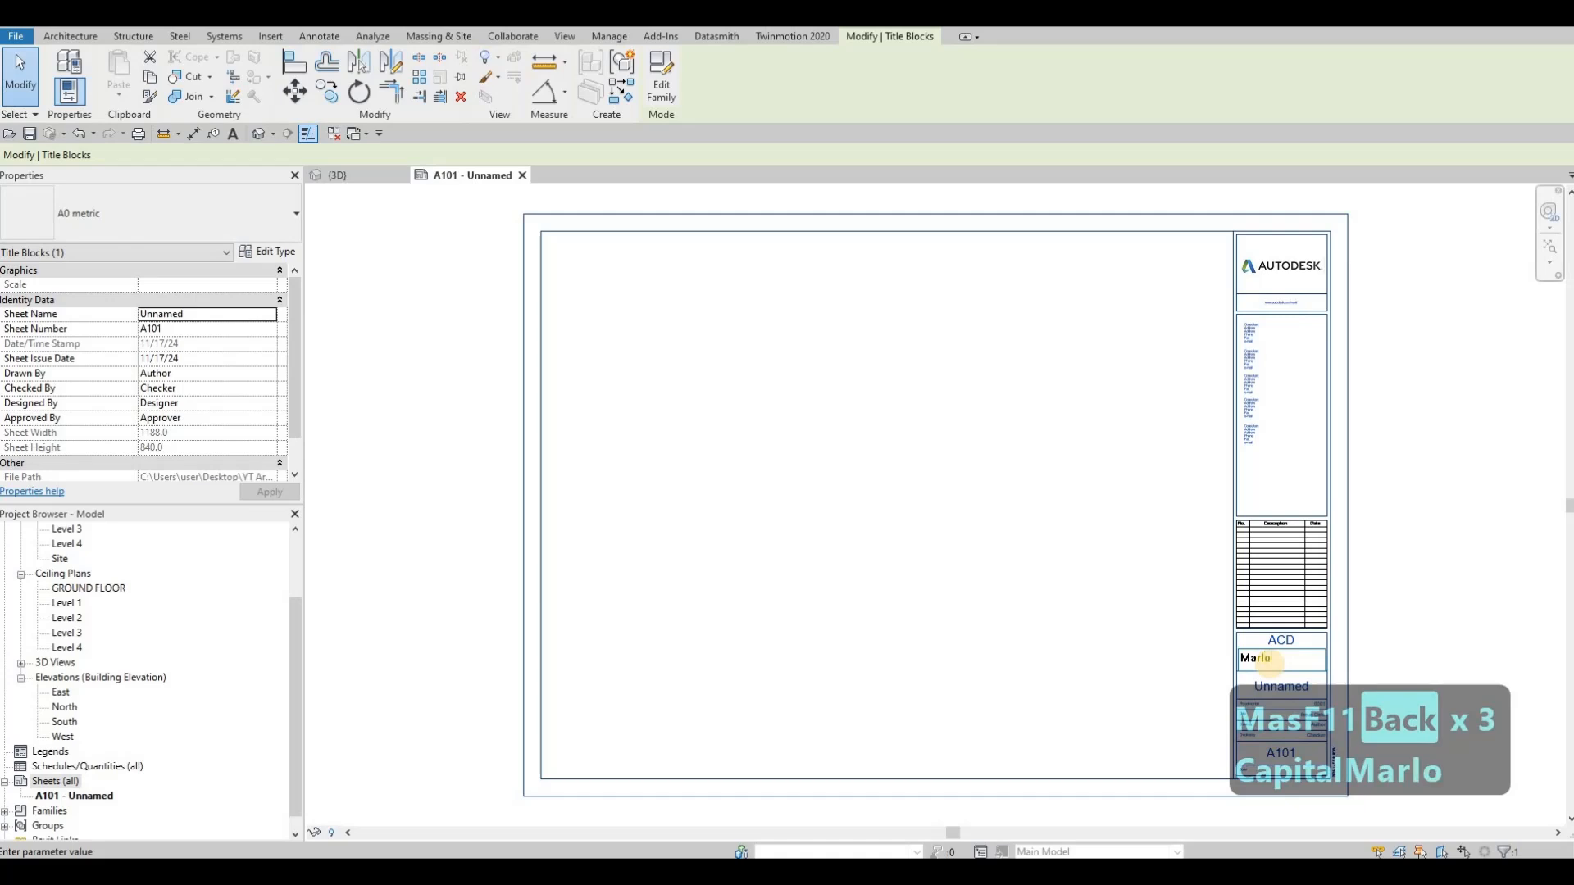
{"action": "type", "text": "m G House"}
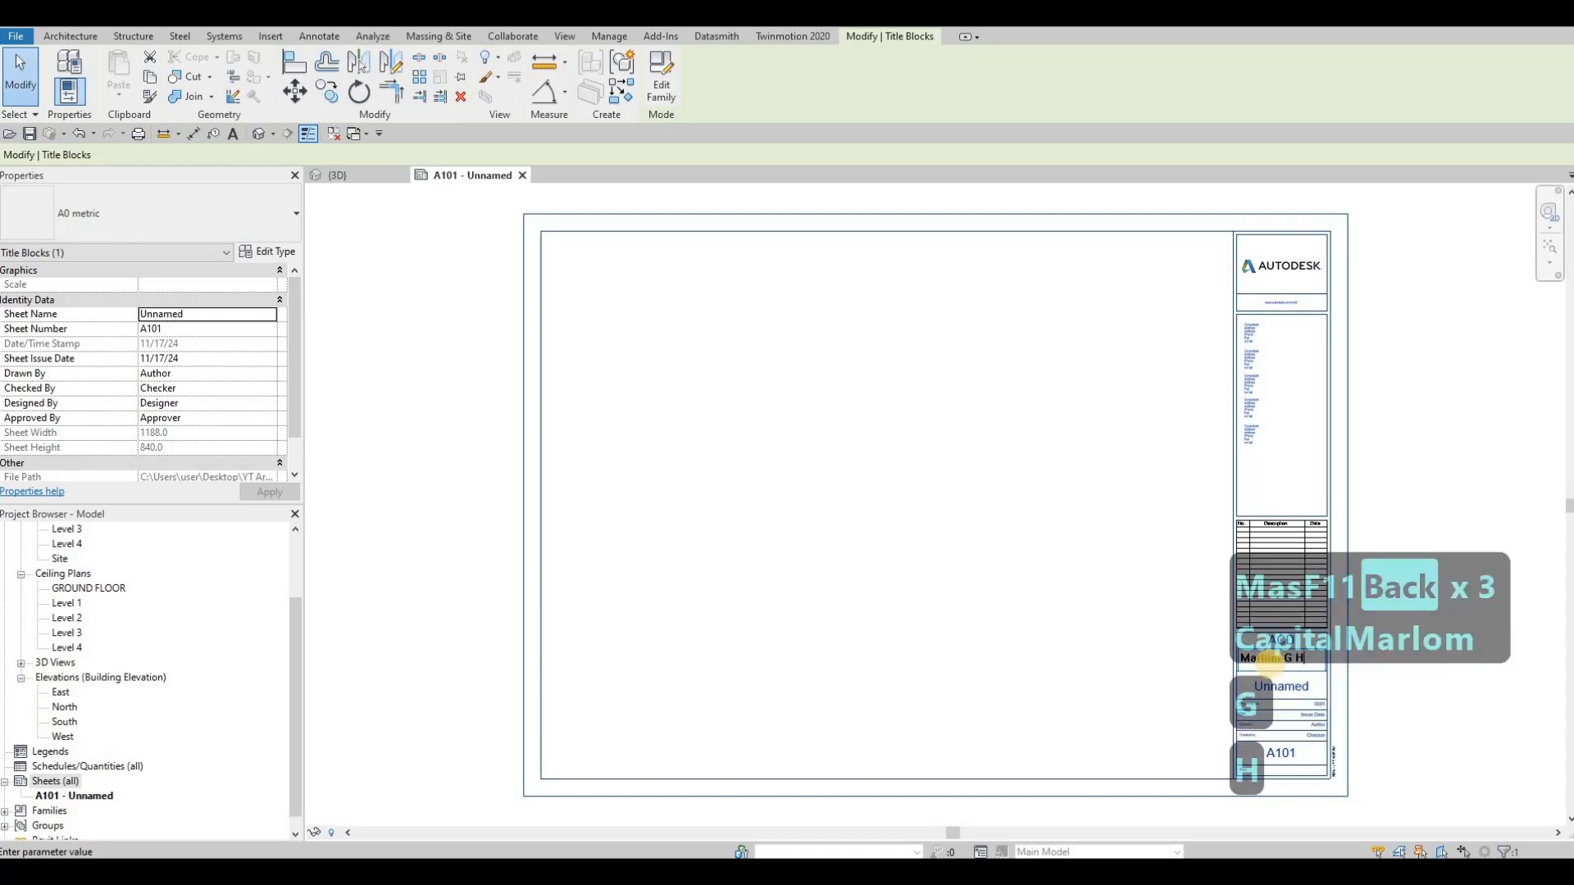
{"action": "left_click", "coordinate": [1064, 592]}
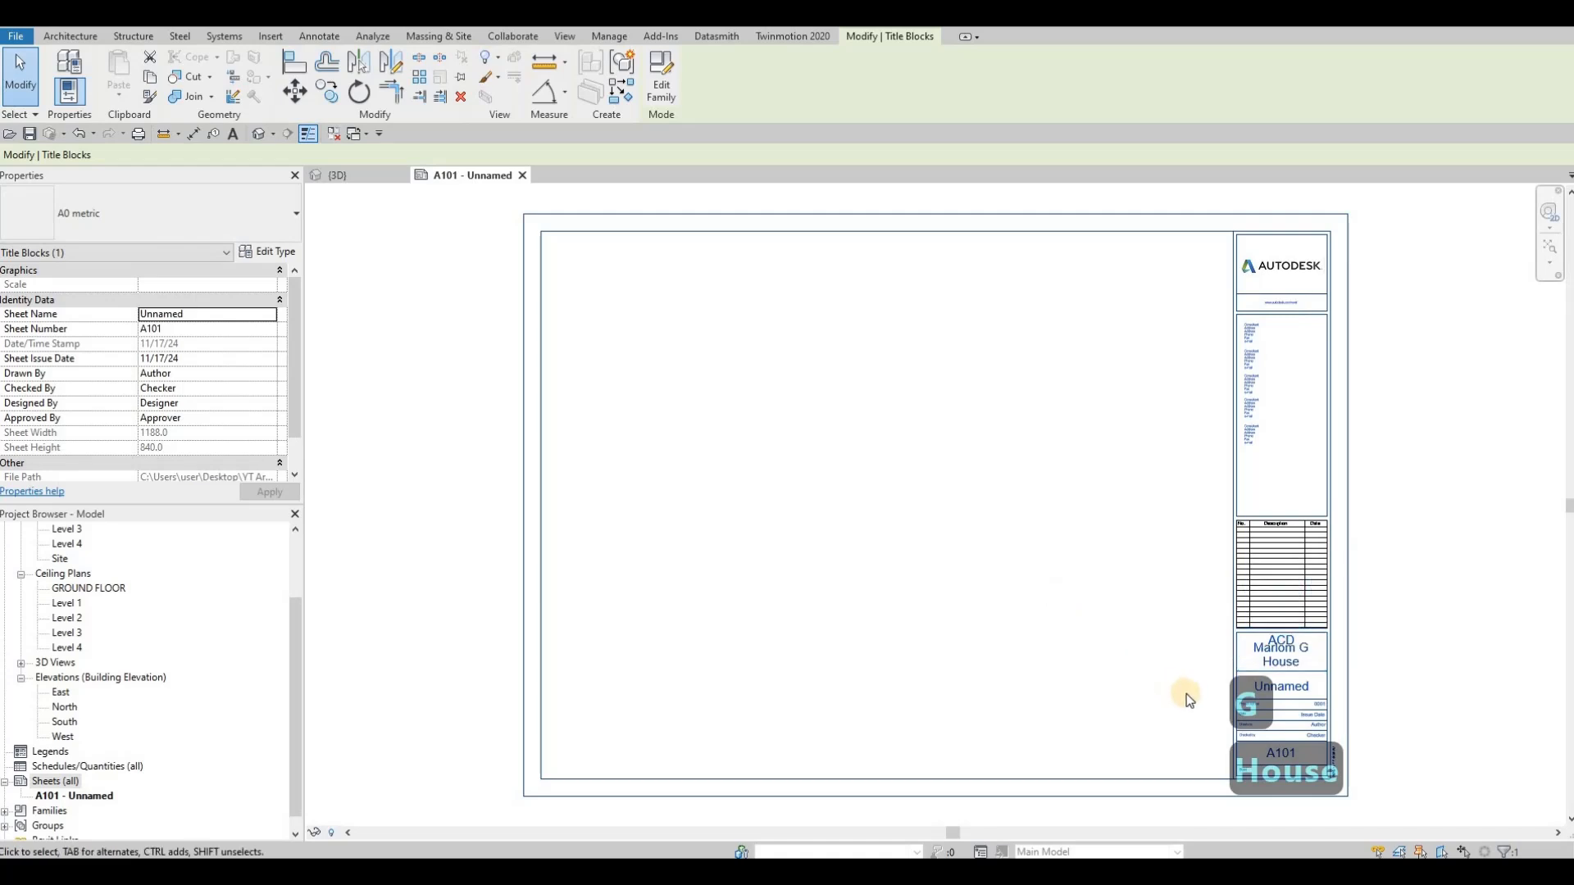
Step: Change the sheet name in the titleblock of sheet A101 to COVER SHEET
{"action": "left_click", "coordinate": [1291, 697]}
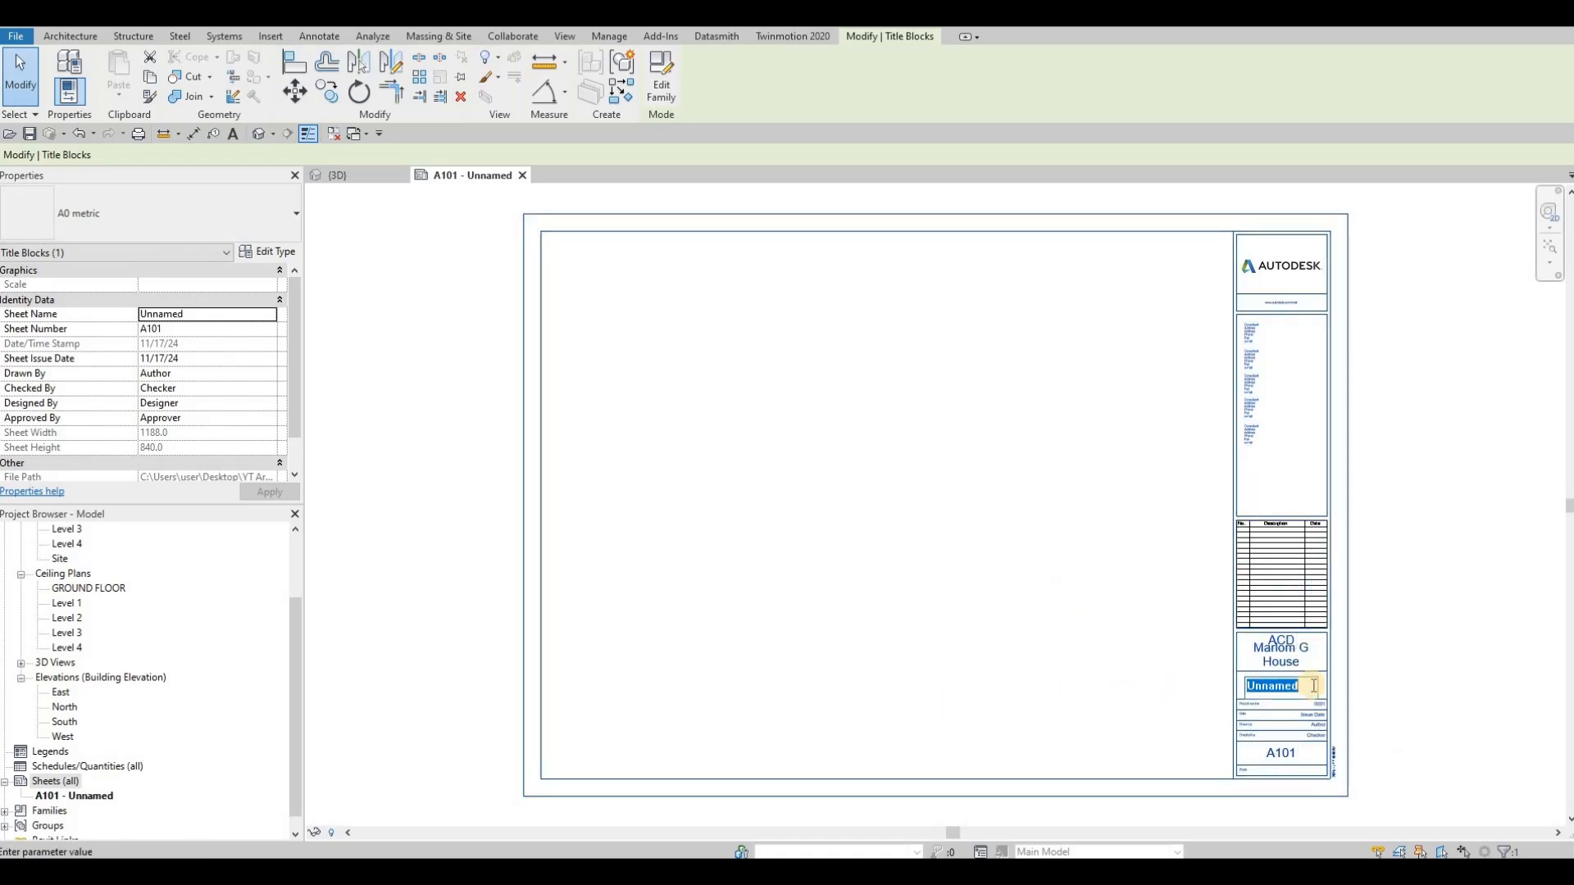
{"action": "key", "text": "Caps_Lock"}
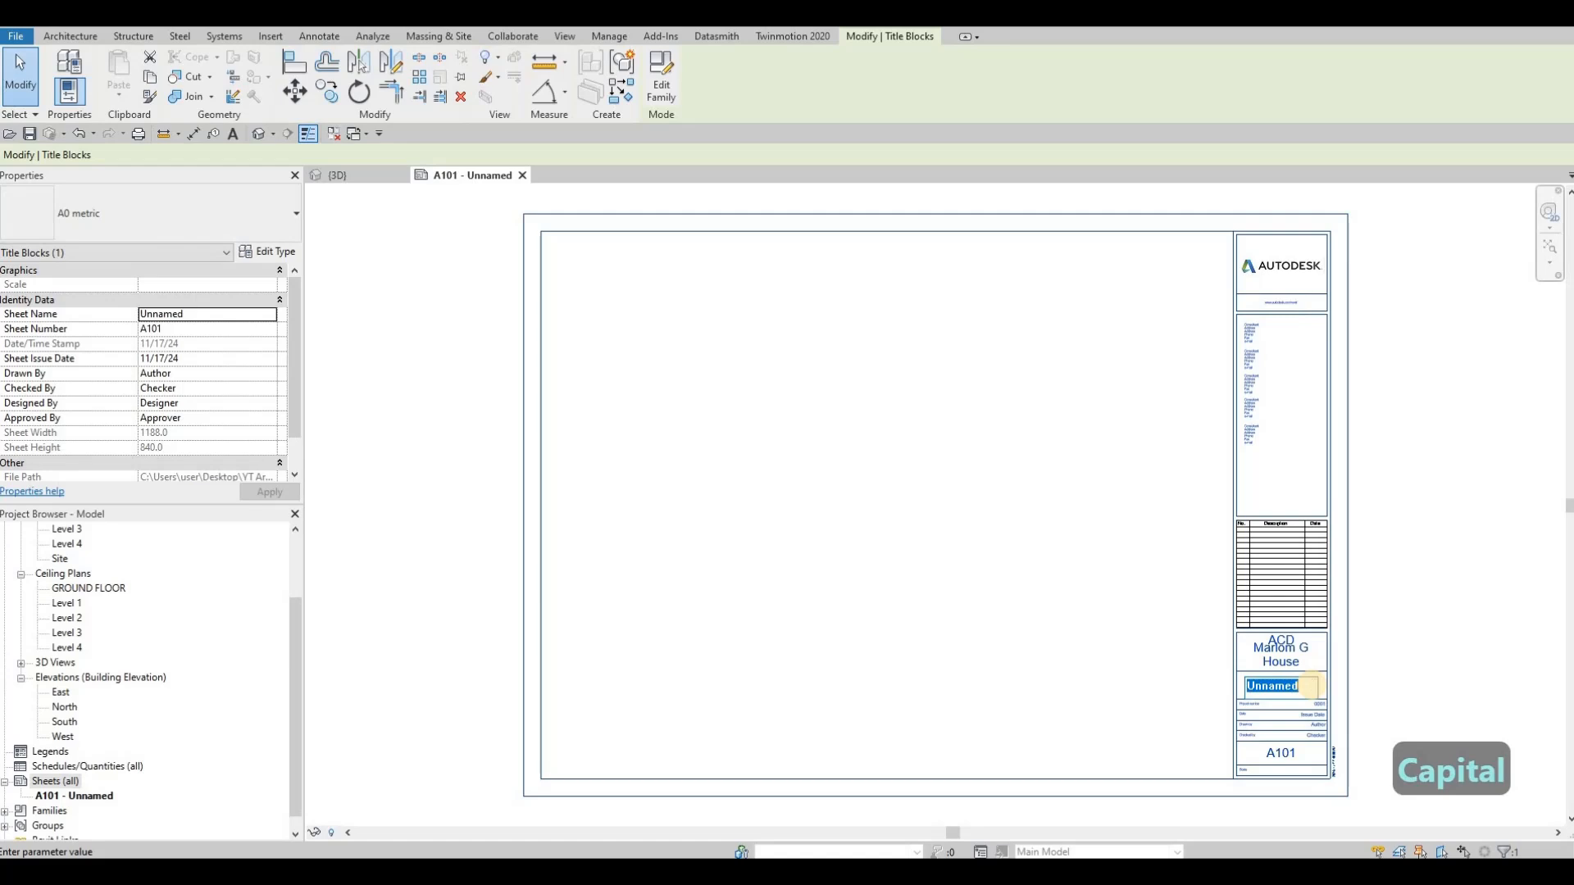
{"action": "type", "text": "COVER "}
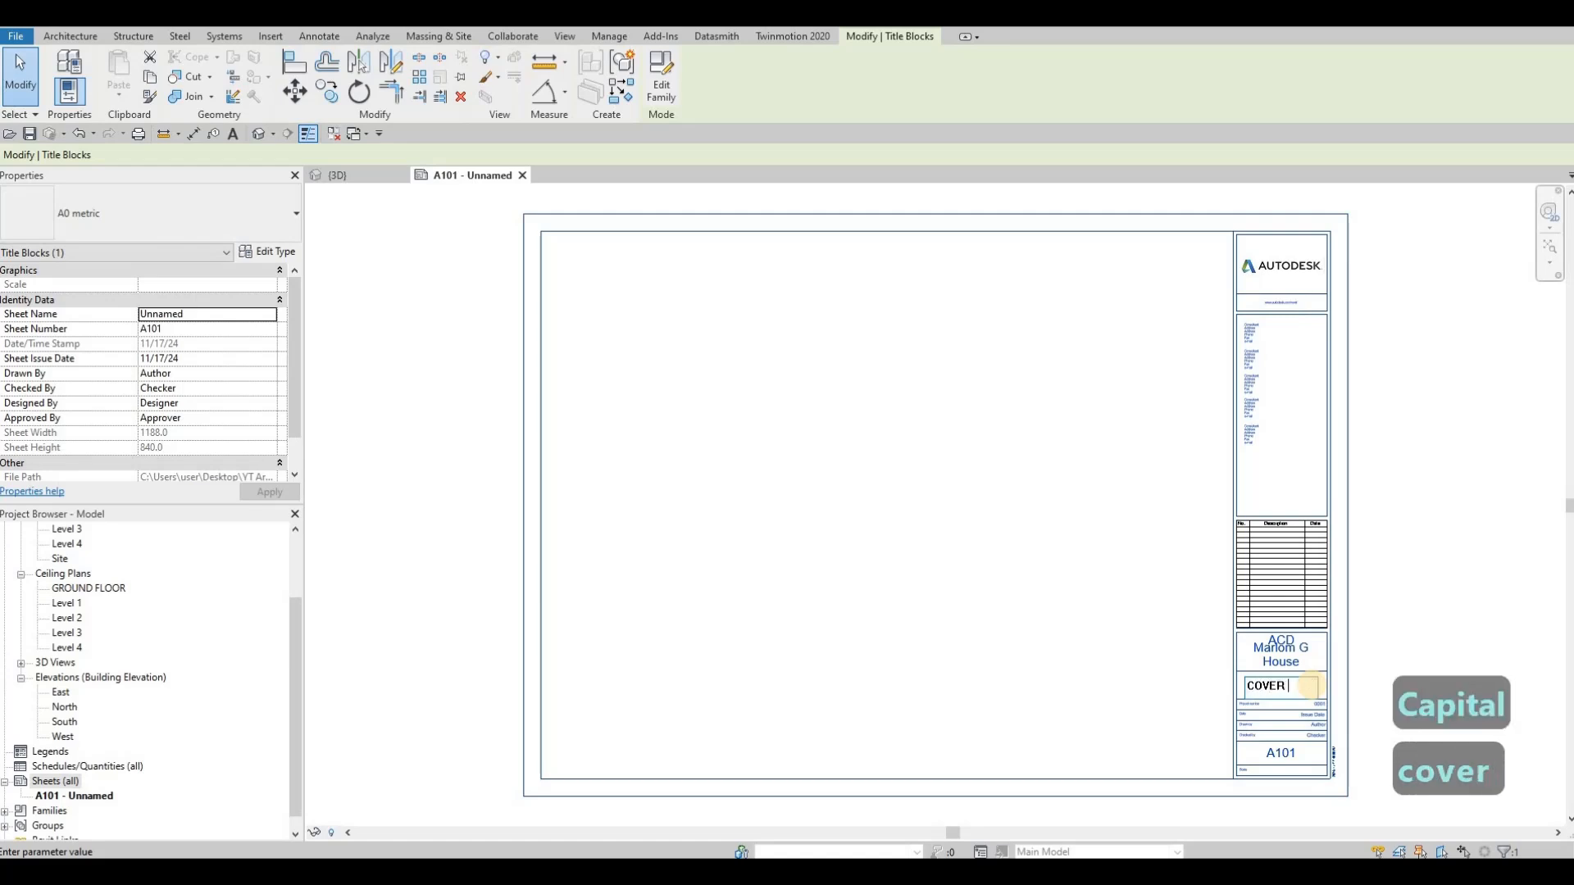
{"action": "type", "text": "SHEET"}
{"action": "left_click", "coordinate": [1085, 578]}
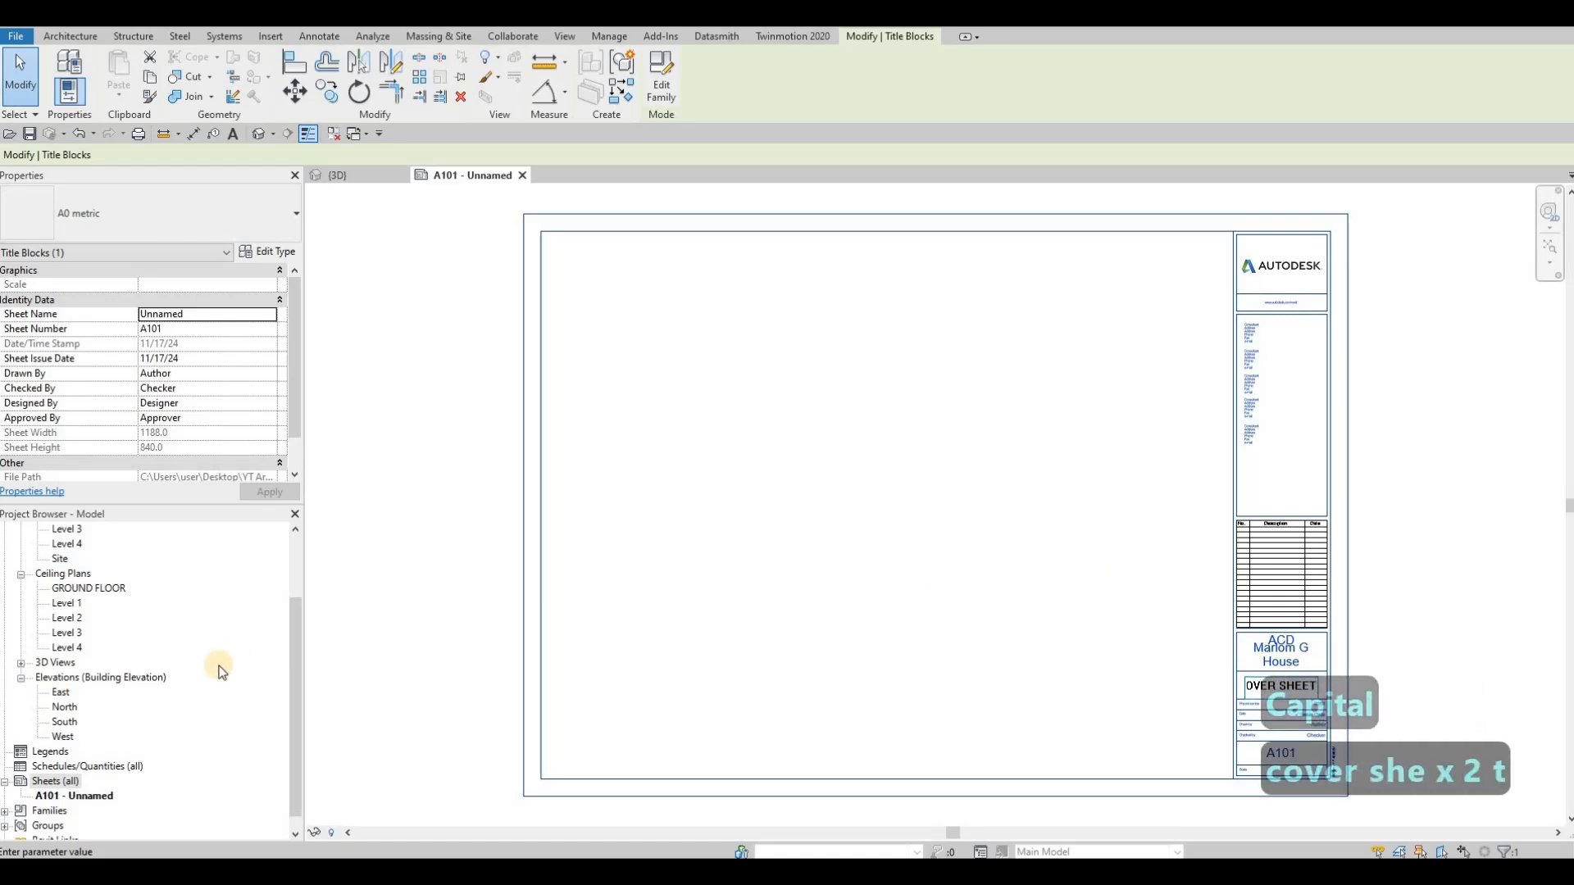
Step: Add six more sheets to the project, each with the A0 metric titleblock
{"action": "right_click", "coordinate": [62, 782]}
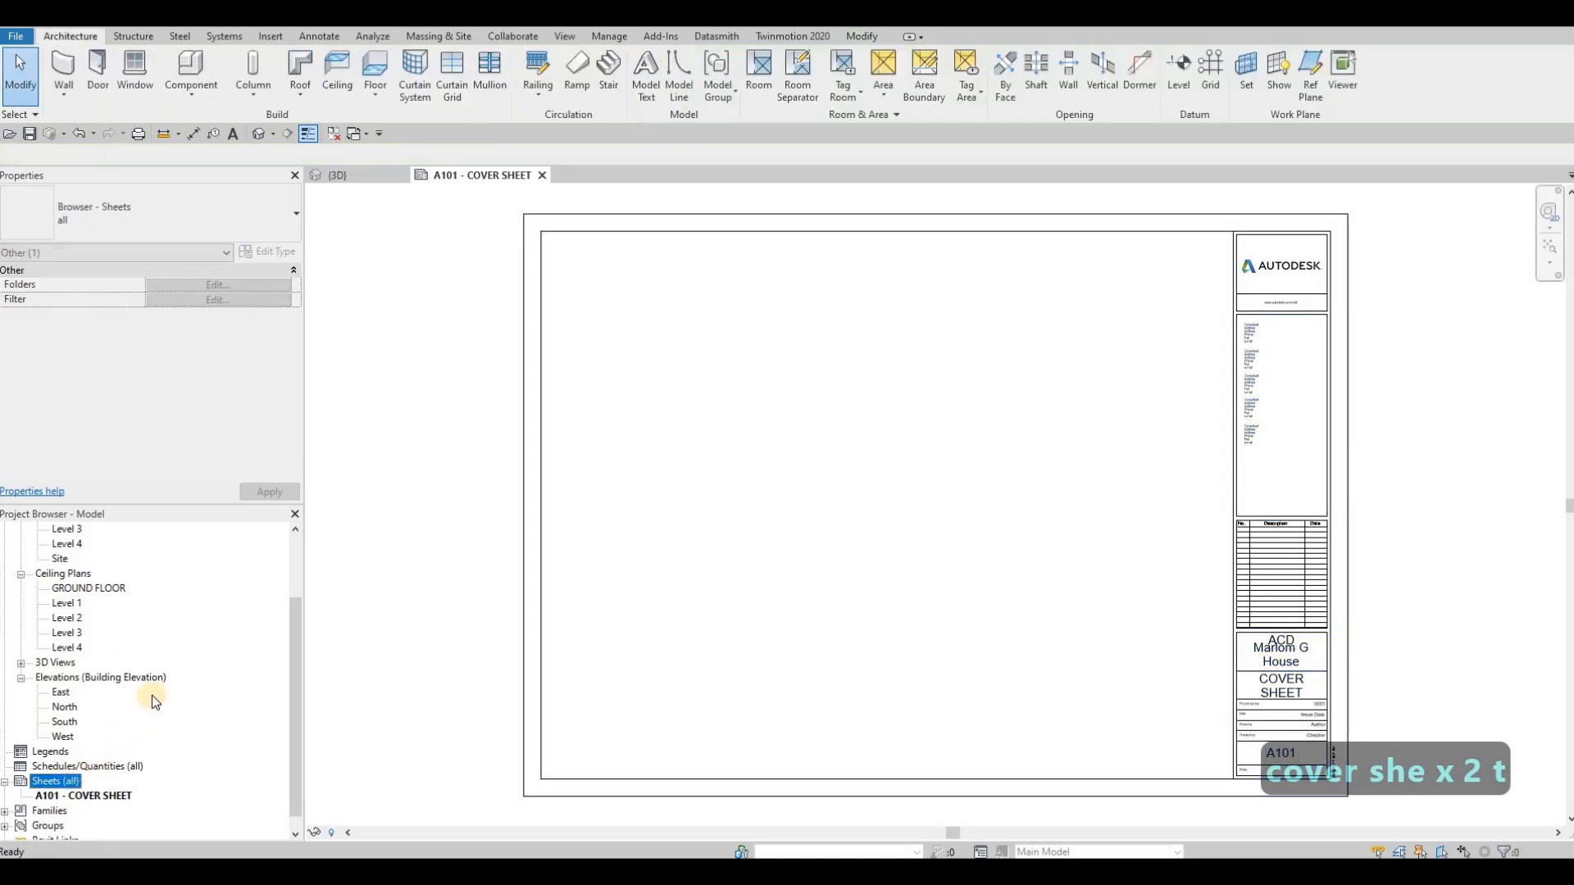
{"action": "left_click", "coordinate": [164, 668]}
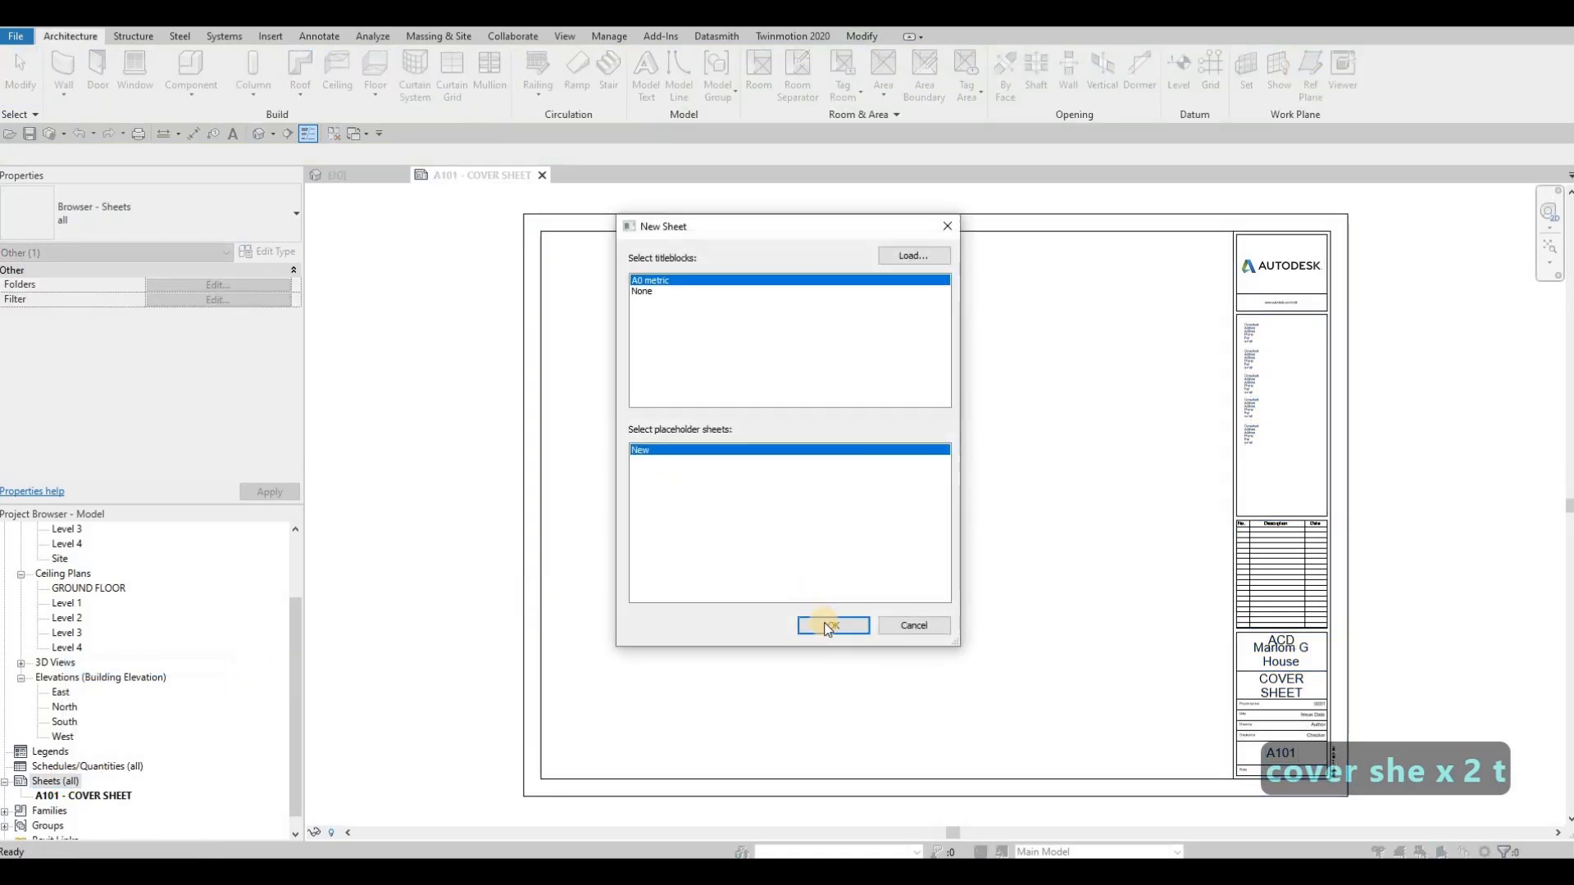
{"action": "left_click", "coordinate": [820, 628]}
{"action": "right_click", "coordinate": [49, 781]}
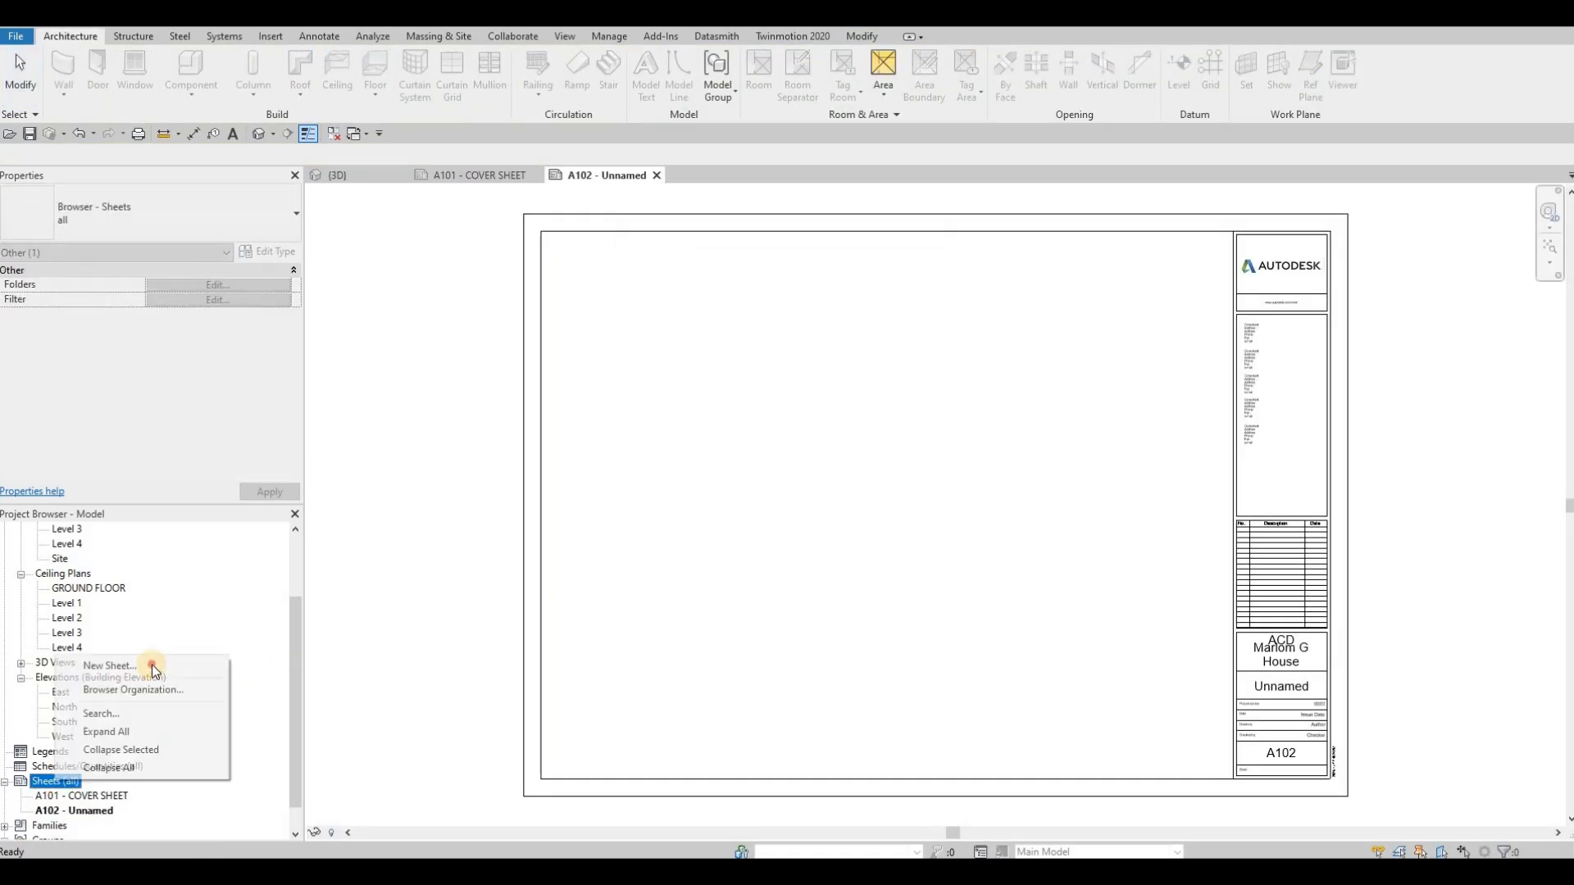
{"action": "left_click", "coordinate": [156, 666]}
{"action": "key", "text": "Return"}
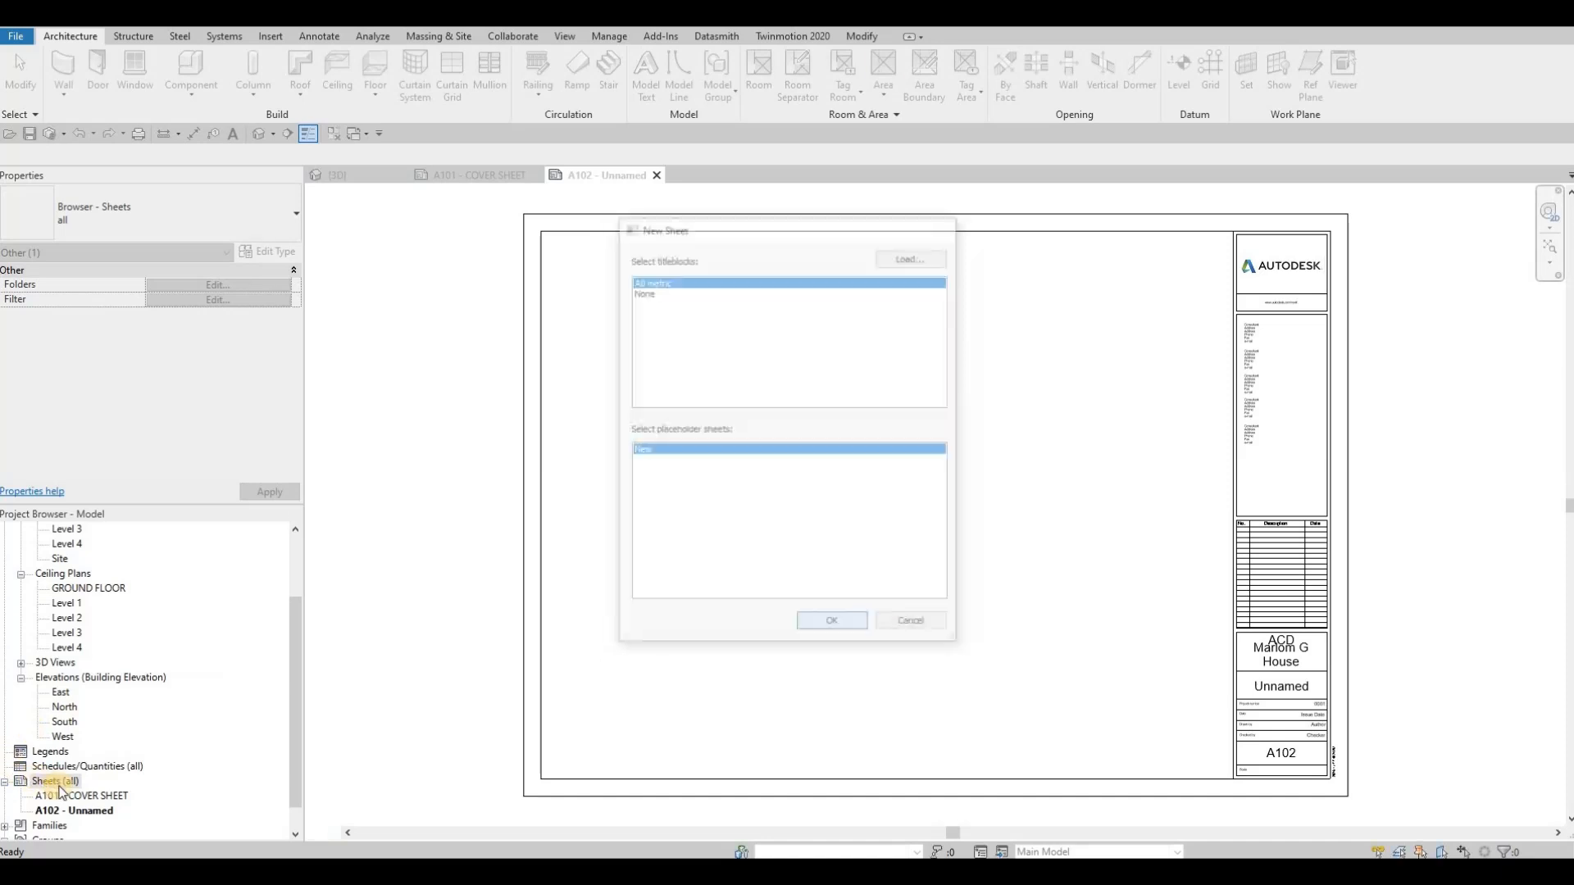
{"action": "right_click", "coordinate": [50, 781]}
{"action": "left_click", "coordinate": [170, 672]}
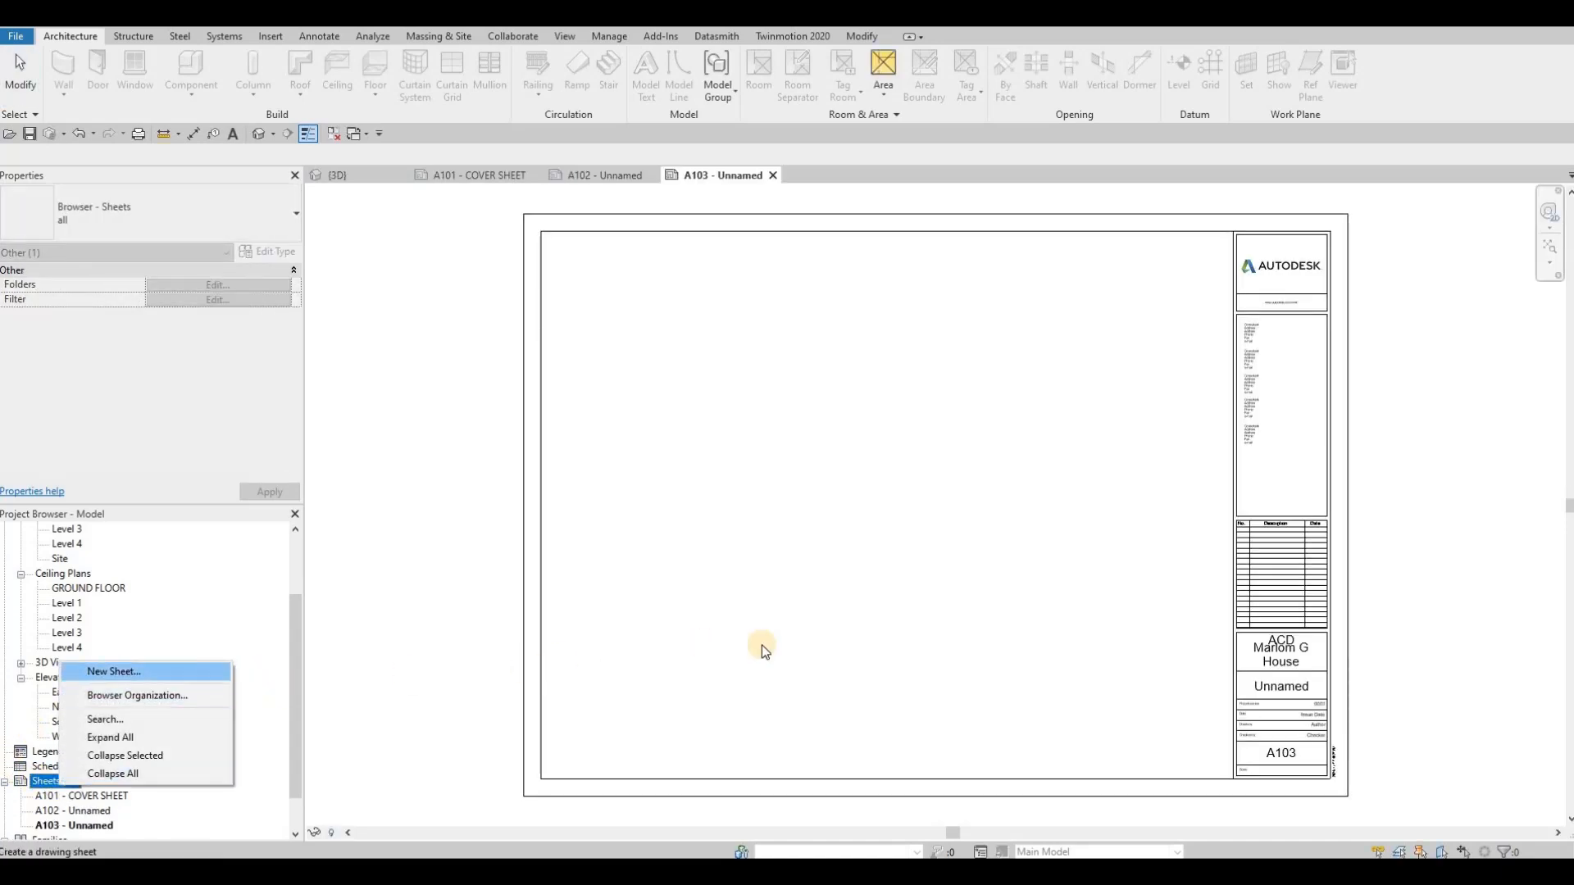
{"action": "left_click", "coordinate": [820, 627]}
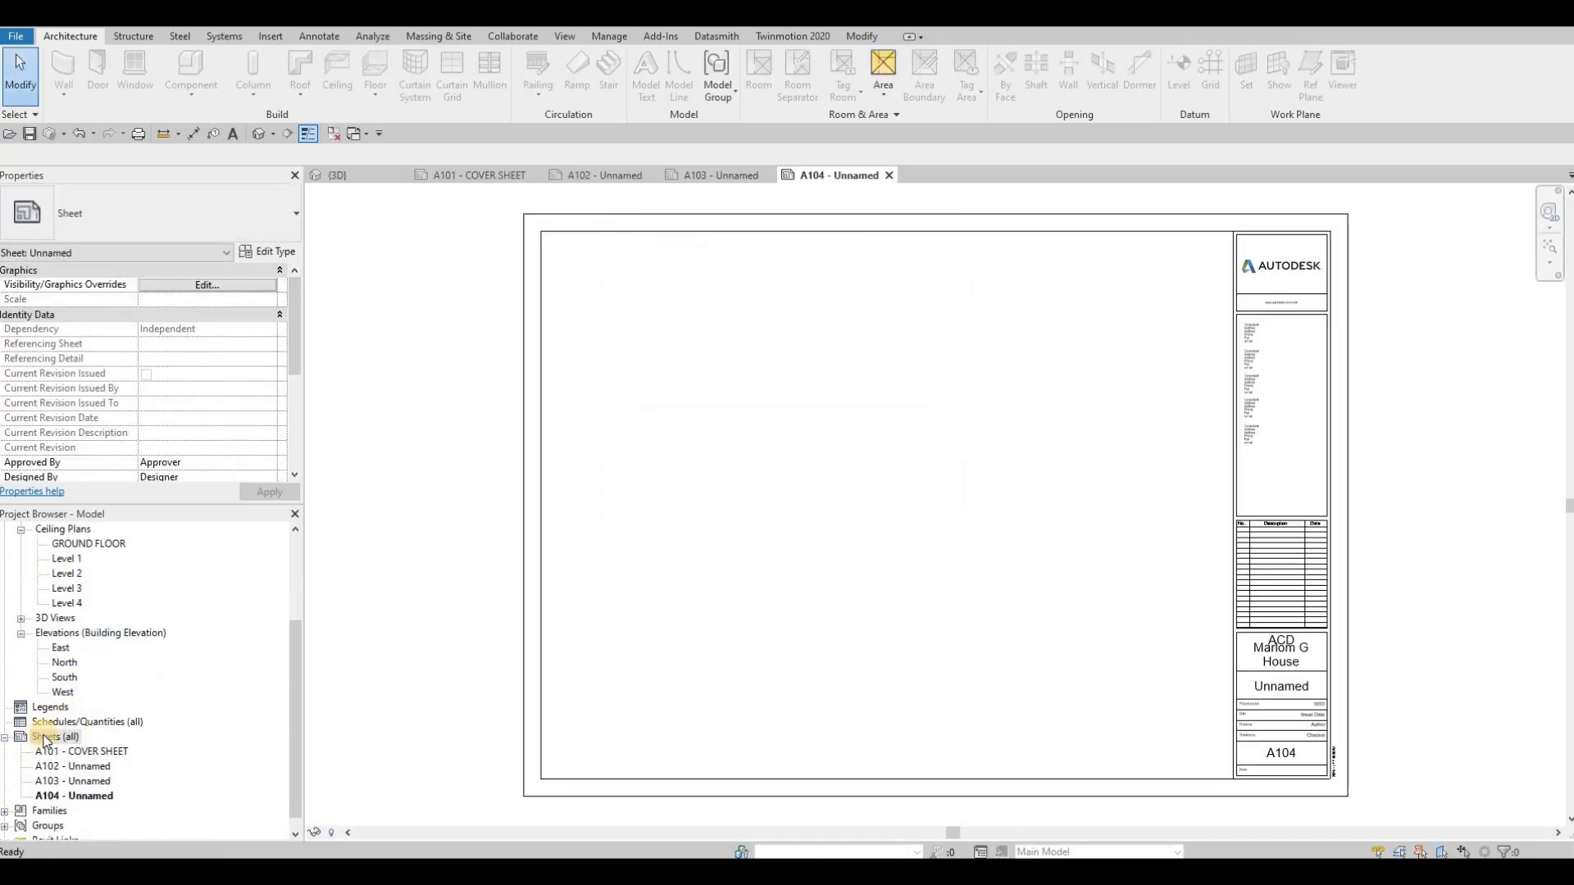
{"action": "right_click", "coordinate": [50, 737]}
{"action": "left_click", "coordinate": [151, 626]}
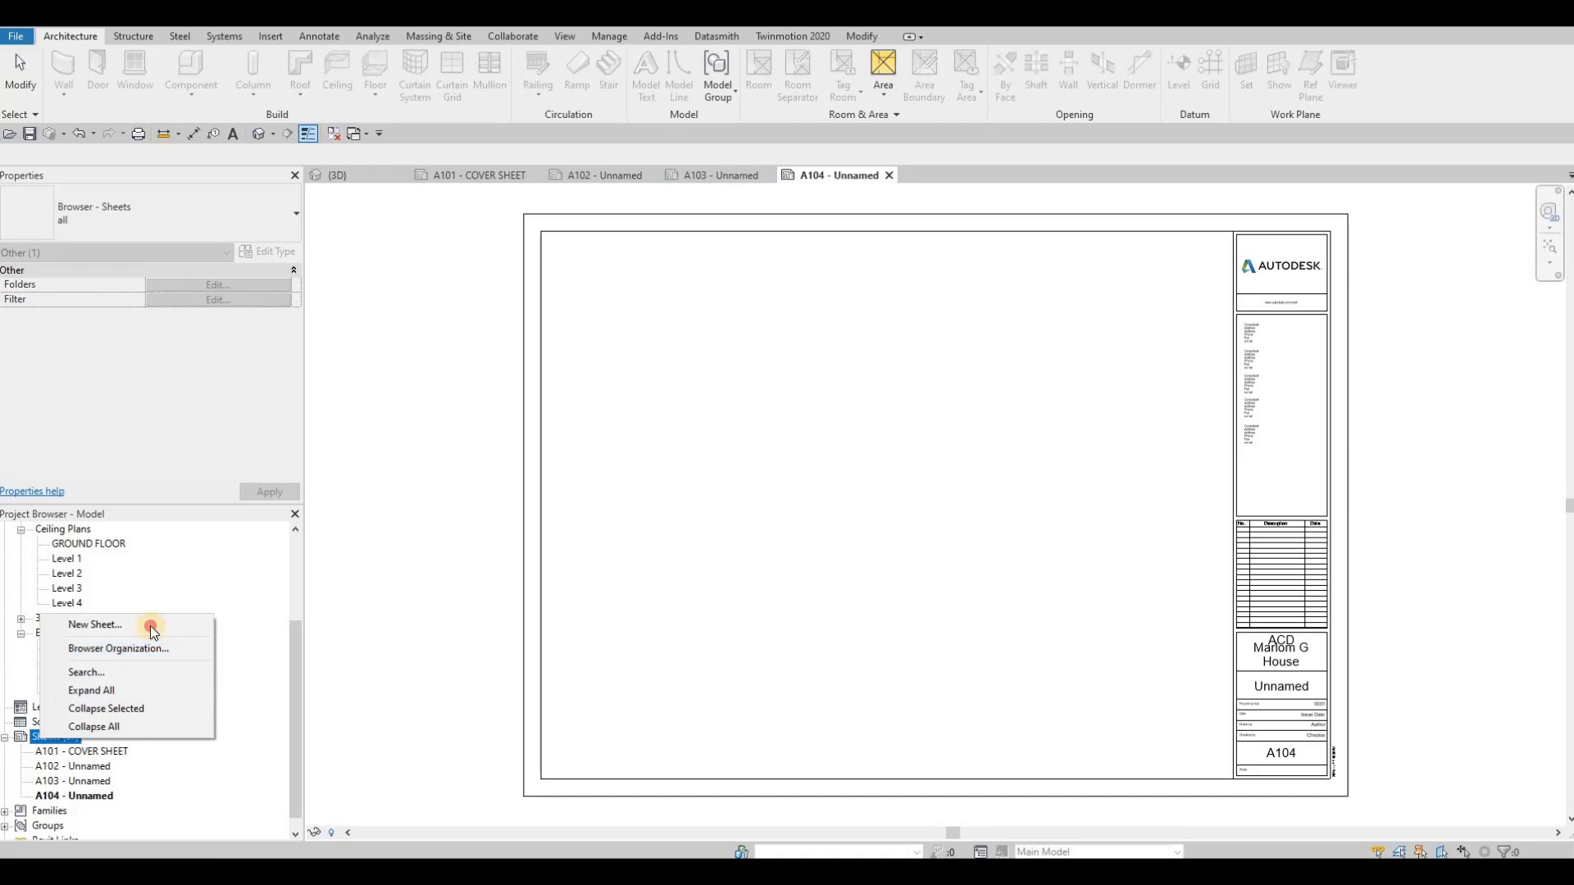
{"action": "left_click", "coordinate": [833, 626]}
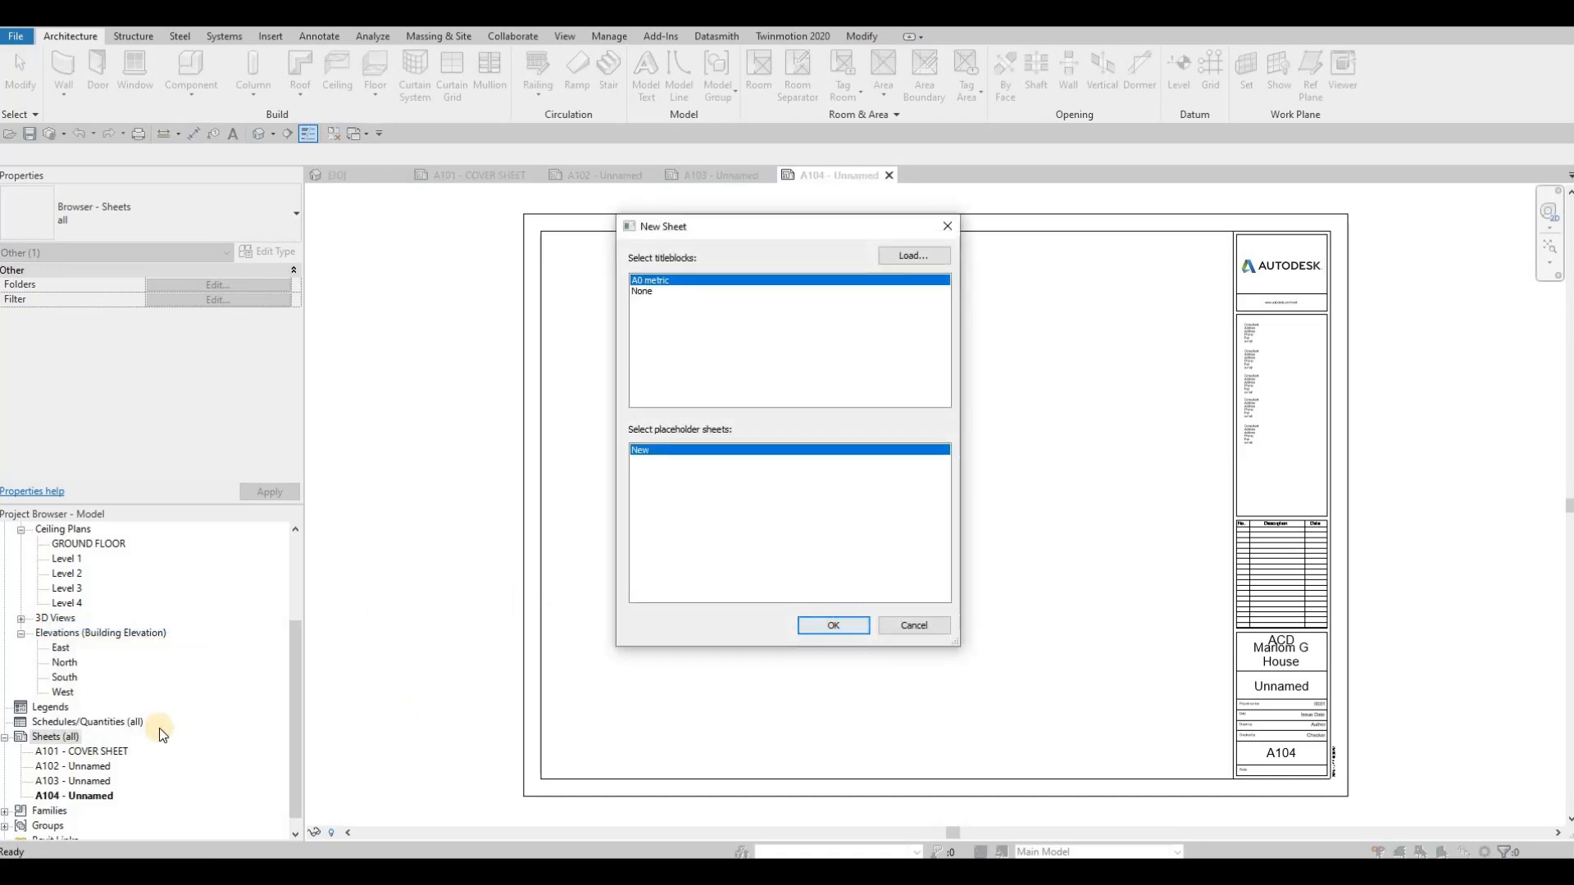
{"action": "right_click", "coordinate": [55, 737]}
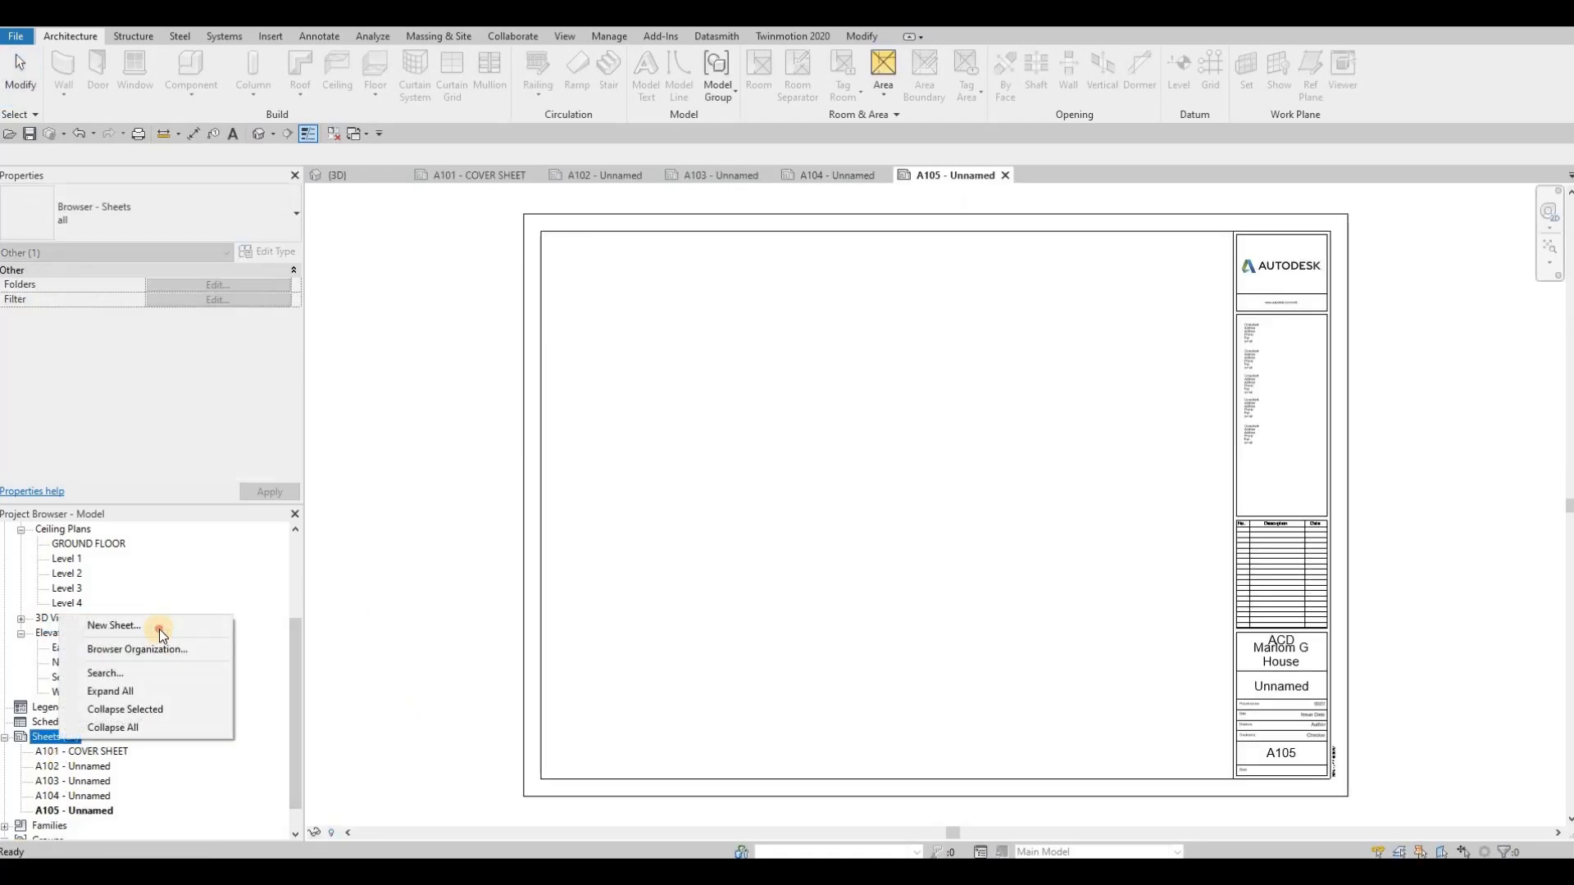
{"action": "left_click", "coordinate": [159, 627]}
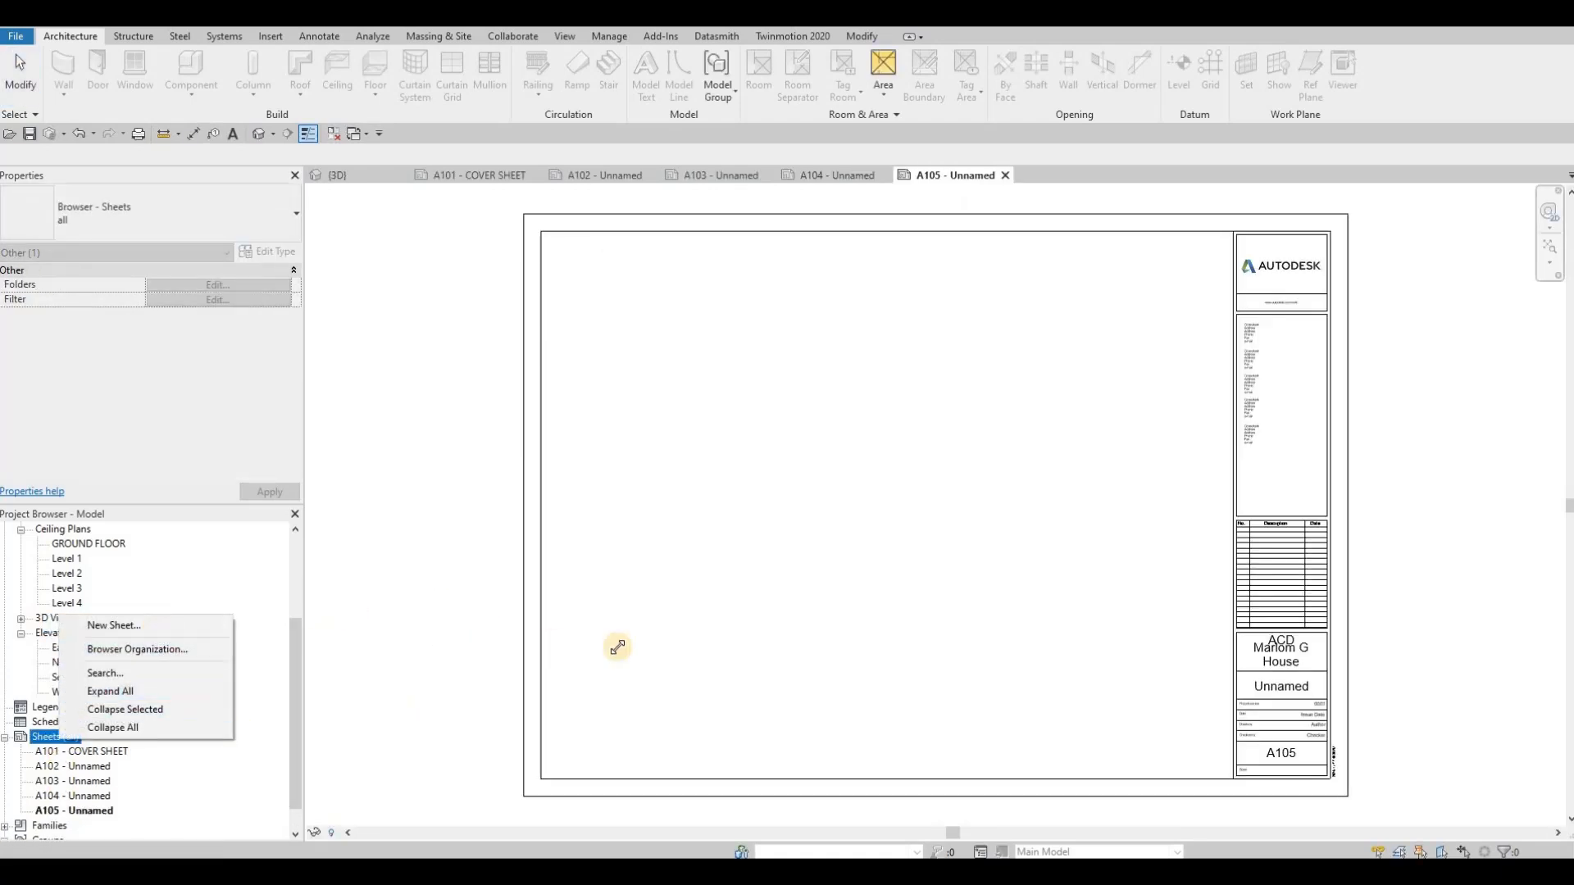
{"action": "right_click", "coordinate": [59, 737]}
{"action": "left_click", "coordinate": [119, 623]}
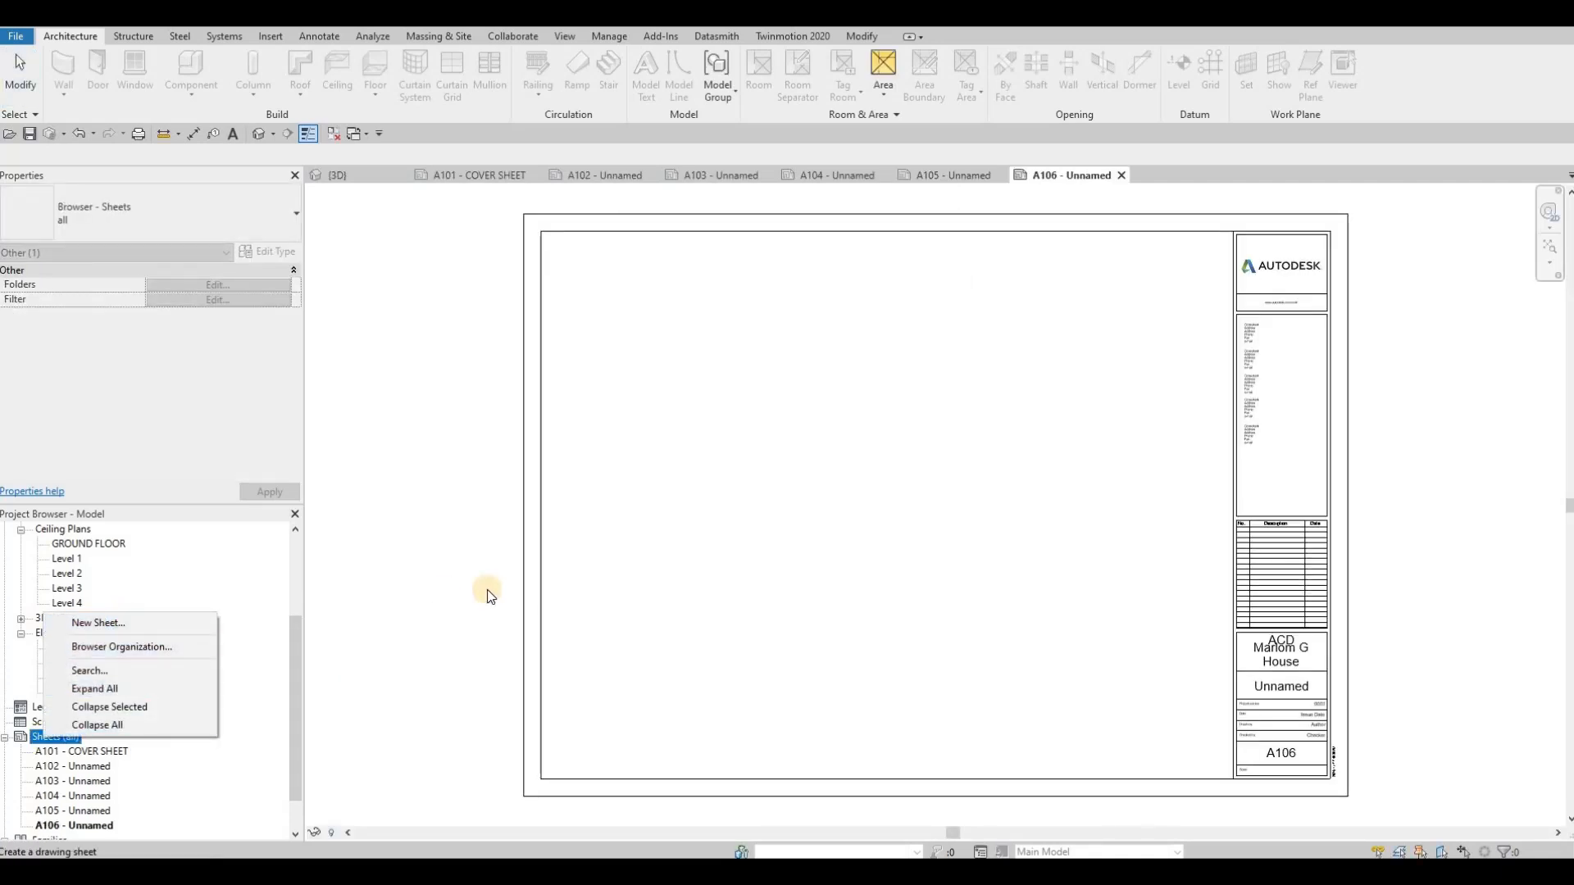
{"action": "key", "text": "Return"}
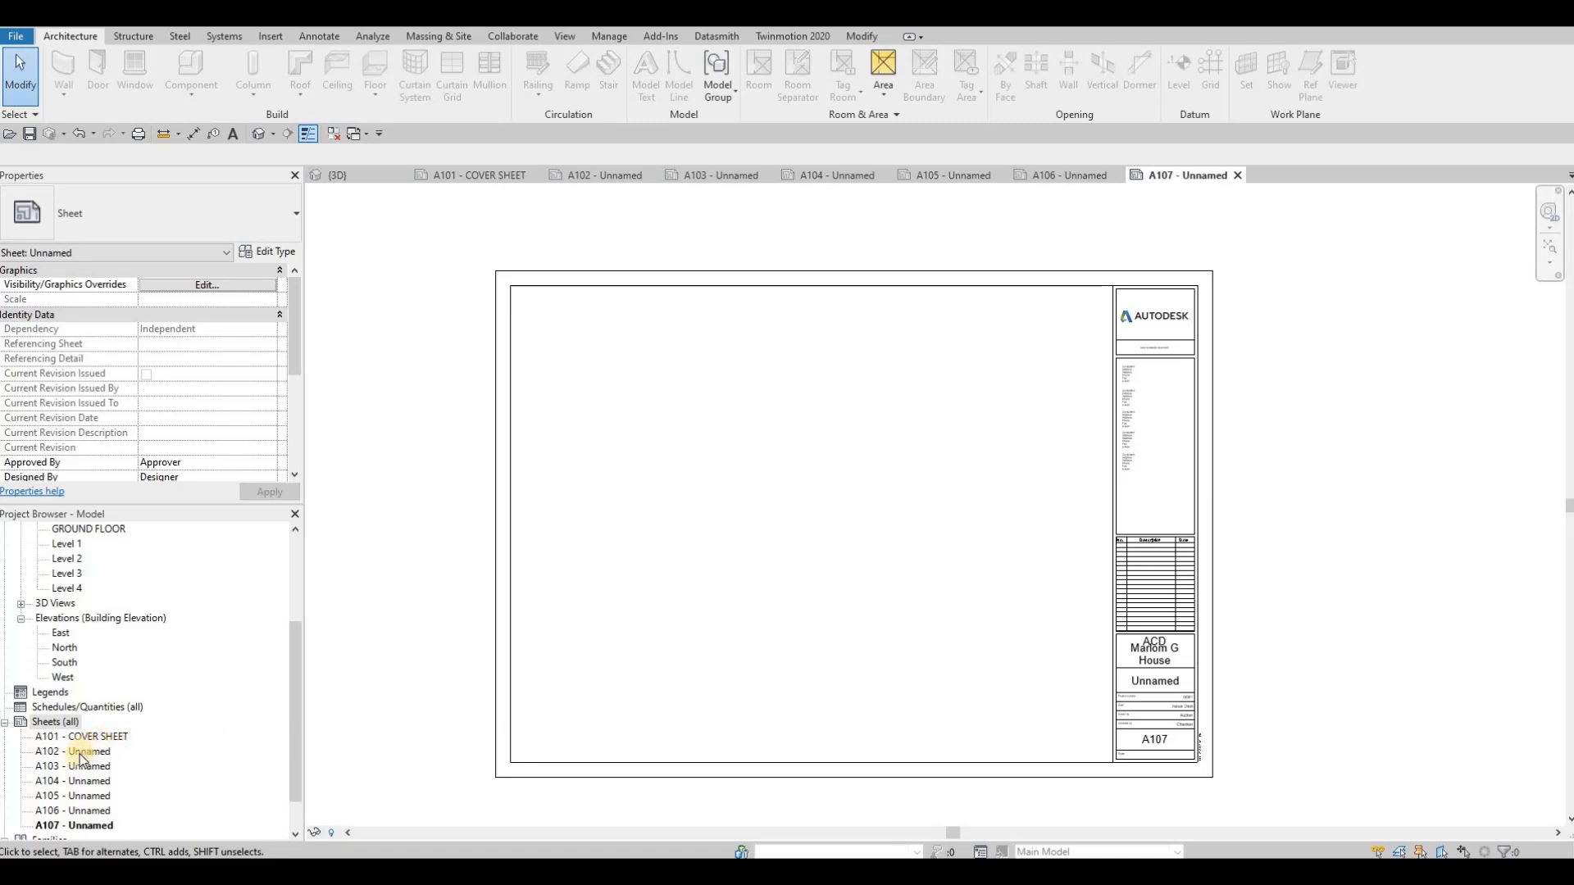
Step: Open sheet A102 and rename it FIRST FLOOR, keeping its sheet number
{"action": "double_click", "coordinate": [83, 752]}
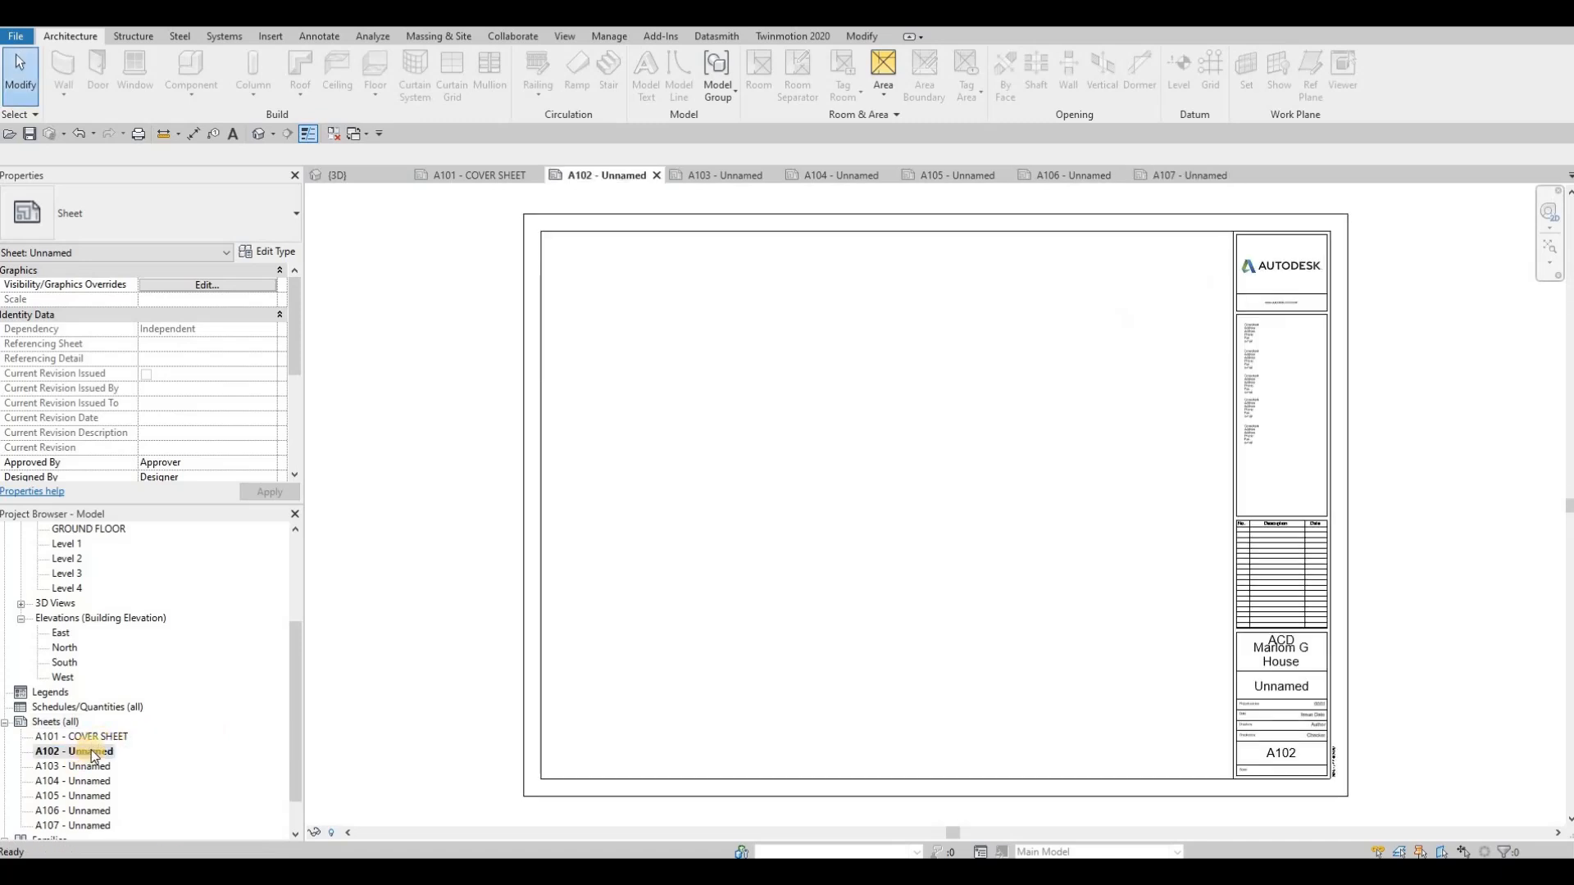
{"action": "left_click", "coordinate": [86, 753]}
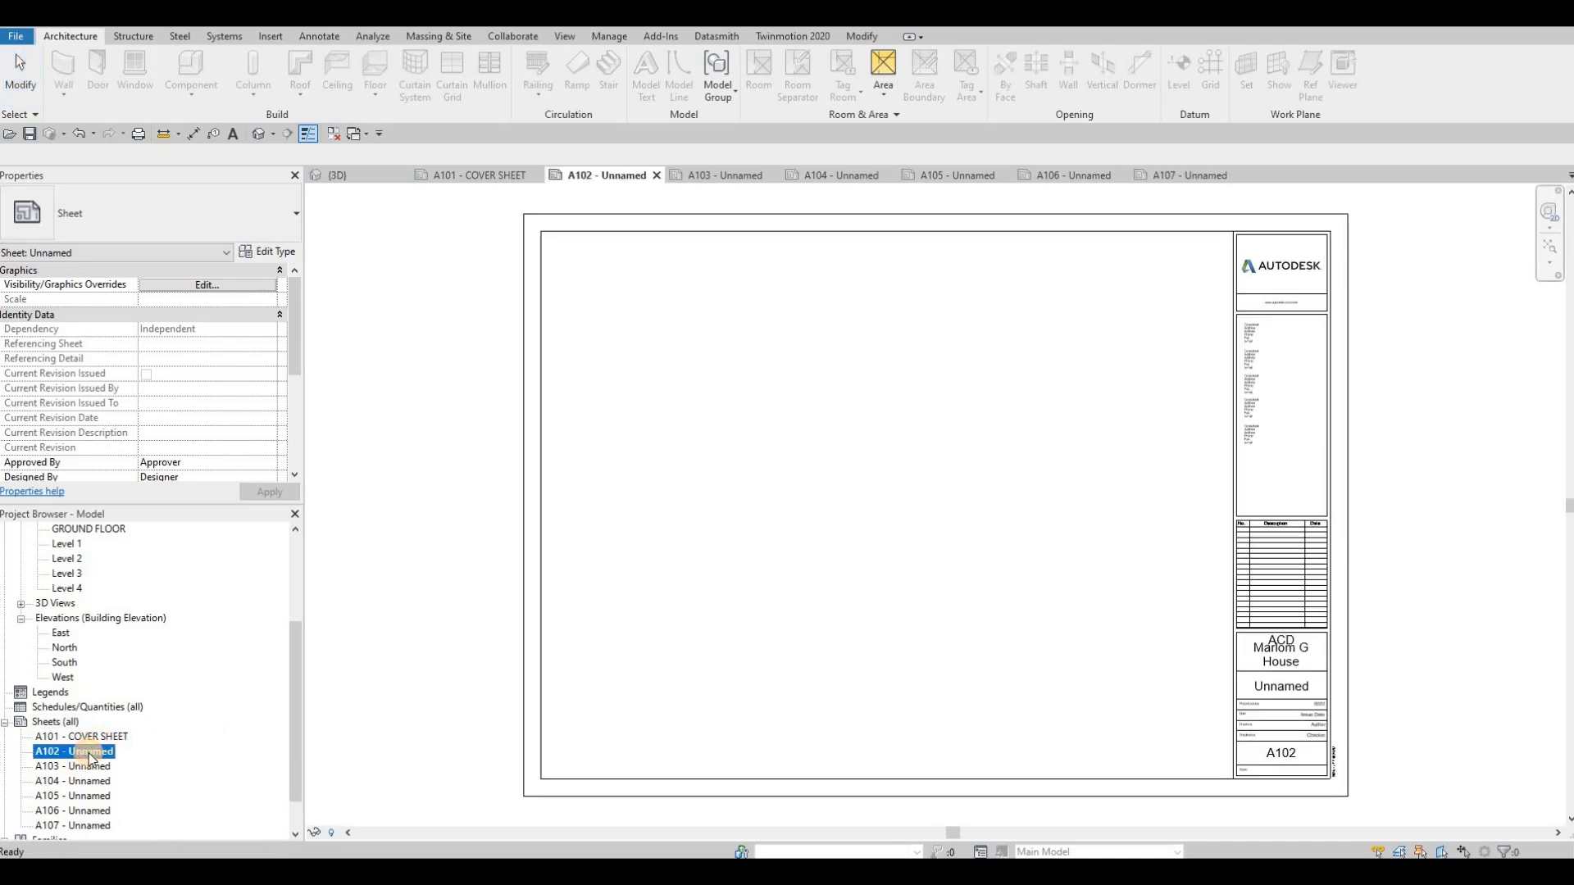
{"action": "key", "text": "F2"}
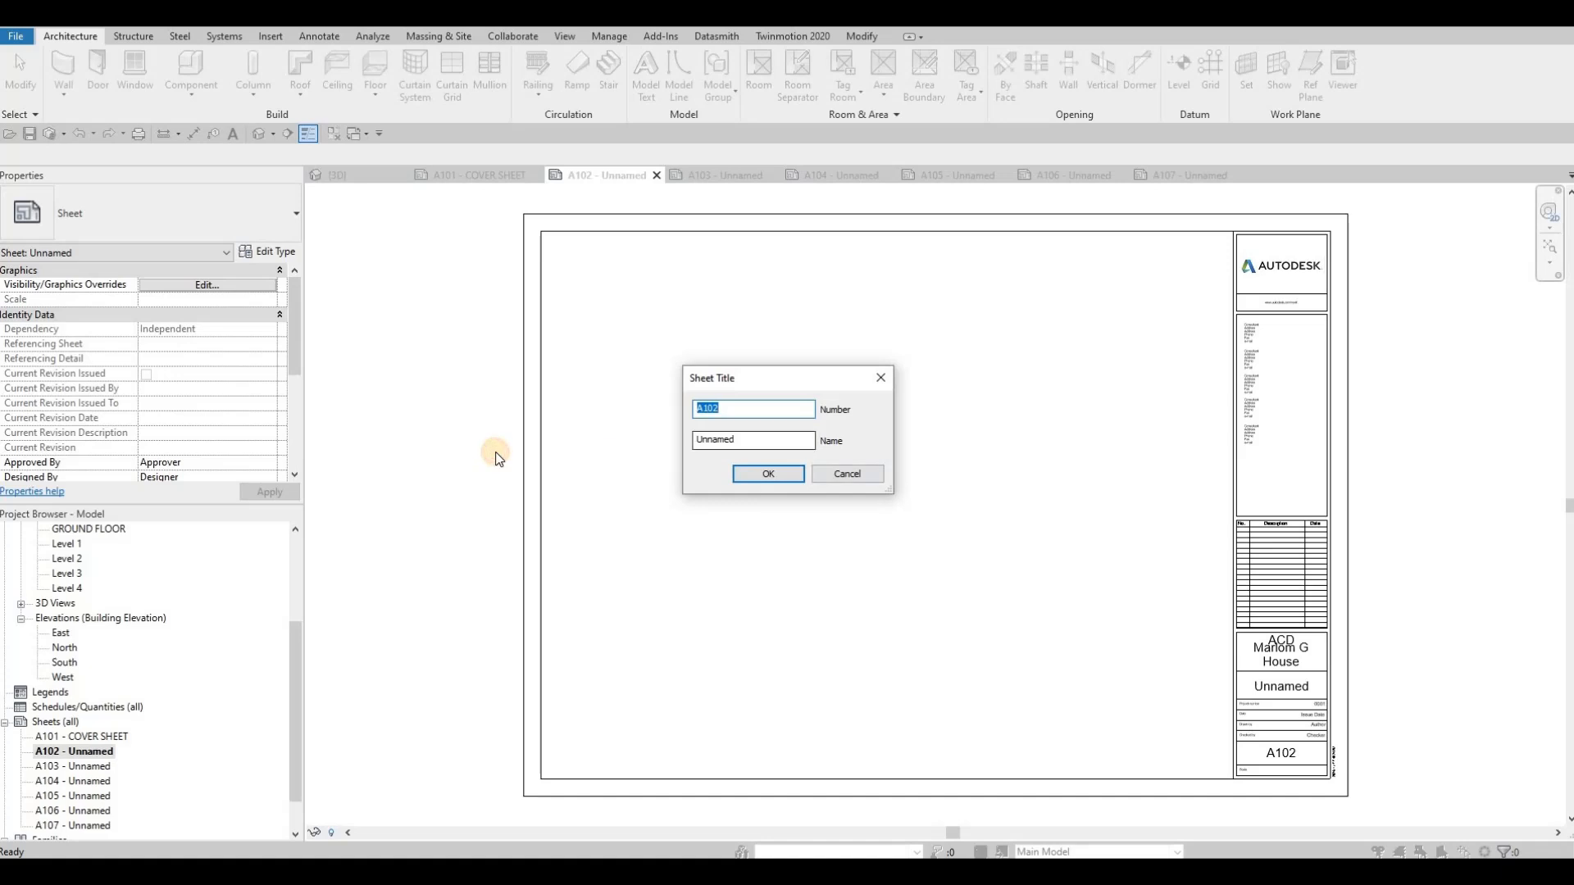
{"action": "key", "text": "Tab"}
{"action": "type", "text": "FIRS"}
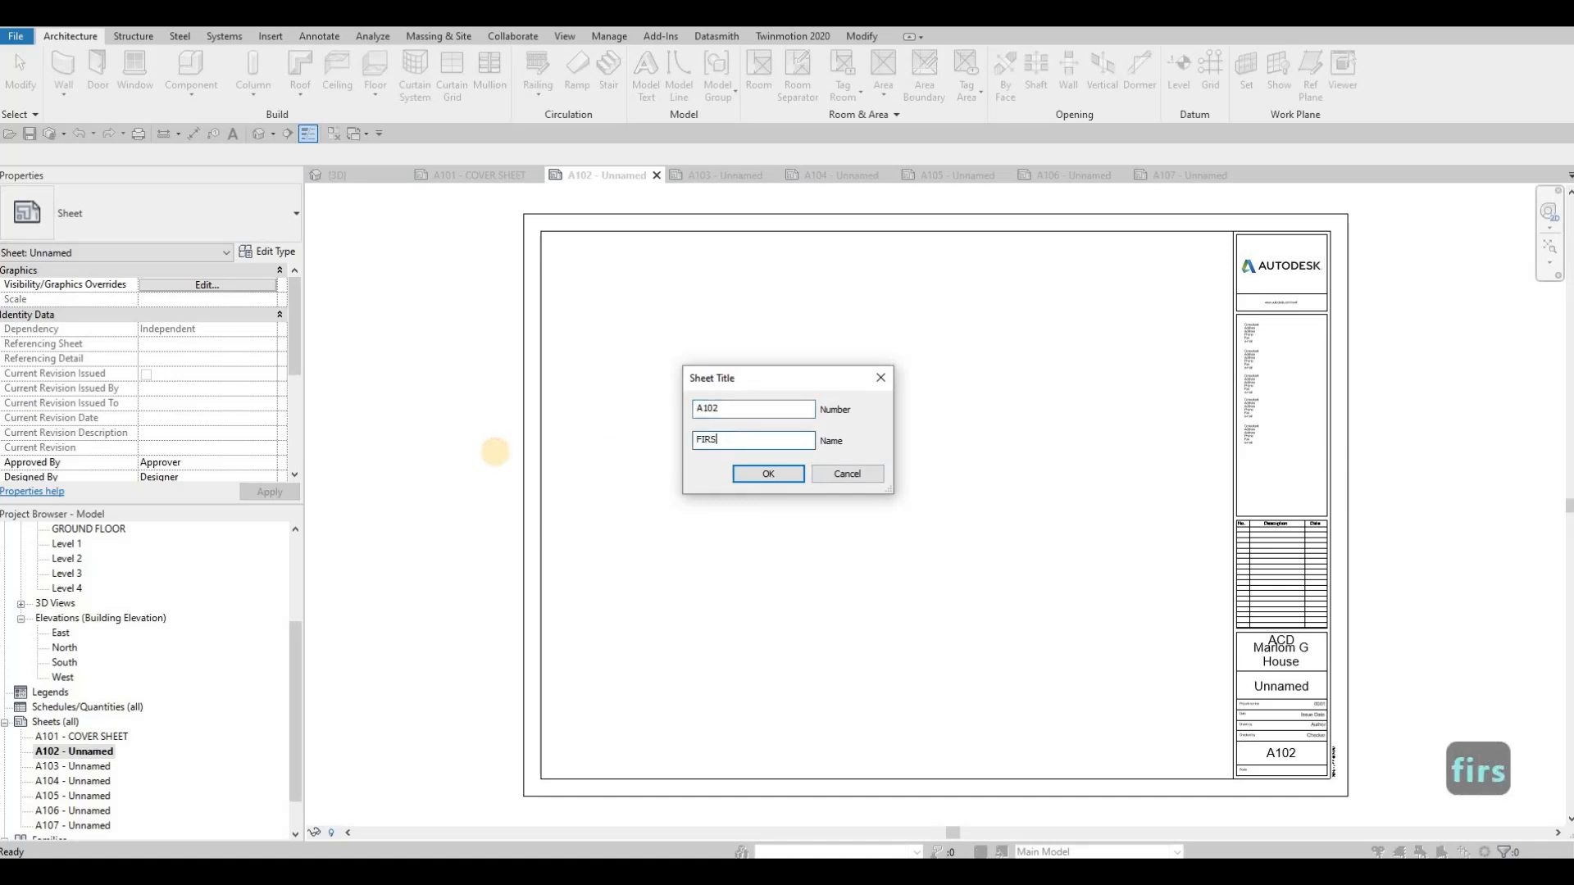
{"action": "type", "text": "T FLOOR"}
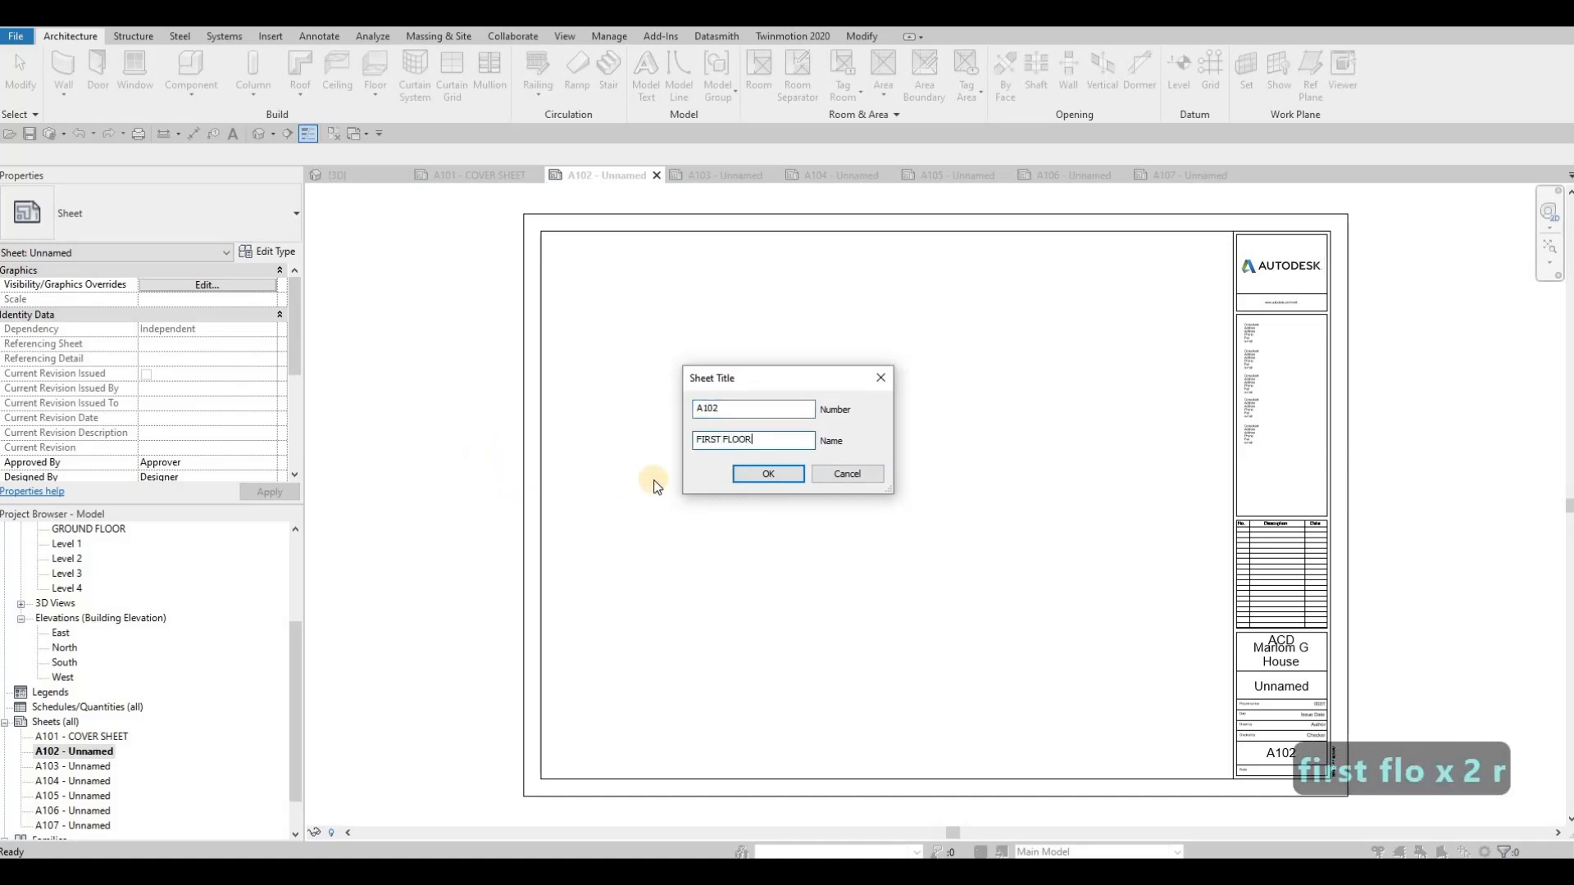
{"action": "key", "text": "Return"}
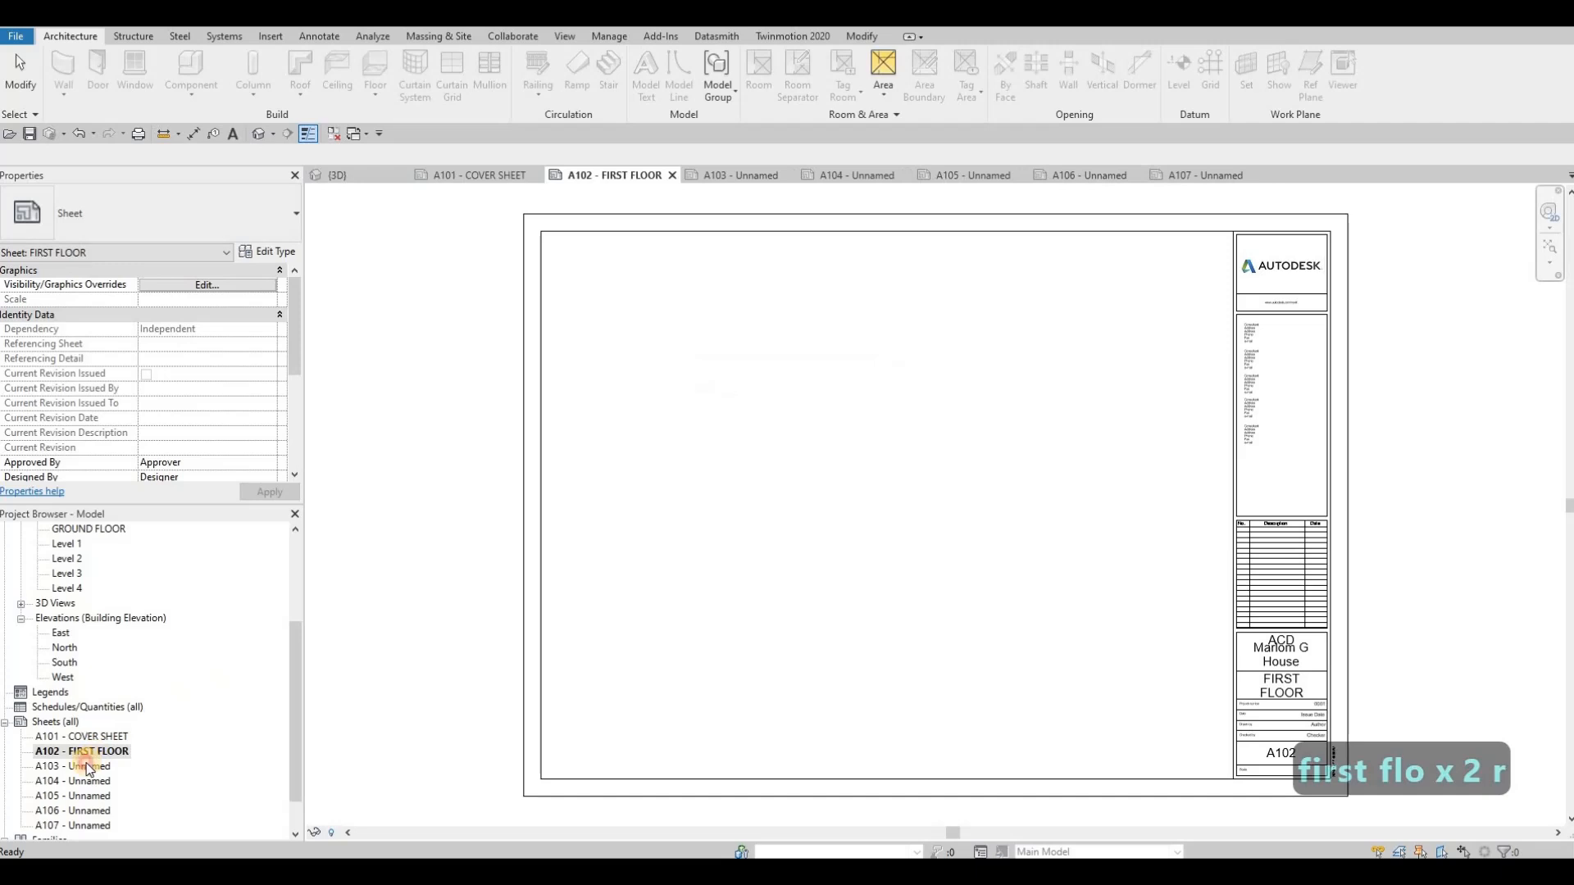
Step: Open sheet A103 and change its sheet name in the titleblock to SECOND FLOOR
{"action": "double_click", "coordinate": [86, 769]}
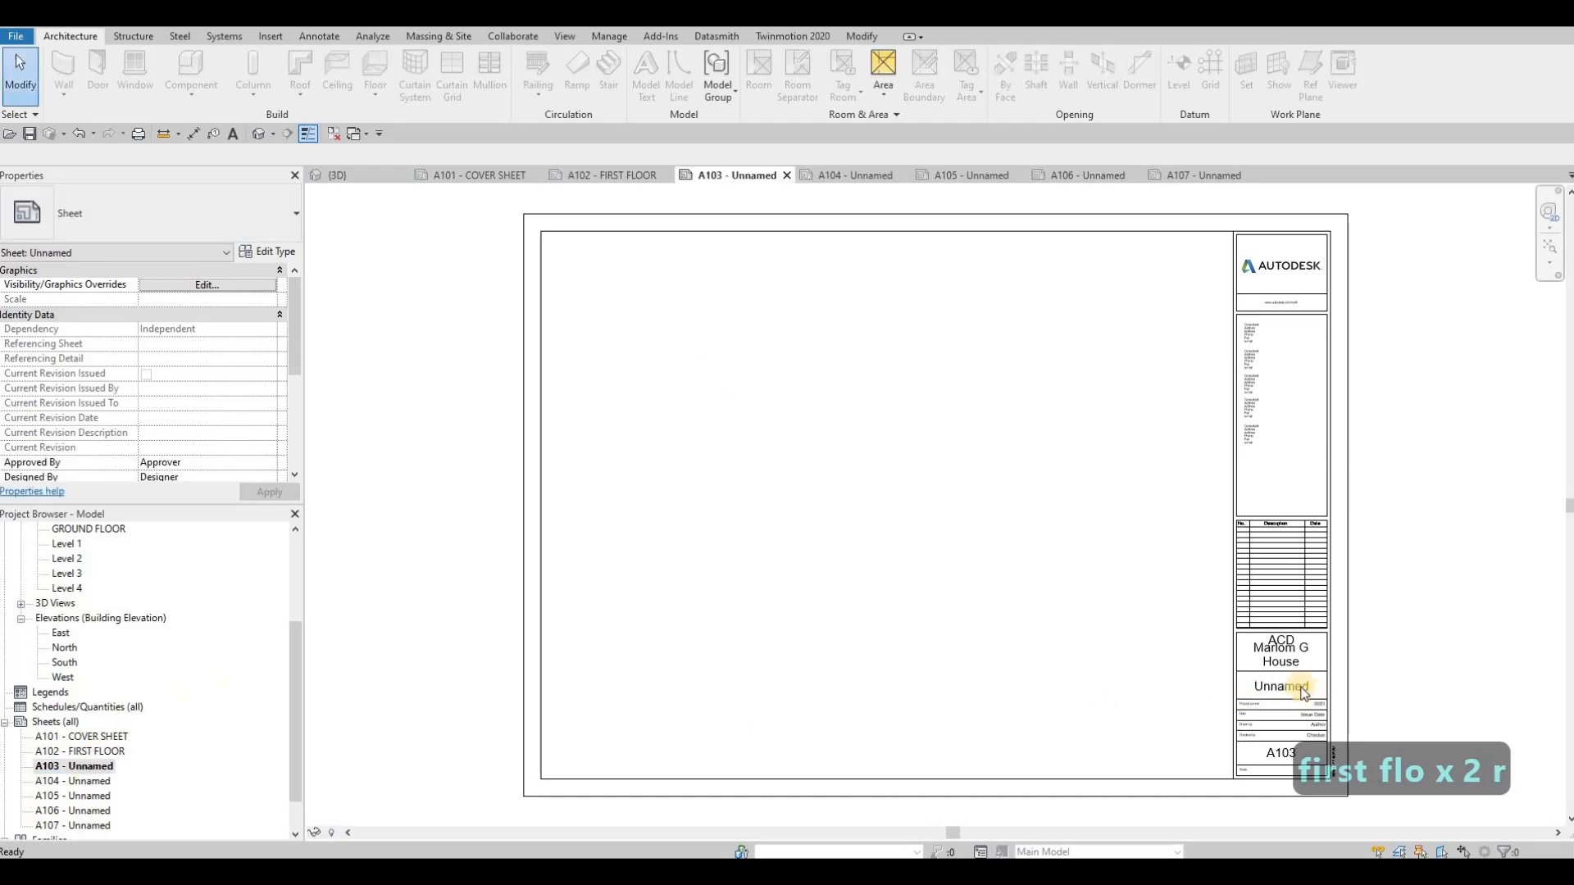
{"action": "left_click", "coordinate": [1283, 693]}
{"action": "left_click", "coordinate": [1287, 688]}
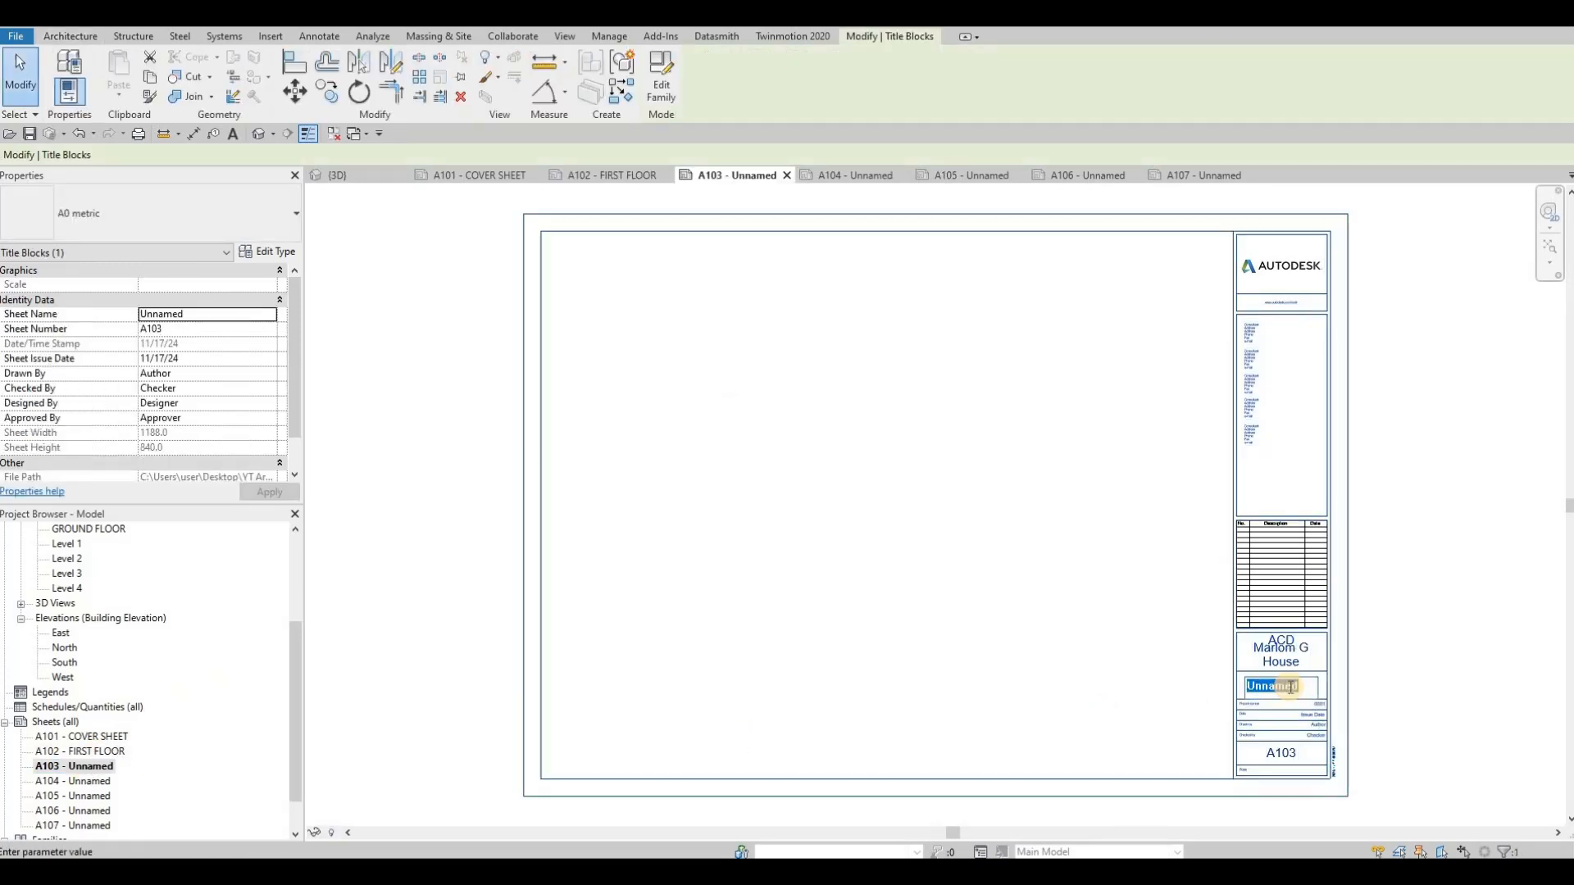
{"action": "type", "text": "SECOND FLOOR"}
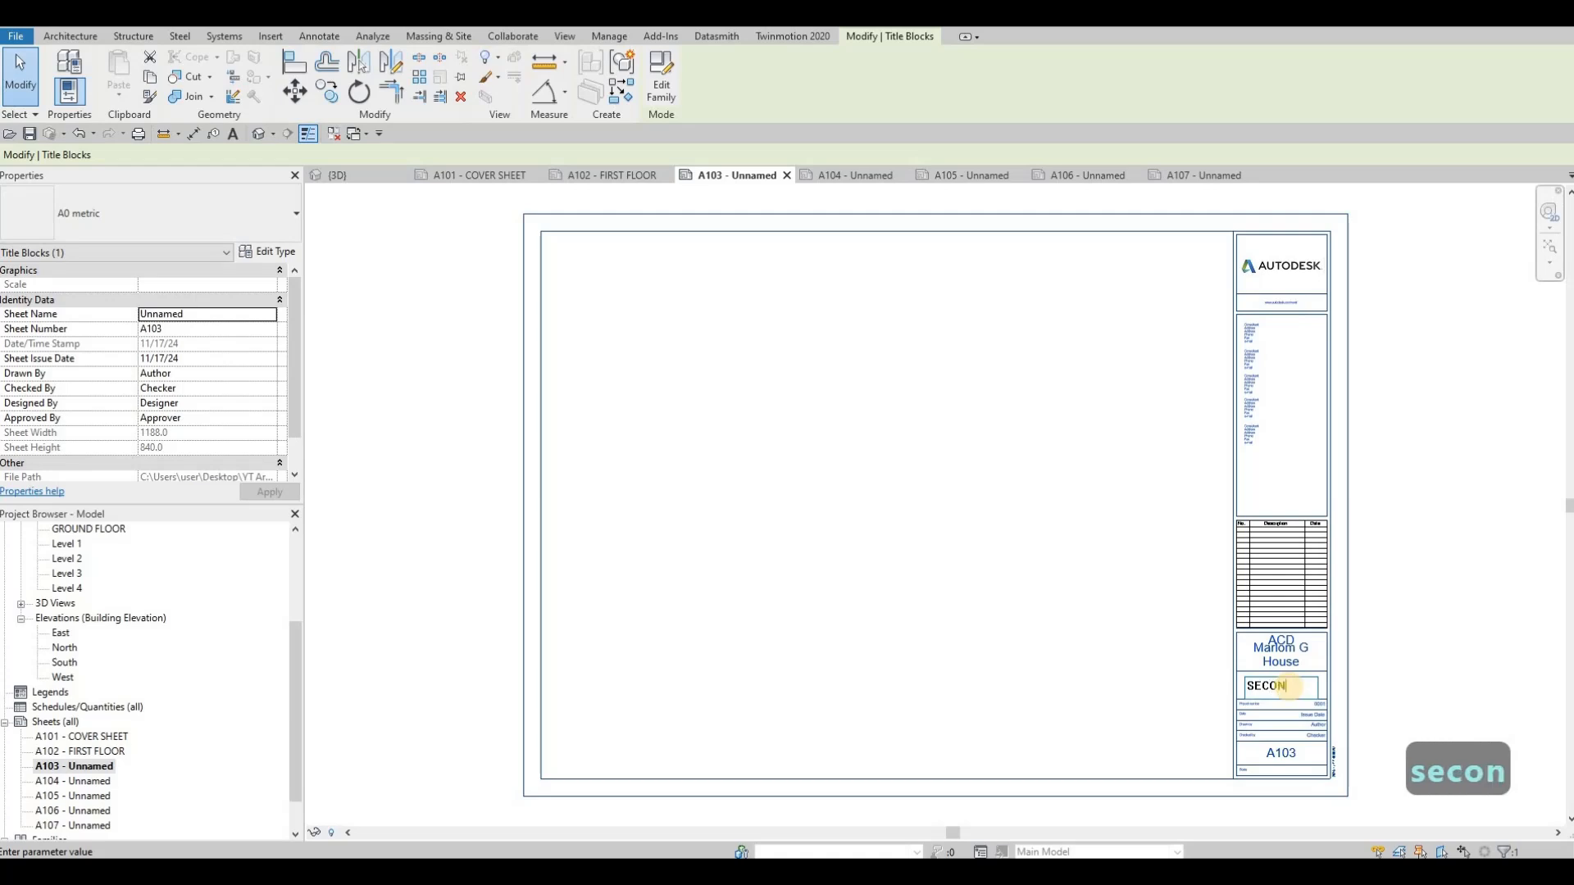
{"action": "left_click", "coordinate": [1078, 662]}
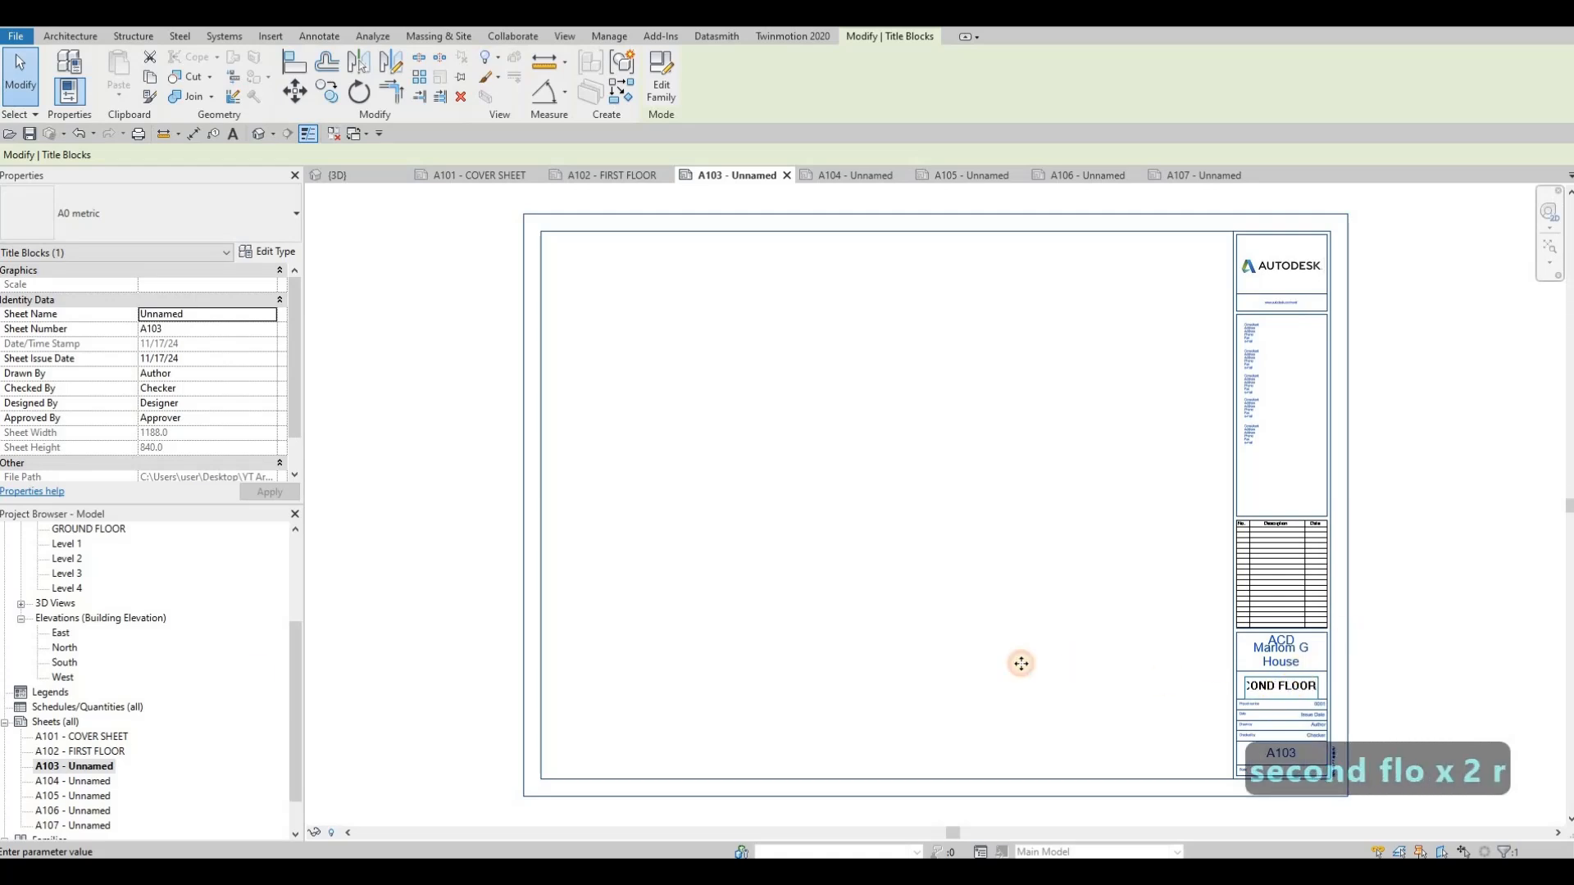
Step: Rename sheet A104 to ELEVATION, keeping its sheet number
{"action": "left_click", "coordinate": [96, 783]}
{"action": "key", "text": "F2"}
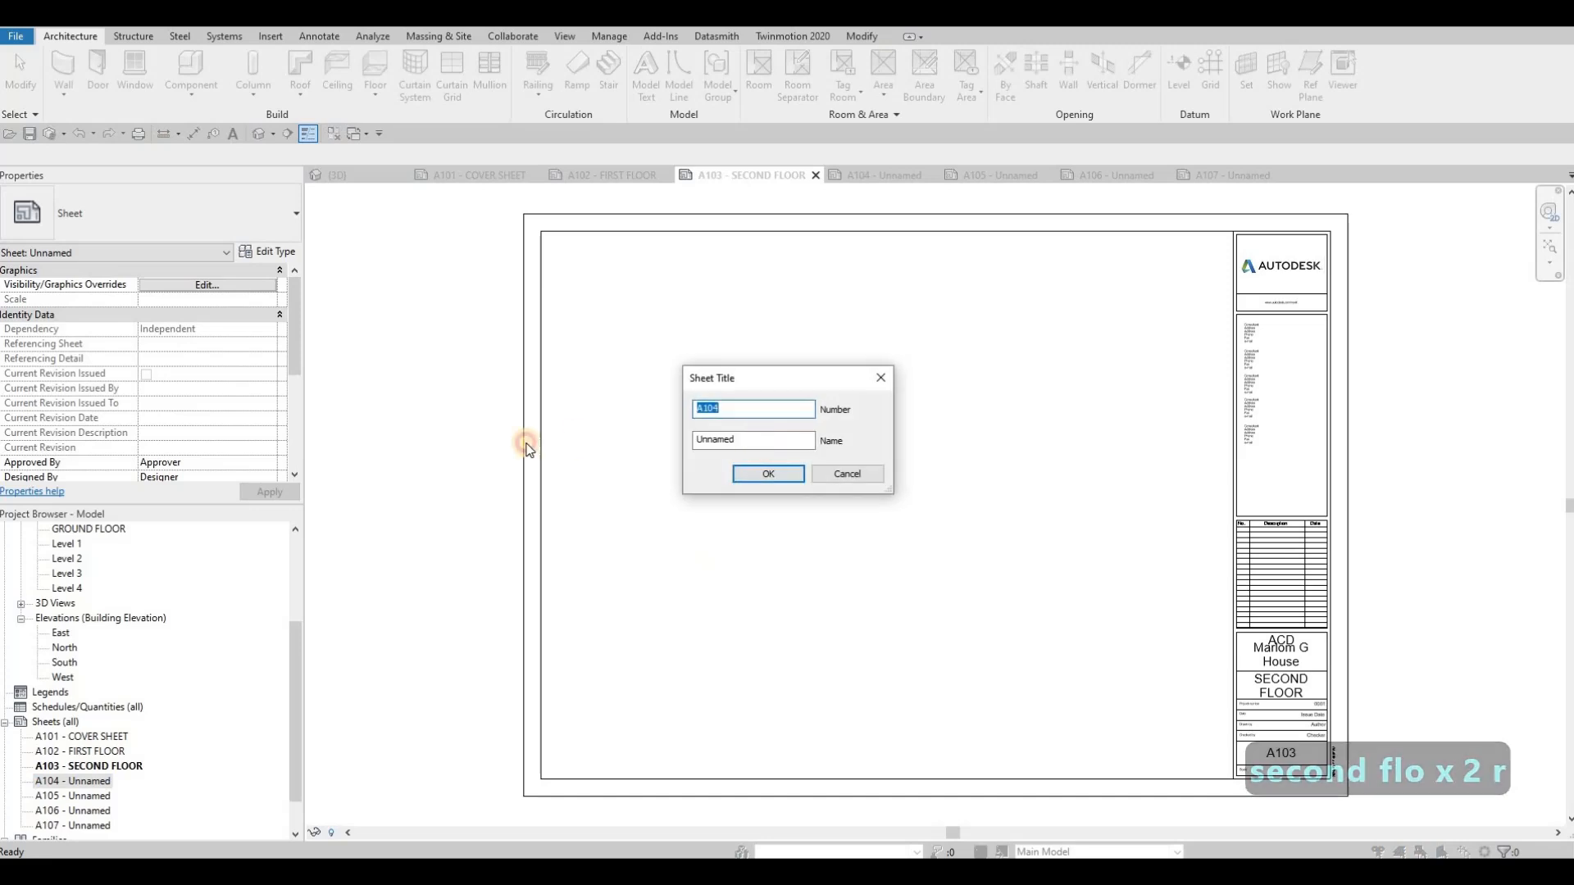
{"action": "key", "text": "Tab"}
{"action": "type", "text": "EL"}
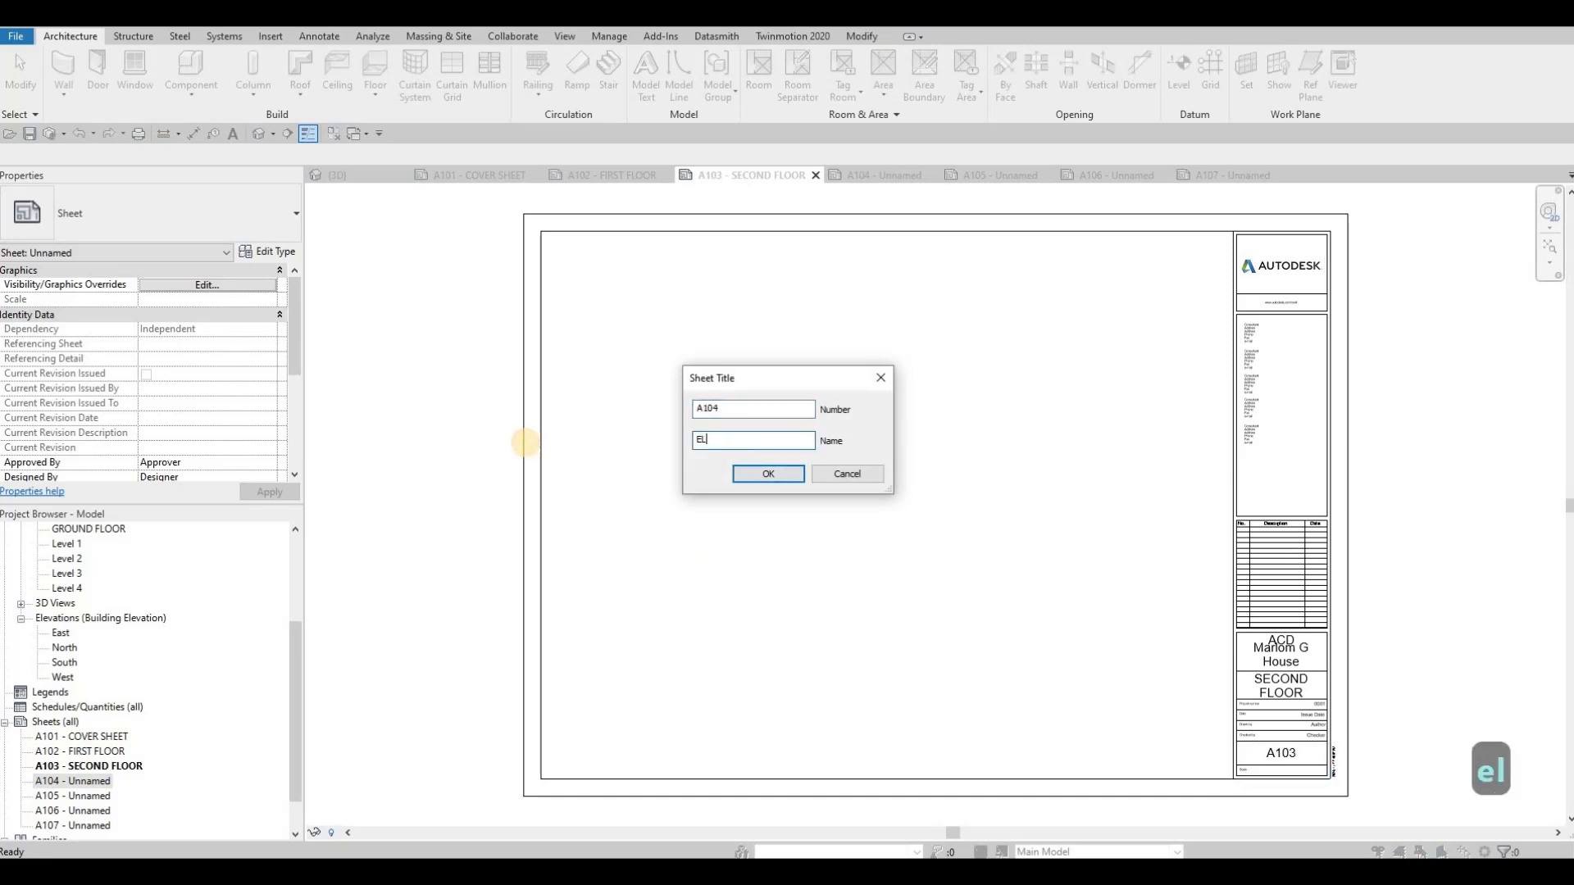
{"action": "type", "text": "EVATION"}
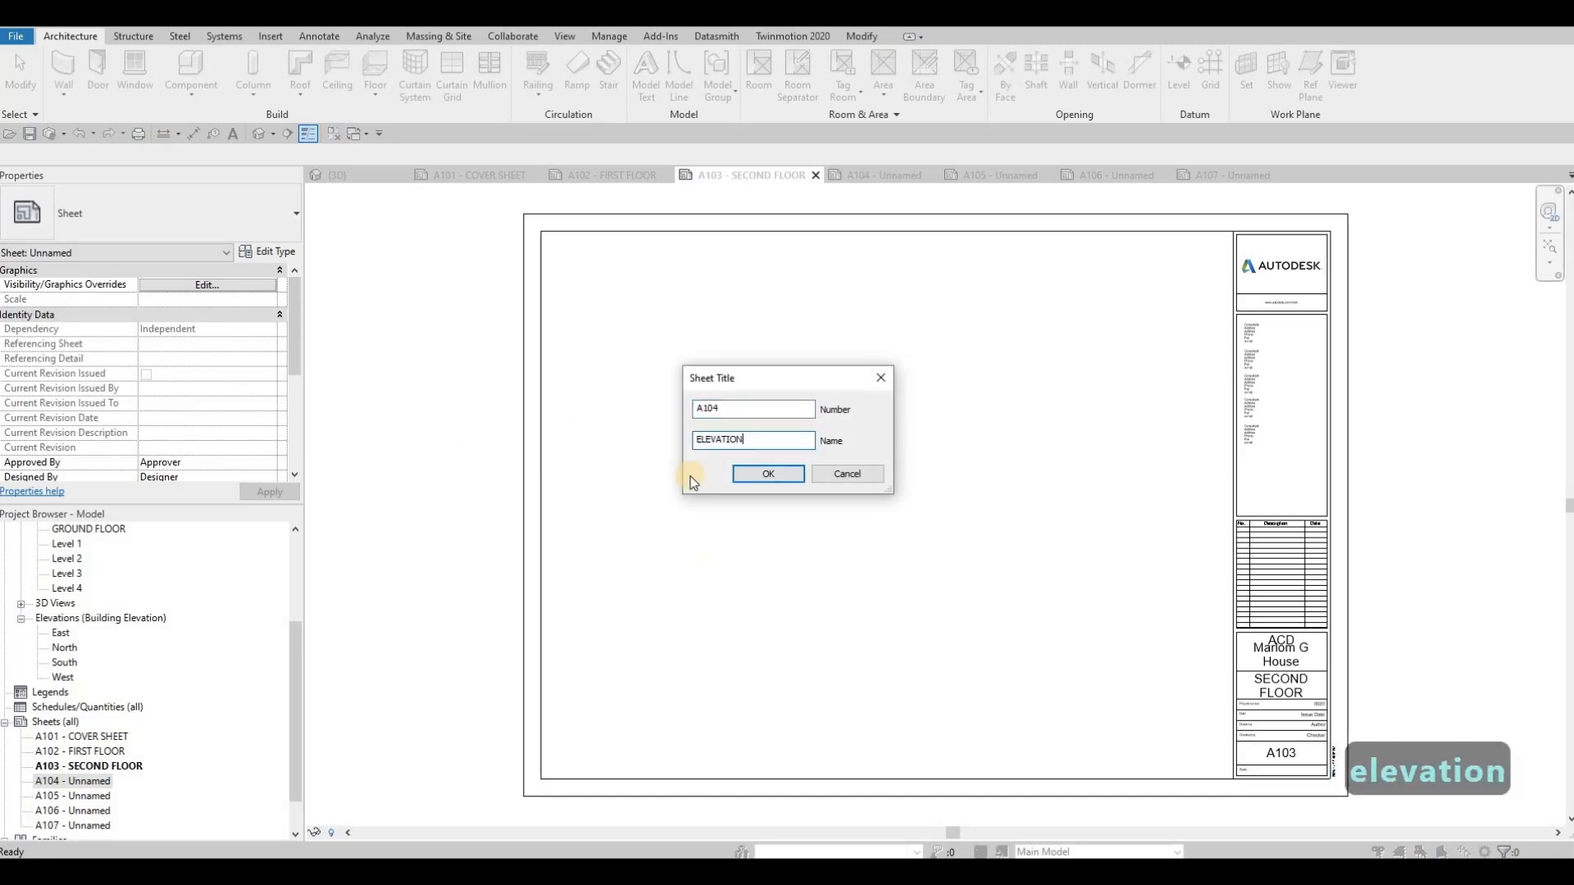
{"action": "left_click", "coordinate": [738, 473]}
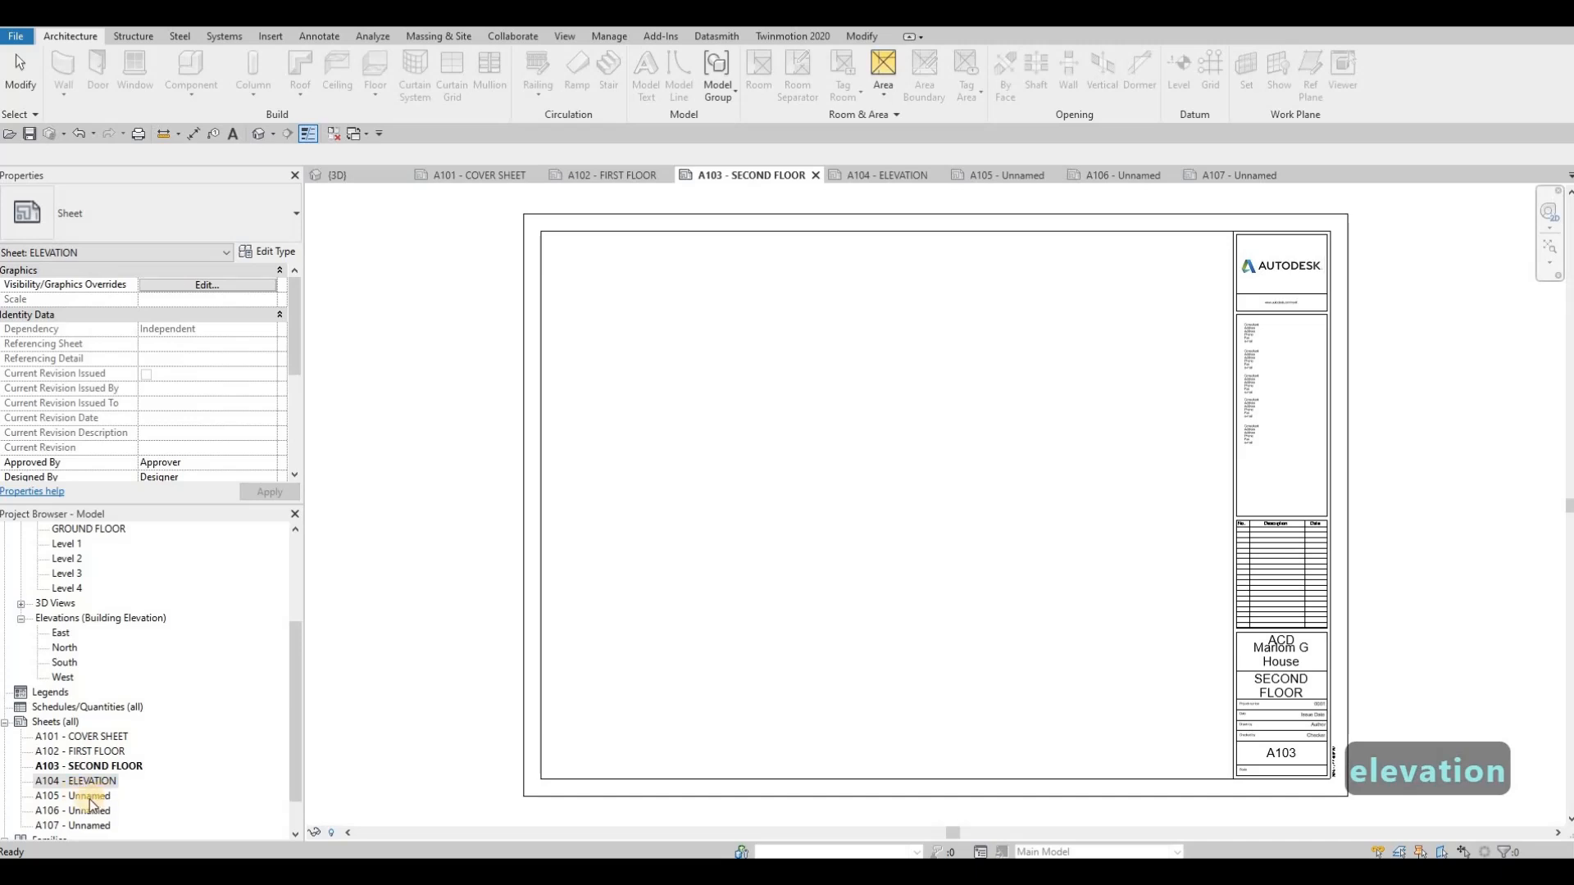
Step: Rename sheet A105 to ELEVATION, keeping its sheet number
{"action": "left_click", "coordinate": [90, 795]}
{"action": "key", "text": "F2"}
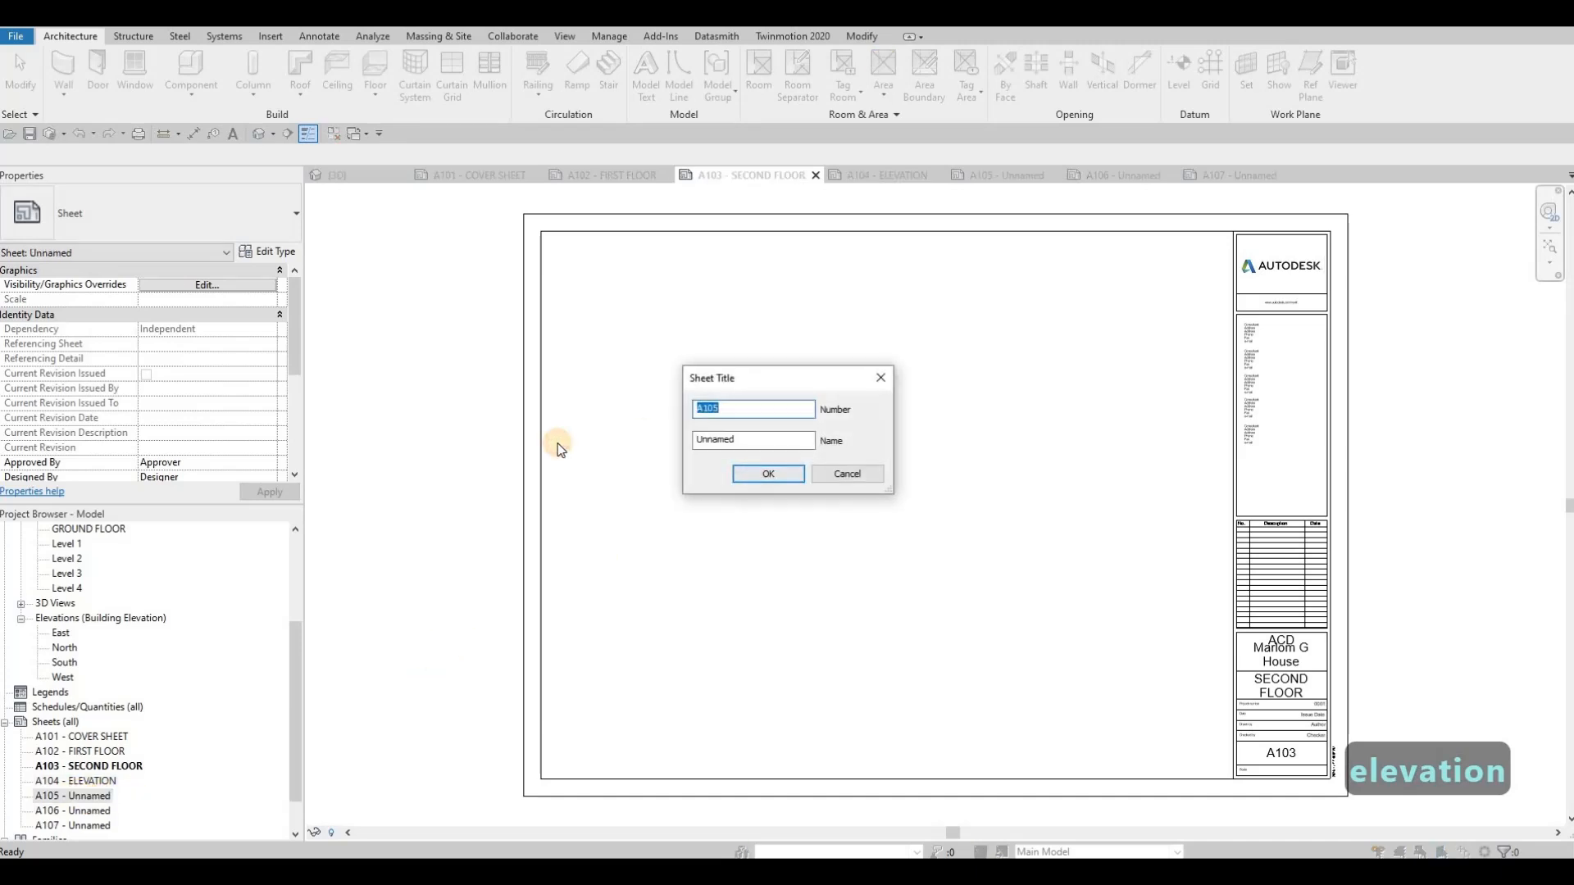
{"action": "key", "text": "Tab"}
{"action": "type", "text": "ELEVAT"}
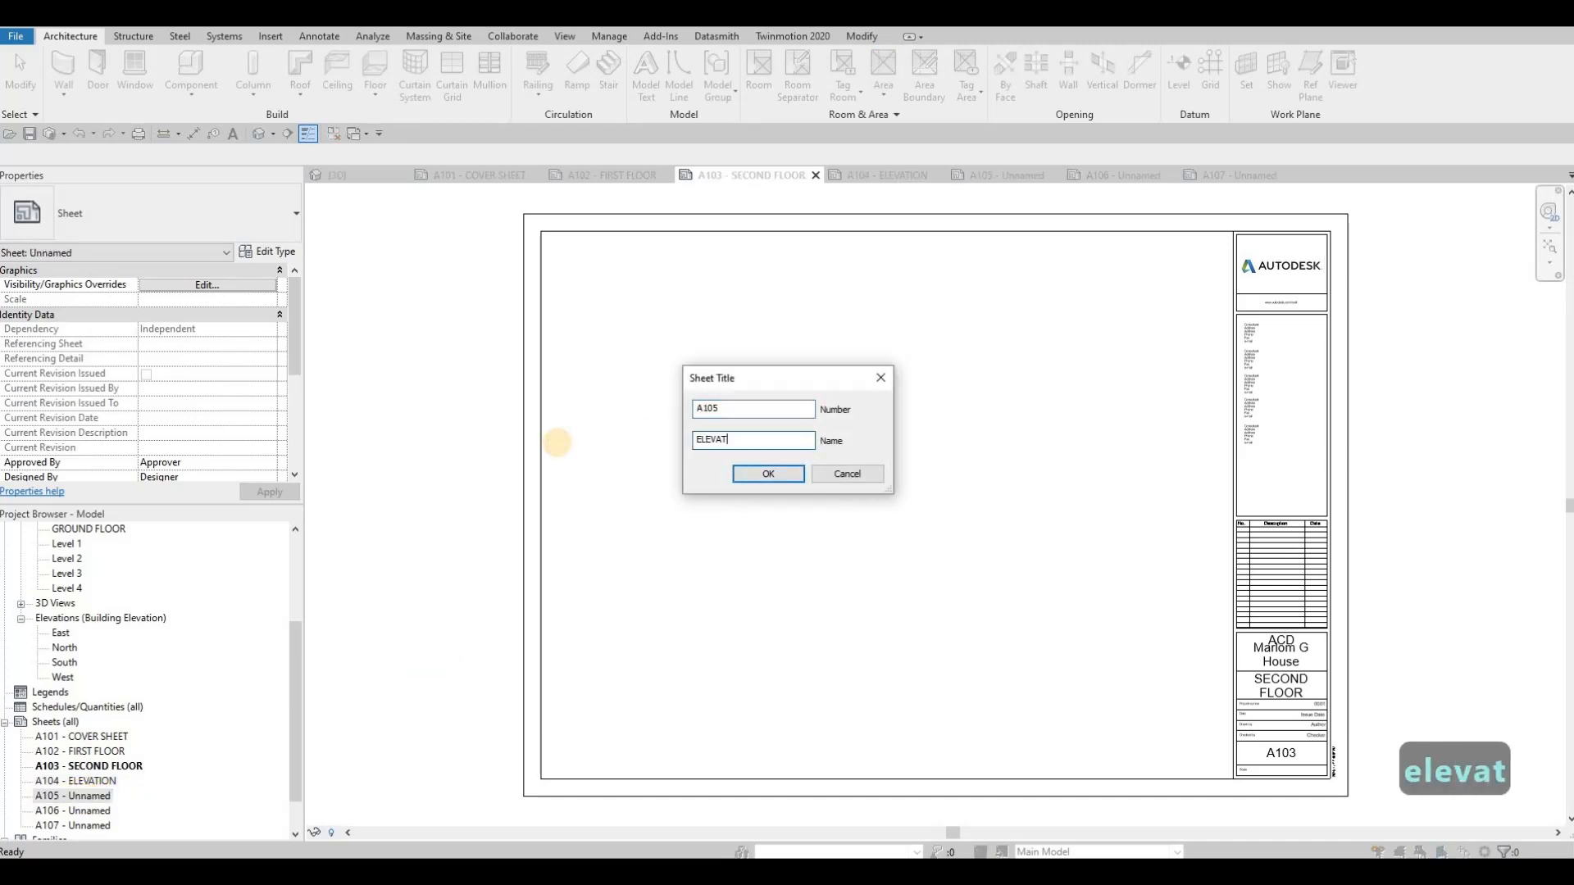
{"action": "type", "text": "ION"}
{"action": "left_click", "coordinate": [738, 475]}
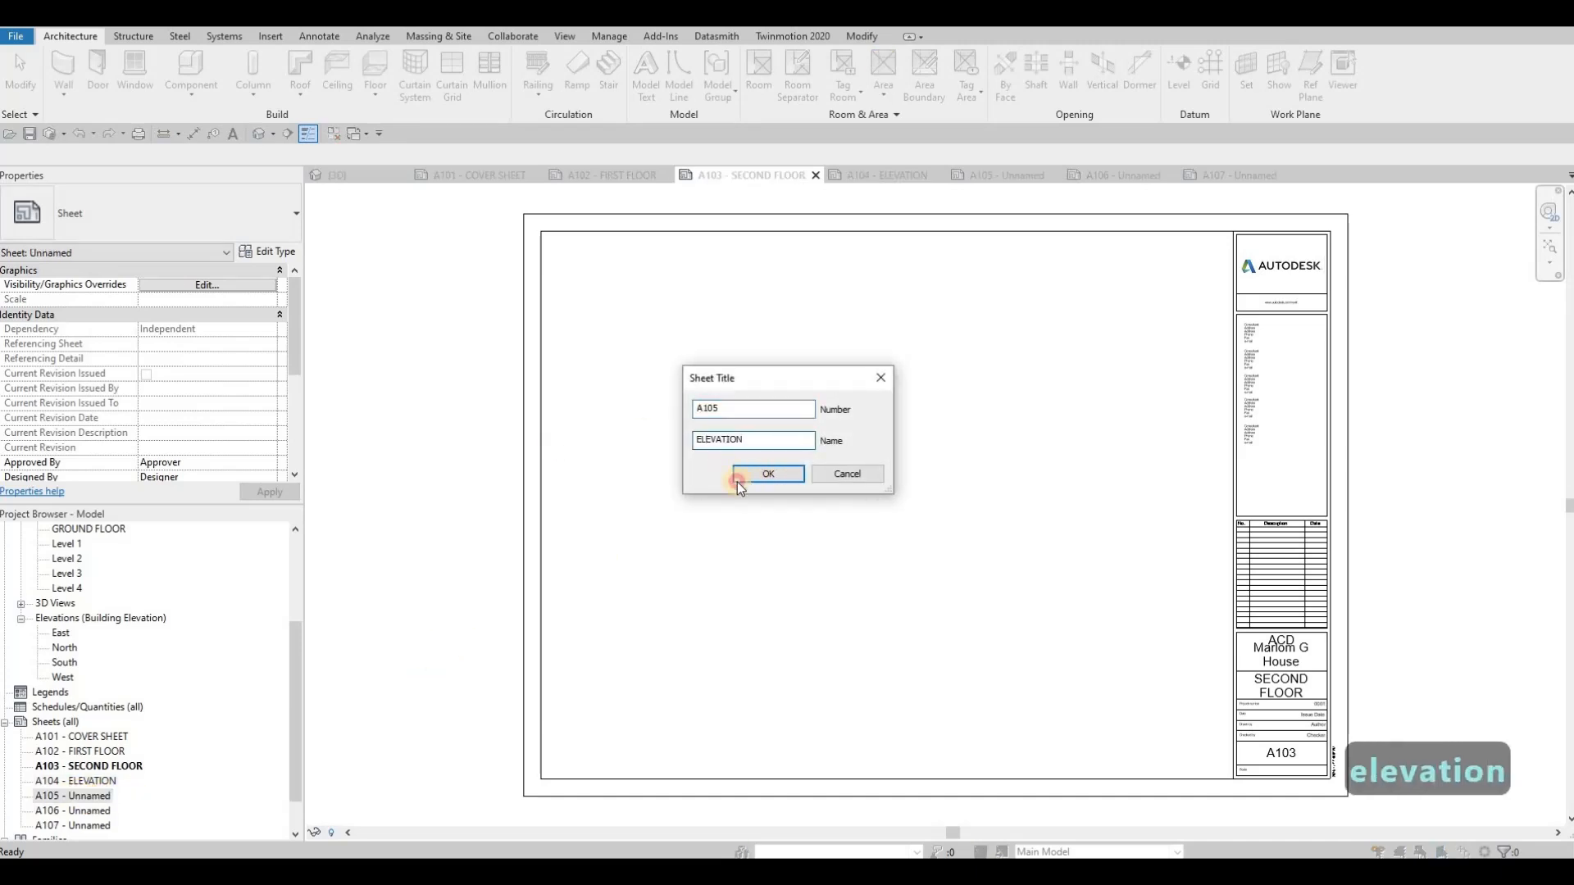
Step: Rename sheet A106 to SECTION, keeping its sheet number
{"action": "left_click", "coordinate": [90, 811]}
{"action": "key", "text": "F2"}
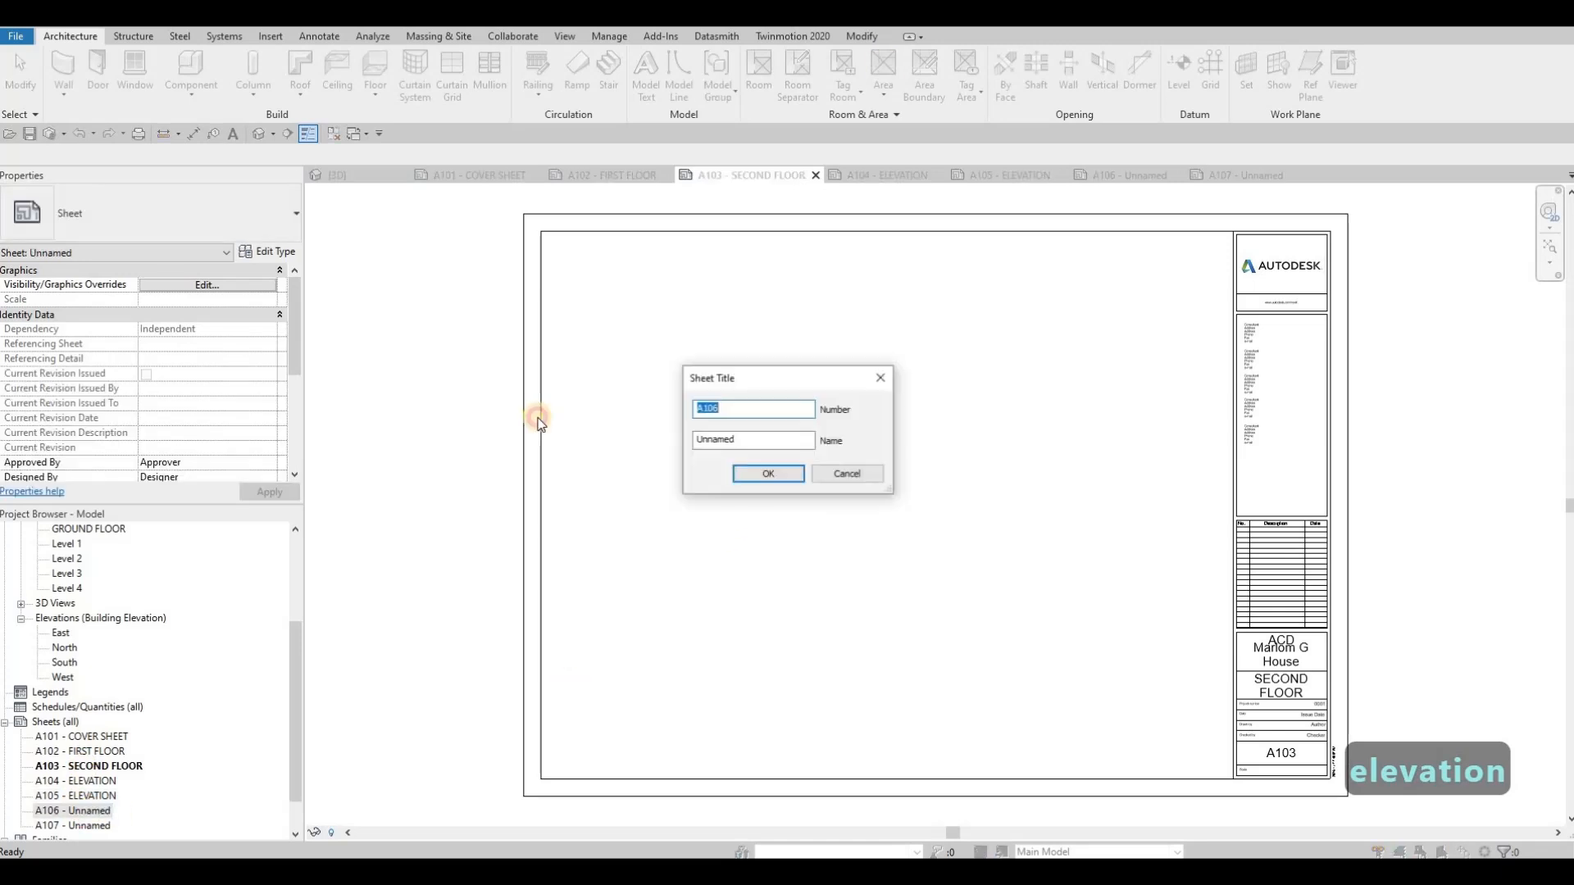
{"action": "key", "text": "Tab"}
{"action": "type", "text": "SECTION"}
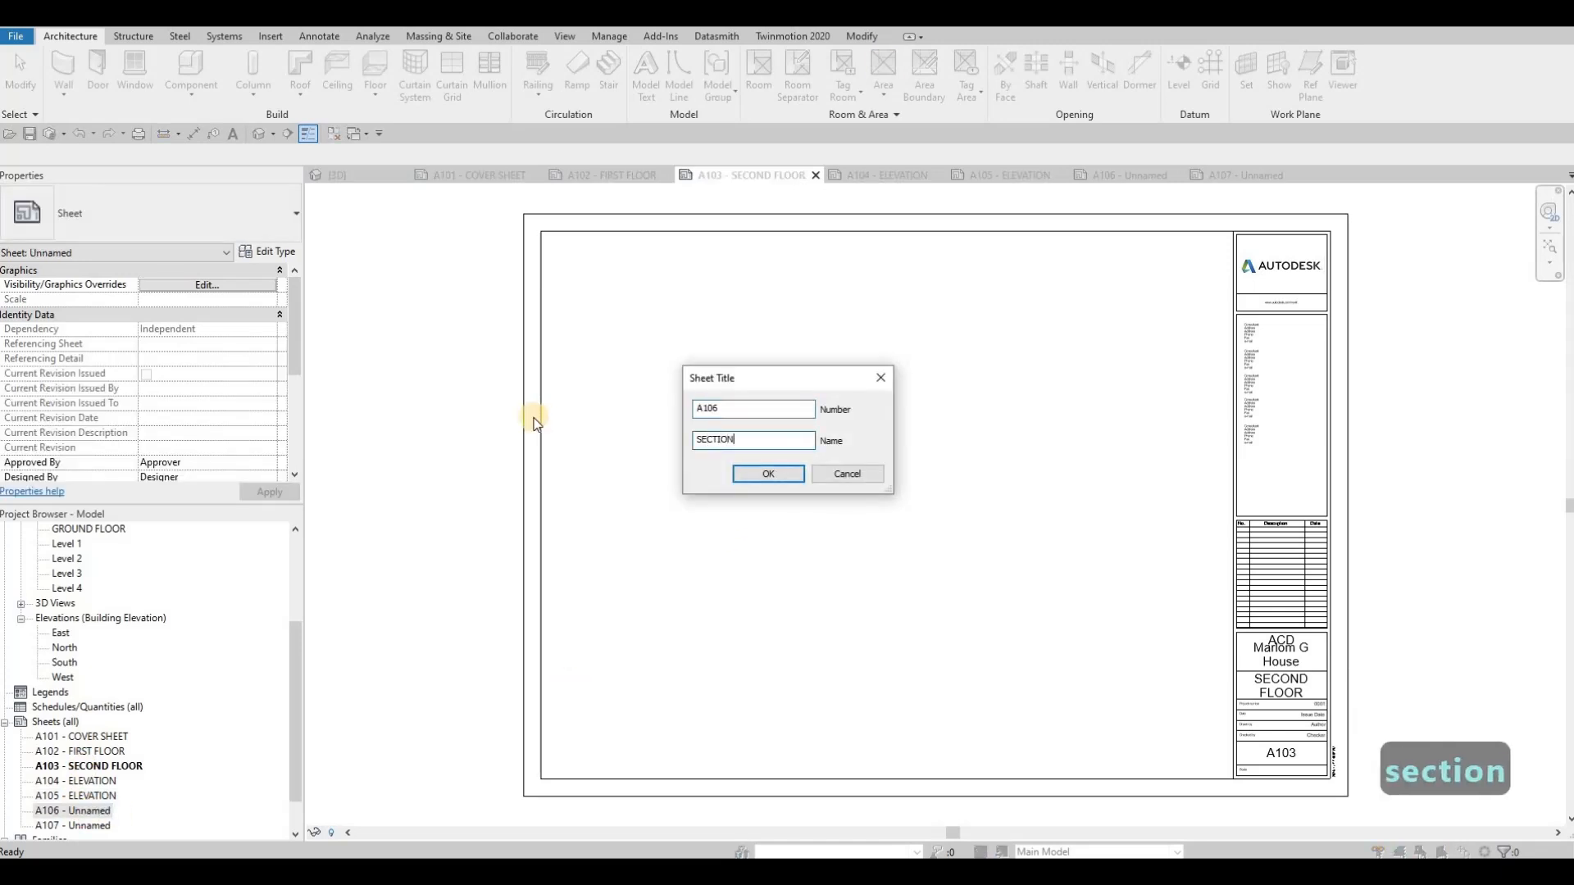
{"action": "left_click", "coordinate": [752, 476]}
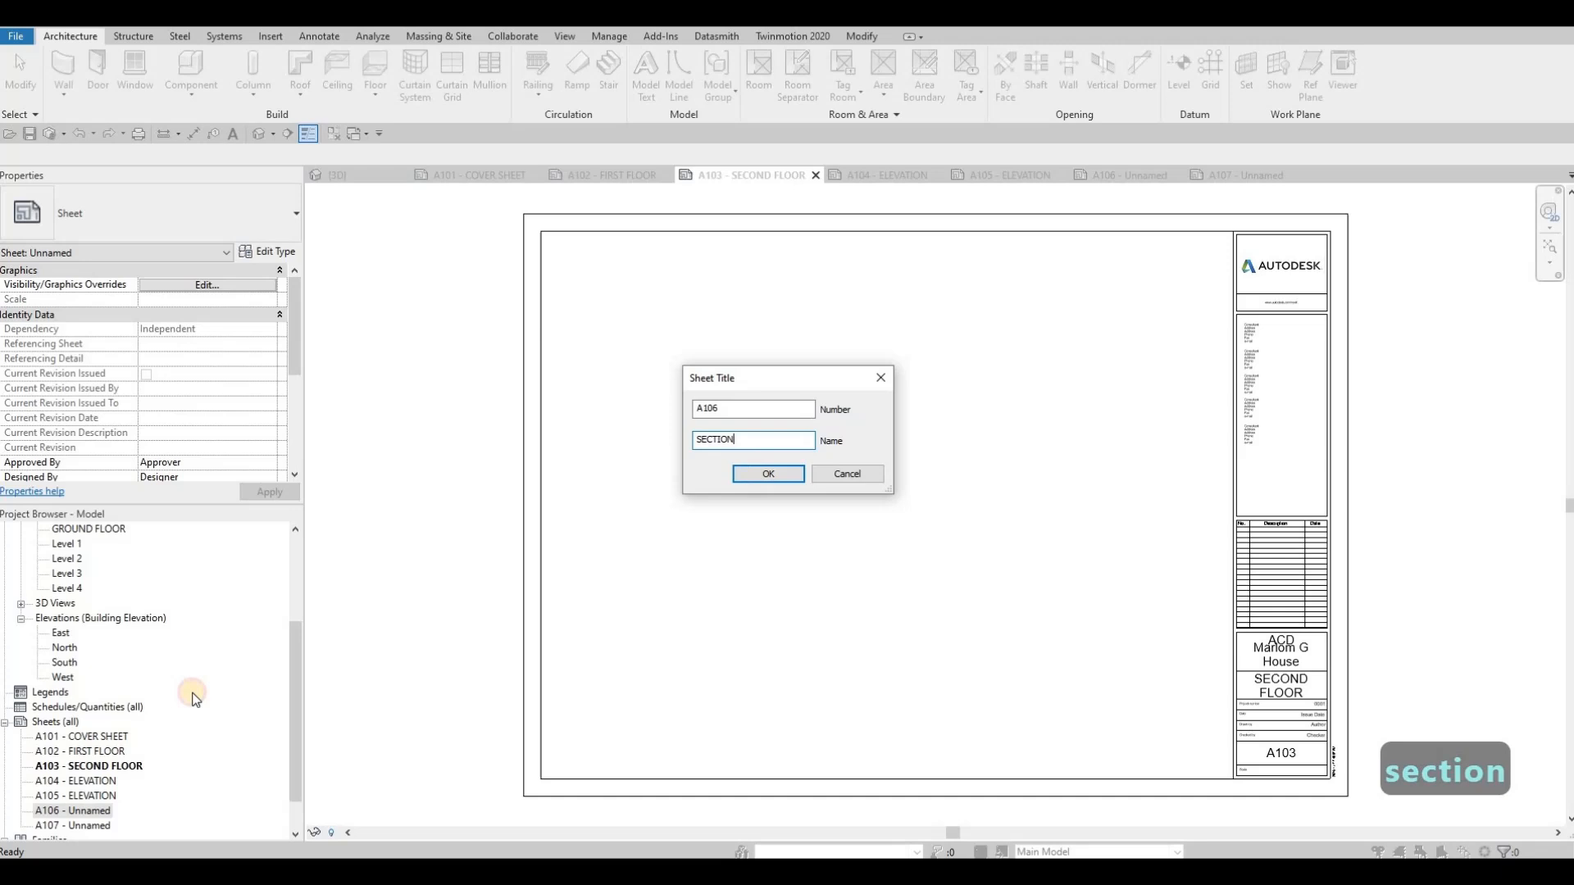
Step: Rename sheet A107 to CALLOUT, keeping its sheet number
{"action": "left_click", "coordinate": [90, 826]}
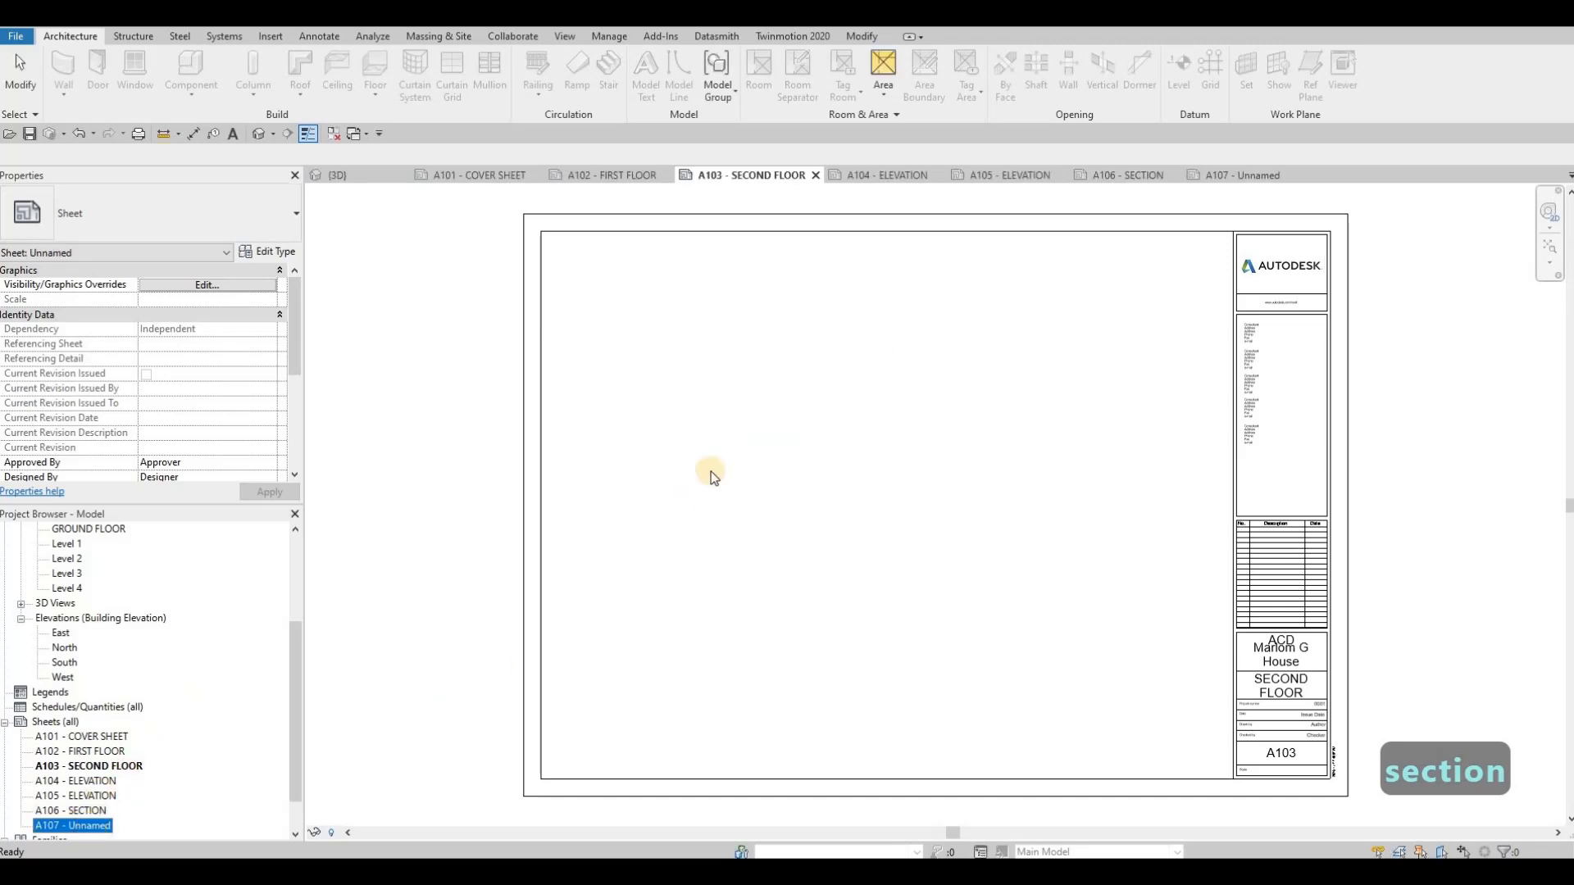
{"action": "key", "text": "F2"}
{"action": "key", "text": "Tab"}
{"action": "type", "text": "CA"}
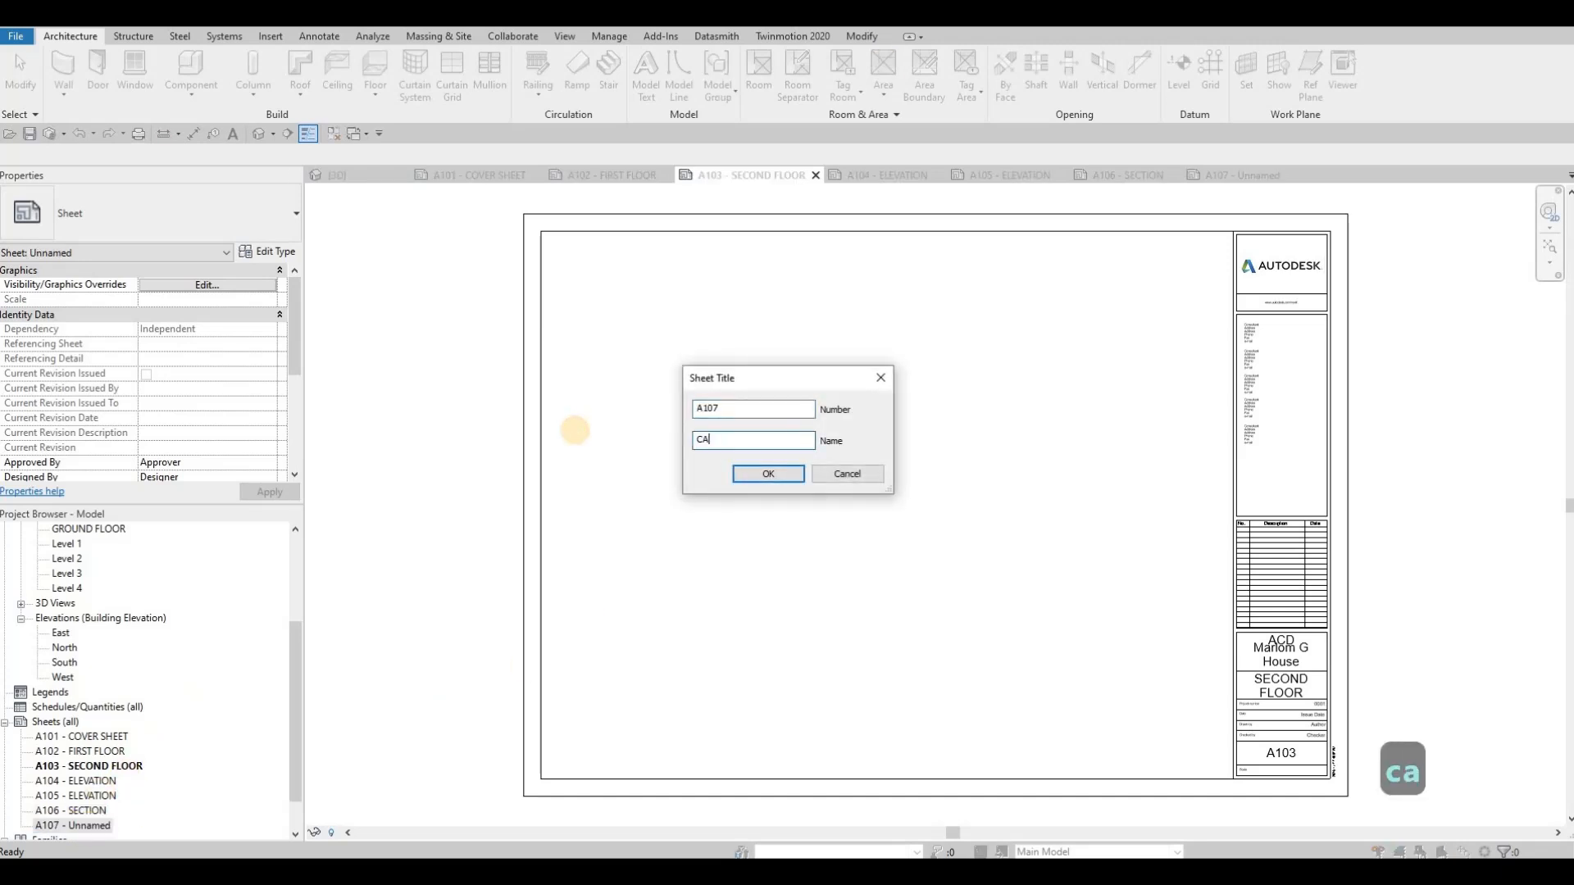
{"action": "type", "text": "LLOUT"}
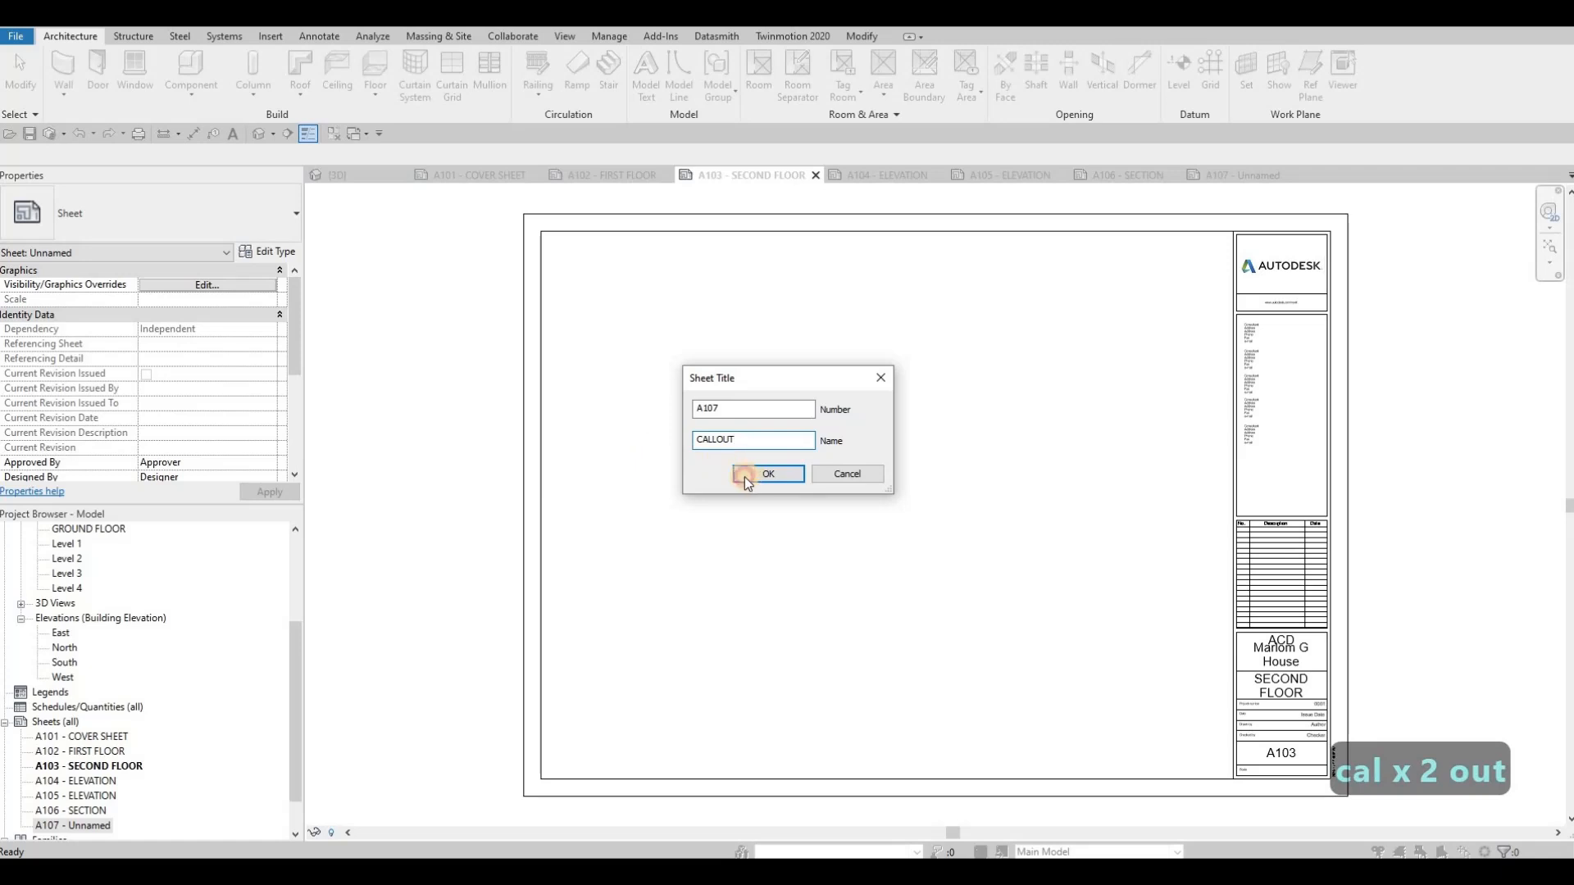
{"action": "left_click", "coordinate": [746, 476]}
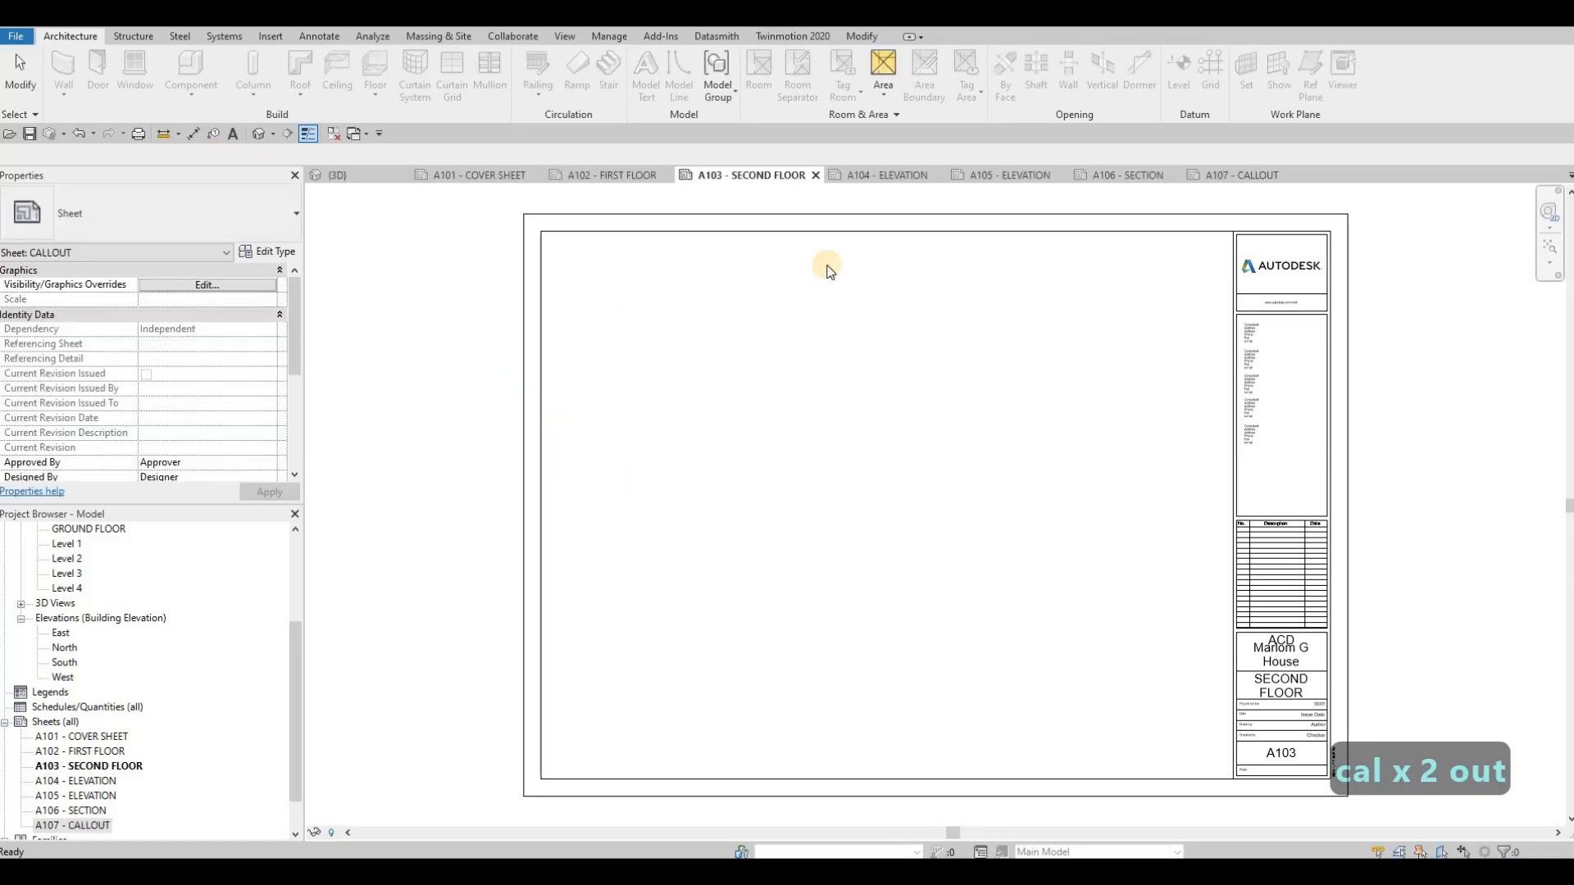
Step: Save the project and open sheet A101 - COVER SHEET
{"action": "scroll", "coordinate": [822, 272], "scroll_direction": "down", "scroll_amount": 1}
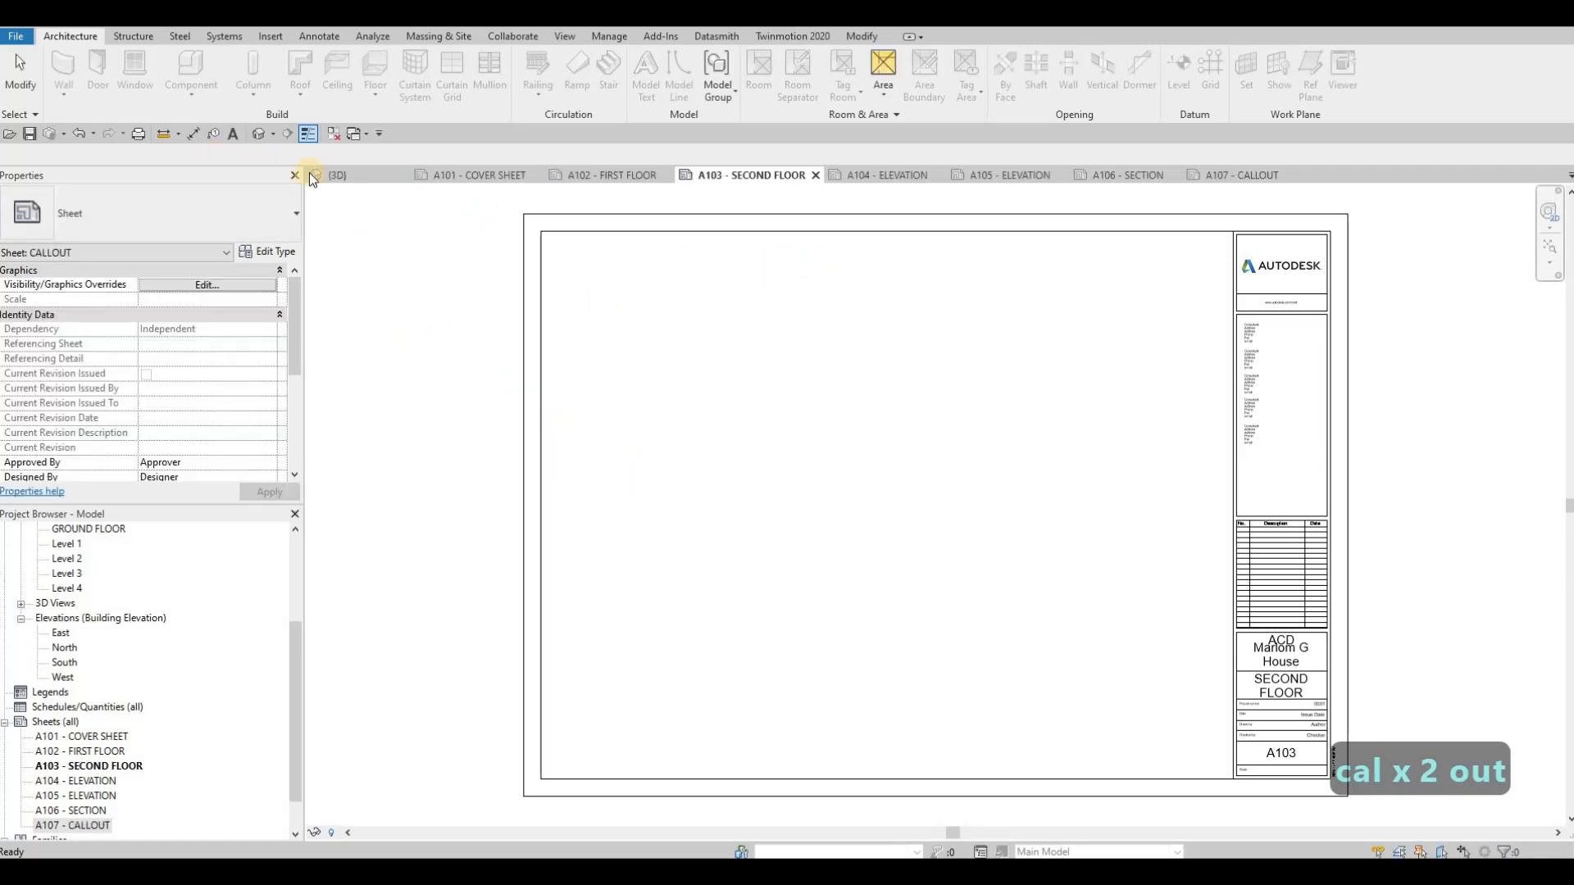
{"action": "left_click", "coordinate": [28, 134]}
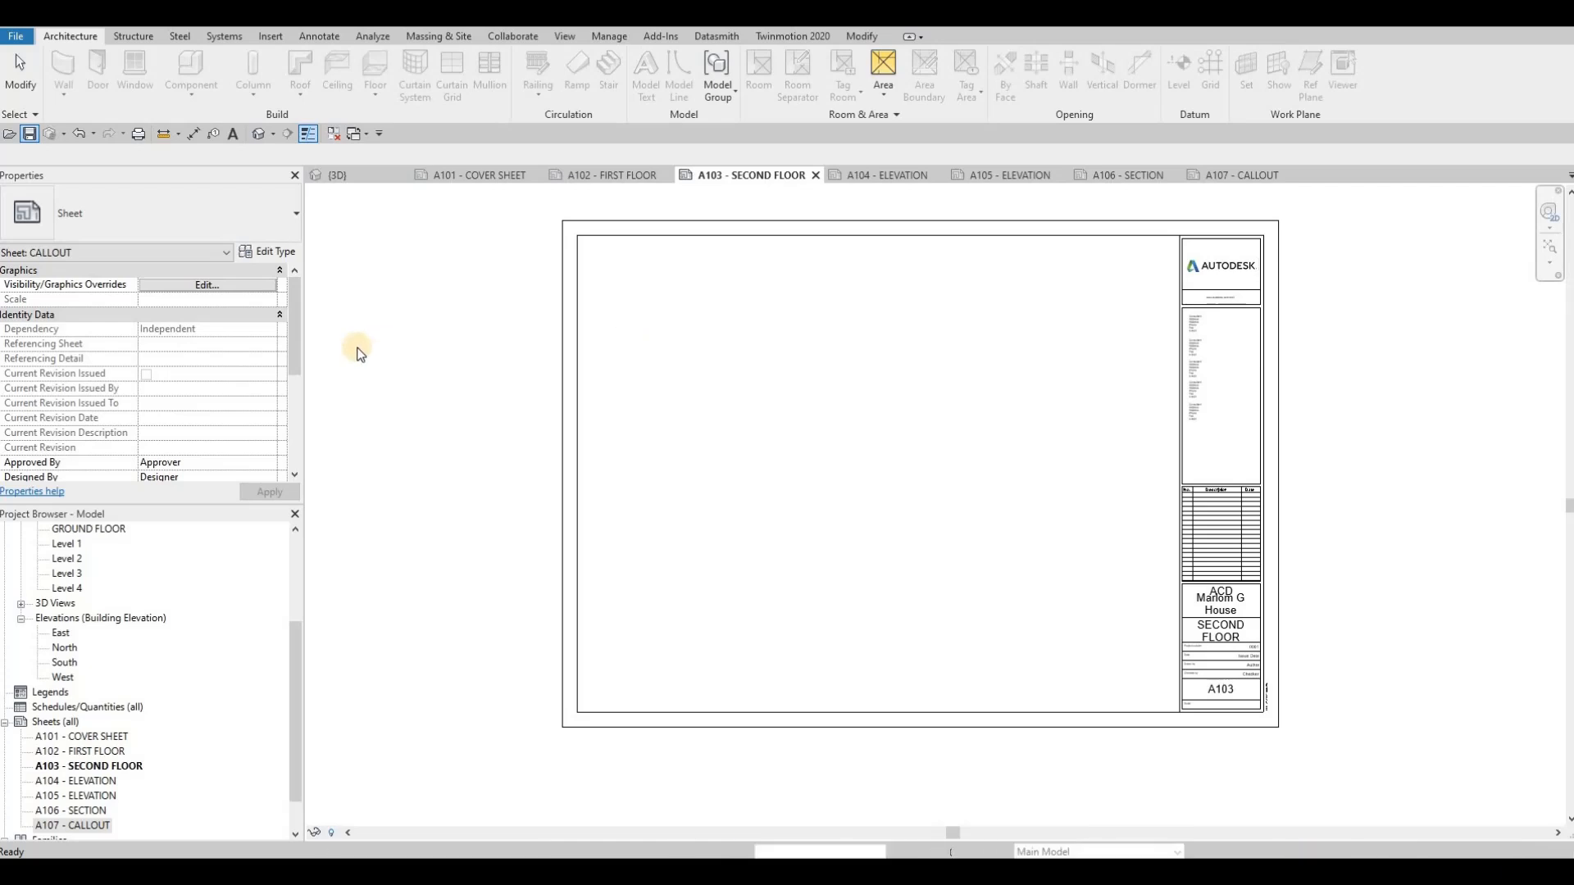
{"action": "double_click", "coordinate": [89, 738]}
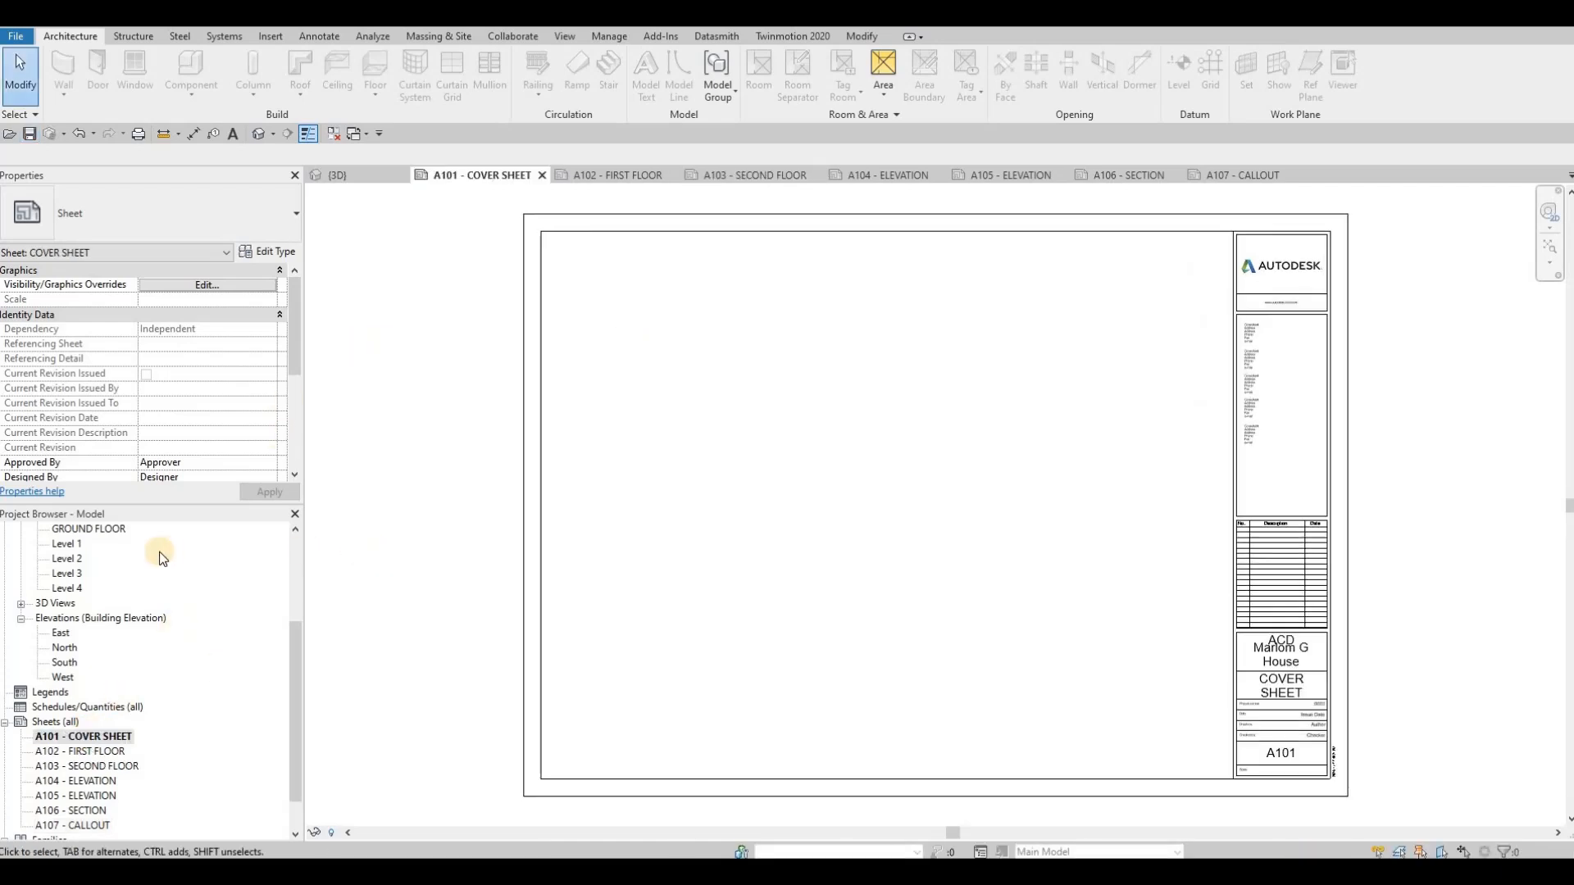
Step: Expand the project's 3D views and open the perspective view 3D View 1
{"action": "scroll", "coordinate": [93, 640], "scroll_direction": "up", "scroll_amount": 1}
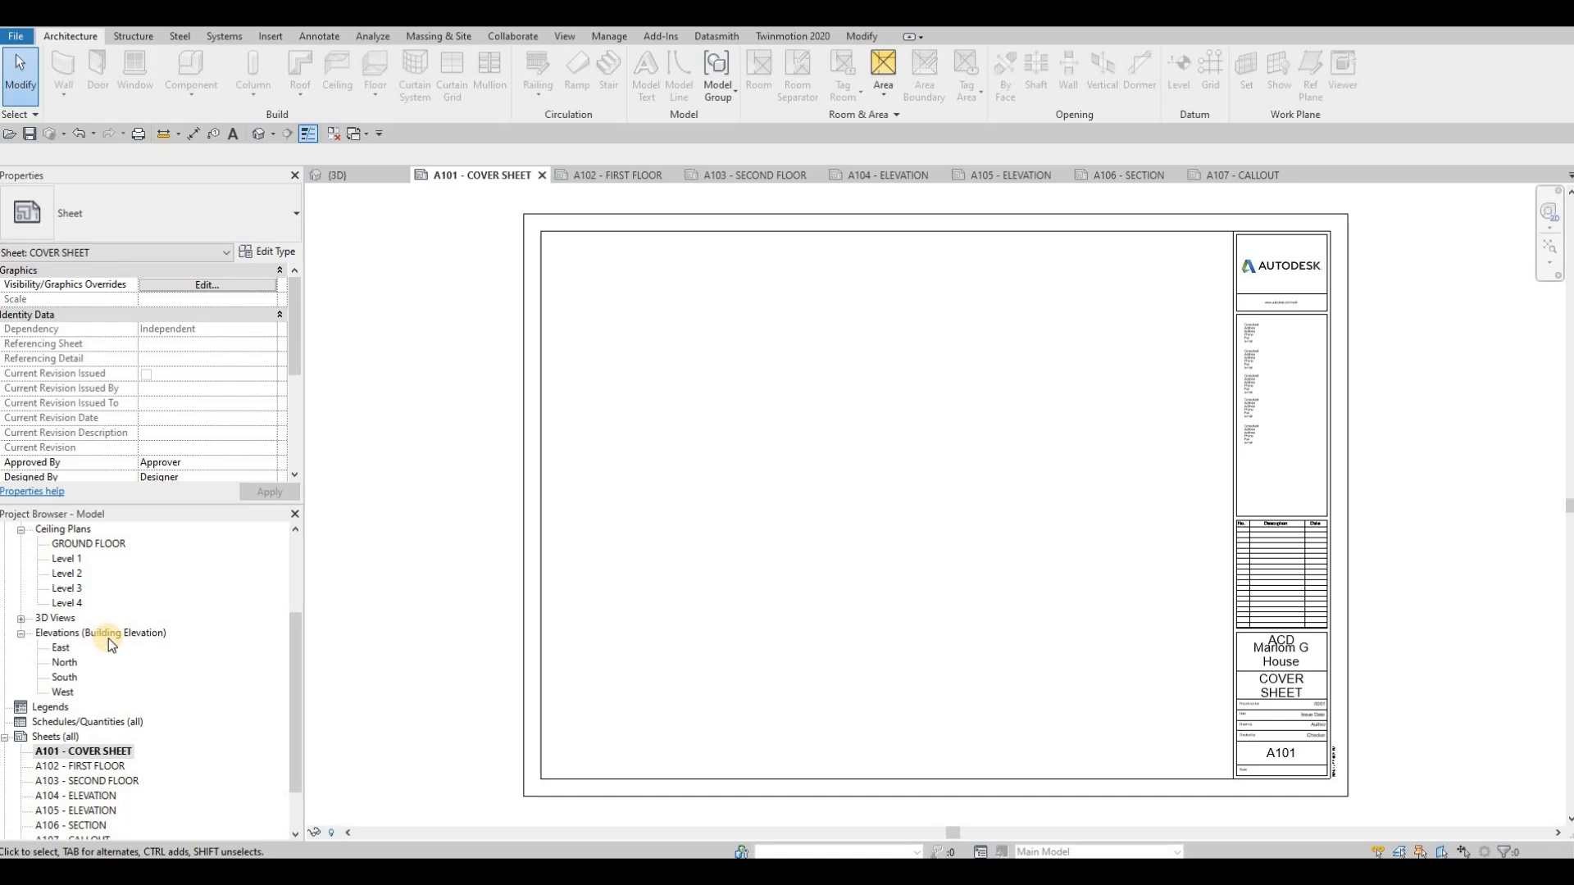
{"action": "scroll", "coordinate": [108, 637], "scroll_direction": "up", "scroll_amount": 5}
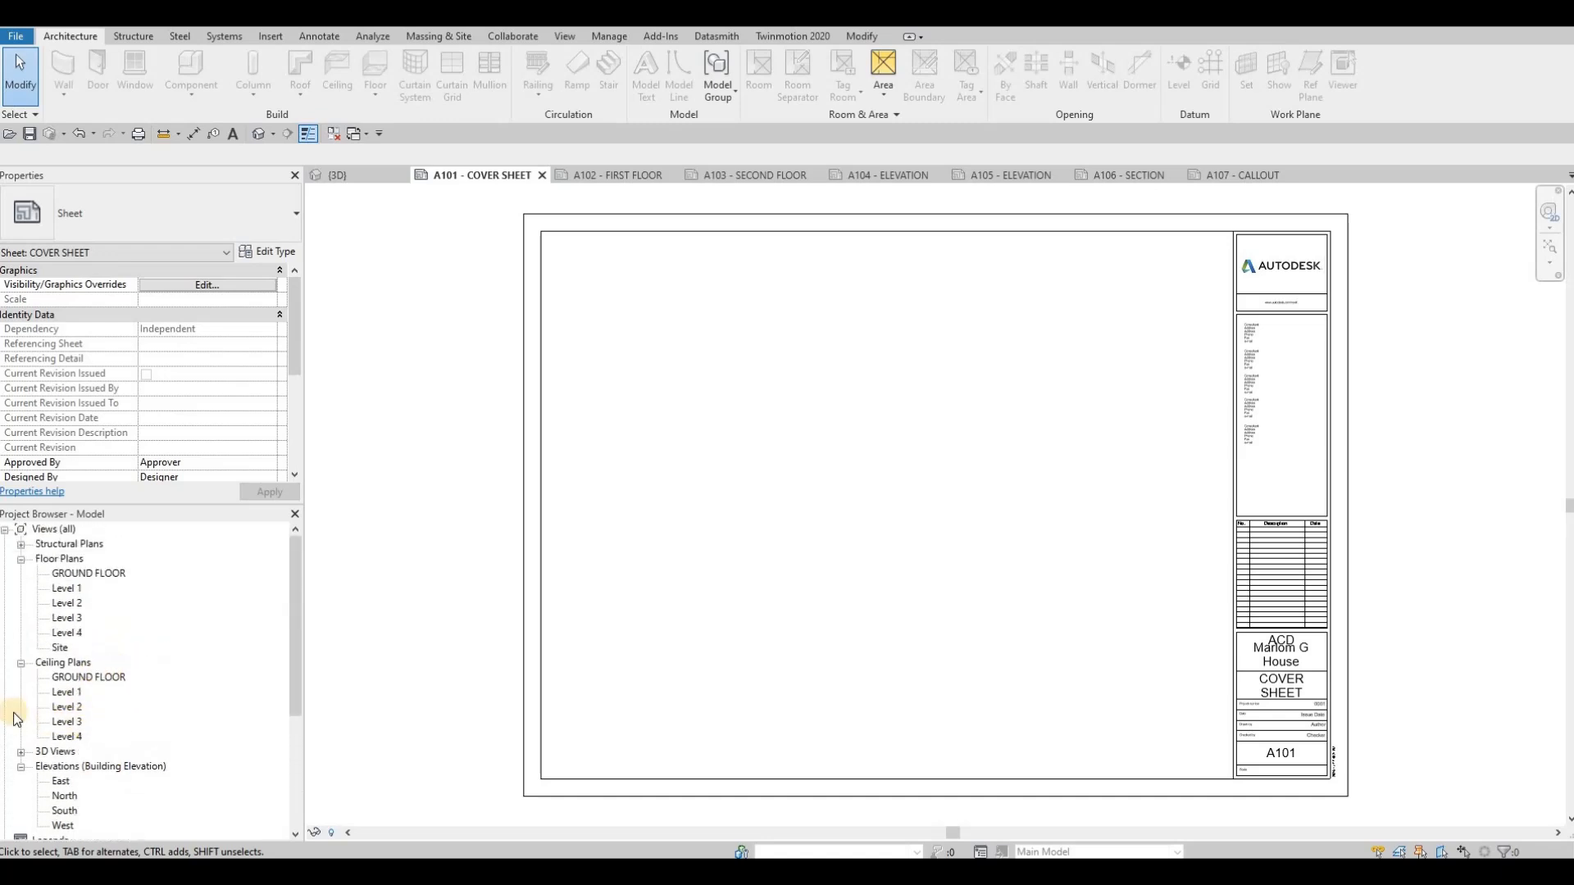
{"action": "scroll", "coordinate": [16, 720], "scroll_direction": "down", "scroll_amount": 2}
{"action": "left_click", "coordinate": [23, 722]}
{"action": "left_click", "coordinate": [82, 737]}
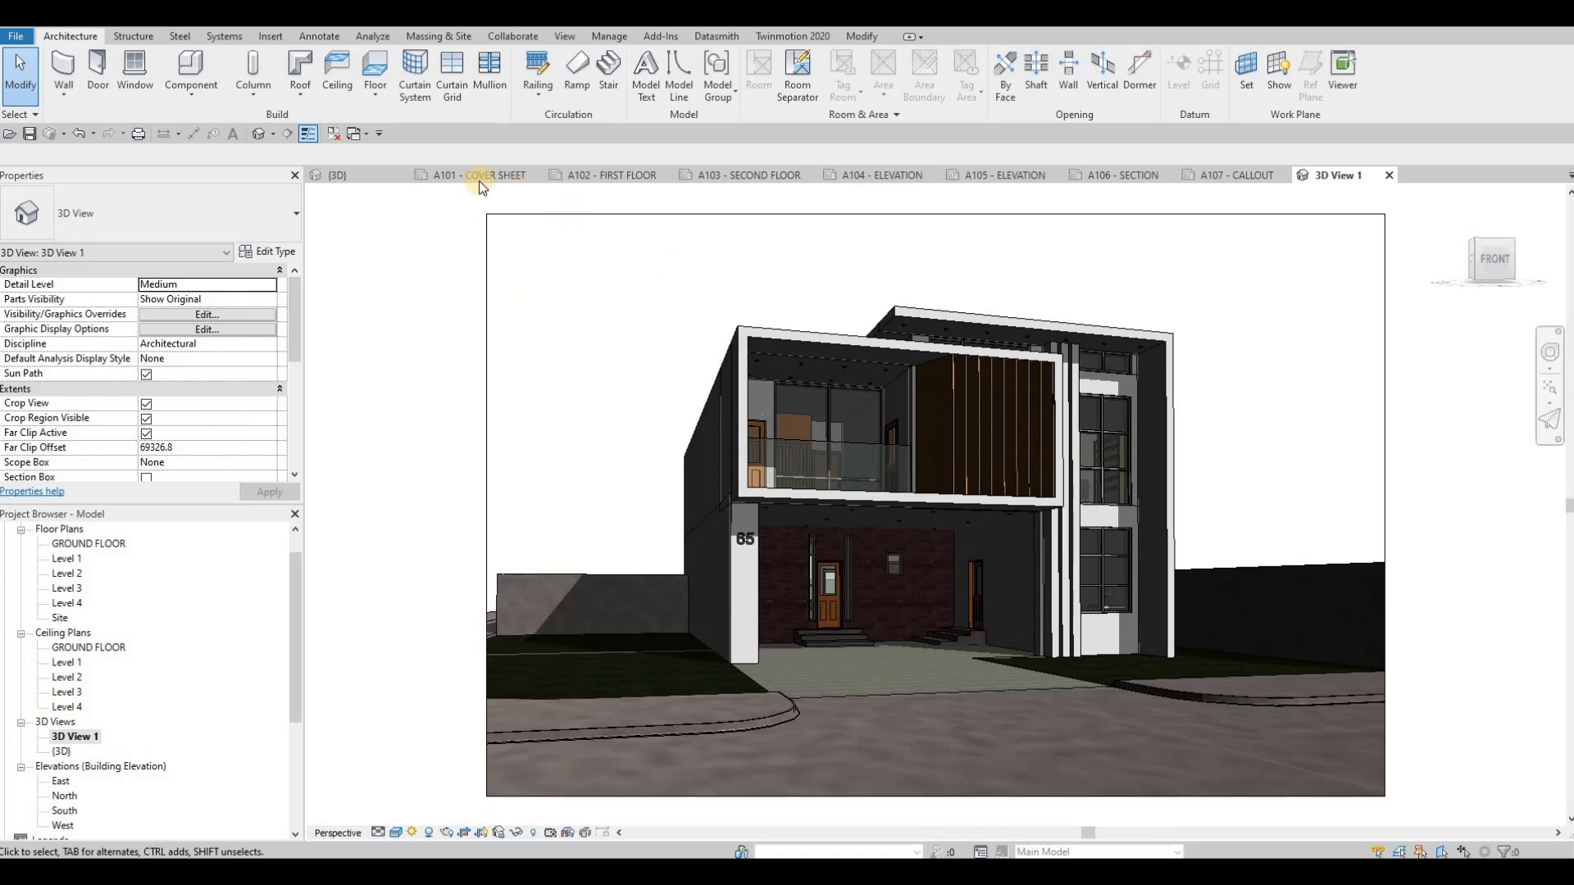
Step: Render the house's perspective view at Draft quality and screen resolution
{"action": "left_click", "coordinate": [566, 37]}
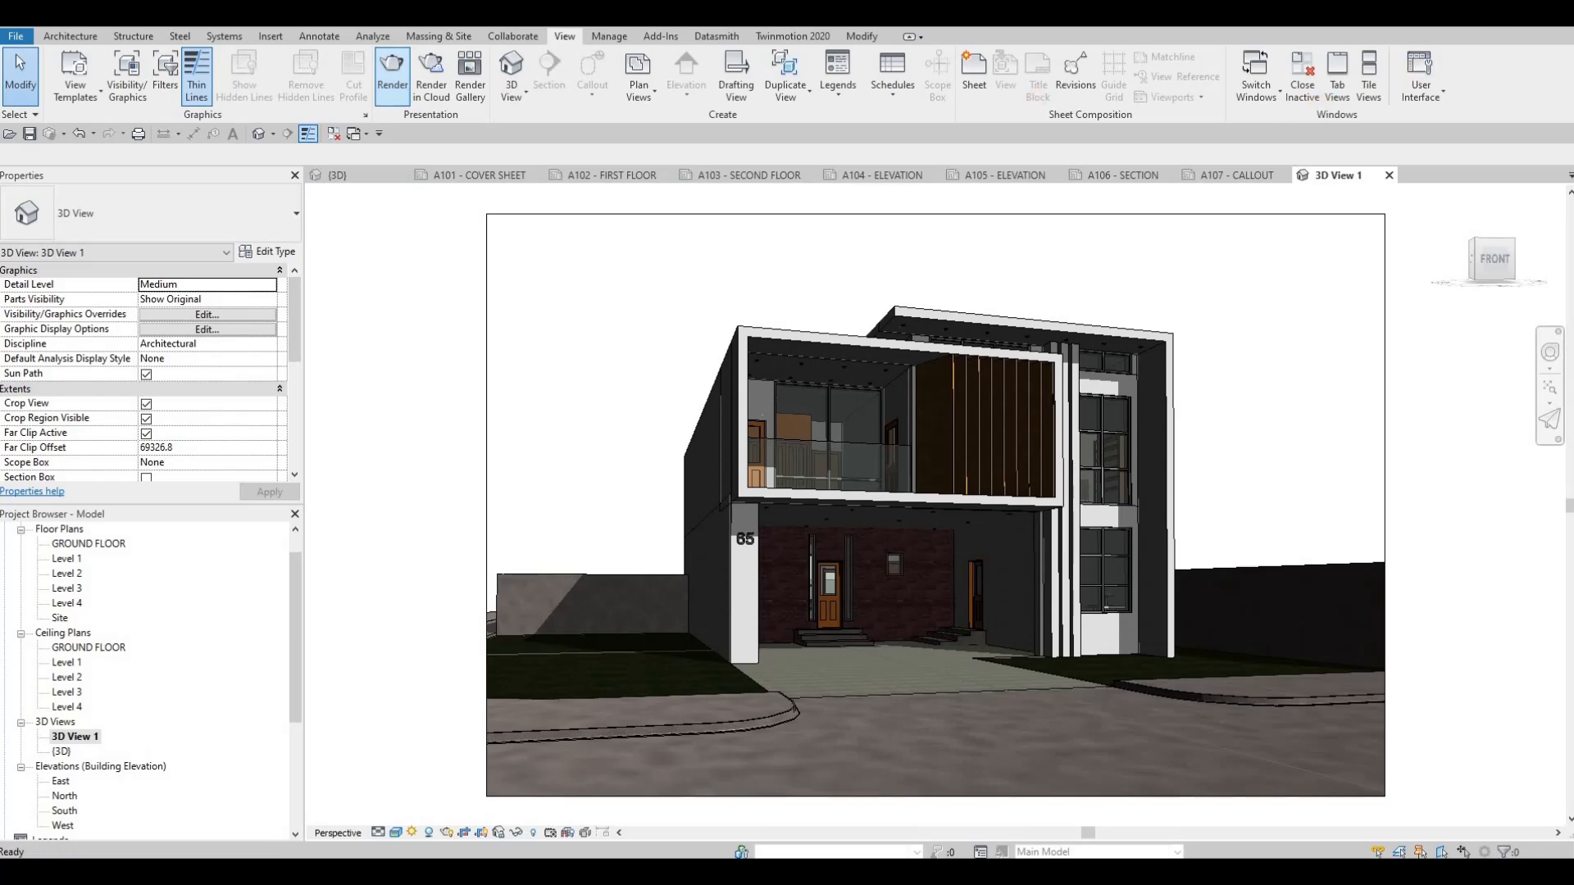
{"action": "left_click_drag", "start_coordinate": [1459, 107], "coordinate": [582, 201]}
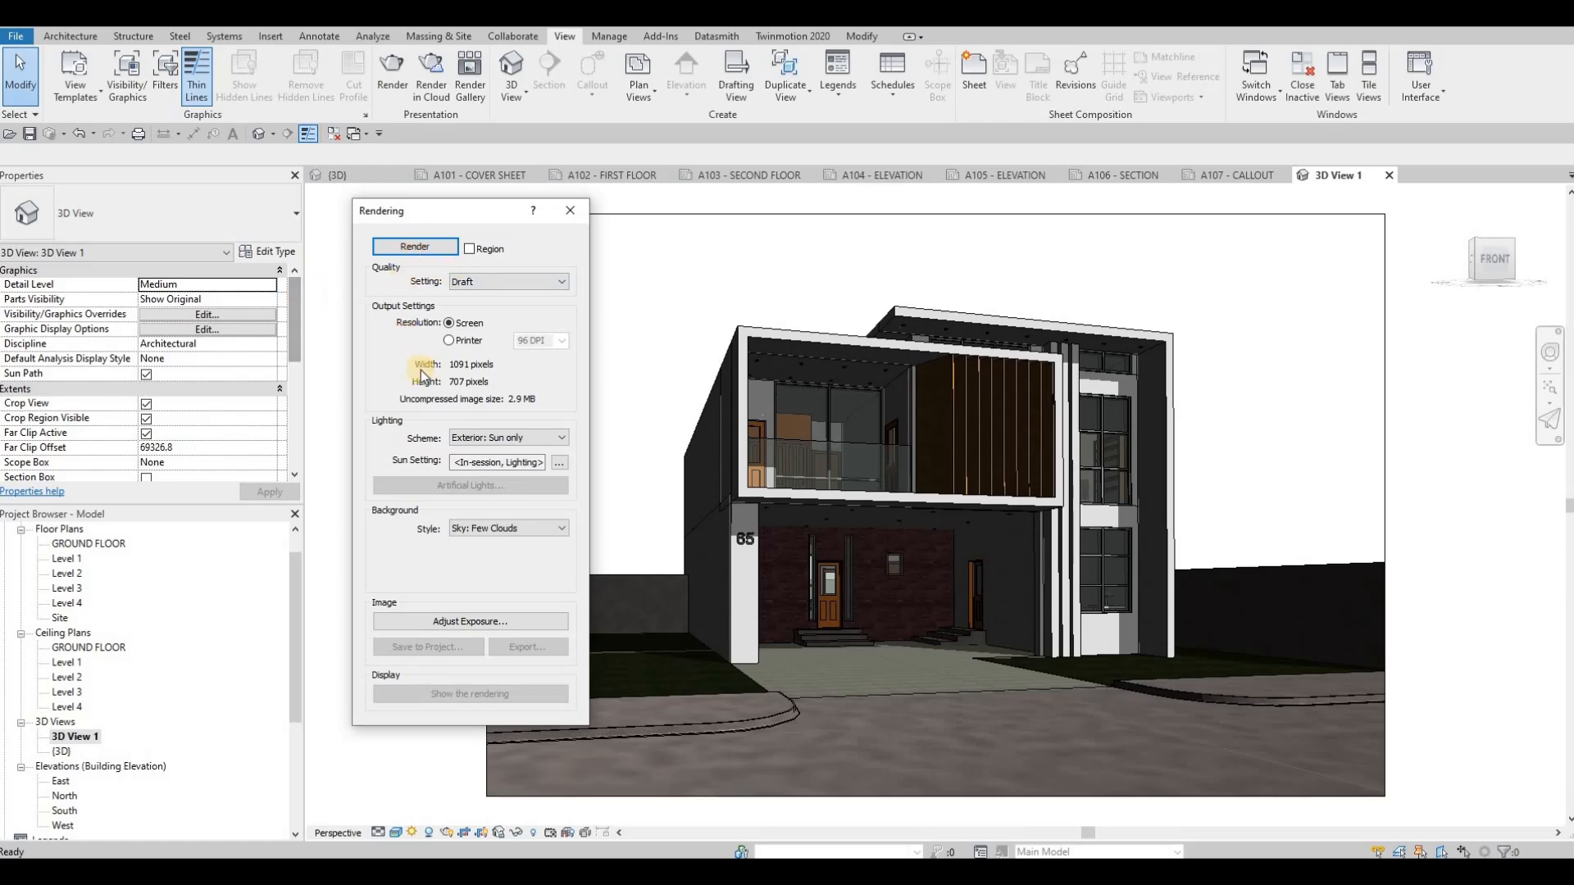
{"action": "left_click", "coordinate": [499, 283]}
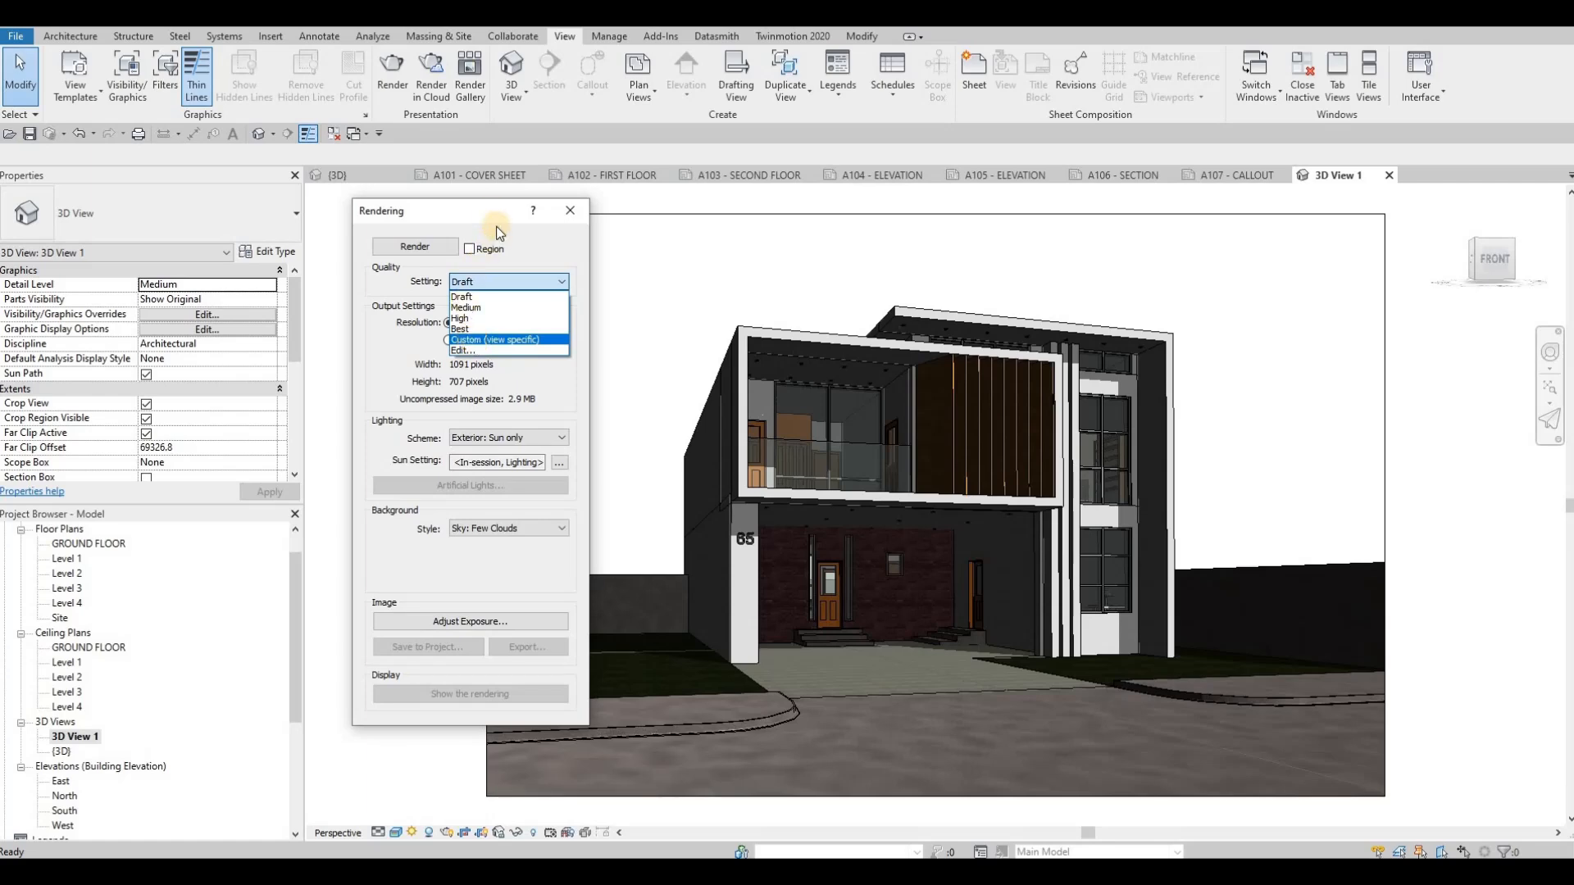
{"action": "left_click", "coordinate": [490, 283]}
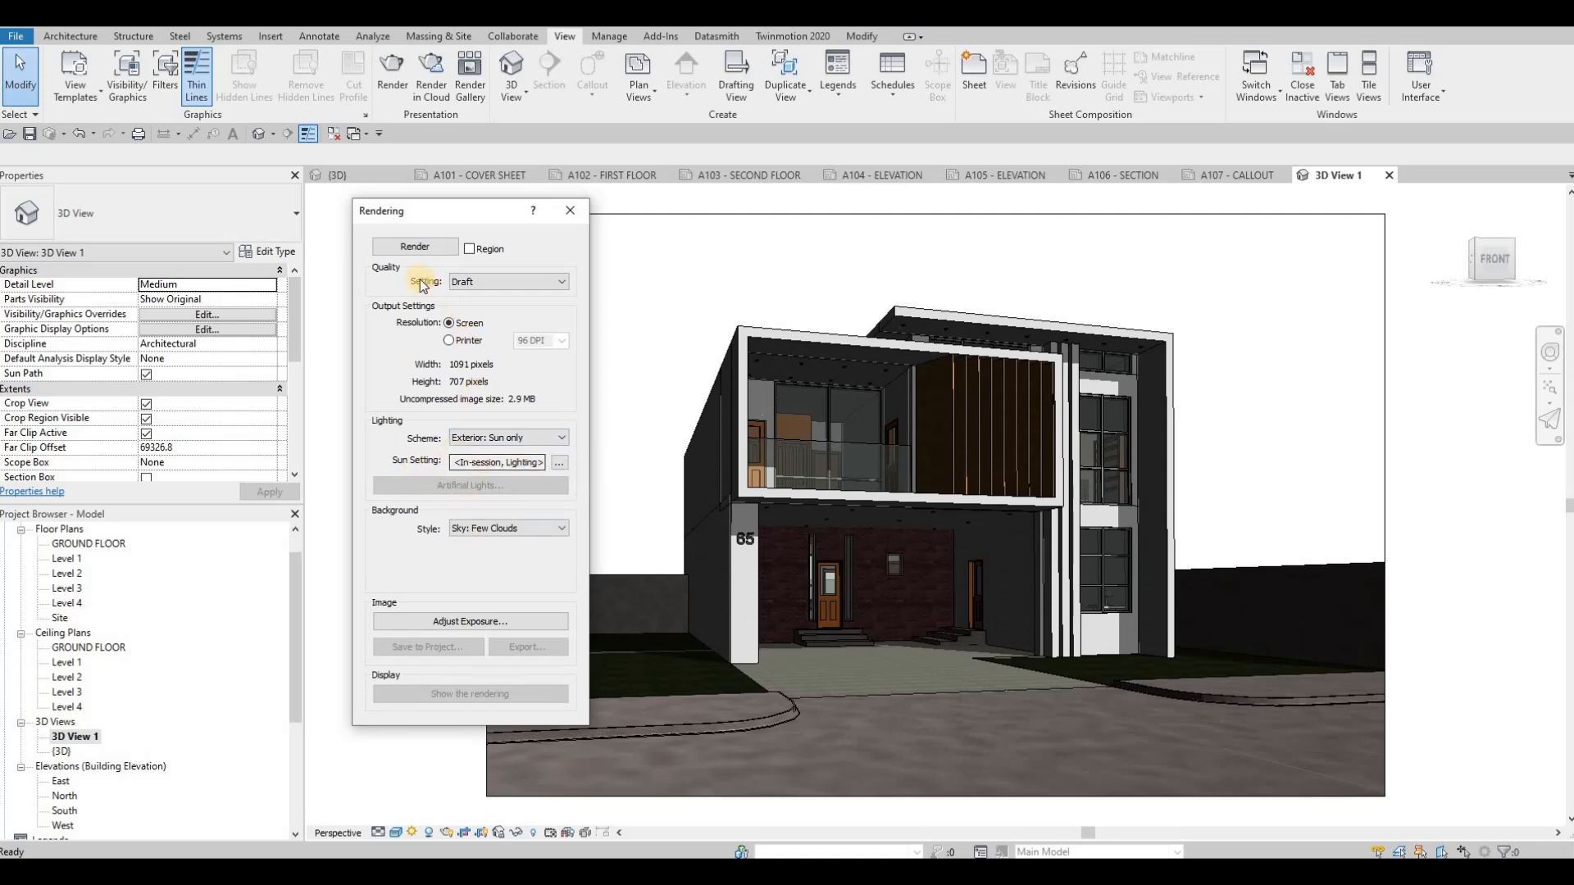
{"action": "left_click", "coordinate": [416, 249]}
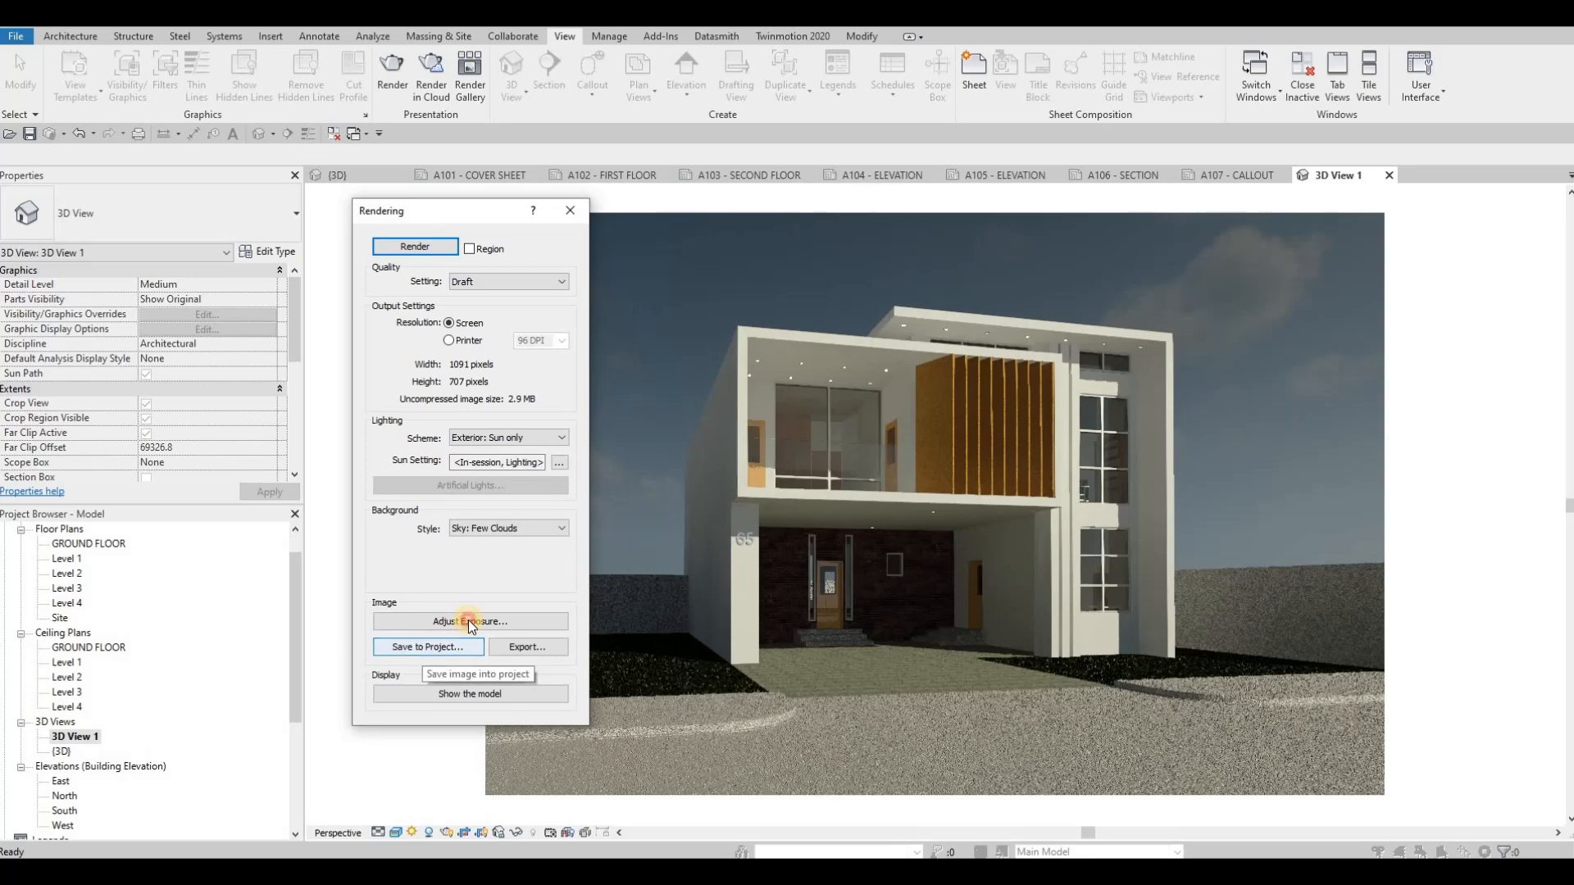
Step: Adjust the rendering's exposure to value 13.80, highlights 0.28, shadows 0.32, saturation 1.04 and white point 7584.3, and apply it
{"action": "left_click", "coordinate": [467, 620]}
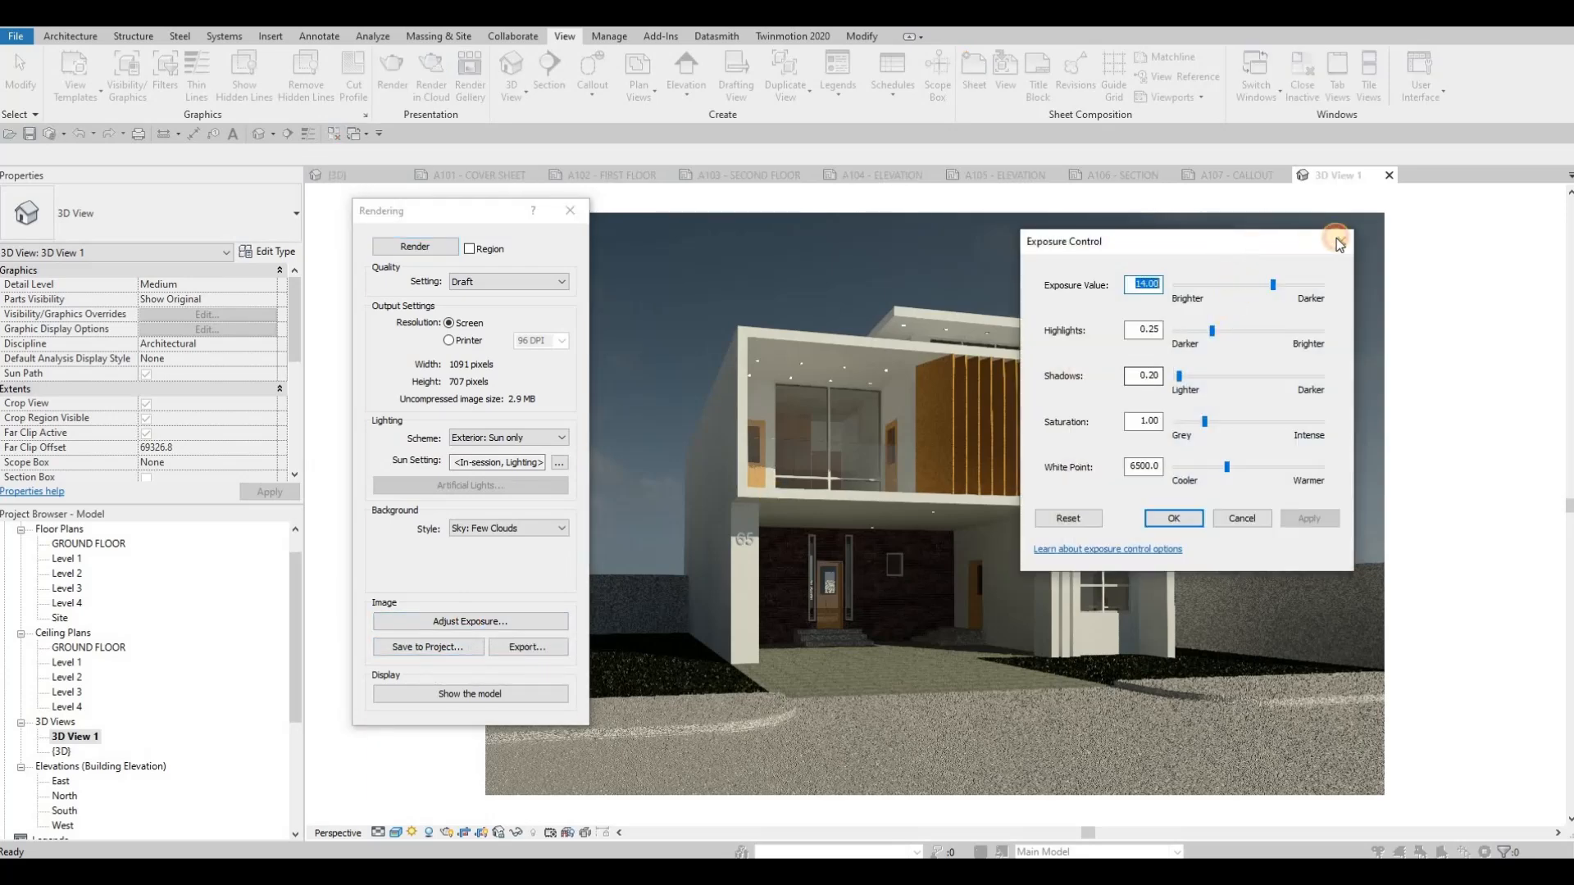
{"action": "left_click_drag", "start_coordinate": [1332, 236], "coordinate": [1455, 228]}
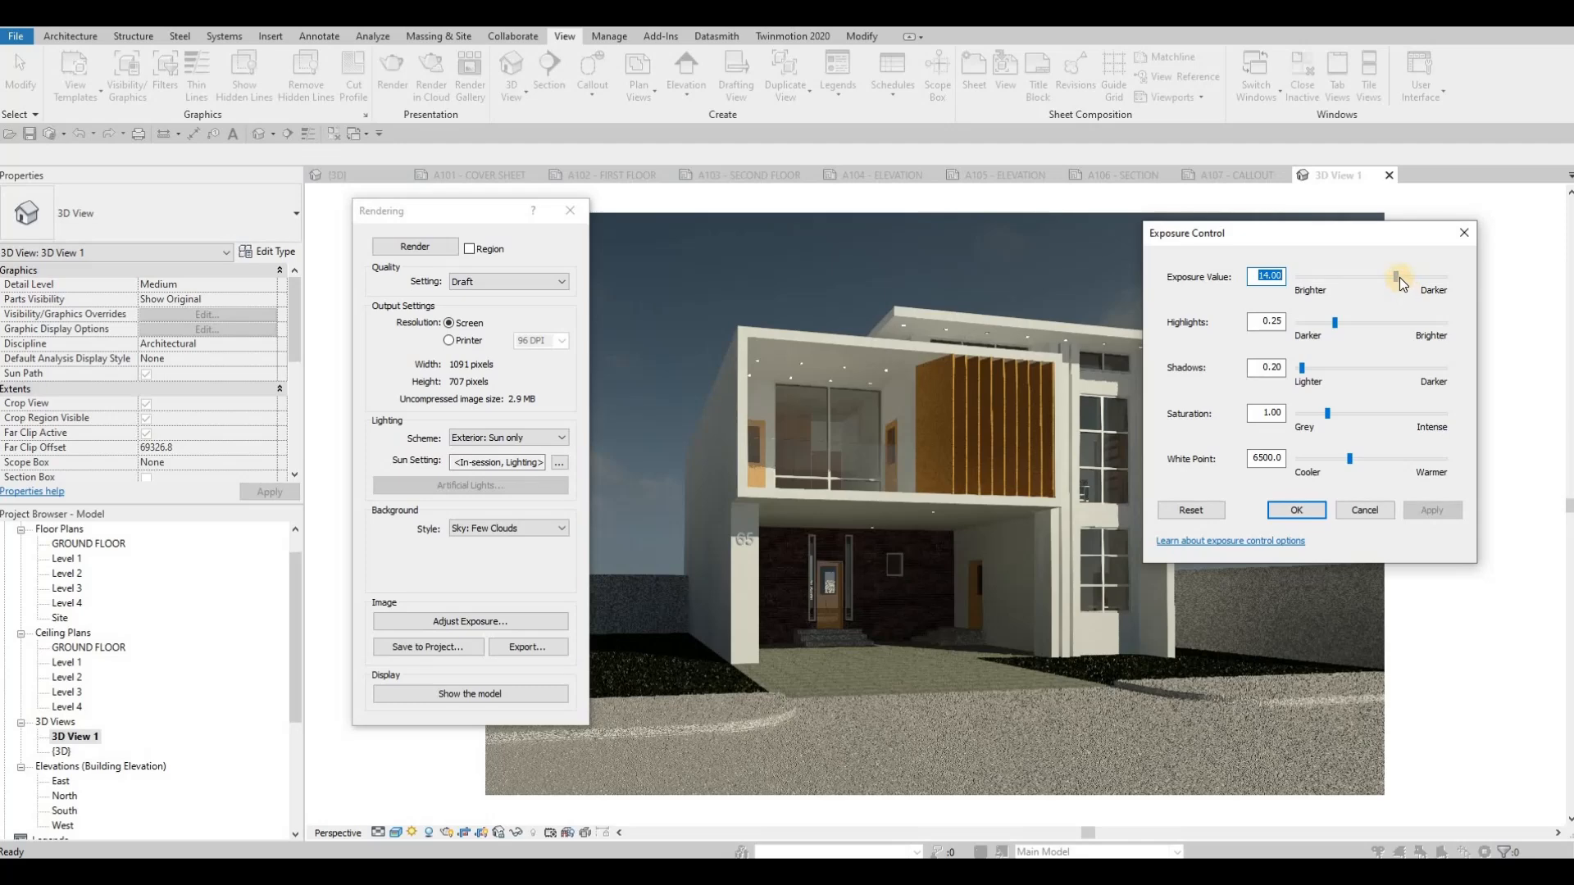
{"action": "left_click_drag", "start_coordinate": [1398, 279], "coordinate": [1340, 322]}
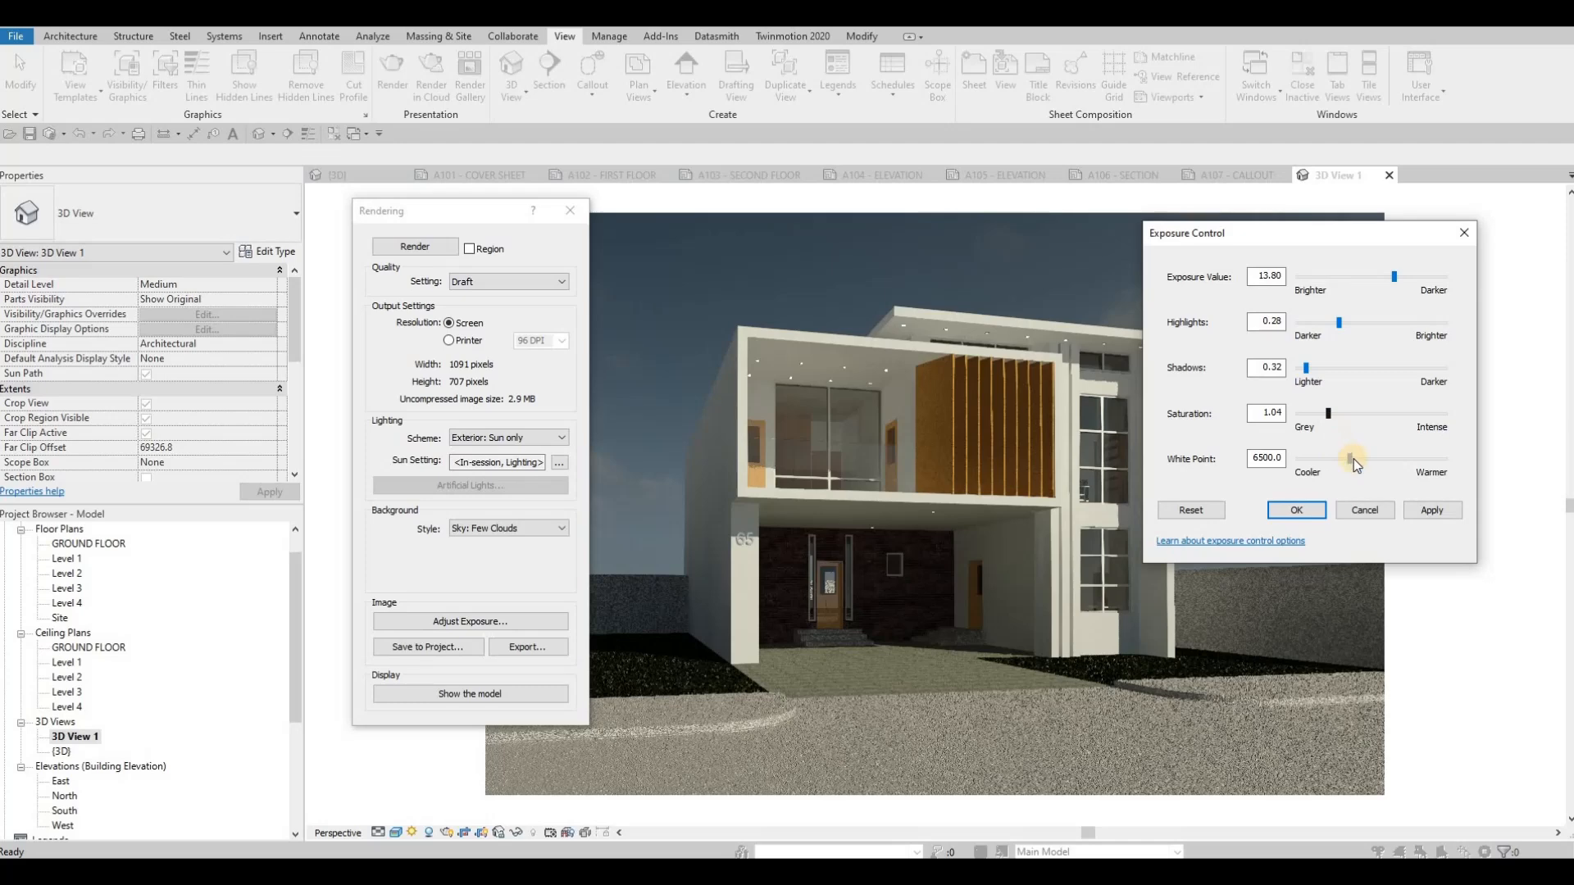
{"action": "mouse_move", "coordinate": [1354, 456]}
{"action": "left_mouse_down"}
{"action": "mouse_move", "coordinate": [1381, 459]}
{"action": "mouse_move", "coordinate": [1362, 459]}
{"action": "left_mouse_up"}
{"action": "left_click", "coordinate": [1433, 512]}
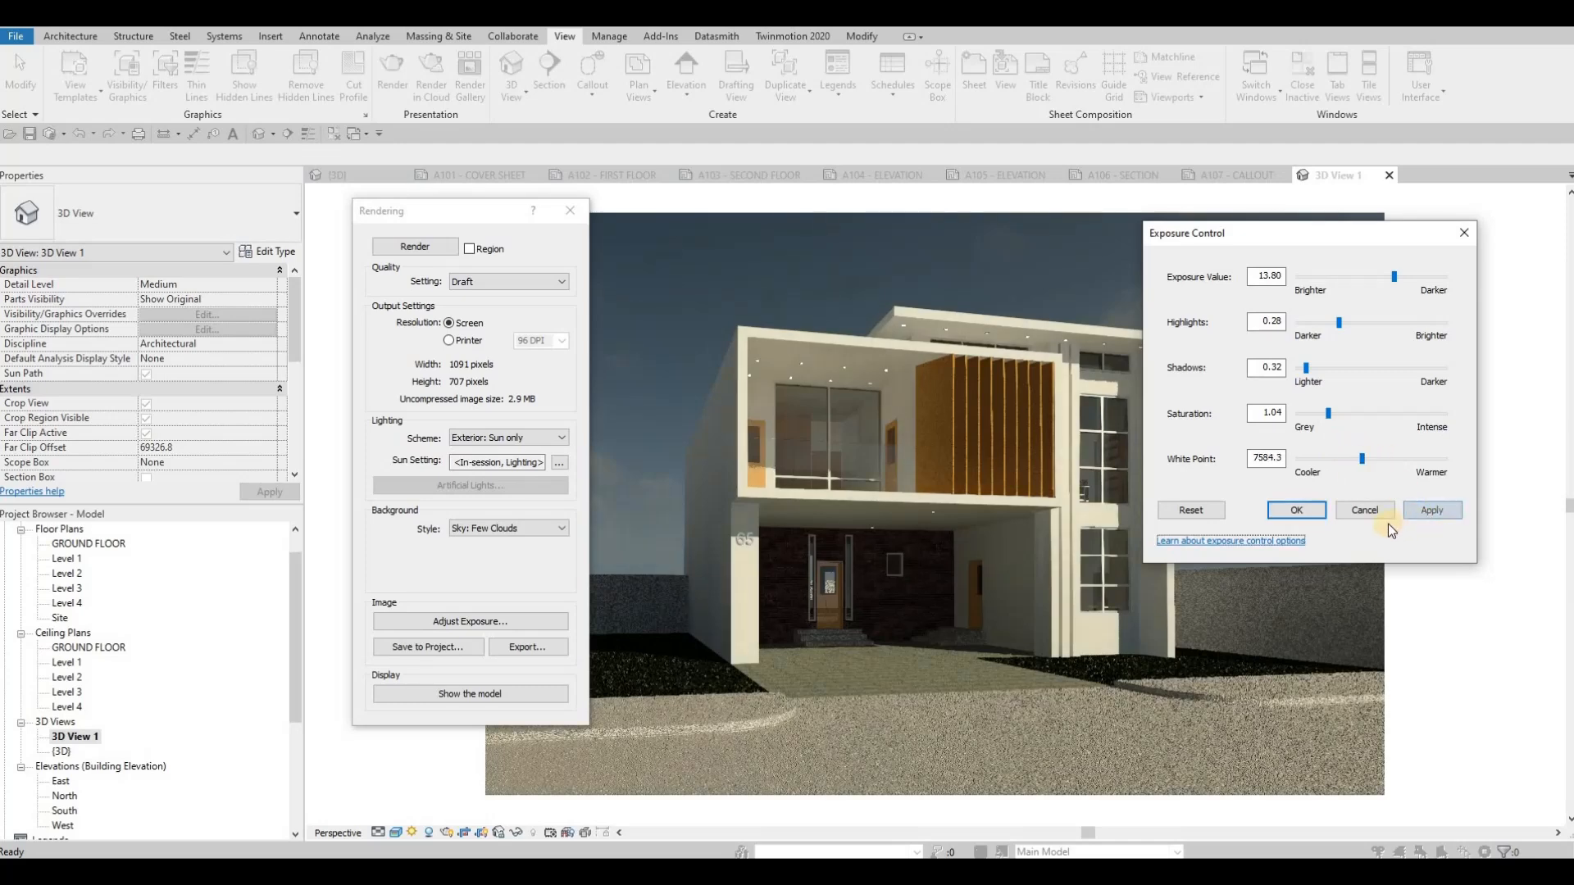
{"action": "left_click", "coordinate": [1296, 511]}
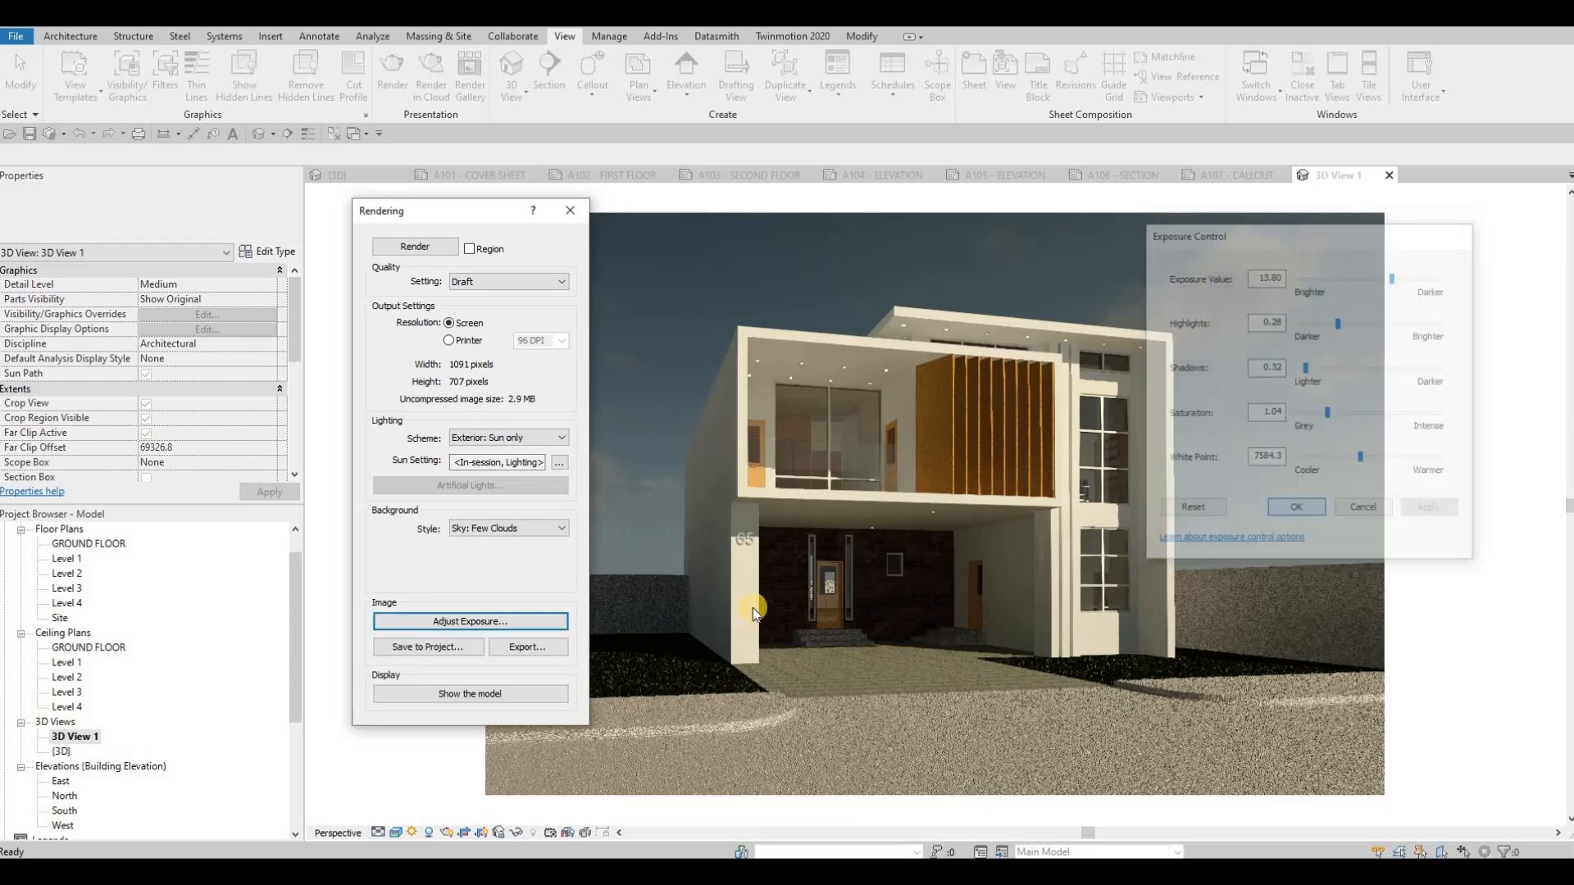
Step: Save the rendering to the project as RENDER 1 and expand the project's Renderings branch
{"action": "left_click", "coordinate": [427, 649]}
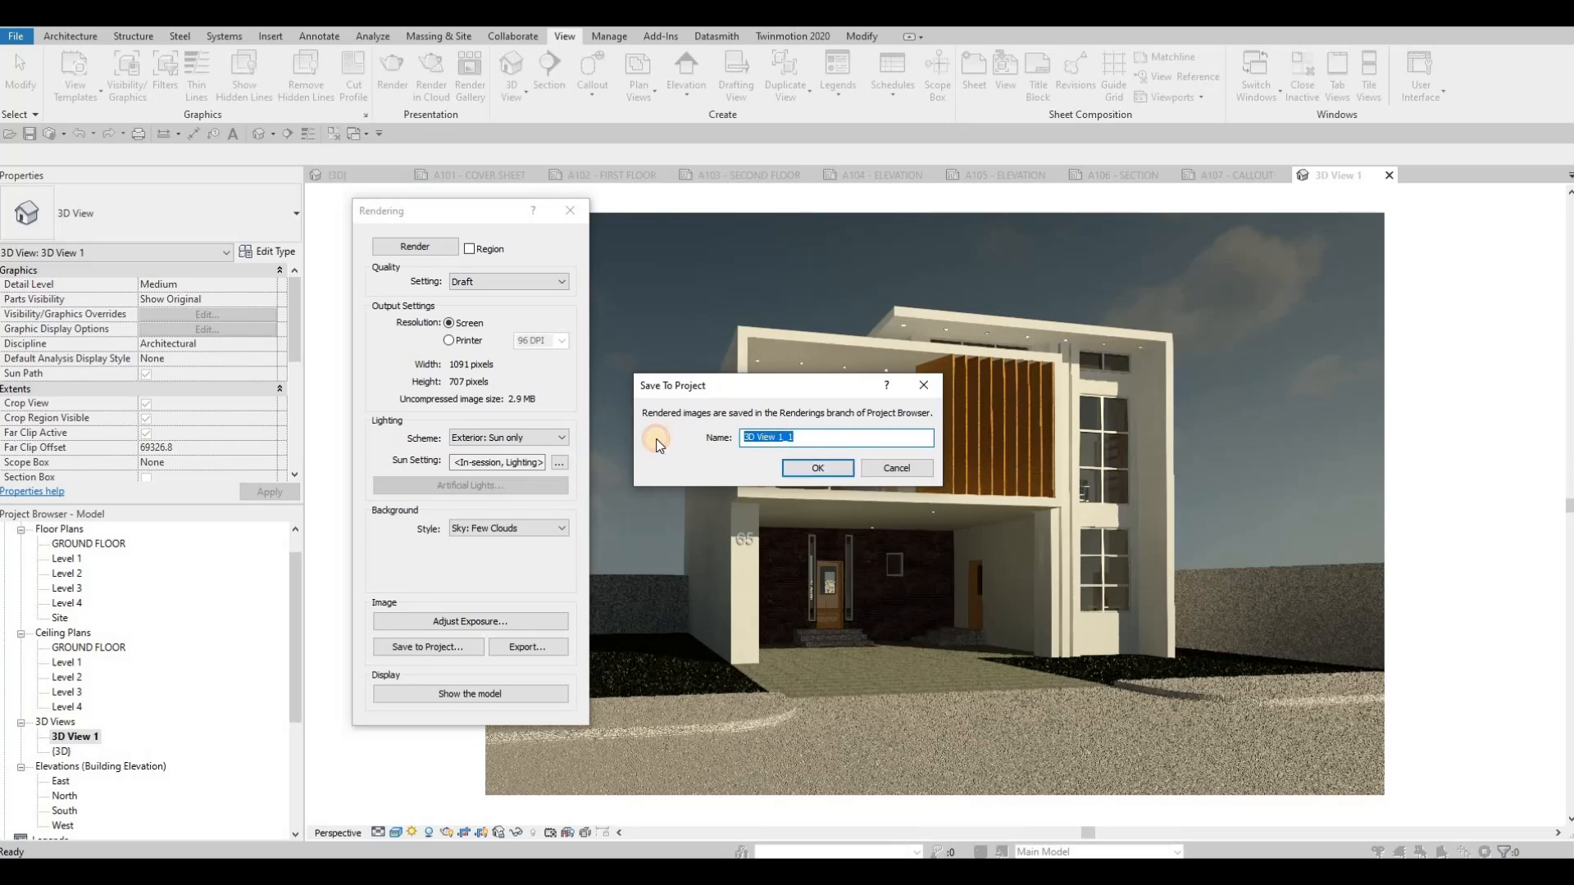
{"action": "type", "text": "RENDER 1"}
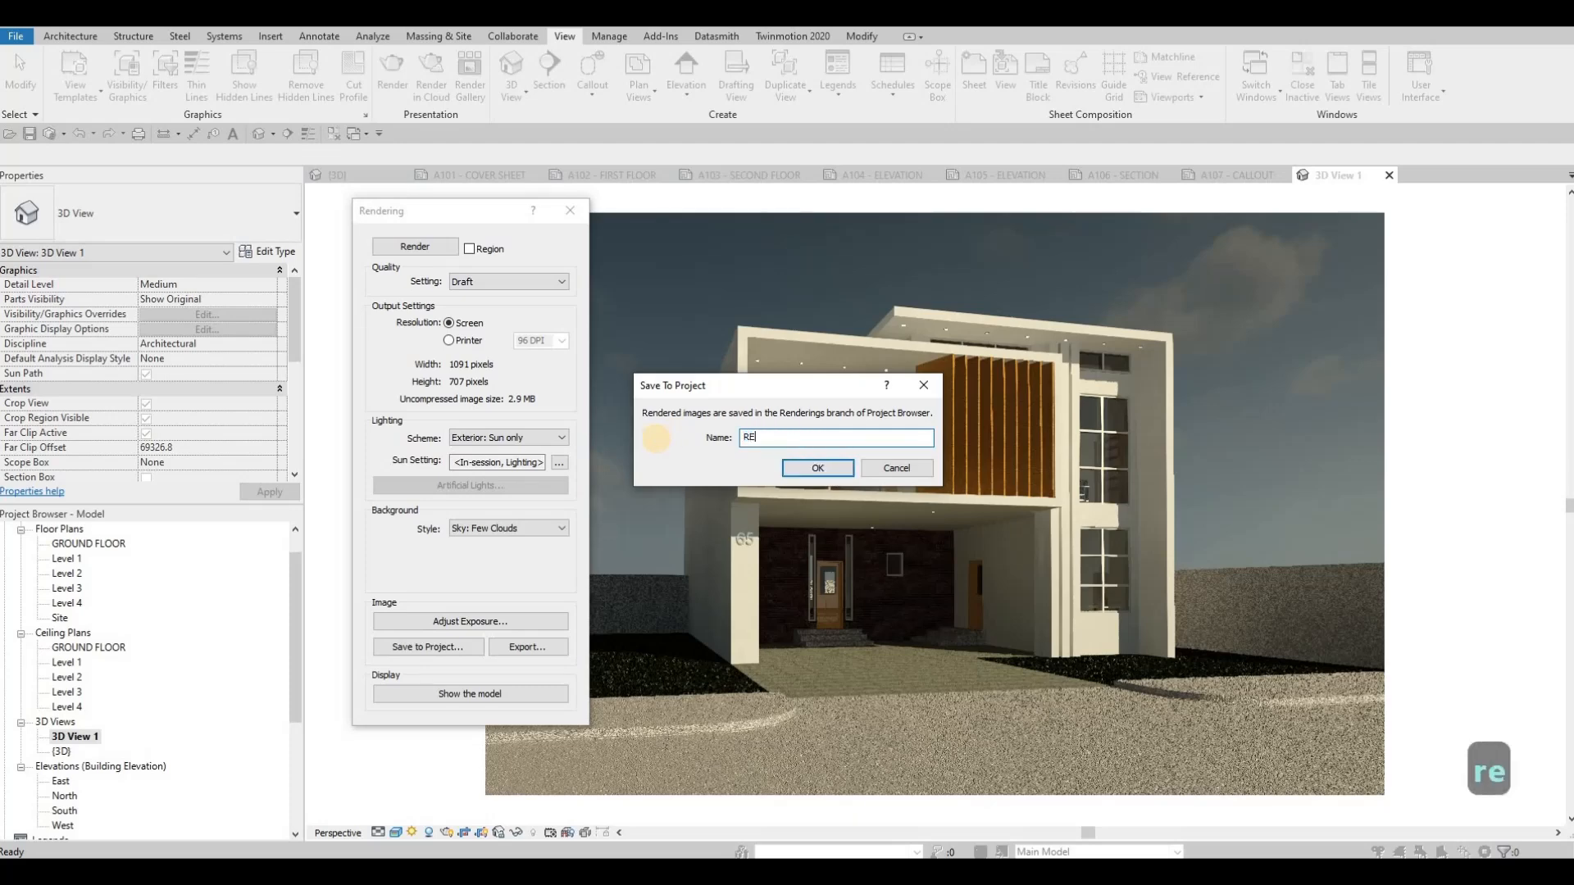
{"action": "left_click", "coordinate": [800, 466]}
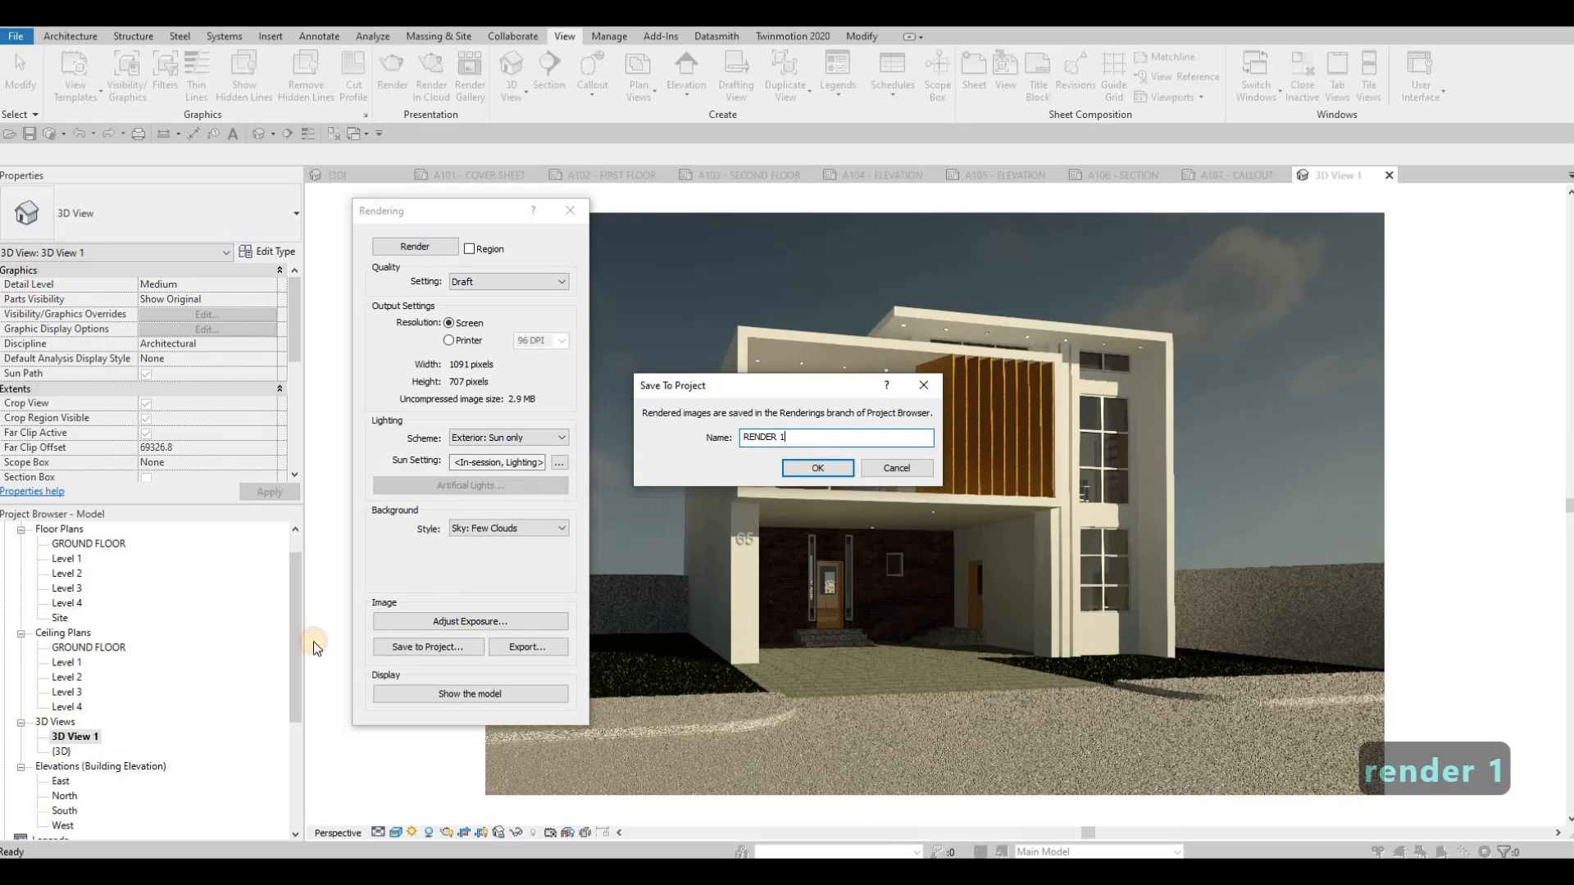
{"action": "scroll", "coordinate": [49, 795], "scroll_direction": "down", "scroll_amount": 2}
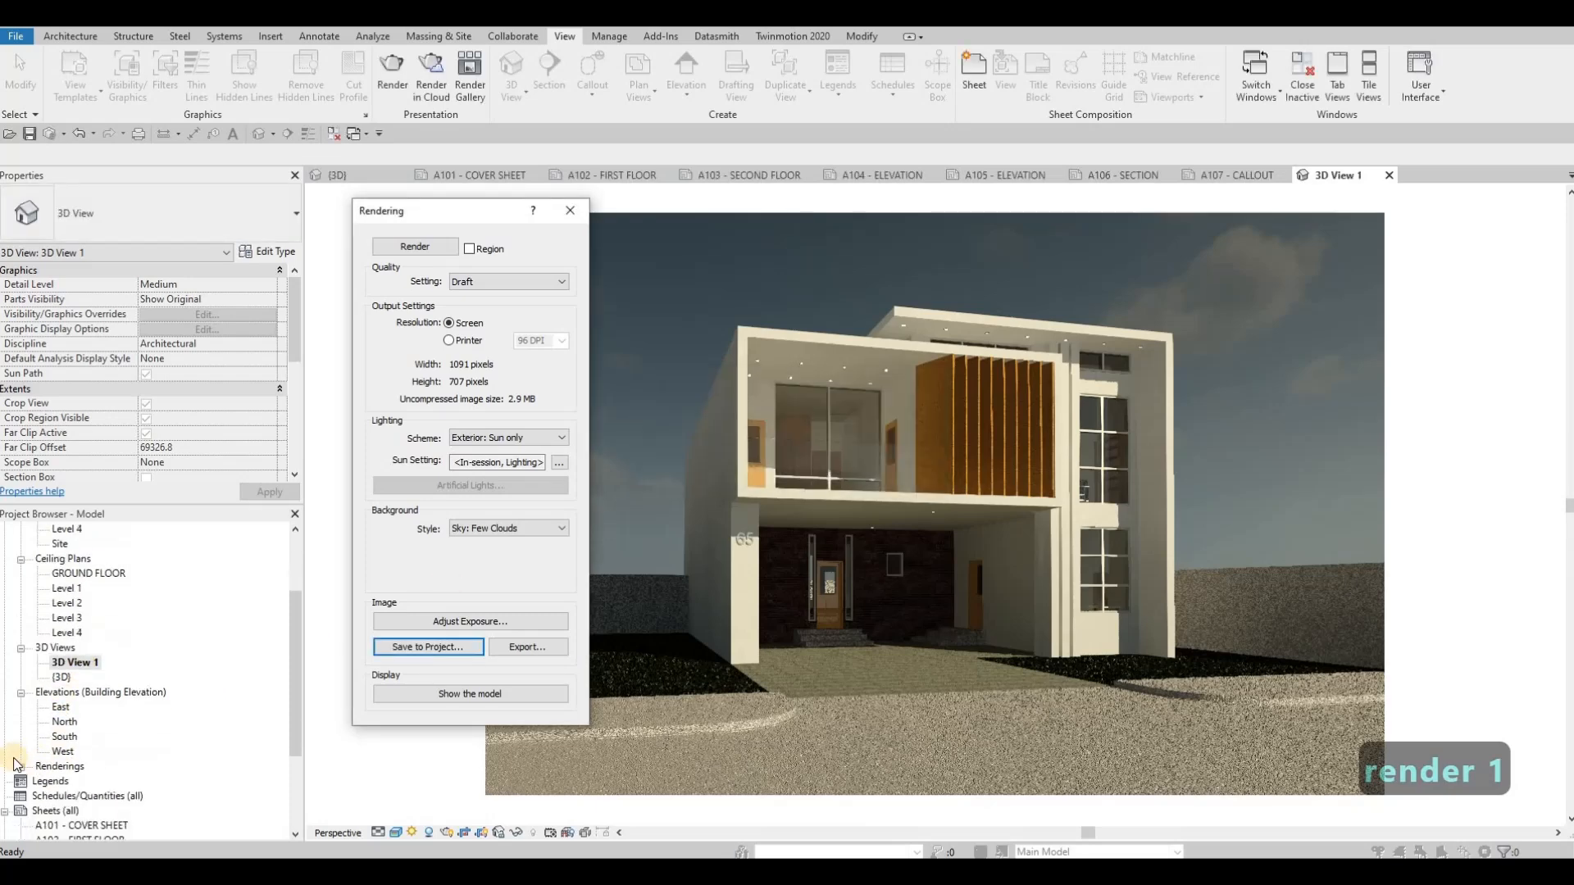
{"action": "left_click", "coordinate": [21, 769]}
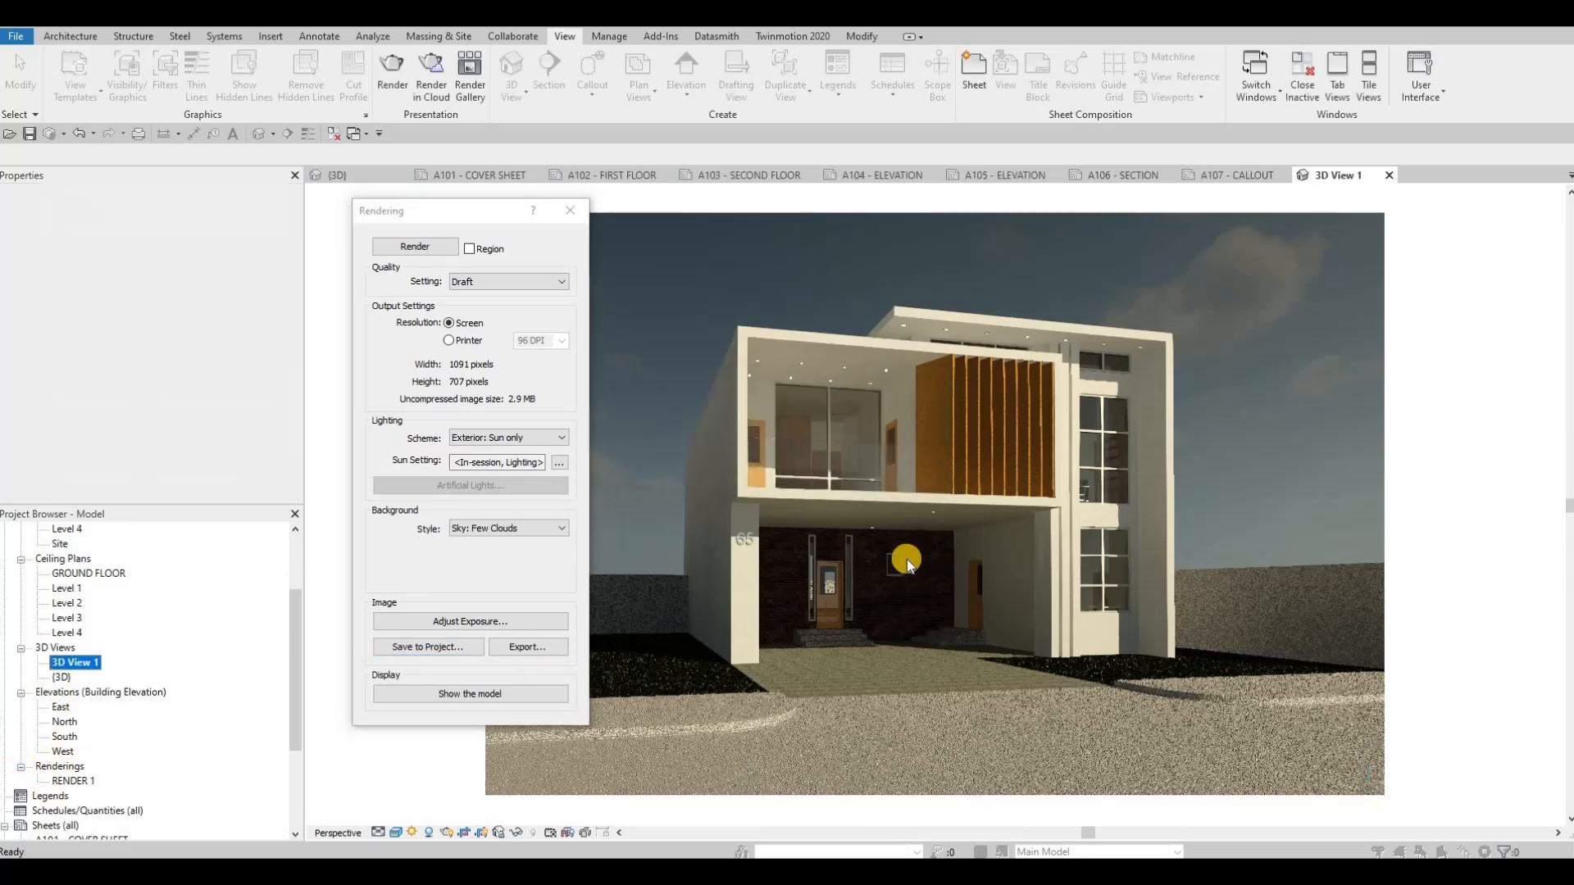
Step: Close the rendering settings and place the RENDER 1 image on the upper part of sheet A101 - COVER SHEET
{"action": "left_click", "coordinate": [582, 213]}
{"action": "left_click", "coordinate": [495, 177]}
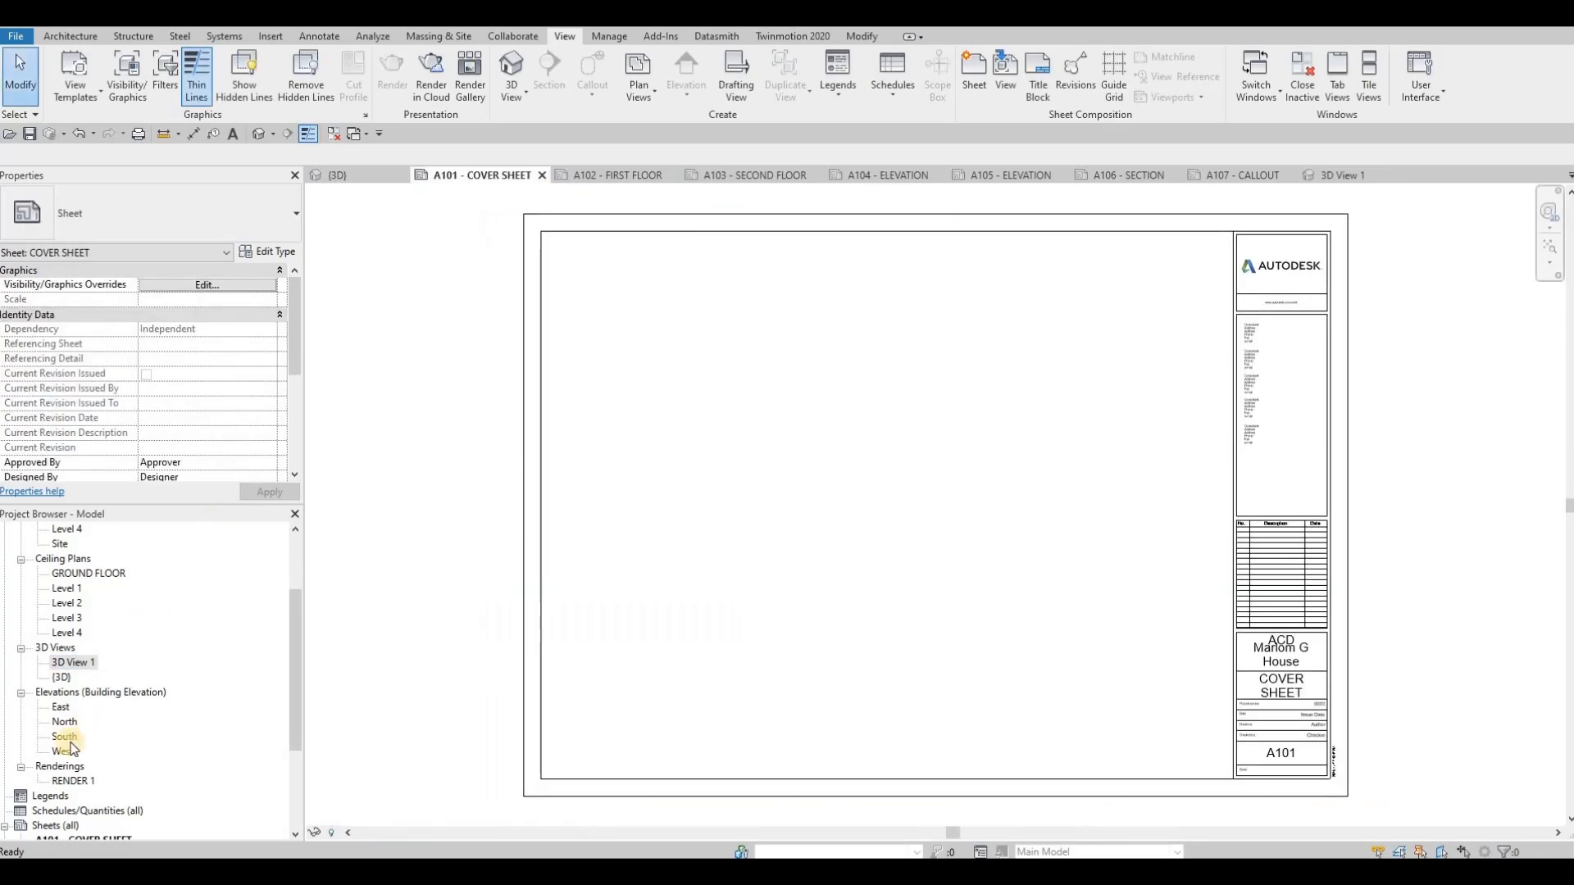
{"action": "left_click_drag", "start_coordinate": [80, 786], "coordinate": [726, 386]}
{"action": "left_click", "coordinate": [750, 338]}
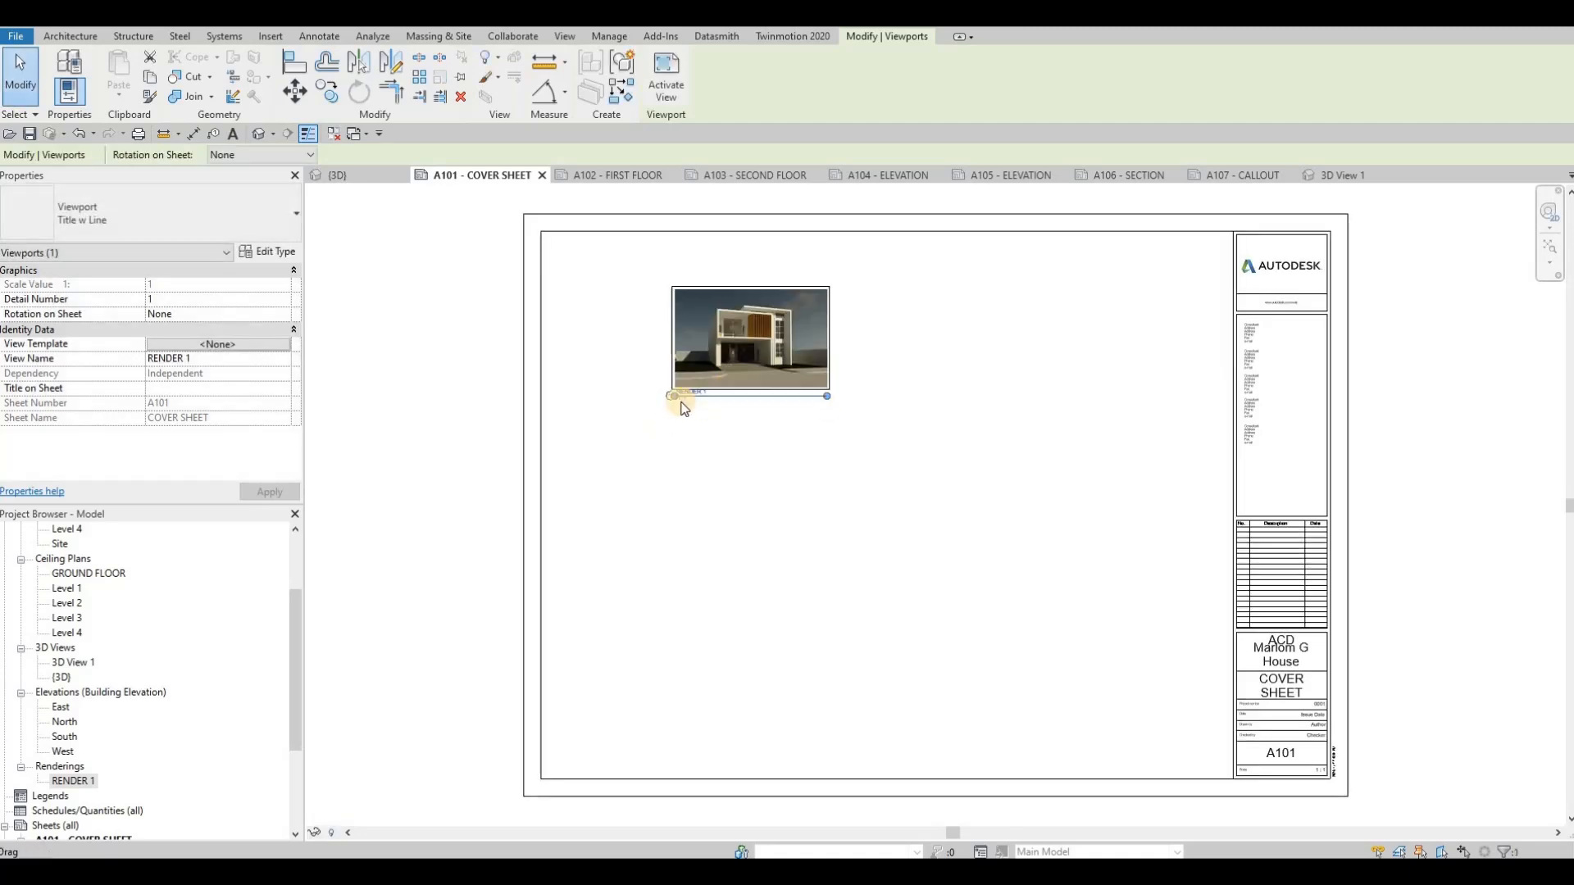
Step: Change the RENDER 1 viewport type on the cover sheet to No Title
{"action": "scroll", "coordinate": [709, 339], "scroll_direction": "up", "scroll_amount": 3}
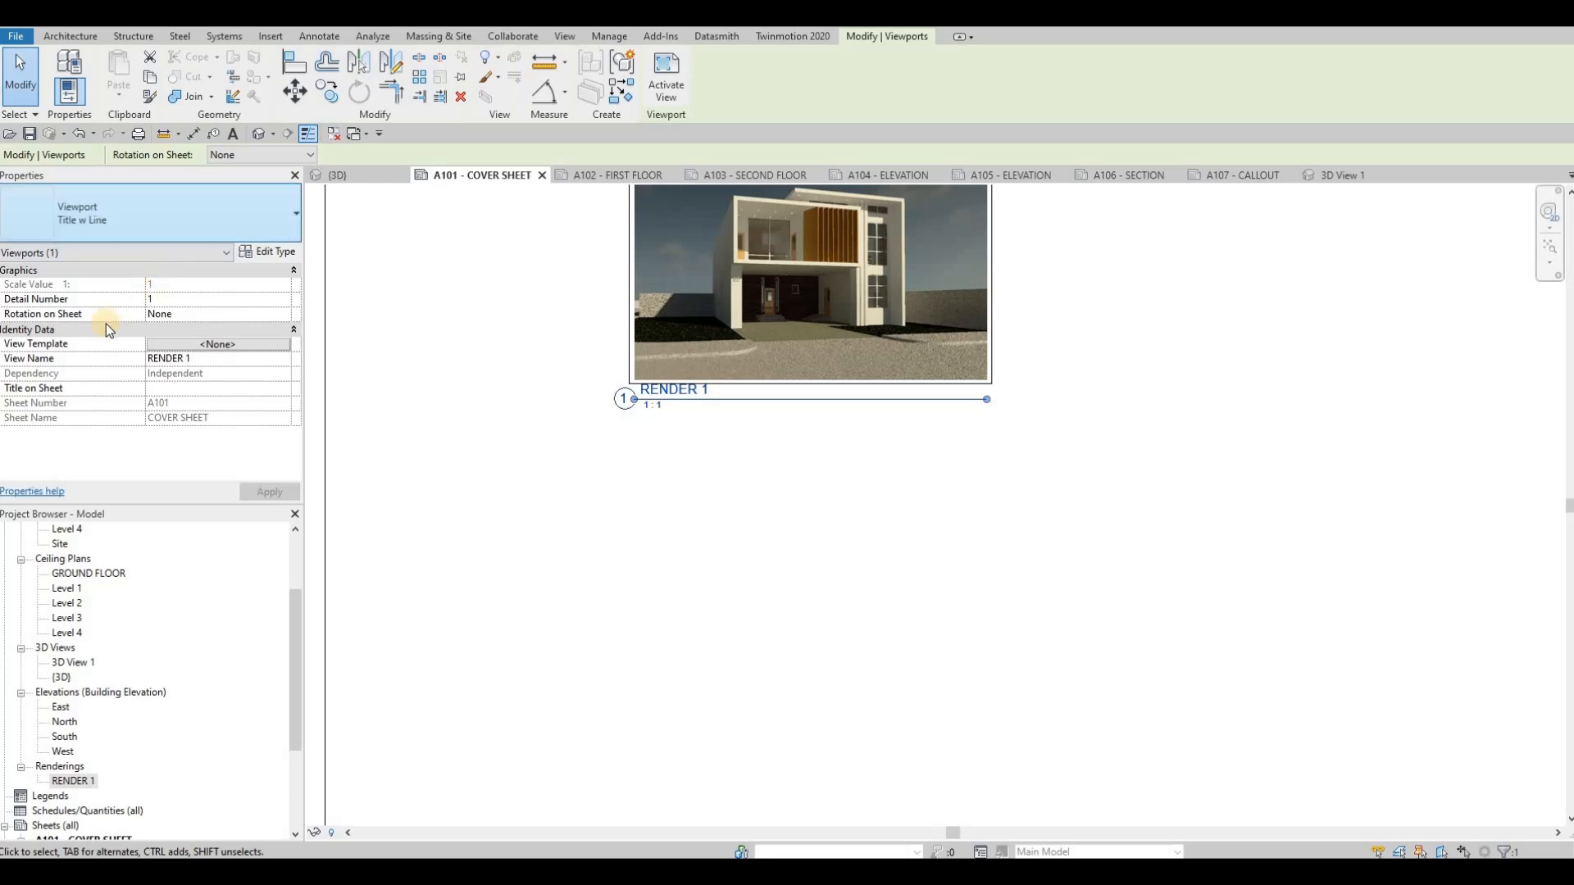
{"action": "left_click", "coordinate": [90, 298]}
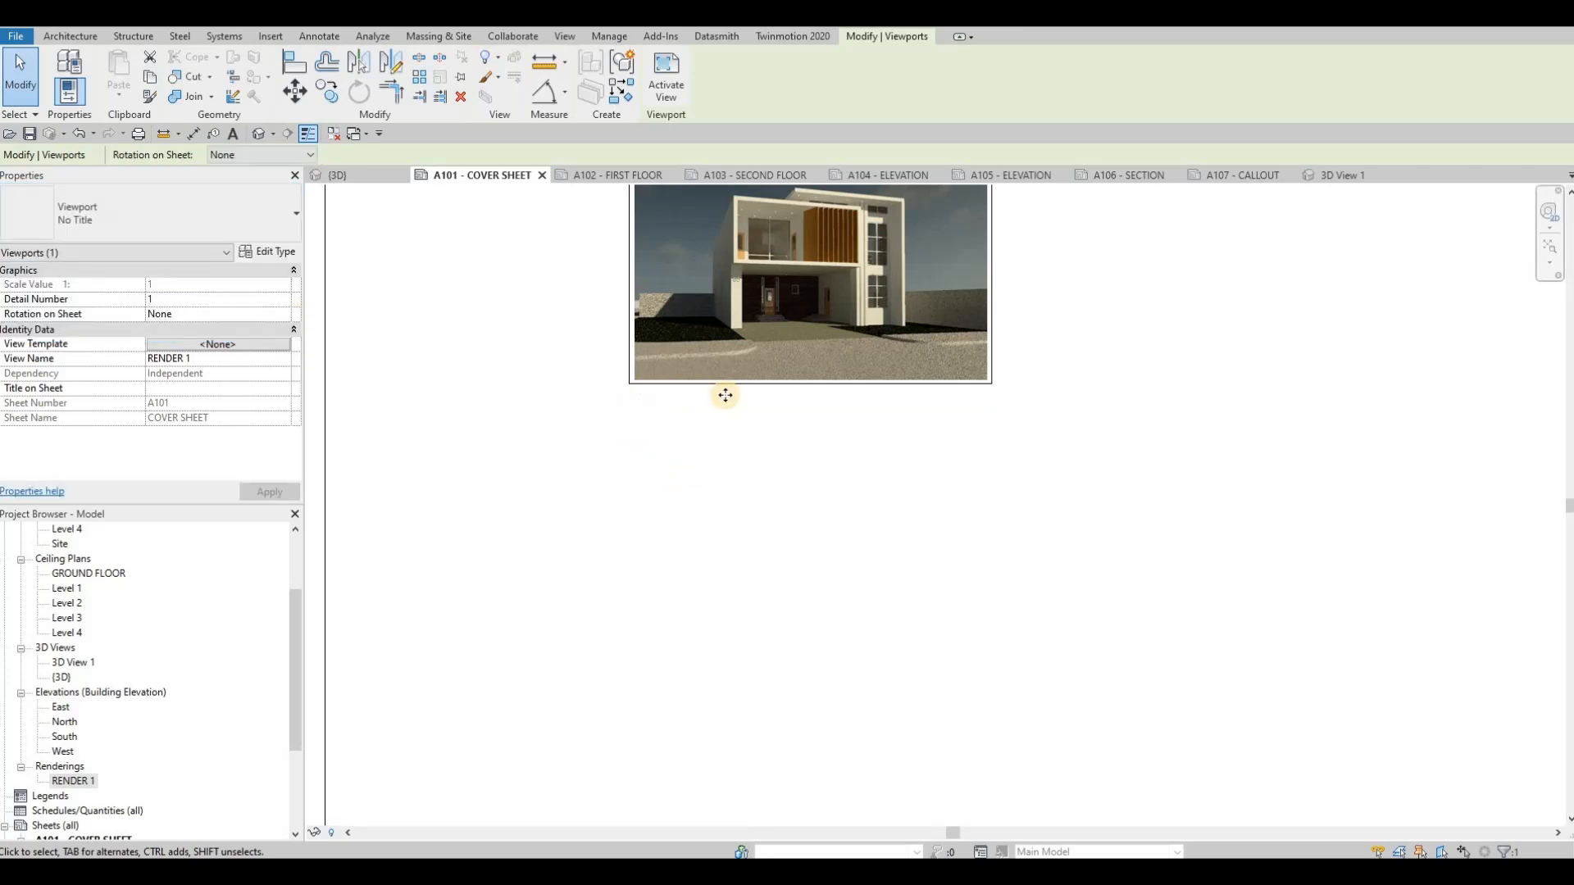
{"action": "scroll", "coordinate": [725, 396], "scroll_direction": "down", "scroll_amount": 3}
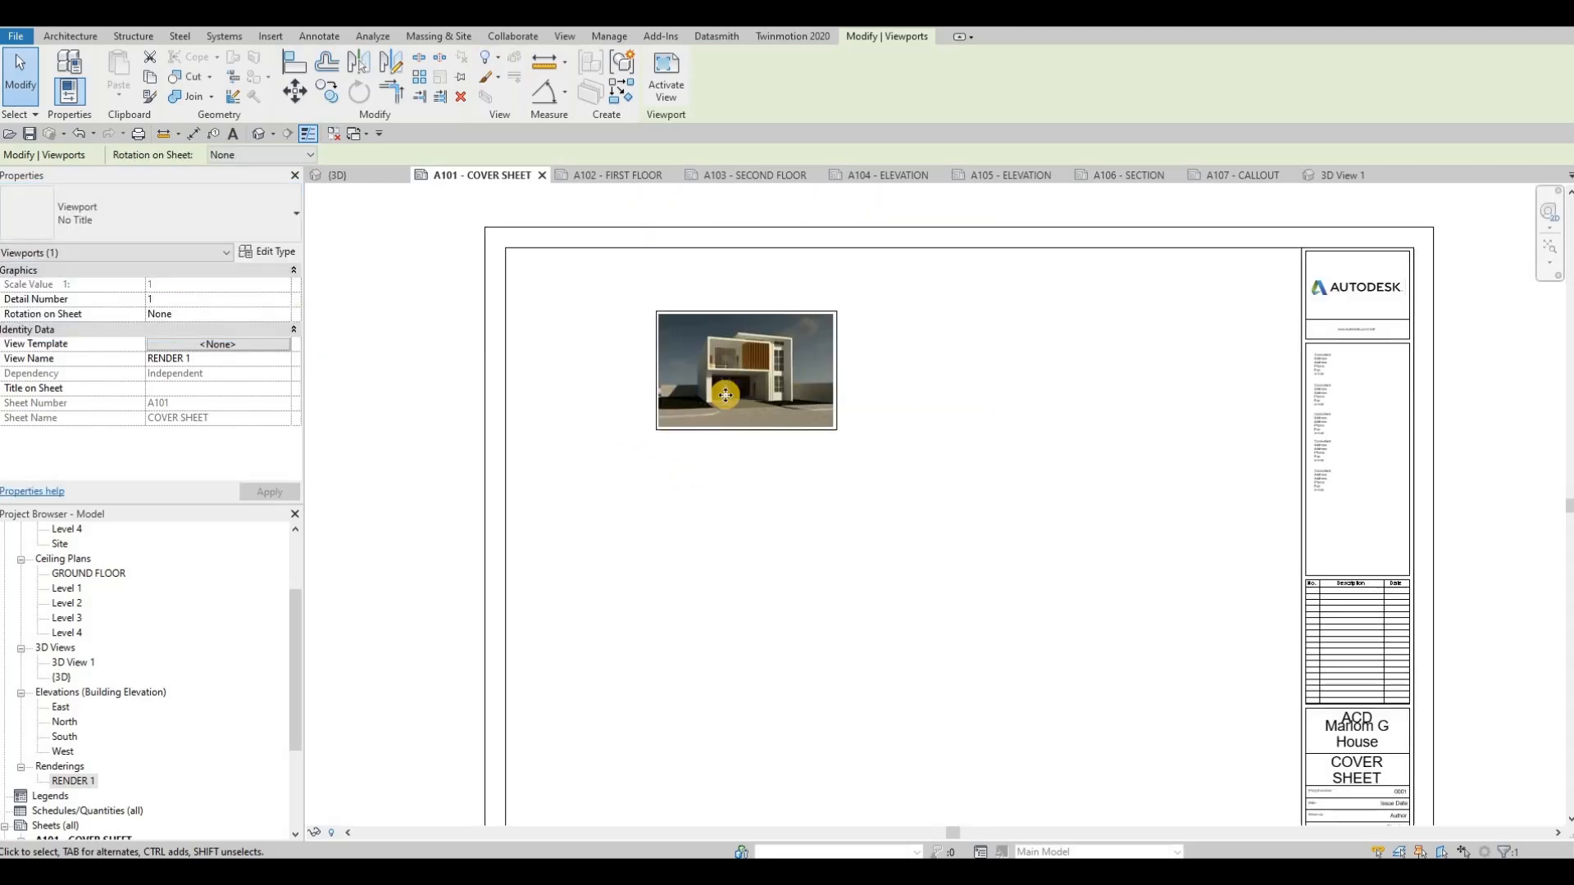
Step: Enlarge the RENDER 1 image to about 788 by 511 and move it into the cover sheet's upper left corner
{"action": "double_click", "coordinate": [765, 407]}
{"action": "left_click_drag", "start_coordinate": [835, 430], "coordinate": [894, 498]}
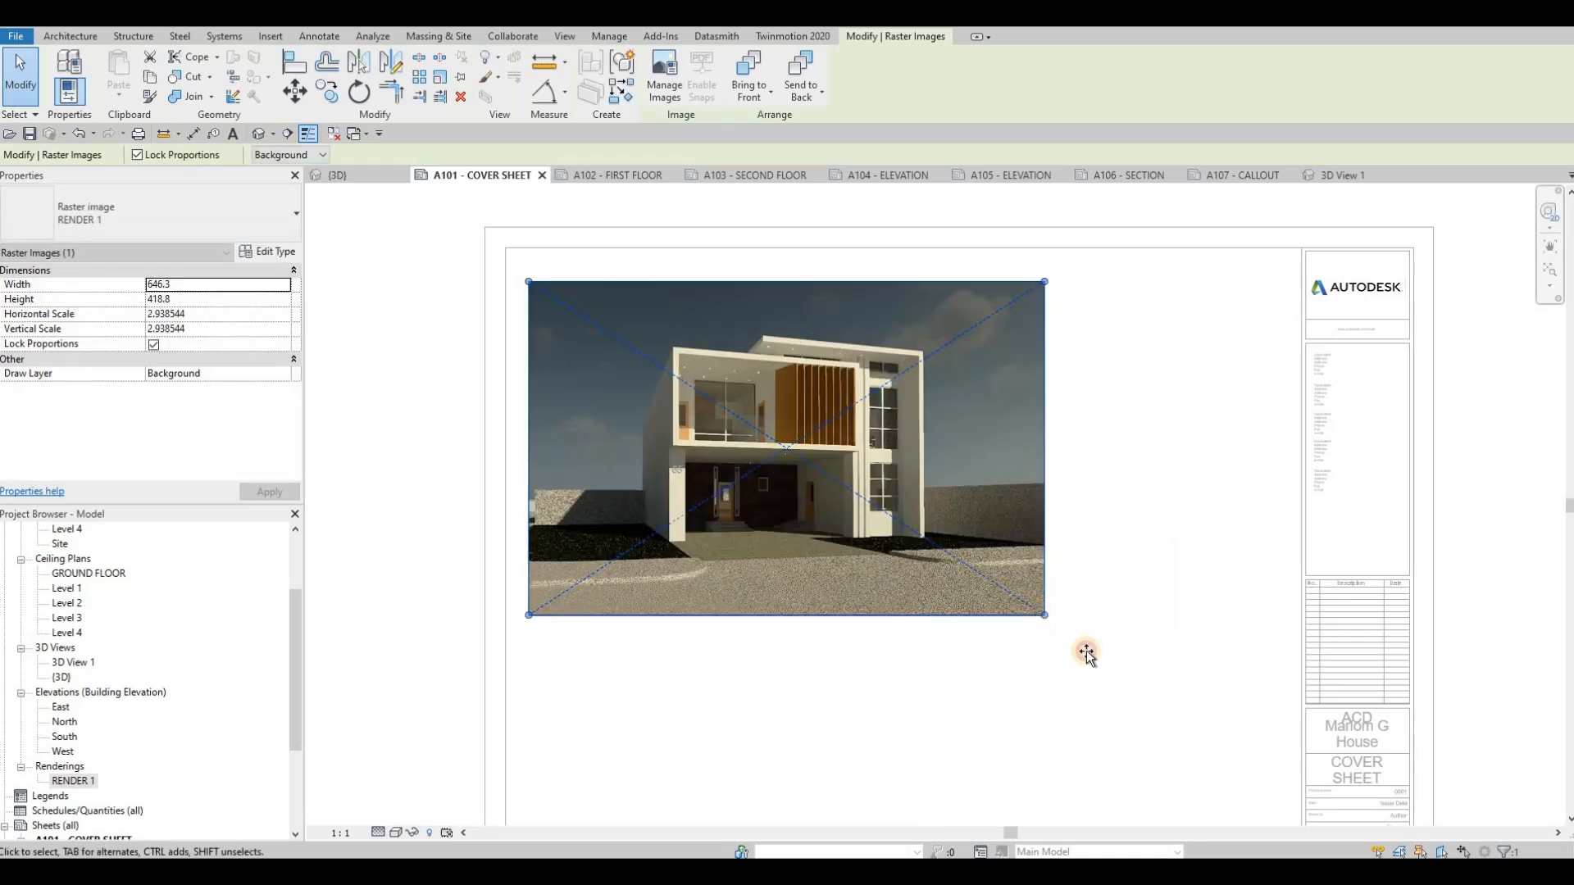
{"action": "left_click_drag", "start_coordinate": [1087, 652], "coordinate": [1157, 687]}
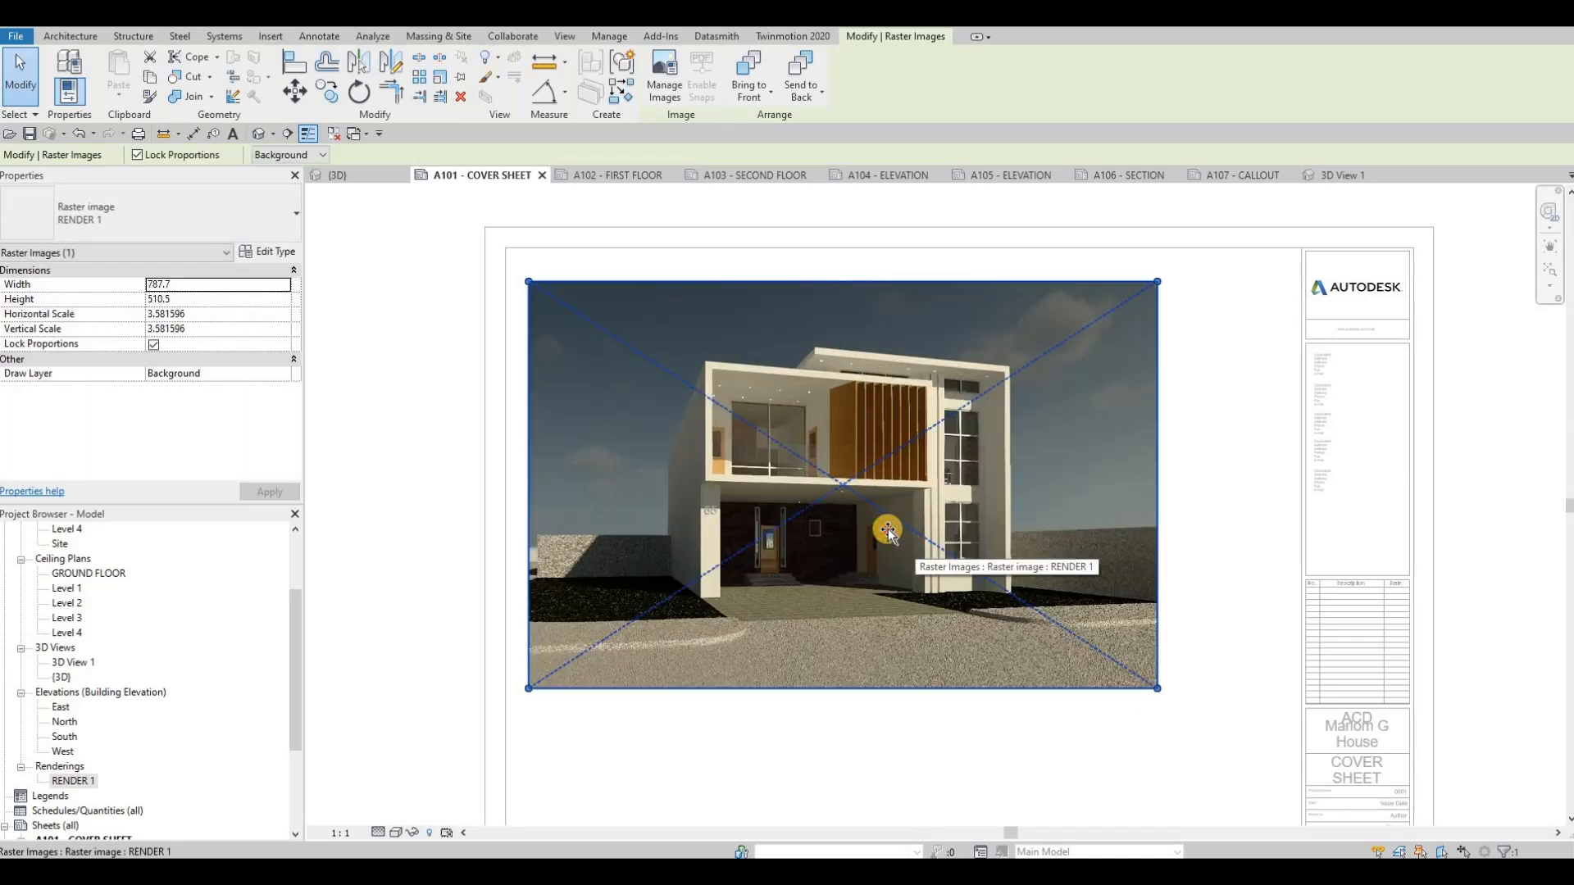
{"action": "left_click_drag", "start_coordinate": [888, 531], "coordinate": [882, 517]}
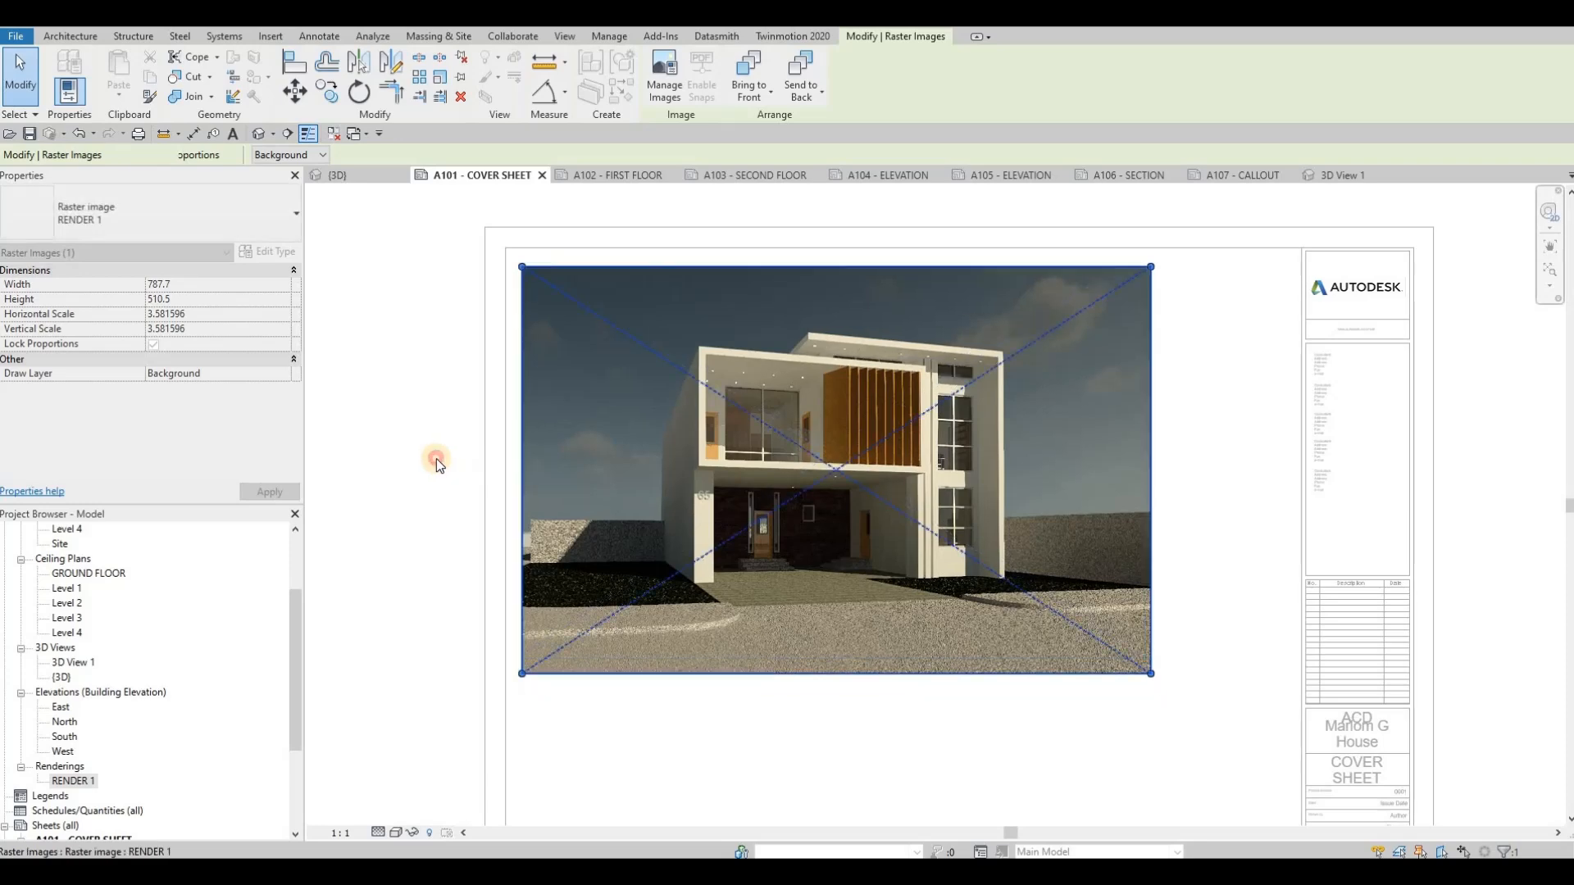
{"action": "key", "text": "Escape"}
{"action": "scroll", "coordinate": [730, 372], "scroll_direction": "down", "scroll_amount": 2}
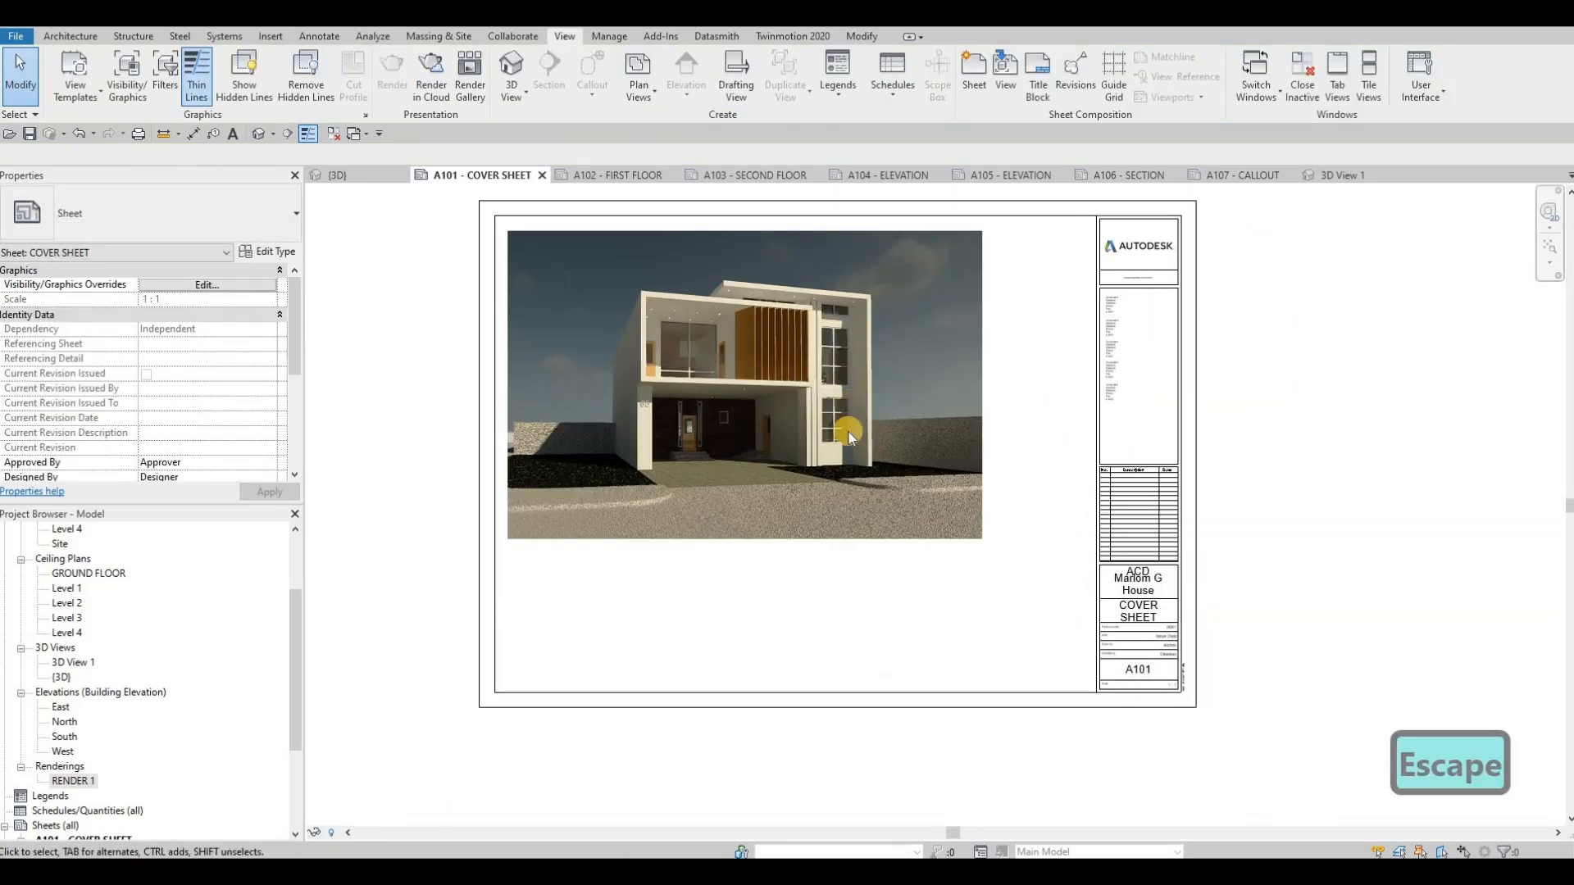
{"action": "middle_click_drag", "start_coordinate": [848, 385], "coordinate": [848, 431]}
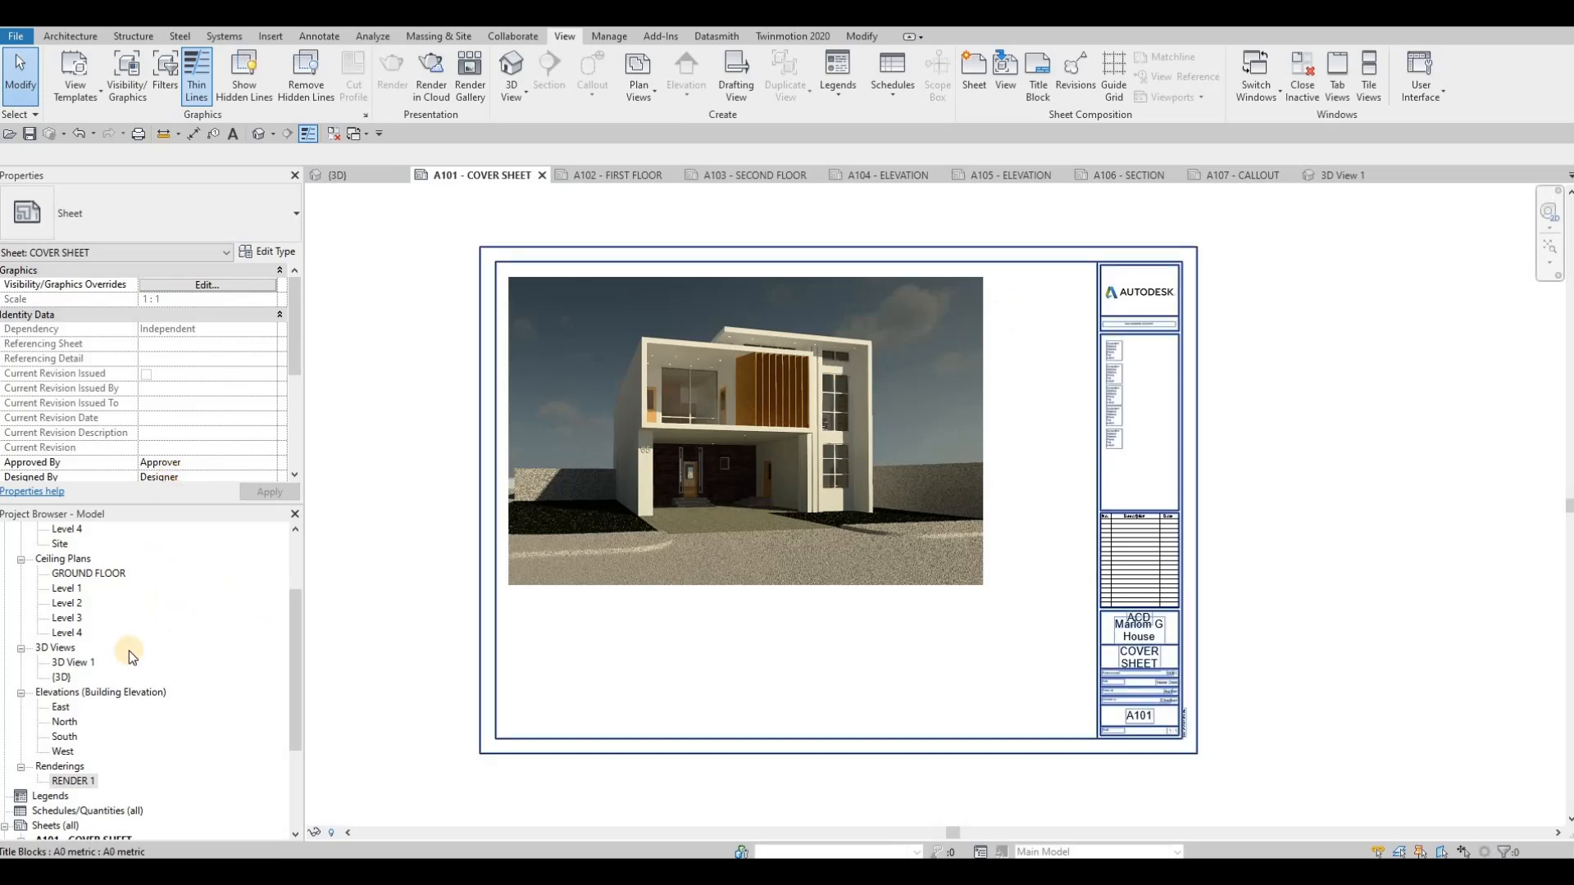
Step: Start a new sheet list under the project's Schedules/Quantities
{"action": "scroll", "coordinate": [125, 671], "scroll_direction": "down", "scroll_amount": 2}
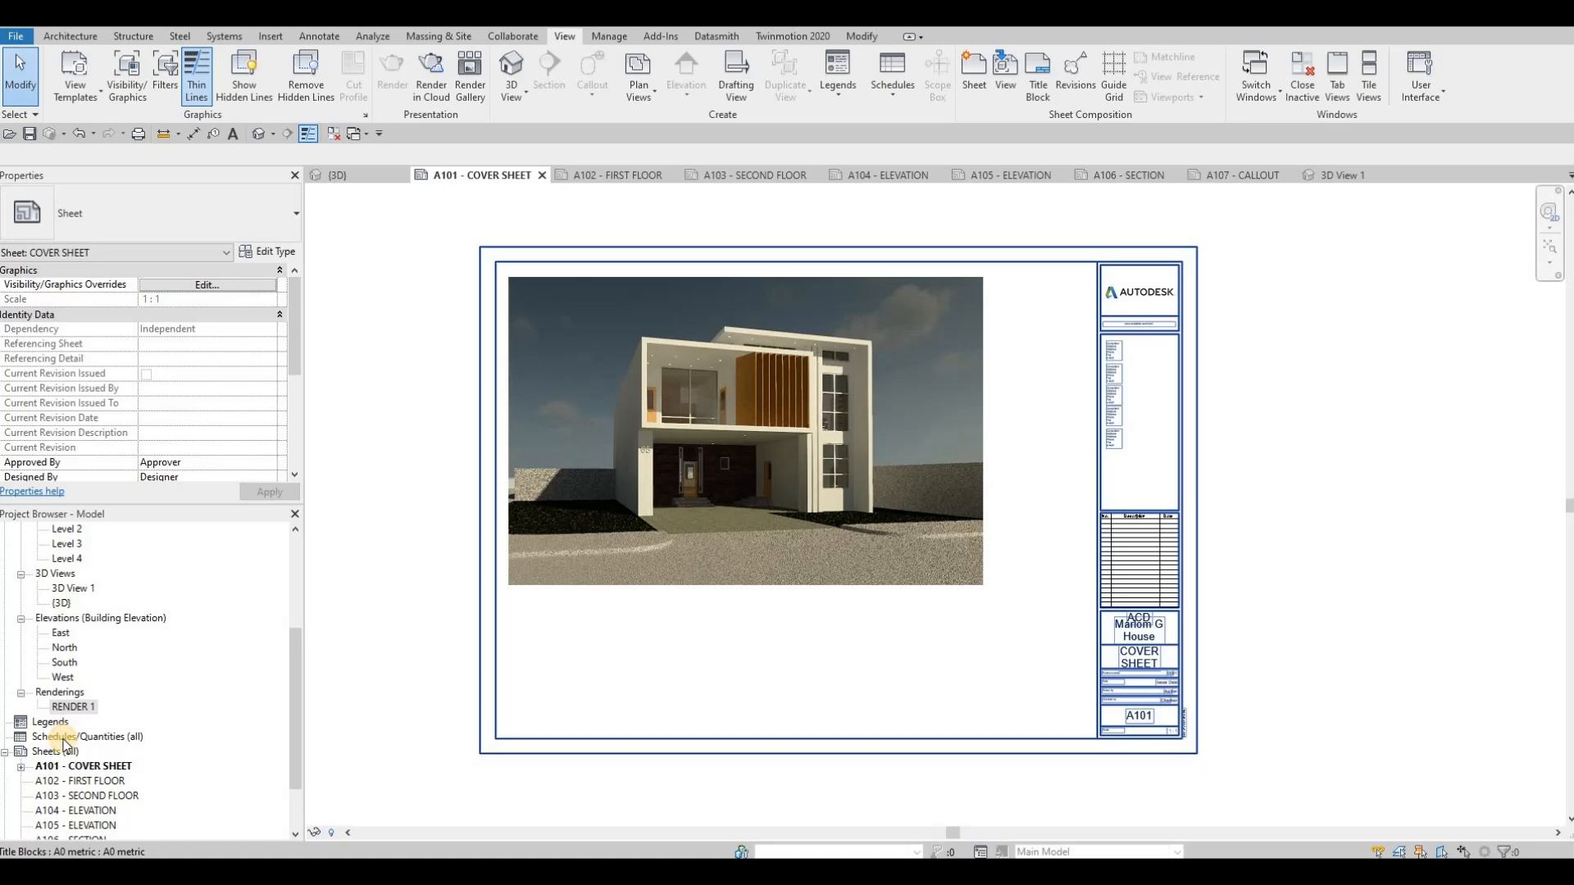
{"action": "left_click", "coordinate": [64, 738]}
{"action": "right_click", "coordinate": [99, 737]}
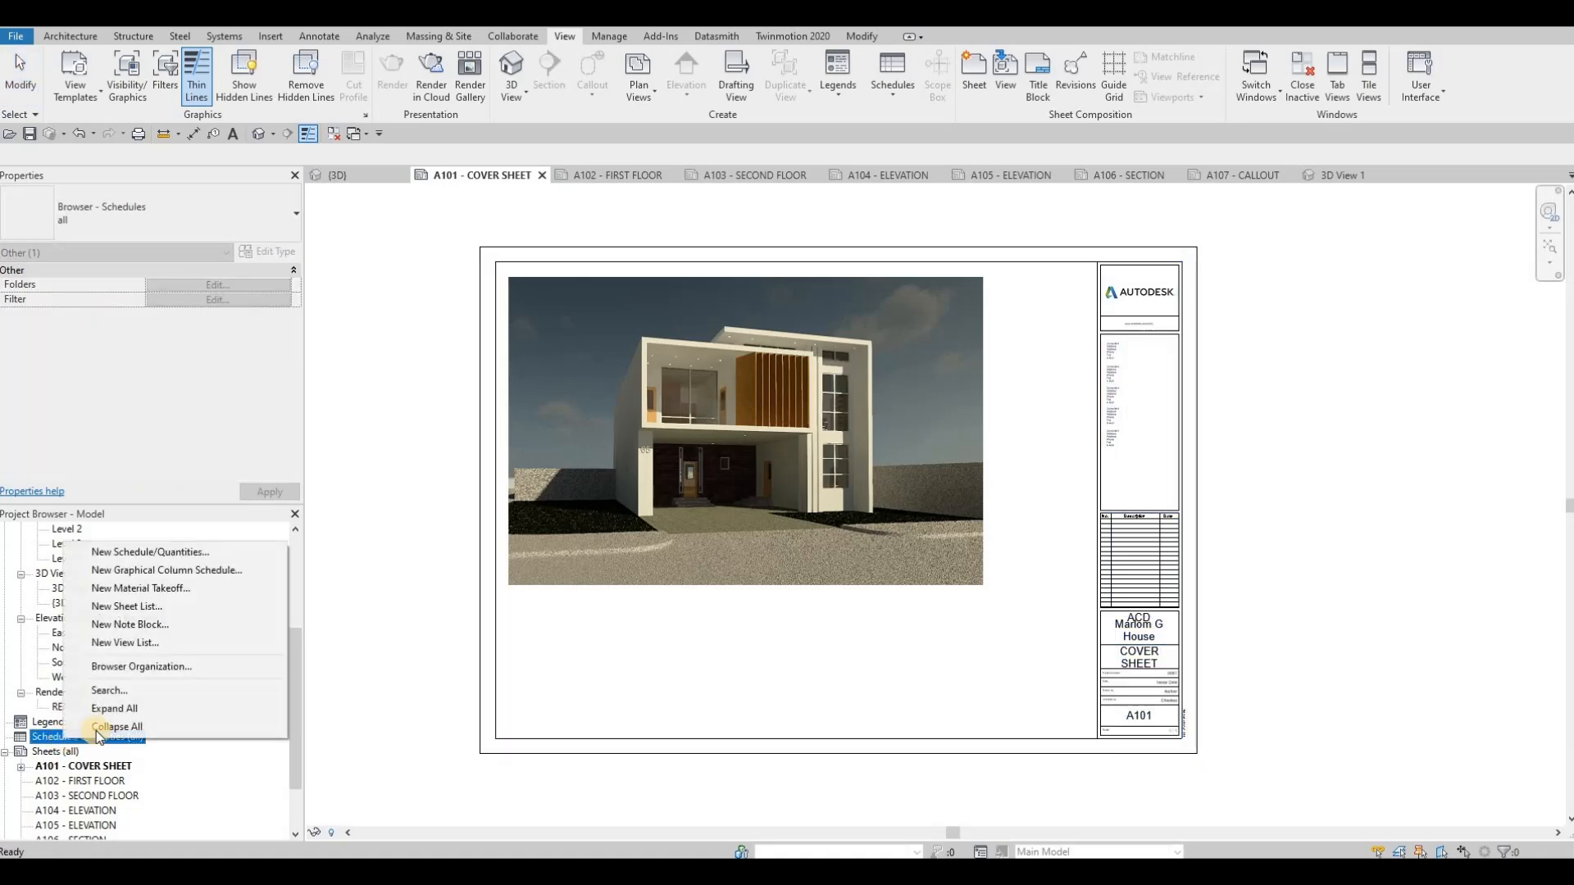
{"action": "left_click", "coordinate": [121, 610]}
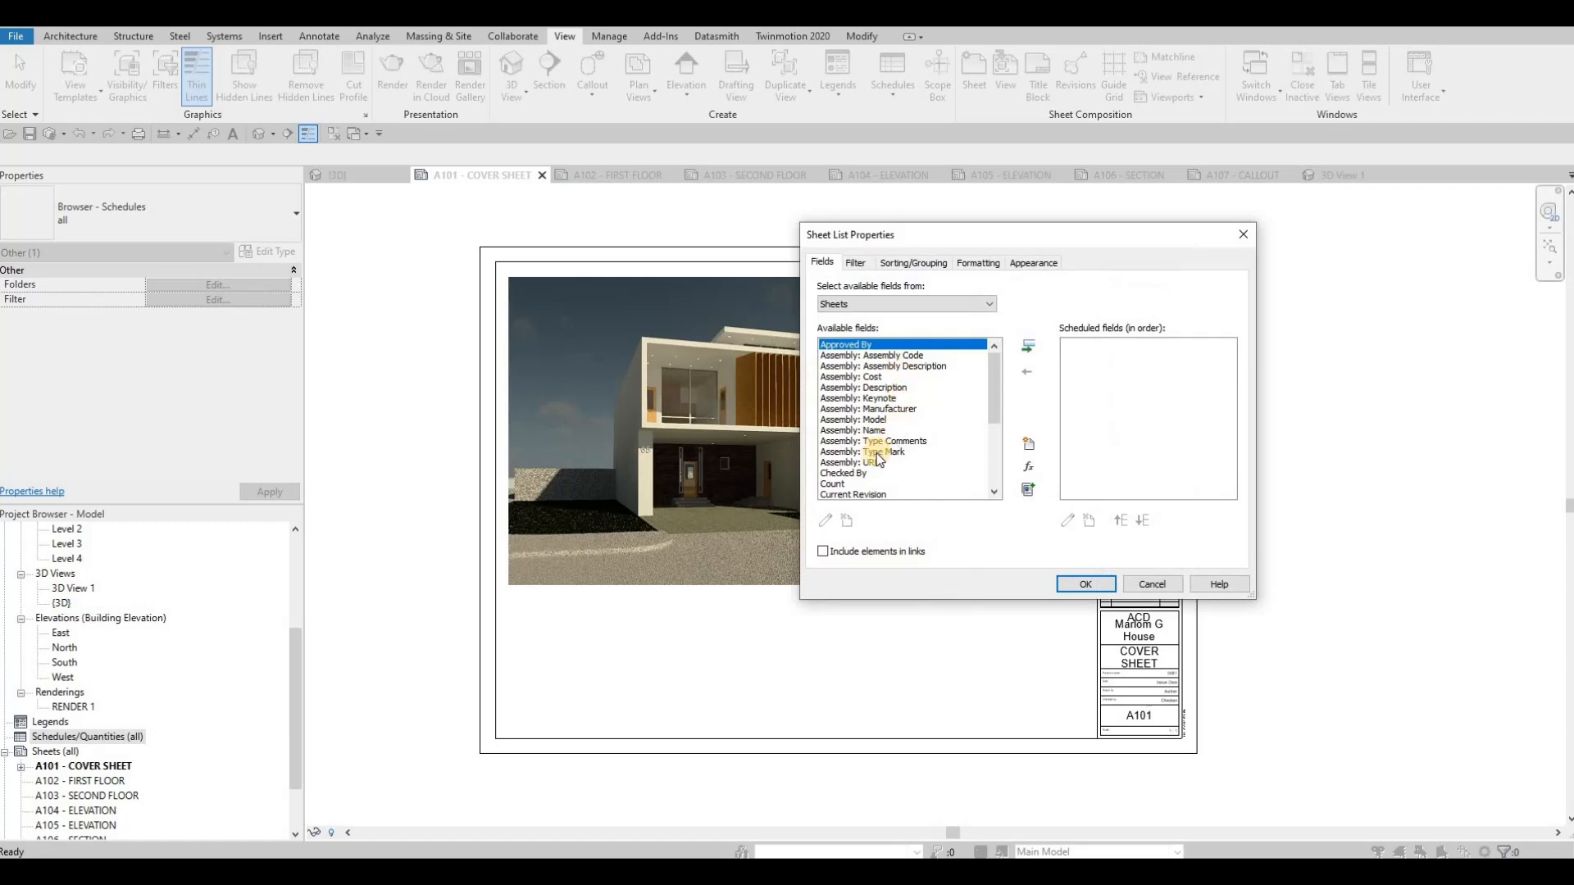
{"action": "scroll", "coordinate": [877, 459], "scroll_direction": "down", "scroll_amount": 4}
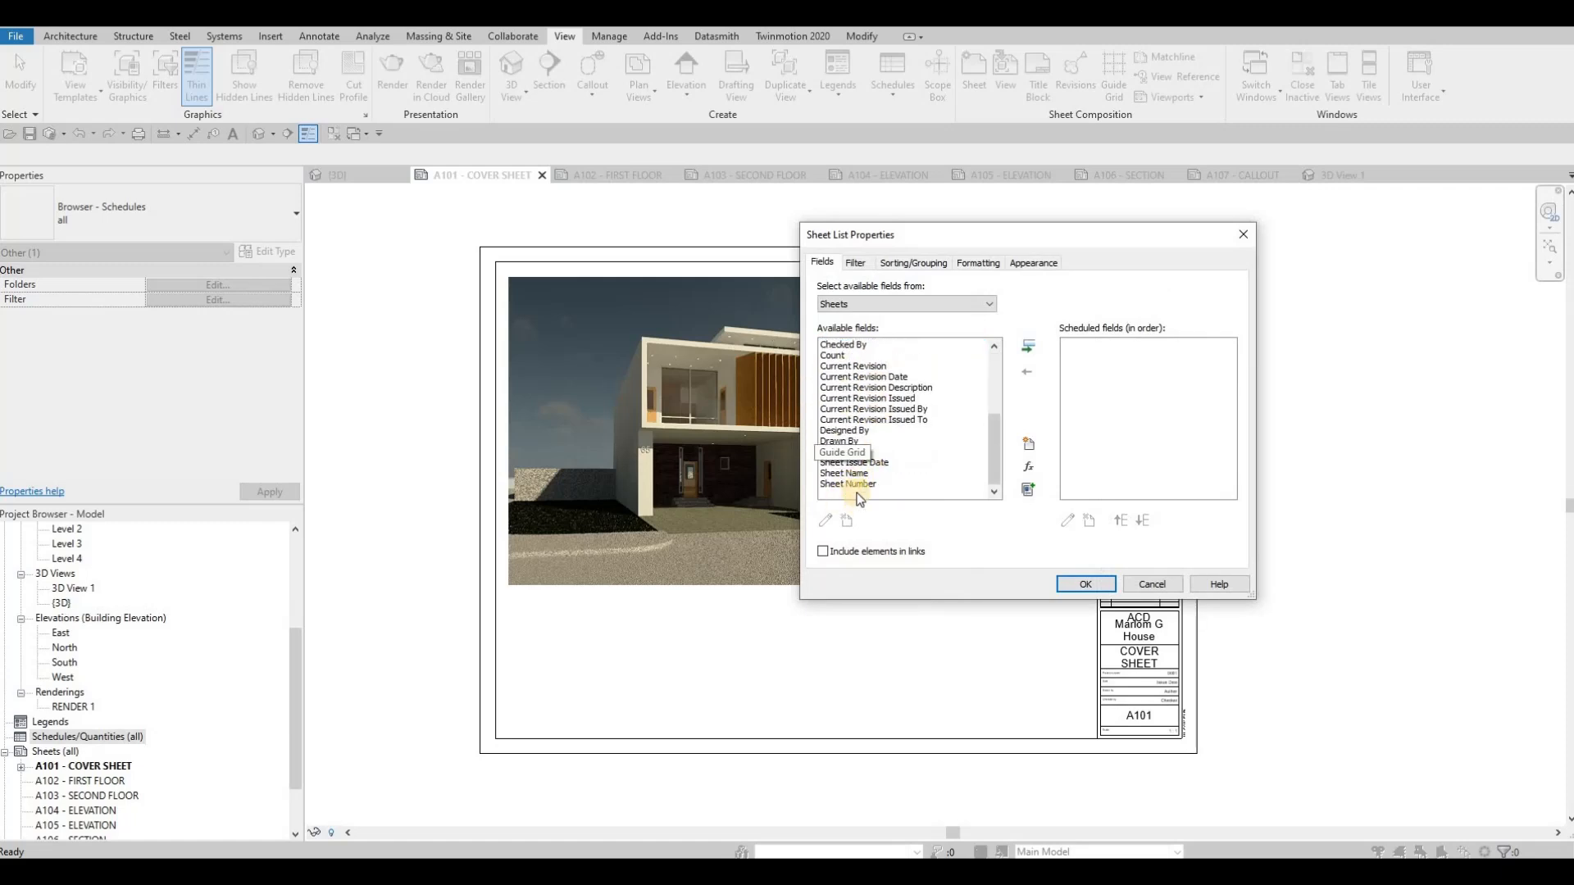
{"action": "left_click", "coordinate": [851, 474]}
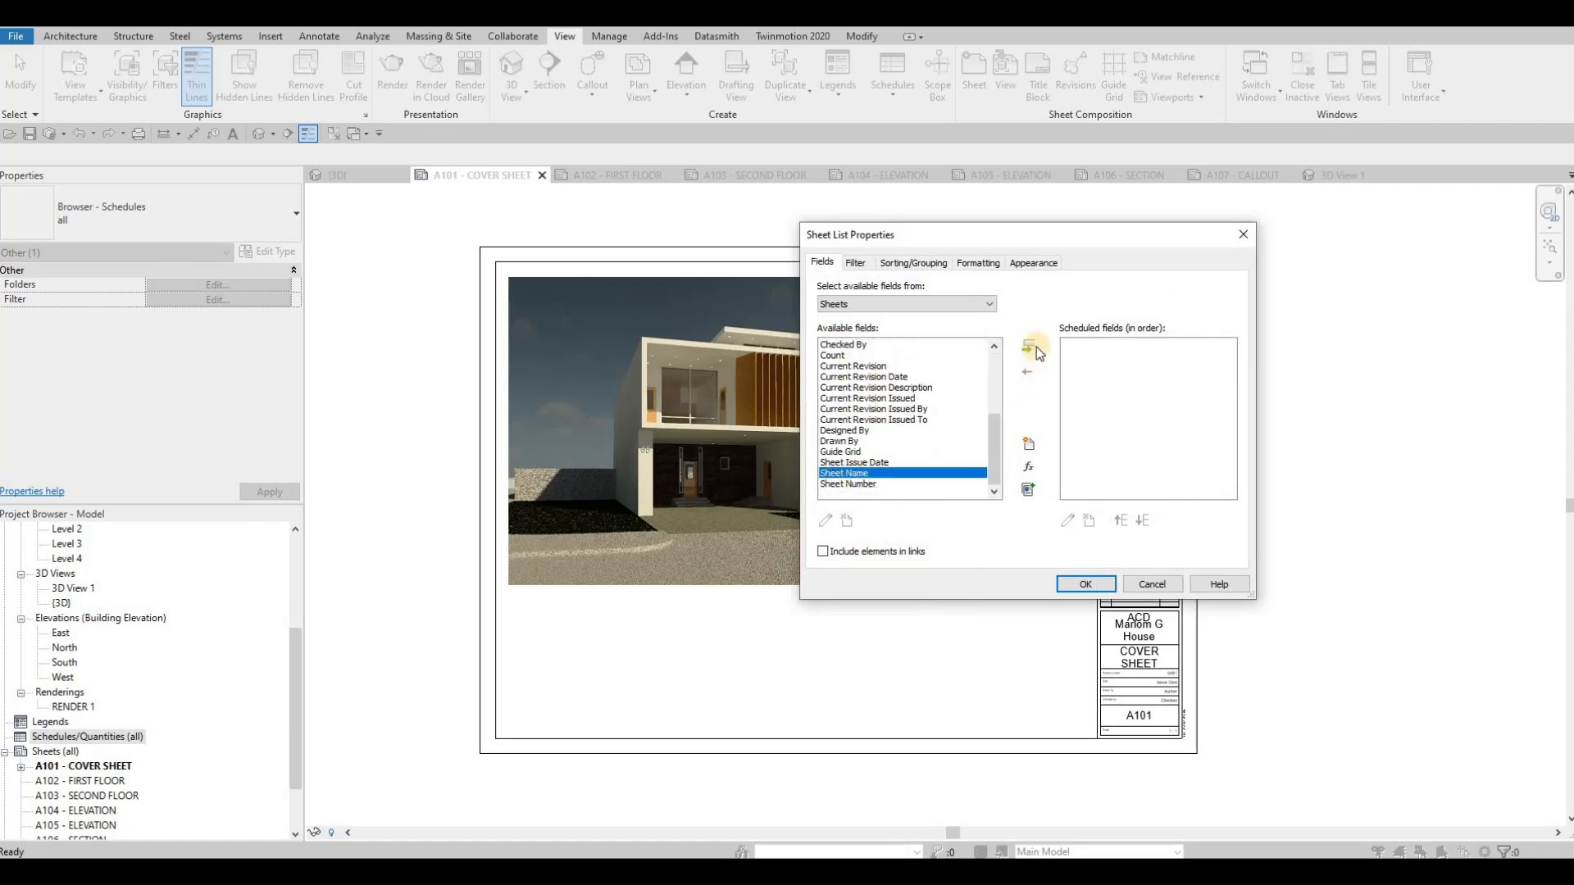
{"action": "double_click", "coordinate": [861, 473]}
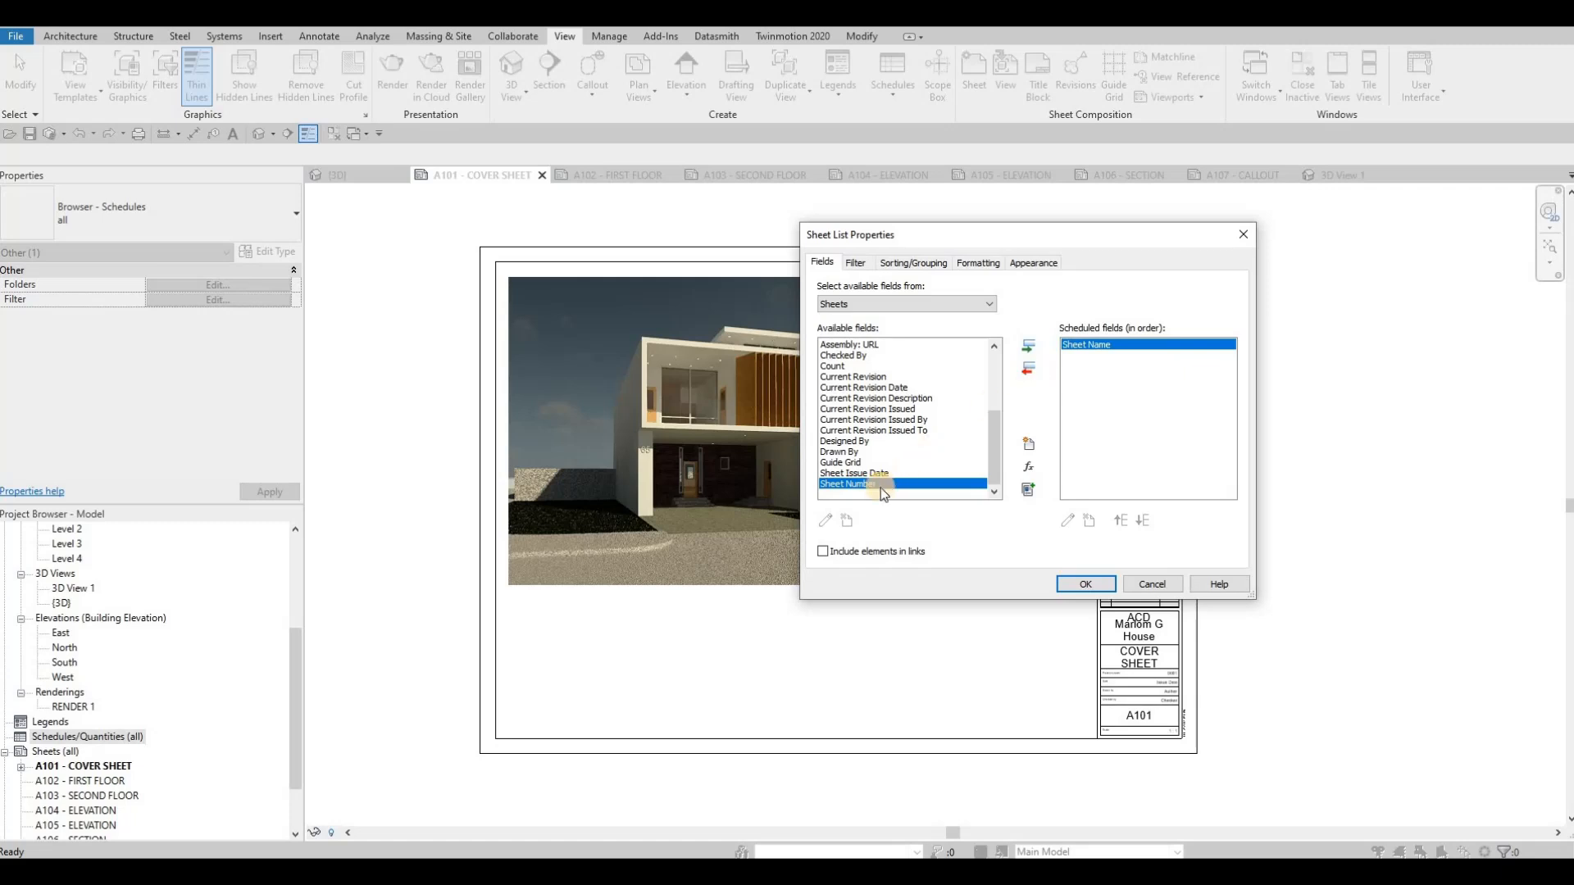
{"action": "left_click", "coordinate": [1024, 371]}
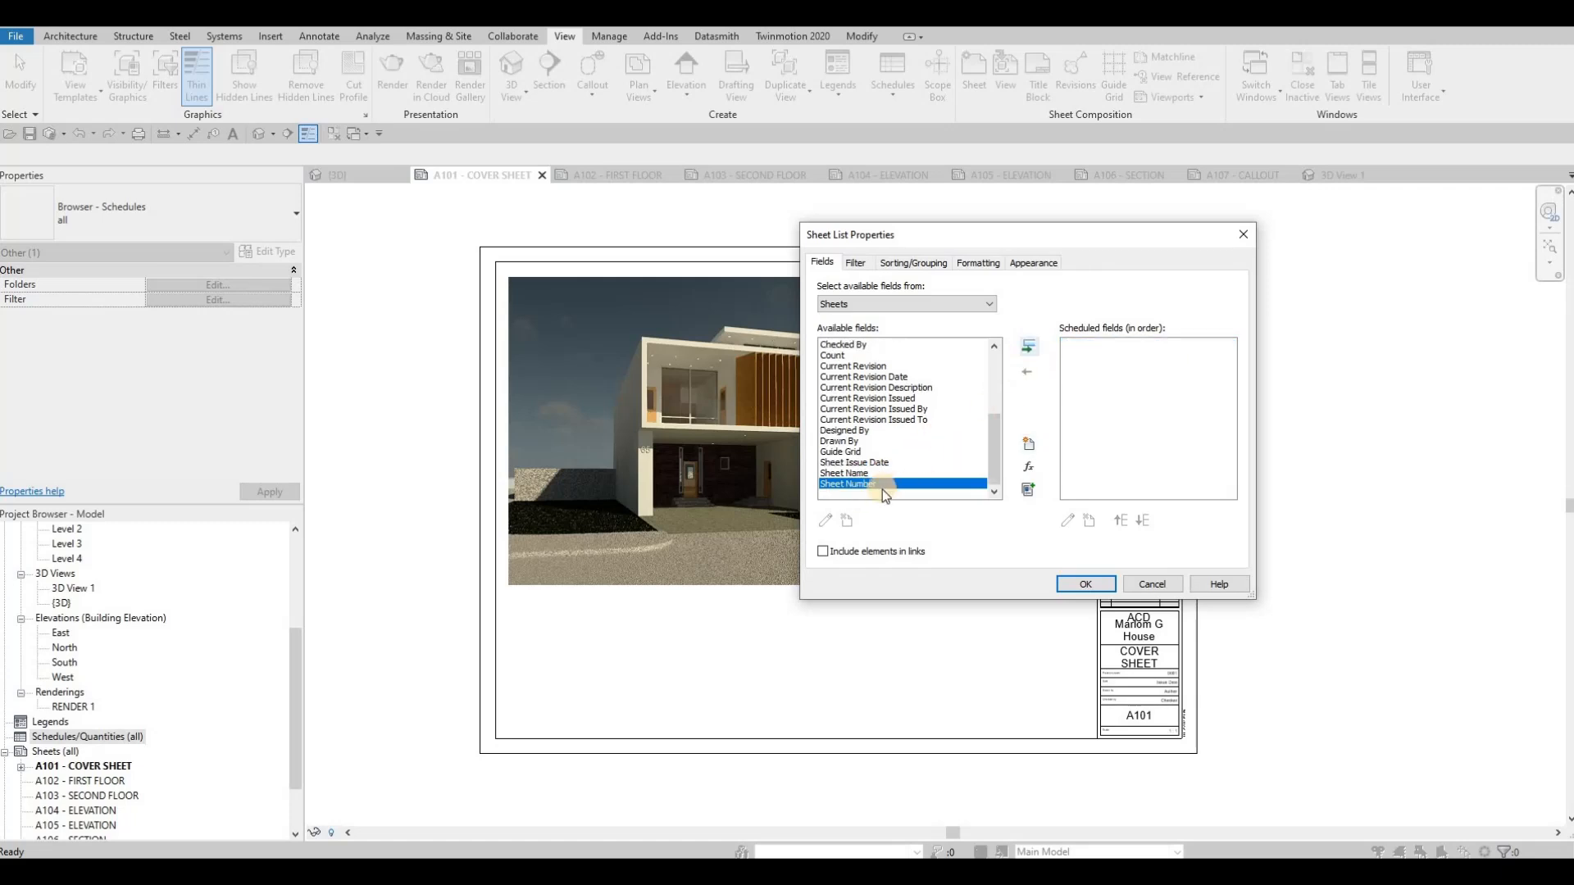
Step: Add Sheet Number and Sheet Name to the scheduled fields, in that order, and create the sheet list
{"action": "double_click", "coordinate": [855, 494]}
{"action": "left_click", "coordinate": [1031, 345]}
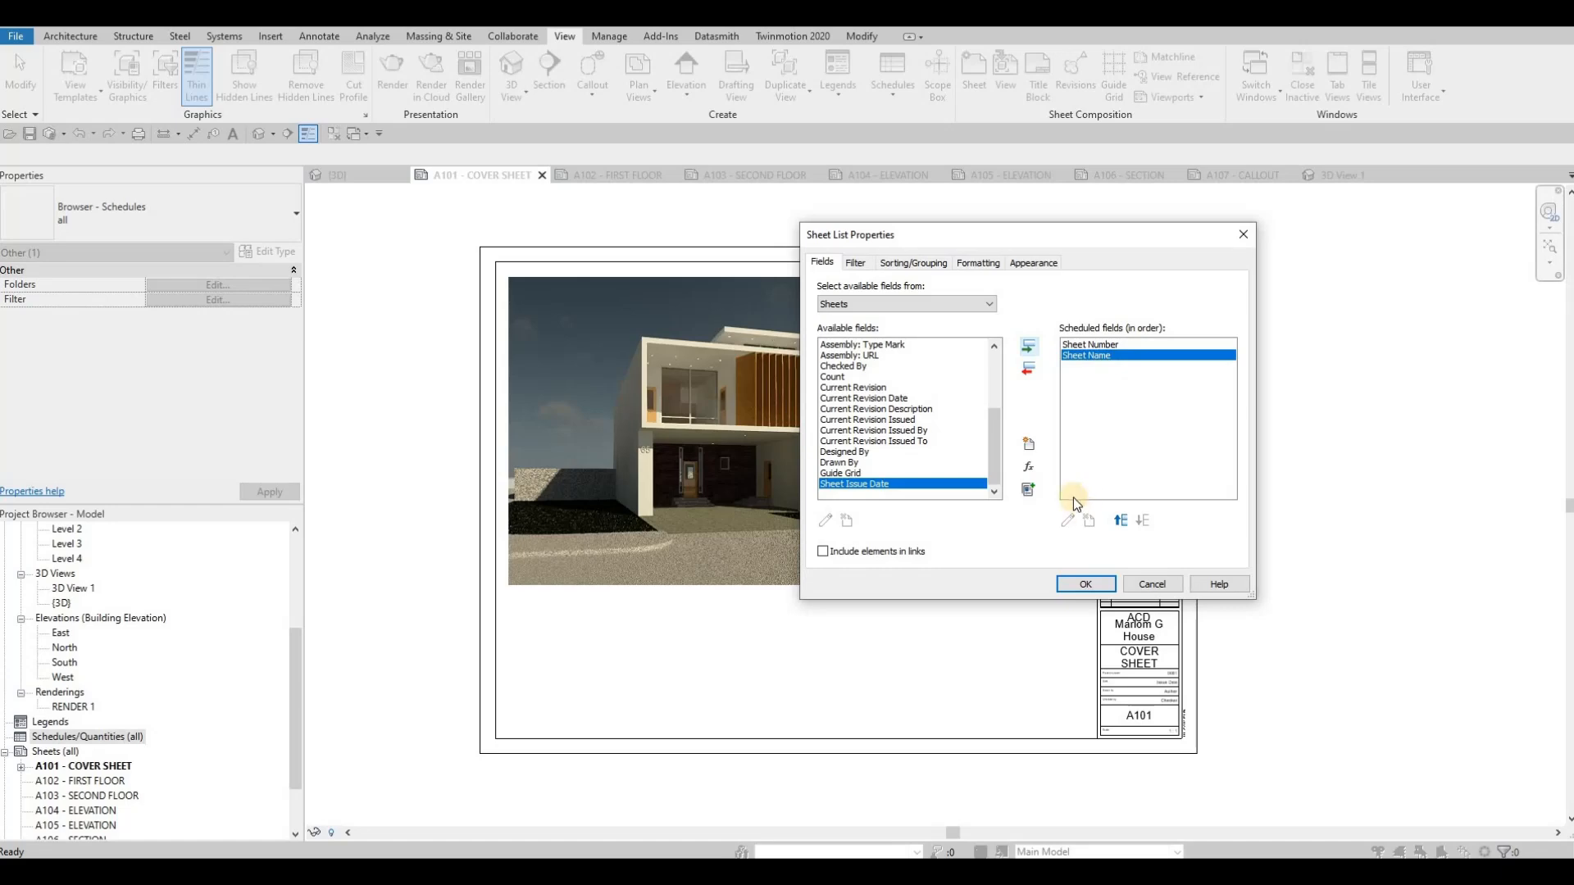
{"action": "left_click", "coordinate": [1084, 585]}
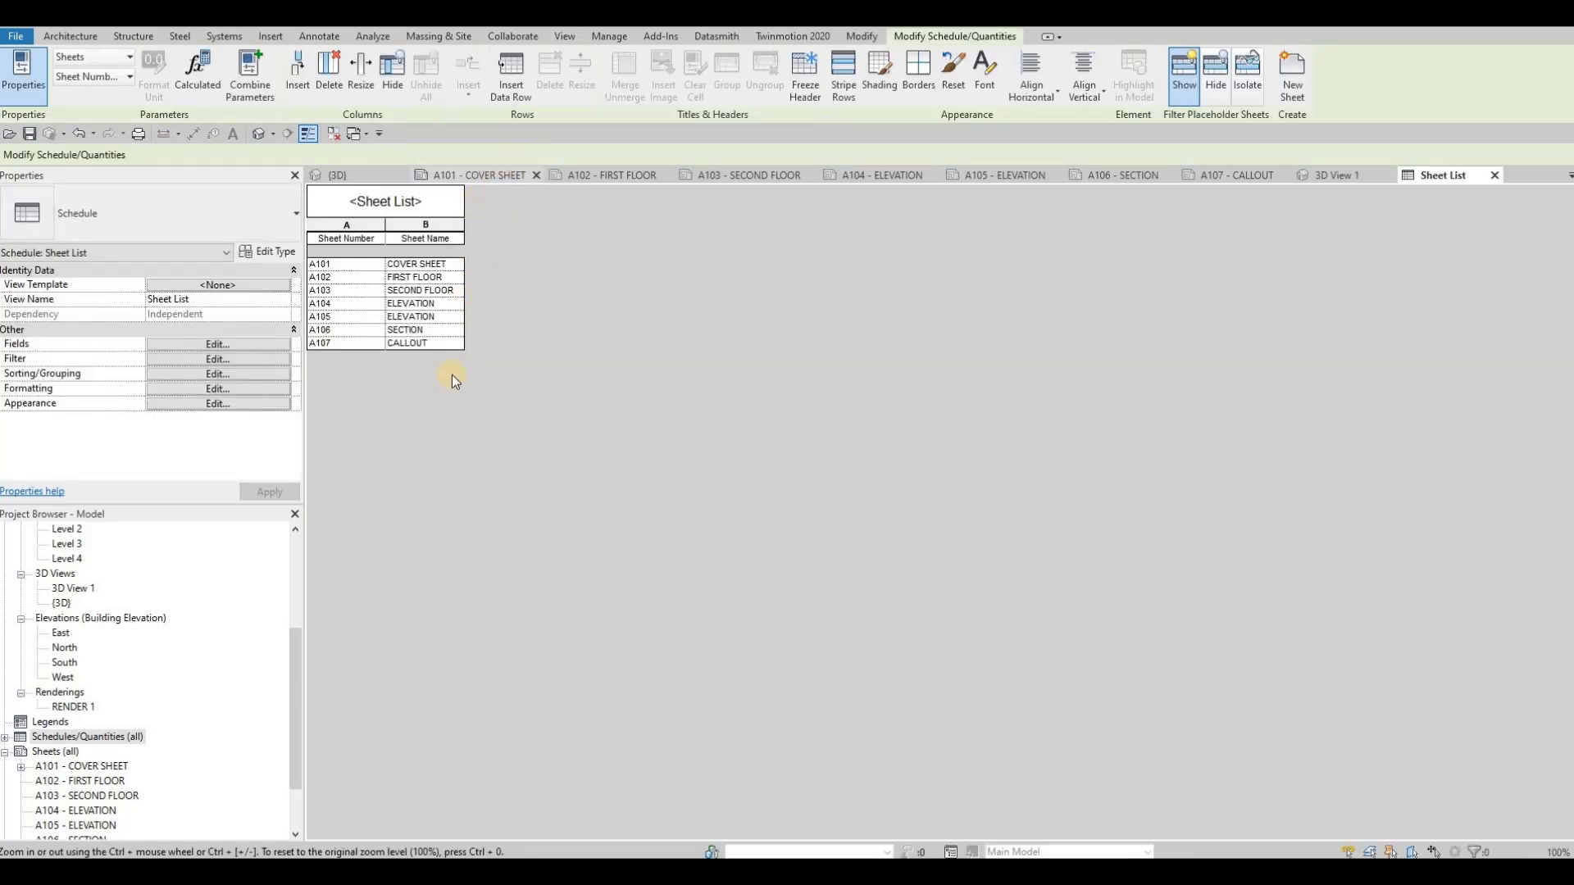
Step: Place the Sheet List schedule on sheet A101 between the rendering and the title block
{"action": "left_click", "coordinate": [6, 737]}
{"action": "left_click", "coordinate": [475, 173]}
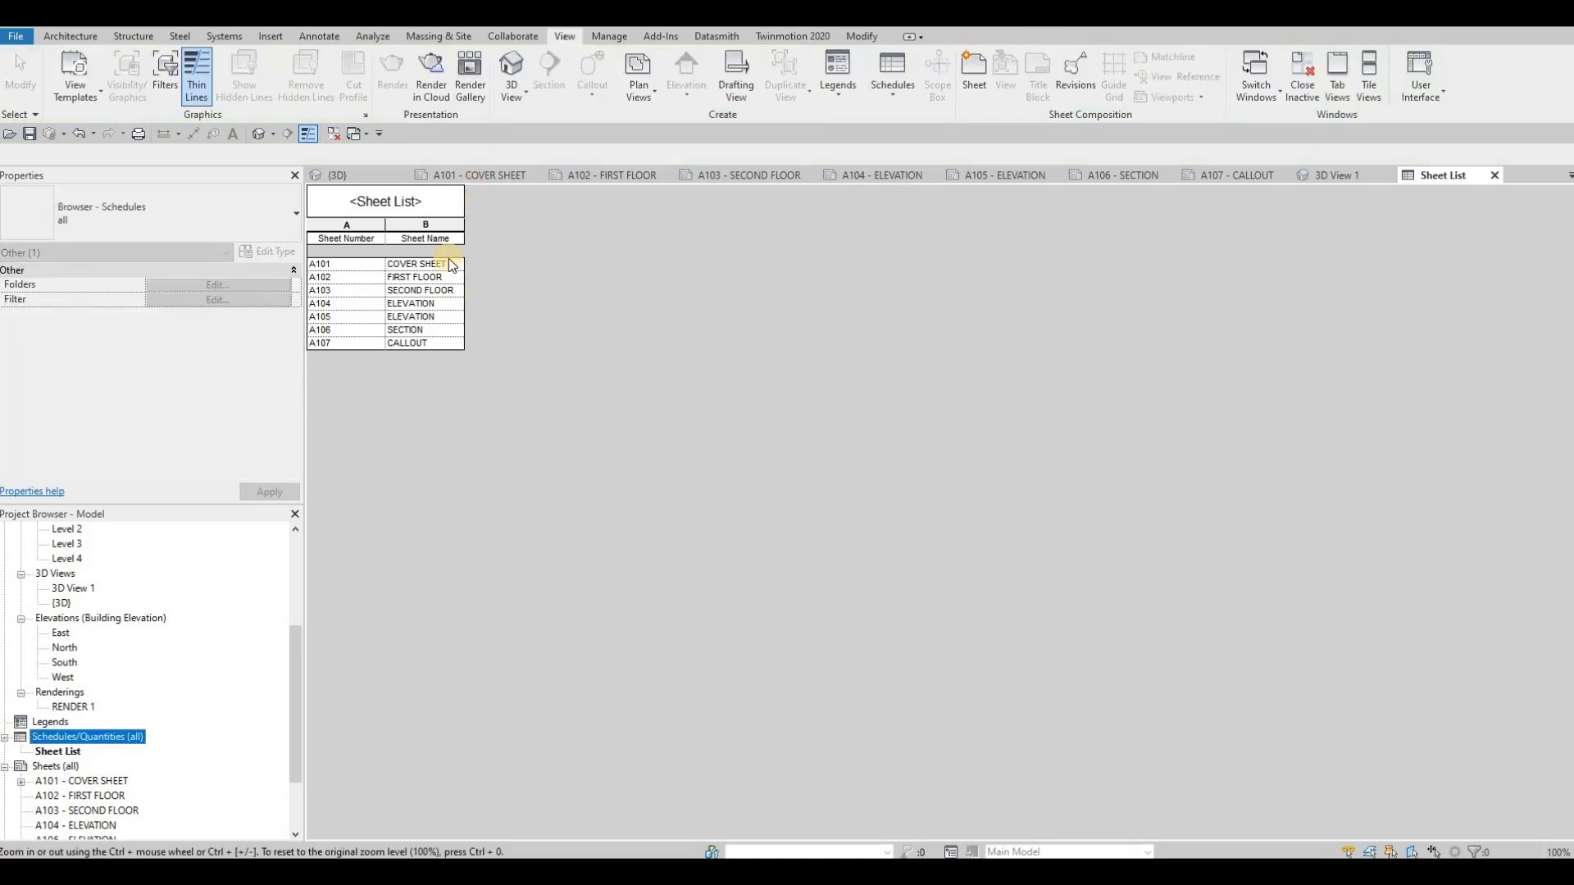
{"action": "left_click", "coordinate": [55, 752]}
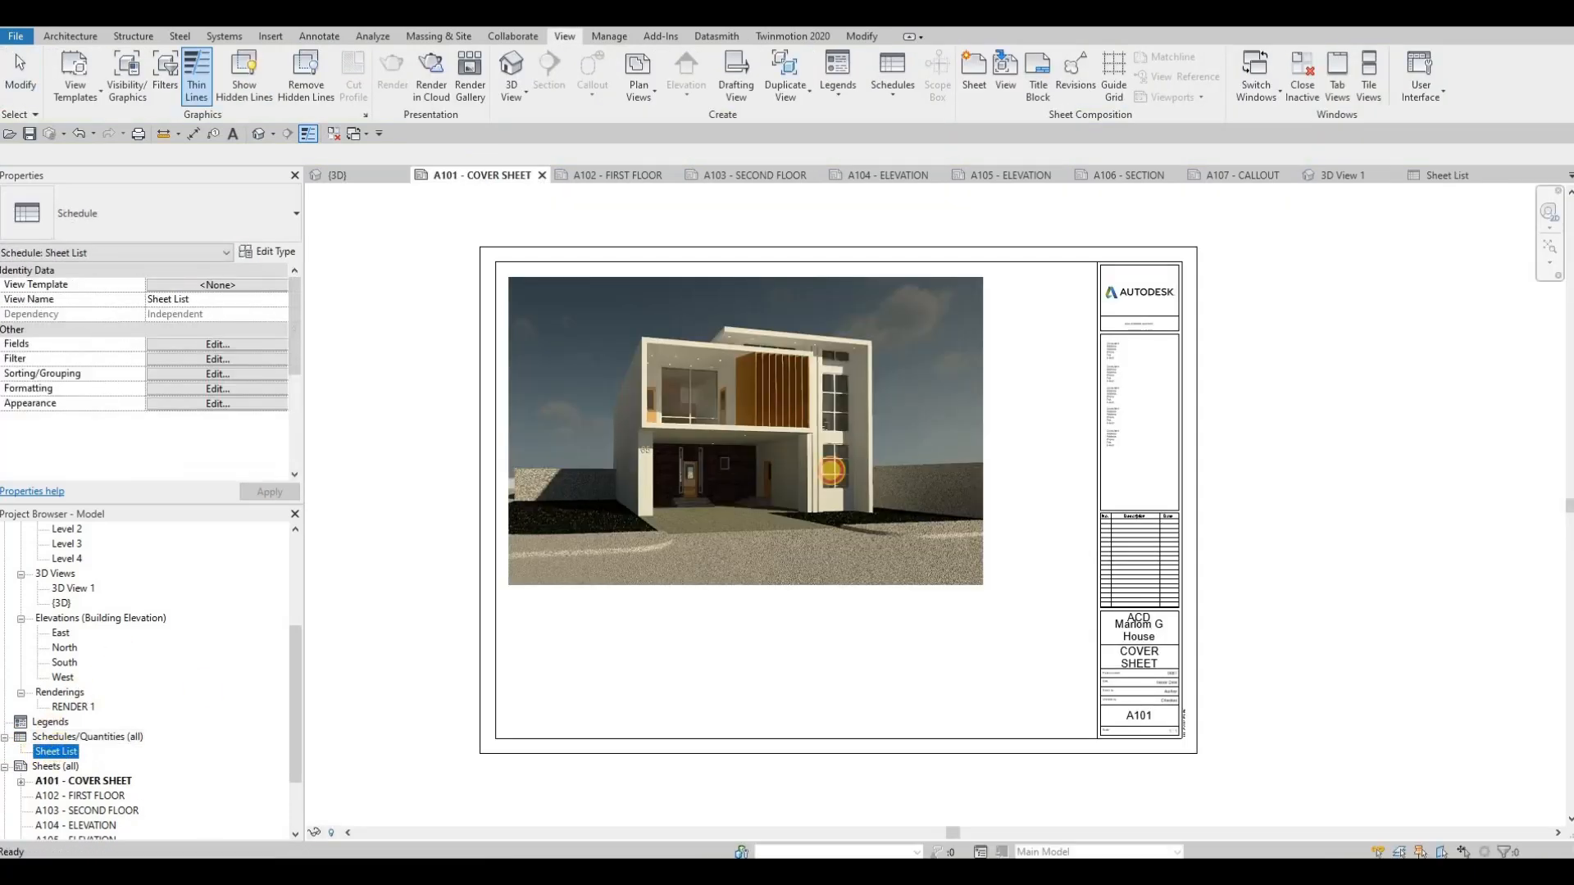
{"action": "left_click_drag", "start_coordinate": [1007, 286], "coordinate": [1011, 292]}
{"action": "left_click", "coordinate": [1025, 322]}
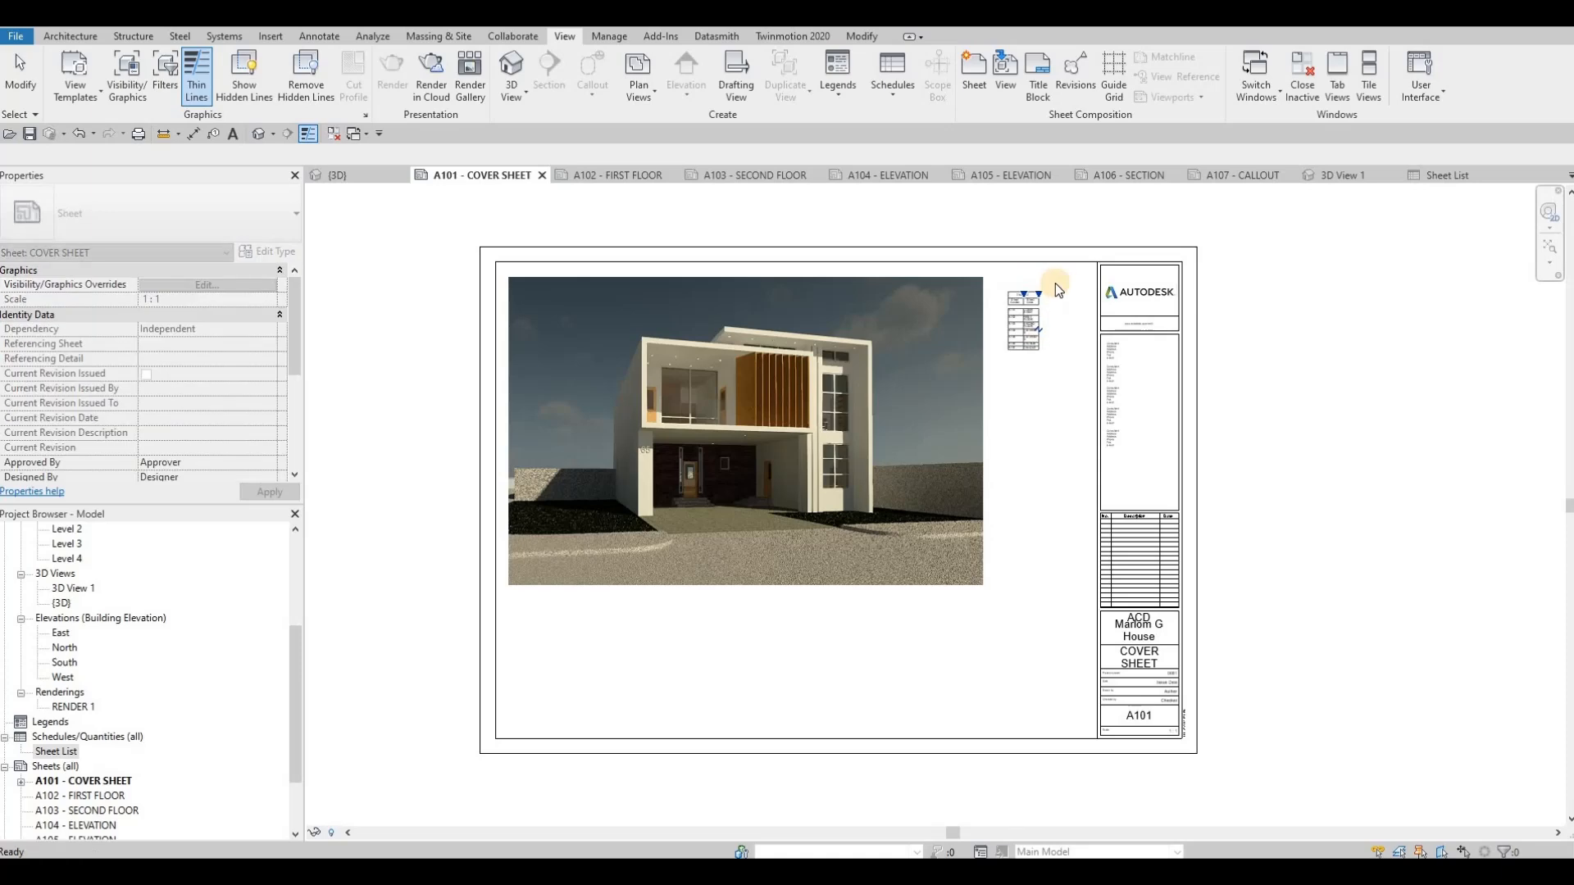
Step: Widen the Sheet Number column so its header fits on one line, and move the table slightly up and left
{"action": "scroll", "coordinate": [1000, 332], "scroll_direction": "up", "scroll_amount": 5}
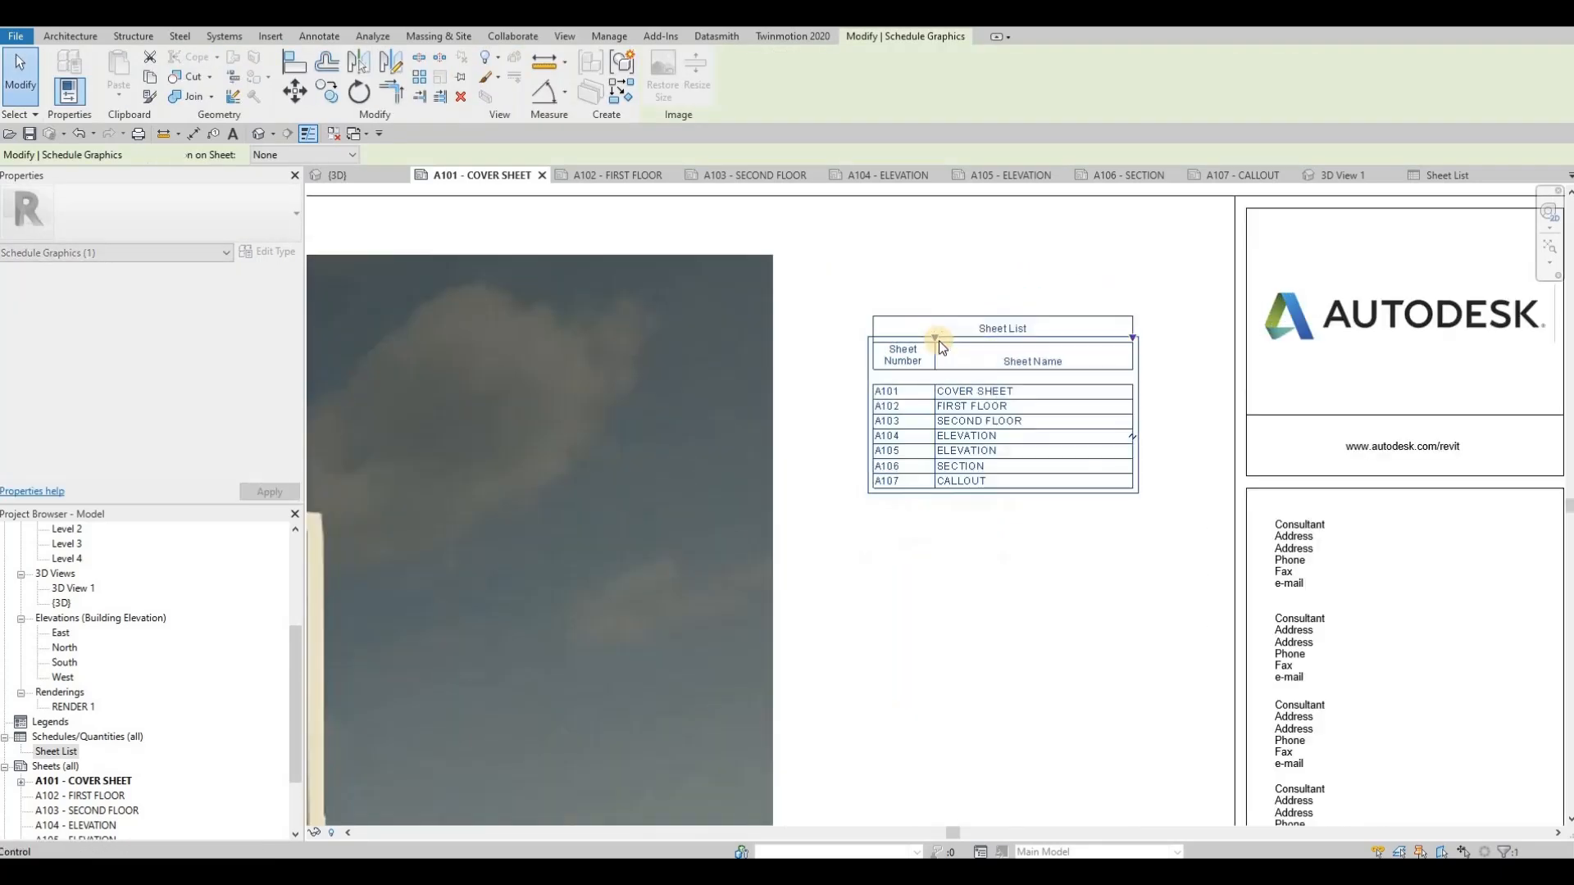
{"action": "left_click_drag", "start_coordinate": [935, 337], "coordinate": [976, 337]}
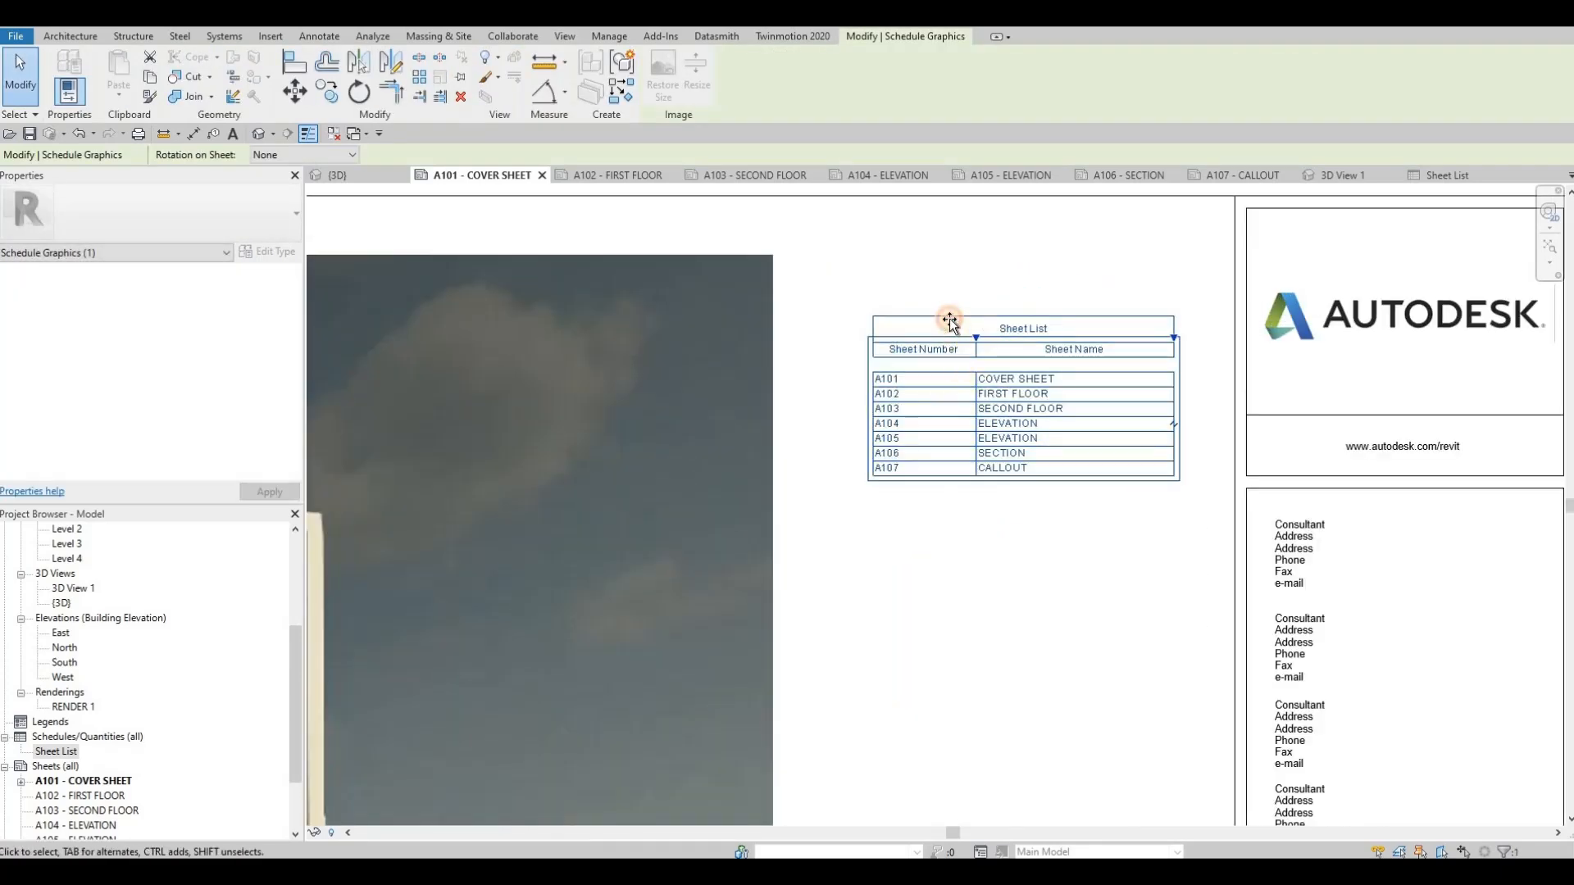
{"action": "left_click_drag", "start_coordinate": [893, 369], "coordinate": [879, 320]}
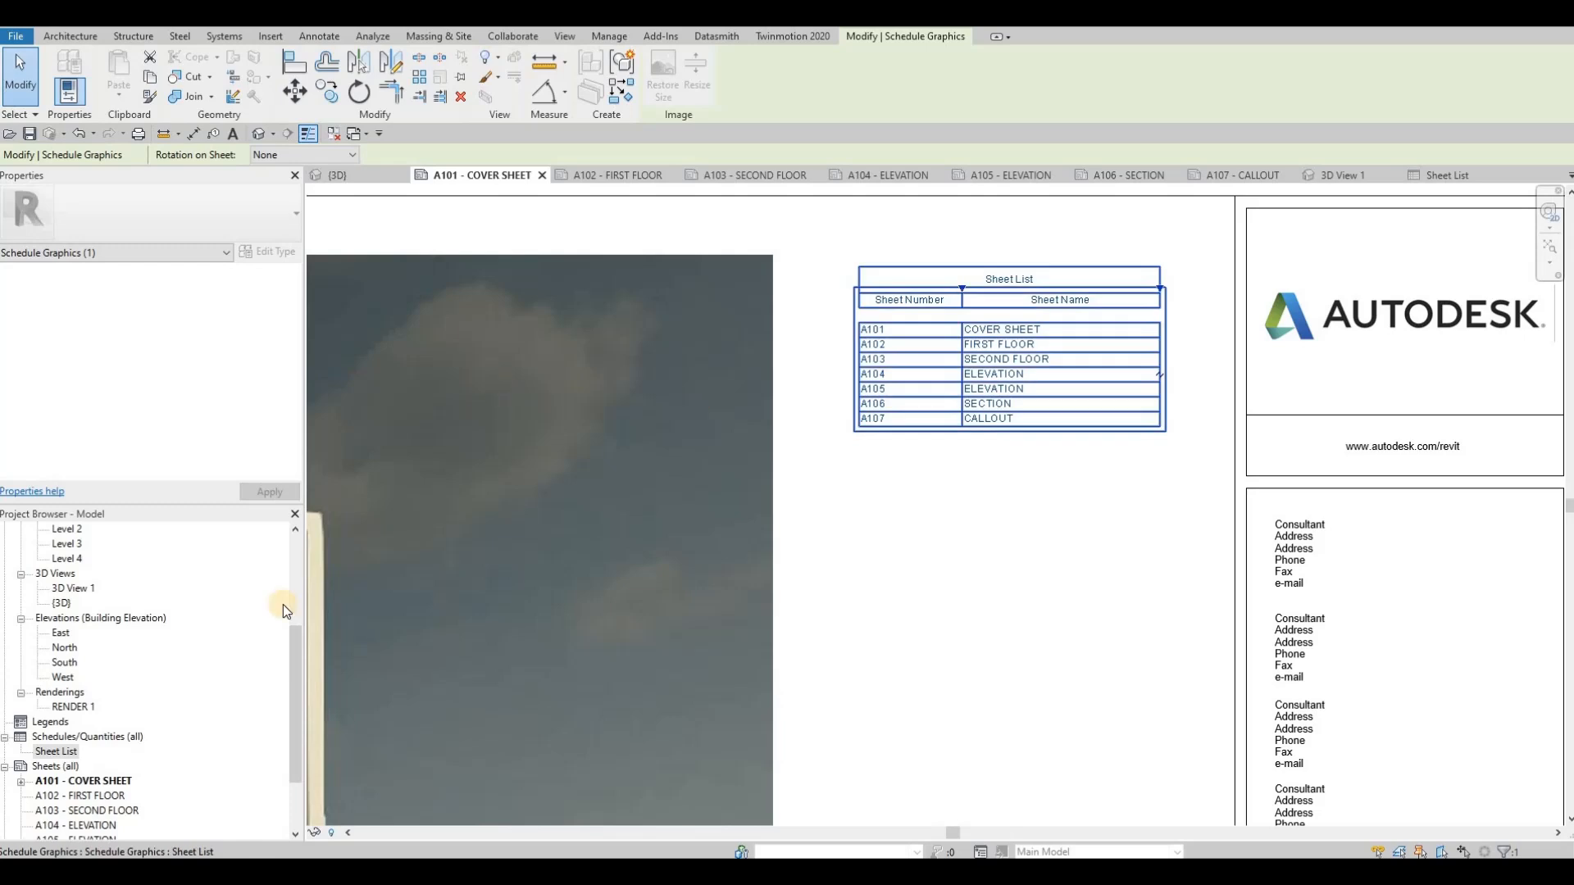
Step: Remove the sheet list's blank row before data and set its title text to 6mm Arial, header text to 5mm Arial and body text to 4mm Arial
{"action": "double_click", "coordinate": [51, 752]}
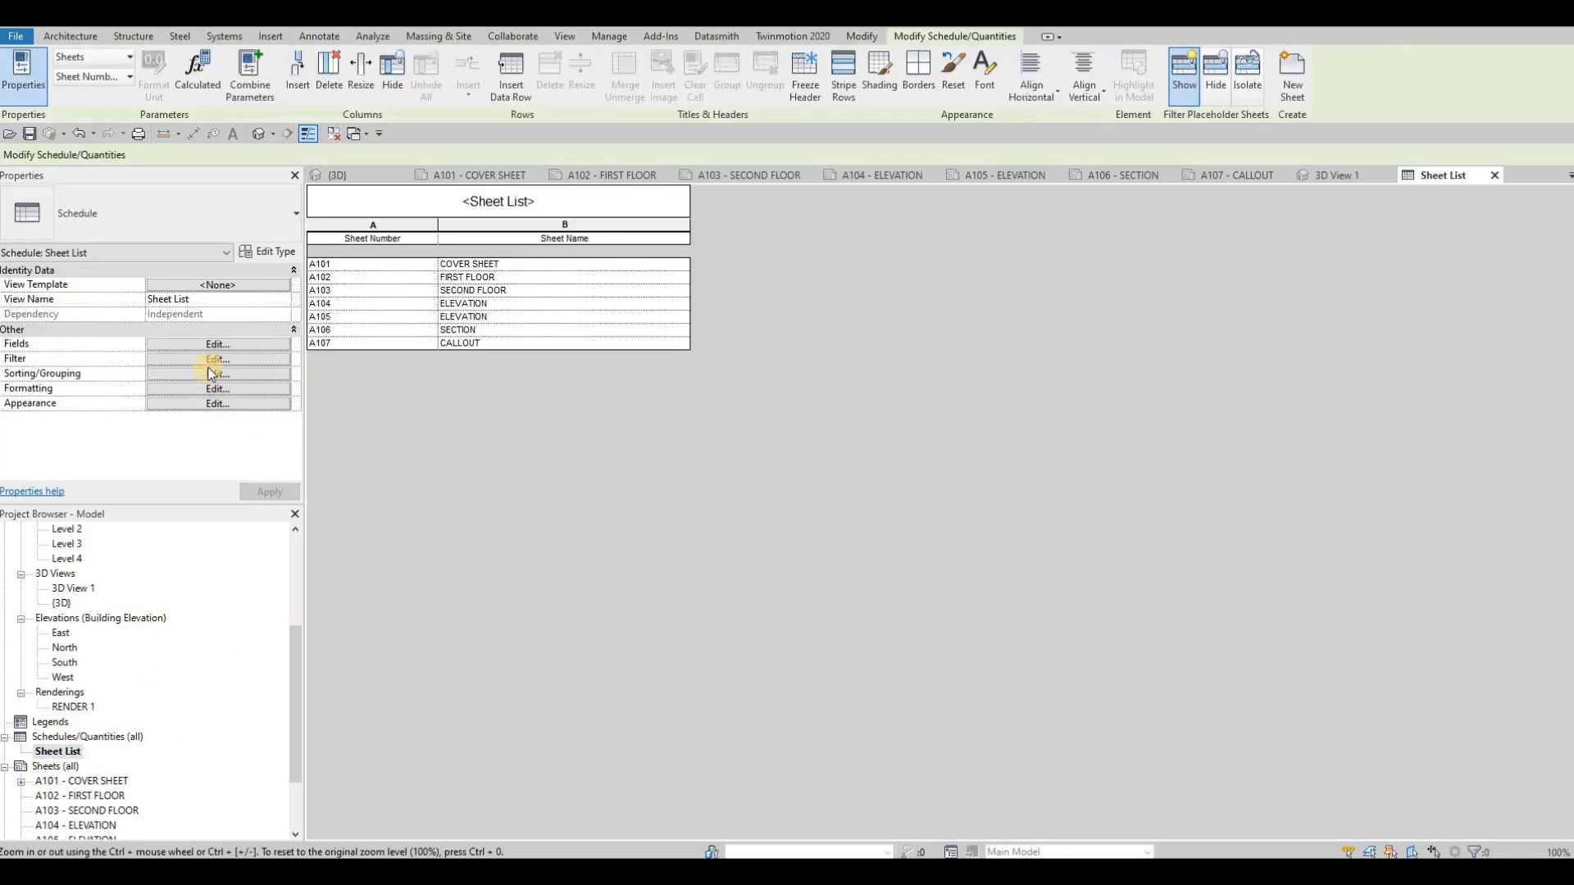
{"action": "left_click", "coordinate": [217, 359]}
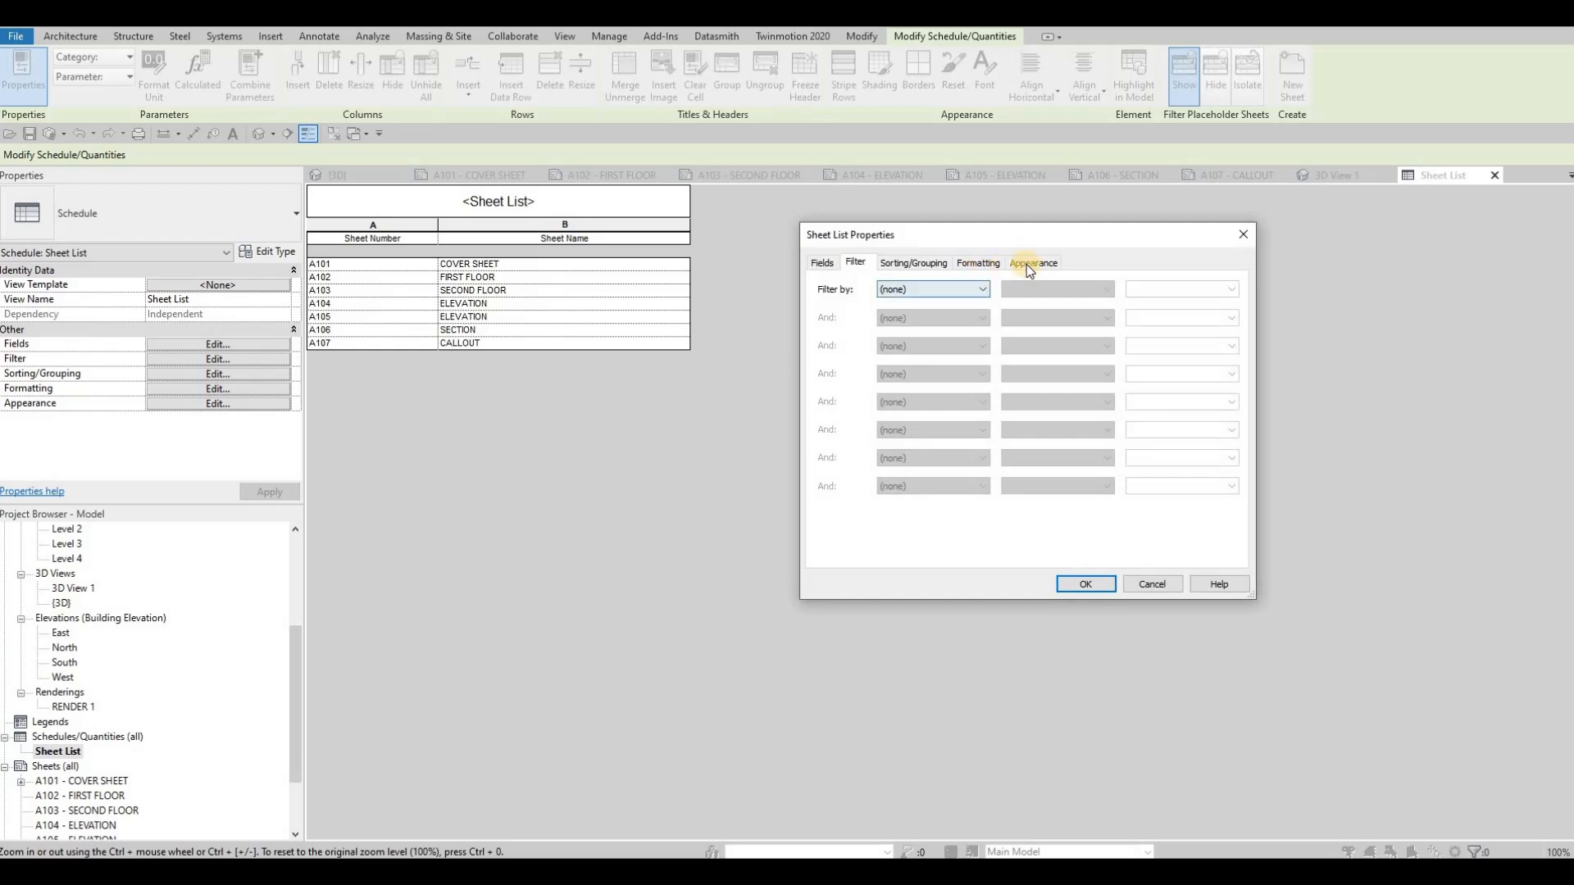
{"action": "left_click", "coordinate": [1030, 264]}
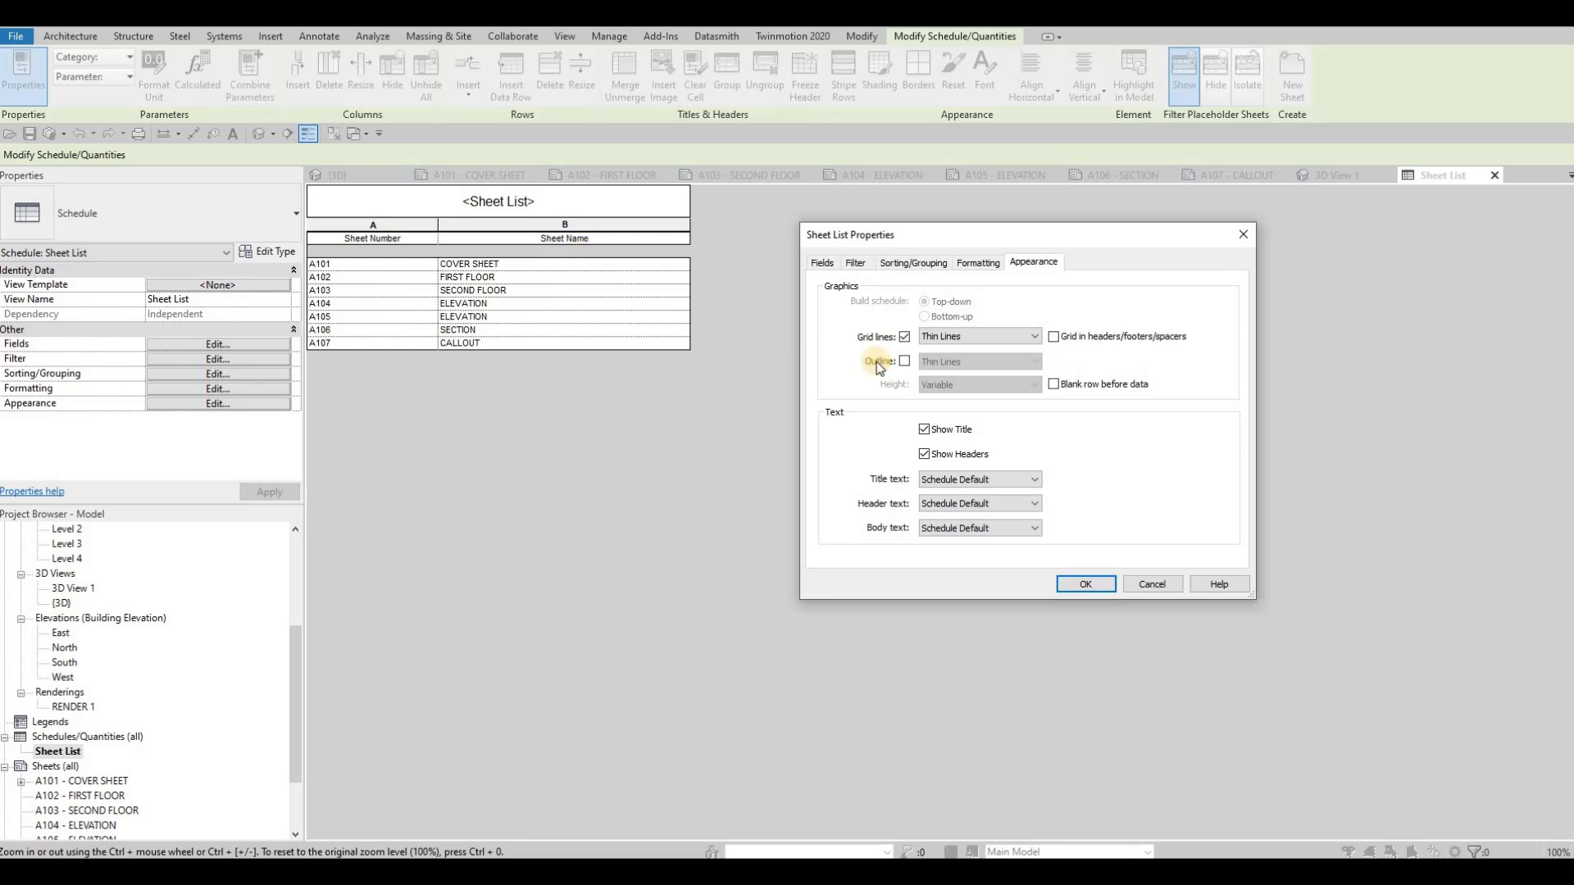
{"action": "left_click", "coordinate": [1015, 484]}
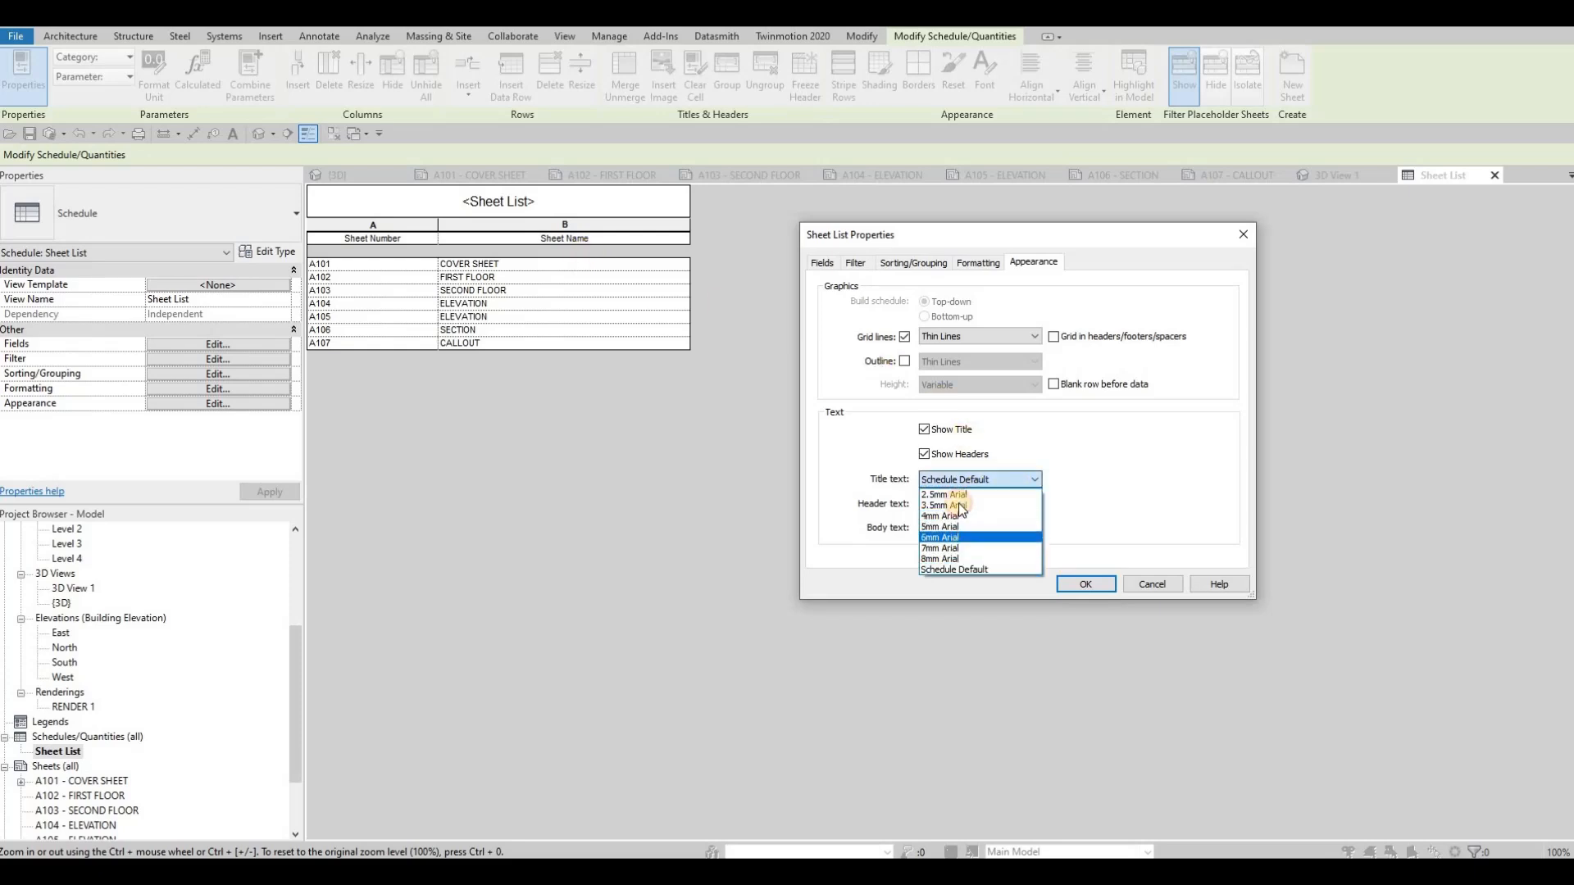
{"action": "left_click", "coordinate": [958, 537]}
{"action": "left_click", "coordinate": [957, 502]}
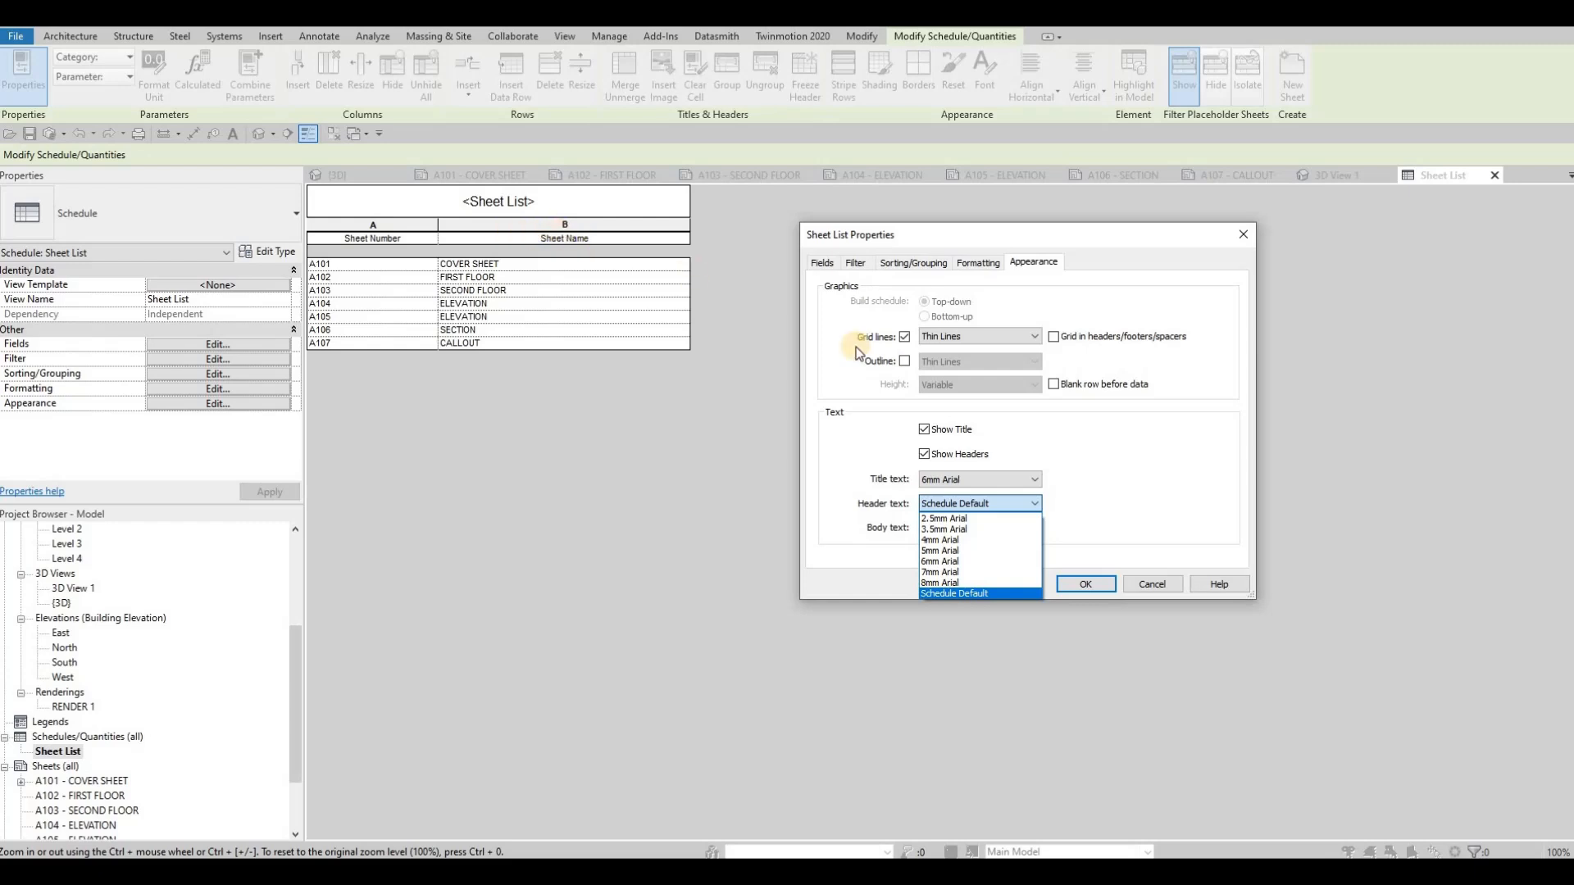
{"action": "left_click", "coordinate": [961, 551]}
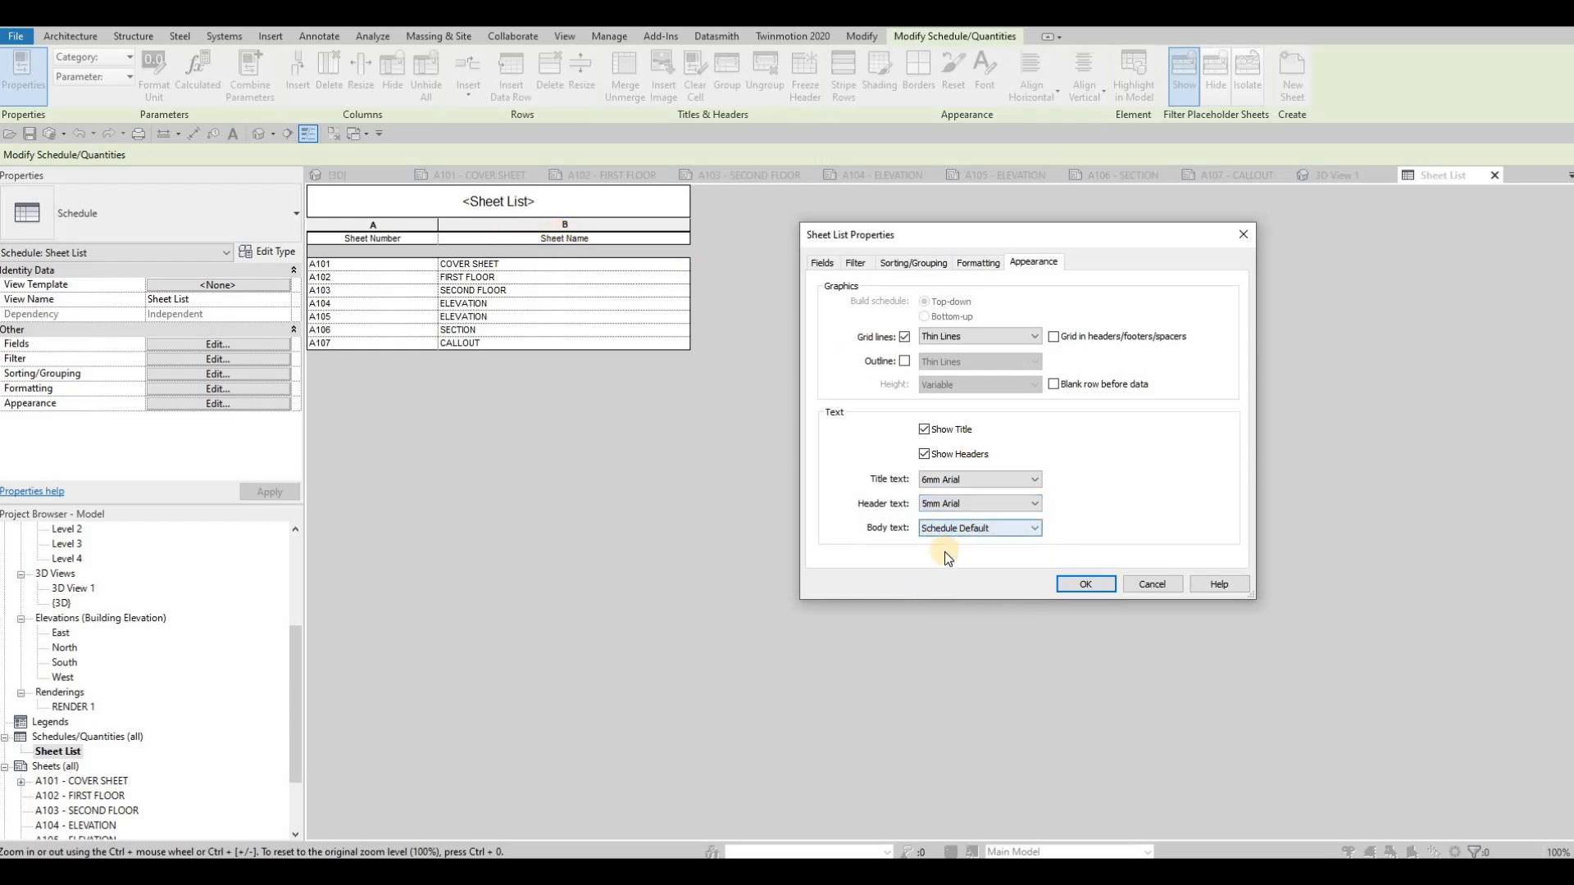
{"action": "left_click", "coordinate": [951, 528]}
{"action": "left_click", "coordinate": [943, 565]}
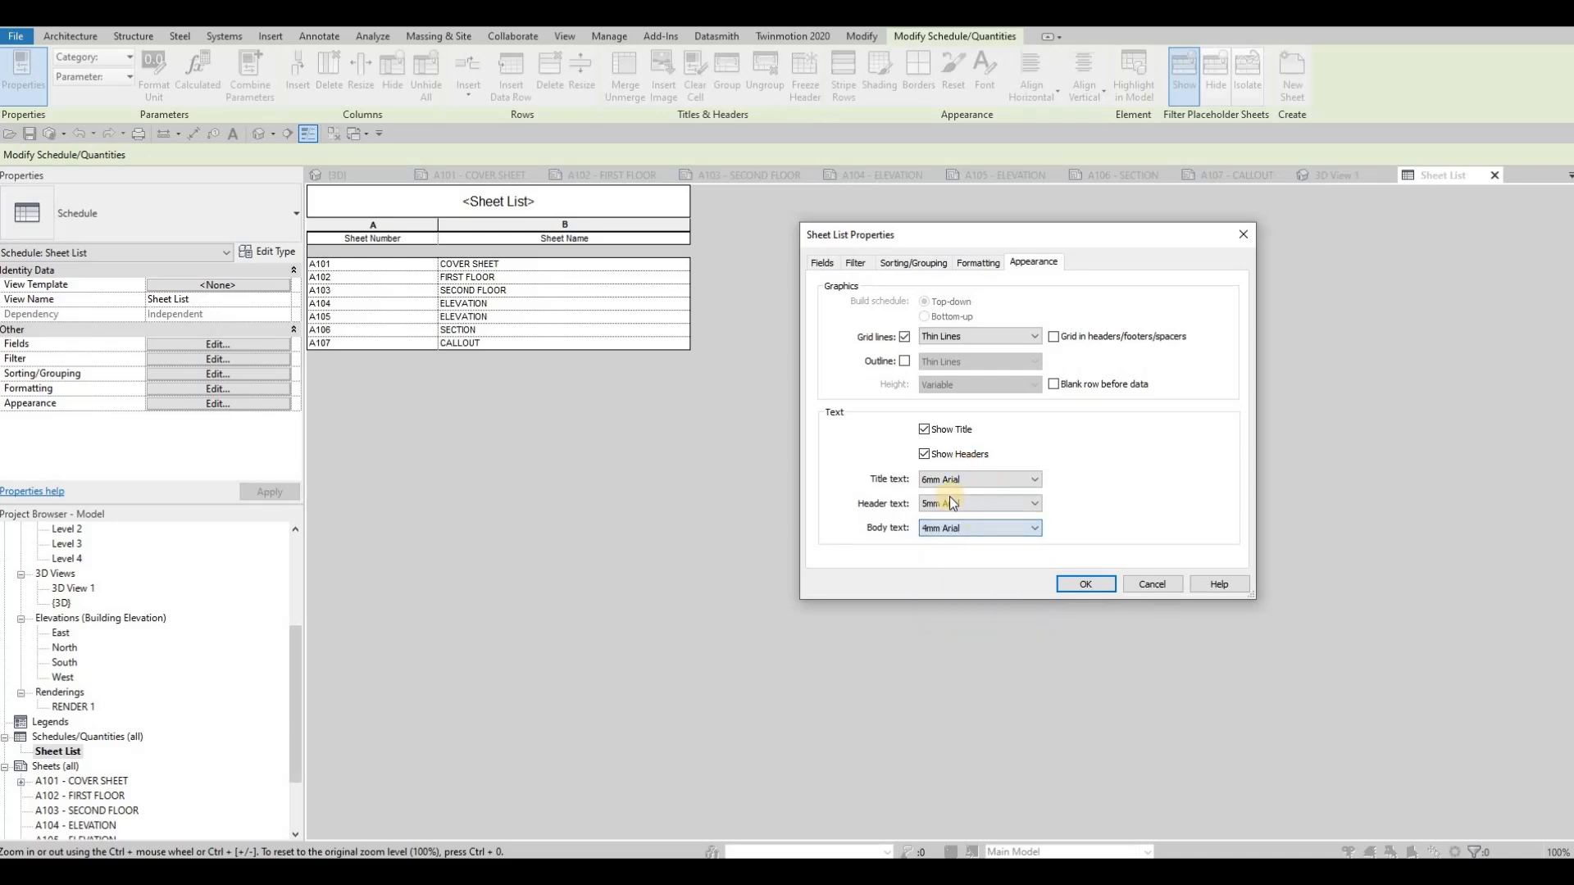
{"action": "left_click", "coordinate": [1085, 584]}
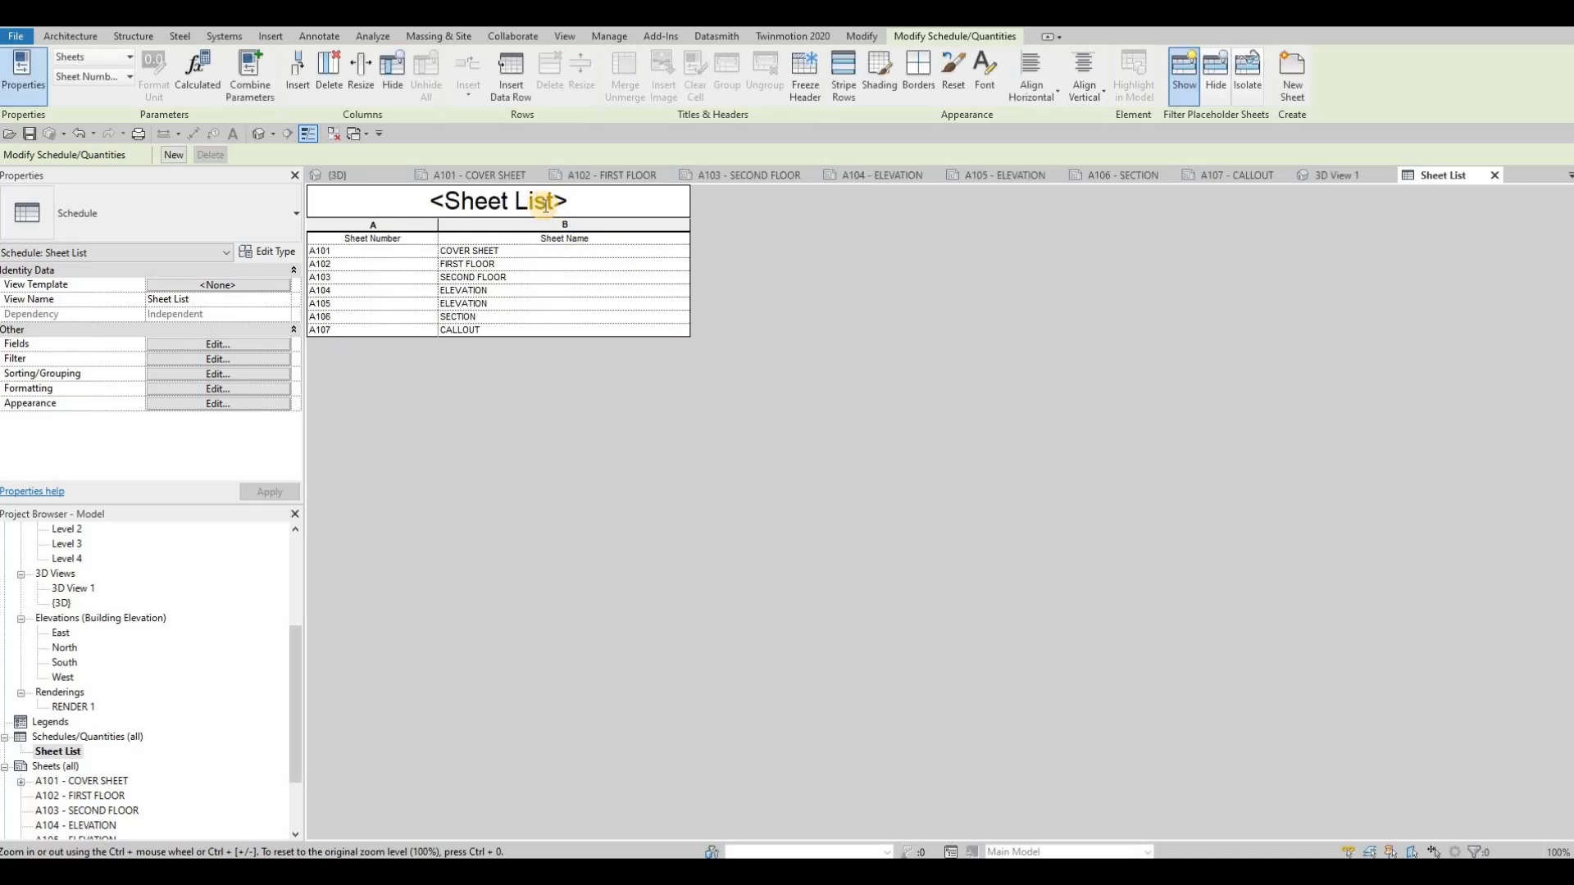
Step: Replace the schedule's title with DRAWING LIST
{"action": "left_click", "coordinate": [546, 205]}
{"action": "key", "text": "BackSpace"}
{"action": "key", "text": "BackSpace"}
{"action": "key", "text": "BackSpace"}
{"action": "key", "text": "BackSpace"}
{"action": "key", "text": "BackSpace"}
{"action": "key", "text": "BackSpace"}
{"action": "key", "text": "BackSpace"}
{"action": "key", "text": "BackSpace"}
{"action": "key", "text": "BackSpace"}
{"action": "key", "text": "BackSpace"}
{"action": "key", "text": "BackSpace"}
{"action": "key", "text": "BackSpace"}
{"action": "key", "text": "BackSpace"}
{"action": "key", "text": "BackSpace"}
{"action": "key", "text": "BackSpace"}
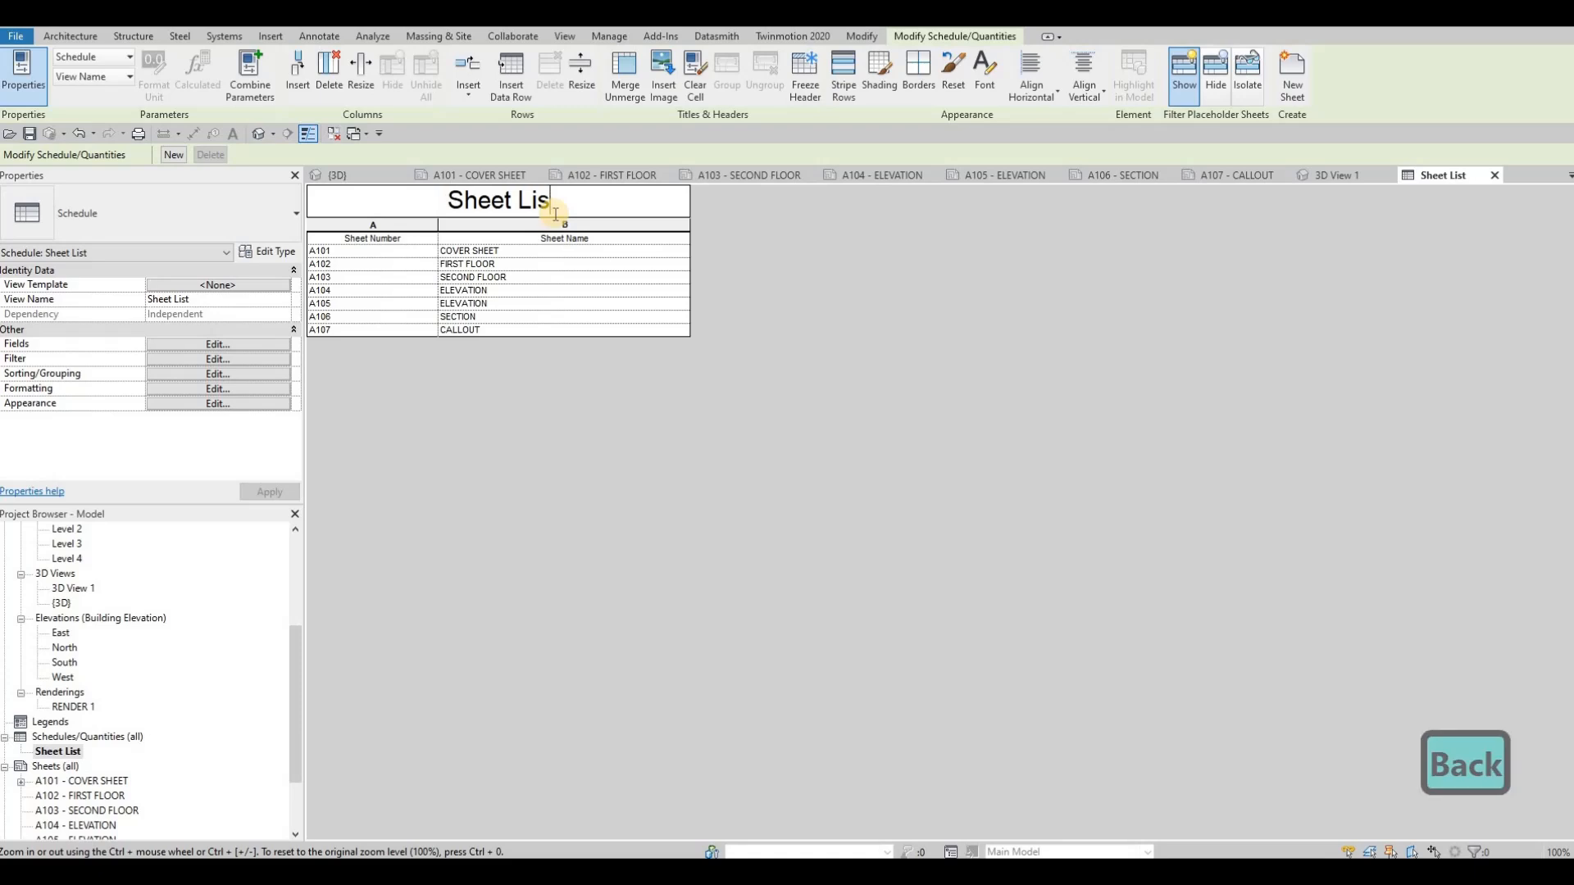
{"action": "type", "text": "DRAW"}
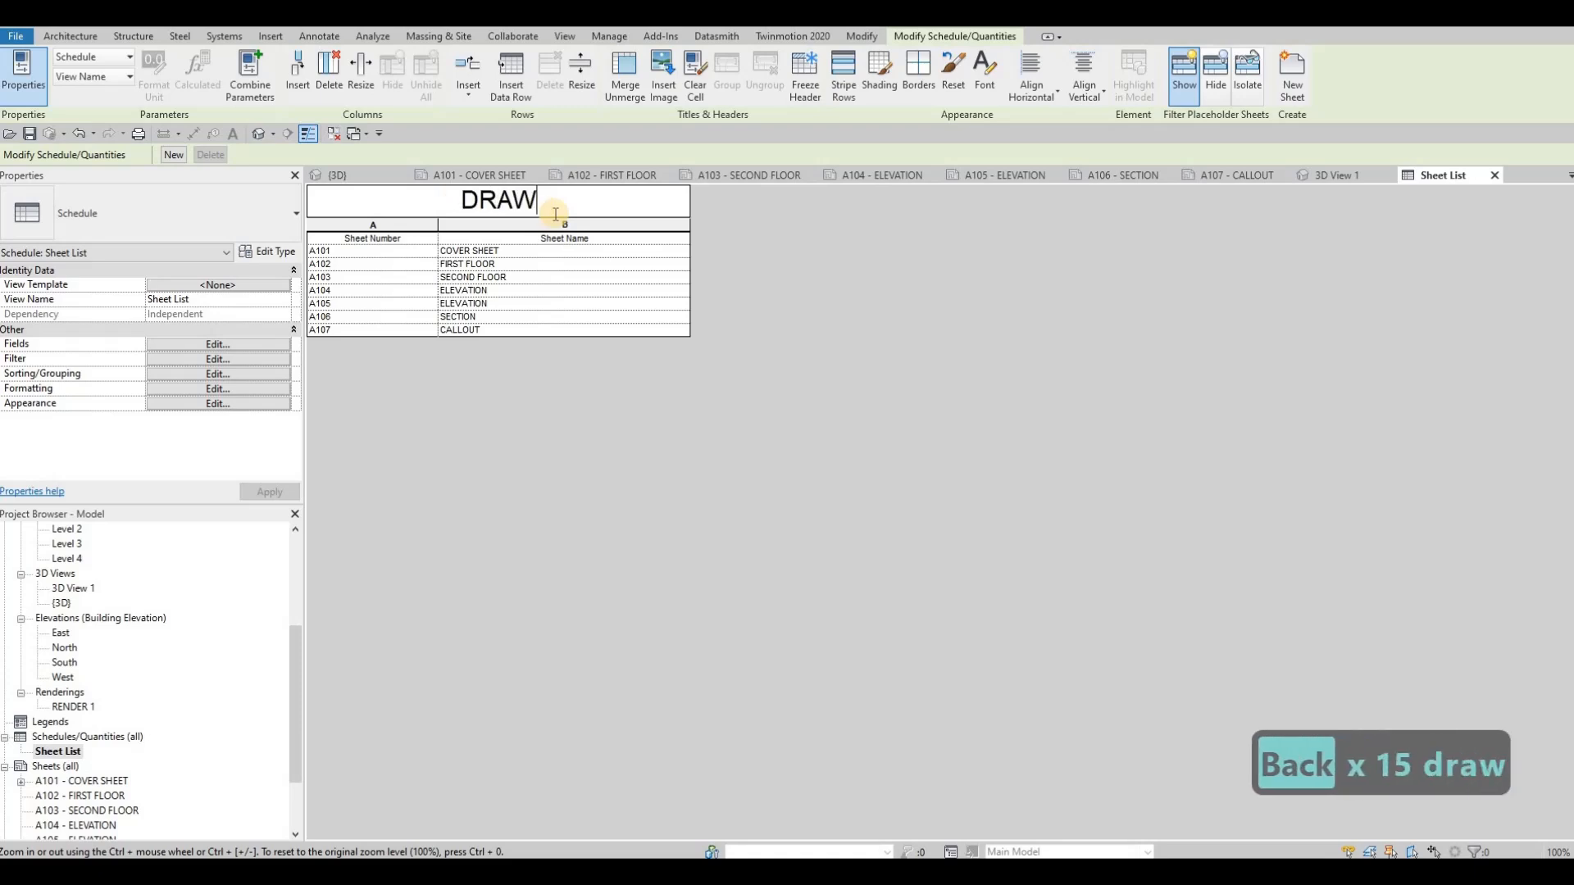
{"action": "type", "text": "ING LIST"}
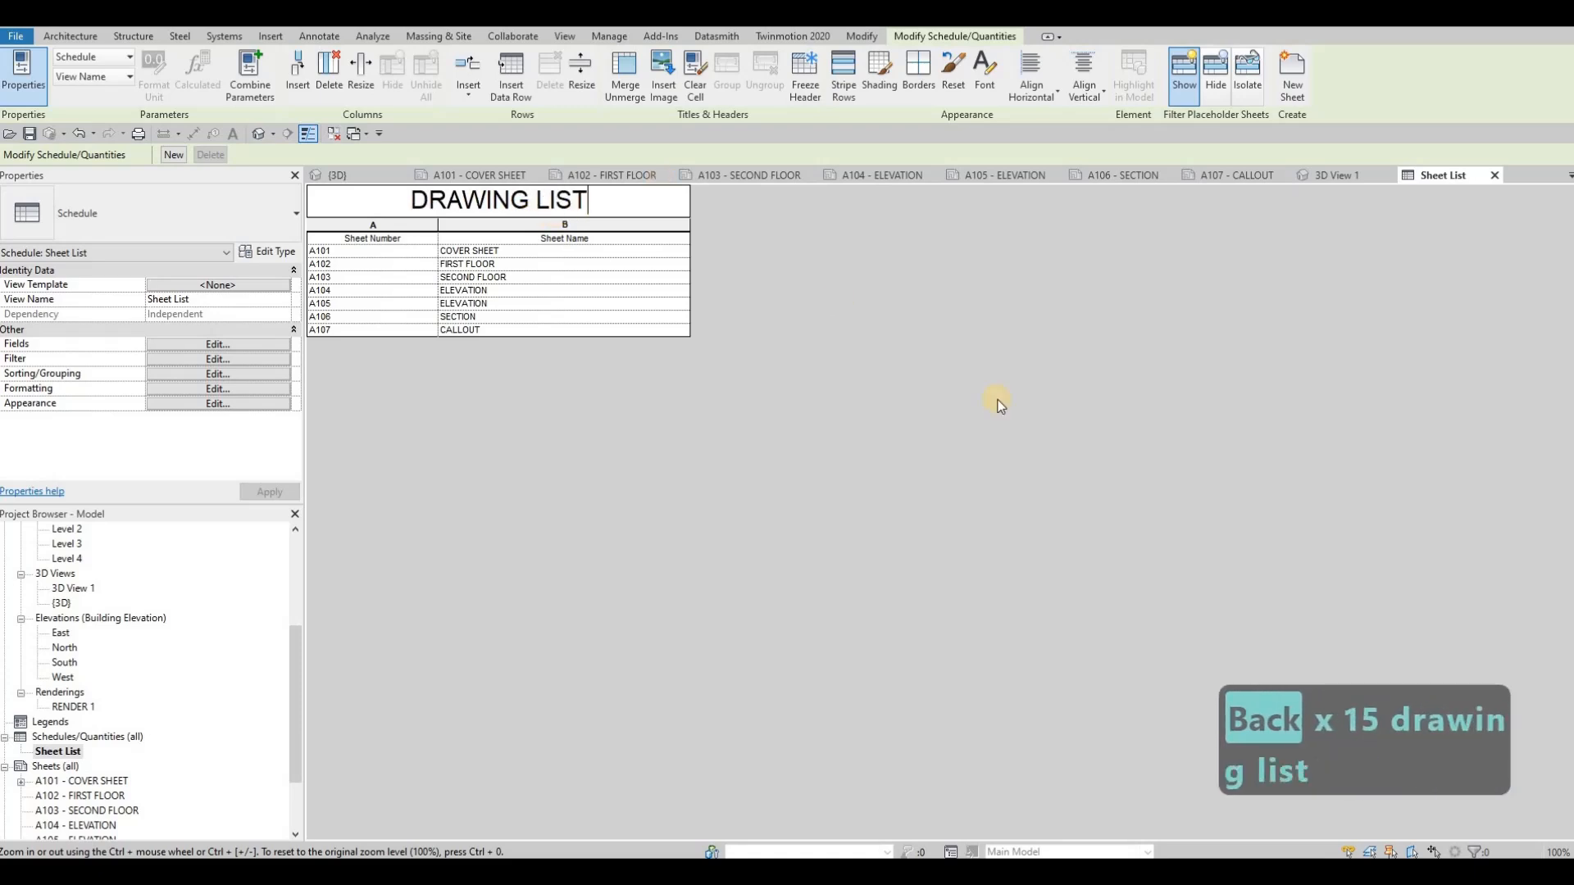
Step: On sheet A101, widen the drawing list's columns so each header fits on one line, and center the table between the rendering and title block
{"action": "left_click", "coordinate": [487, 175]}
{"action": "left_click", "coordinate": [956, 294]}
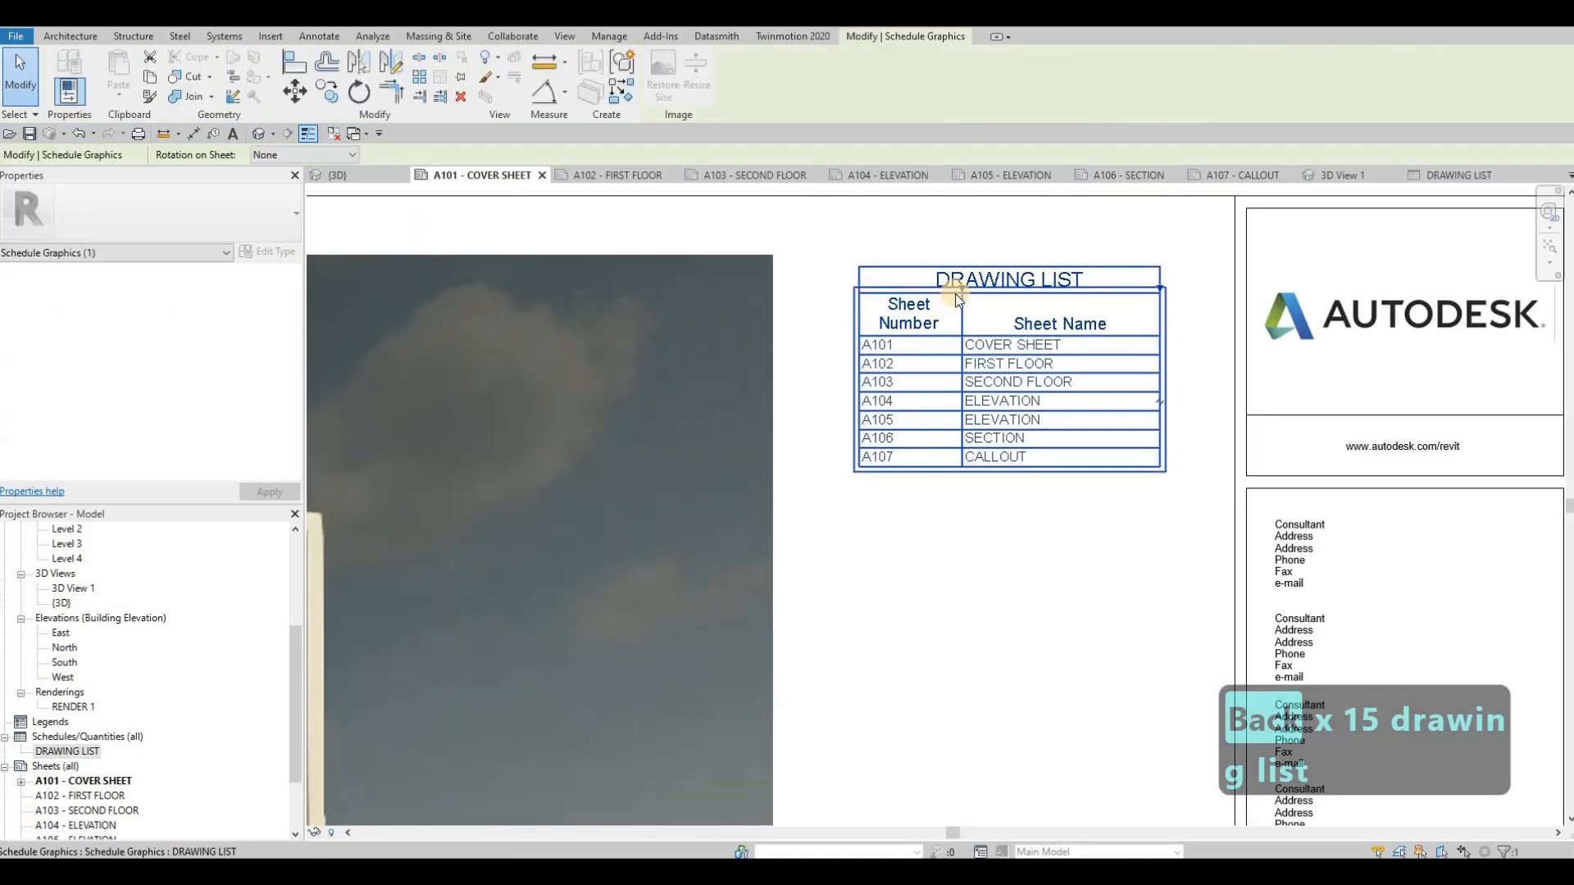
{"action": "left_click_drag", "start_coordinate": [961, 287], "coordinate": [1007, 288]}
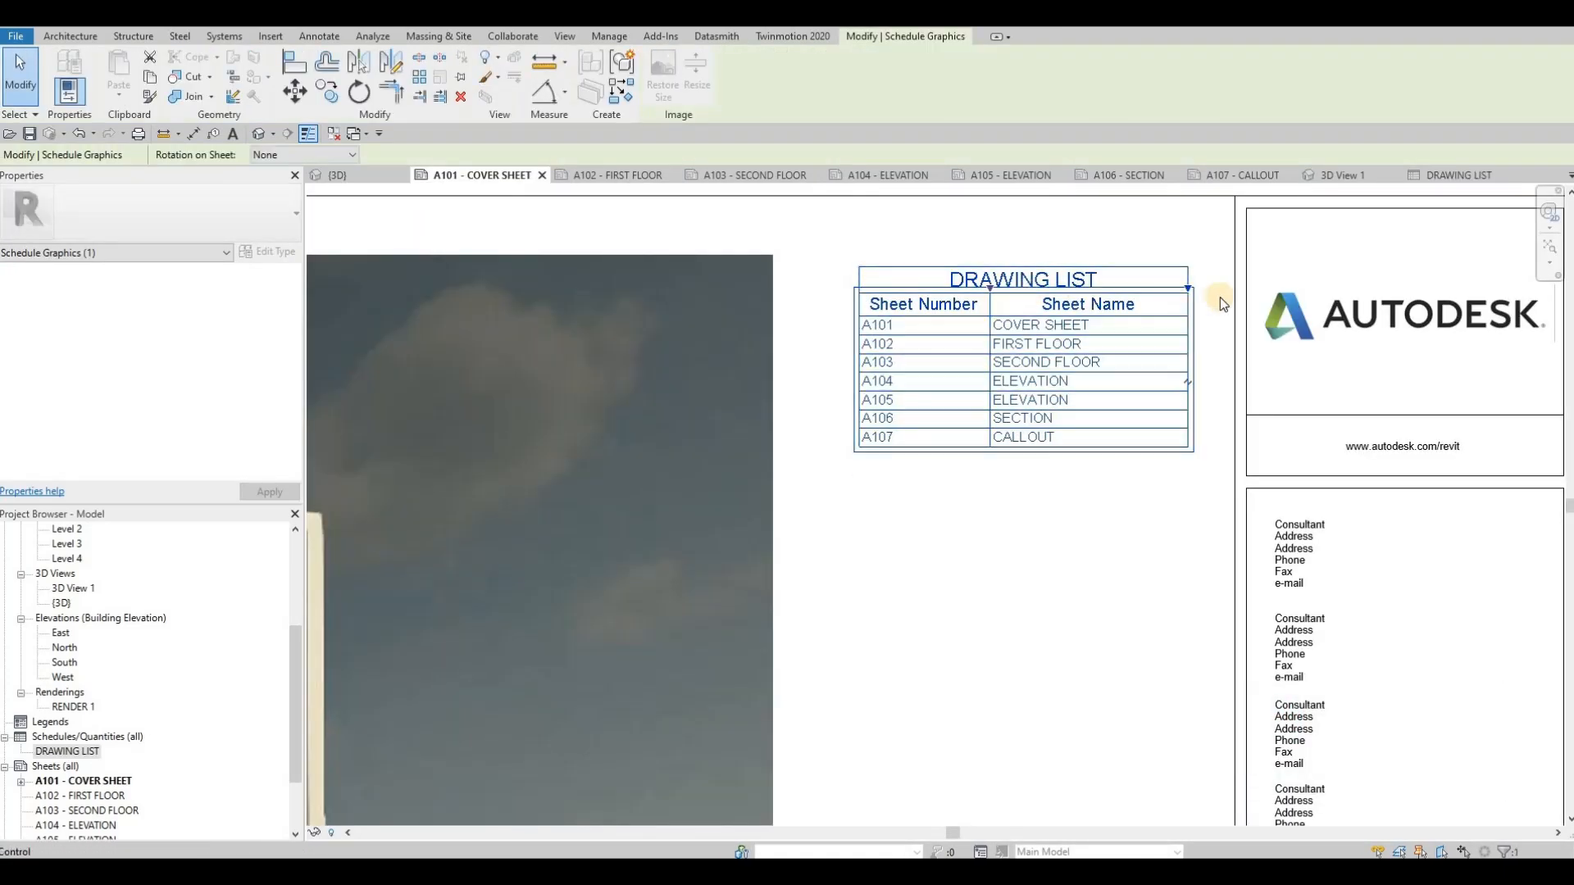
{"action": "left_click_drag", "start_coordinate": [1153, 290], "coordinate": [1106, 276]}
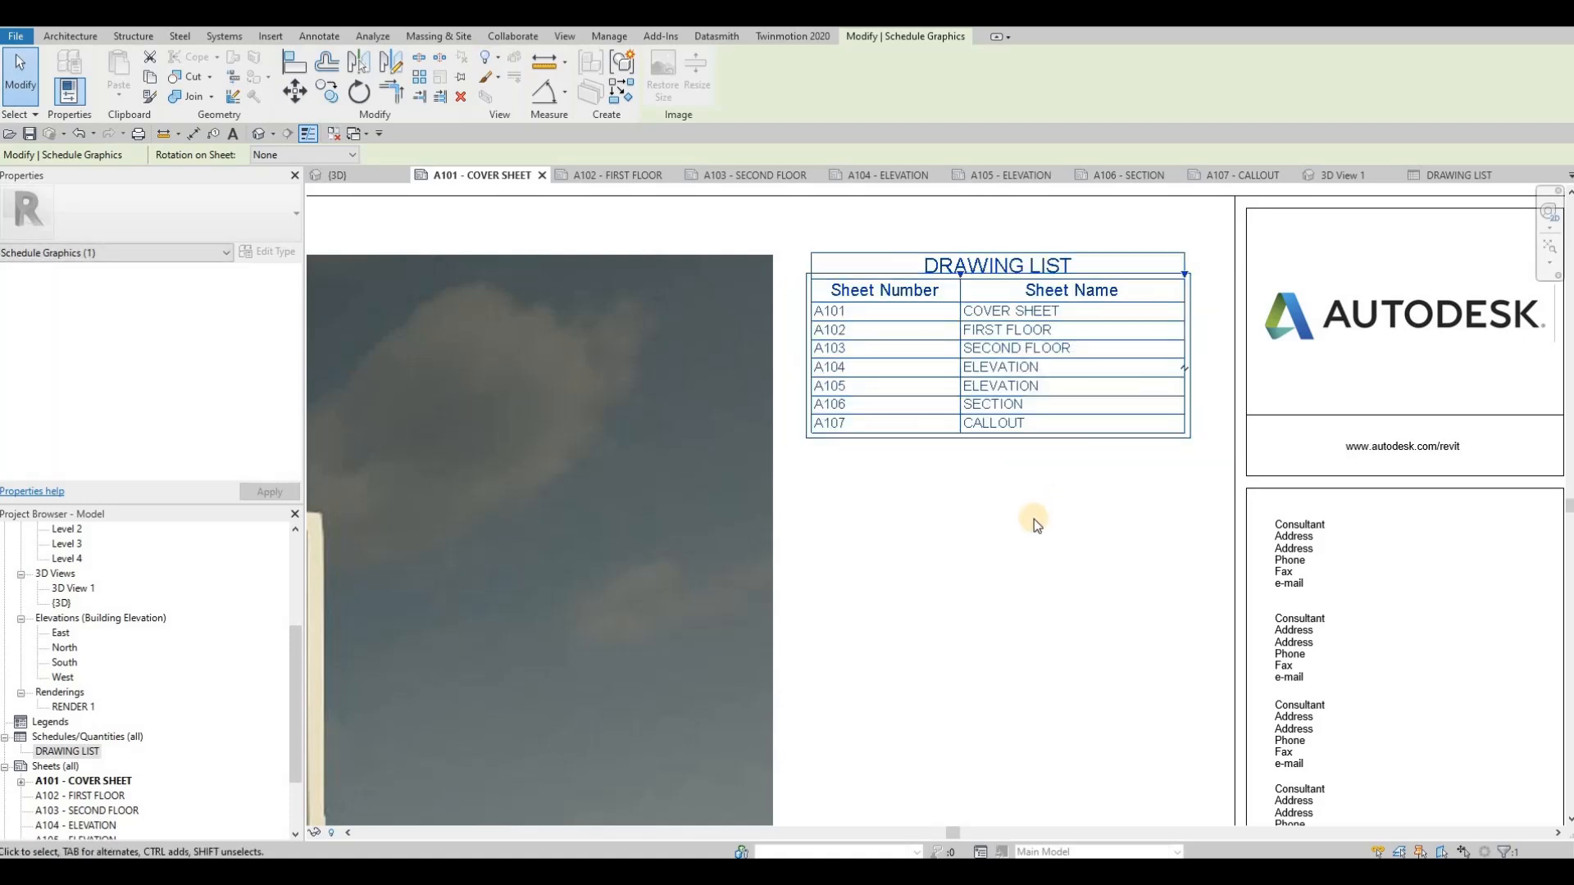
{"action": "scroll", "coordinate": [1034, 519], "scroll_direction": "down", "scroll_amount": 2}
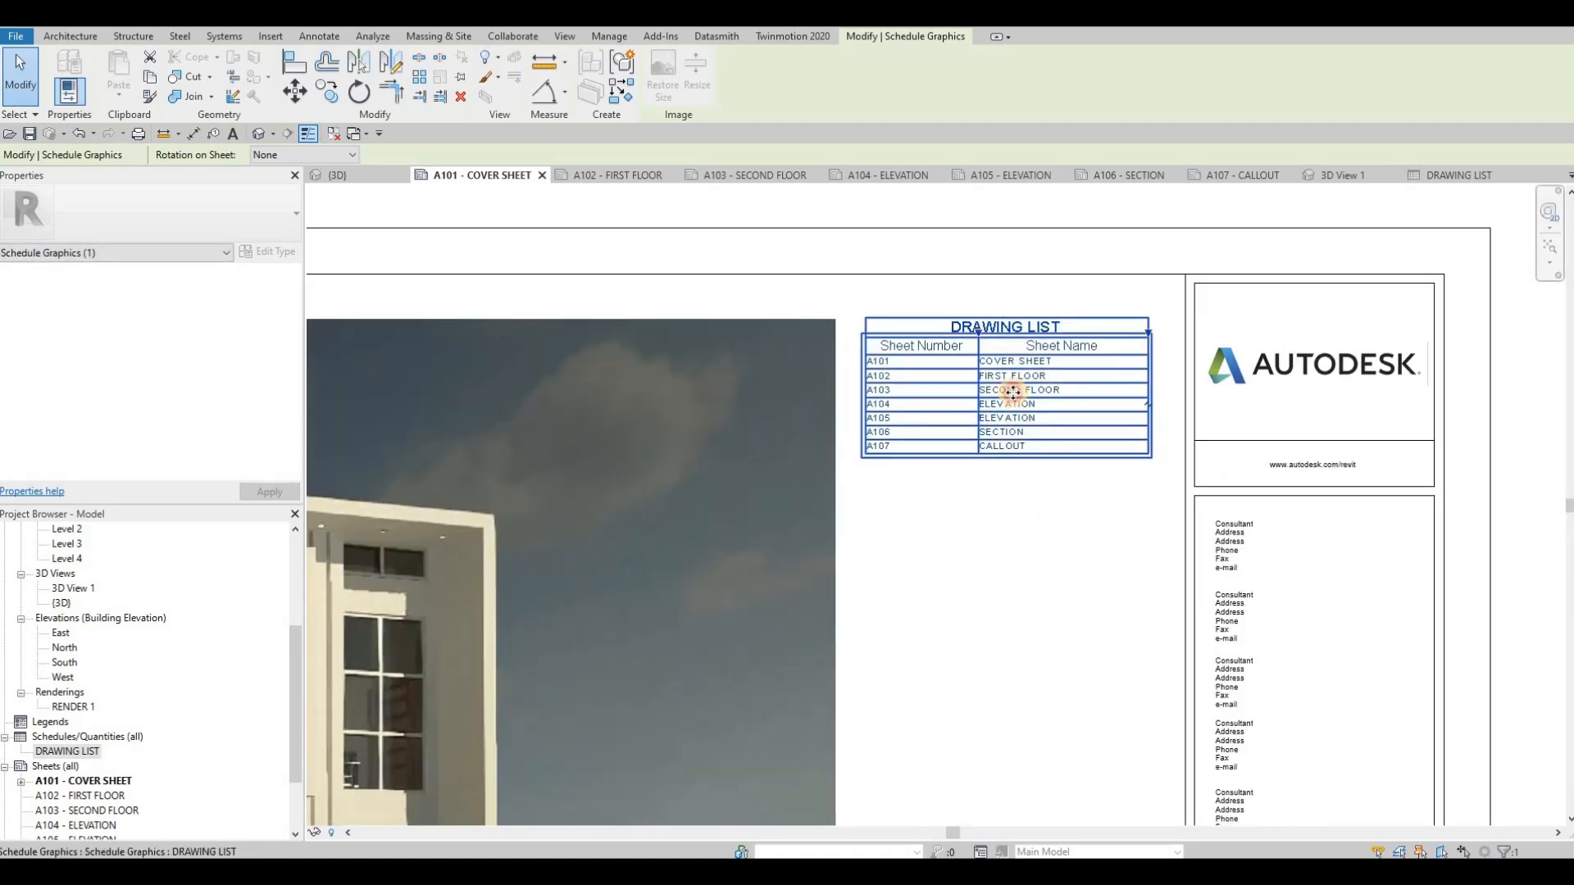
{"action": "key", "text": "Right"}
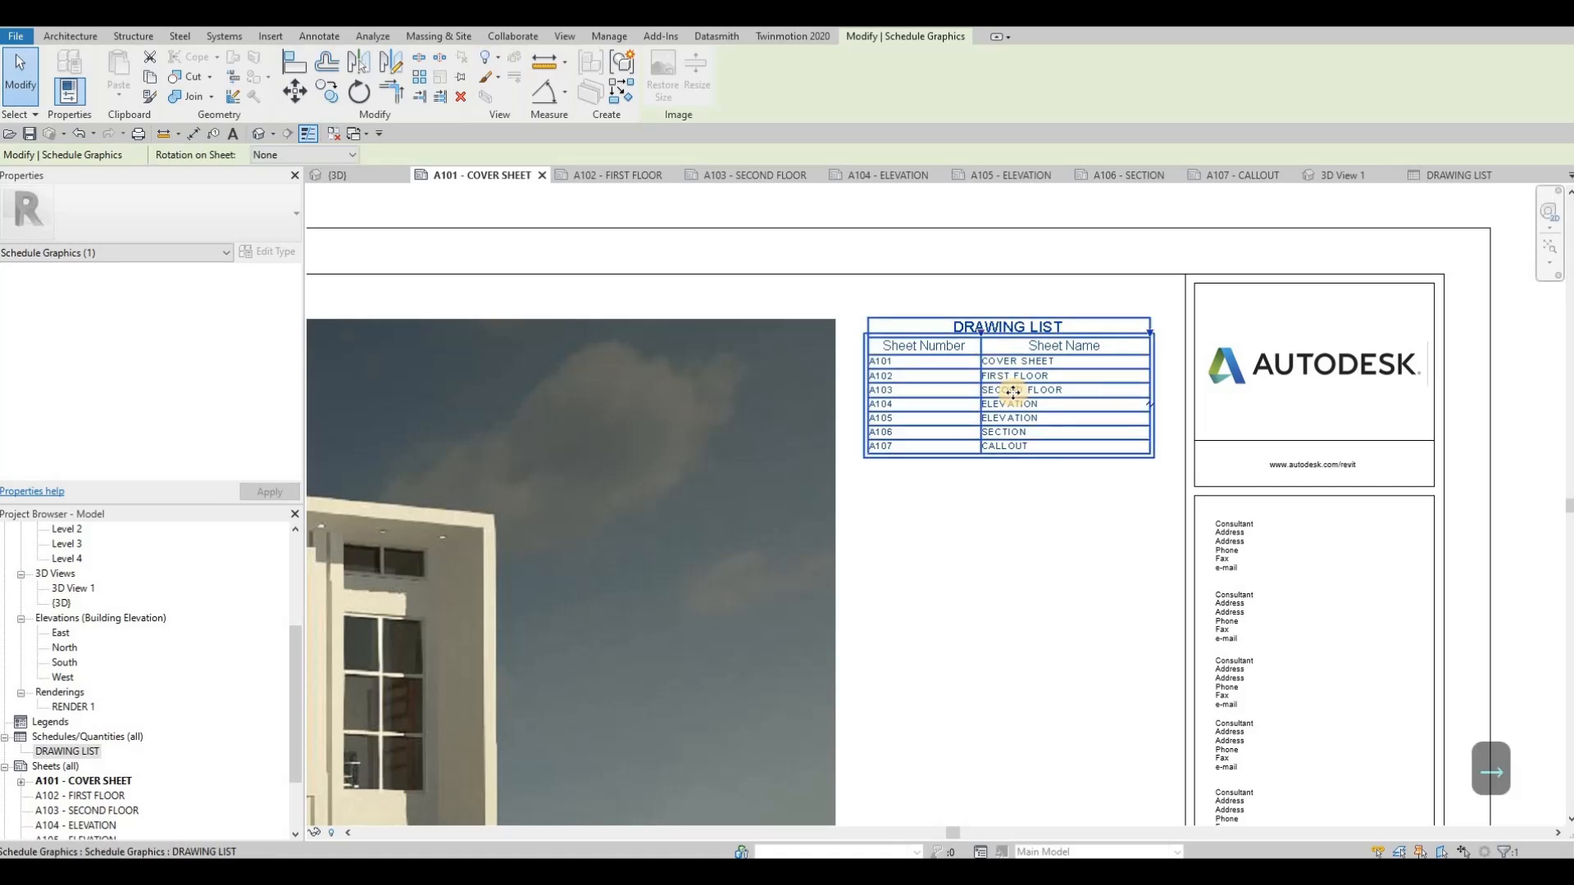
{"action": "key", "text": "Right"}
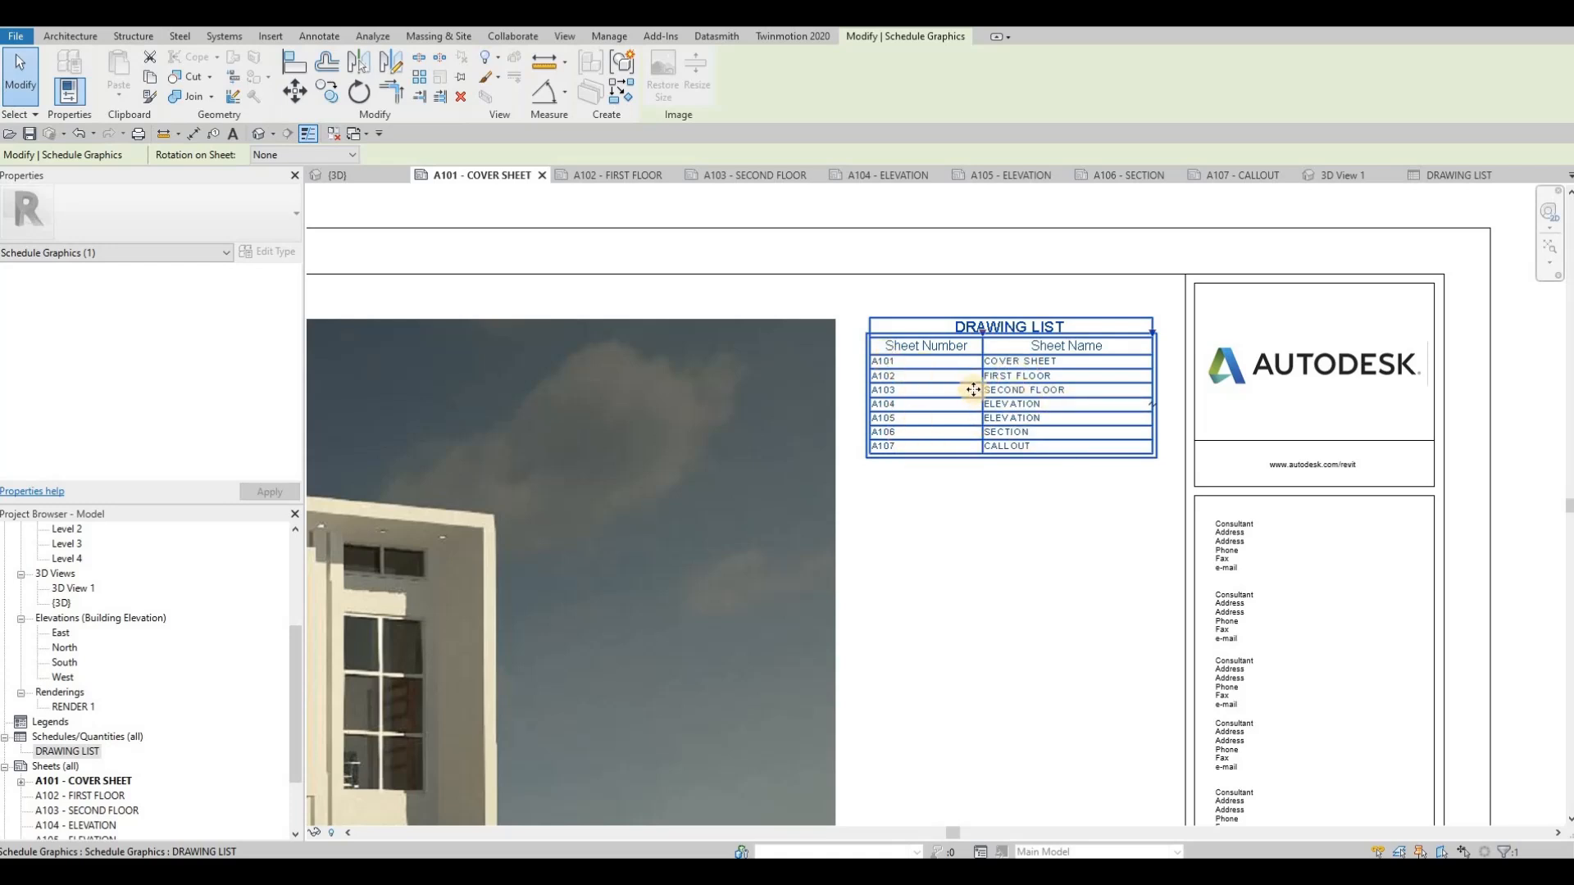
{"action": "scroll", "coordinate": [1025, 492], "scroll_direction": "down", "scroll_amount": 5}
{"action": "key", "text": "Escape"}
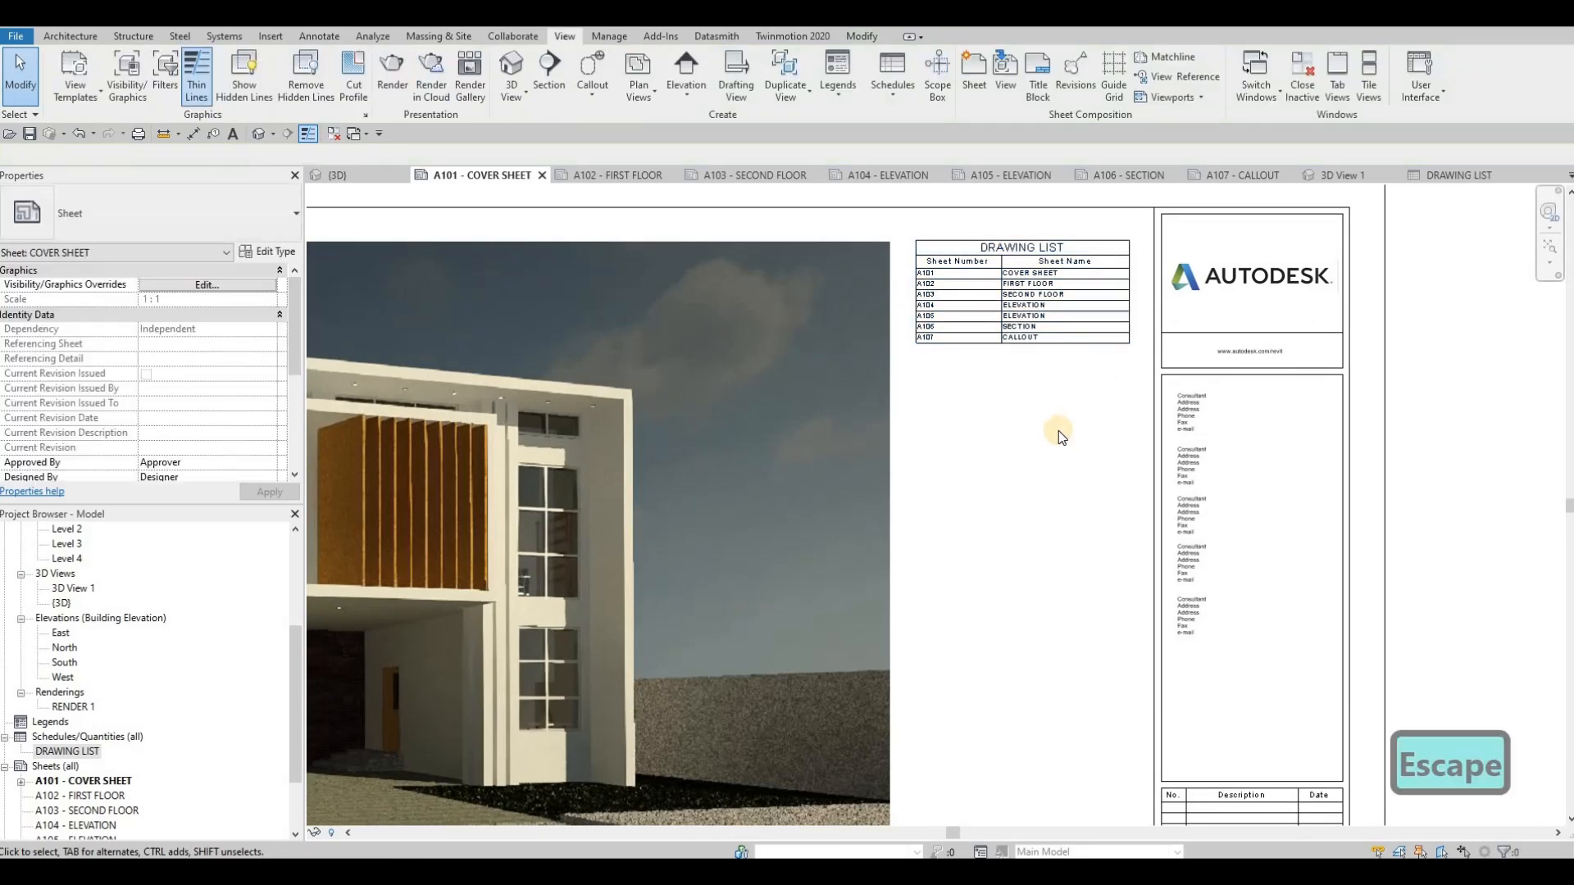
Step: Save the project with the composed cover sheet
{"action": "scroll", "coordinate": [1102, 434], "scroll_direction": "down", "scroll_amount": 4}
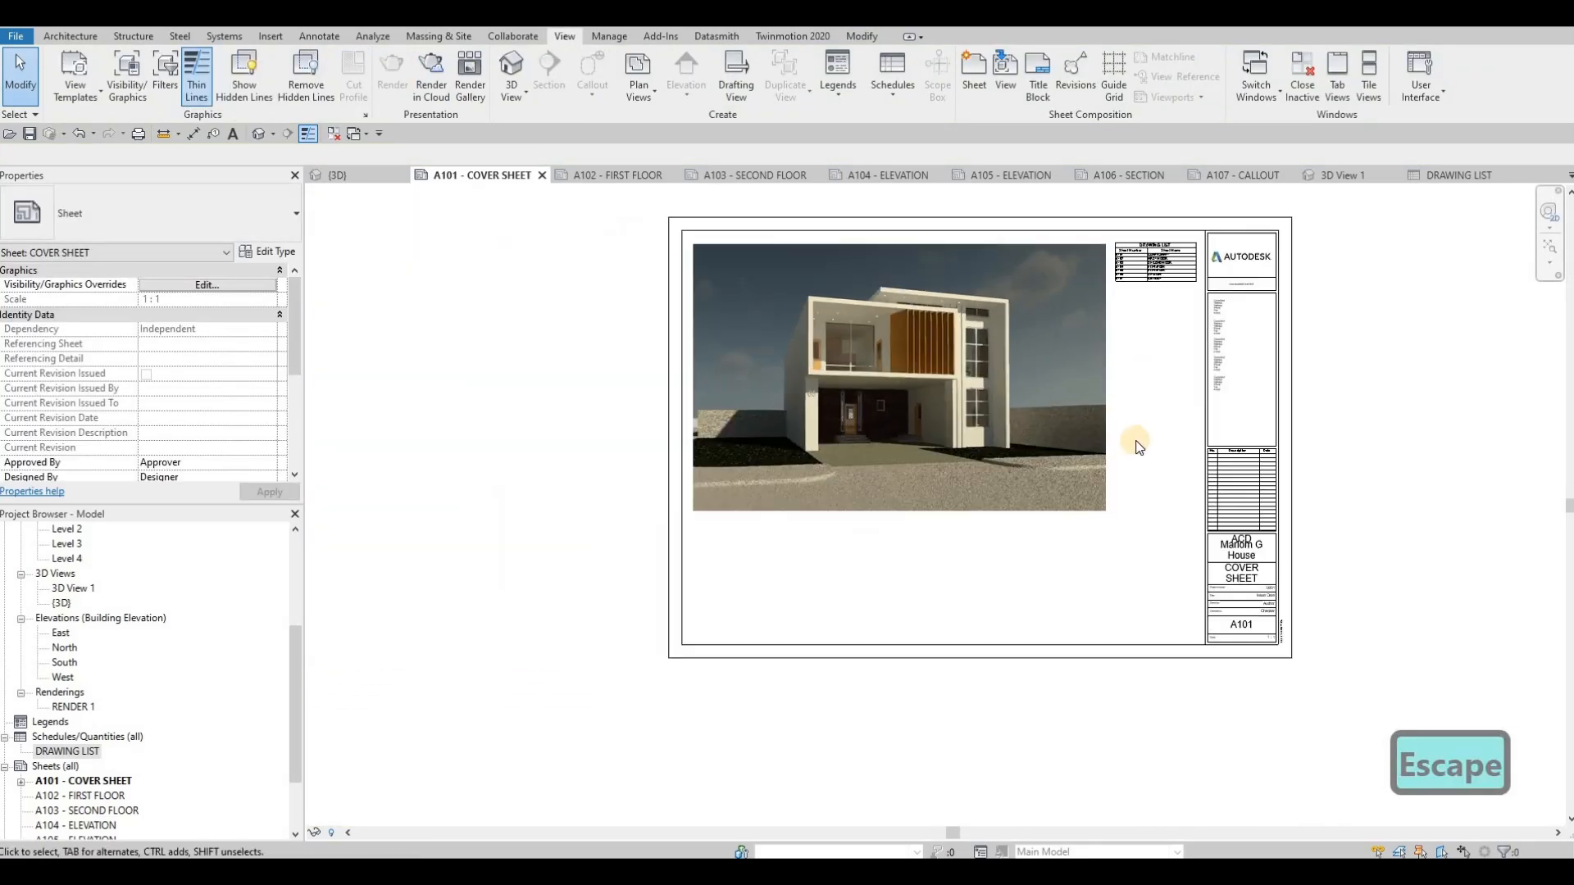
{"action": "middle_click_drag", "start_coordinate": [1132, 474], "coordinate": [1129, 505]}
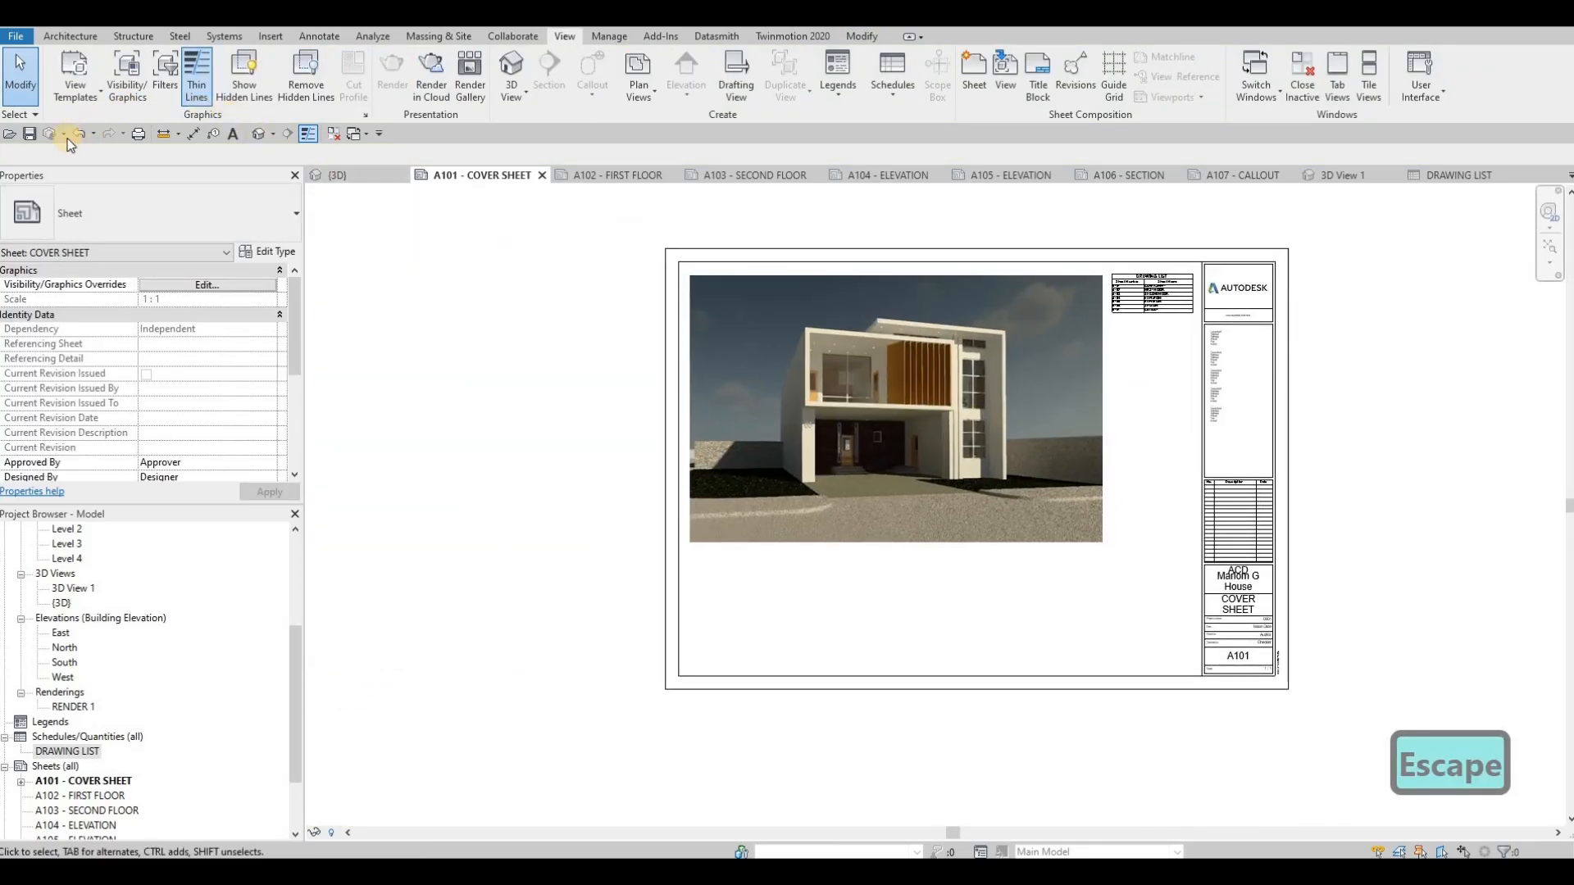
{"action": "left_click", "coordinate": [31, 132]}
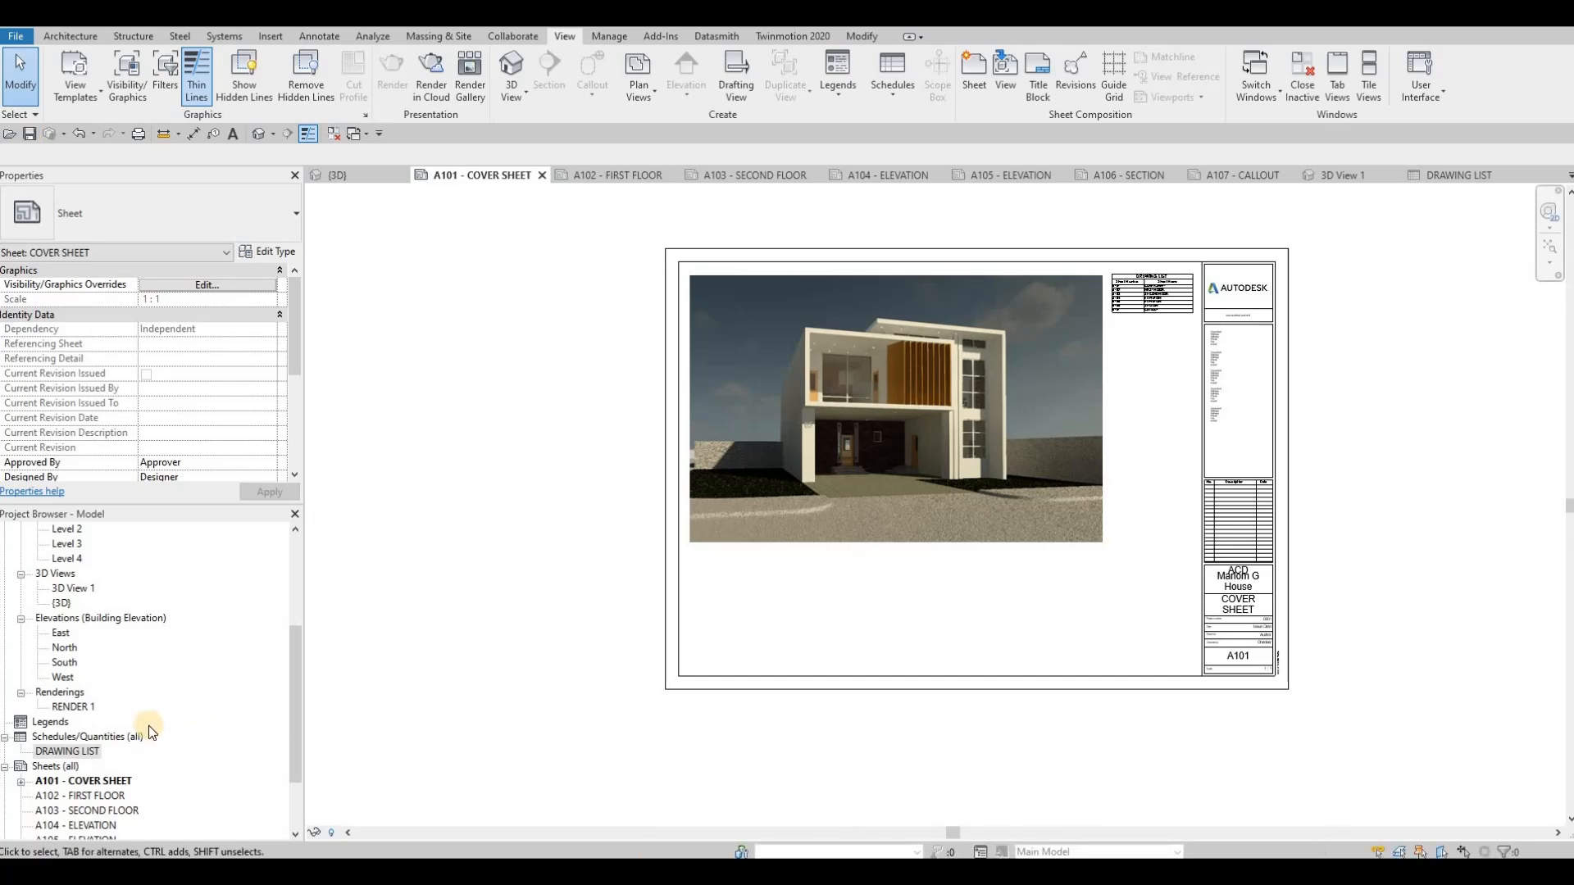
Step: Open sheet A102 - FIRST FLOOR and collapse the Ceiling Plans and 3D Views groups in the project's view list
{"action": "double_click", "coordinate": [99, 797]}
{"action": "scroll", "coordinate": [77, 668], "scroll_direction": "up", "scroll_amount": 4}
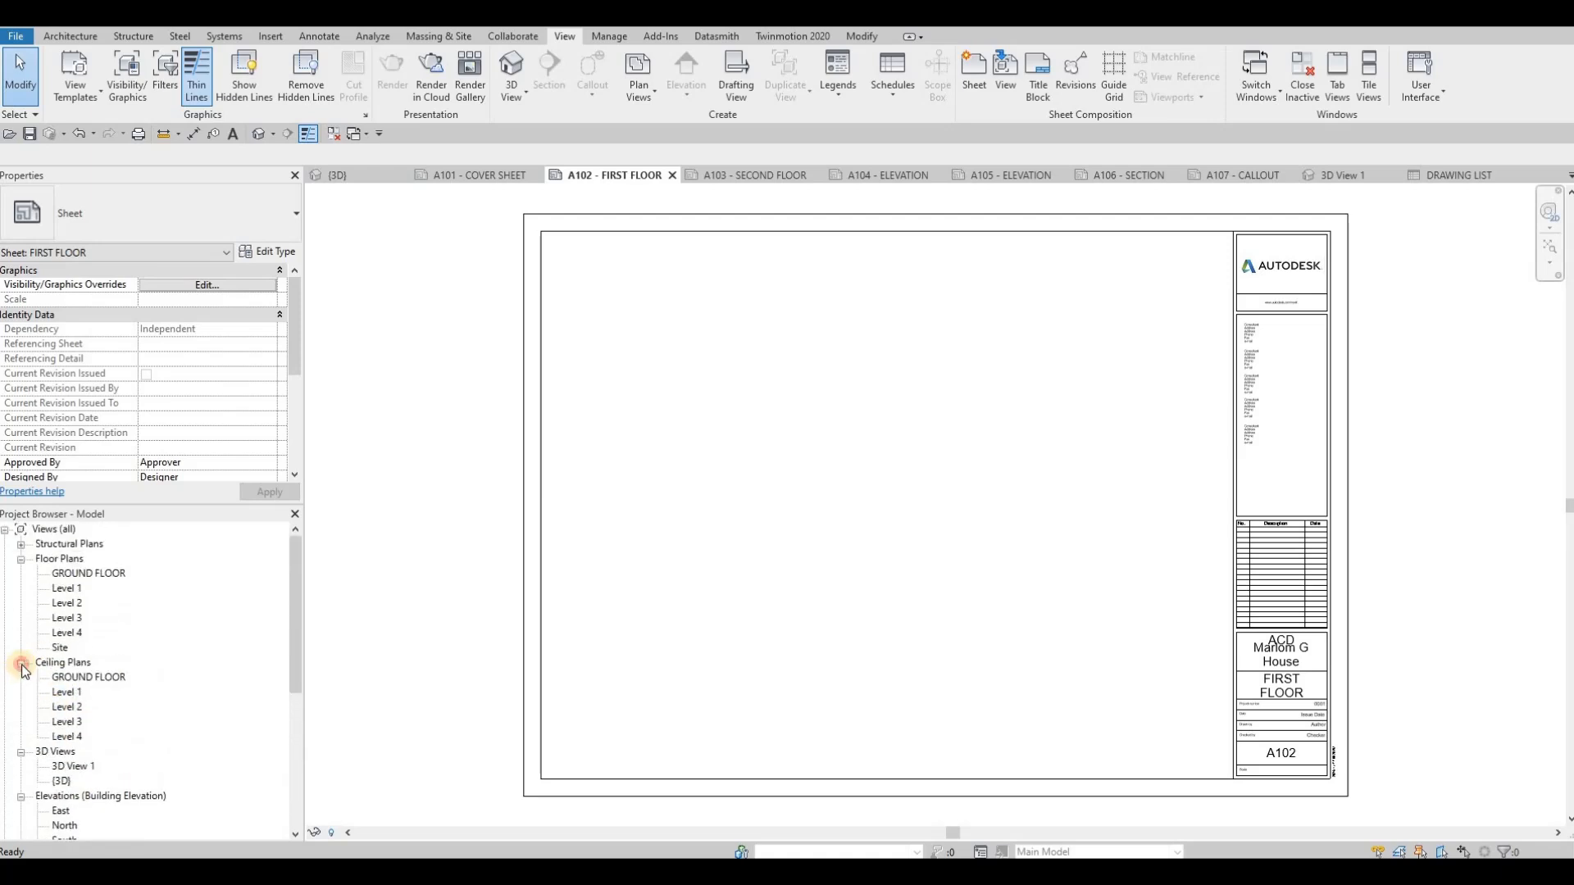
{"action": "left_click", "coordinate": [21, 663]}
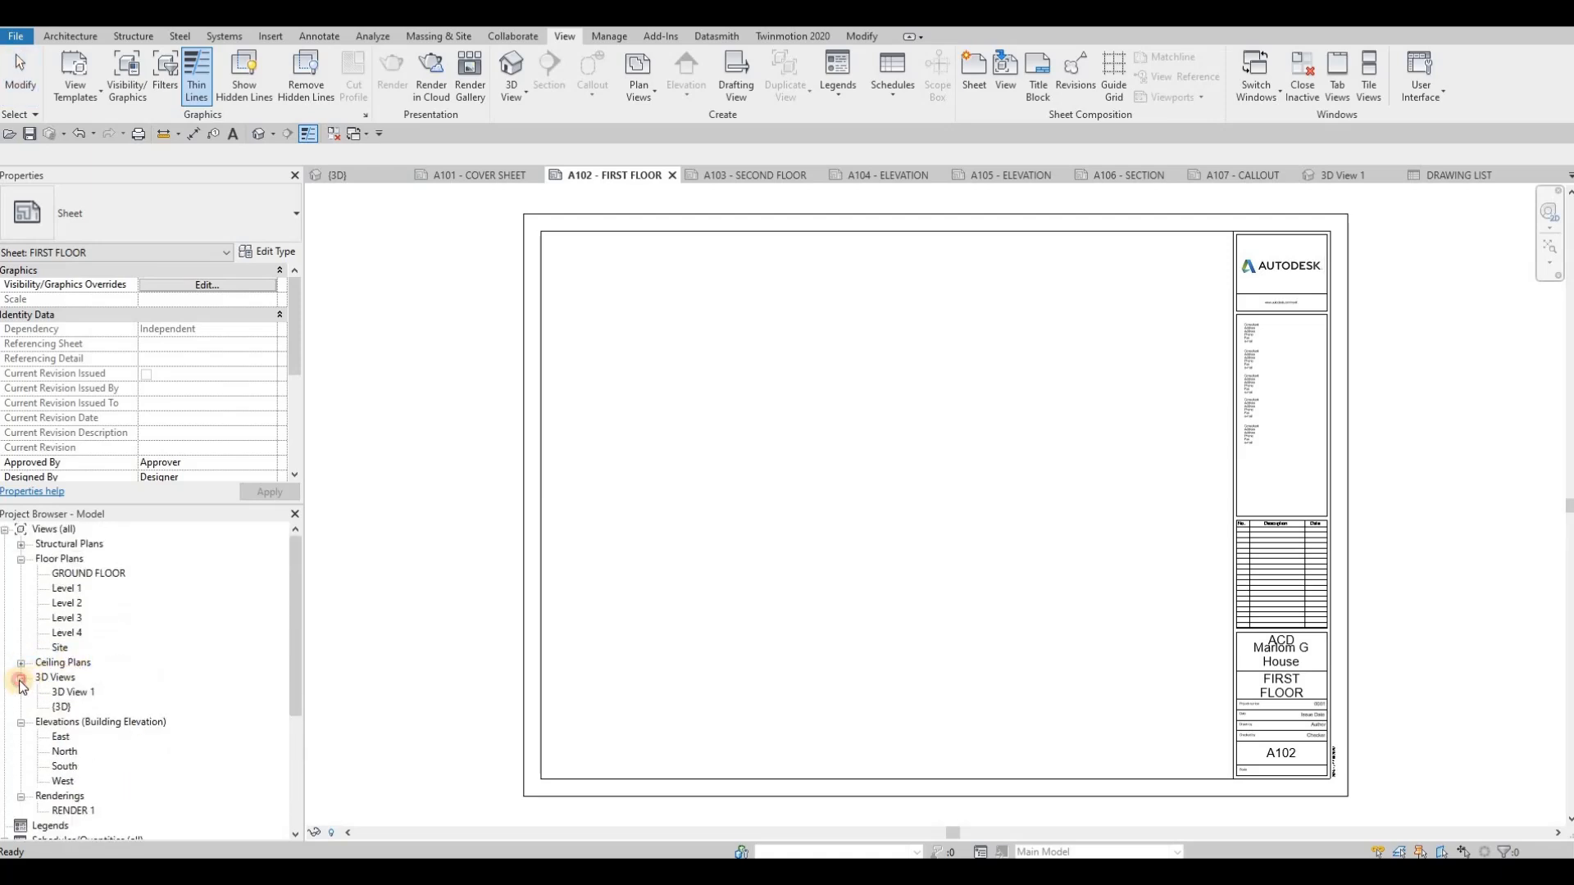
{"action": "left_click", "coordinate": [21, 678]}
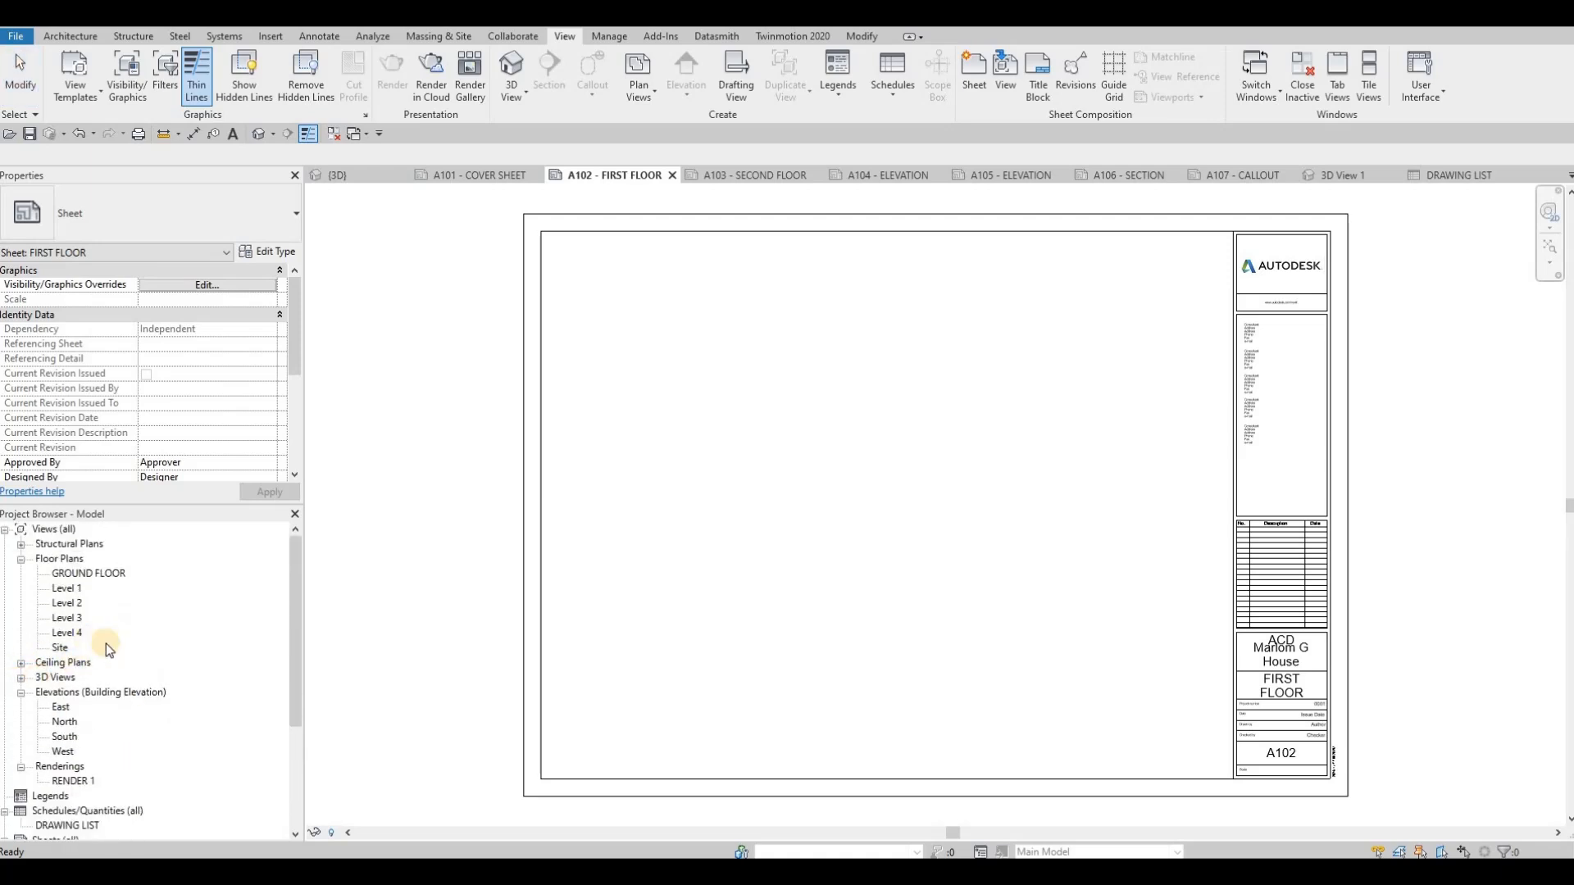
Step: Try placing the uncropped Level 1 floor plan on sheet A102, and delete its viewport from the sheet
{"action": "left_click", "coordinate": [67, 589]}
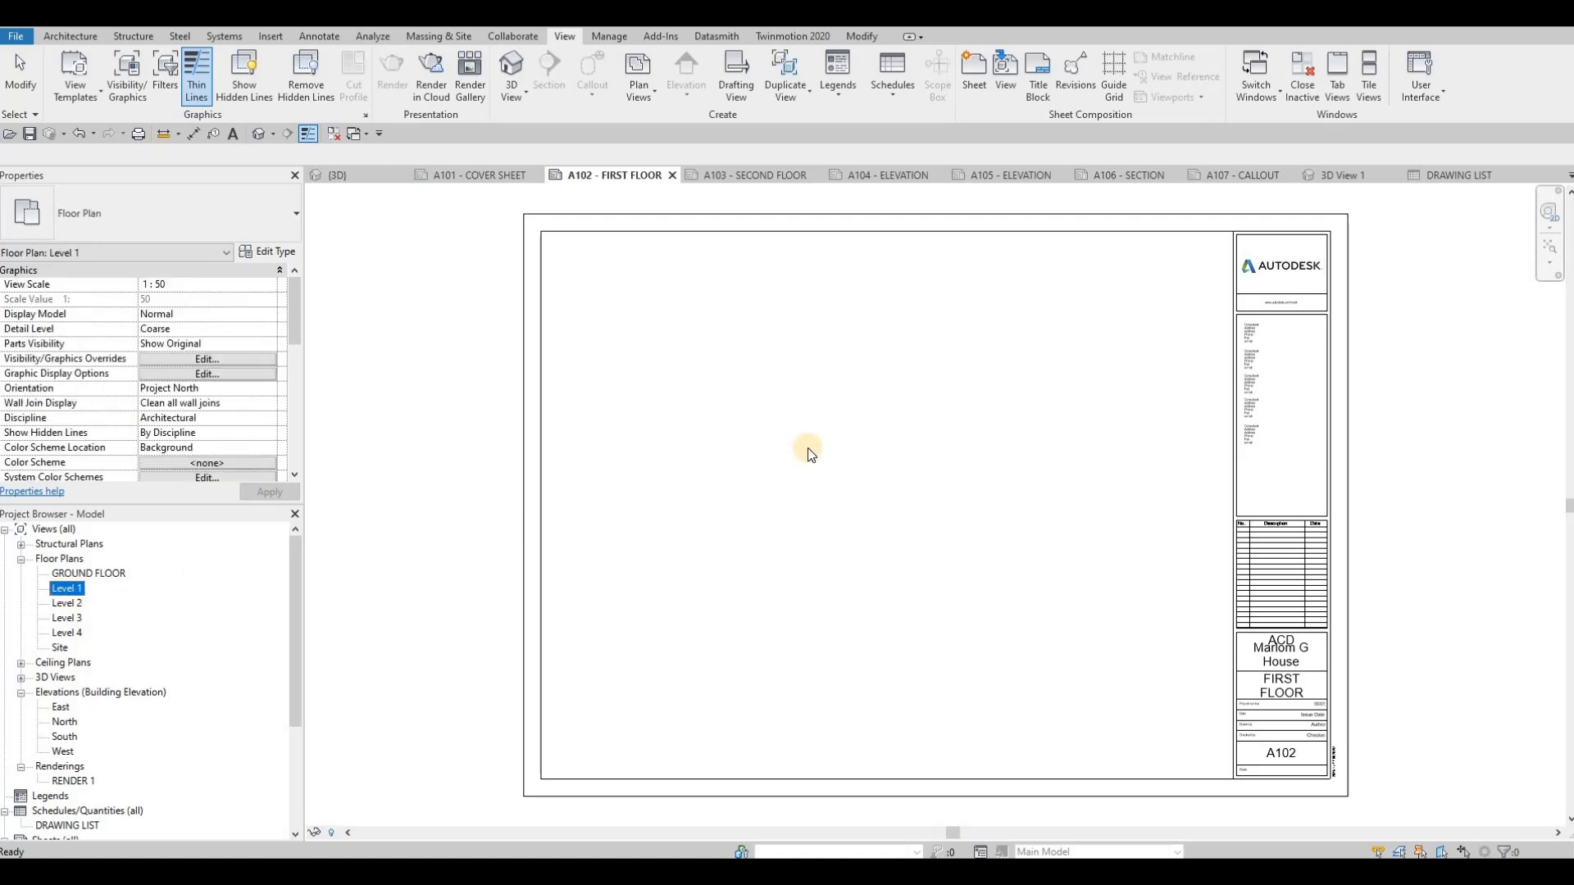
{"action": "left_click_drag", "start_coordinate": [808, 453], "coordinate": [808, 453]}
{"action": "scroll", "coordinate": [812, 455], "scroll_direction": "down", "scroll_amount": 4}
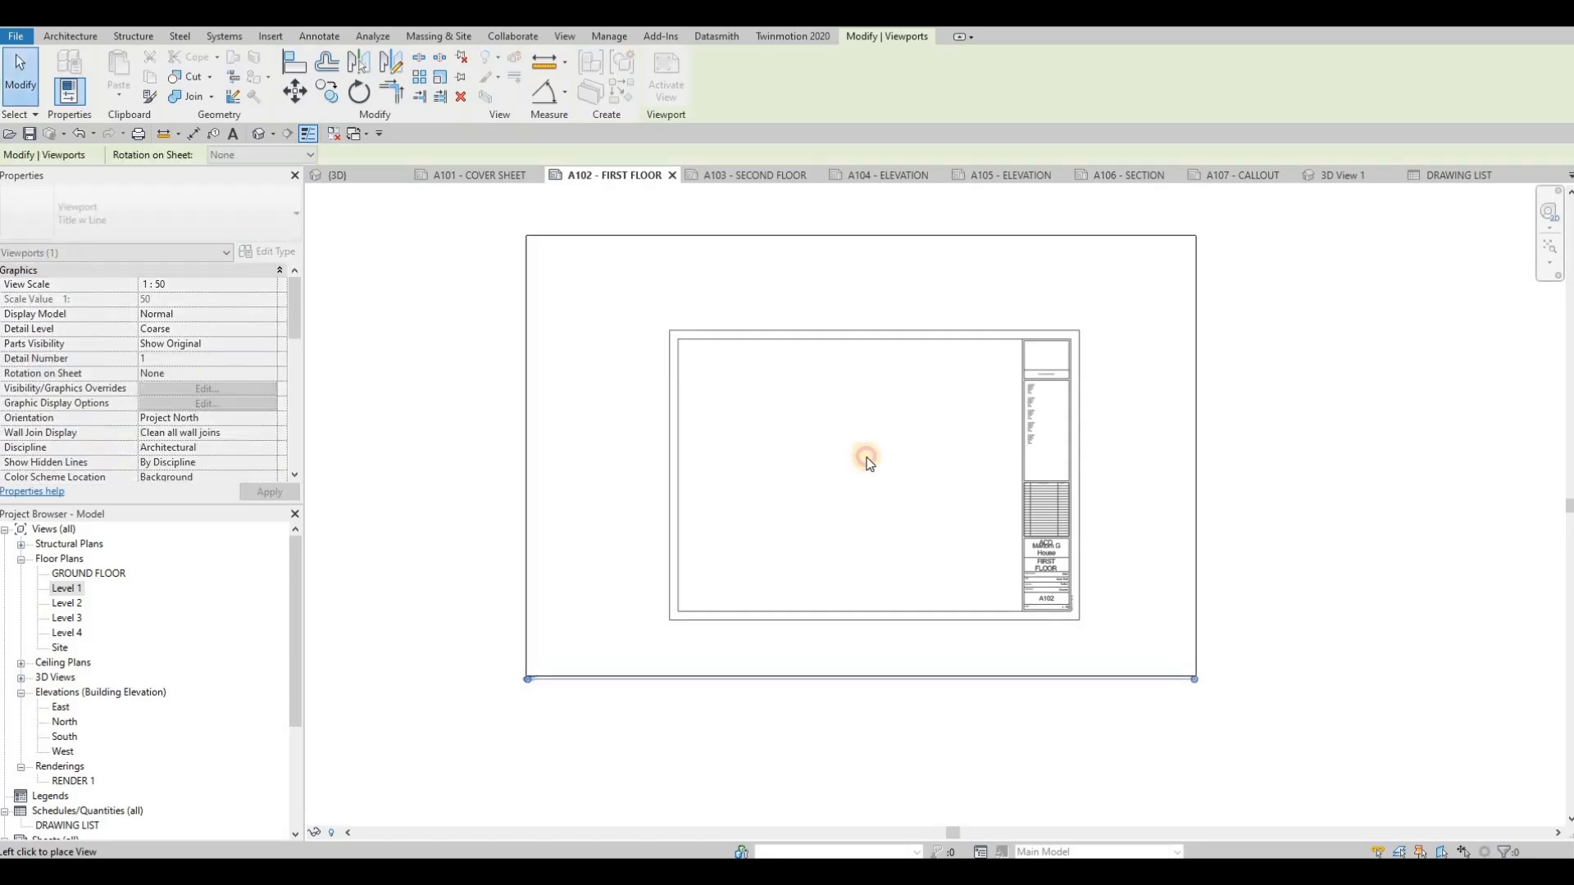
{"action": "left_click", "coordinate": [869, 464]}
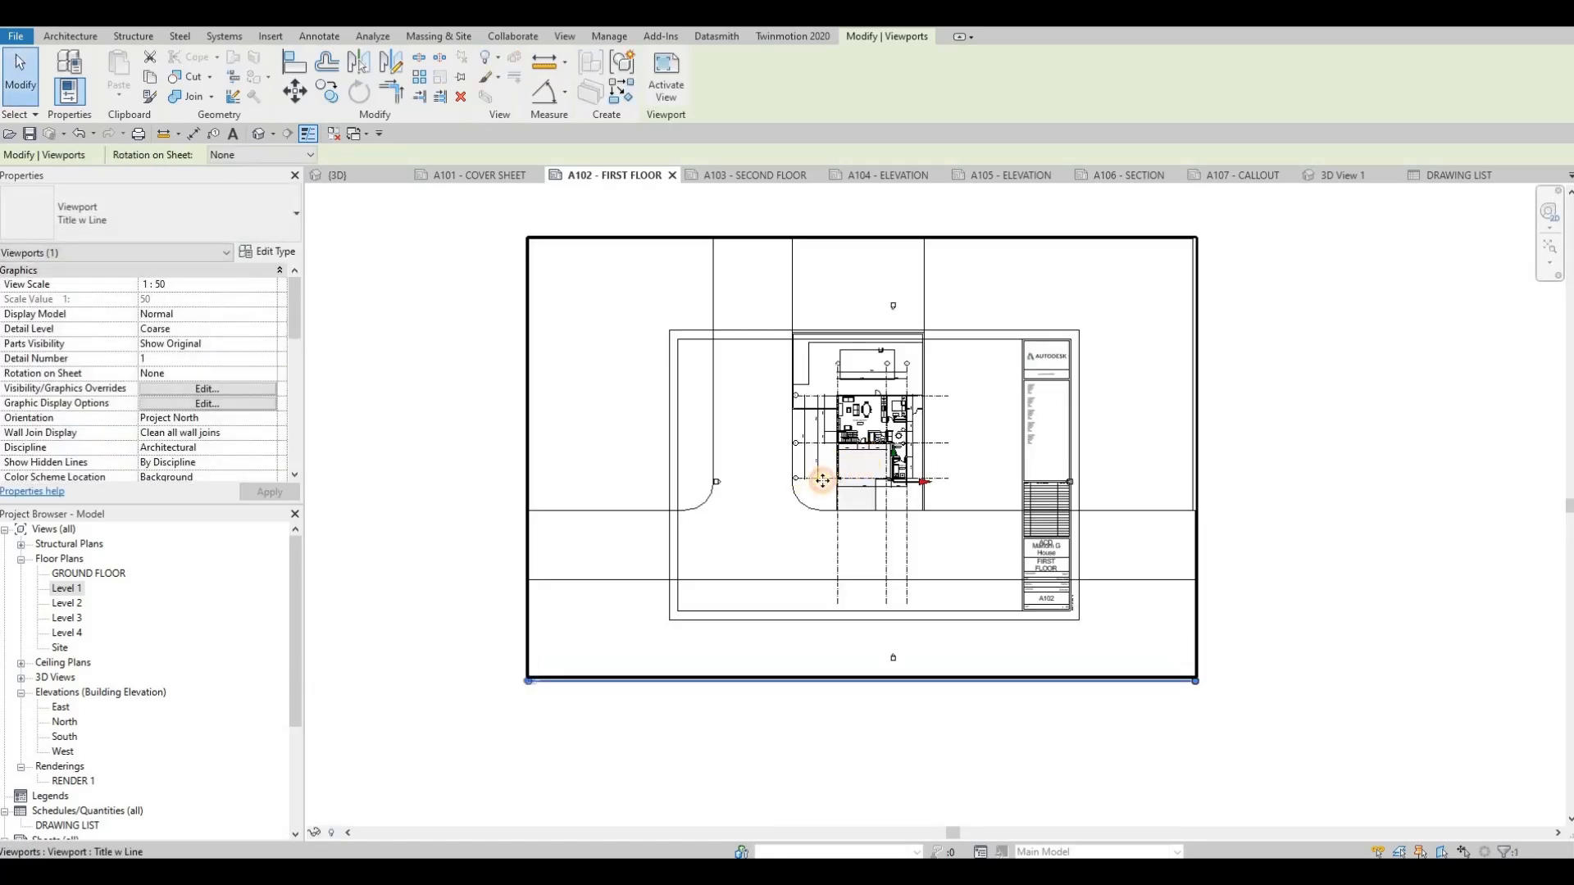
{"action": "left_click_drag", "start_coordinate": [890, 454], "coordinate": [822, 480]}
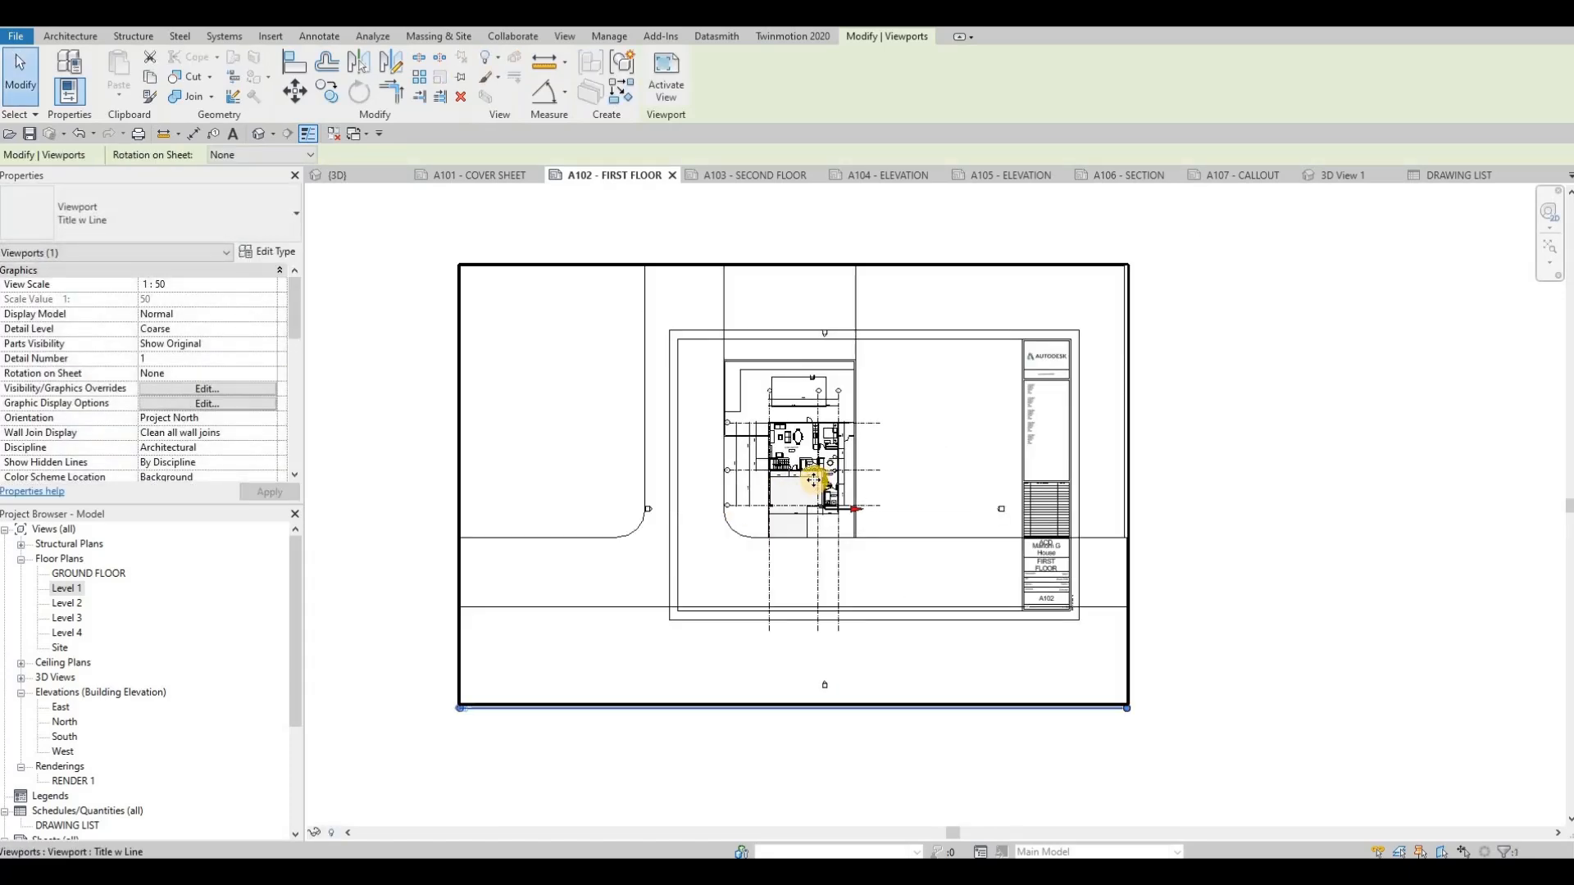
{"action": "scroll", "coordinate": [814, 481], "scroll_direction": "up", "scroll_amount": 3}
{"action": "scroll", "coordinate": [820, 484], "scroll_direction": "down", "scroll_amount": 3}
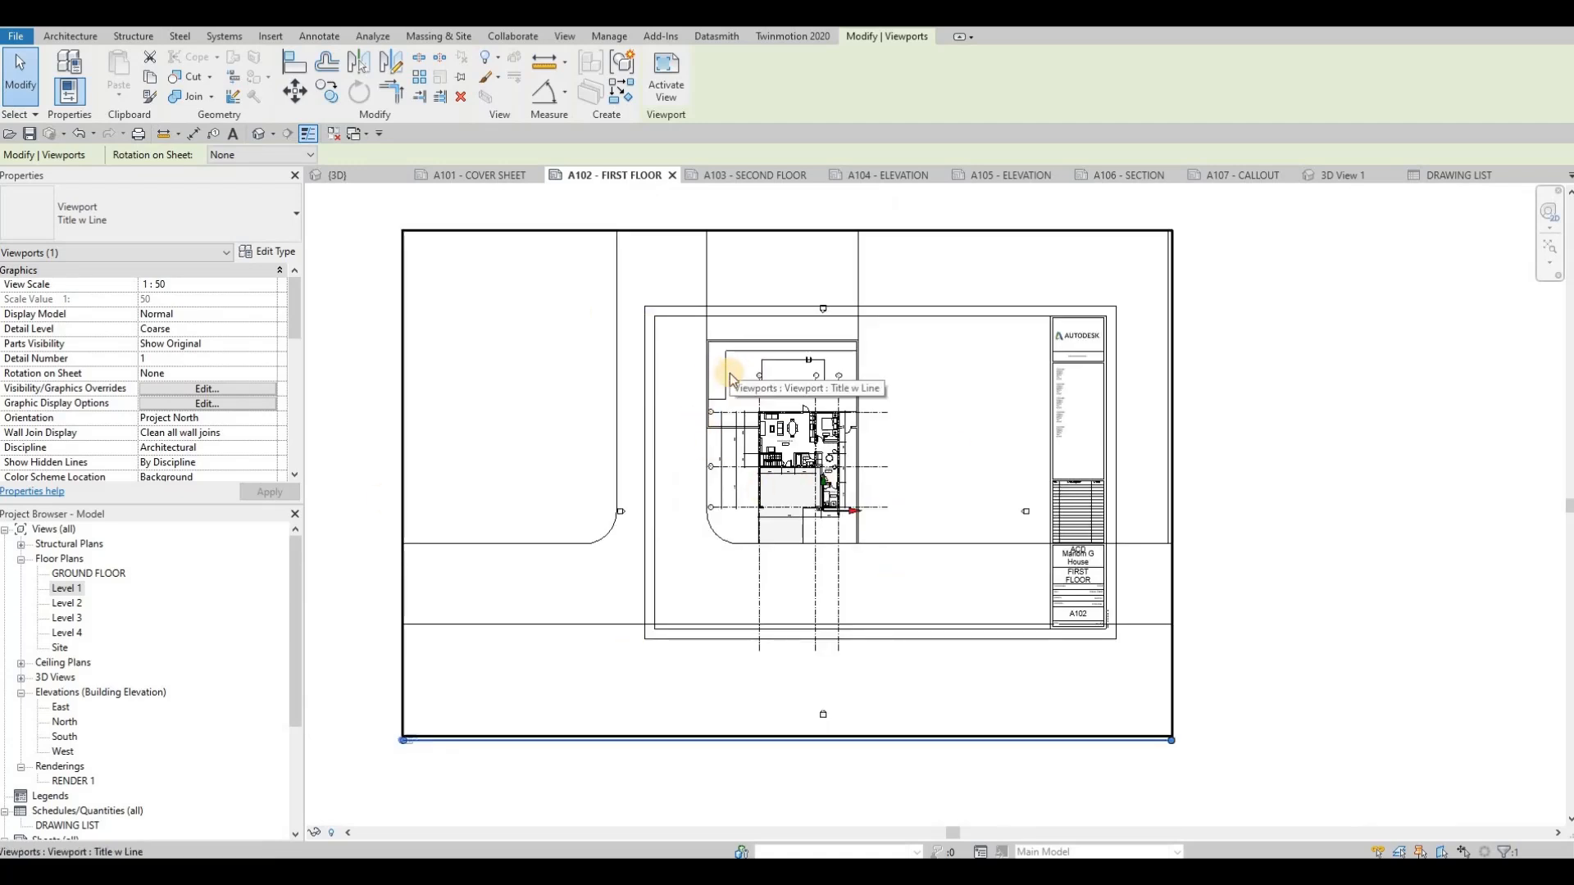
{"action": "key", "text": "Delete"}
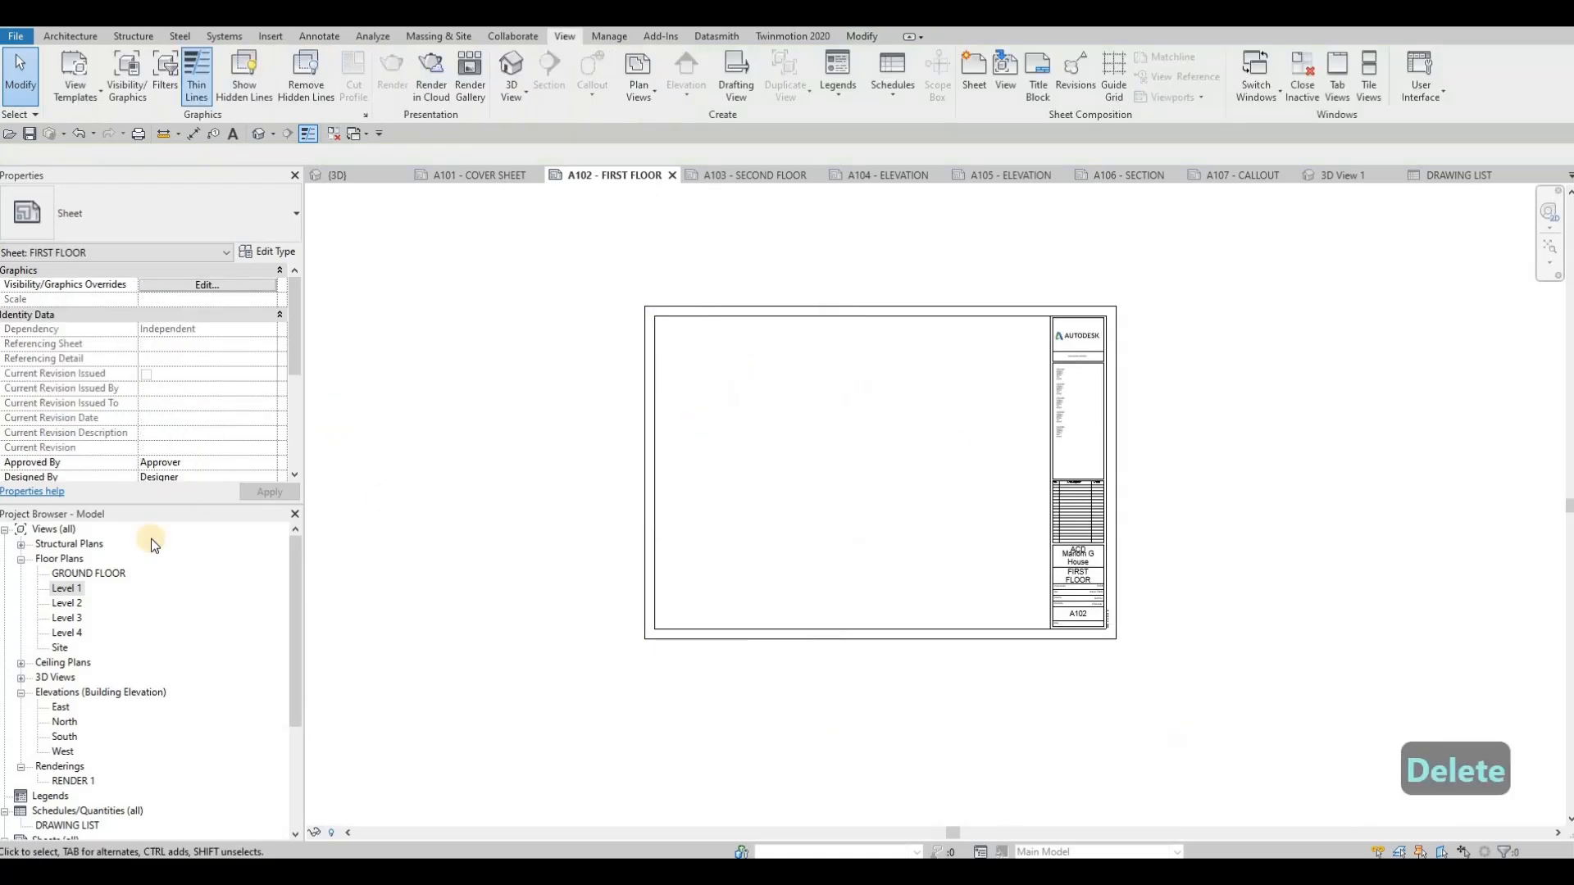
Step: Open the Level 1 floor plan and set its view scale to 1:100
{"action": "double_click", "coordinate": [56, 589]}
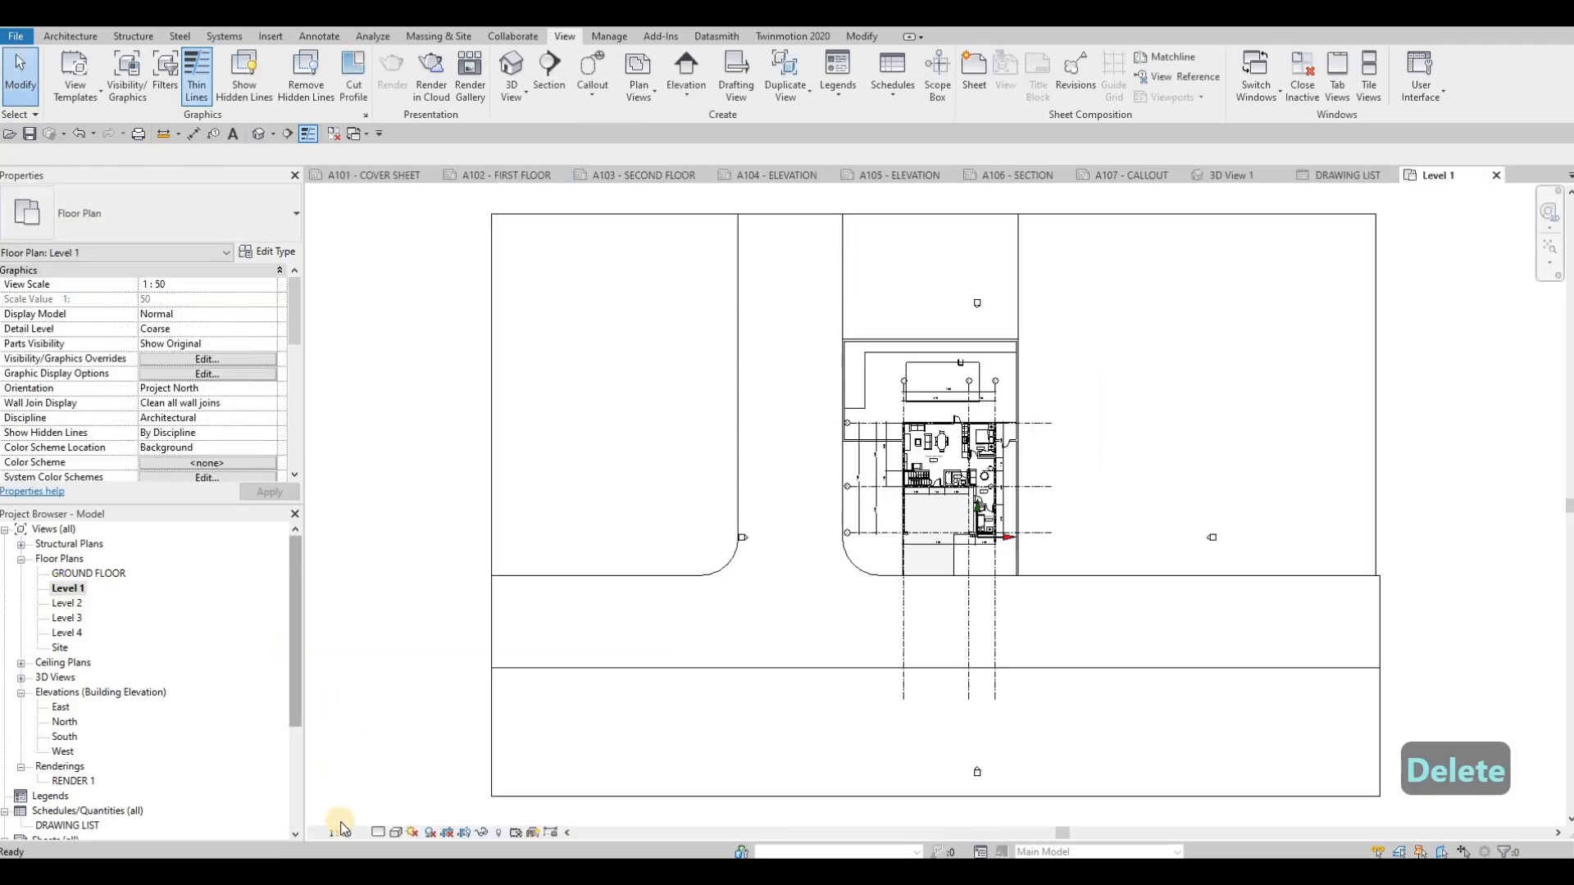
{"action": "left_click", "coordinate": [341, 833]}
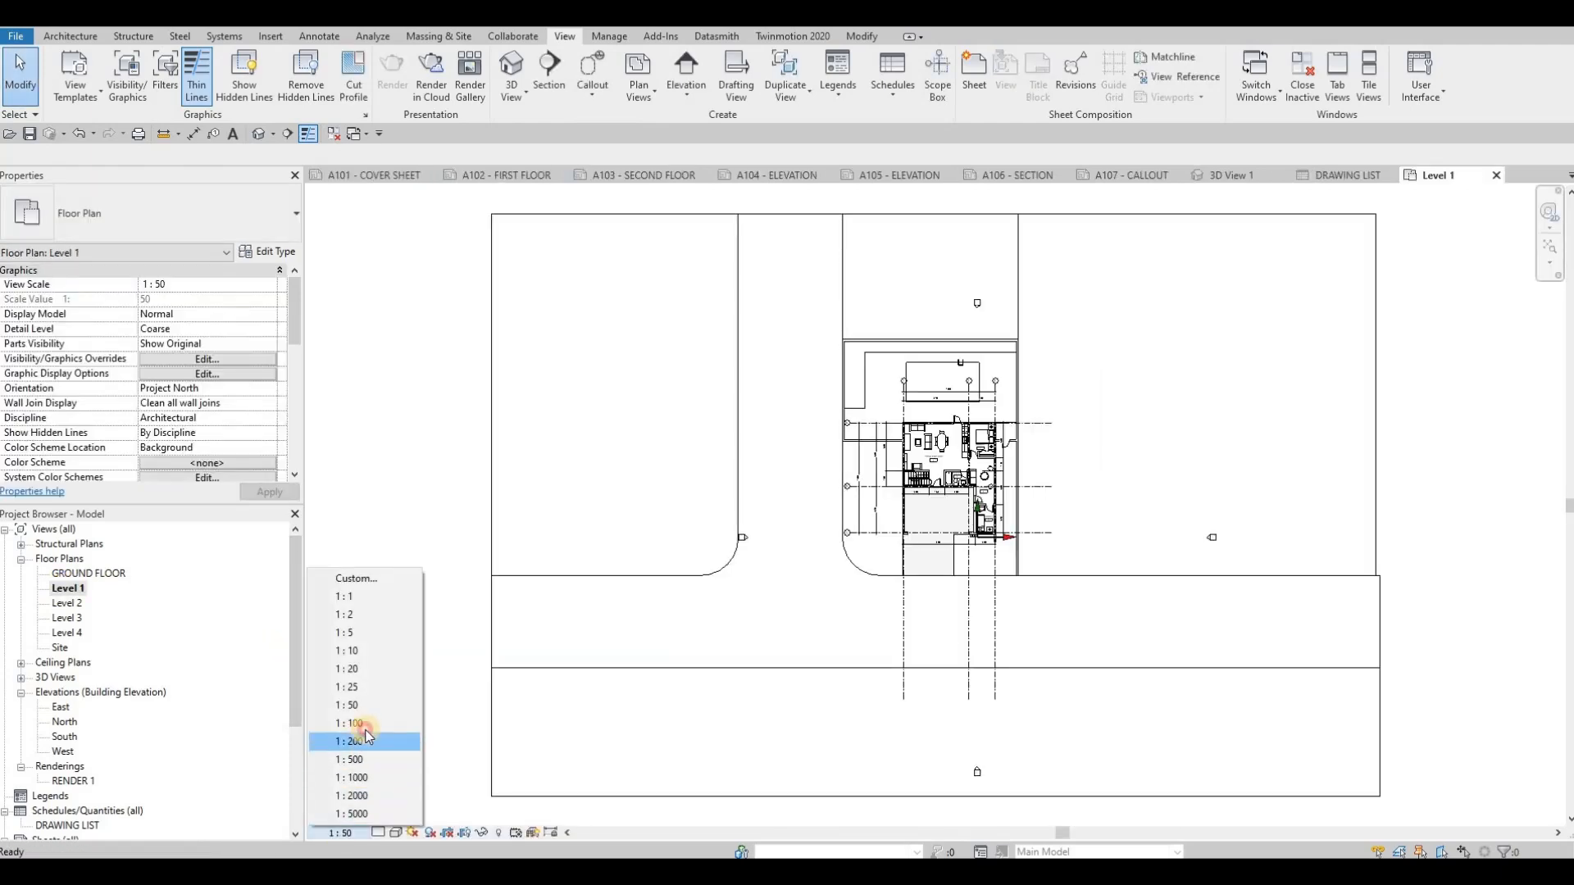
{"action": "left_click", "coordinate": [353, 723]}
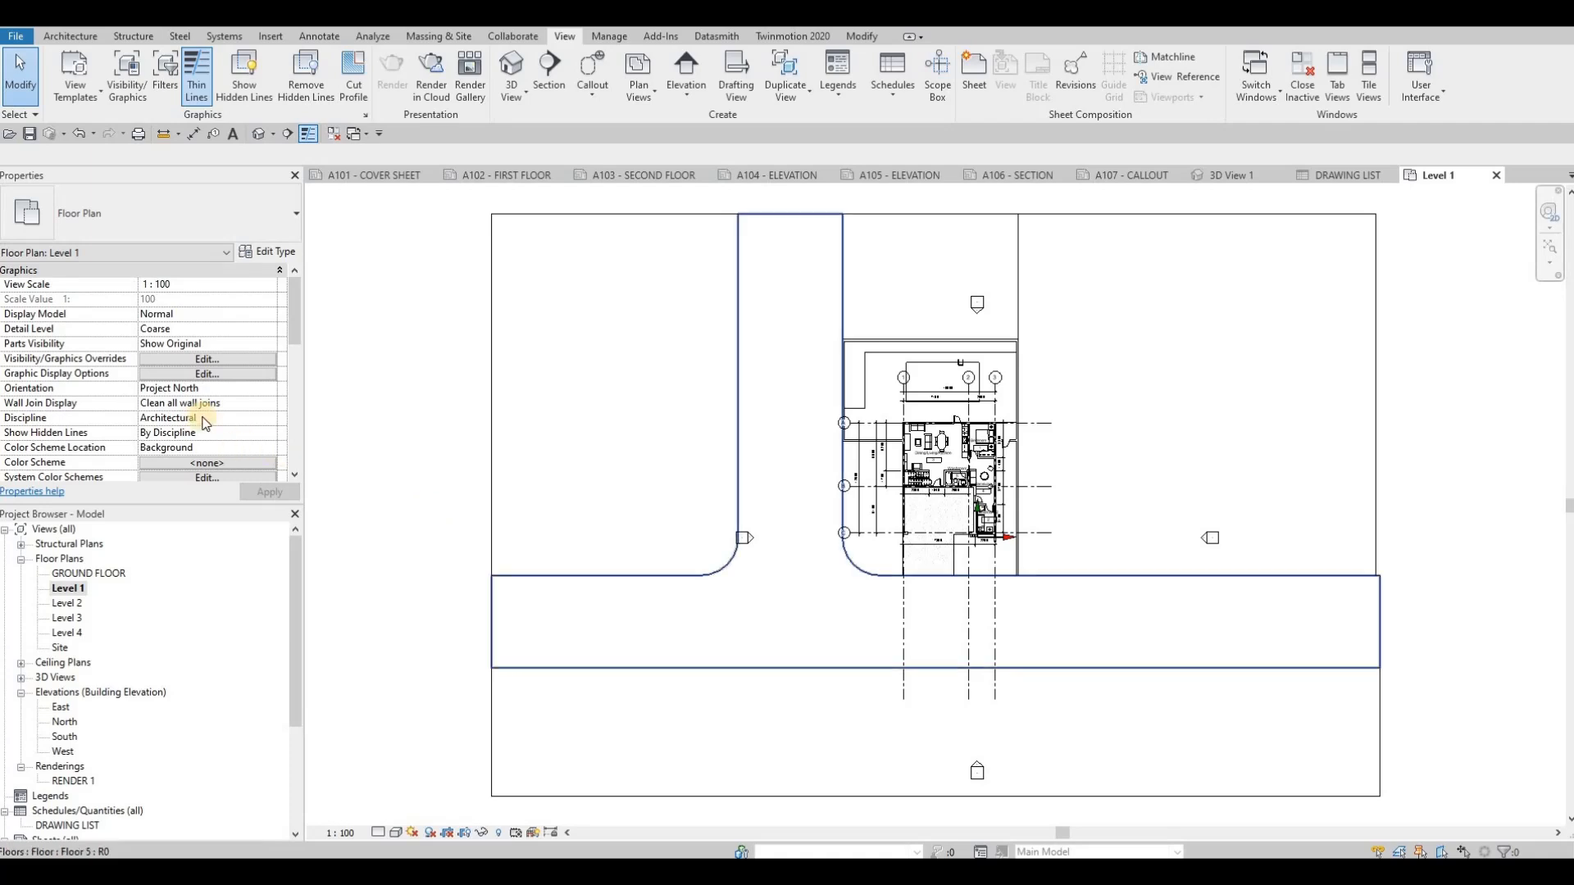
Step: Enable Crop View, Crop Region Visible and Annotation Crop for the Level 1 floor plan and apply the changes
{"action": "scroll", "coordinate": [145, 402], "scroll_direction": "down", "scroll_amount": 5}
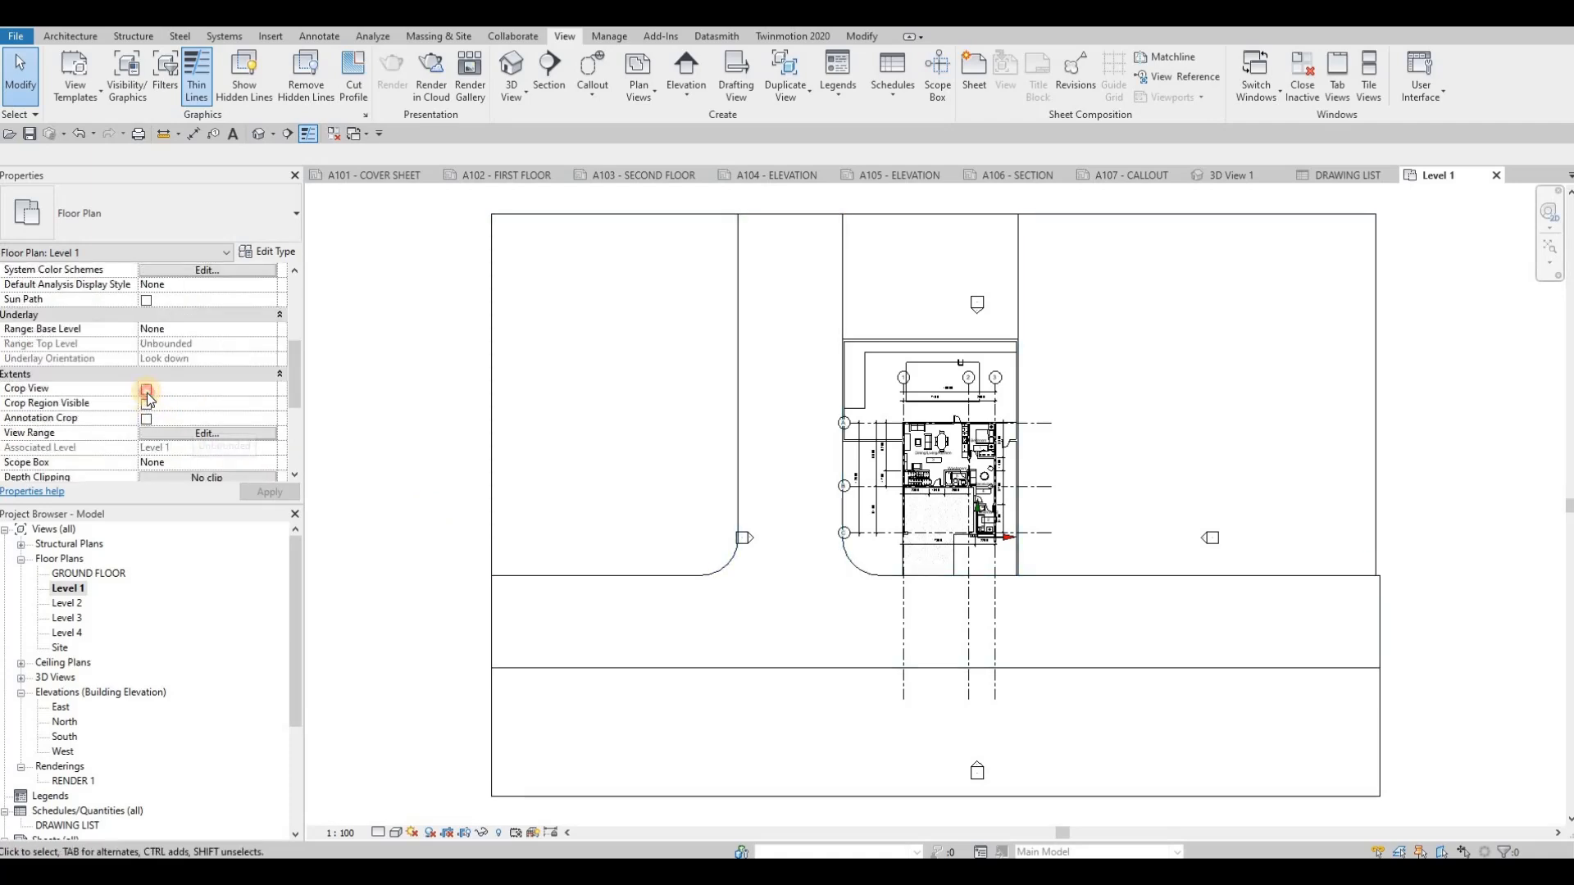
{"action": "left_click", "coordinate": [146, 391]}
{"action": "left_click", "coordinate": [146, 403]}
{"action": "left_click", "coordinate": [146, 417]}
{"action": "left_click", "coordinate": [249, 497]}
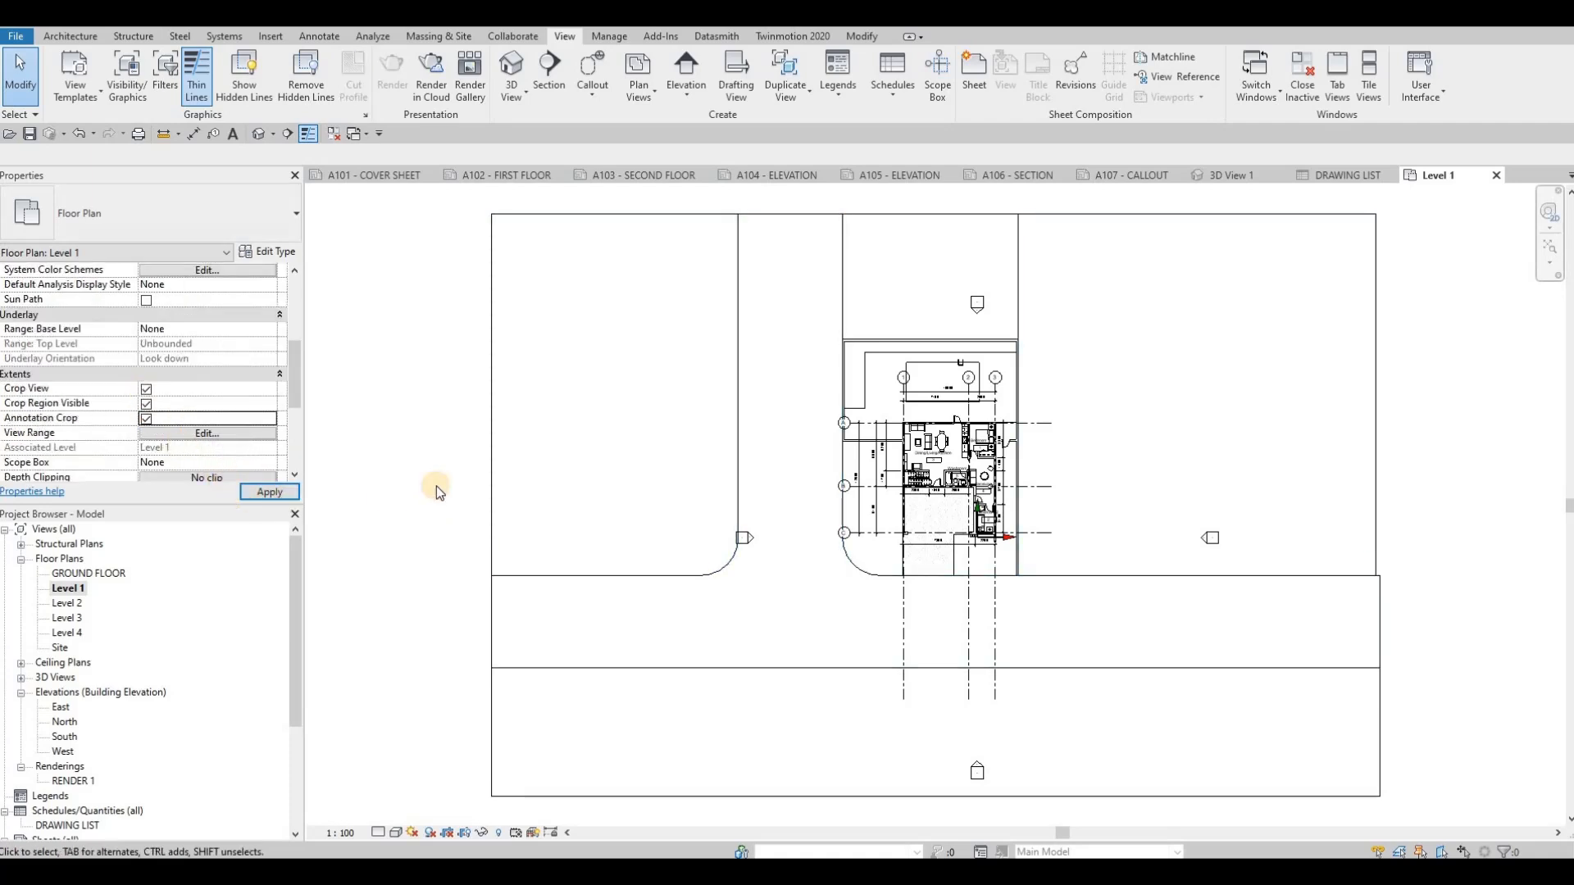
Step: Tighten all sides of the Level 1 crop region around the house and its surrounding plot
{"action": "scroll", "coordinate": [492, 464], "scroll_direction": "down", "scroll_amount": 3}
{"action": "left_click", "coordinate": [482, 461]}
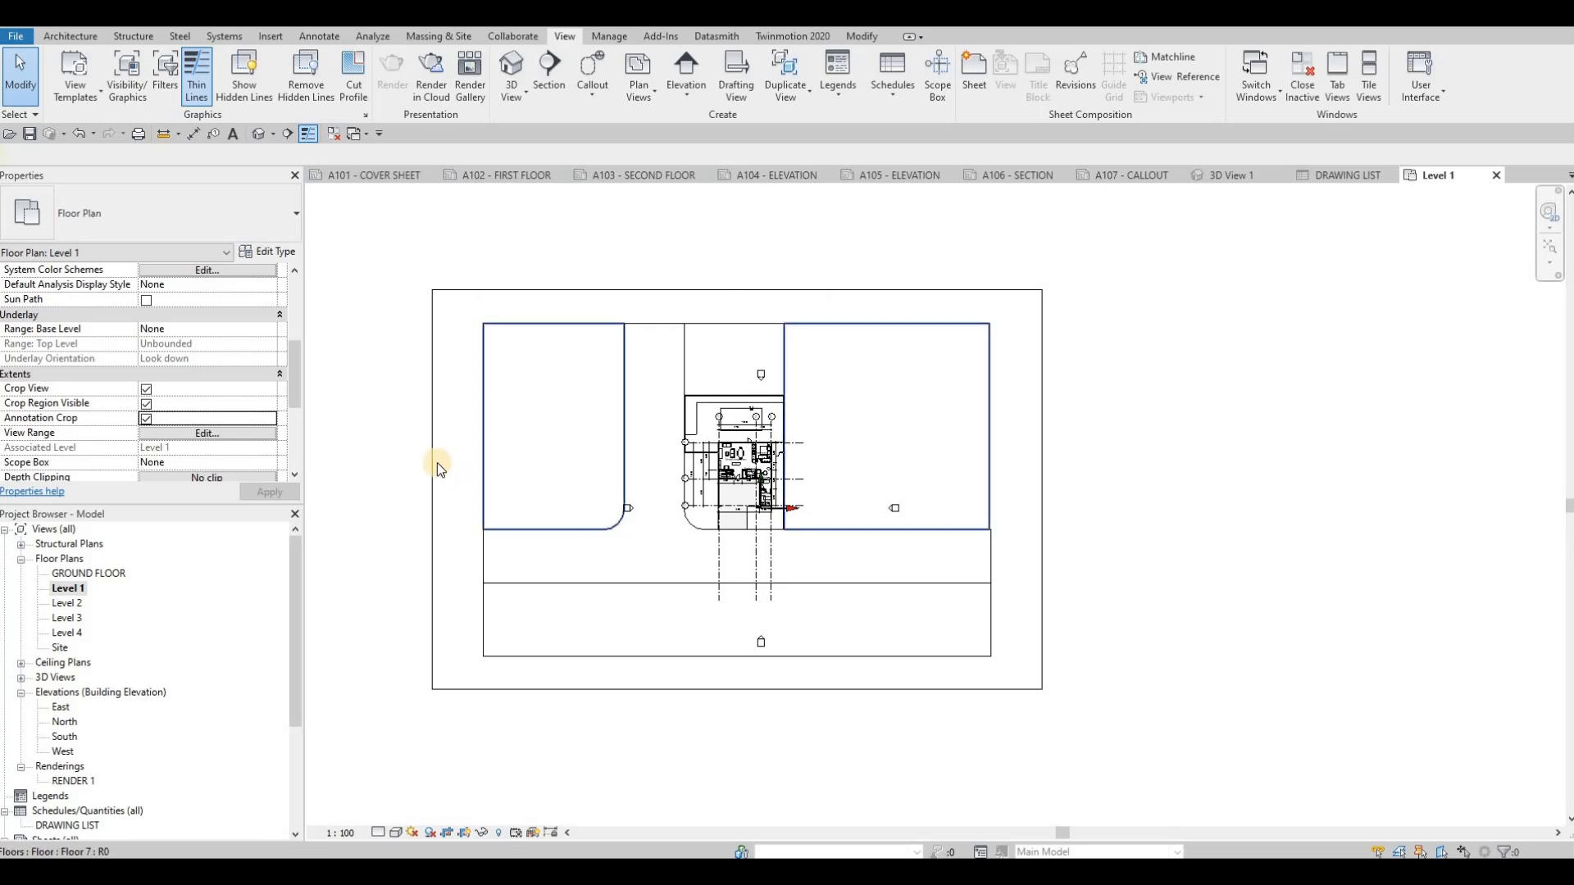
{"action": "key", "text": "Escape"}
{"action": "left_click", "coordinate": [433, 489]}
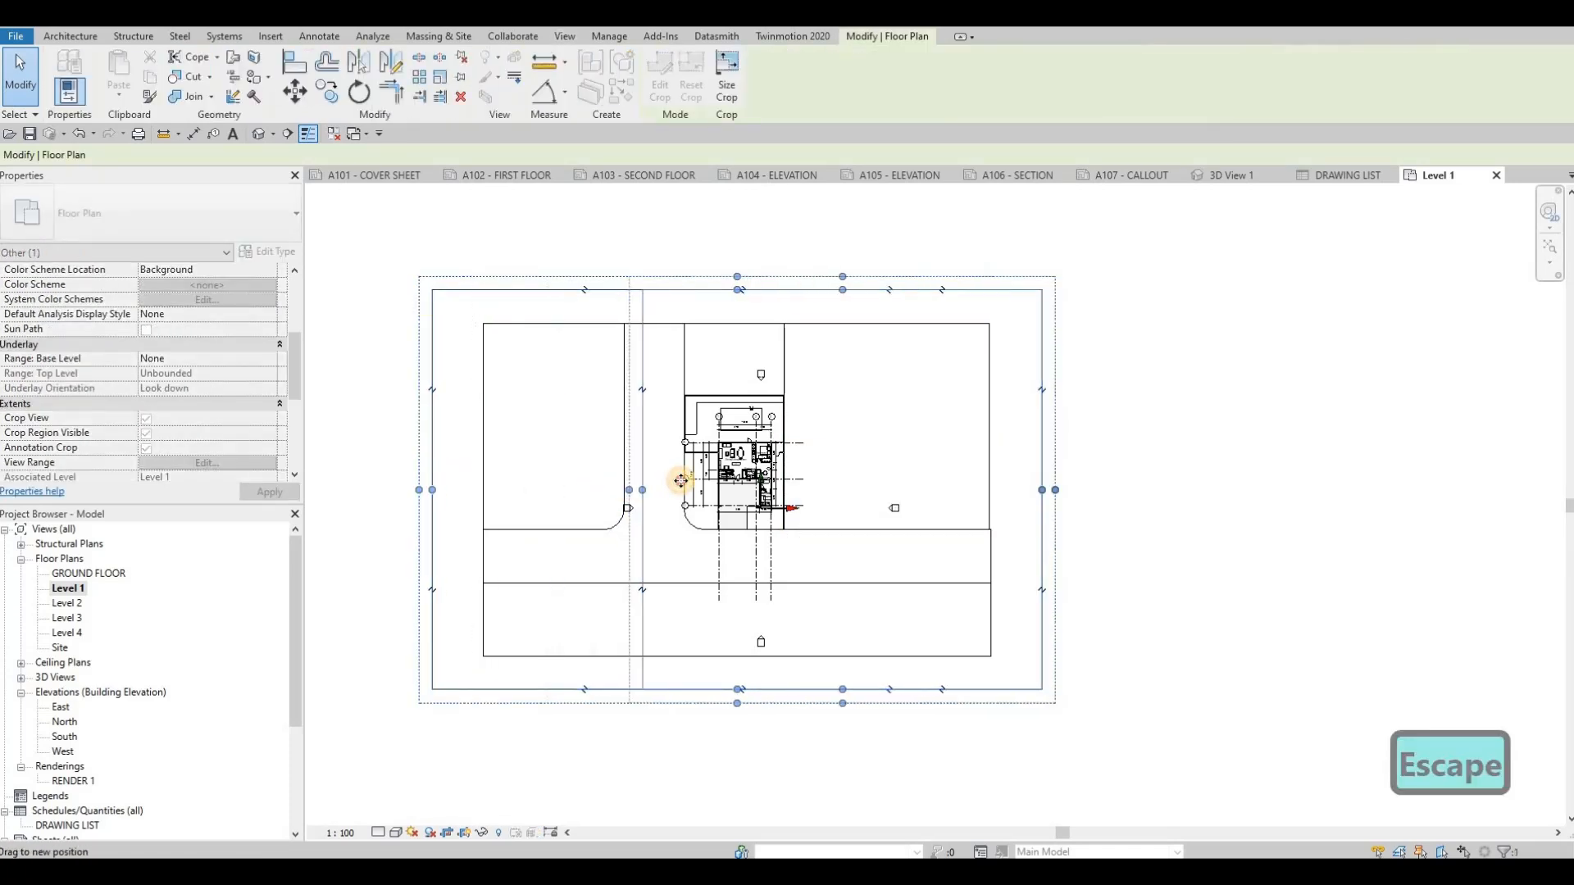
{"action": "left_click_drag", "start_coordinate": [1042, 489], "coordinate": [735, 672]}
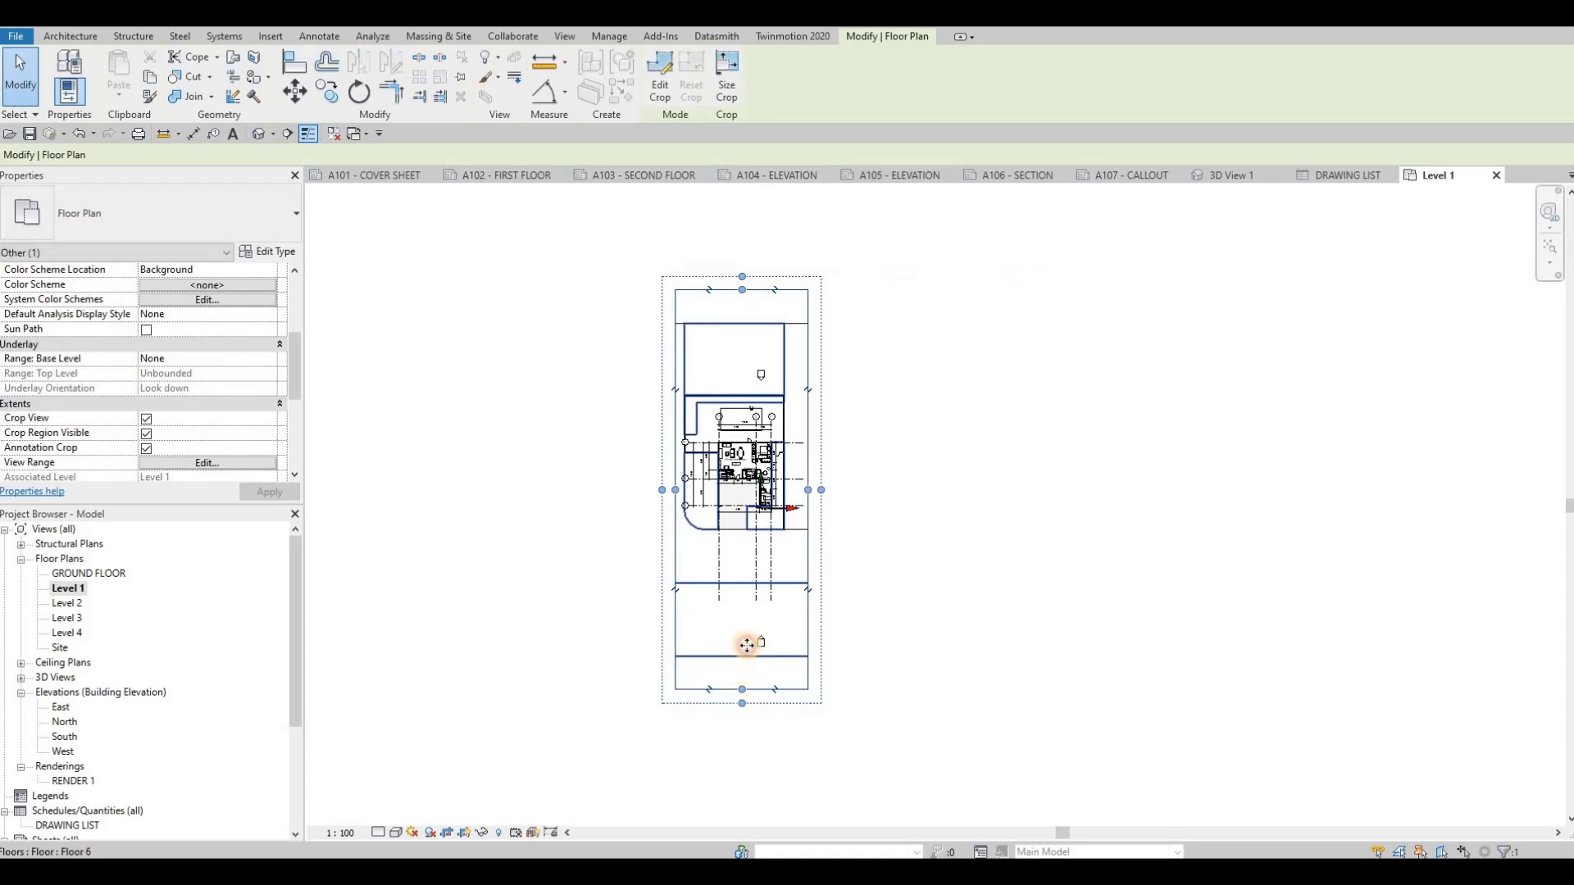
{"action": "left_click_drag", "start_coordinate": [755, 545], "coordinate": [755, 542]}
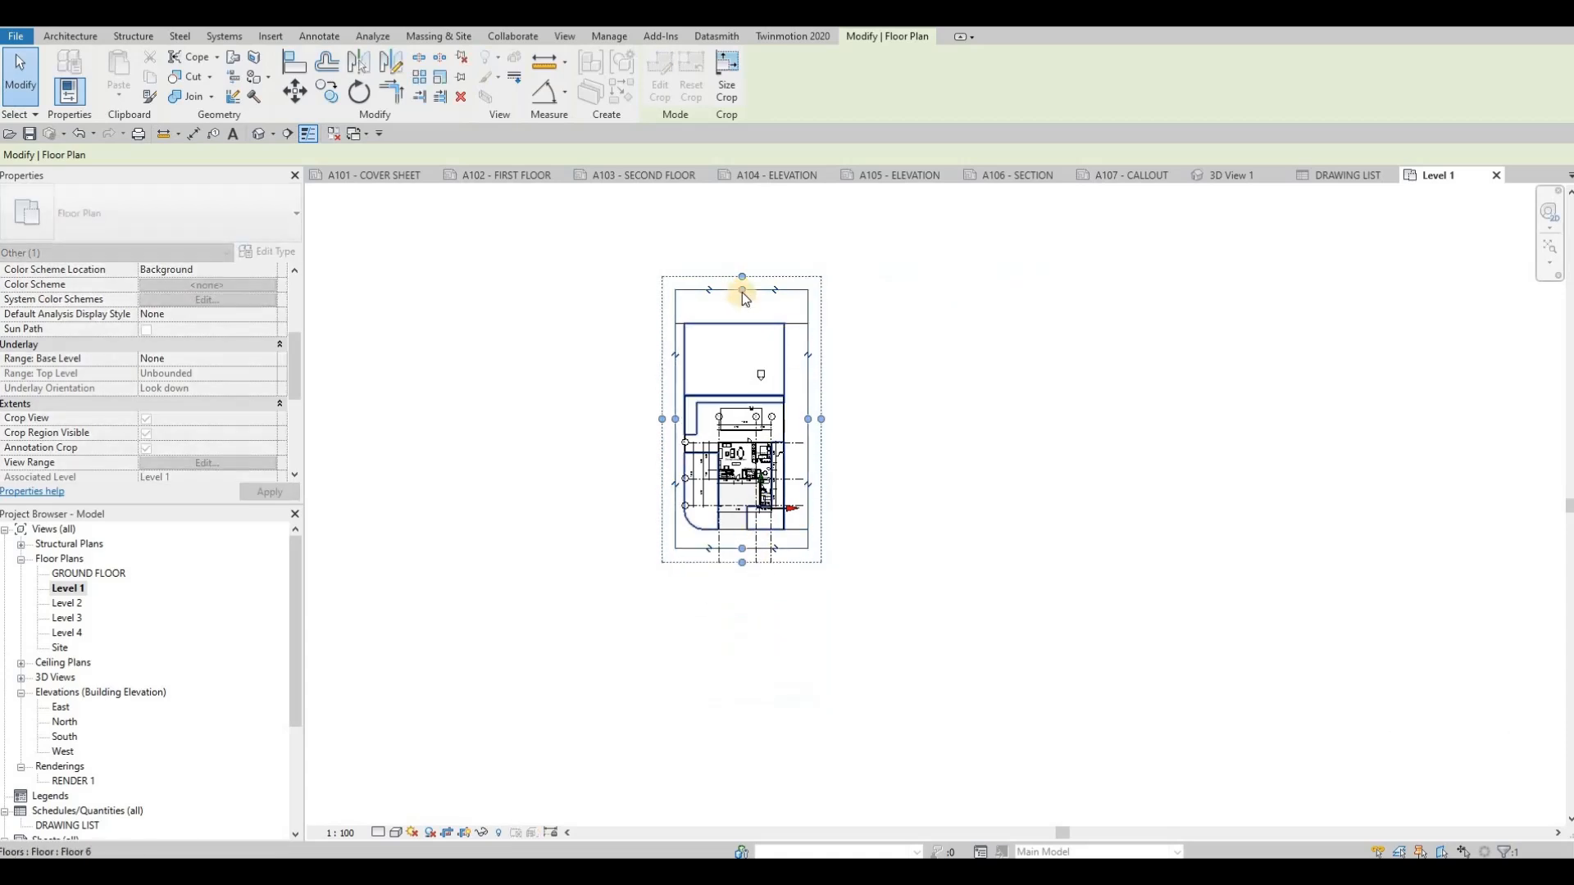
{"action": "left_click_drag", "start_coordinate": [742, 290], "coordinate": [742, 388]}
{"action": "scroll", "coordinate": [699, 413], "scroll_direction": "up", "scroll_amount": 3}
{"action": "key", "text": "Escape"}
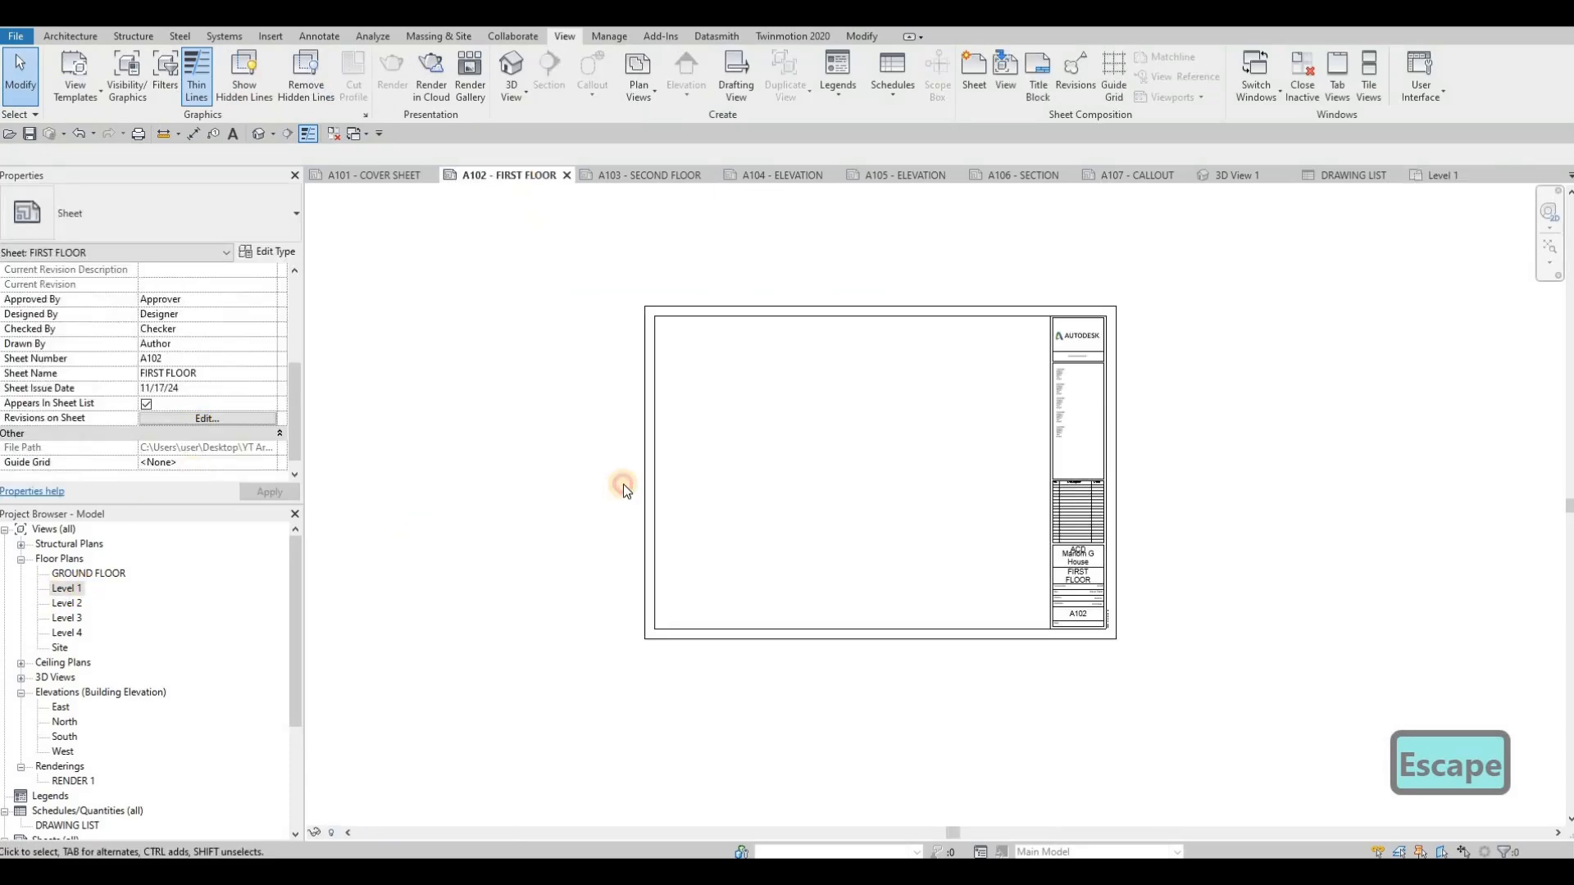
Step: Try placing the cropped 1:100 Level 1 floor plan on sheet A102, and delete its viewport
{"action": "left_click_drag", "start_coordinate": [623, 484], "coordinate": [682, 474]}
{"action": "left_click", "coordinate": [782, 424]}
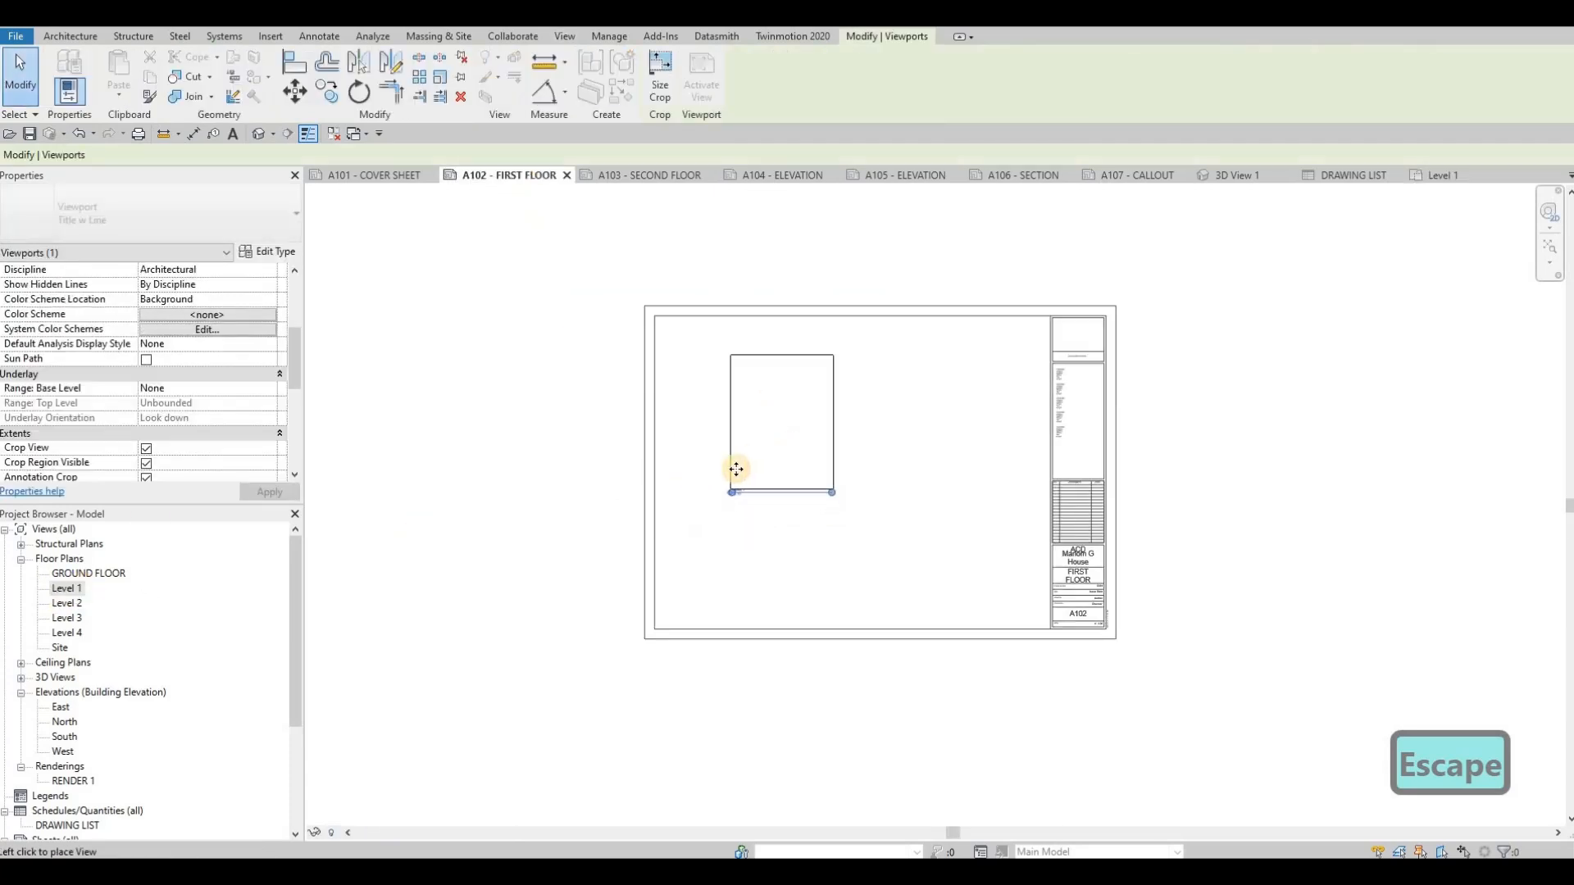
{"action": "scroll", "coordinate": [736, 469], "scroll_direction": "up", "scroll_amount": 3}
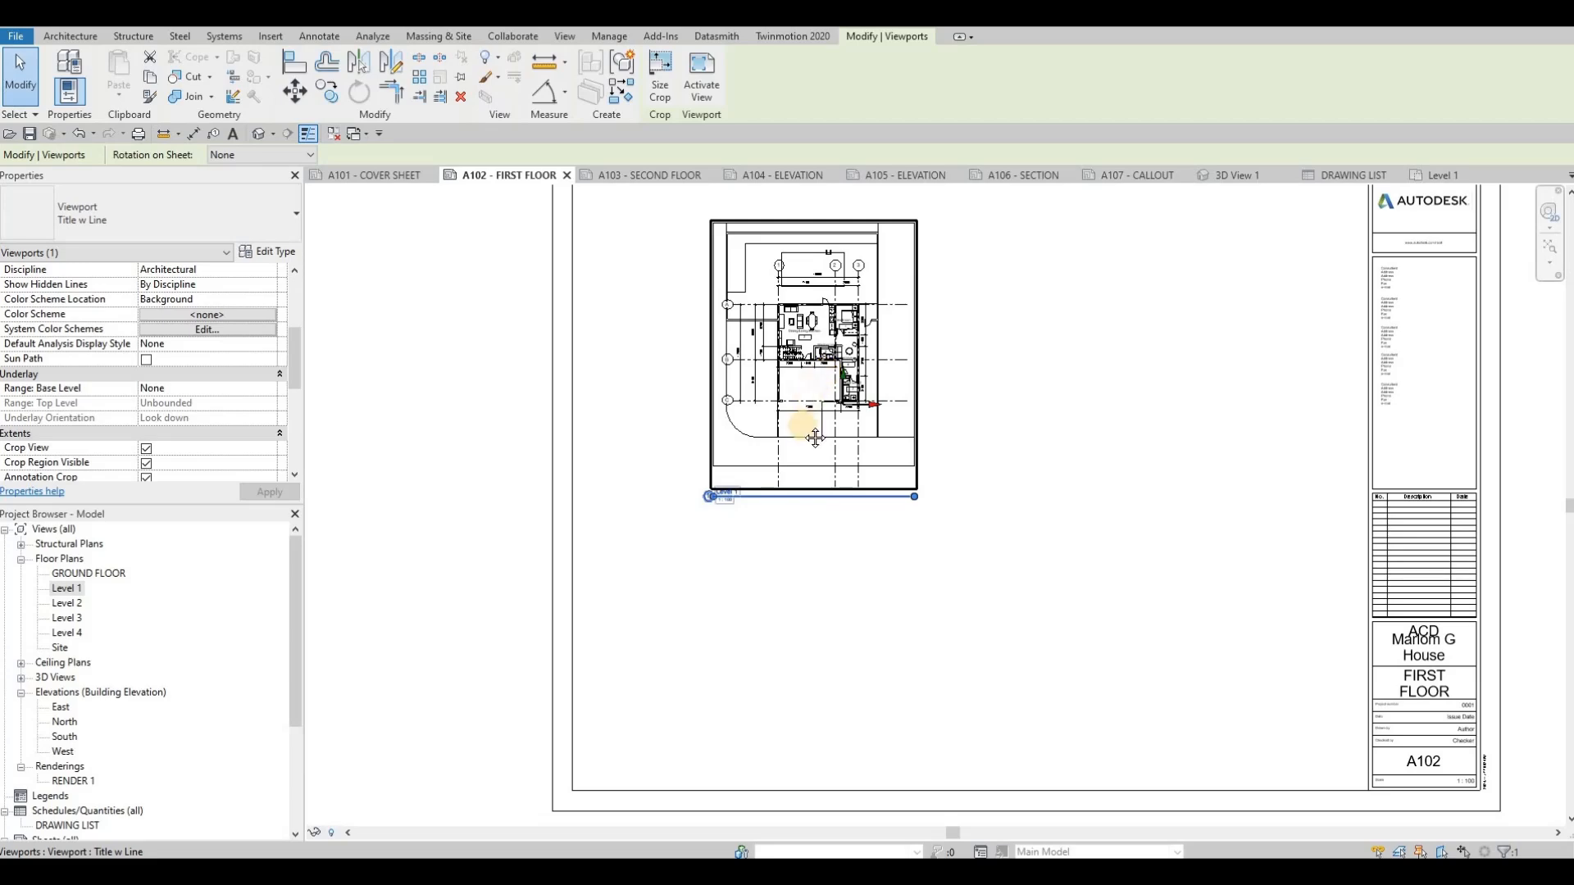
{"action": "scroll", "coordinate": [815, 438], "scroll_direction": "up", "scroll_amount": 3}
{"action": "scroll", "coordinate": [553, 240], "scroll_direction": "down", "scroll_amount": 2}
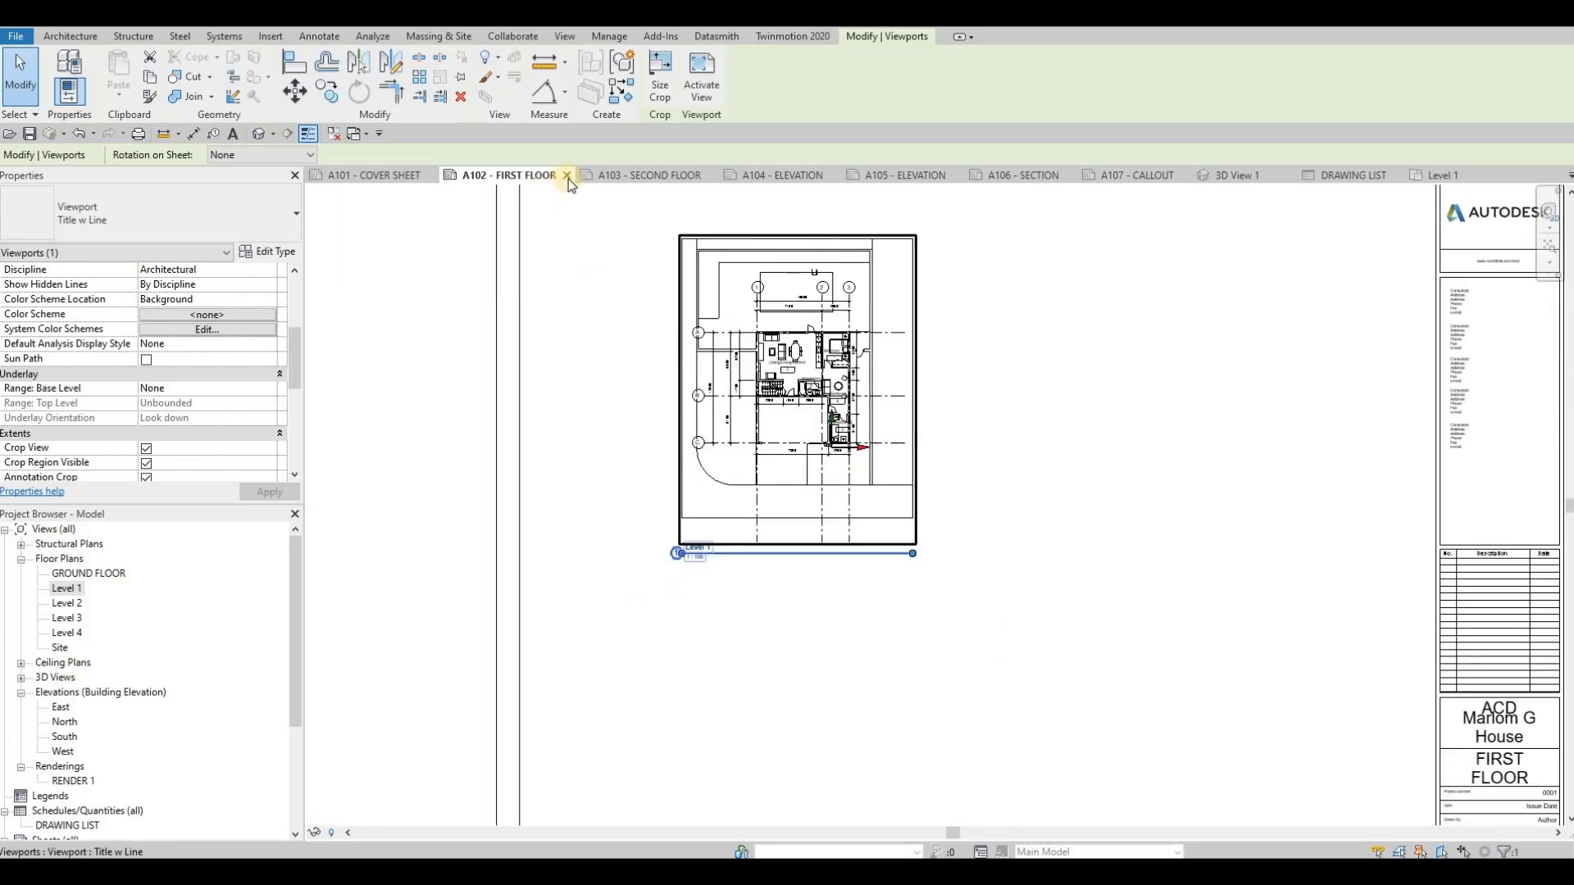
{"action": "key", "text": "Escape"}
{"action": "left_click", "coordinate": [697, 334]}
{"action": "key", "text": "Delete"}
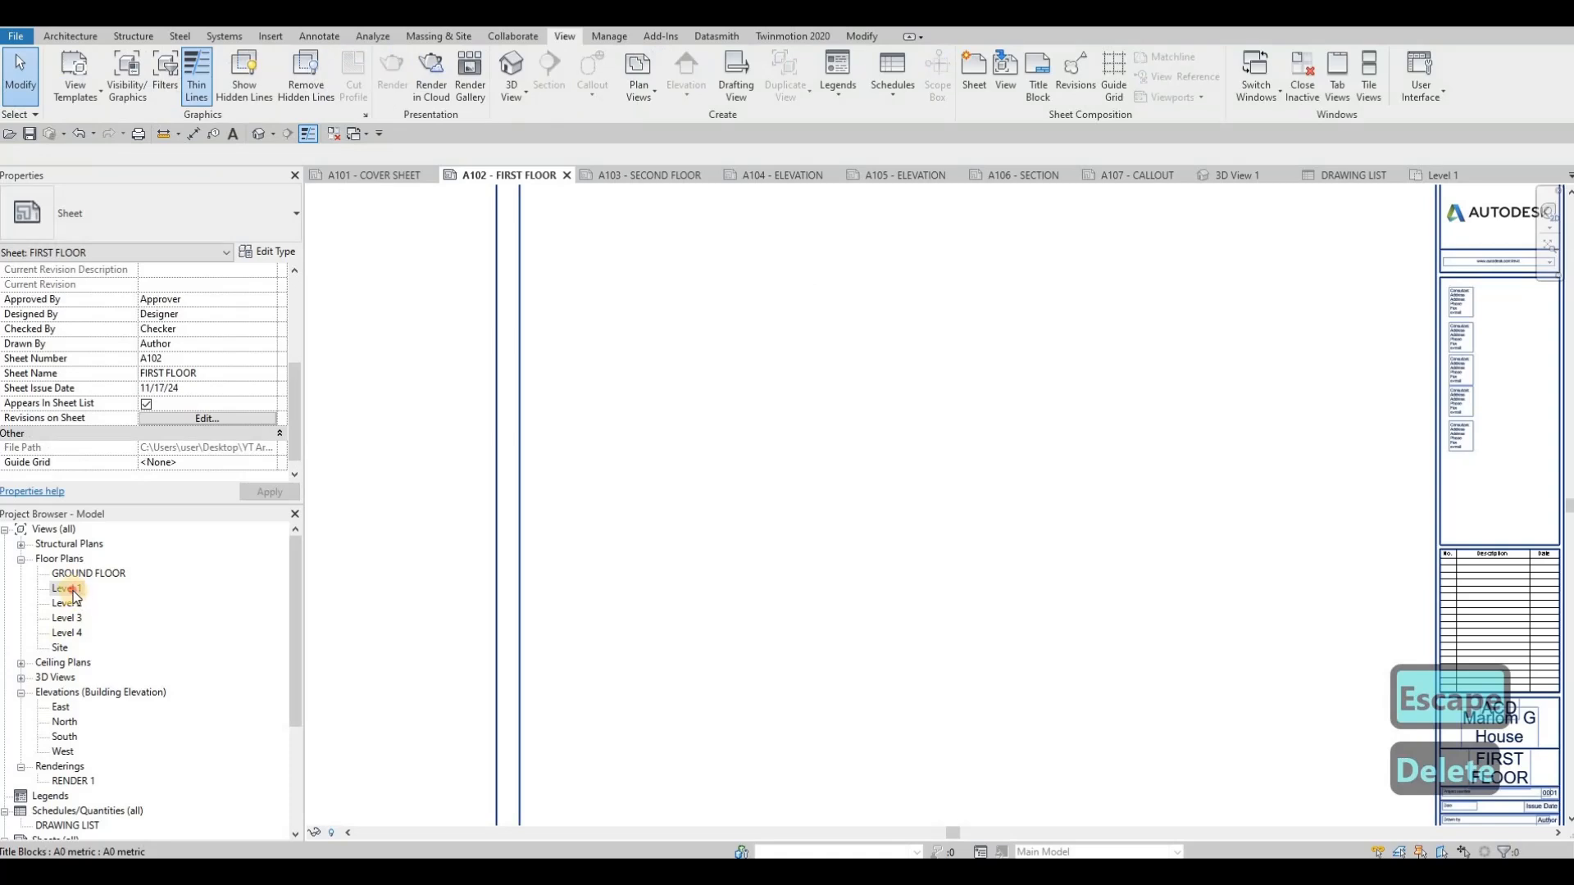
Step: Set the Level 1 floor plan's view scale to 1:50 and place the view on the left half of sheet A102
{"action": "left_click", "coordinate": [341, 833]}
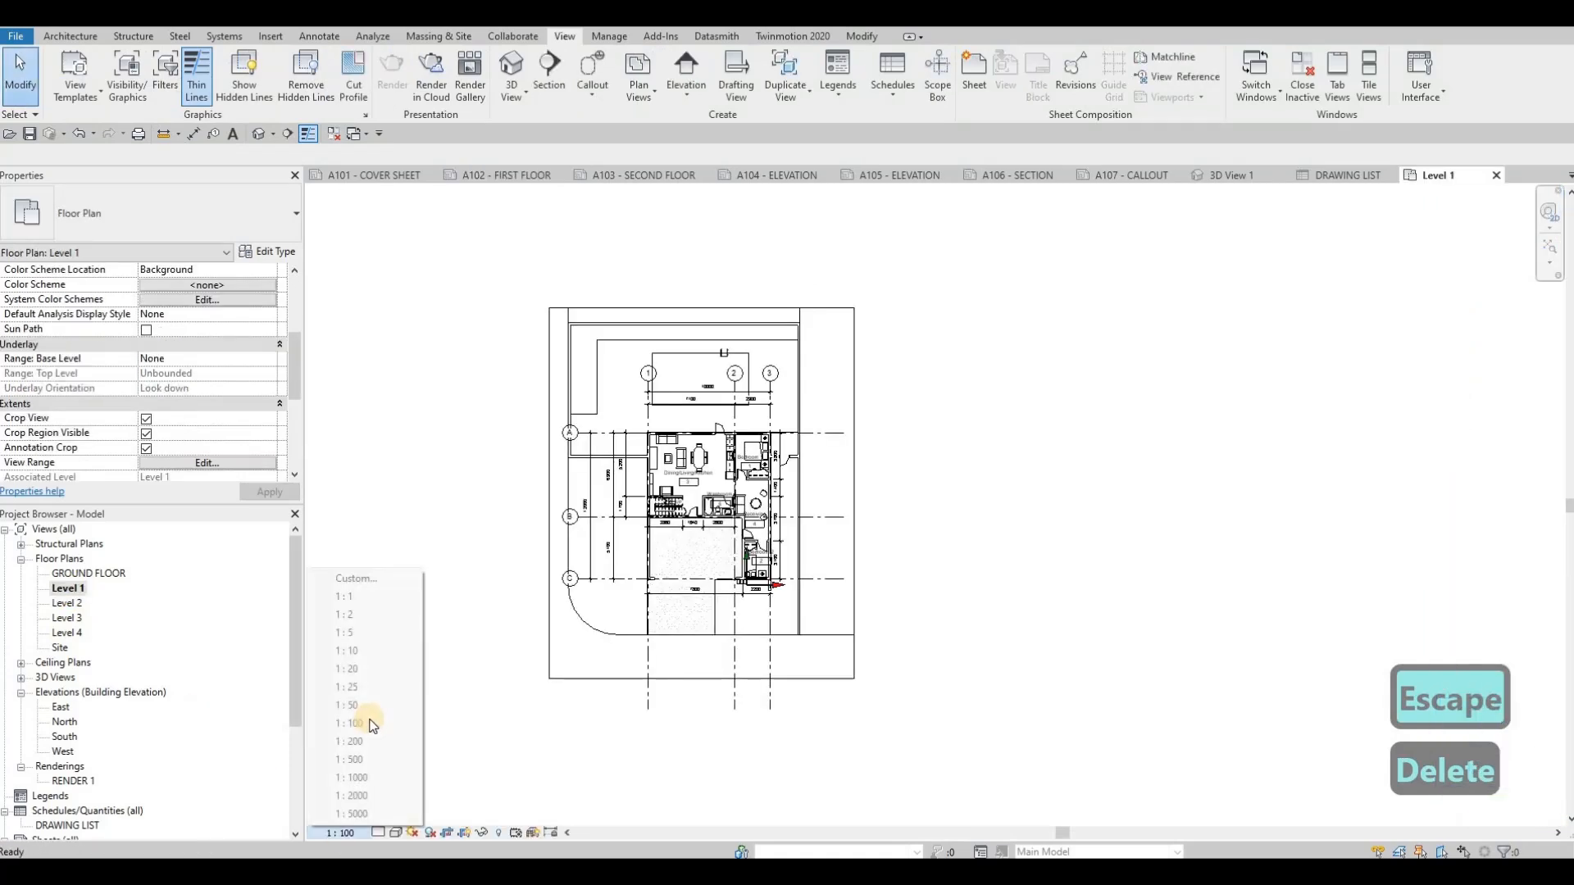
{"action": "left_click", "coordinate": [374, 705]}
{"action": "left_click", "coordinate": [525, 175]}
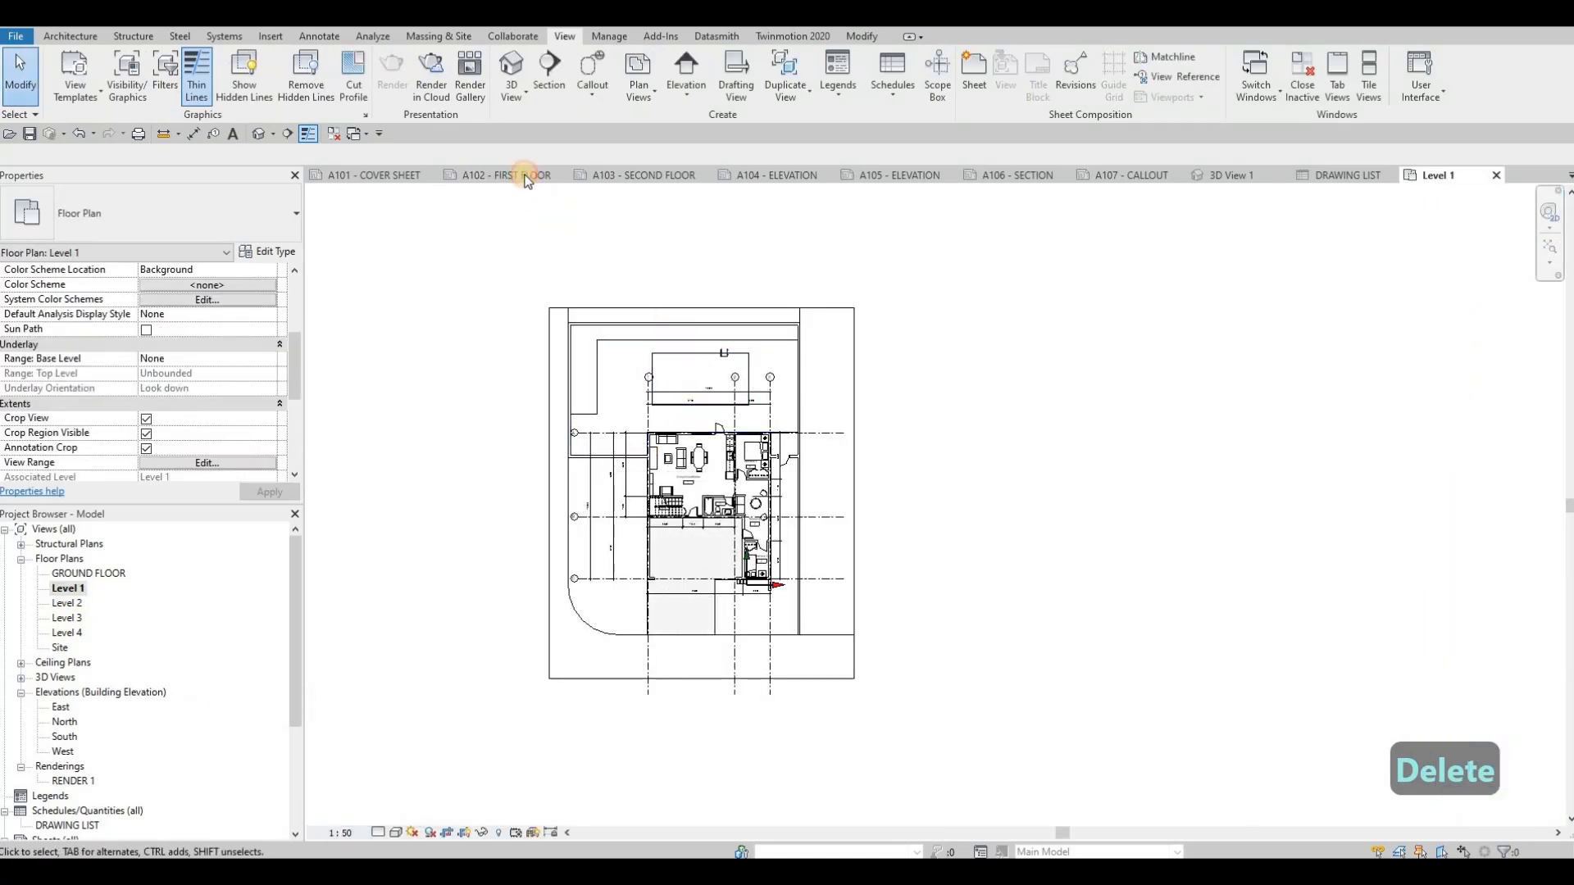
{"action": "left_click_drag", "start_coordinate": [661, 439], "coordinate": [687, 407]}
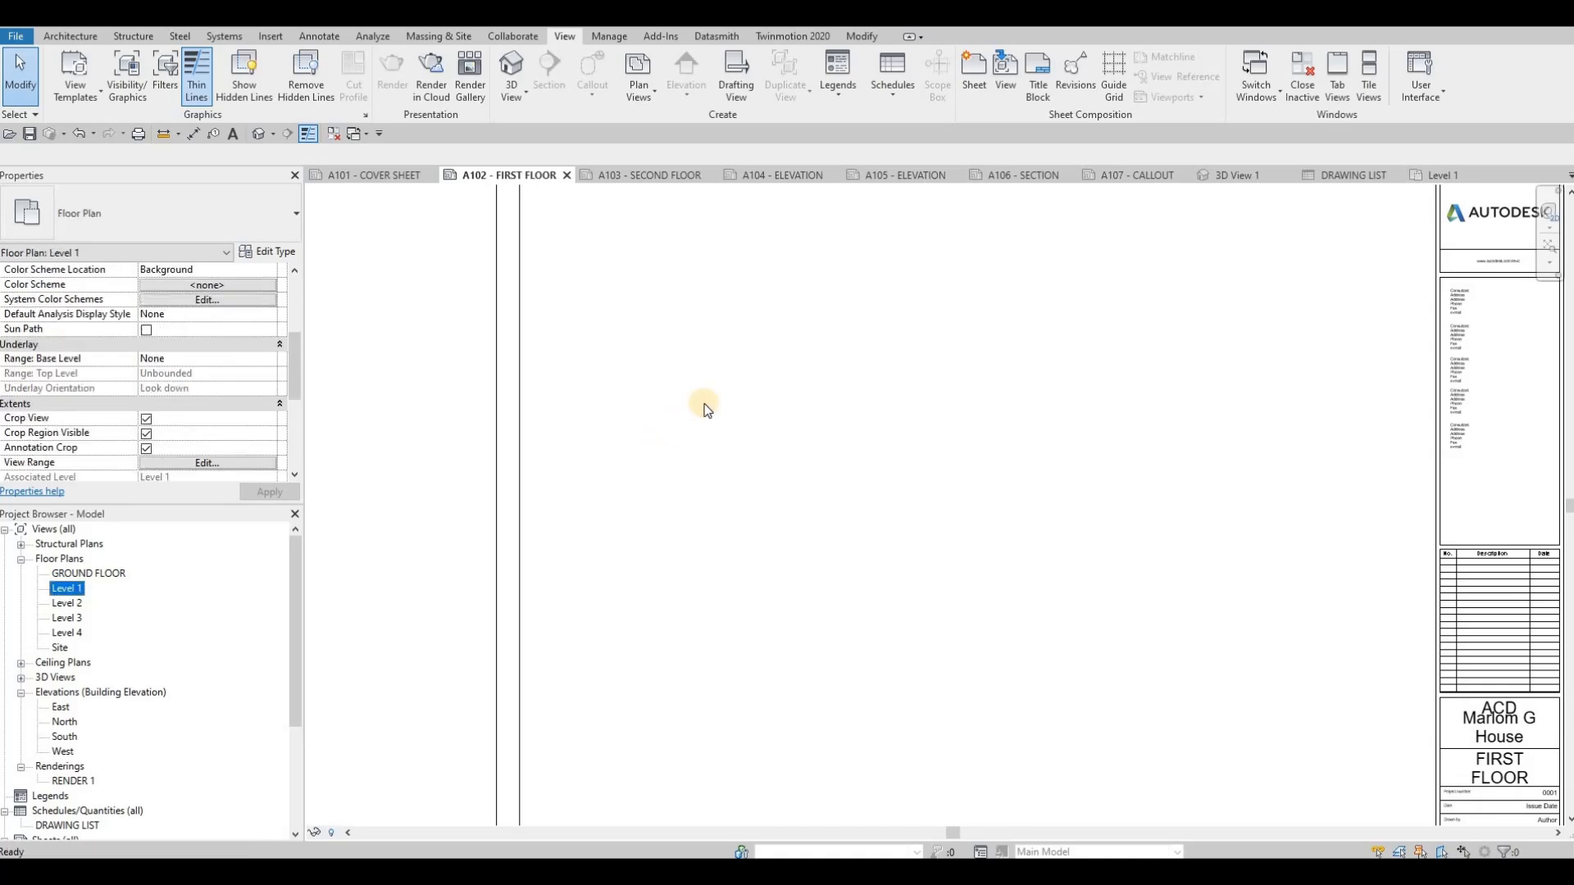
{"action": "scroll", "coordinate": [770, 444], "scroll_direction": "down", "scroll_amount": 3}
{"action": "left_click", "coordinate": [803, 447]}
{"action": "left_click", "coordinate": [747, 445]}
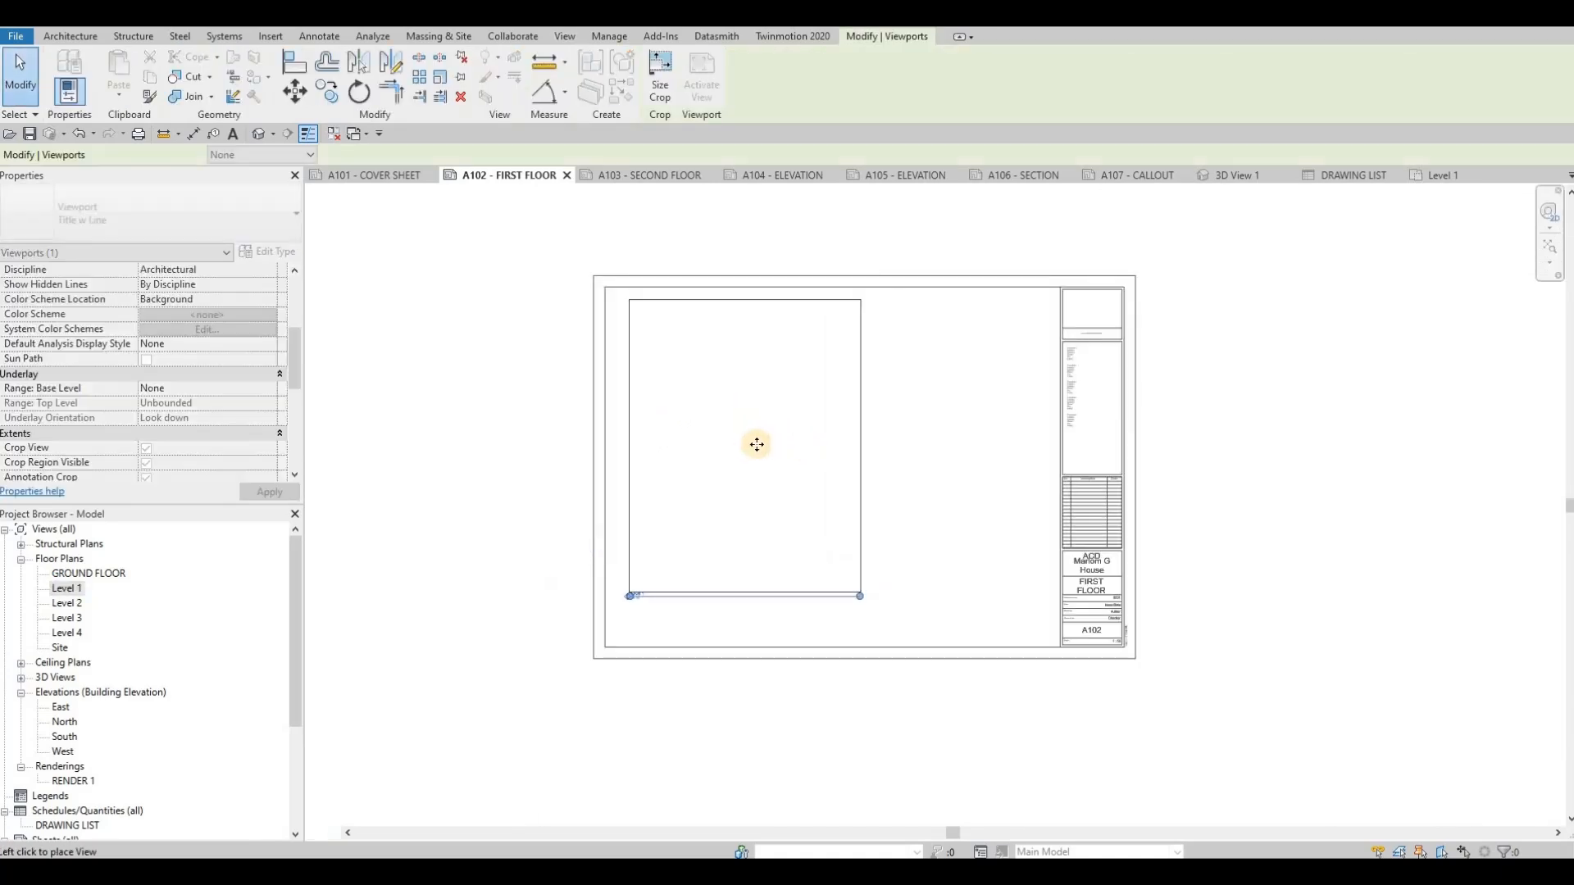
Step: Examine the placed Level 1 plan and its viewport title on sheet A102
{"action": "scroll", "coordinate": [754, 444], "scroll_direction": "up", "scroll_amount": 3}
{"action": "middle_click_drag", "start_coordinate": [705, 208], "coordinate": [710, 260]}
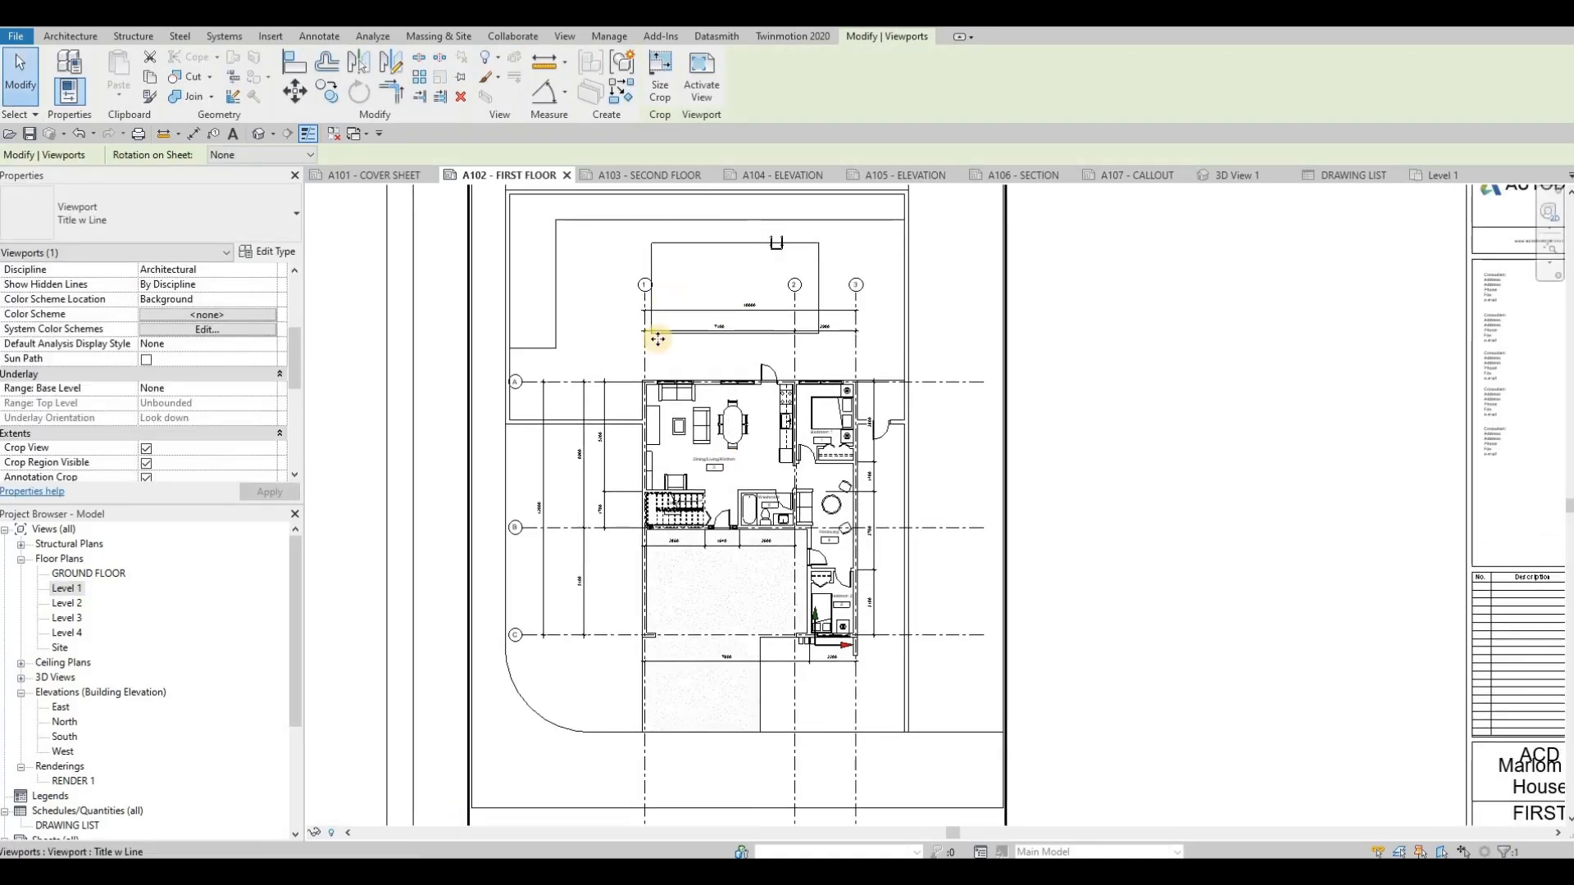
{"action": "middle_click_drag", "start_coordinate": [642, 388], "coordinate": [664, 381]}
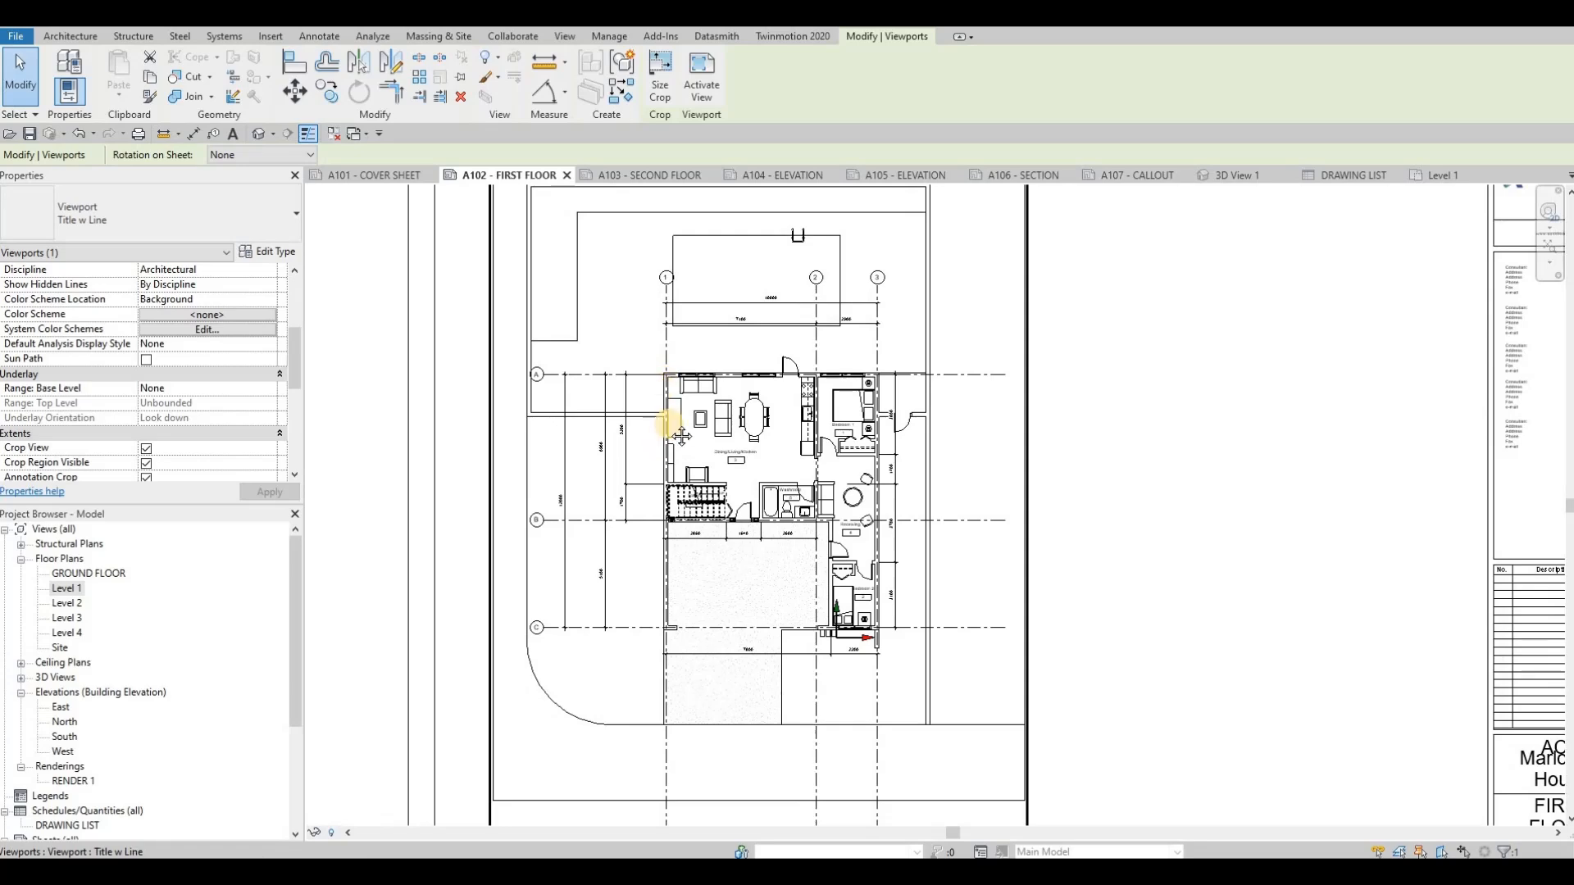
{"action": "scroll", "coordinate": [681, 435], "scroll_direction": "down", "scroll_amount": 3}
{"action": "scroll", "coordinate": [648, 483], "scroll_direction": "up", "scroll_amount": 1}
{"action": "scroll", "coordinate": [588, 280], "scroll_direction": "down", "scroll_amount": 1}
{"action": "key", "text": "Escape"}
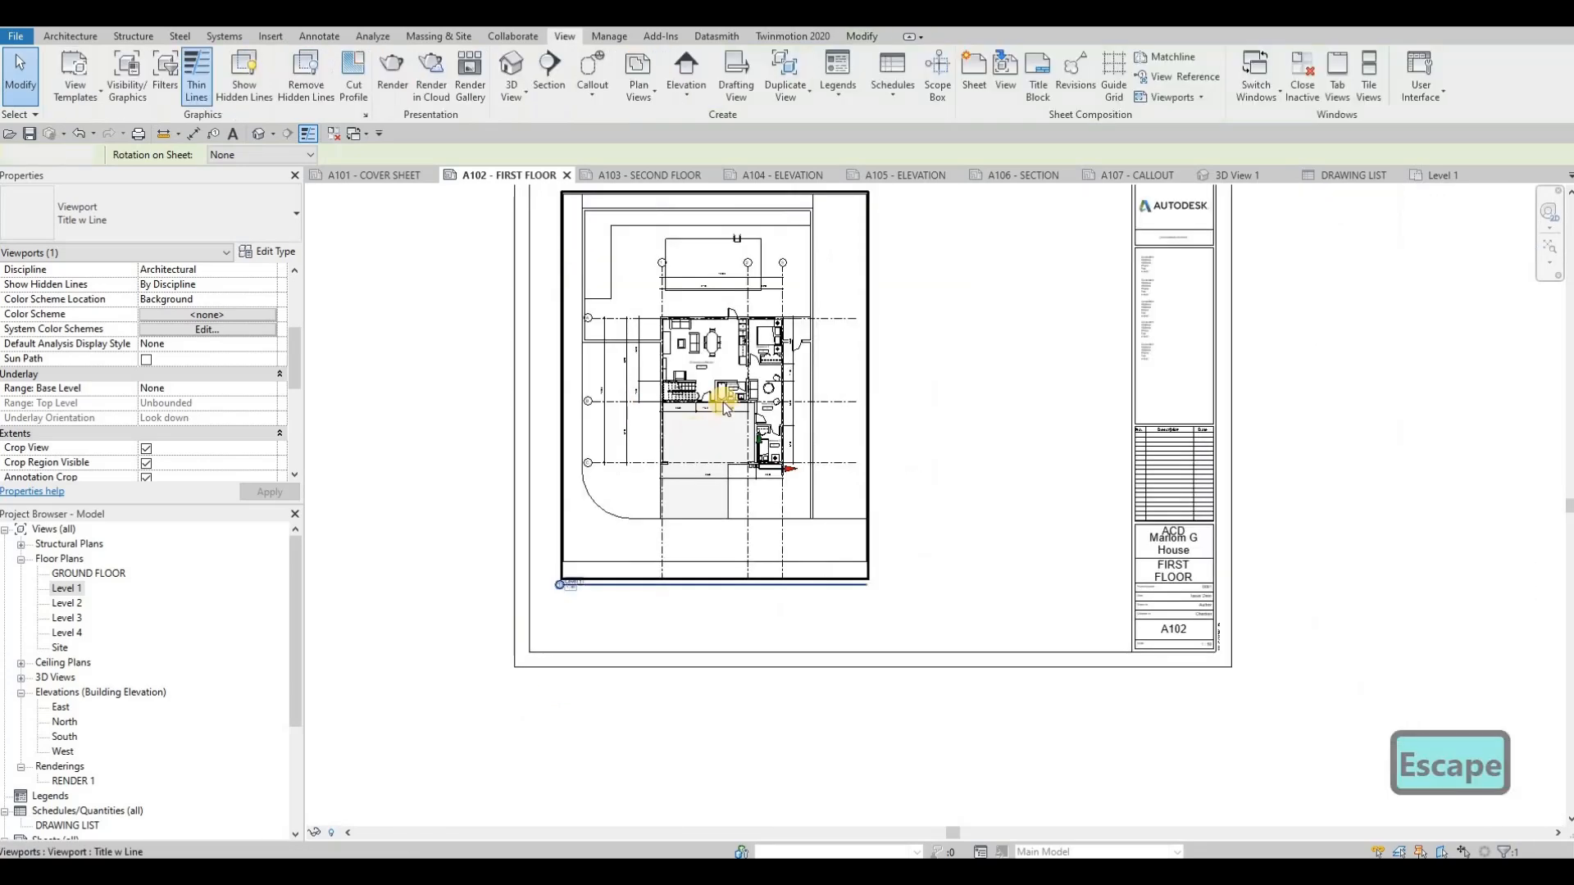
{"action": "key", "text": "Escape"}
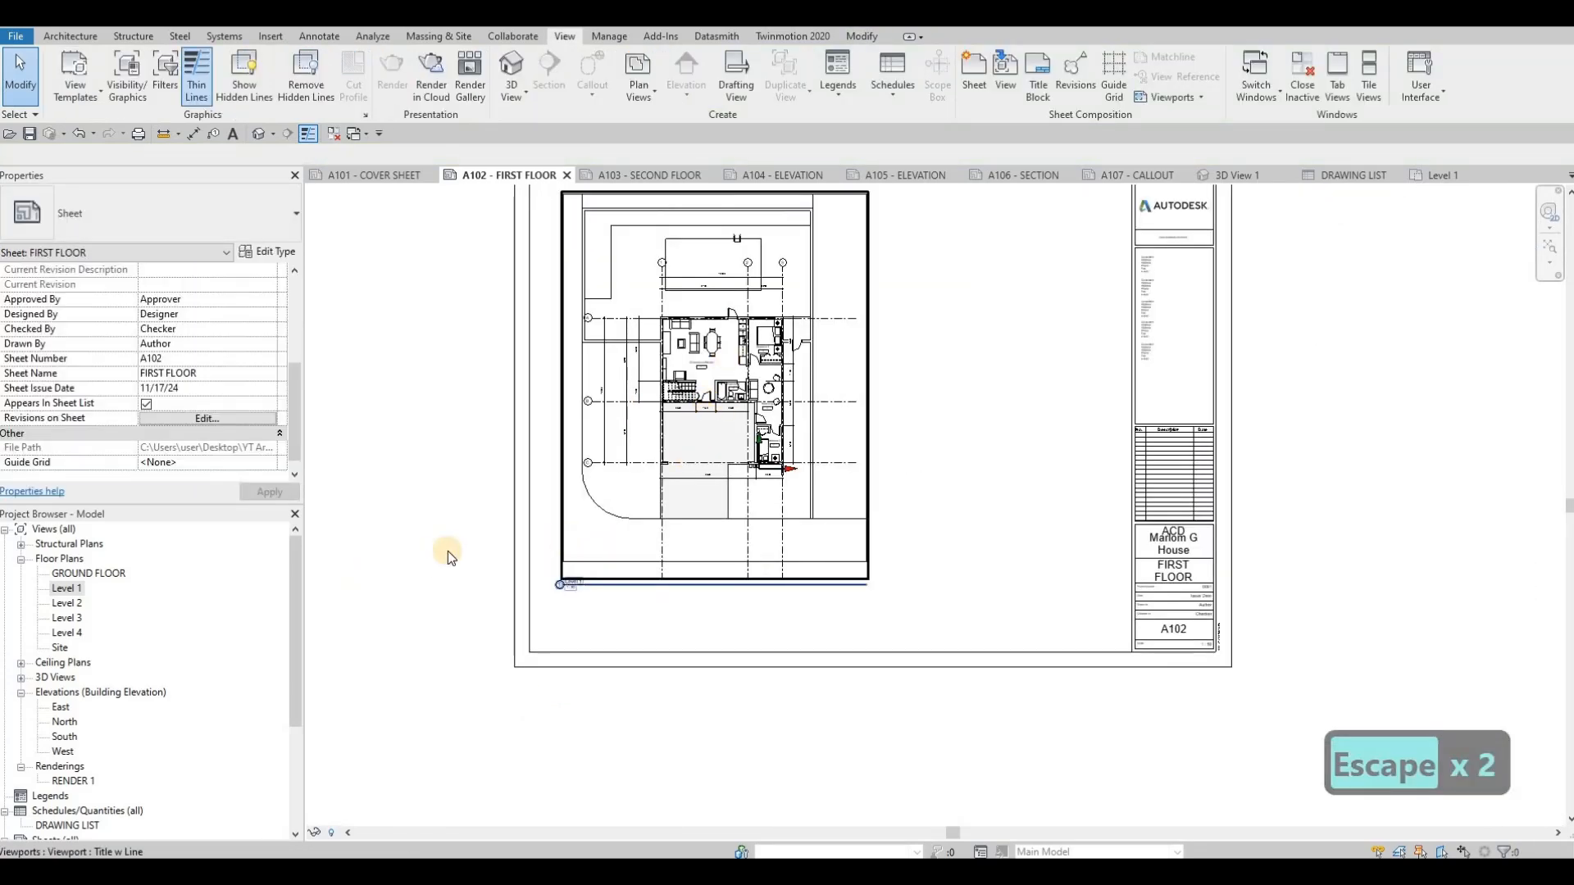
{"action": "middle_click_drag", "start_coordinate": [564, 644], "coordinate": [582, 673]}
{"action": "scroll", "coordinate": [619, 637], "scroll_direction": "up", "scroll_amount": 5}
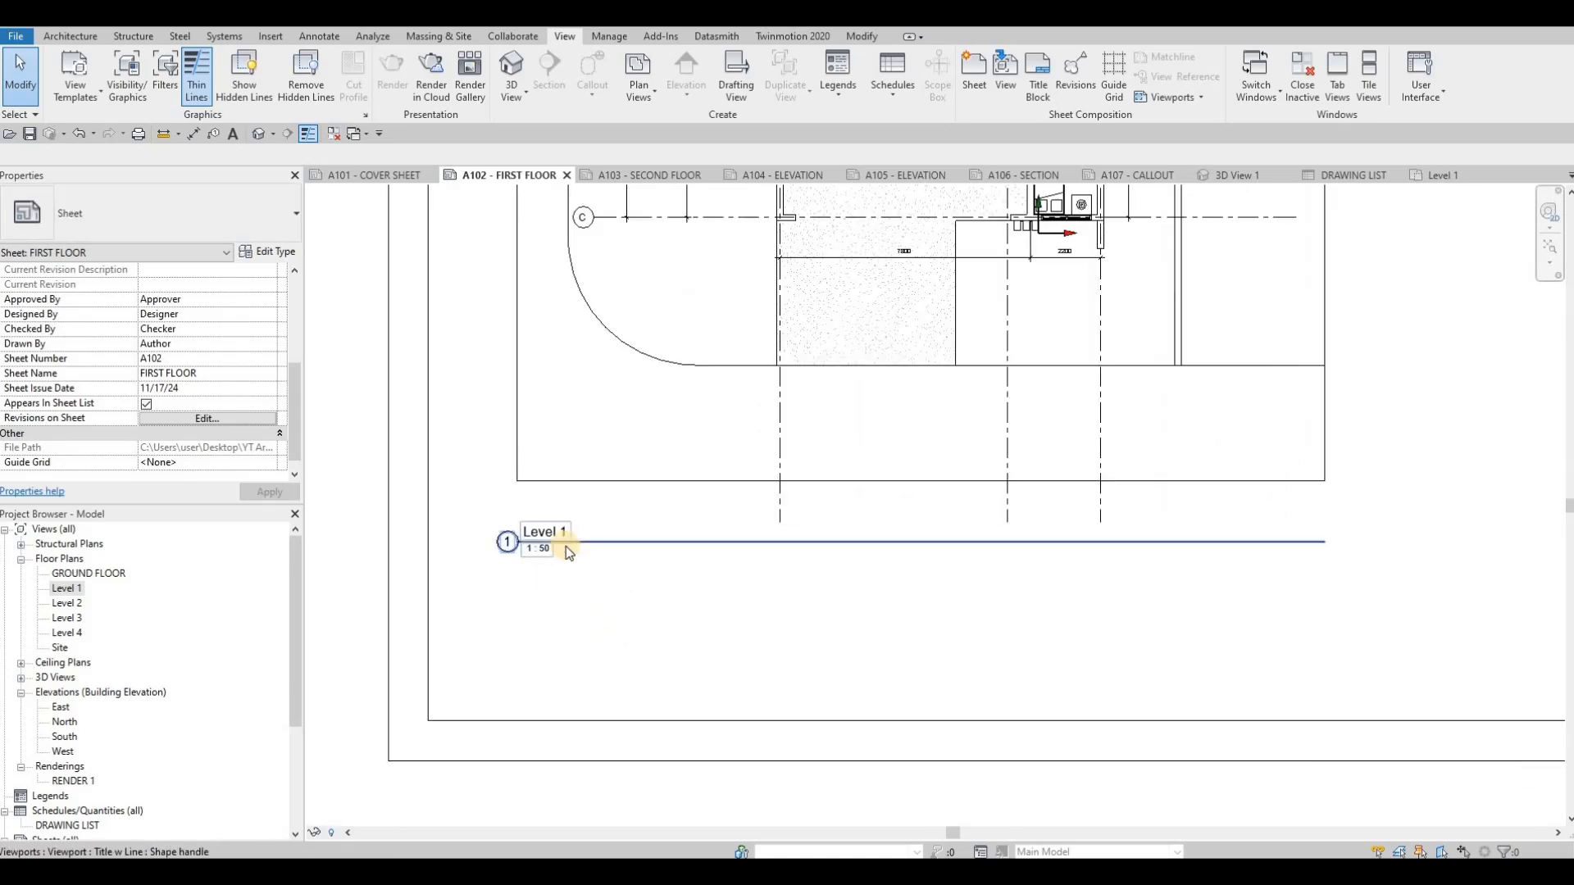
{"action": "scroll", "coordinate": [587, 551], "scroll_direction": "down", "scroll_amount": 1}
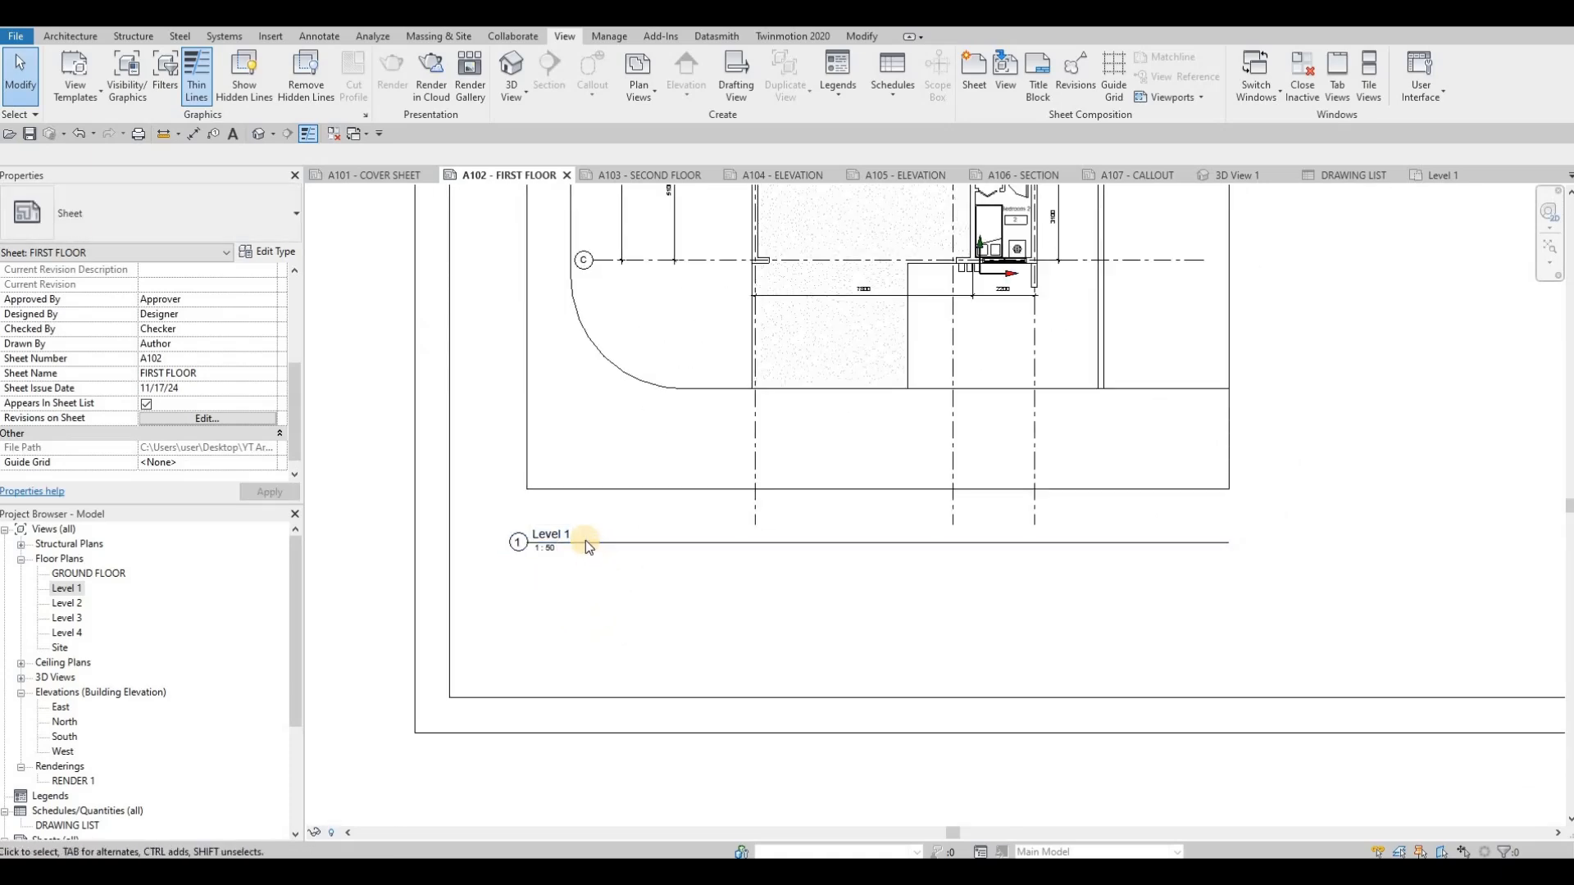
{"action": "scroll", "coordinate": [604, 570], "scroll_direction": "down", "scroll_amount": 2}
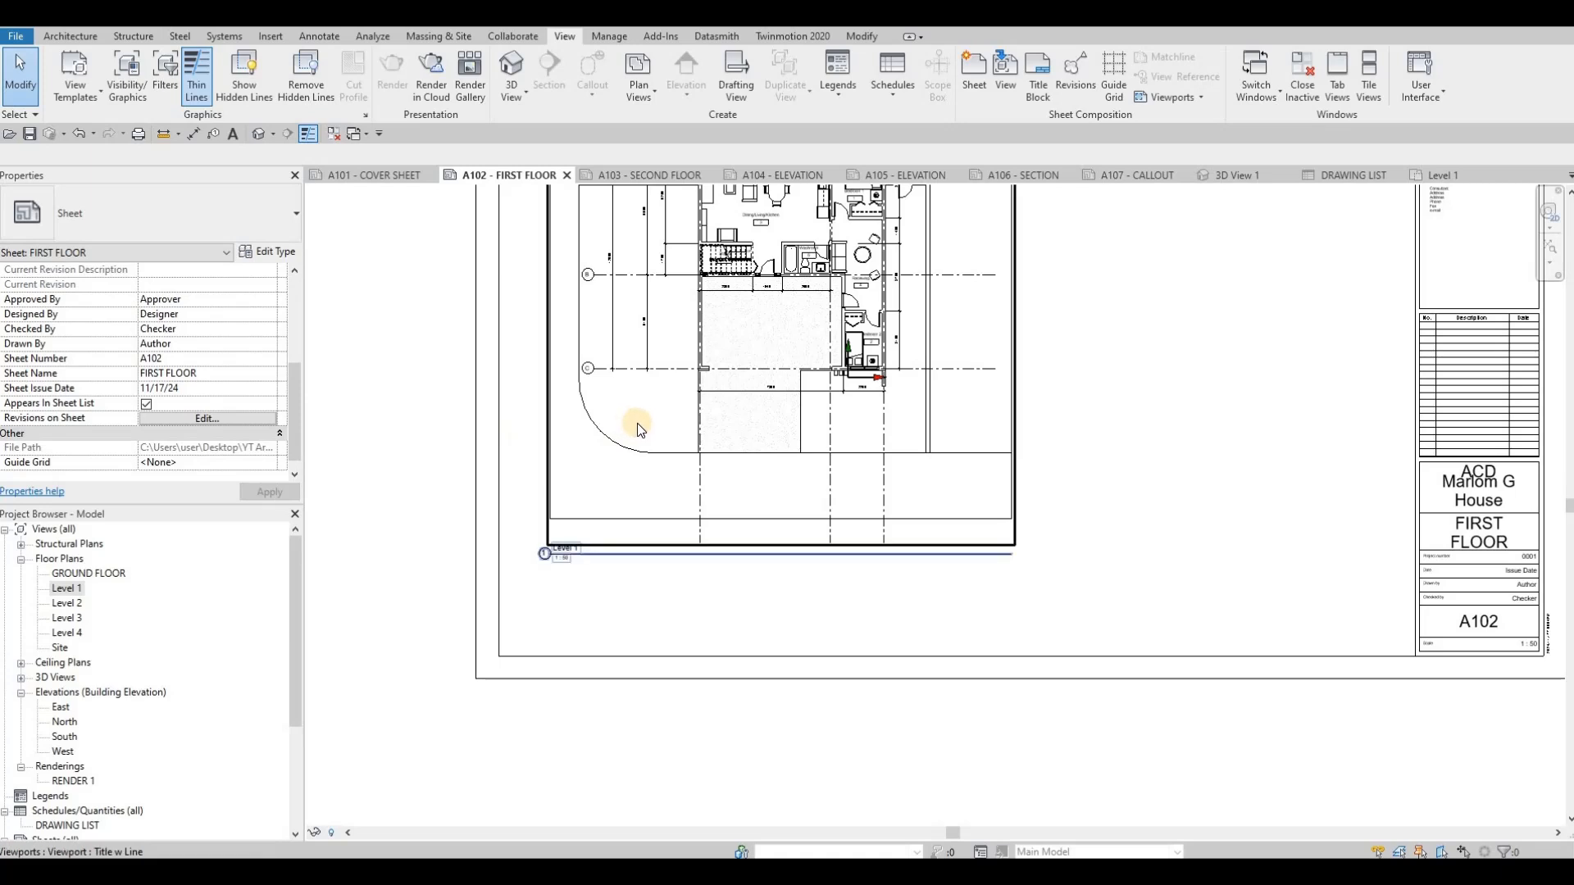
Step: Set the Level 1 viewport's Title on Sheet to FIRST FLOOR and apply it
{"action": "left_click", "coordinate": [665, 377]}
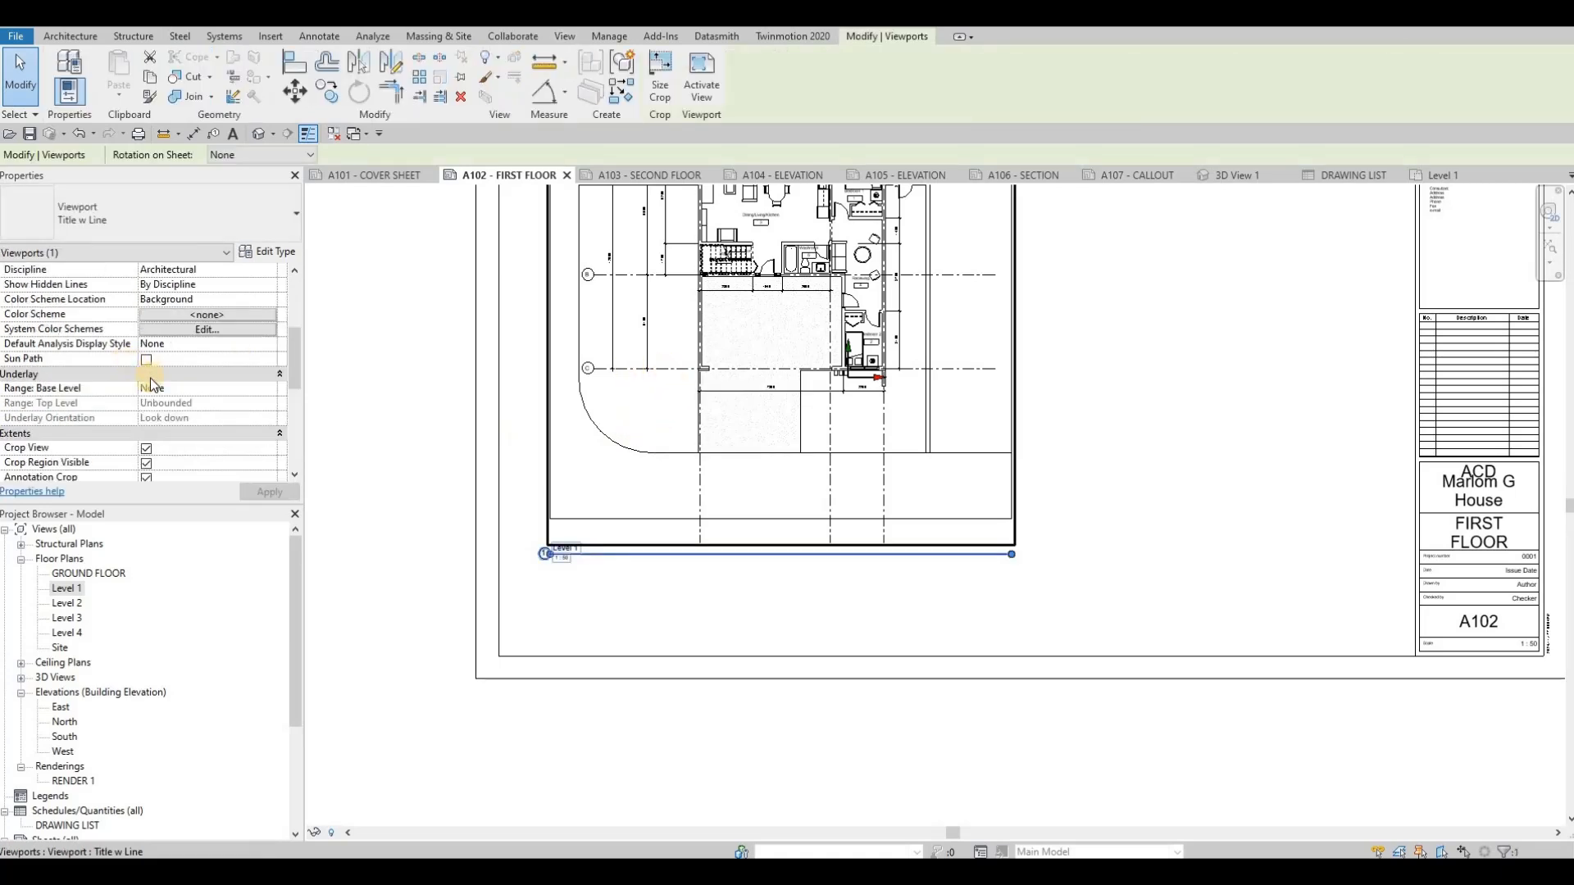
{"action": "scroll", "coordinate": [101, 354], "scroll_direction": "down", "scroll_amount": 2}
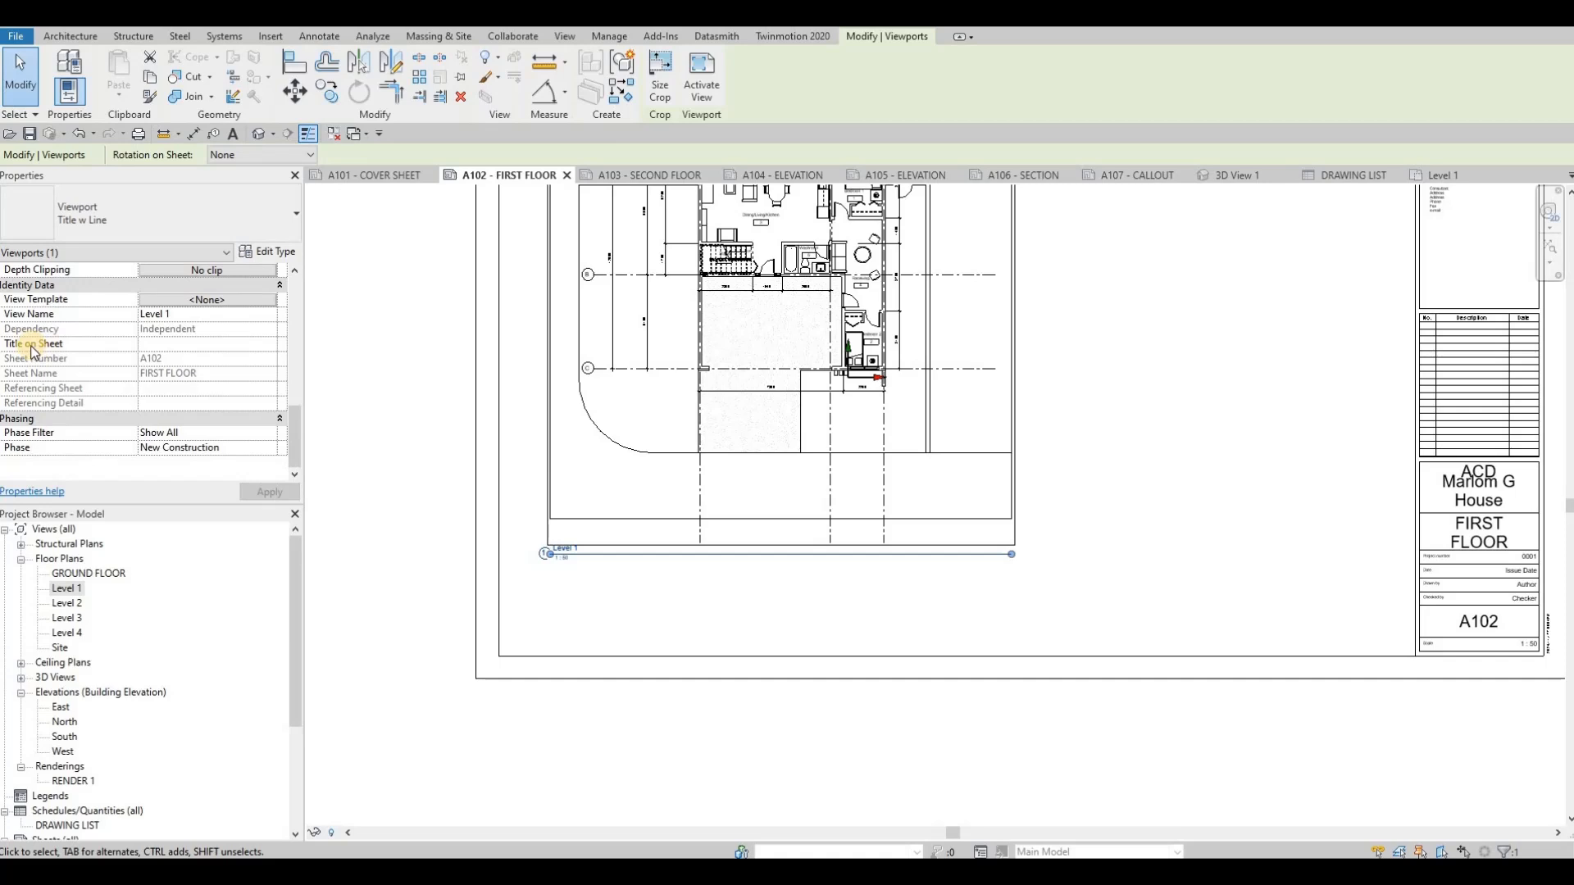
{"action": "left_click", "coordinate": [180, 346]}
{"action": "type", "text": "FIRS"}
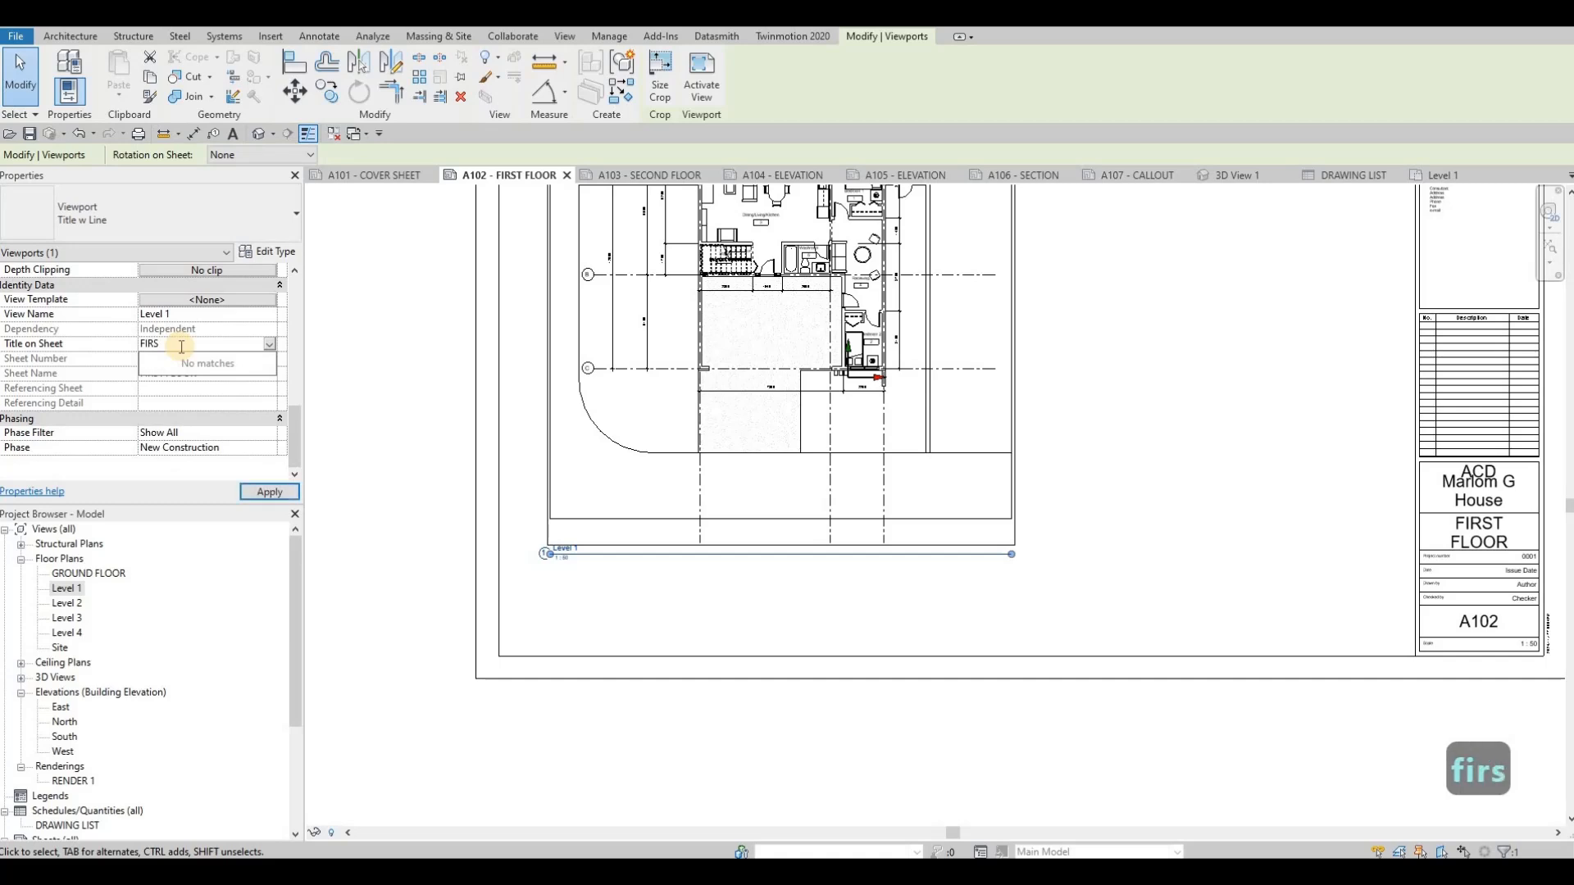
{"action": "type", "text": "T FLOOR"}
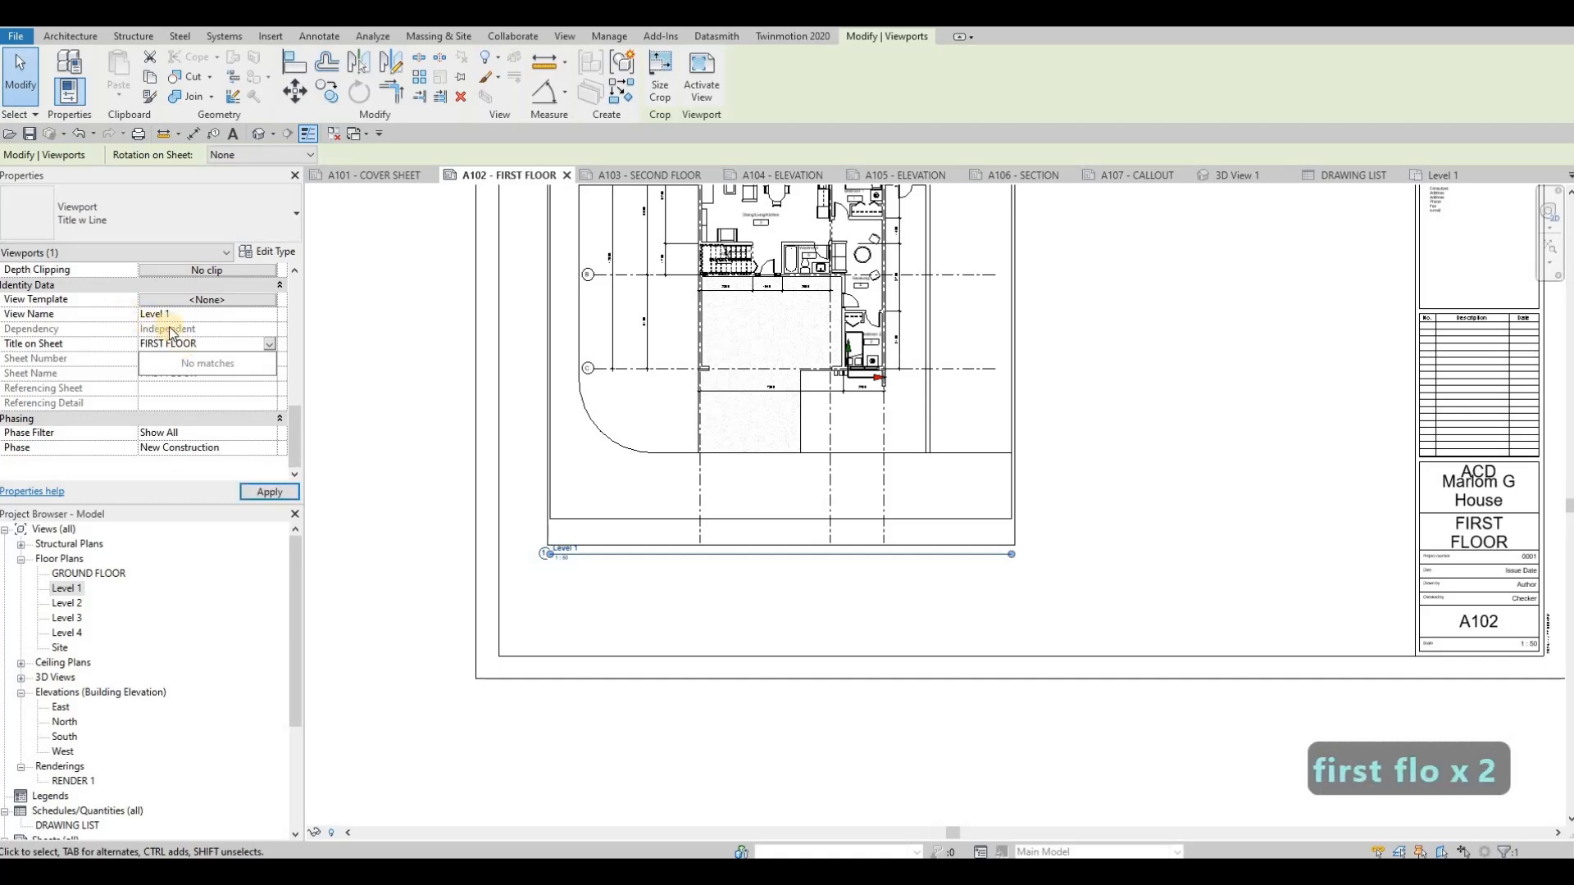
{"action": "left_click", "coordinate": [264, 493]}
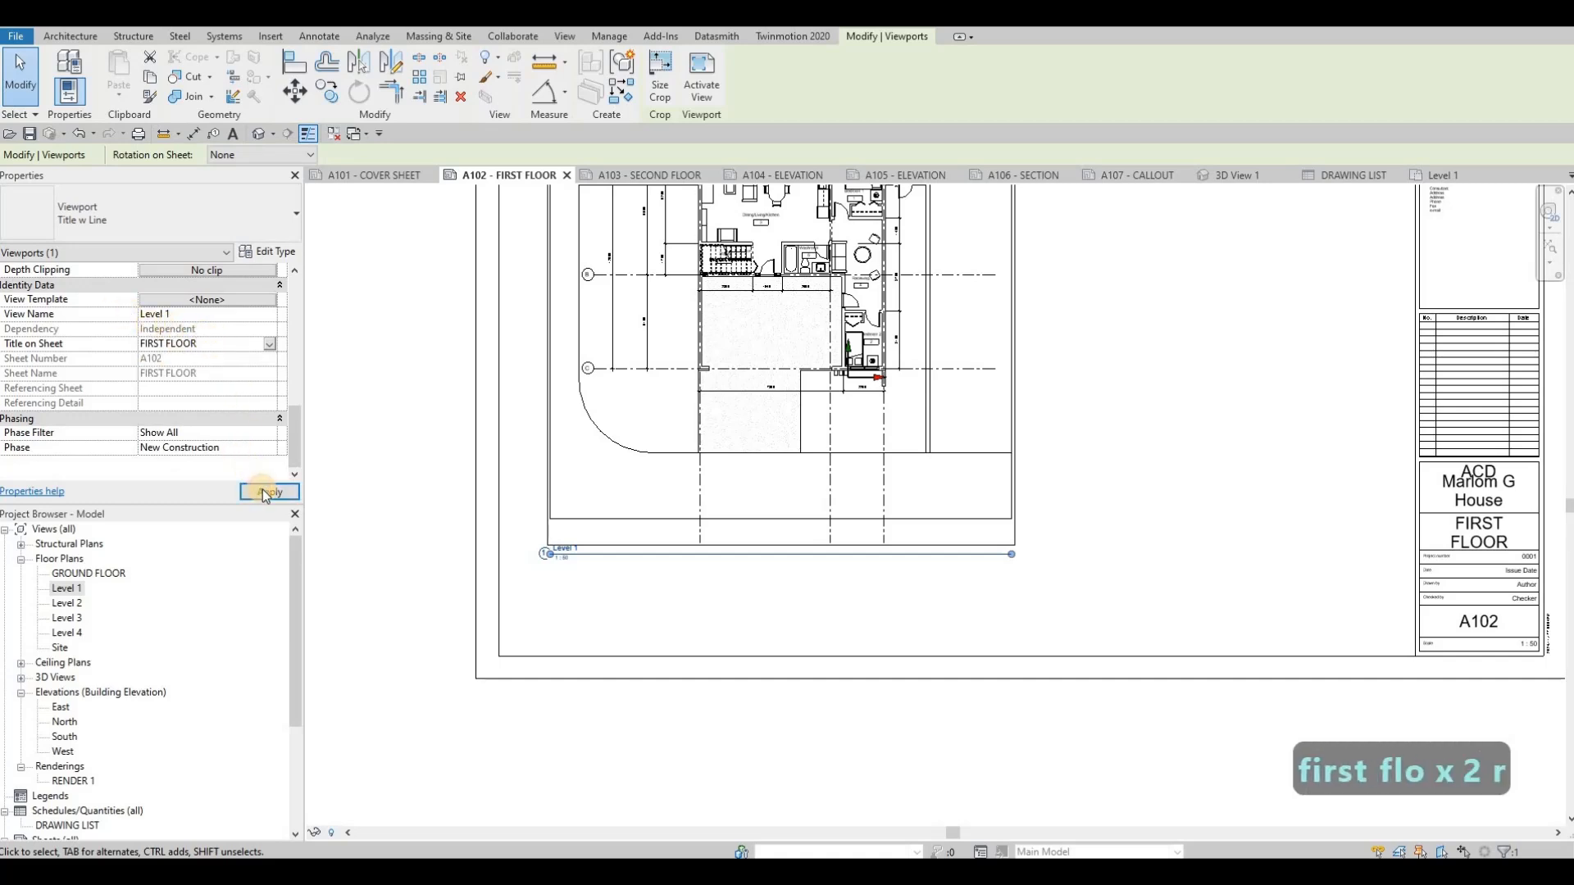
{"action": "left_click", "coordinate": [749, 609]}
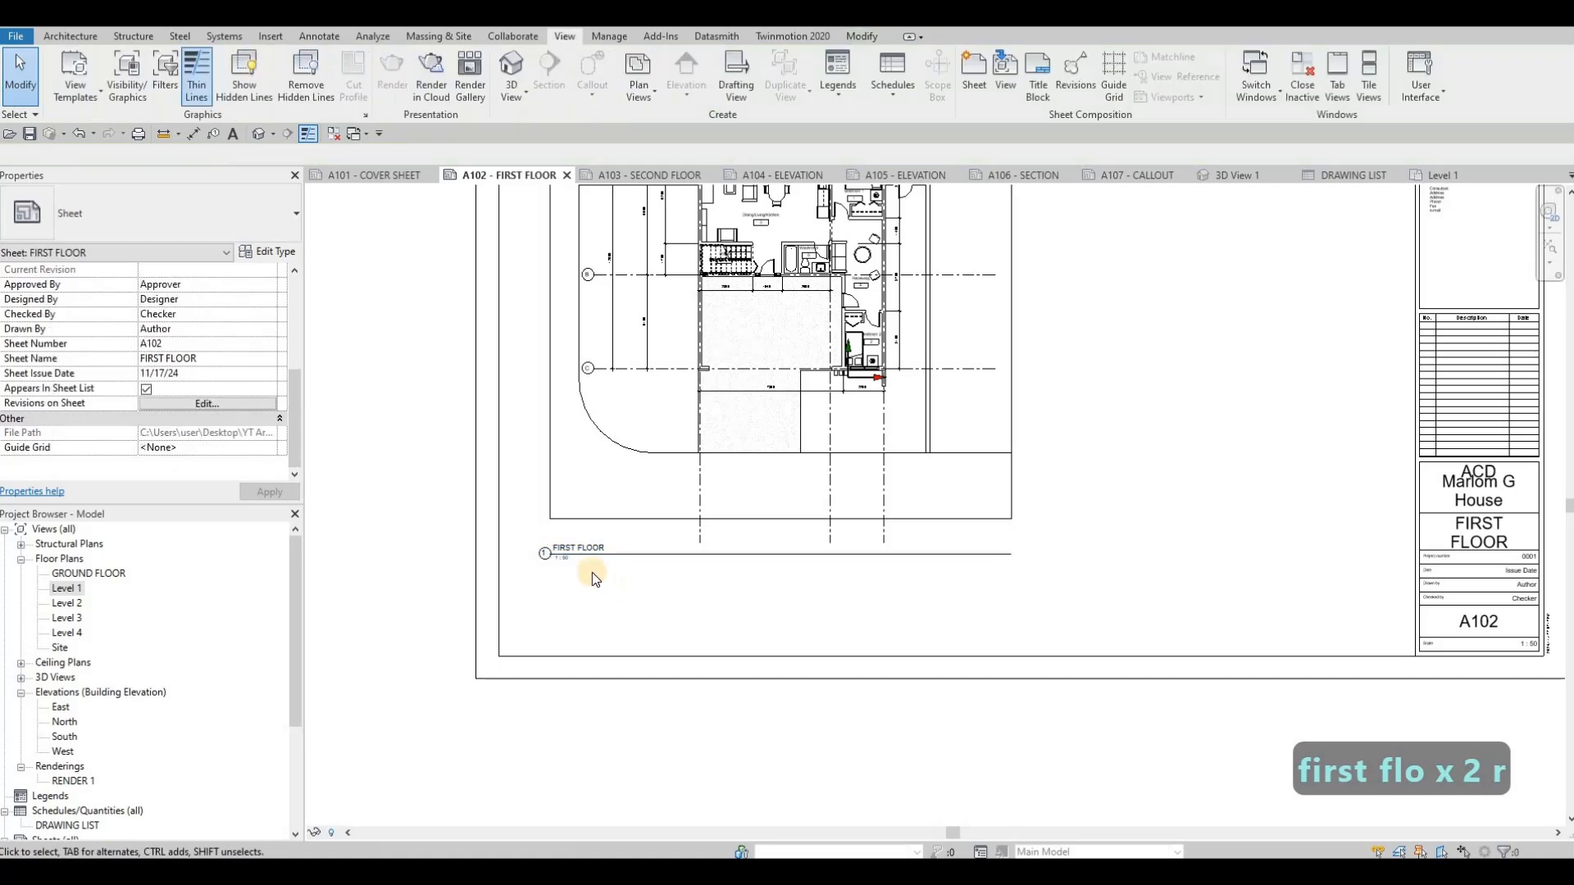
Step: Draw short Thin Lines detail lines, about 10 mm each, from the upper-left inner corner of the sheet border as an offset guide
{"action": "scroll", "coordinate": [621, 544], "scroll_direction": "down", "scroll_amount": 3}
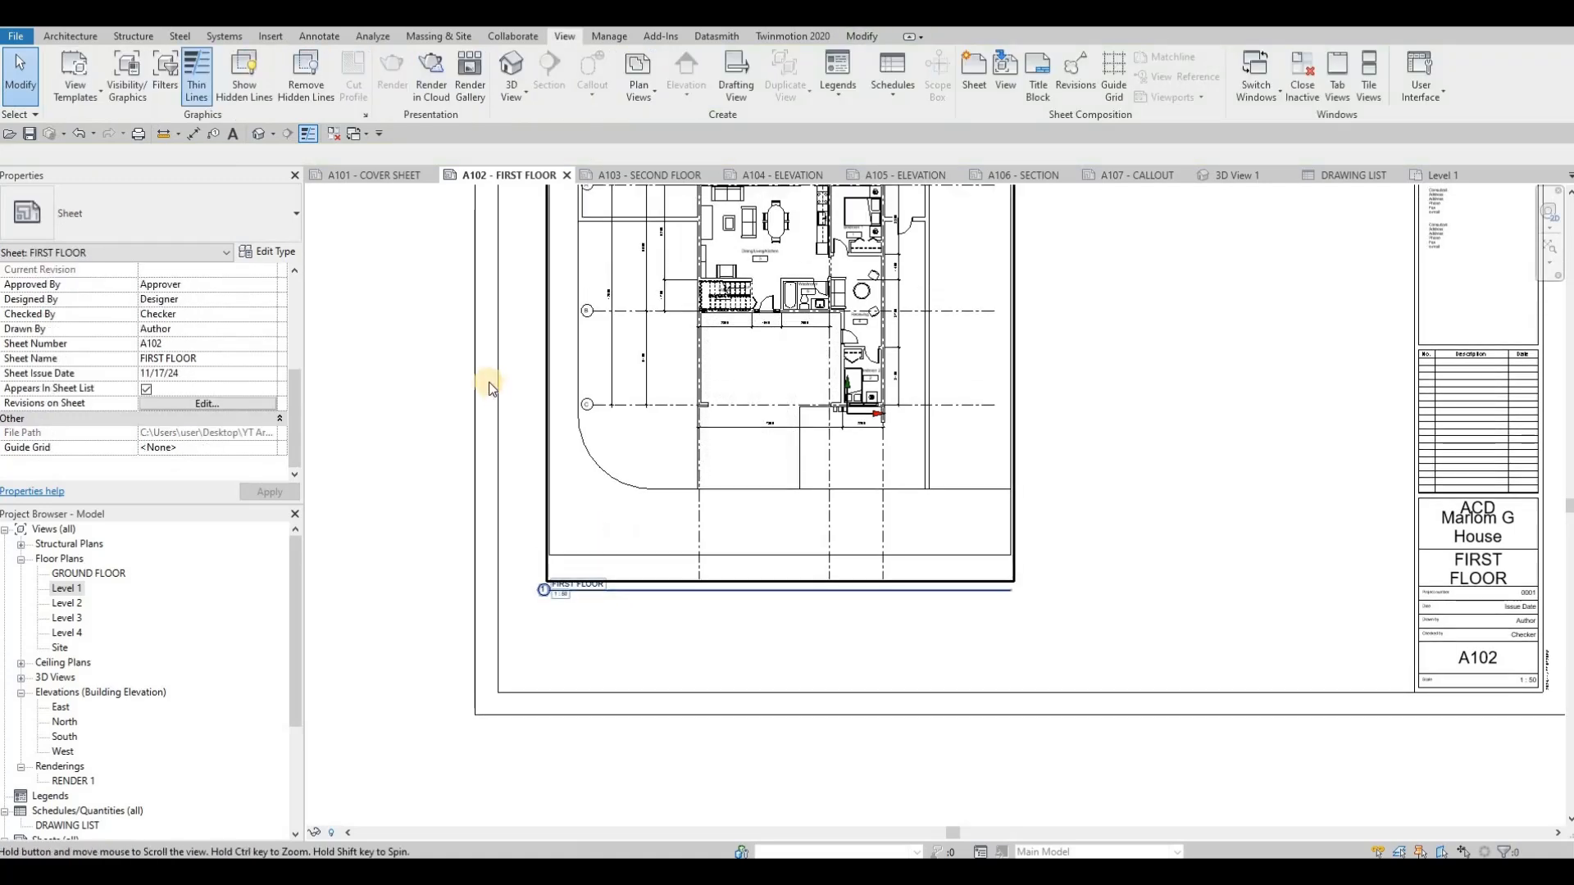
{"action": "left_click", "coordinate": [318, 36]}
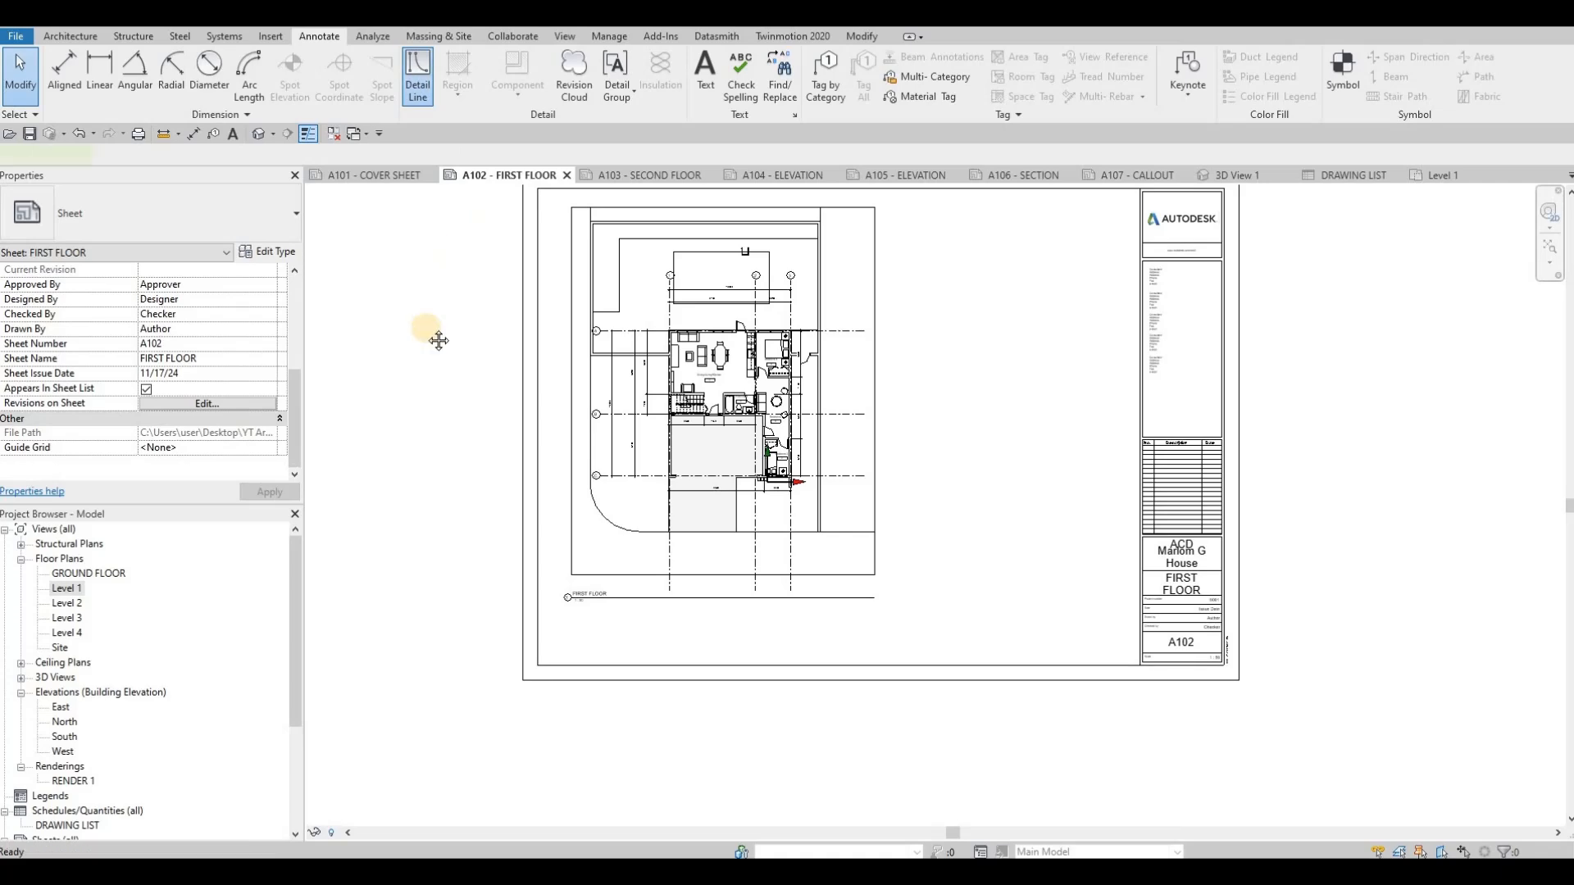
{"action": "scroll", "coordinate": [515, 287], "scroll_direction": "up", "scroll_amount": 3}
{"action": "scroll", "coordinate": [511, 293], "scroll_direction": "up", "scroll_amount": 2}
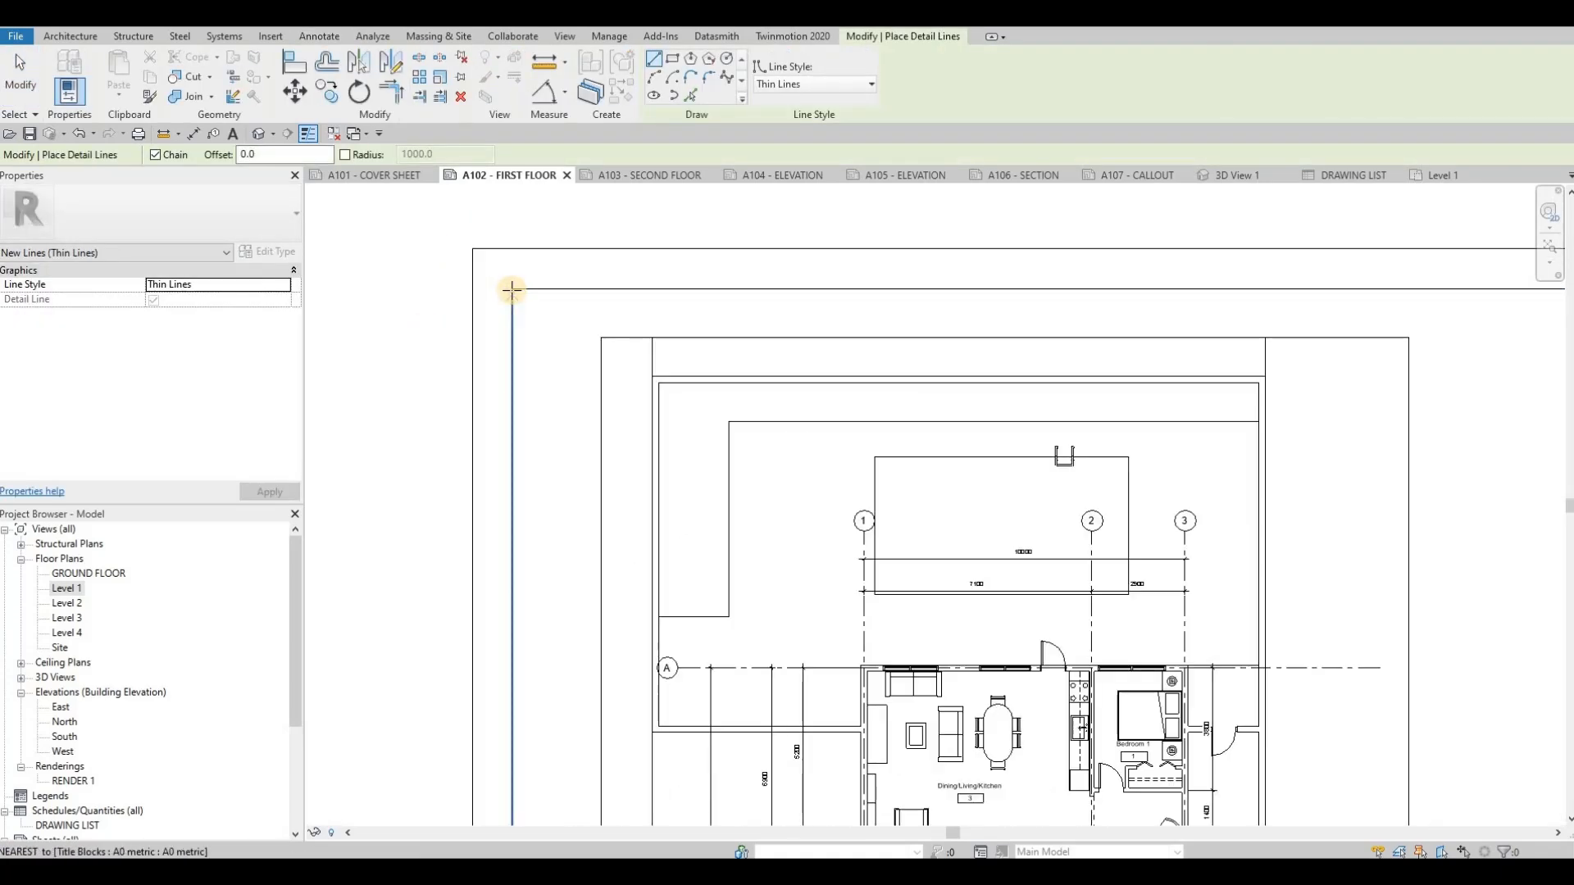
{"action": "left_click", "coordinate": [516, 286]}
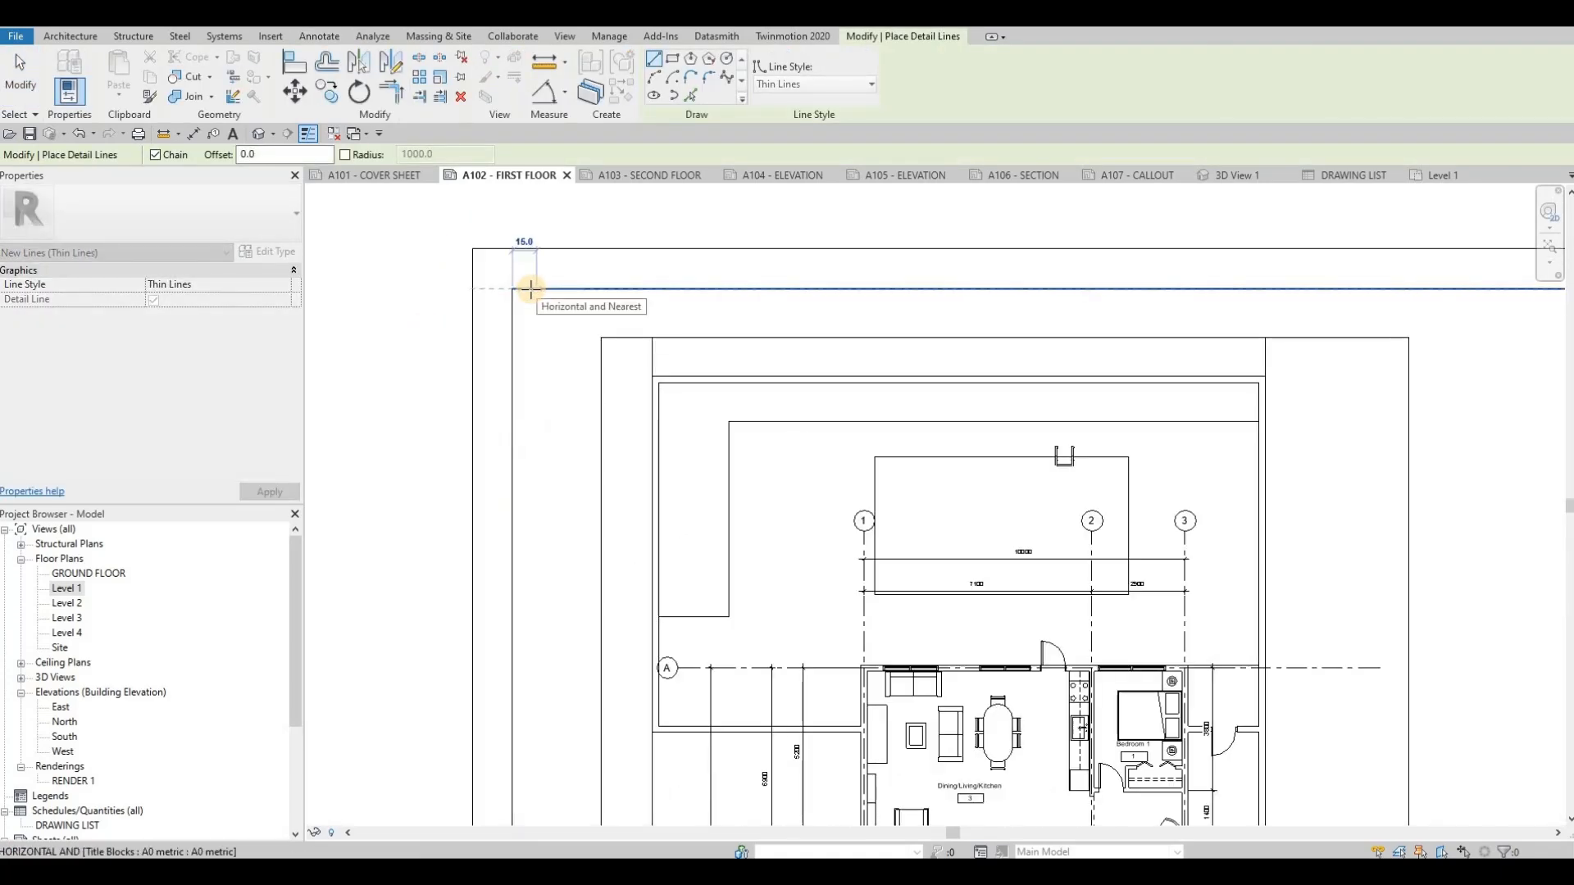
{"action": "left_click", "coordinate": [528, 298]}
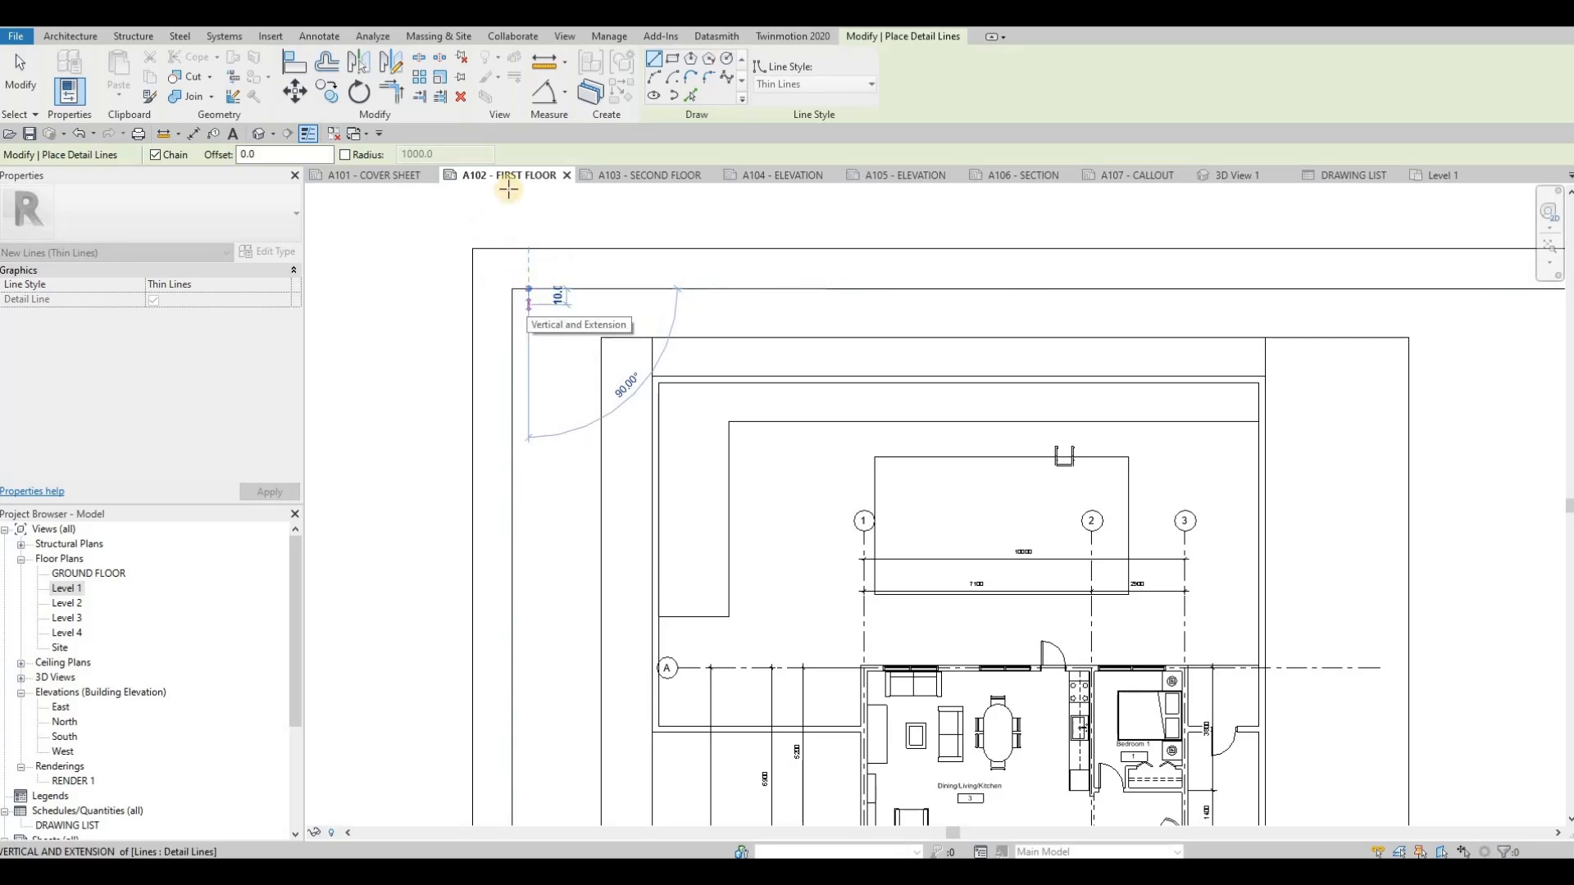
{"action": "key", "text": "Escape"}
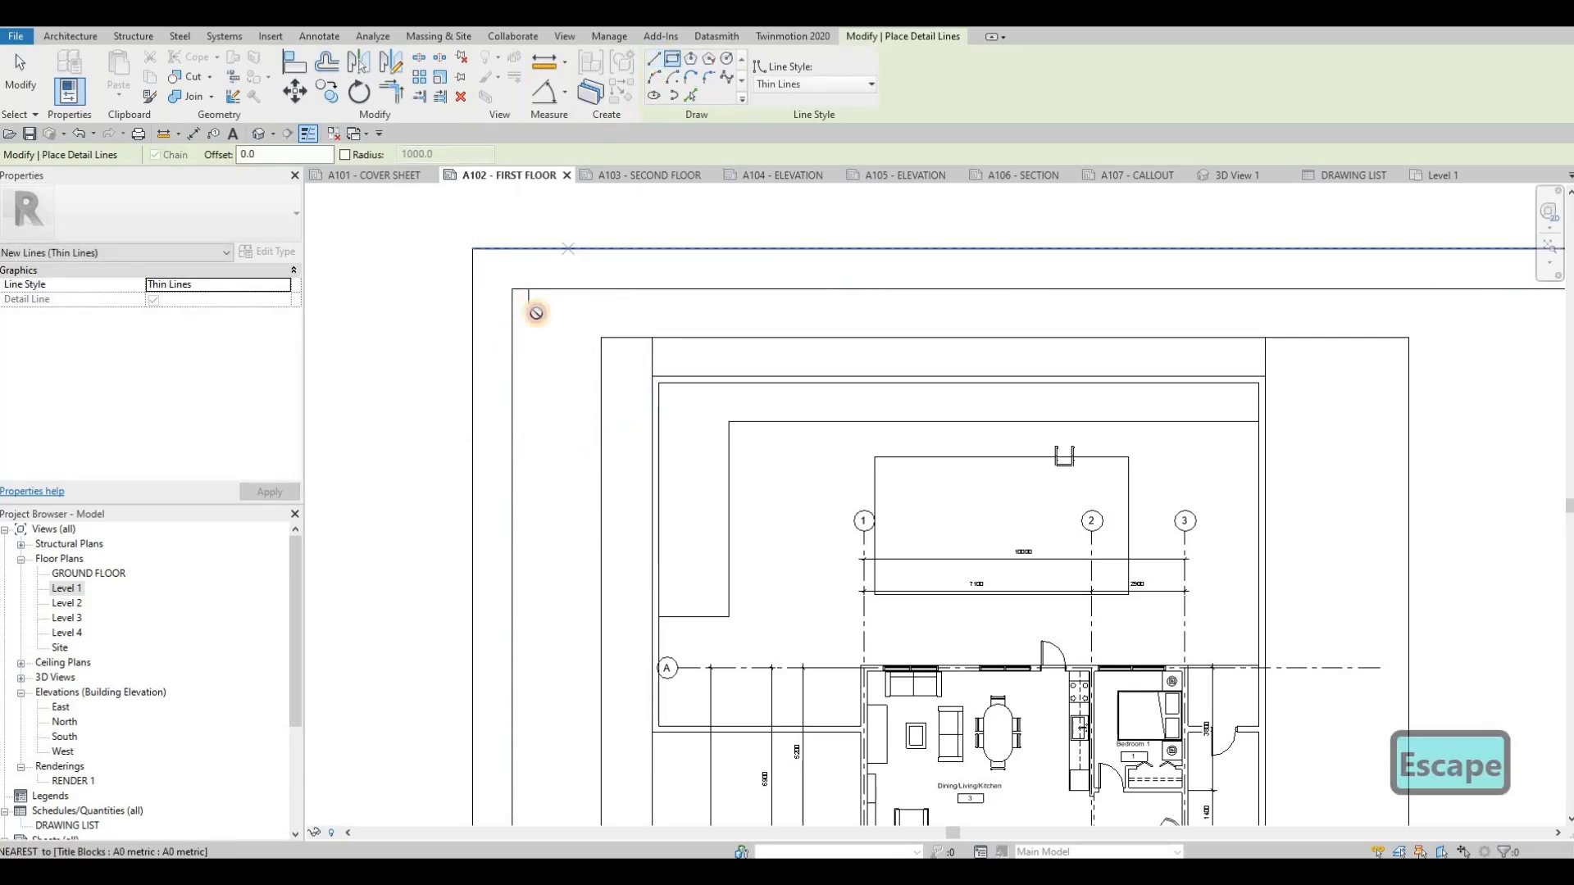
Step: Draw a rectangular detail-line frame about 660 mm tall around the first floor plan, starting from the end of the short guide line
{"action": "left_click", "coordinate": [708, 461]}
{"action": "scroll", "coordinate": [818, 450], "scroll_direction": "down", "scroll_amount": 5}
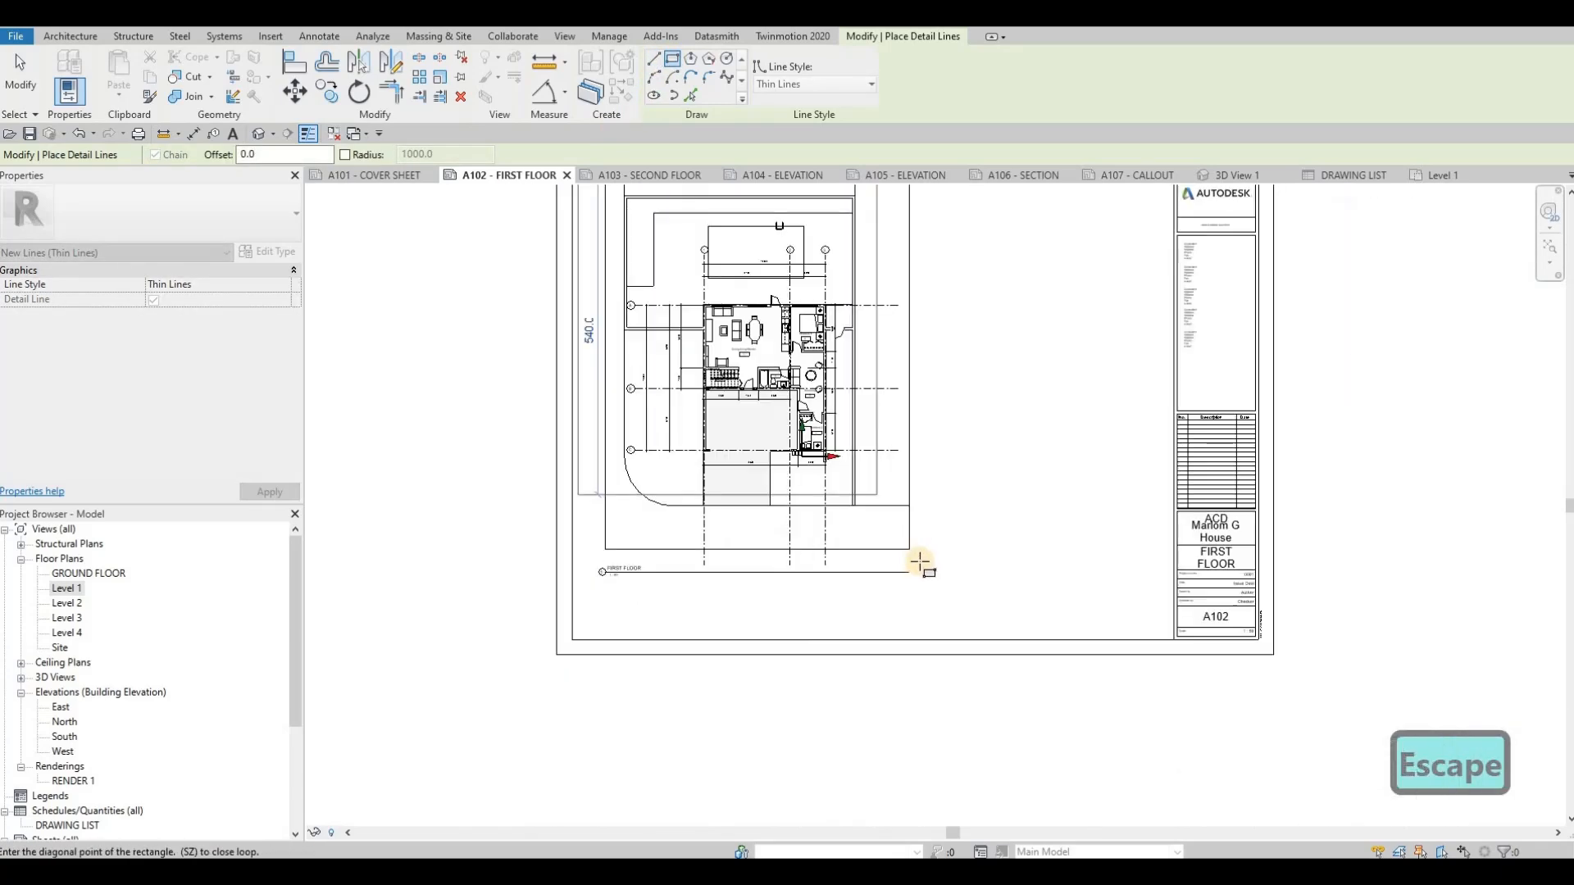
{"action": "left_click", "coordinate": [924, 568]}
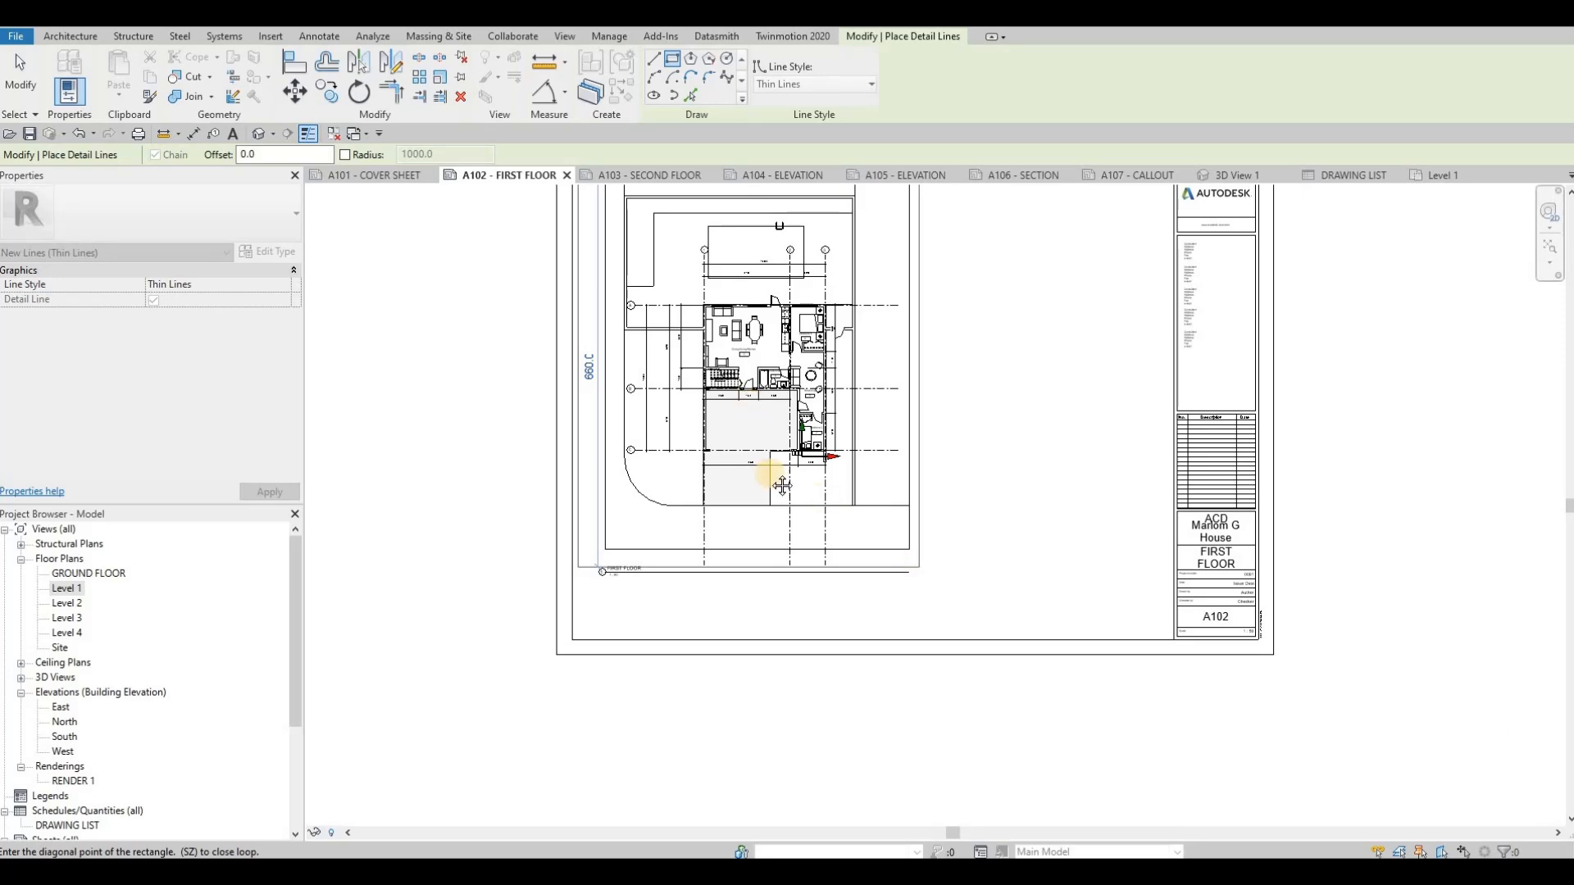
{"action": "scroll", "coordinate": [573, 236], "scroll_direction": "up", "scroll_amount": 6}
{"action": "key", "text": "Escape"}
{"action": "key", "text": "Escape"}
{"action": "key", "text": "Escape"}
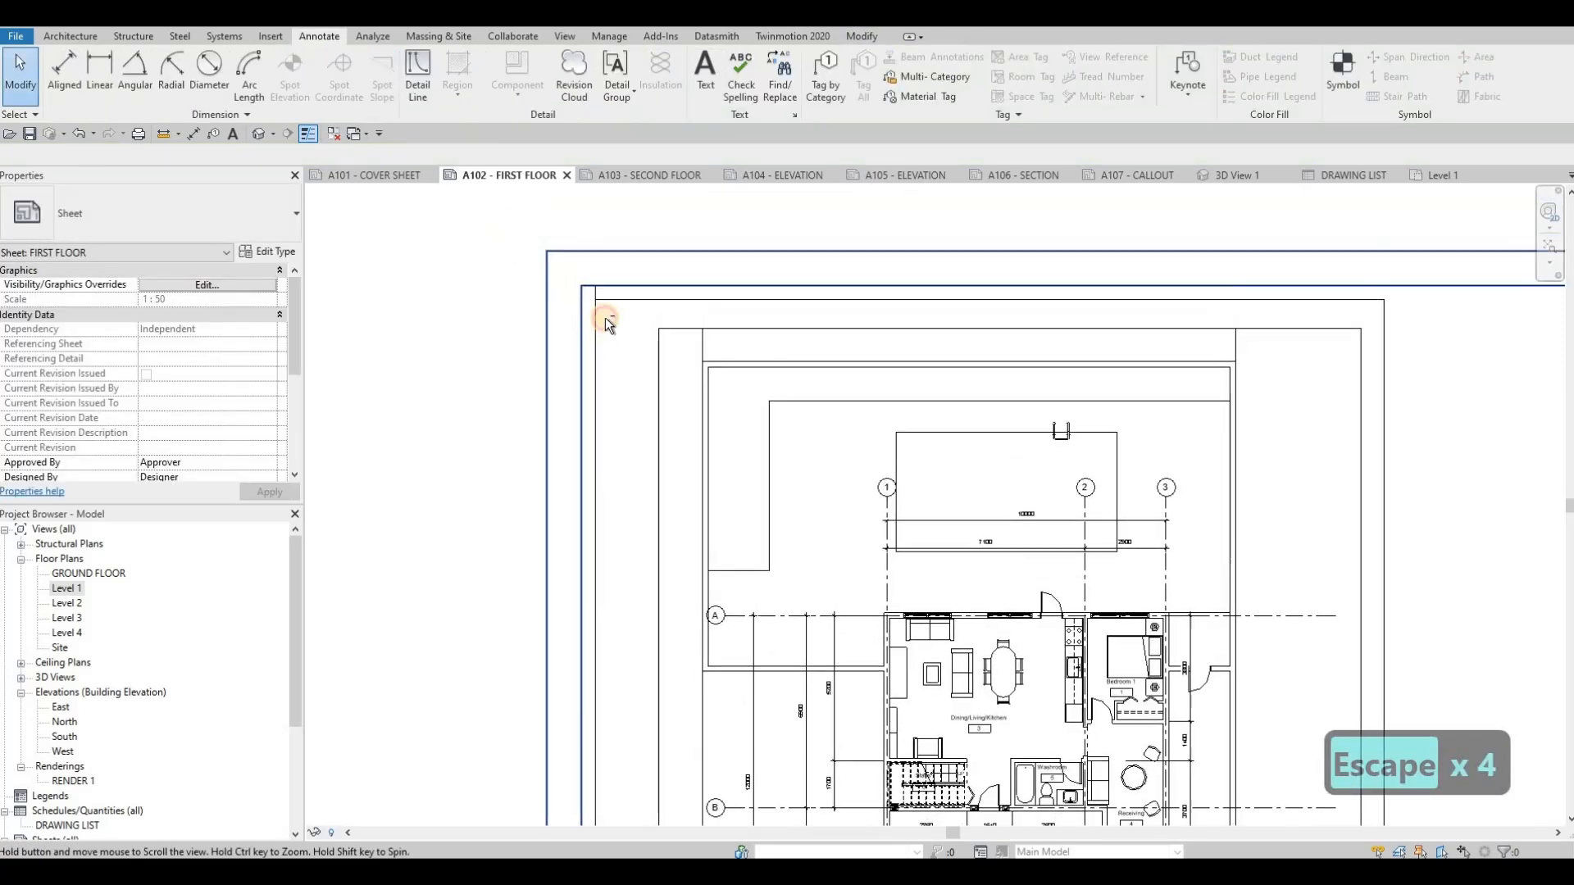
Step: Delete the short offset guide line at the upper-left corner of the first floor frame
{"action": "left_click", "coordinate": [605, 318]}
{"action": "key", "text": "Delete"}
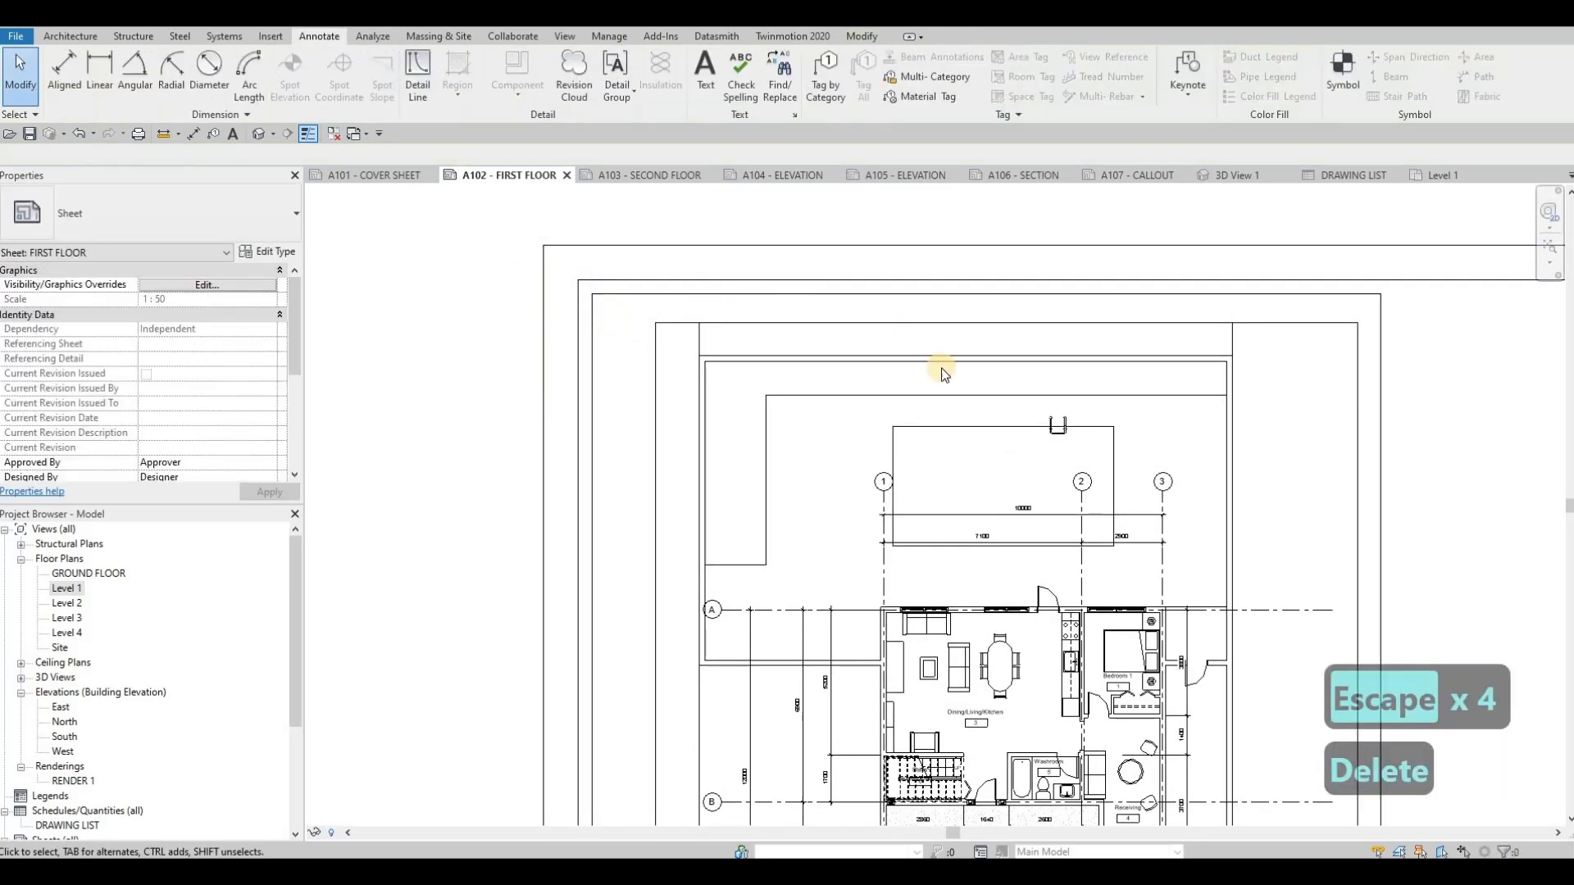
{"action": "scroll", "coordinate": [959, 365], "scroll_direction": "down", "scroll_amount": 5}
{"action": "key", "text": "Escape"}
Step: Move the FIRST FLOOR viewport title to the frame's lower-left corner, just below it, and shorten its line to the title text
{"action": "scroll", "coordinate": [703, 606], "scroll_direction": "up", "scroll_amount": 3}
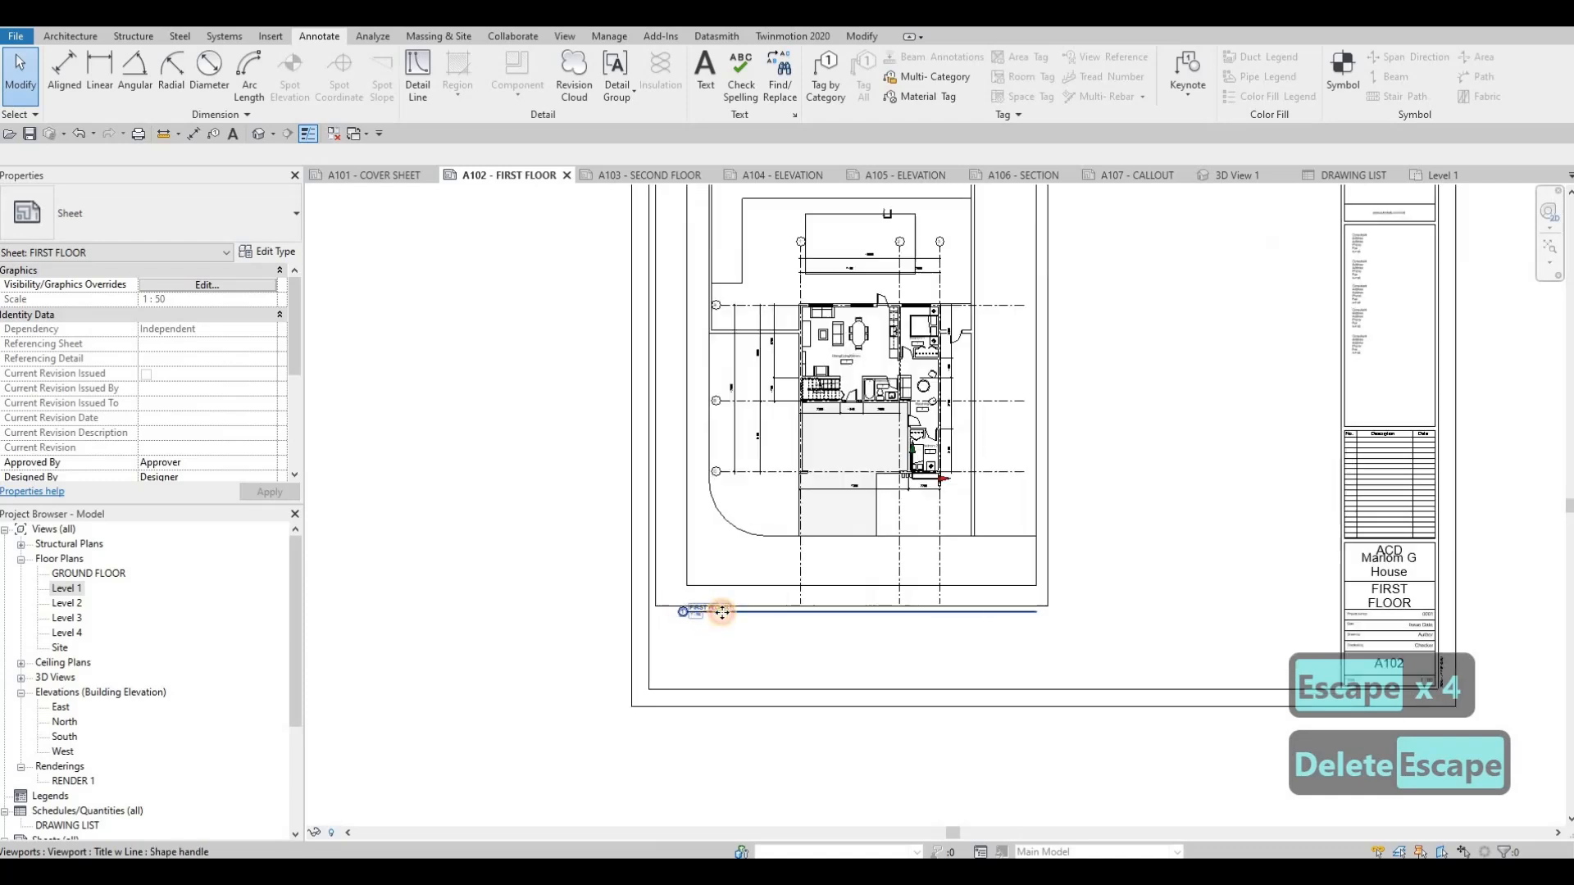
{"action": "left_click", "coordinate": [687, 628]}
{"action": "left_click_drag", "start_coordinate": [683, 624], "coordinate": [685, 629]}
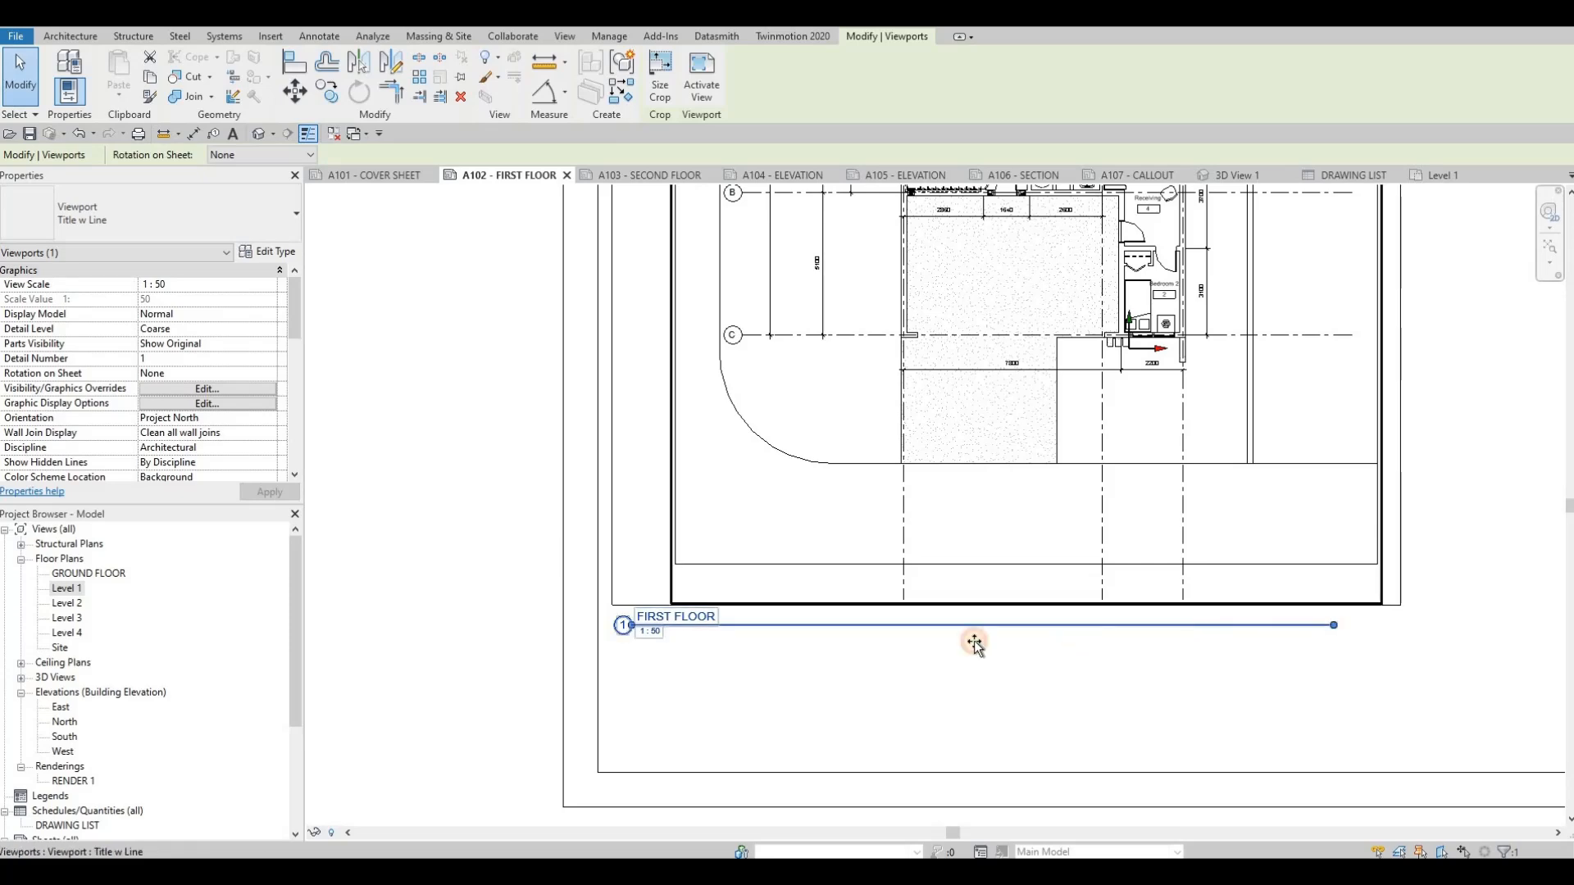
{"action": "left_click_drag", "start_coordinate": [975, 644], "coordinate": [723, 631]}
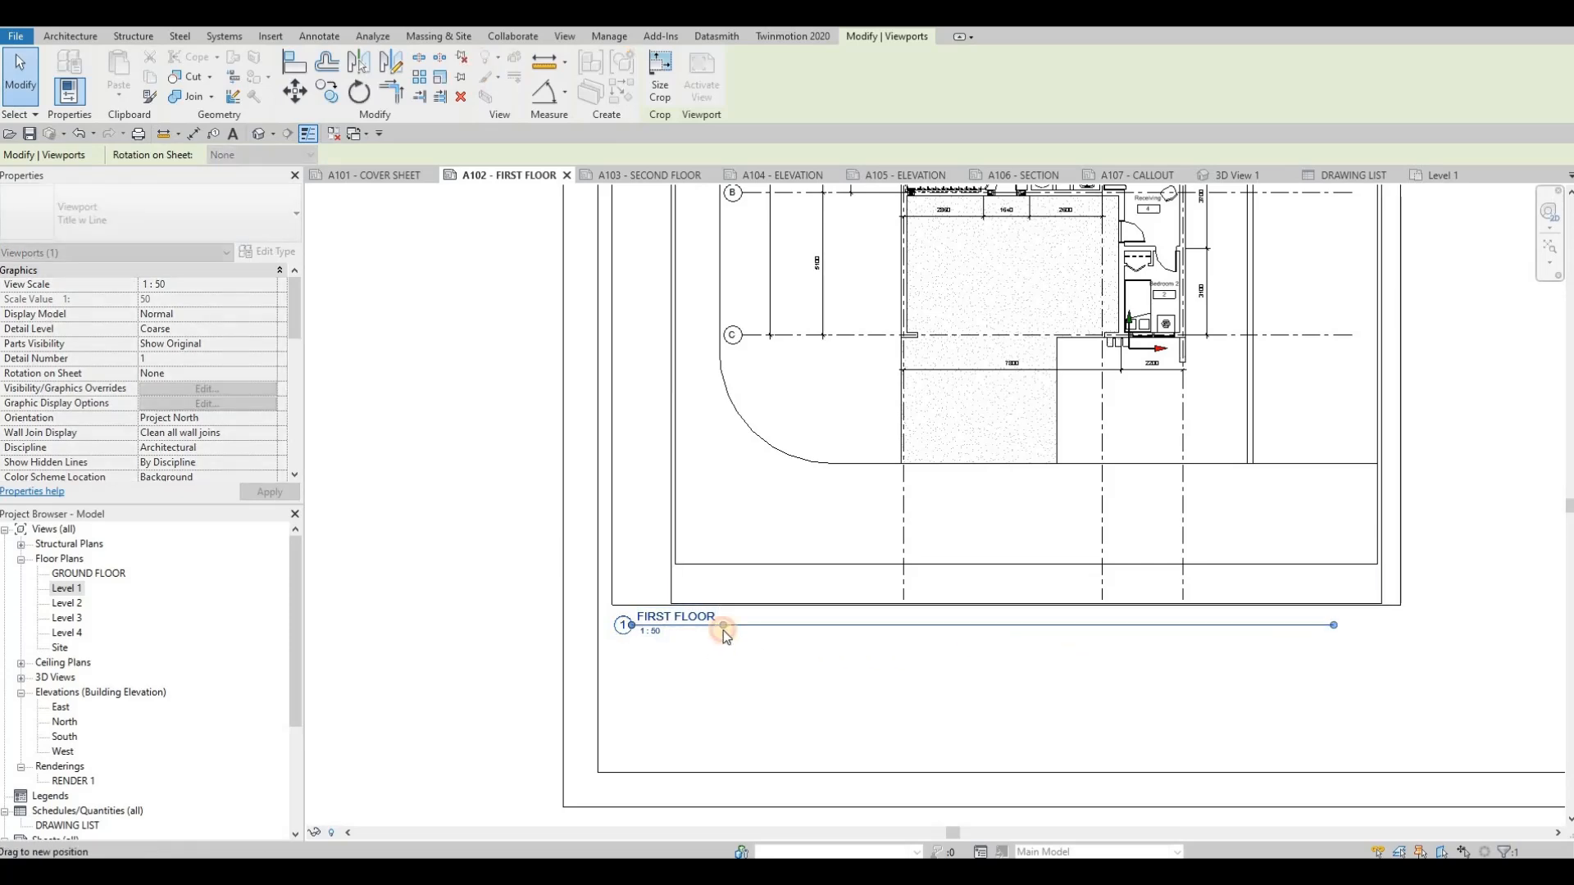
{"action": "key", "text": "Escape"}
{"action": "scroll", "coordinate": [789, 602], "scroll_direction": "down", "scroll_amount": 6}
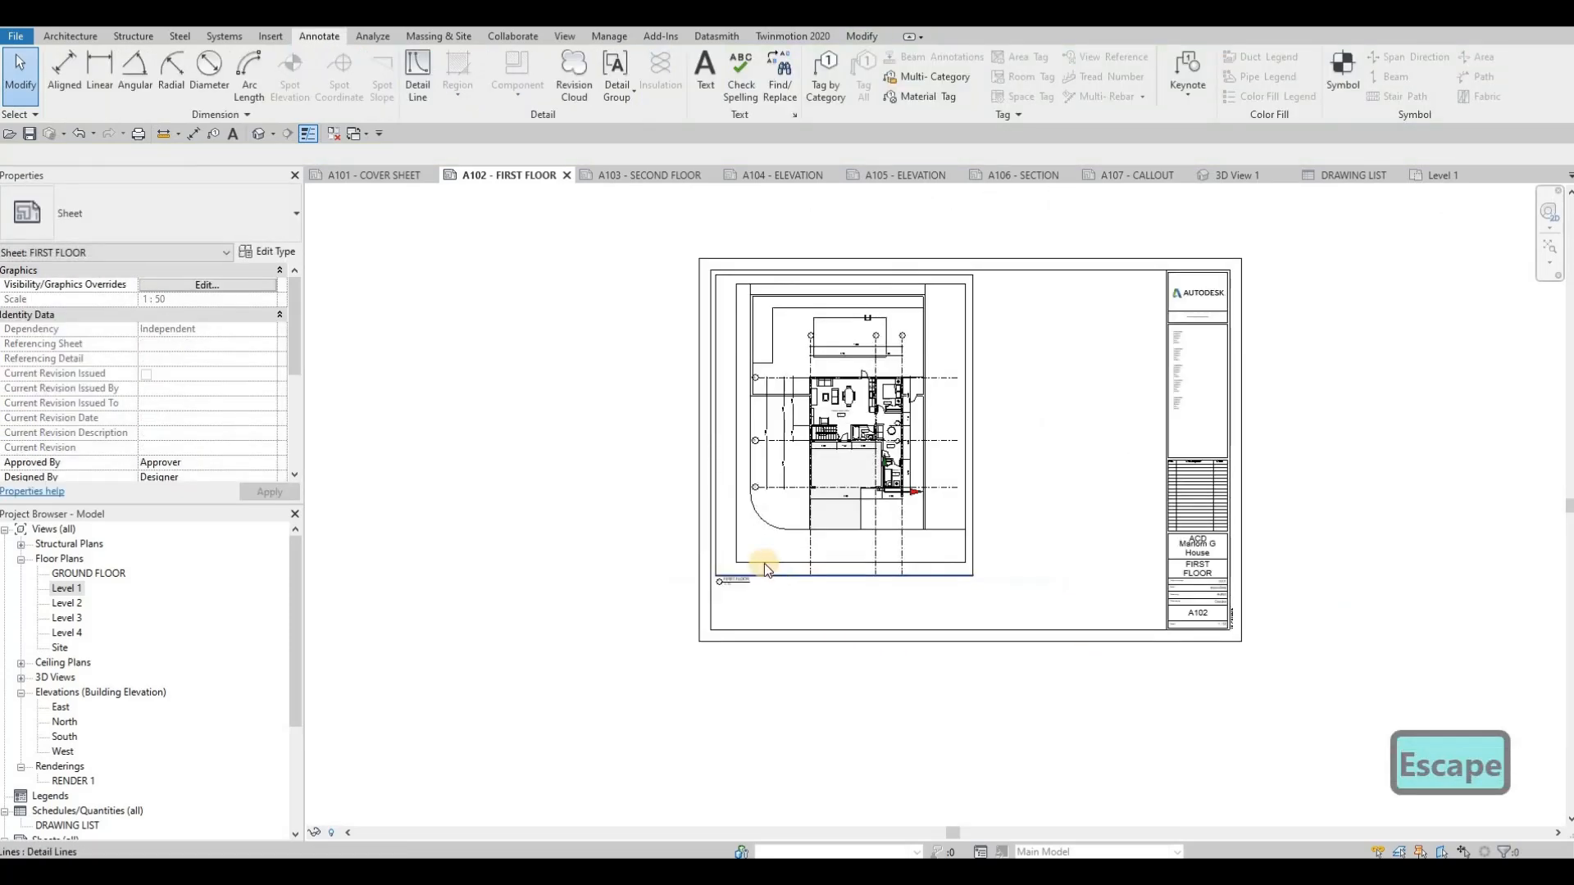
{"action": "key", "text": "Escape"}
{"action": "key", "text": "Escape"}
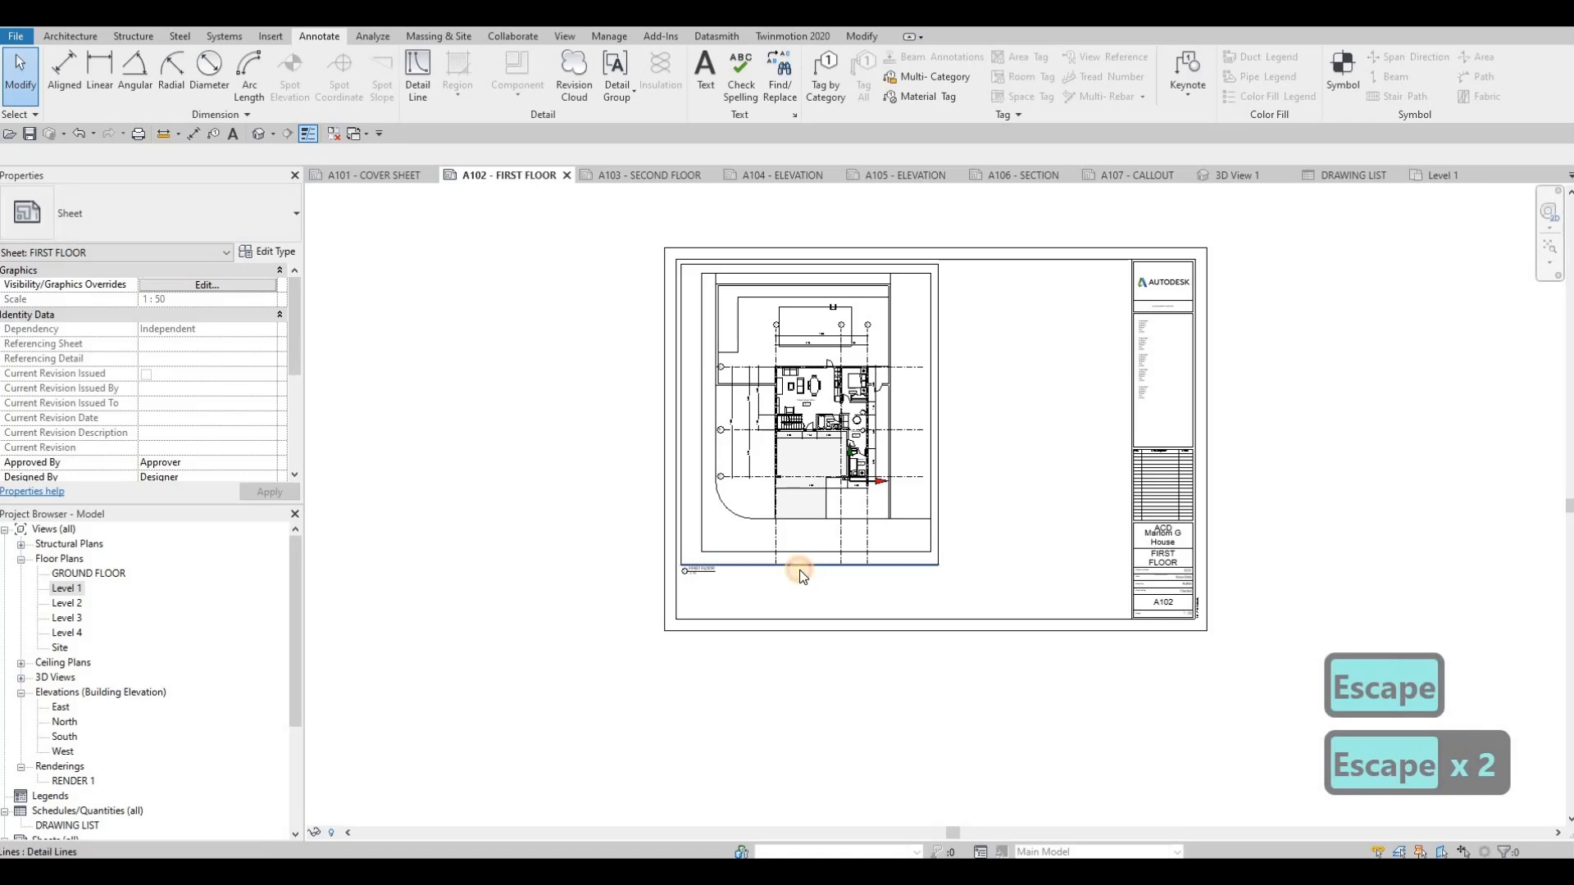
Step: Copy the whole rectangular frame from sheet A102 and paste it onto sheet A103 aligned to the current view
{"action": "left_click", "coordinate": [803, 569]}
{"action": "key", "text": "Escape"}
{"action": "key", "text": "Escape"}
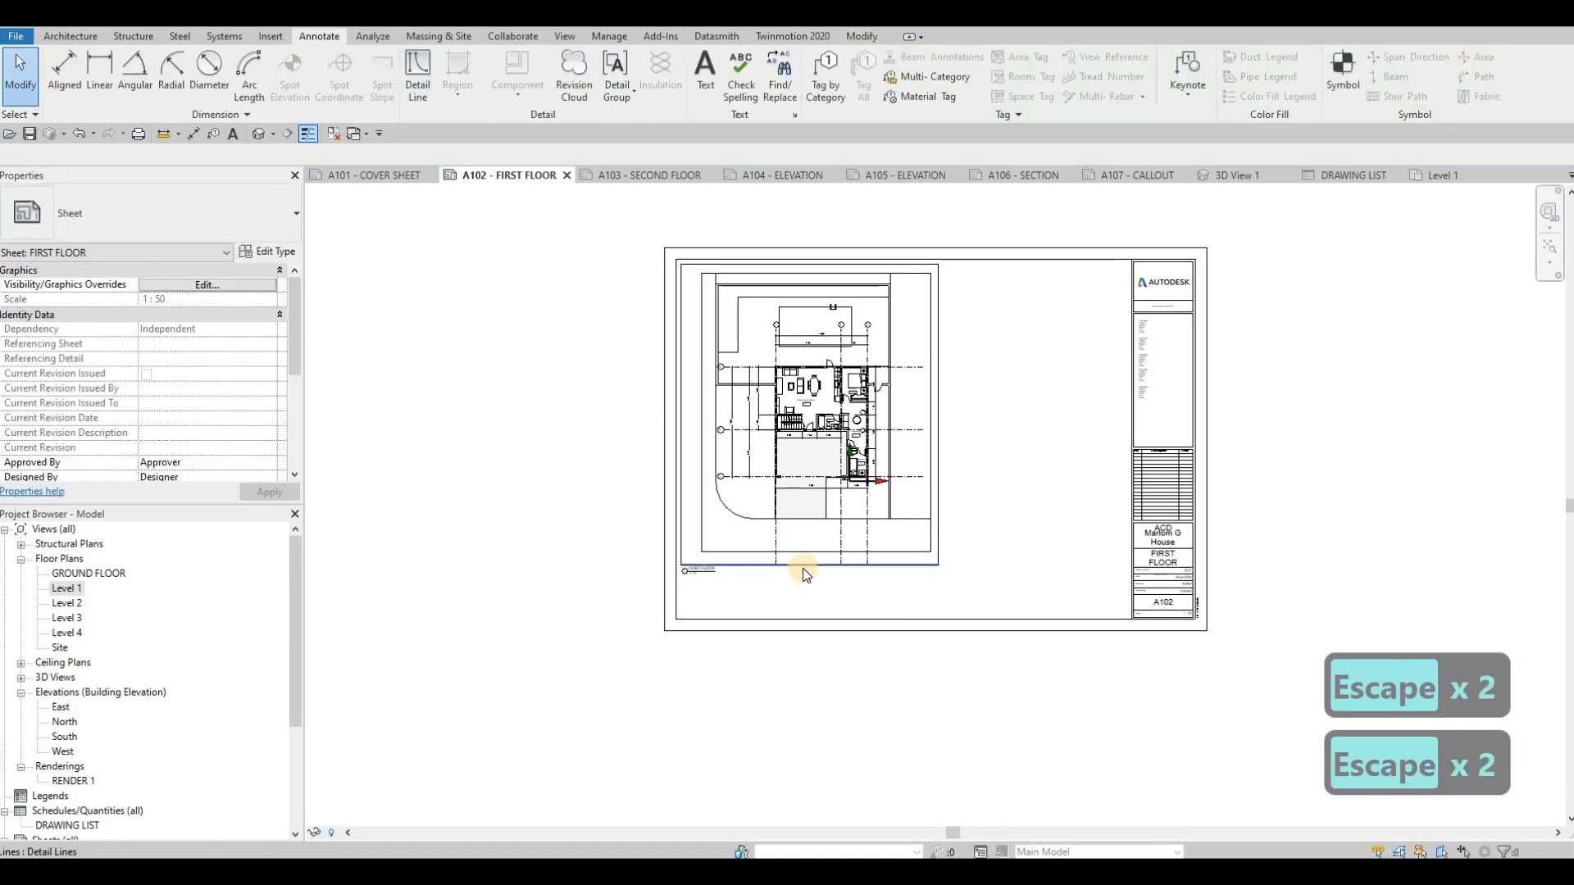
{"action": "key", "text": "Tab"}
{"action": "left_click", "coordinate": [803, 571]}
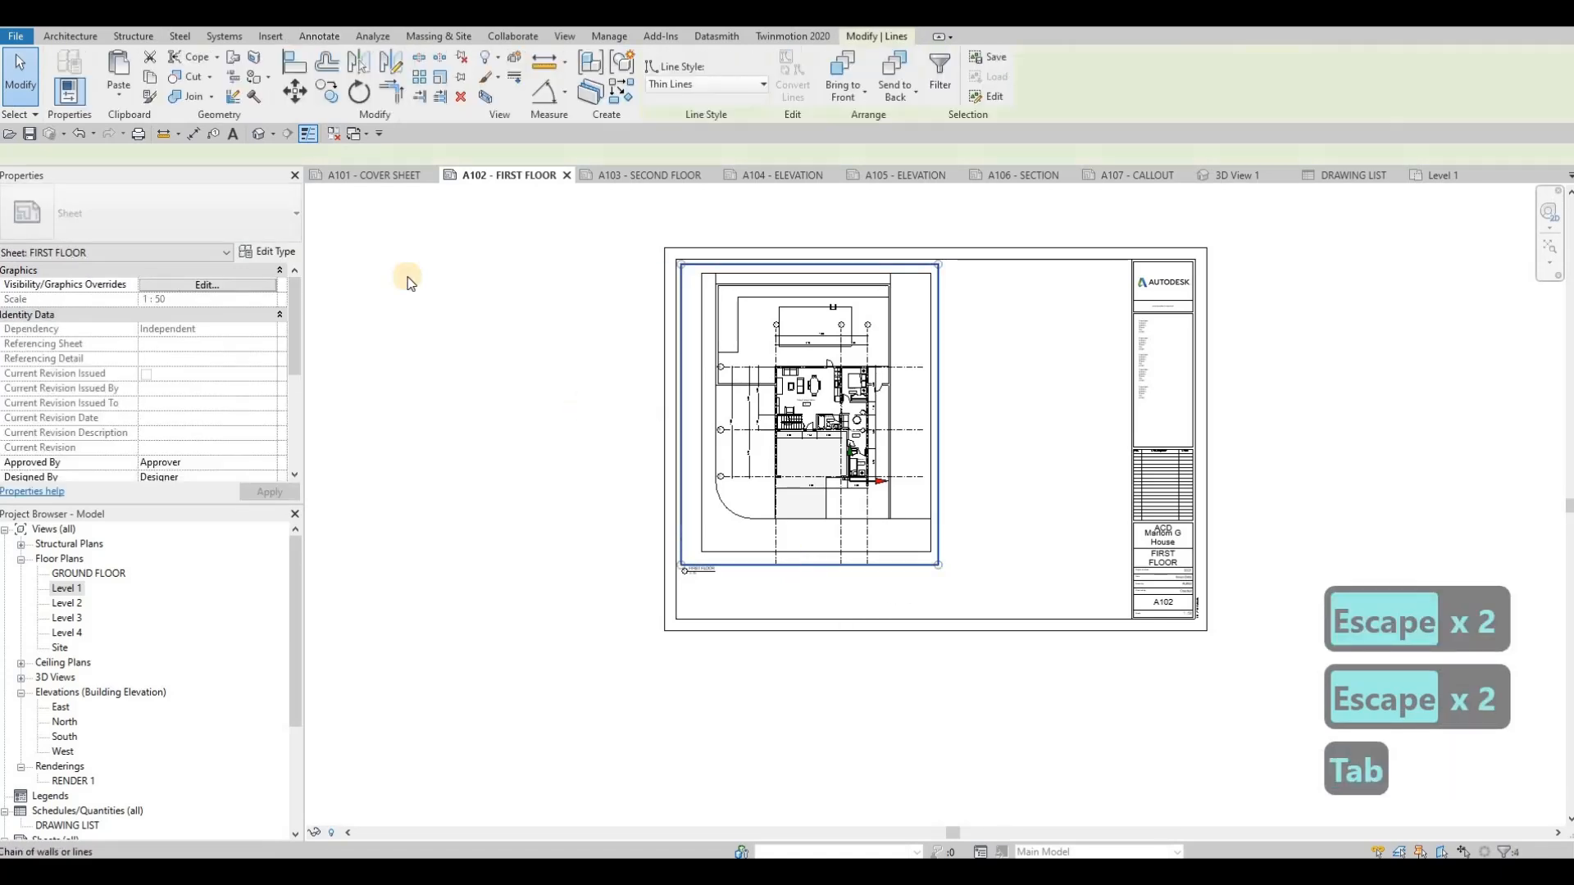
{"action": "left_click", "coordinate": [154, 78]}
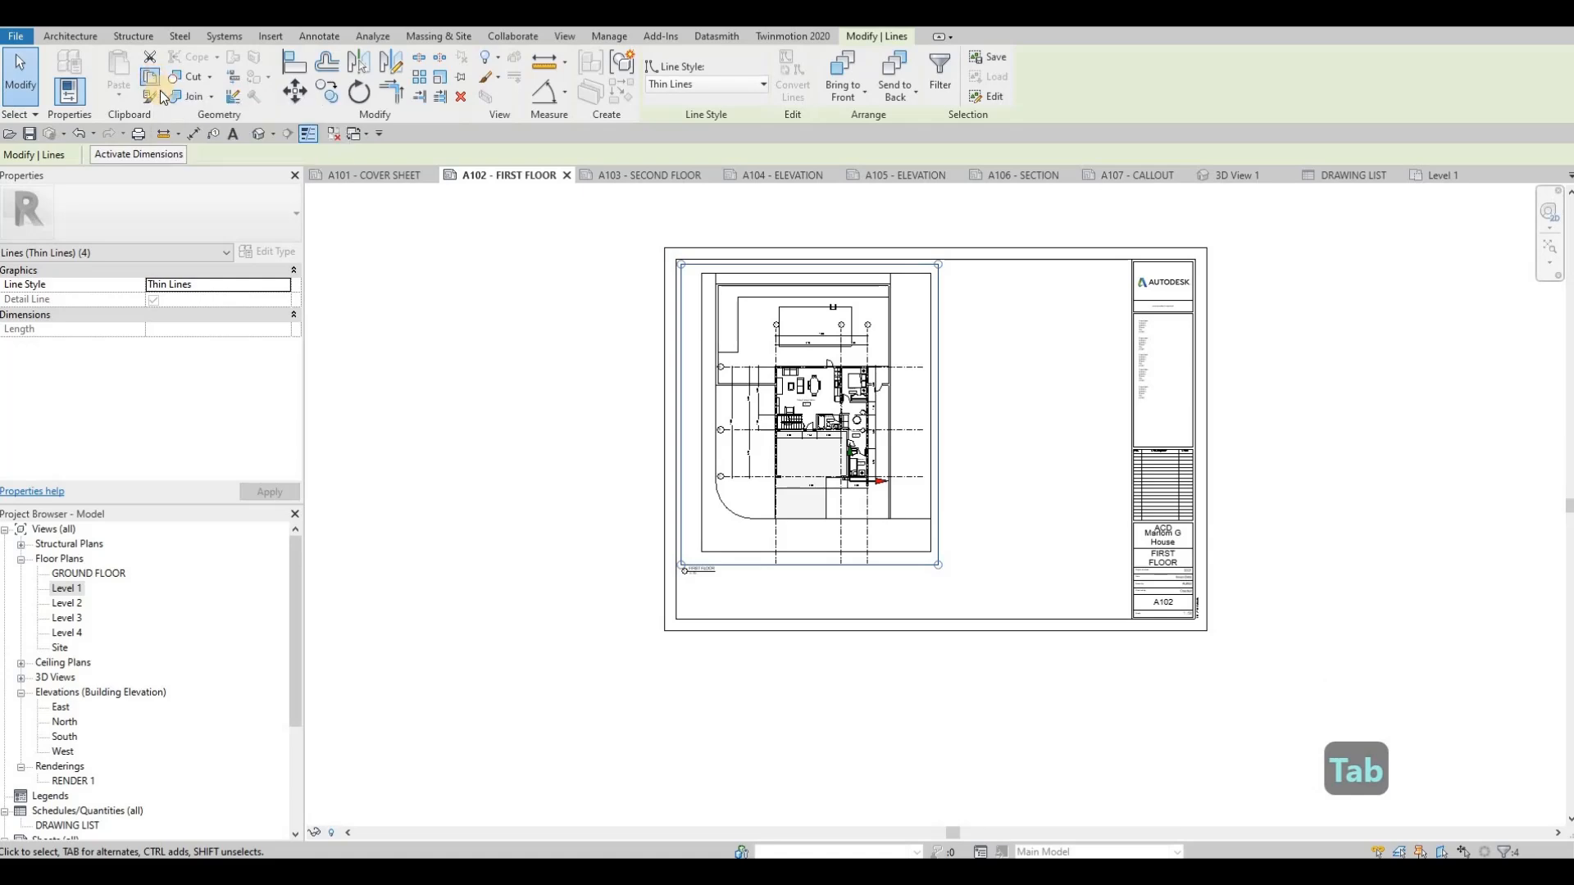
{"action": "left_click", "coordinate": [642, 175]}
{"action": "left_click", "coordinate": [119, 96]}
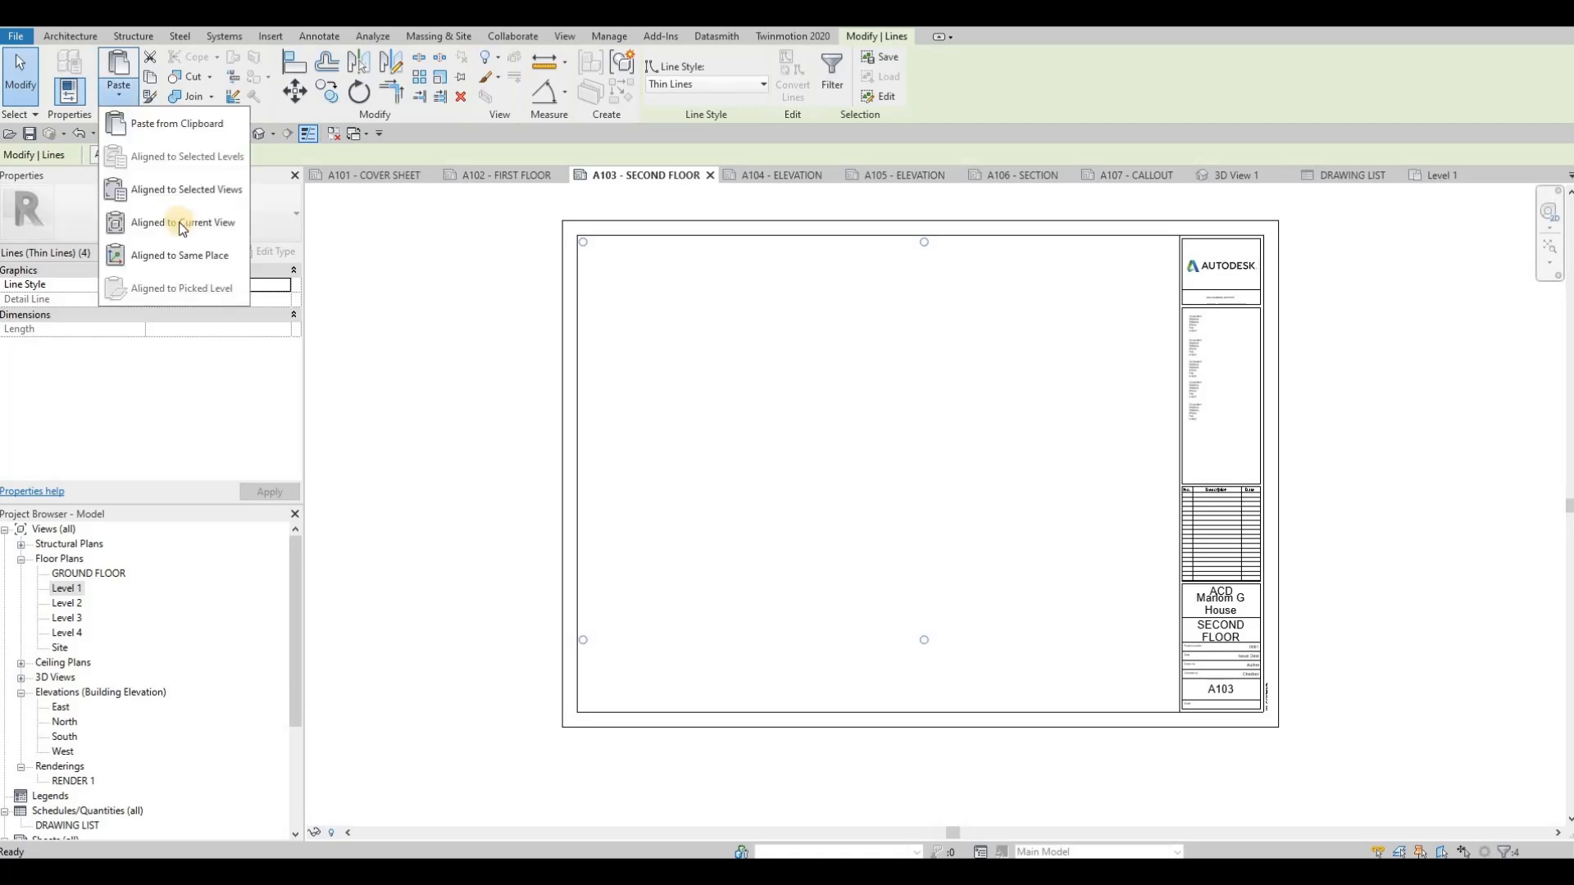
{"action": "left_click", "coordinate": [172, 218]}
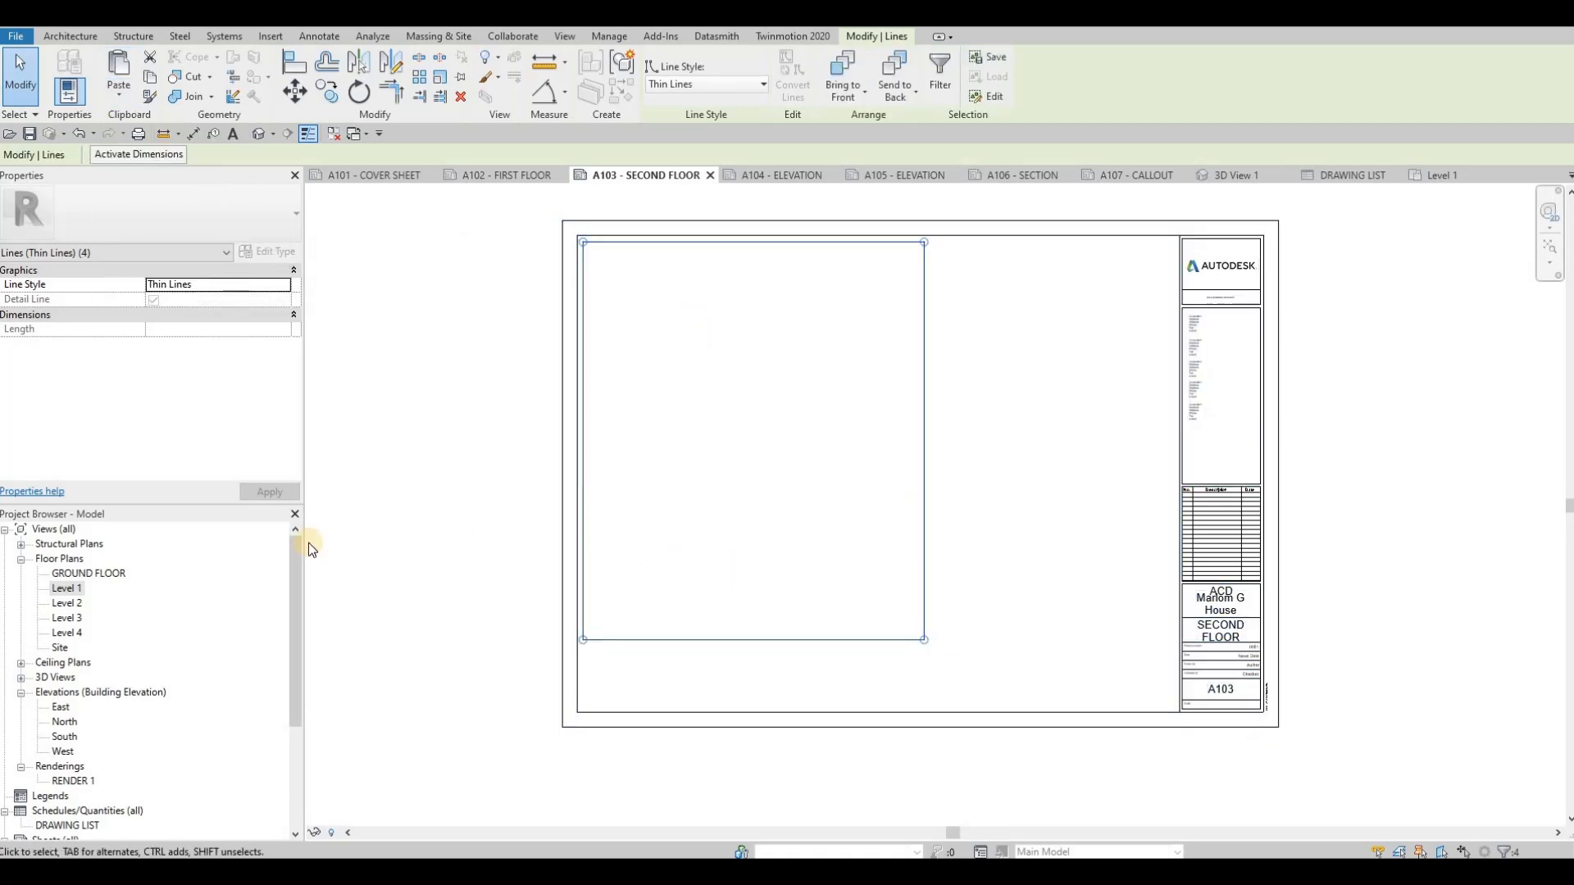
Step: Open the Level 2 floor plan and enable Crop View, Crop Region Visible and Annotation Crop
{"action": "double_click", "coordinate": [67, 604]}
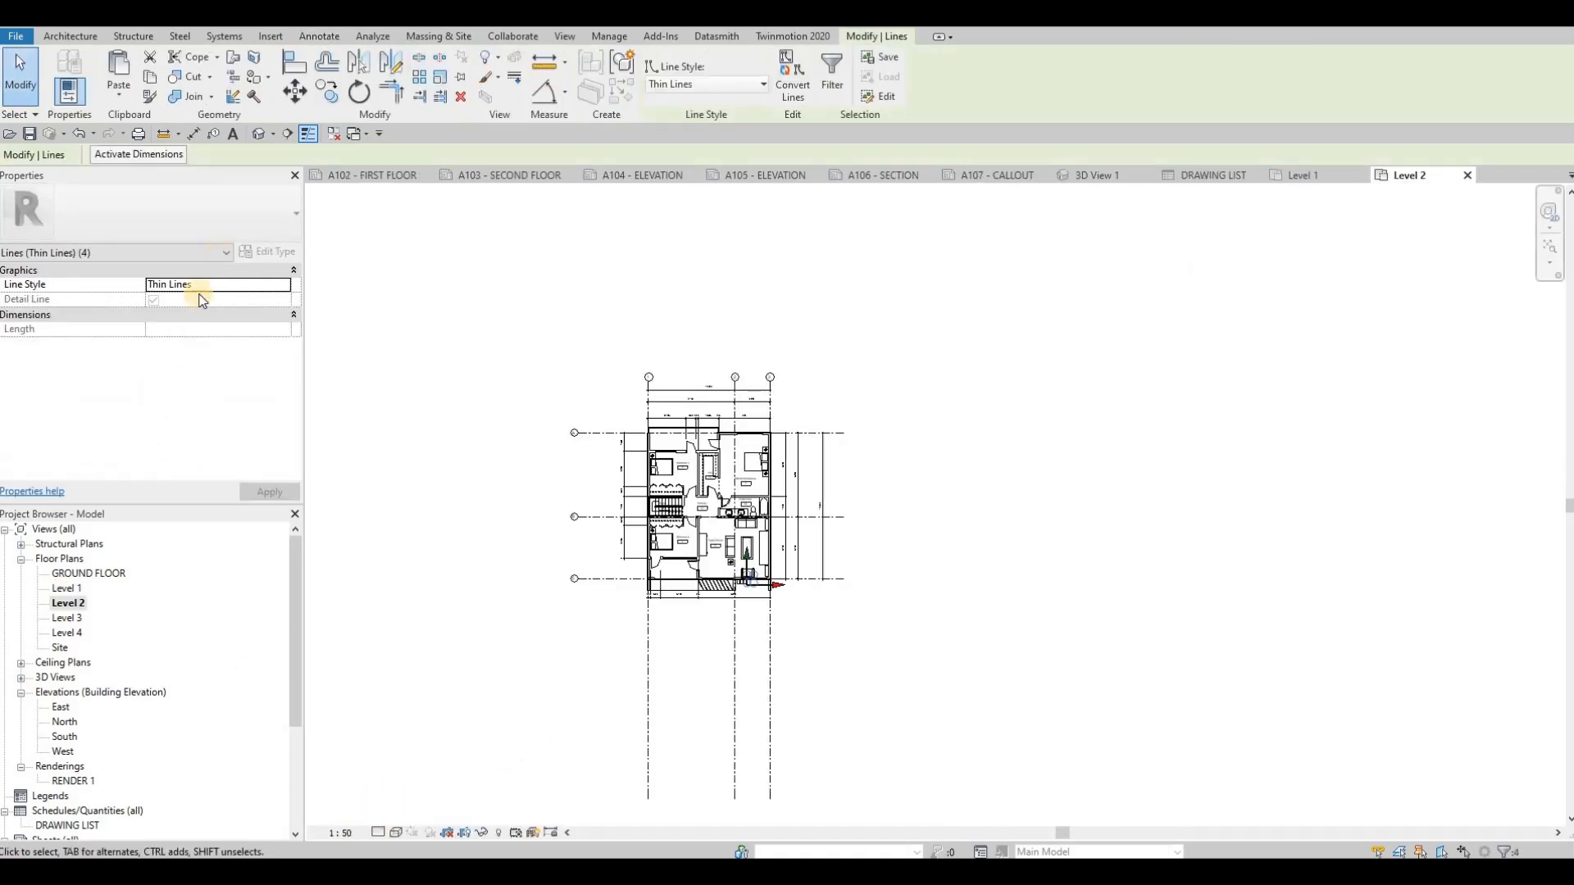
{"action": "key", "text": "Escape"}
{"action": "scroll", "coordinate": [162, 353], "scroll_direction": "down", "scroll_amount": 5}
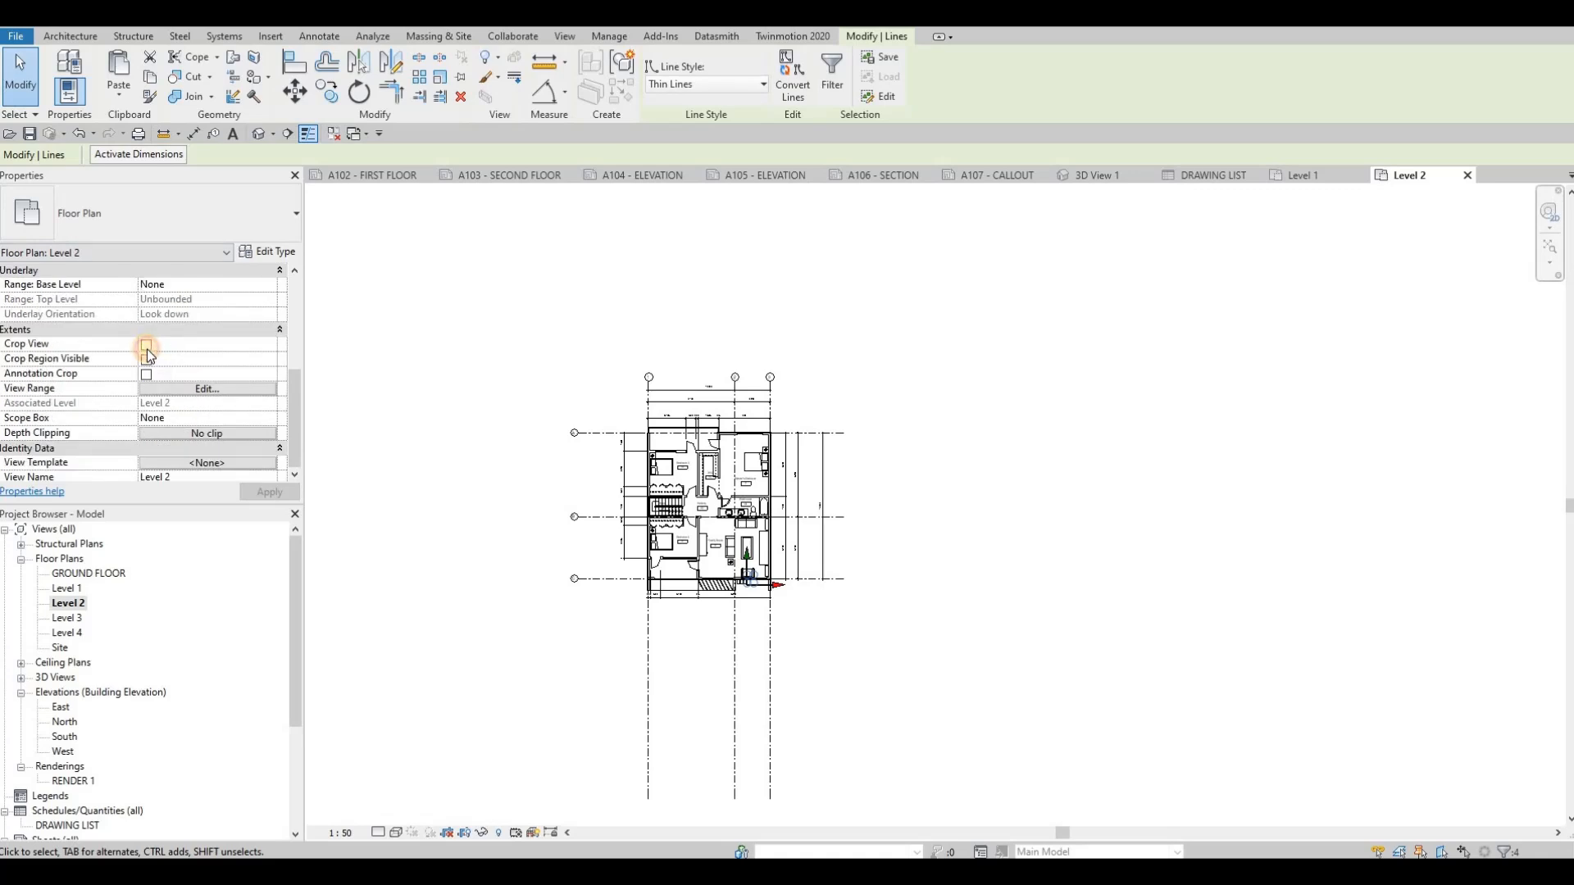
{"action": "left_click", "coordinate": [146, 345]}
{"action": "left_click", "coordinate": [147, 359]}
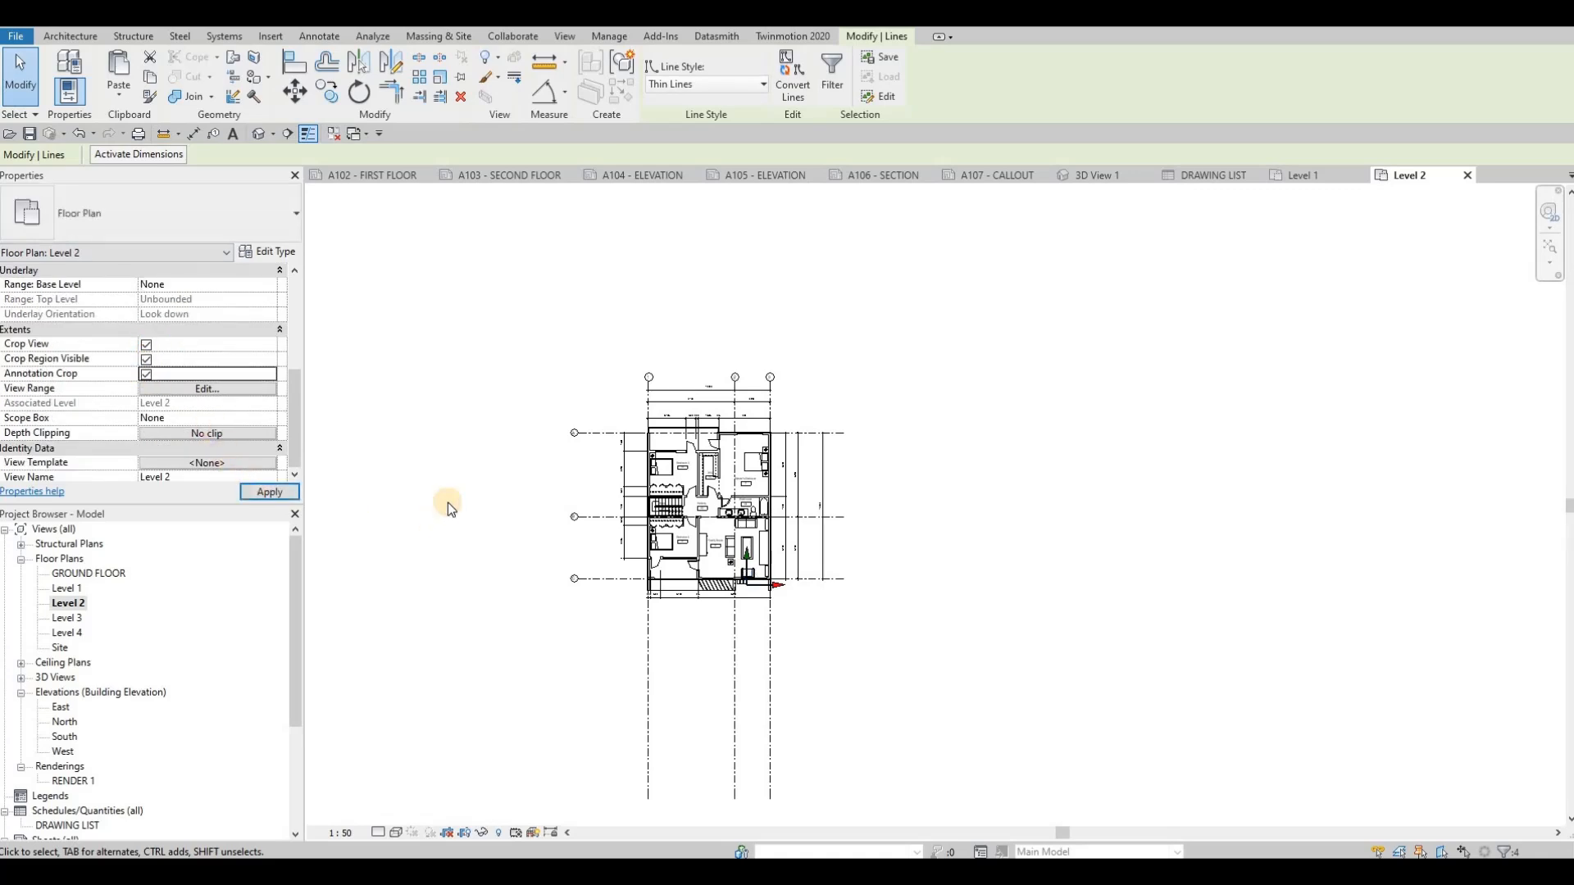
Step: Tighten the Level 2 crop region around the plan on all four sides, cutting away most of the empty area below it
{"action": "left_click", "coordinate": [661, 489]}
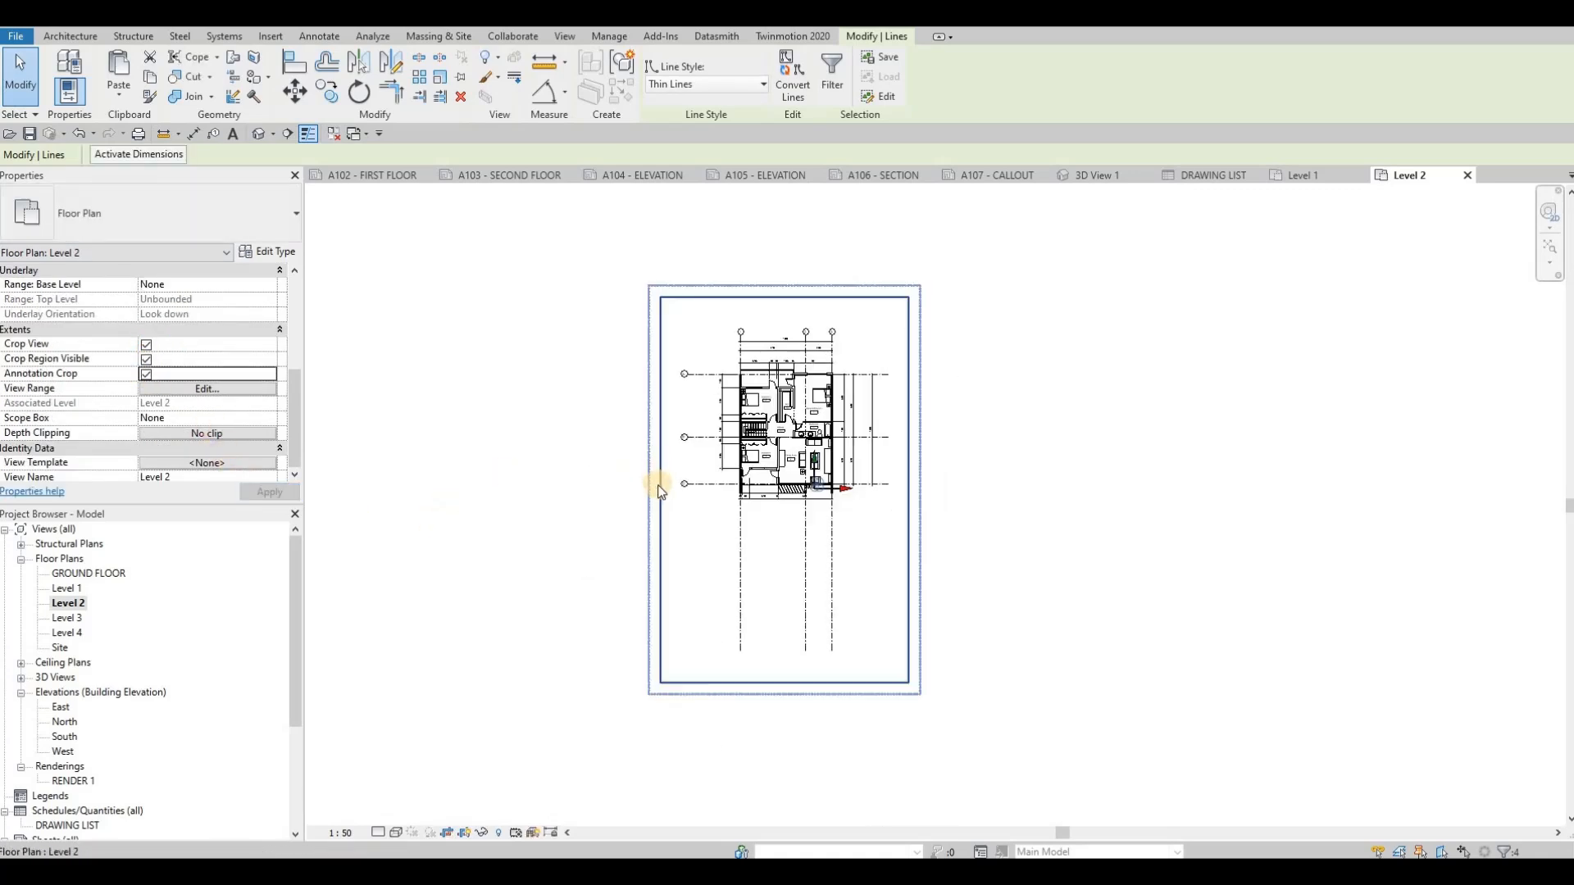
{"action": "left_click_drag", "start_coordinate": [661, 489], "coordinate": [677, 490]}
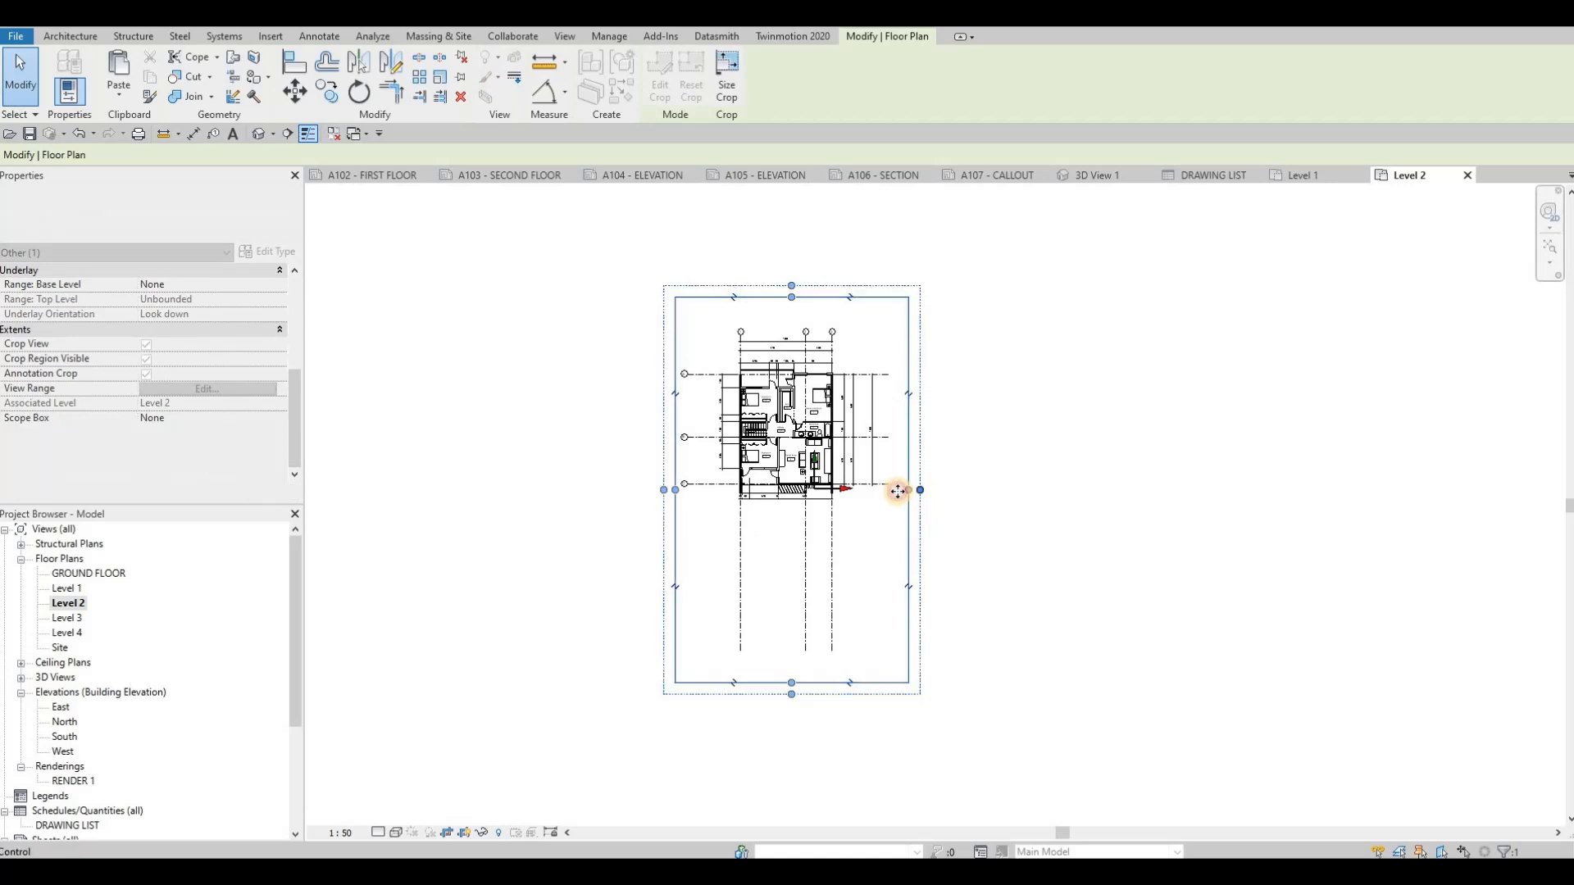
{"action": "left_click_drag", "start_coordinate": [908, 490], "coordinate": [893, 490]}
{"action": "left_click_drag", "start_coordinate": [784, 682], "coordinate": [783, 530]}
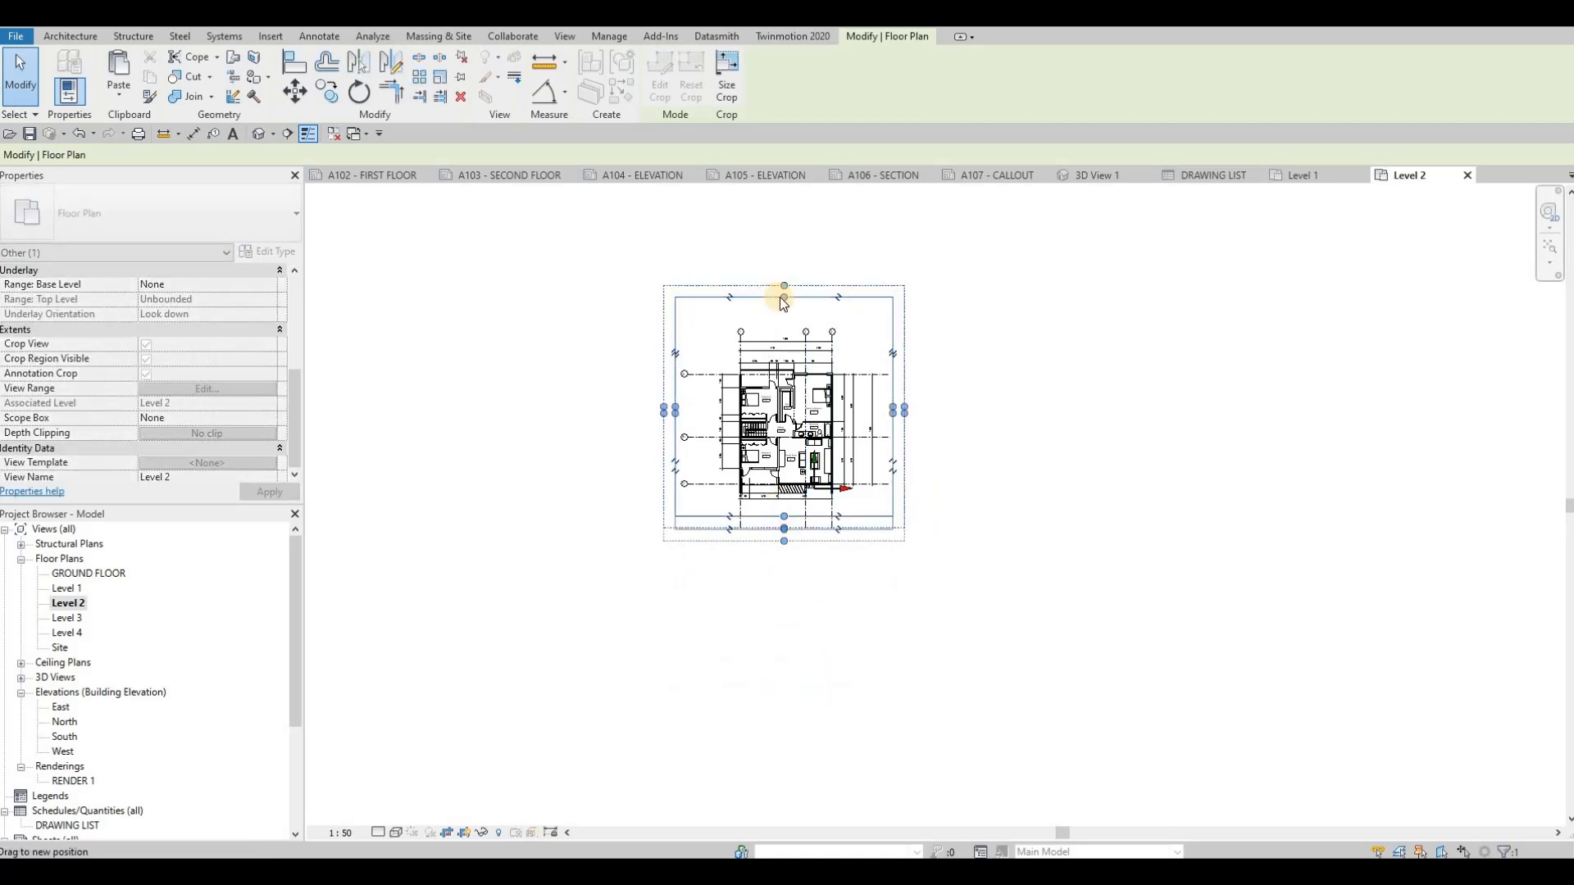
{"action": "left_click_drag", "start_coordinate": [783, 317], "coordinate": [760, 348]}
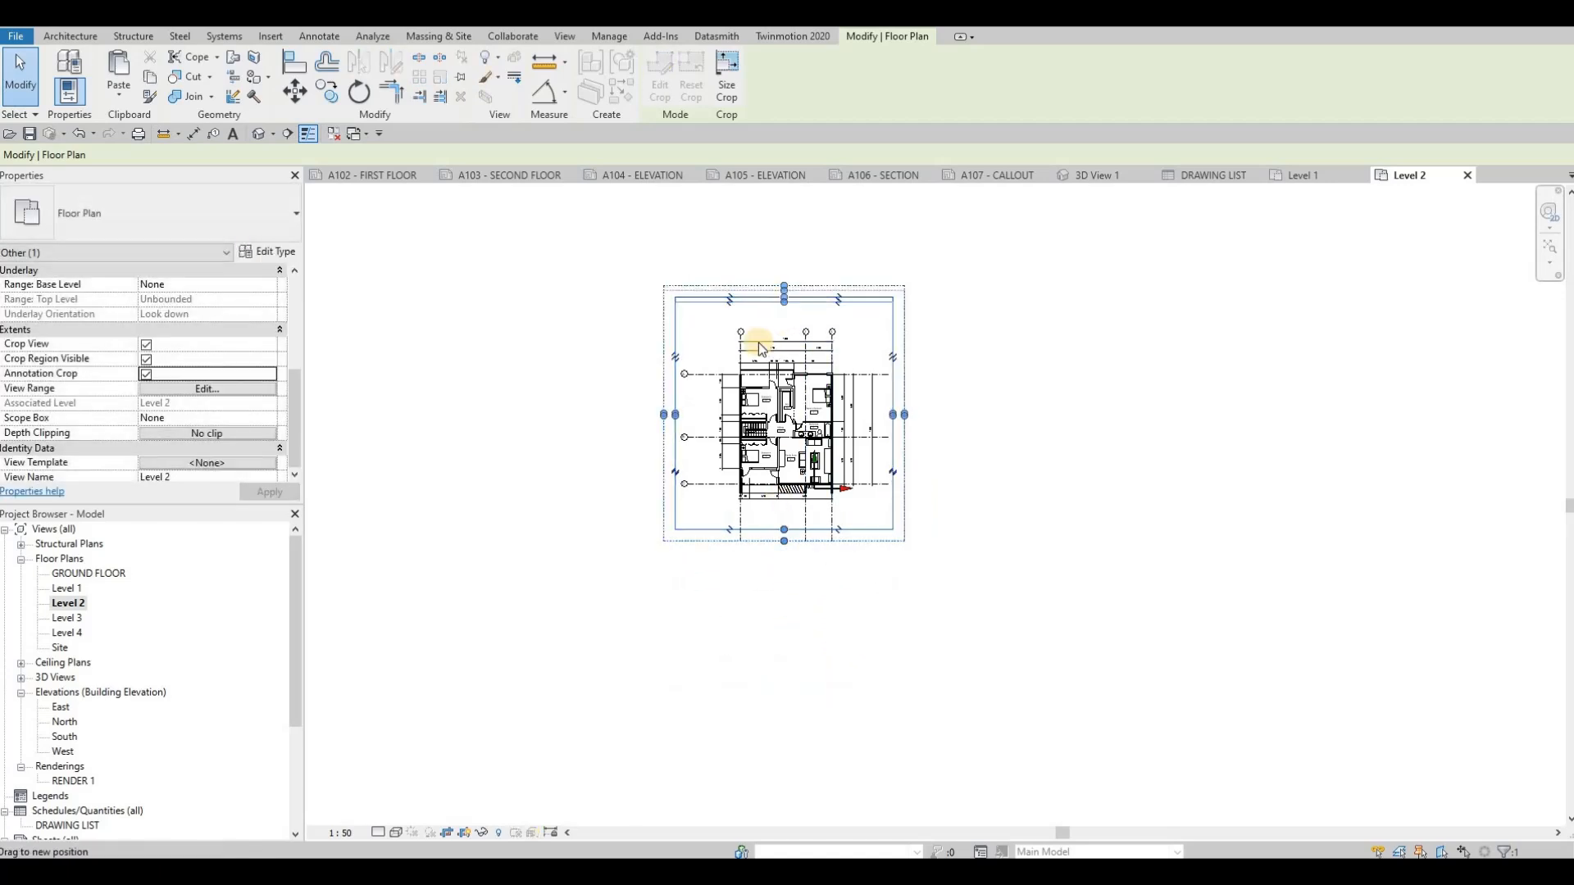
Step: Place the Level 2 floor plan on sheet A103 inside the upper part of the pasted frame
{"action": "left_click", "coordinate": [493, 175]}
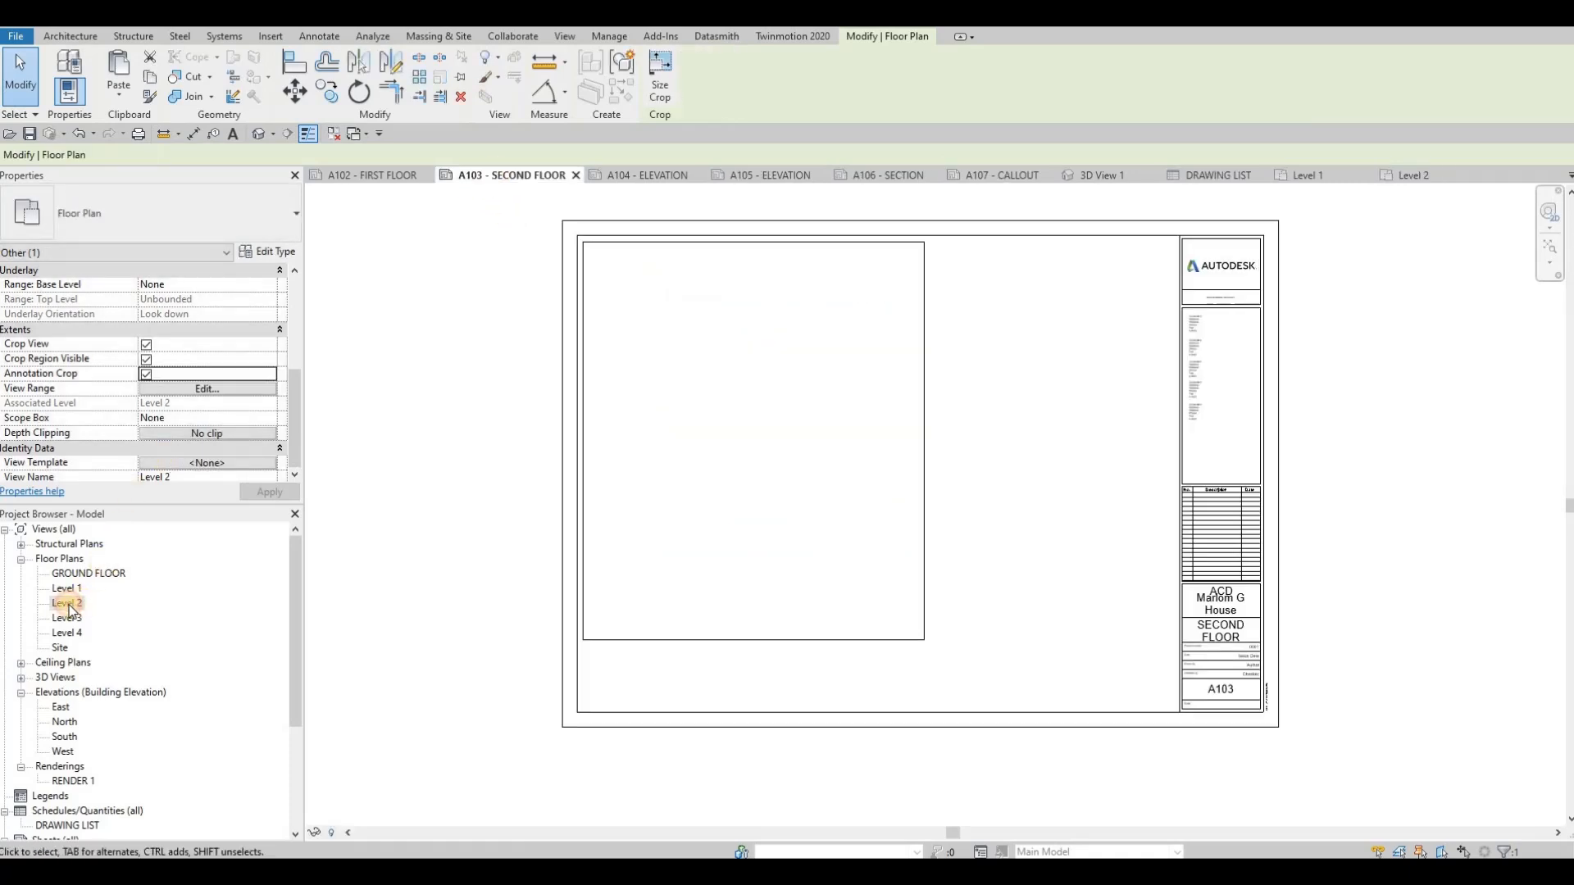
{"action": "left_click_drag", "start_coordinate": [69, 607], "coordinate": [742, 433]}
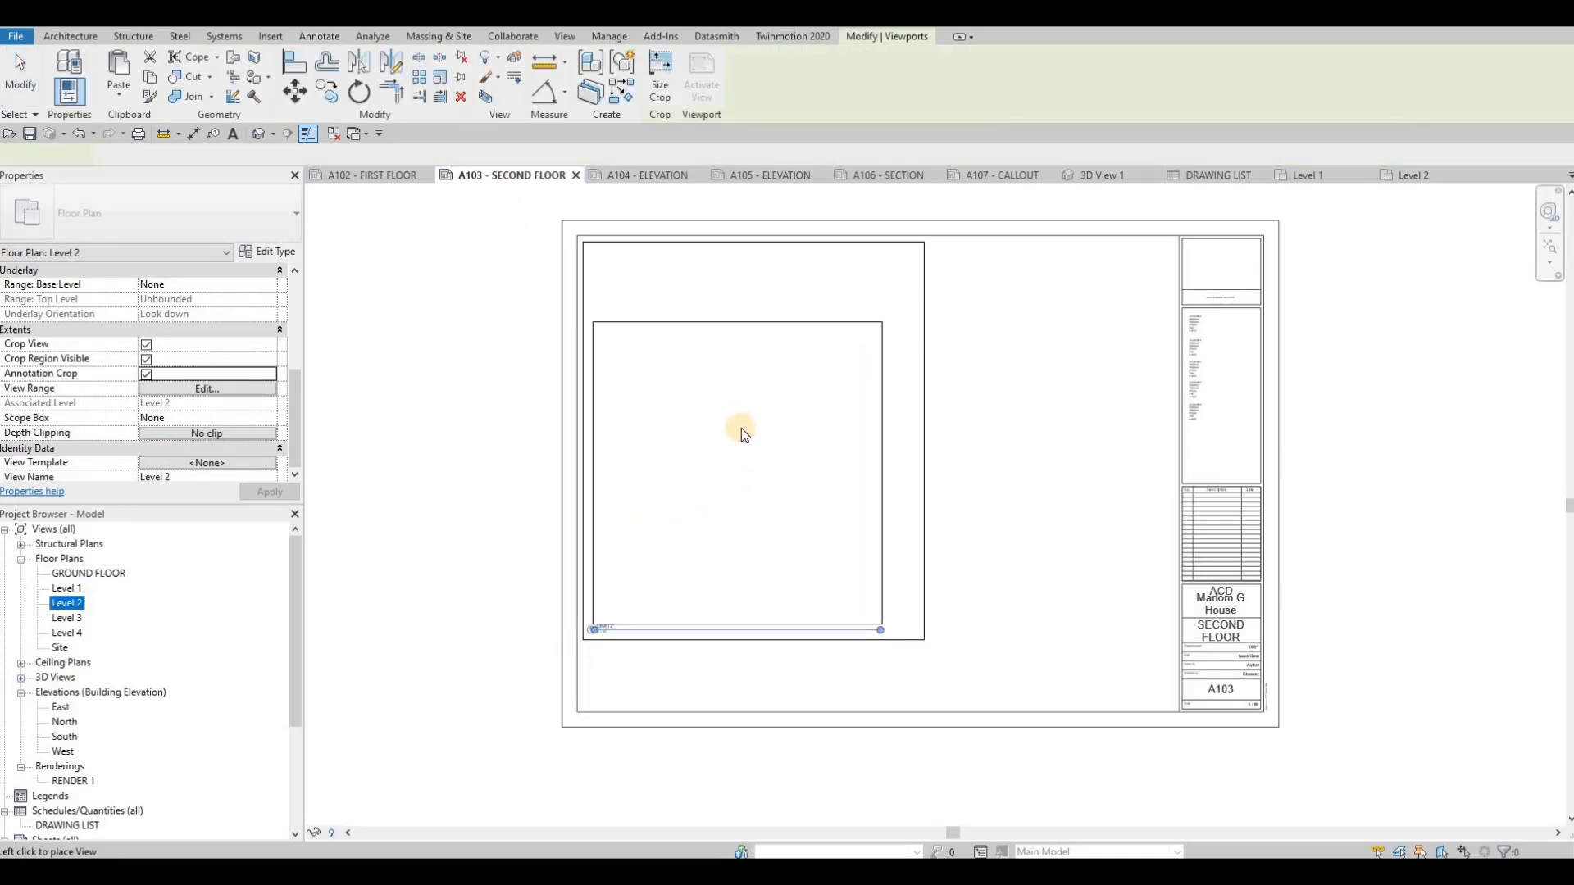
{"action": "left_click", "coordinate": [746, 410]}
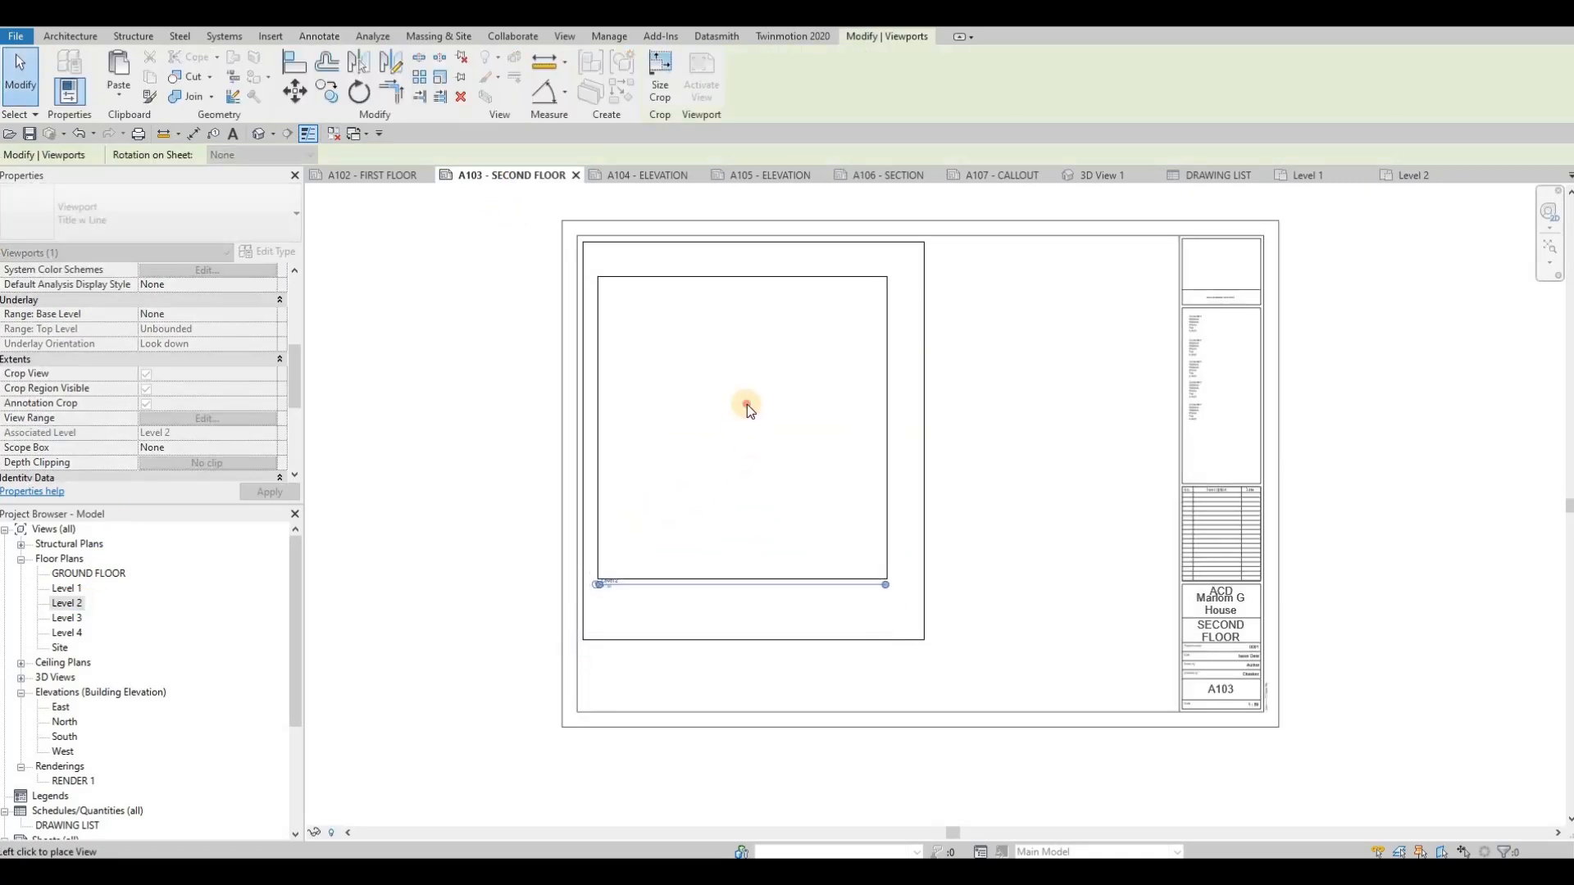
{"action": "key", "text": "Escape"}
{"action": "key", "text": "Escape"}
Step: Raise the frame's lower edge to just below the Level 2 plan and nudge the viewport slightly upward inside it
{"action": "left_click", "coordinate": [668, 639]}
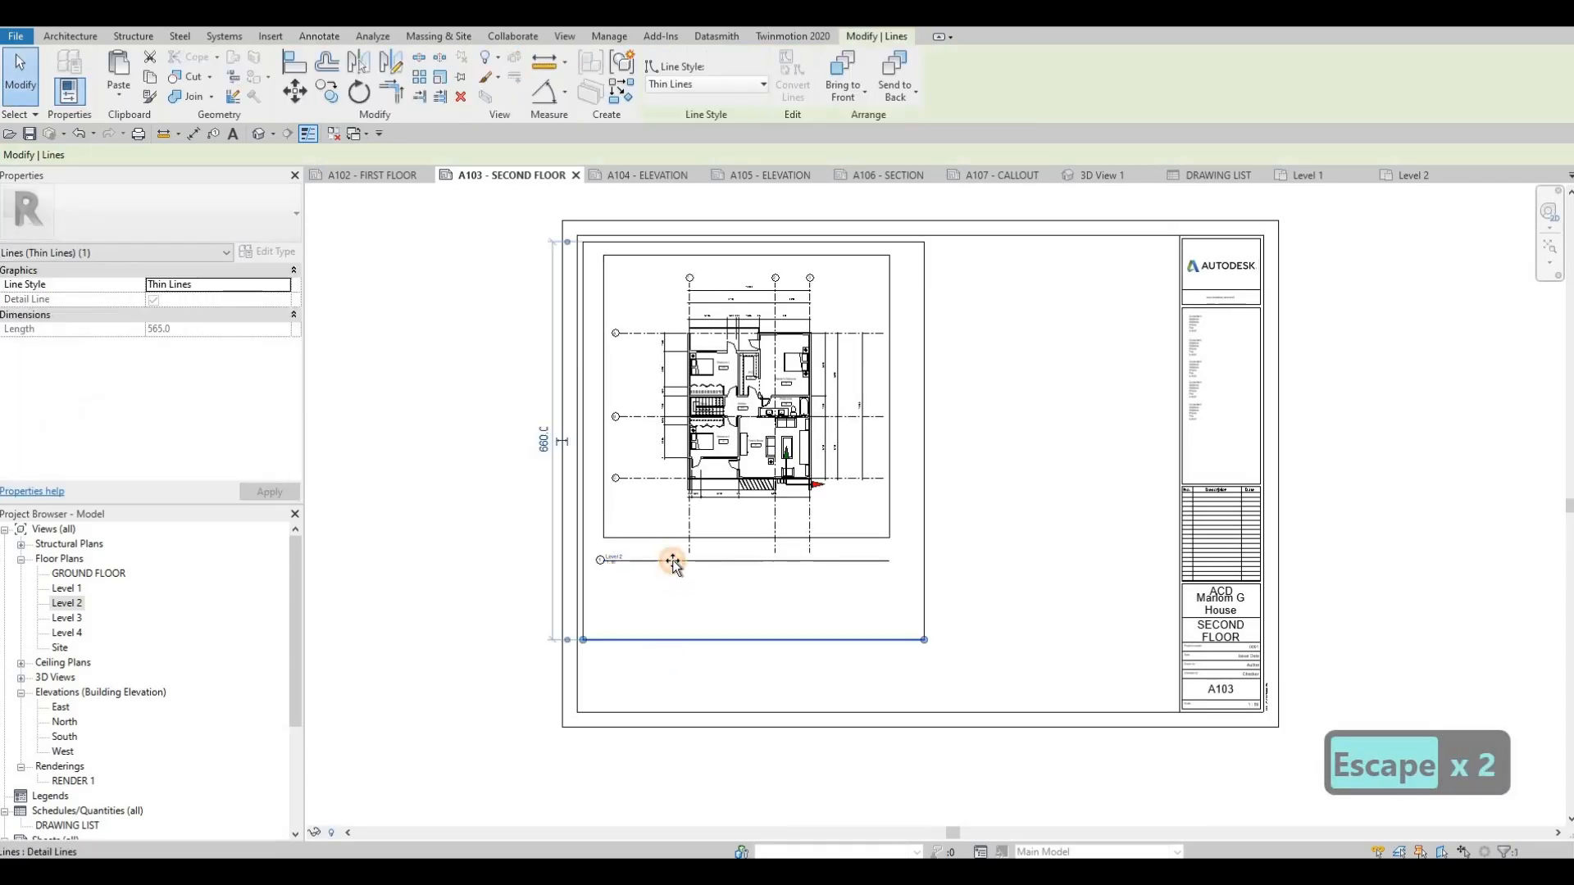
{"action": "left_click_drag", "start_coordinate": [672, 561], "coordinate": [673, 555]}
{"action": "left_click", "coordinate": [704, 459]}
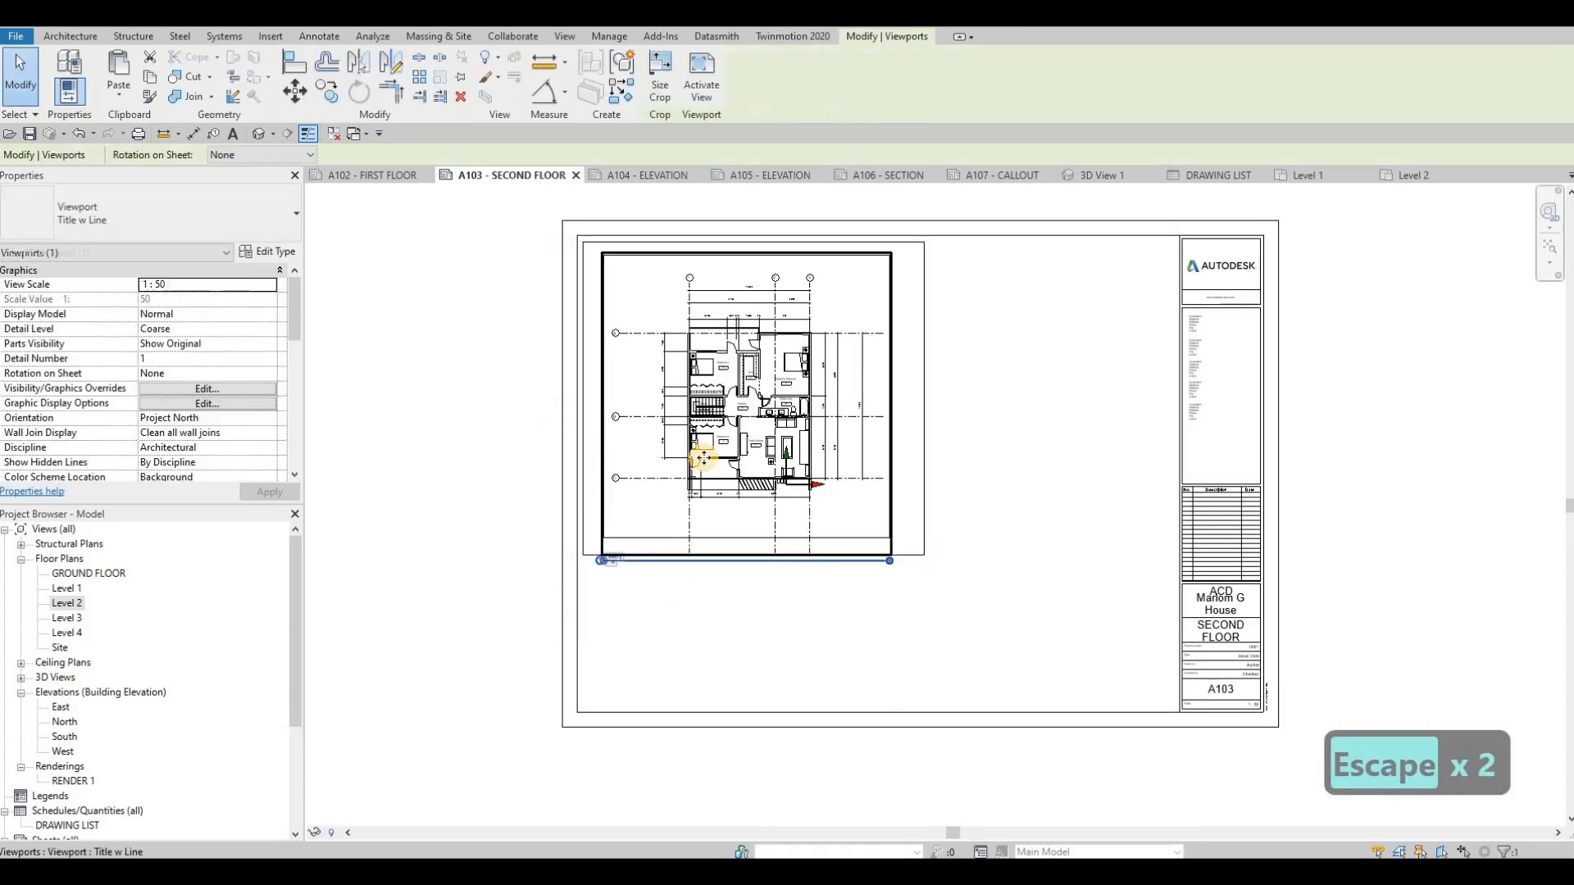
{"action": "key", "text": "Up"}
{"action": "key", "text": "Up"}
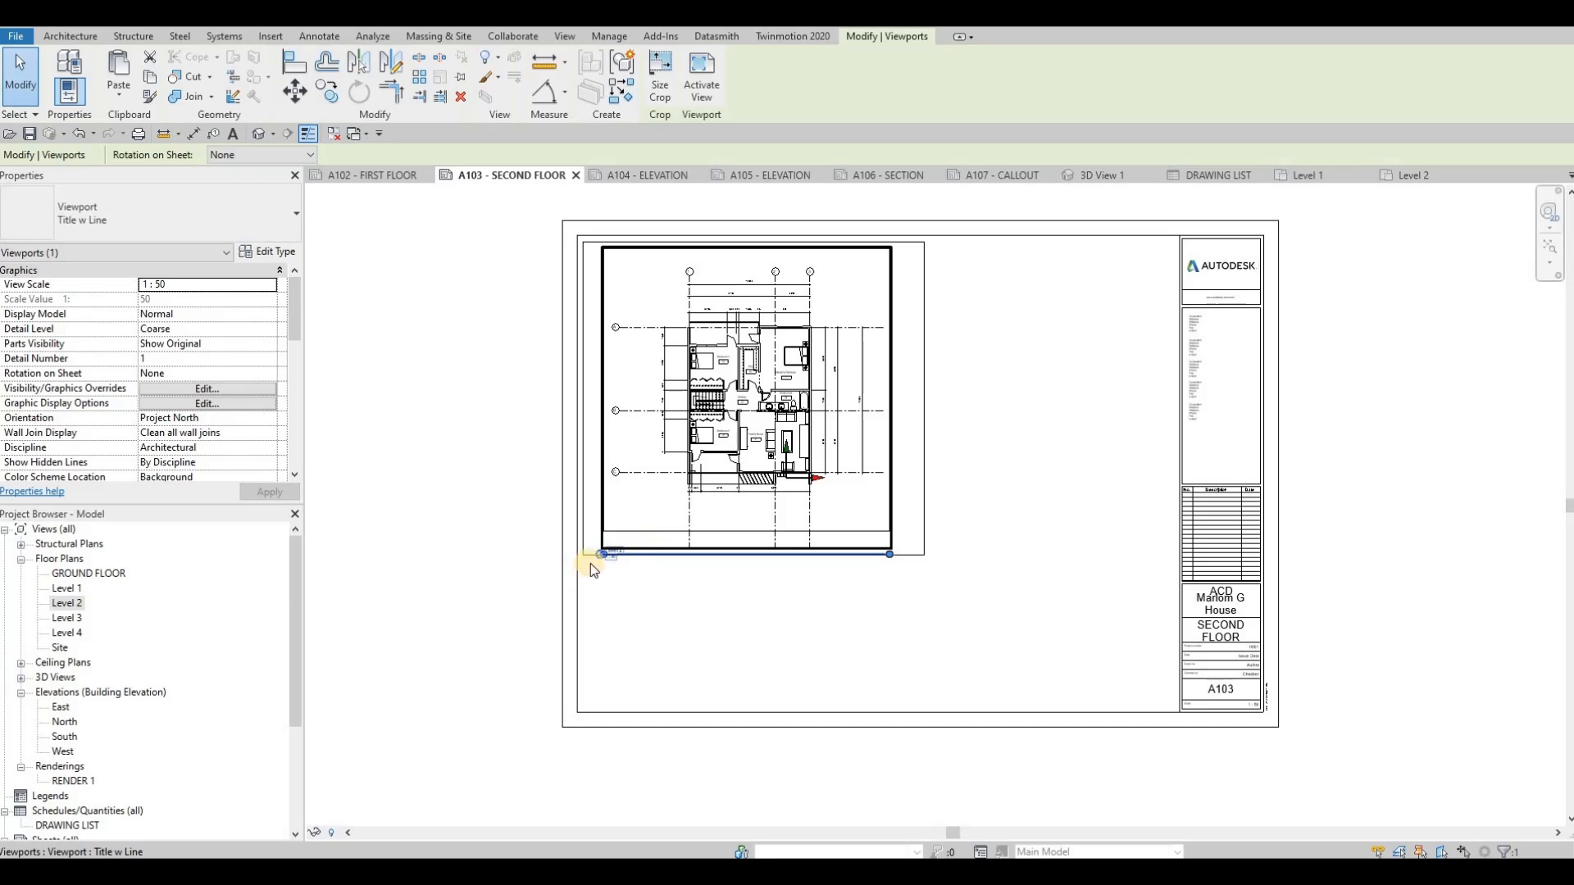
Step: Set the Level 2 viewport's Title on Sheet to SECOND FLOOR and apply it
{"action": "scroll", "coordinate": [594, 569], "scroll_direction": "up", "scroll_amount": 5}
{"action": "key", "text": "Escape"}
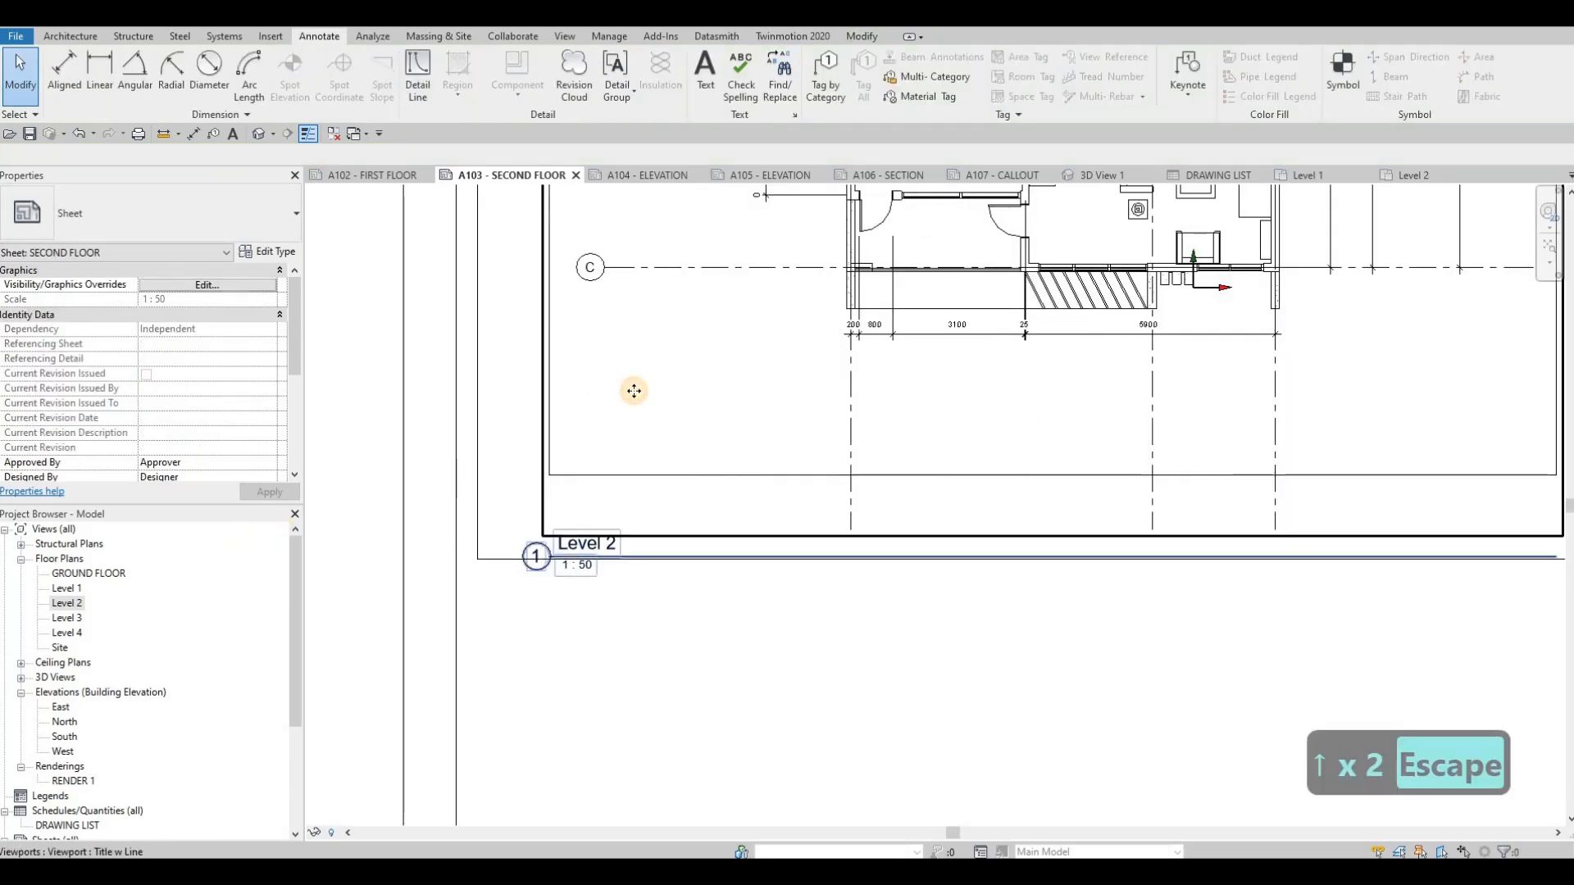
{"action": "left_click", "coordinate": [634, 391]}
{"action": "scroll", "coordinate": [157, 440], "scroll_direction": "down", "scroll_amount": 3}
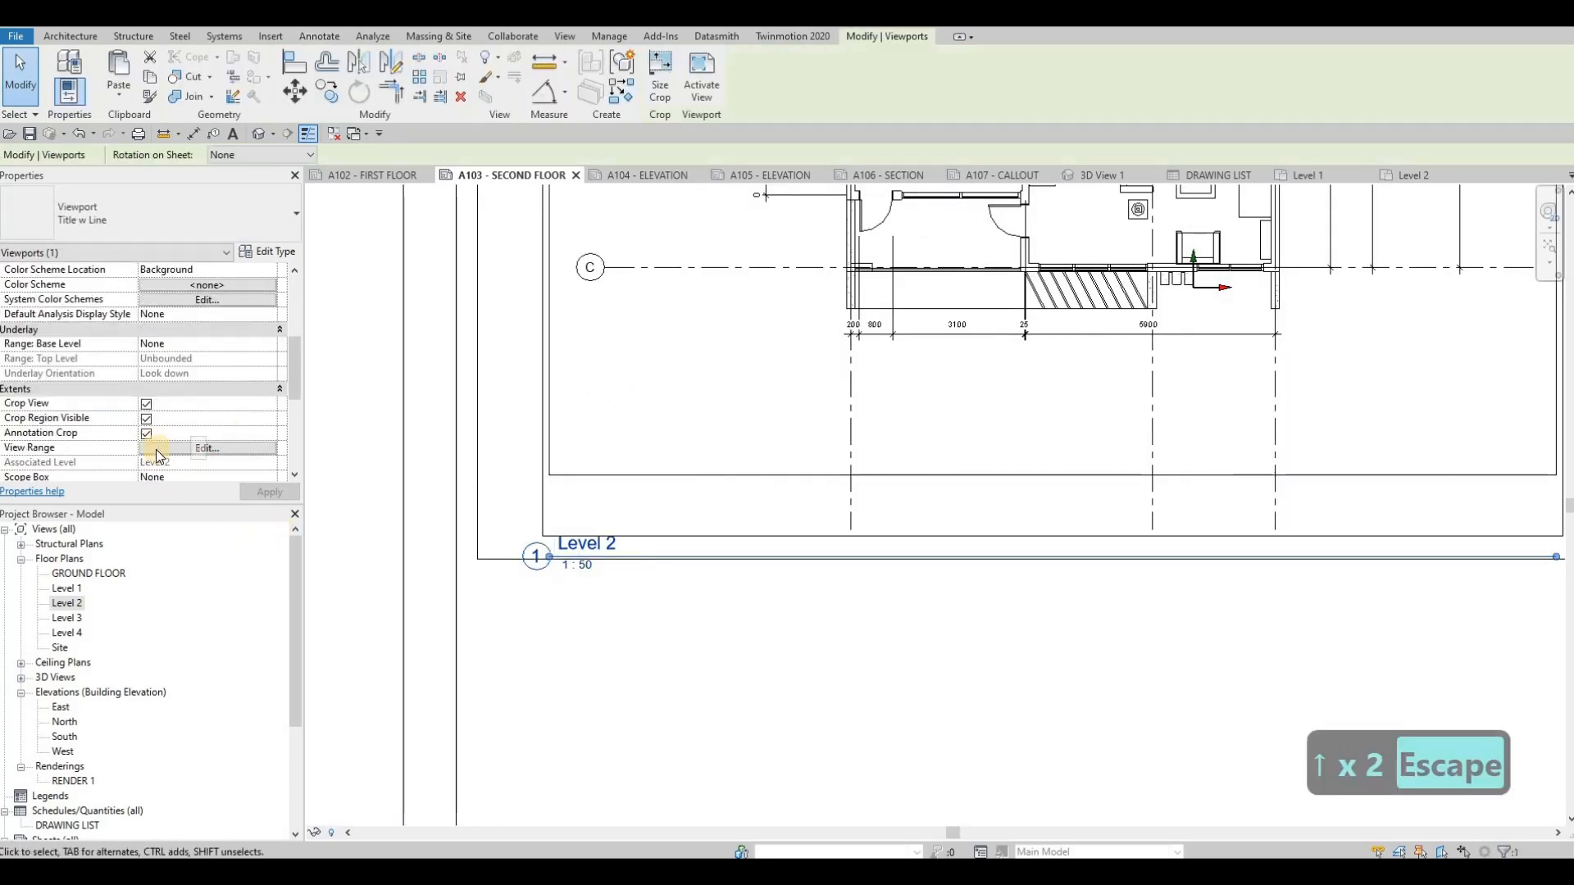
{"action": "scroll", "coordinate": [156, 449], "scroll_direction": "down", "scroll_amount": 5}
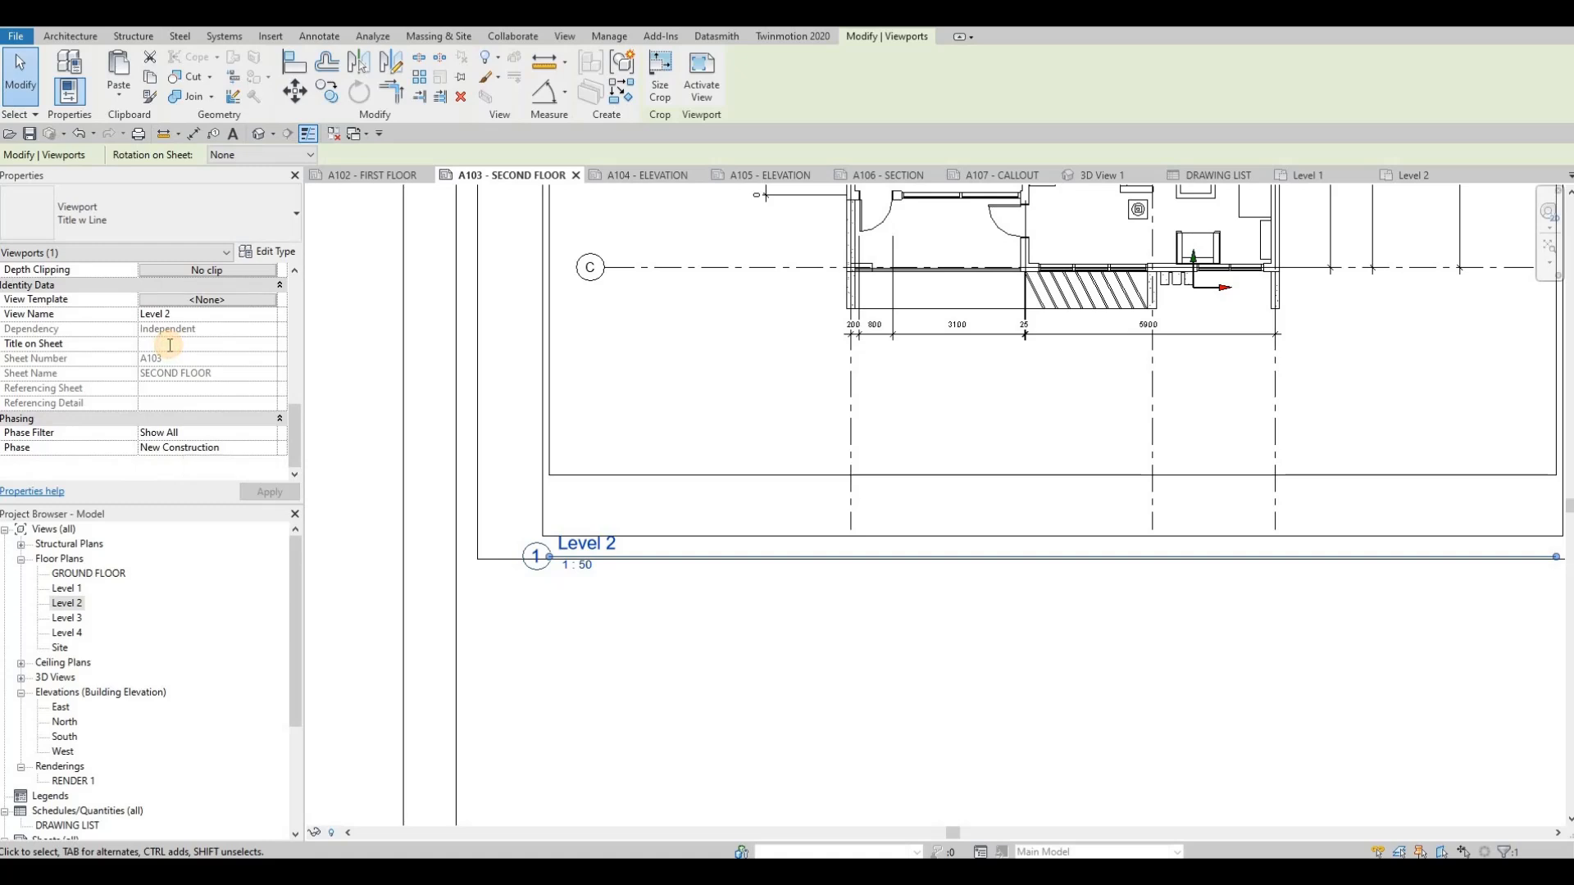
{"action": "type", "text": "SECO"}
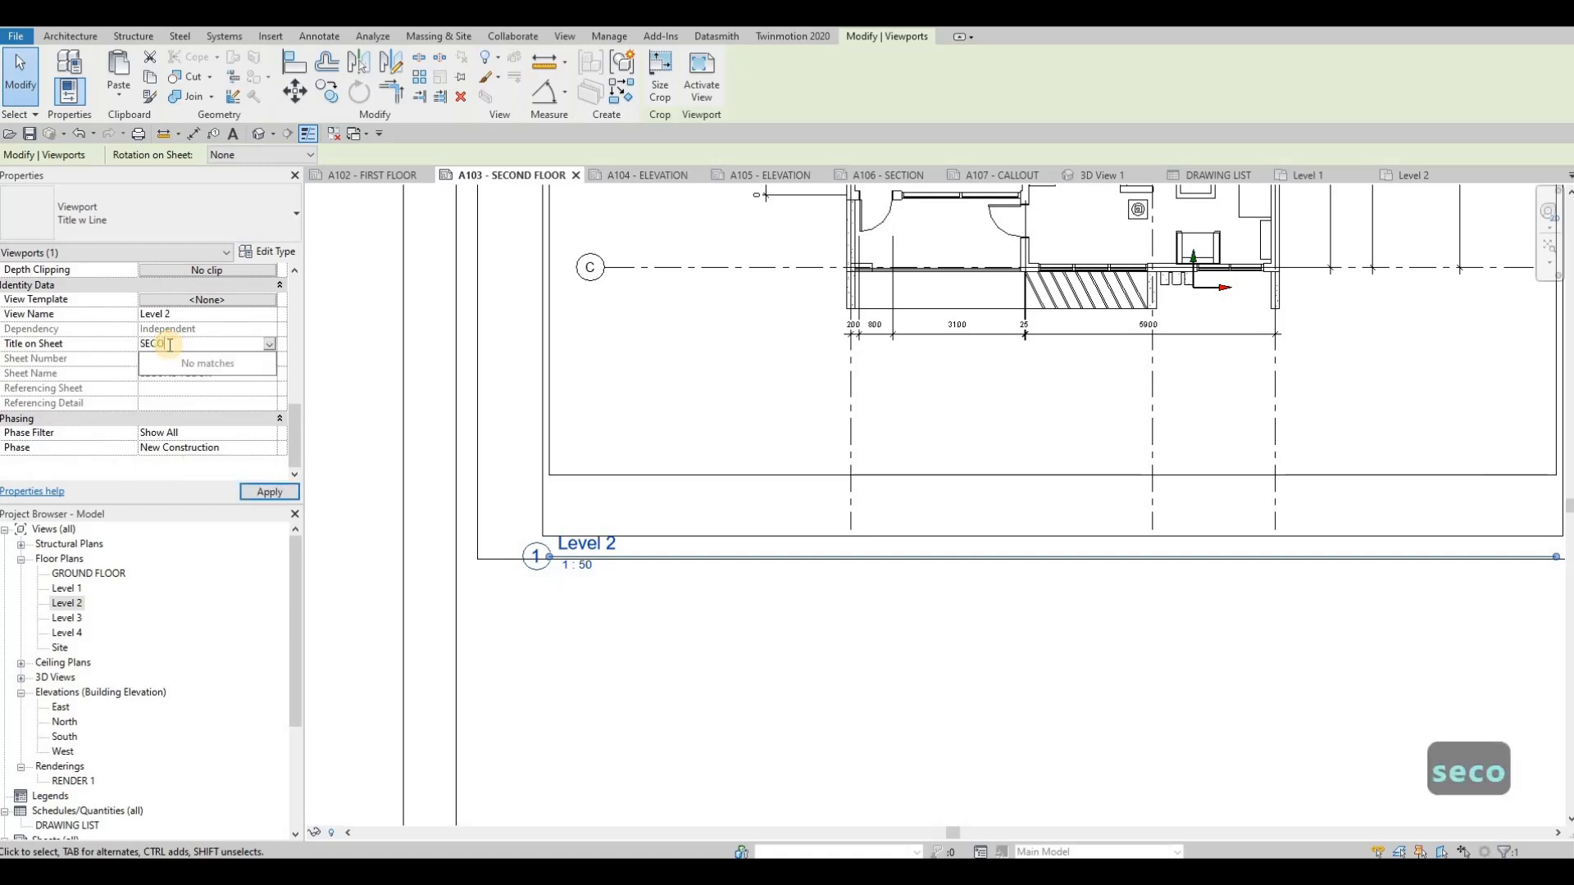
{"action": "type", "text": "ND FLOOR"}
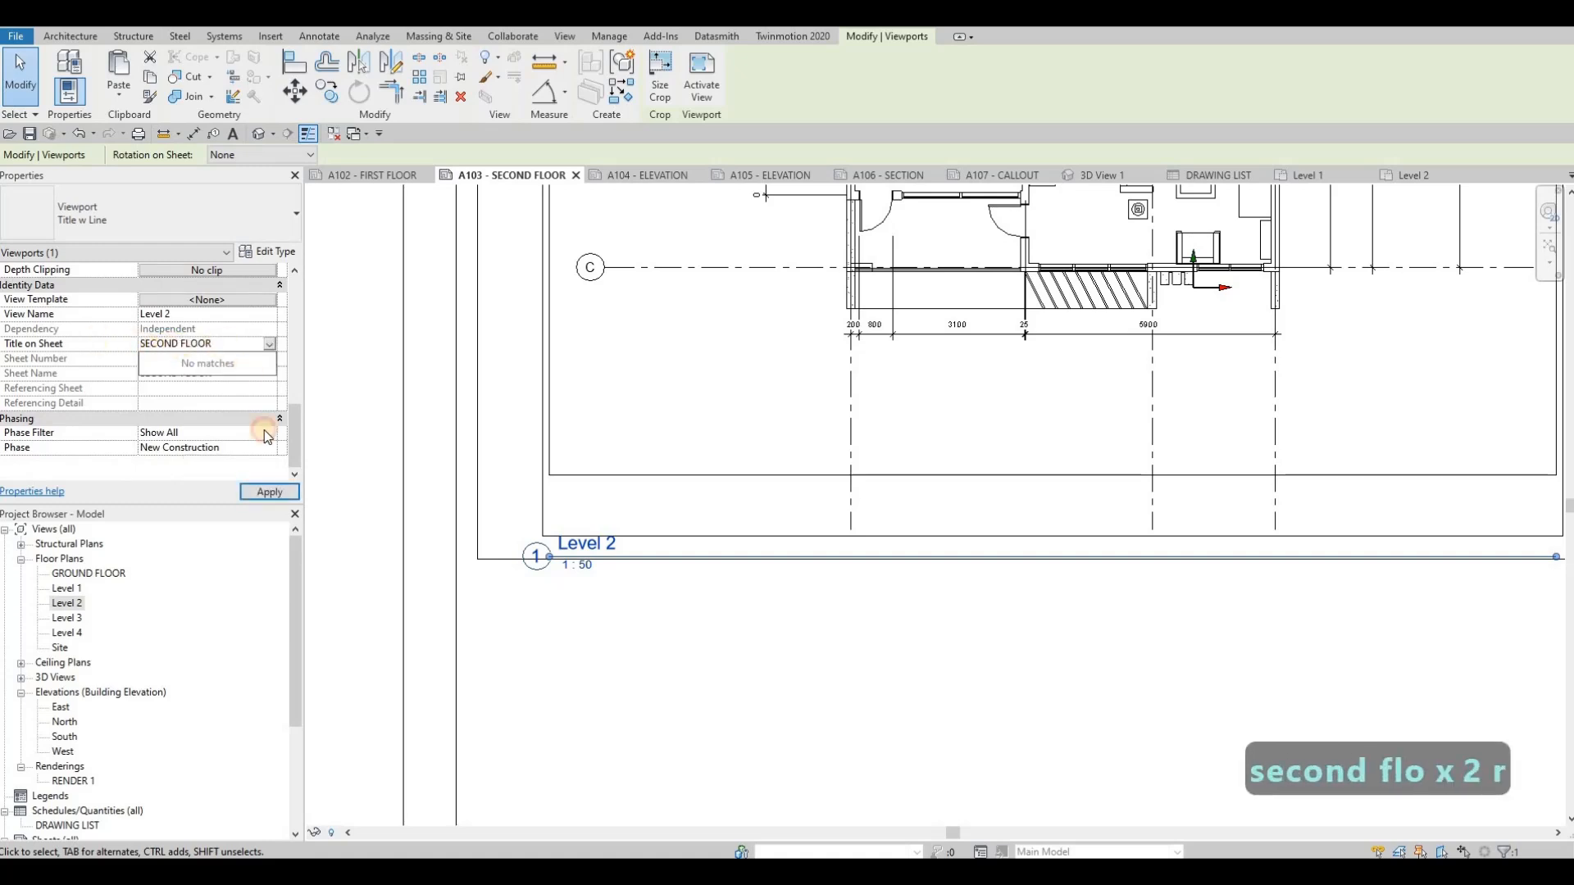
{"action": "left_click", "coordinate": [271, 492]}
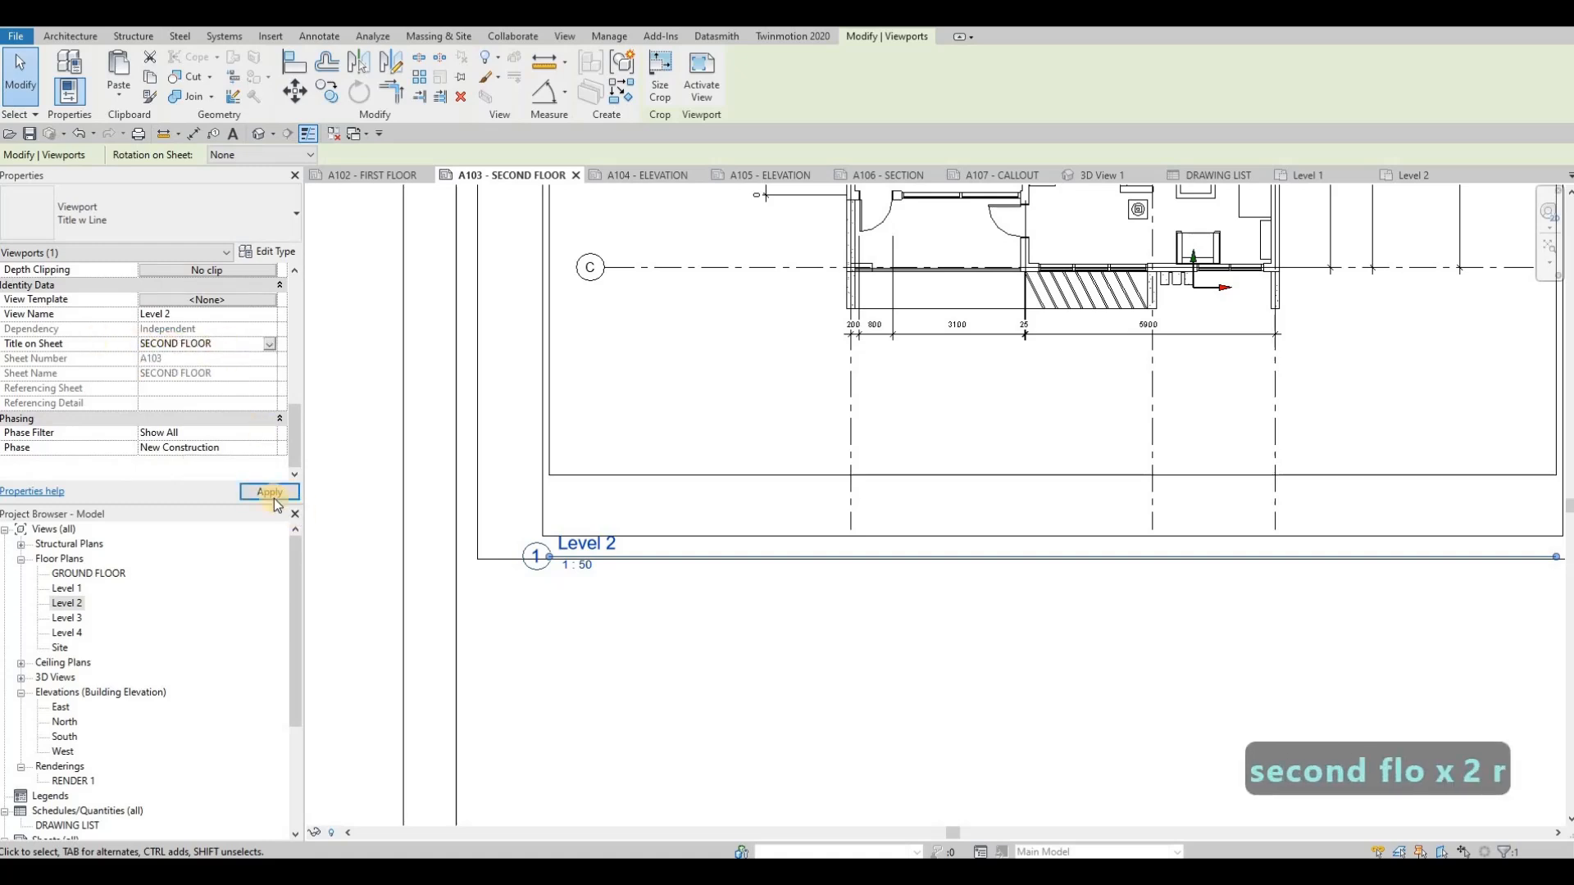
Step: Move the SECOND FLOOR viewport title below the frame's lower-left corner and shorten its line to the title text
{"action": "scroll", "coordinate": [643, 519], "scroll_direction": "down", "scroll_amount": 2}
{"action": "left_click", "coordinate": [653, 517]}
{"action": "key", "text": "Escape"}
{"action": "key", "text": "Escape"}
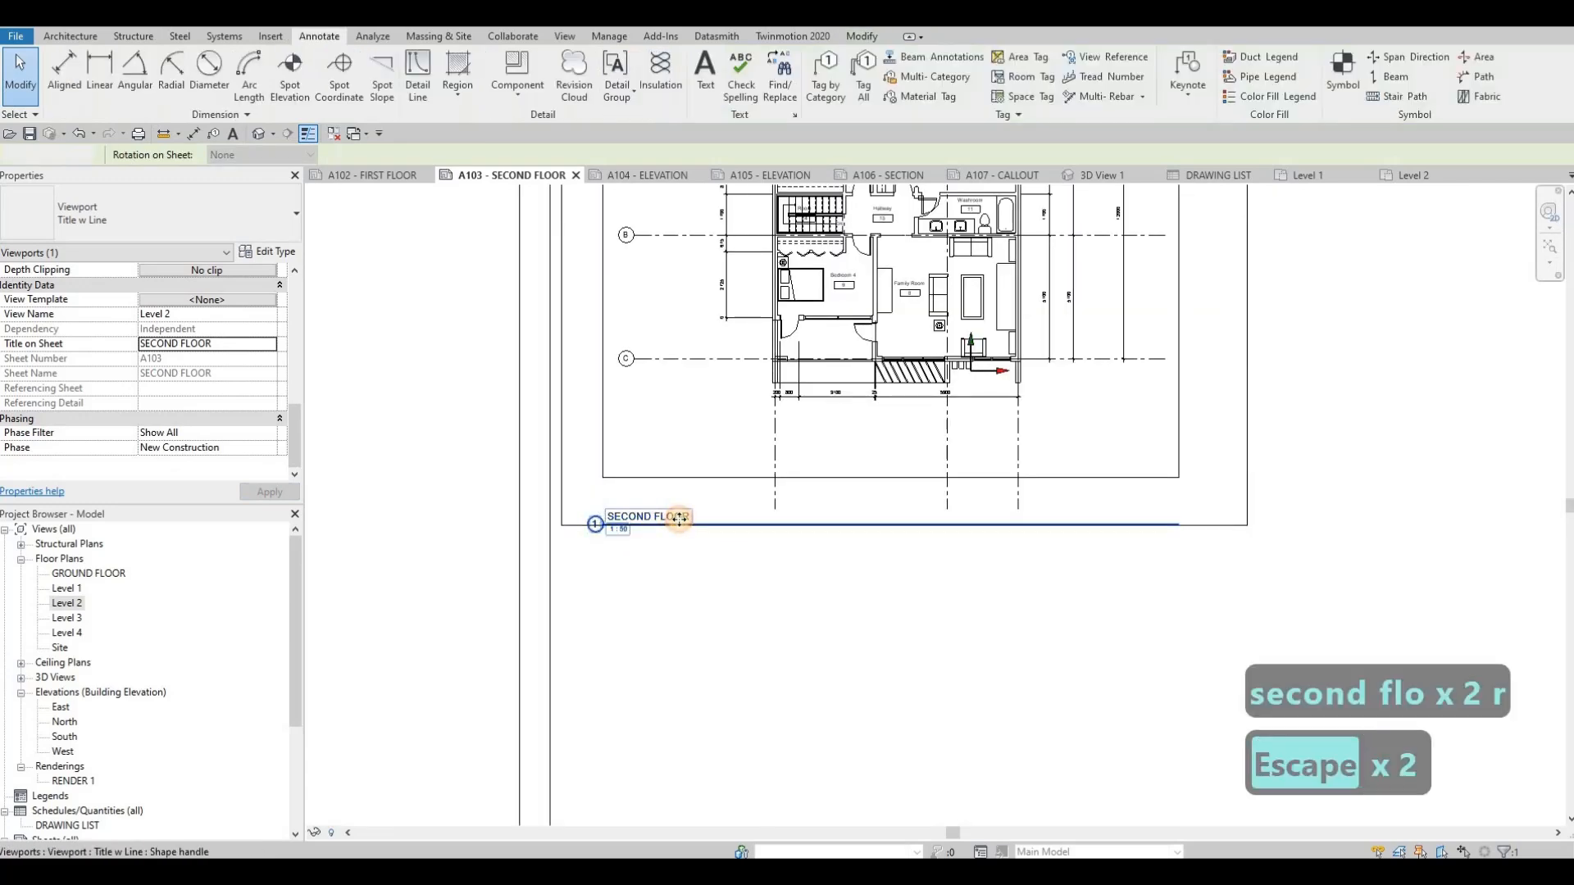
{"action": "left_click", "coordinate": [647, 537]}
{"action": "left_click_drag", "start_coordinate": [661, 536], "coordinate": [677, 527]}
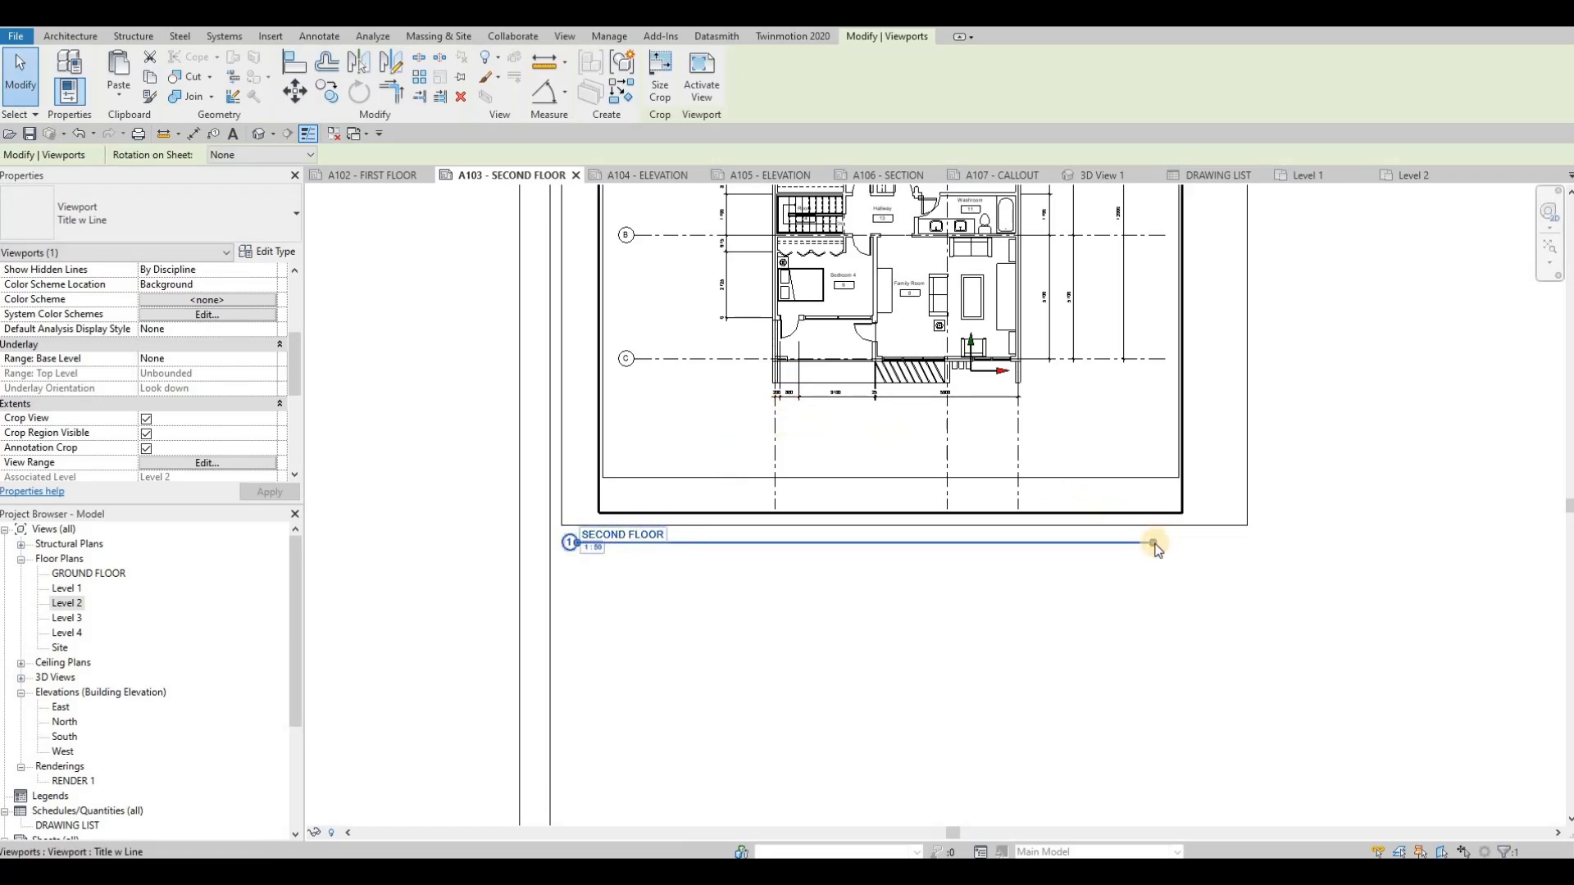
{"action": "left_click_drag", "start_coordinate": [760, 559], "coordinate": [666, 570]}
{"action": "key", "text": "Escape"}
{"action": "key", "text": "Escape"}
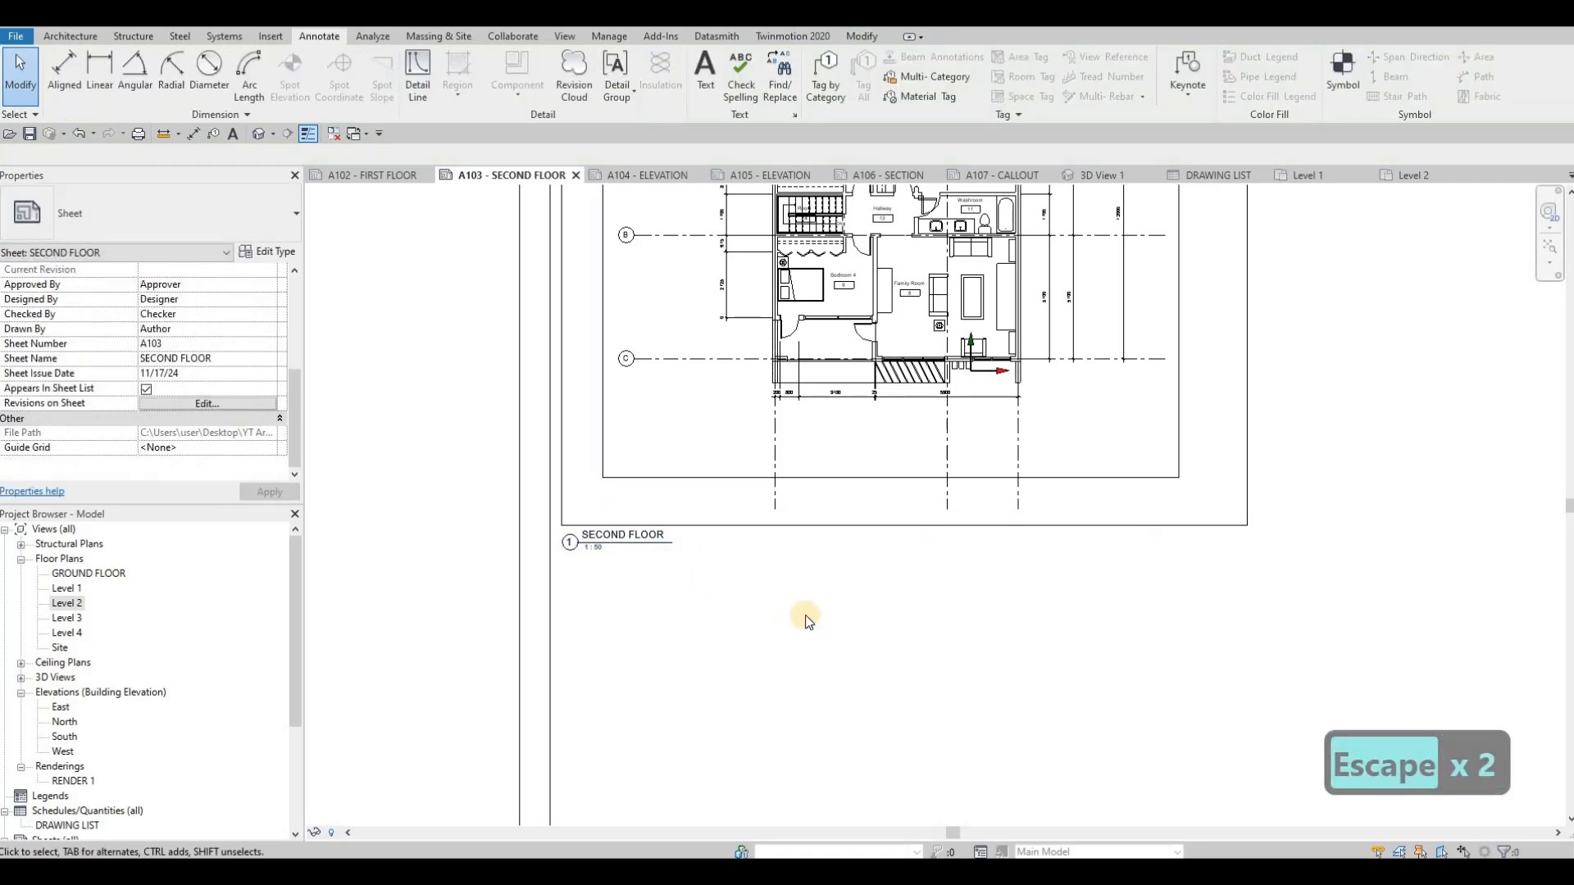
{"action": "scroll", "coordinate": [802, 616], "scroll_direction": "down", "scroll_amount": 3}
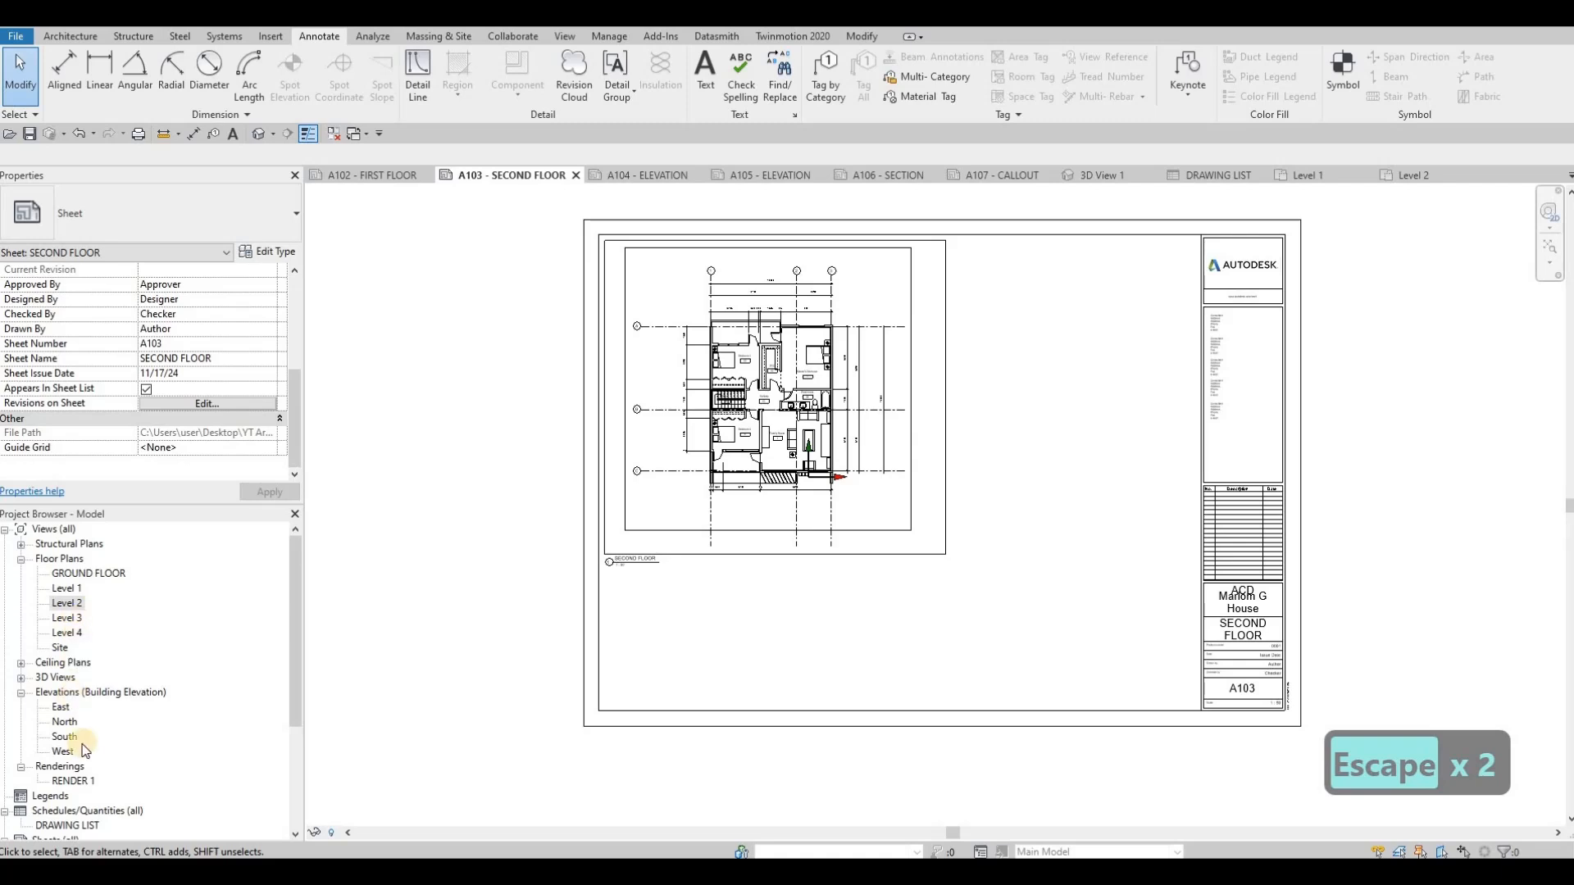
{"action": "scroll", "coordinate": [74, 792], "scroll_direction": "down", "scroll_amount": 2}
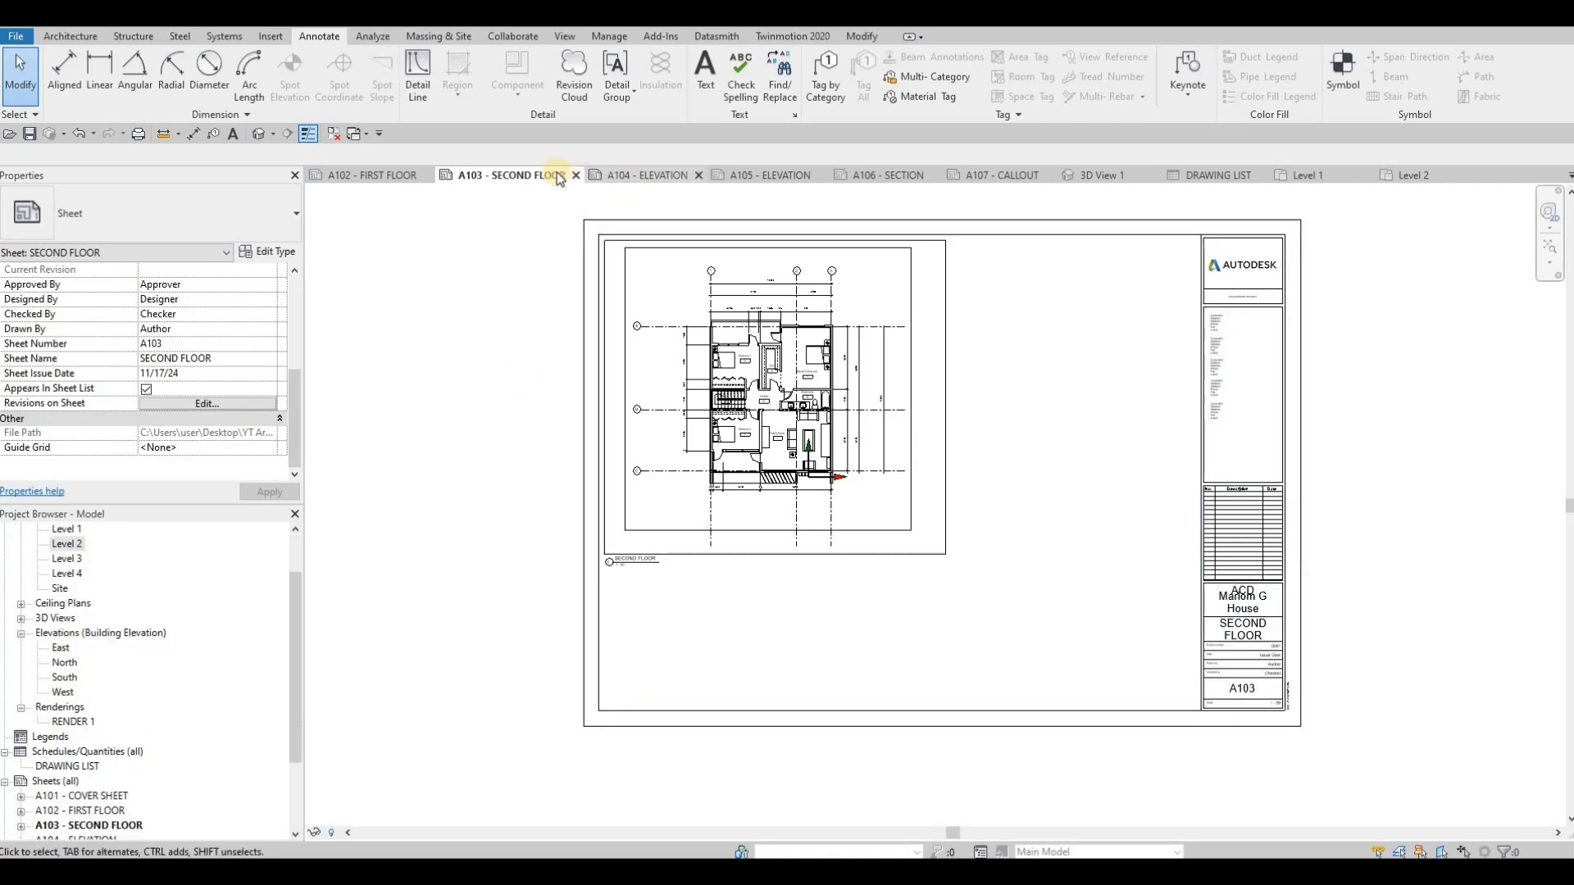
Step: Close the A102, A103, {3D}, 3D View 1, DRAWING LIST, Level 1 and Level 2 views so the A104 elevation sheet is active
{"action": "left_click", "coordinate": [426, 175]}
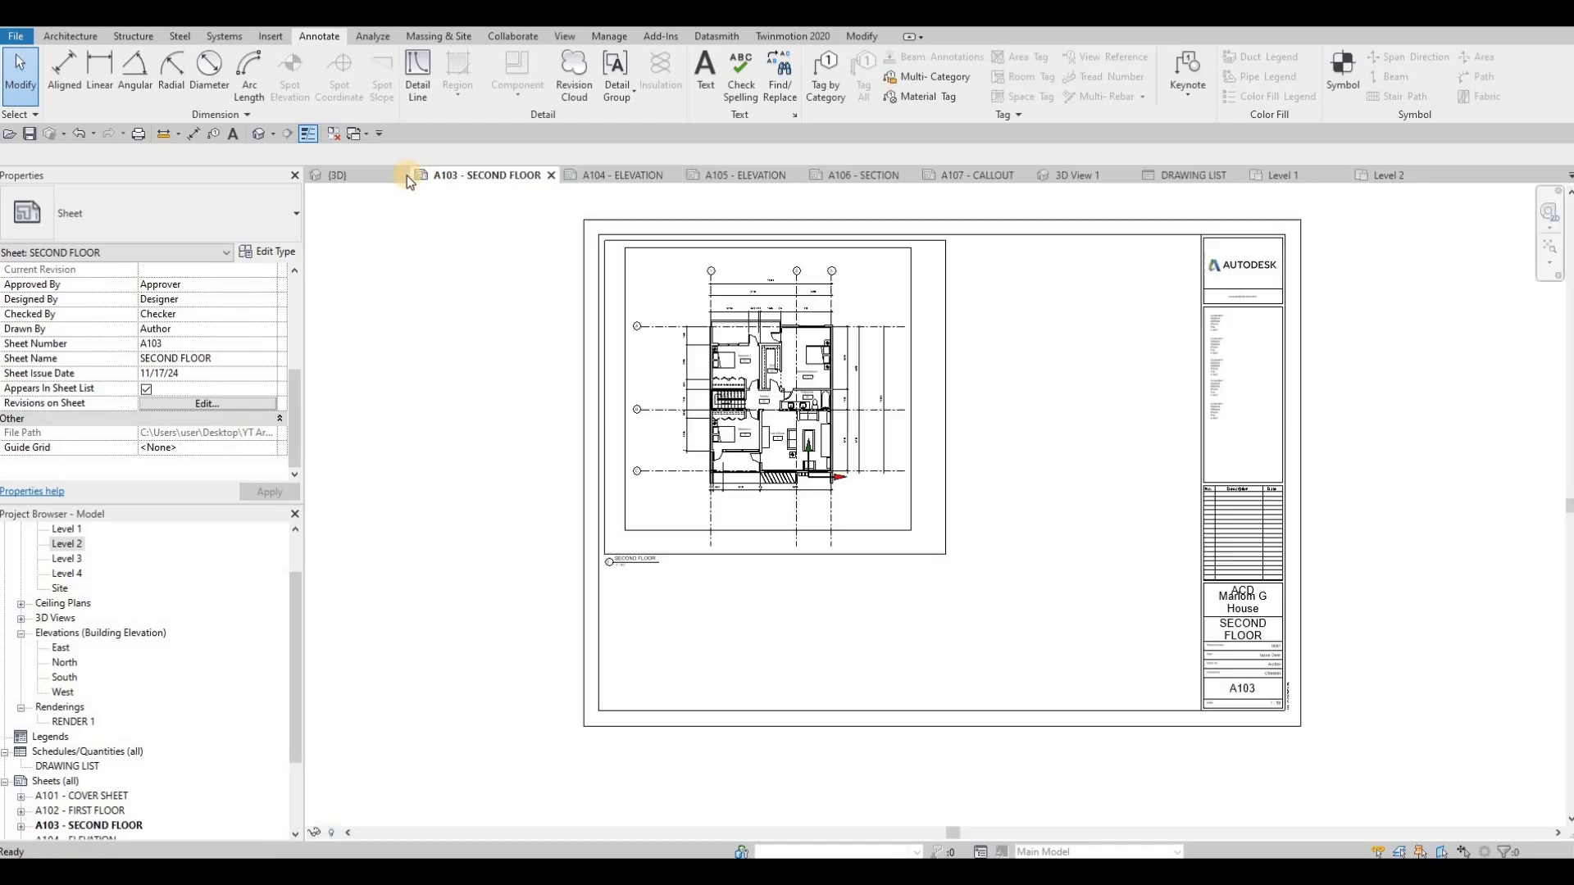
{"action": "left_click", "coordinate": [407, 176]}
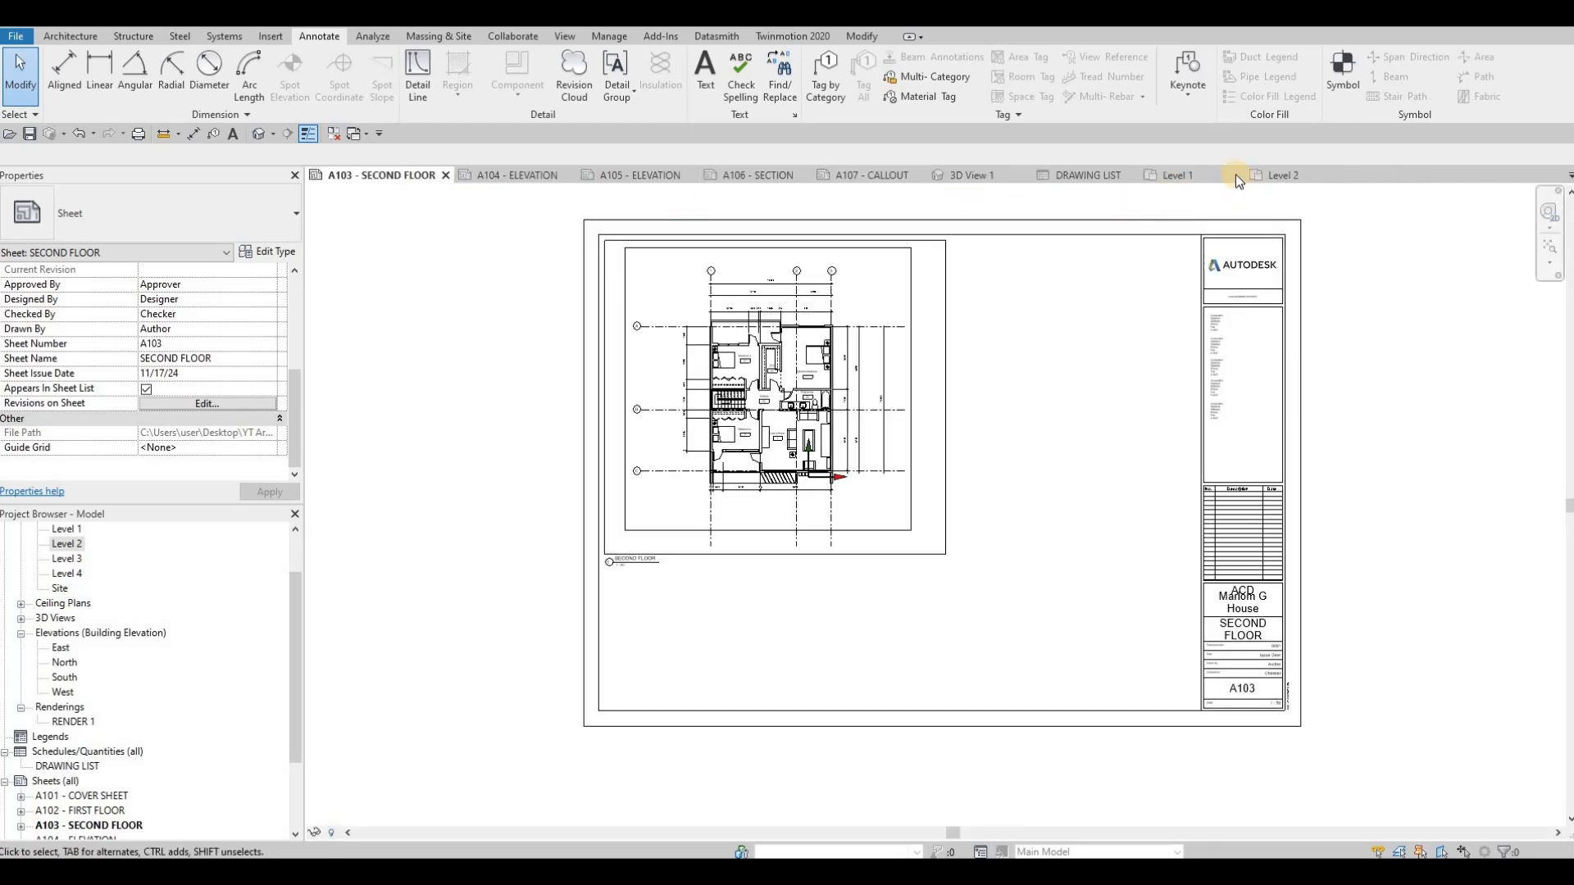
{"action": "left_click", "coordinate": [1236, 175]}
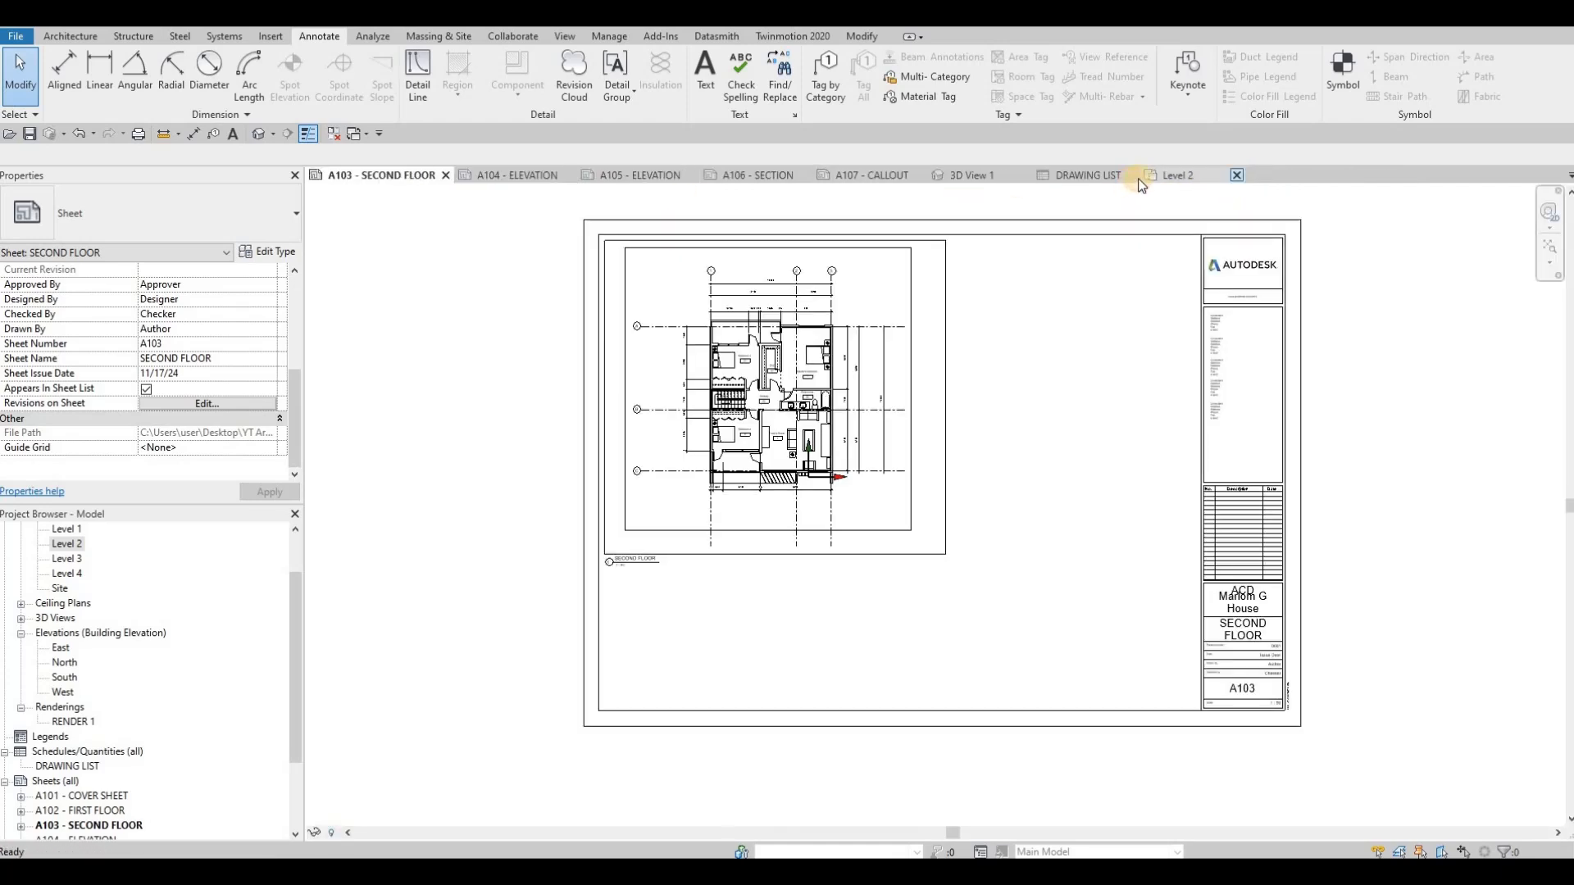
{"action": "left_click", "coordinate": [1057, 185]}
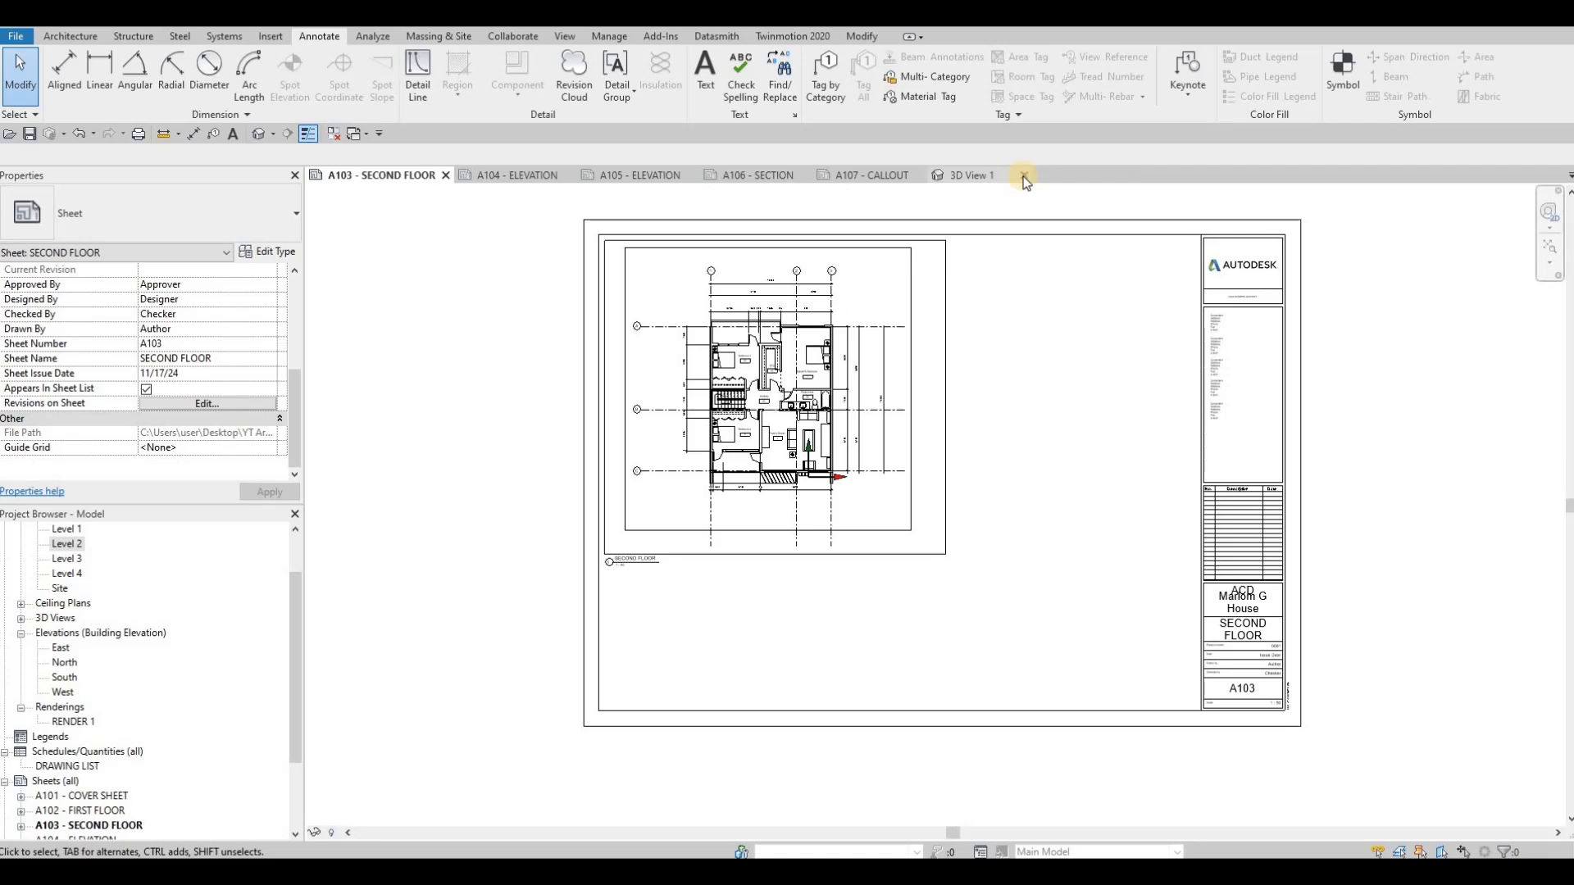
{"action": "left_click", "coordinate": [666, 211]}
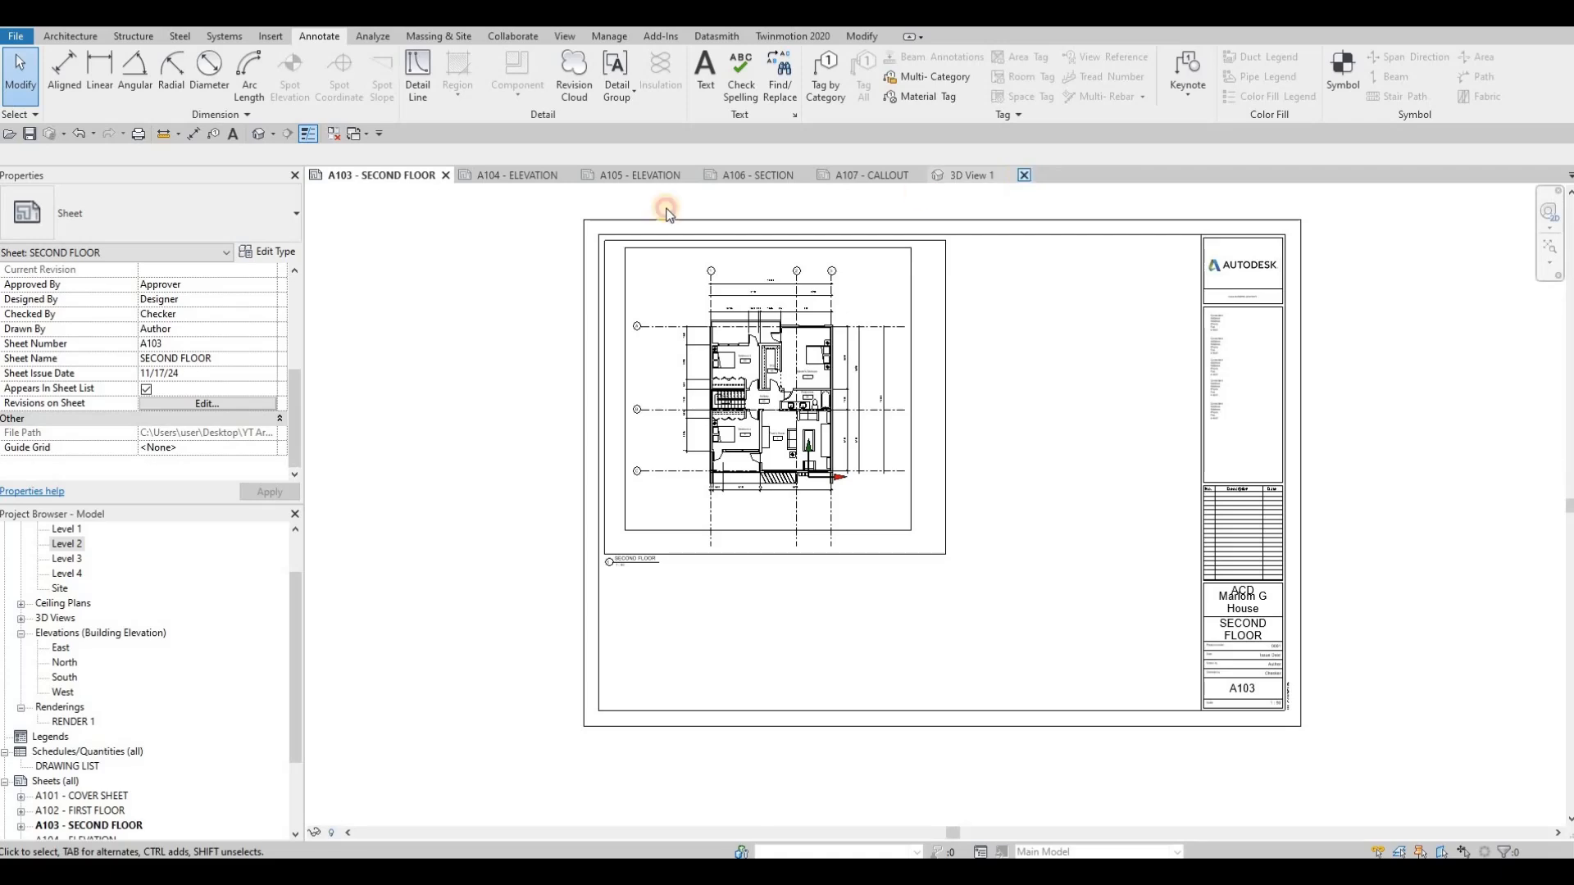
{"action": "left_click", "coordinate": [487, 174]}
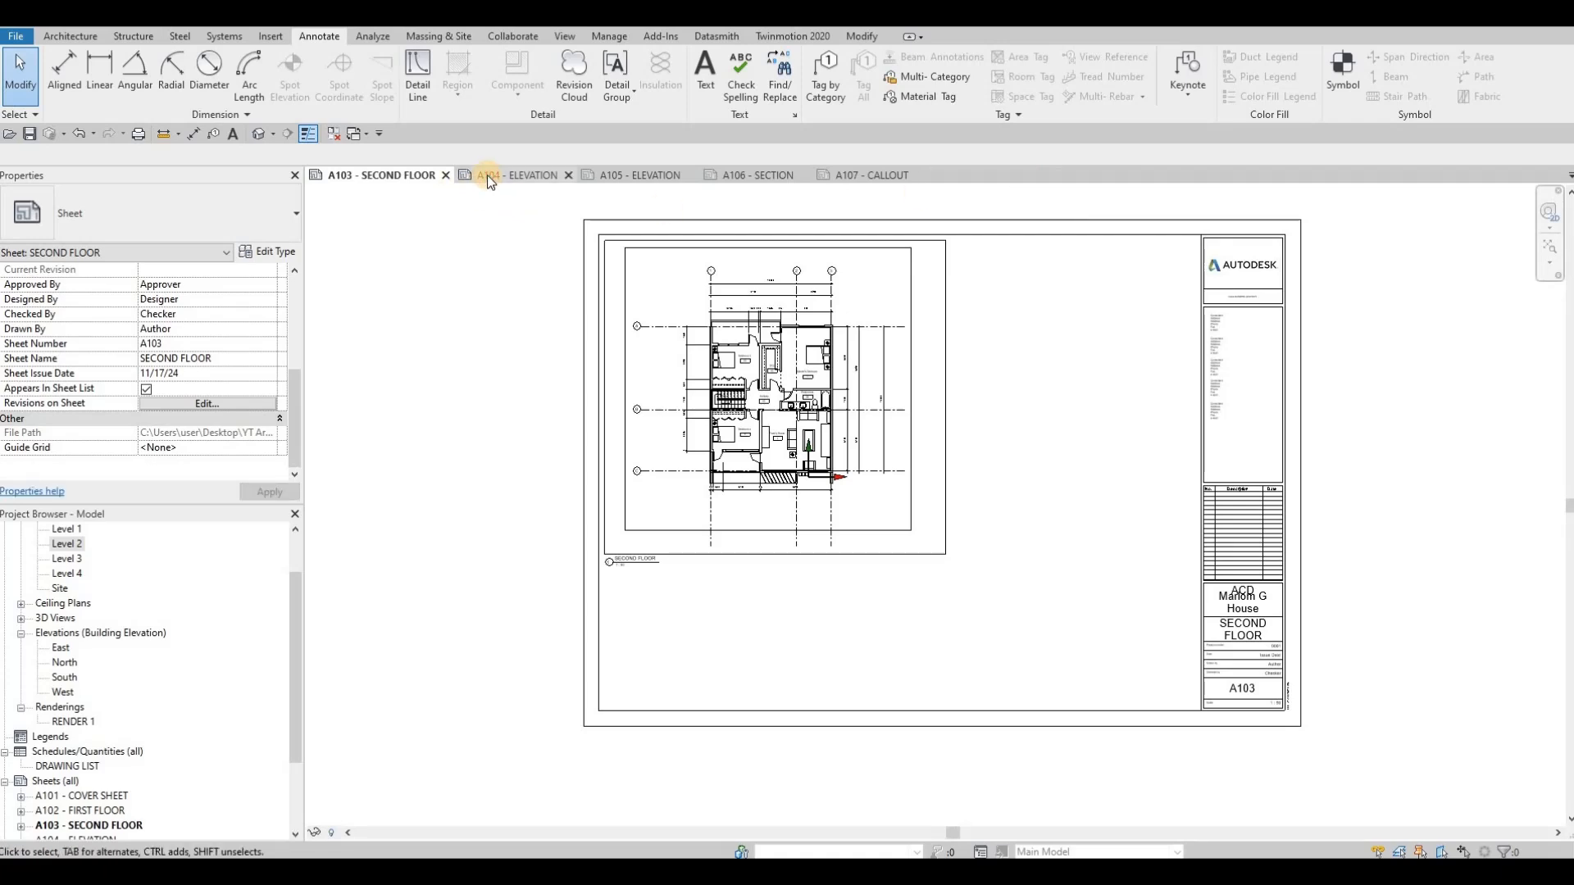
{"action": "left_click", "coordinate": [446, 179]}
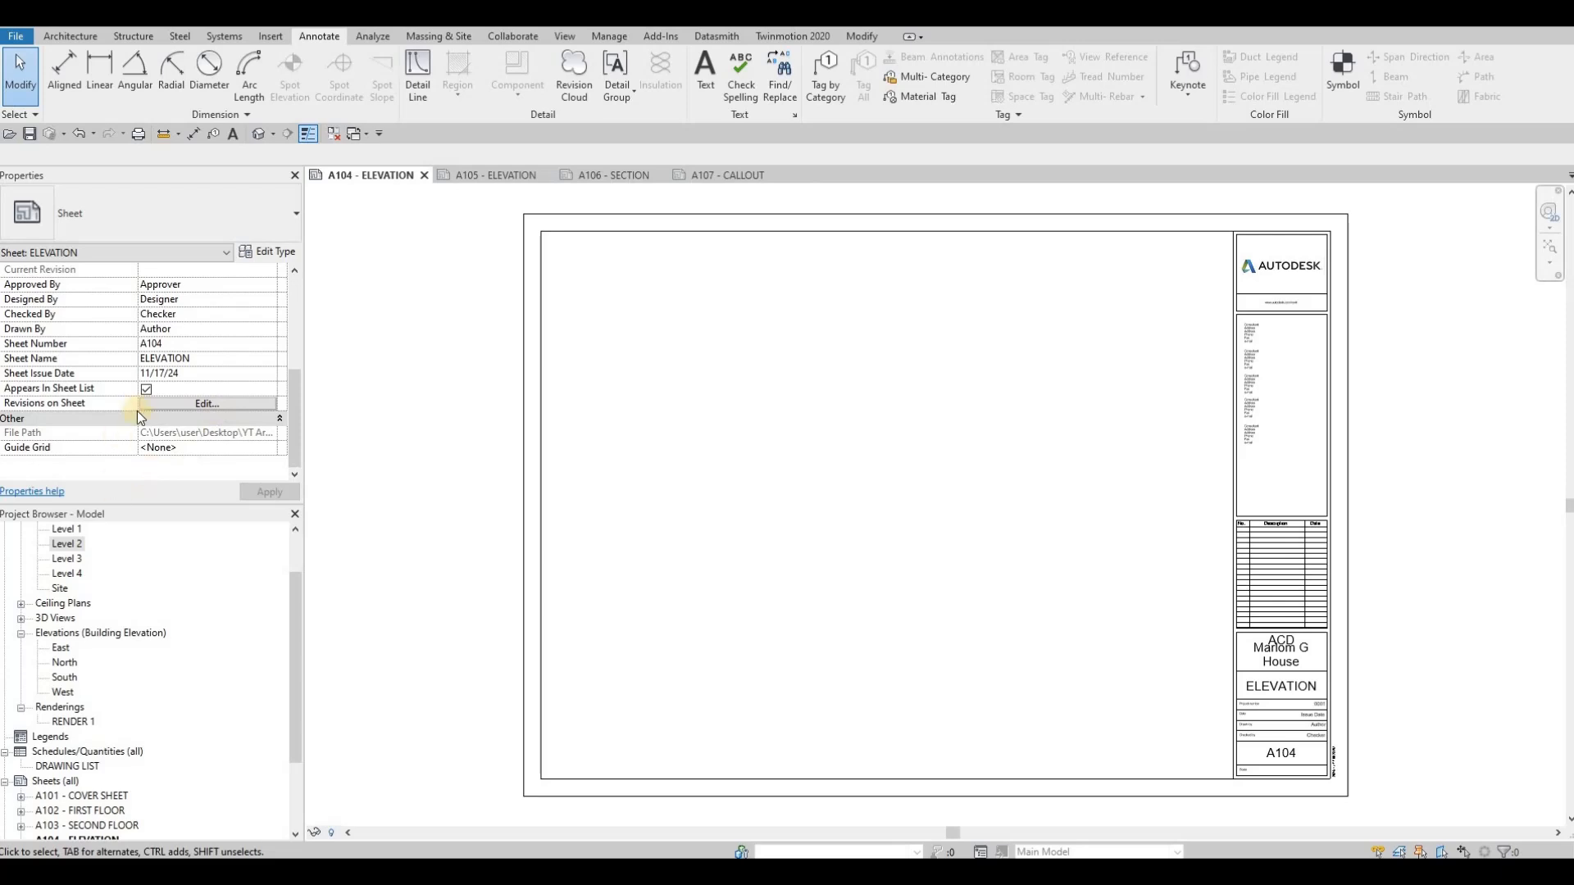
Step: Paste the copied frame lines onto sheet A104, aligned to the current view, and undo any shift of the pasted lines
{"action": "left_click", "coordinate": [861, 36]}
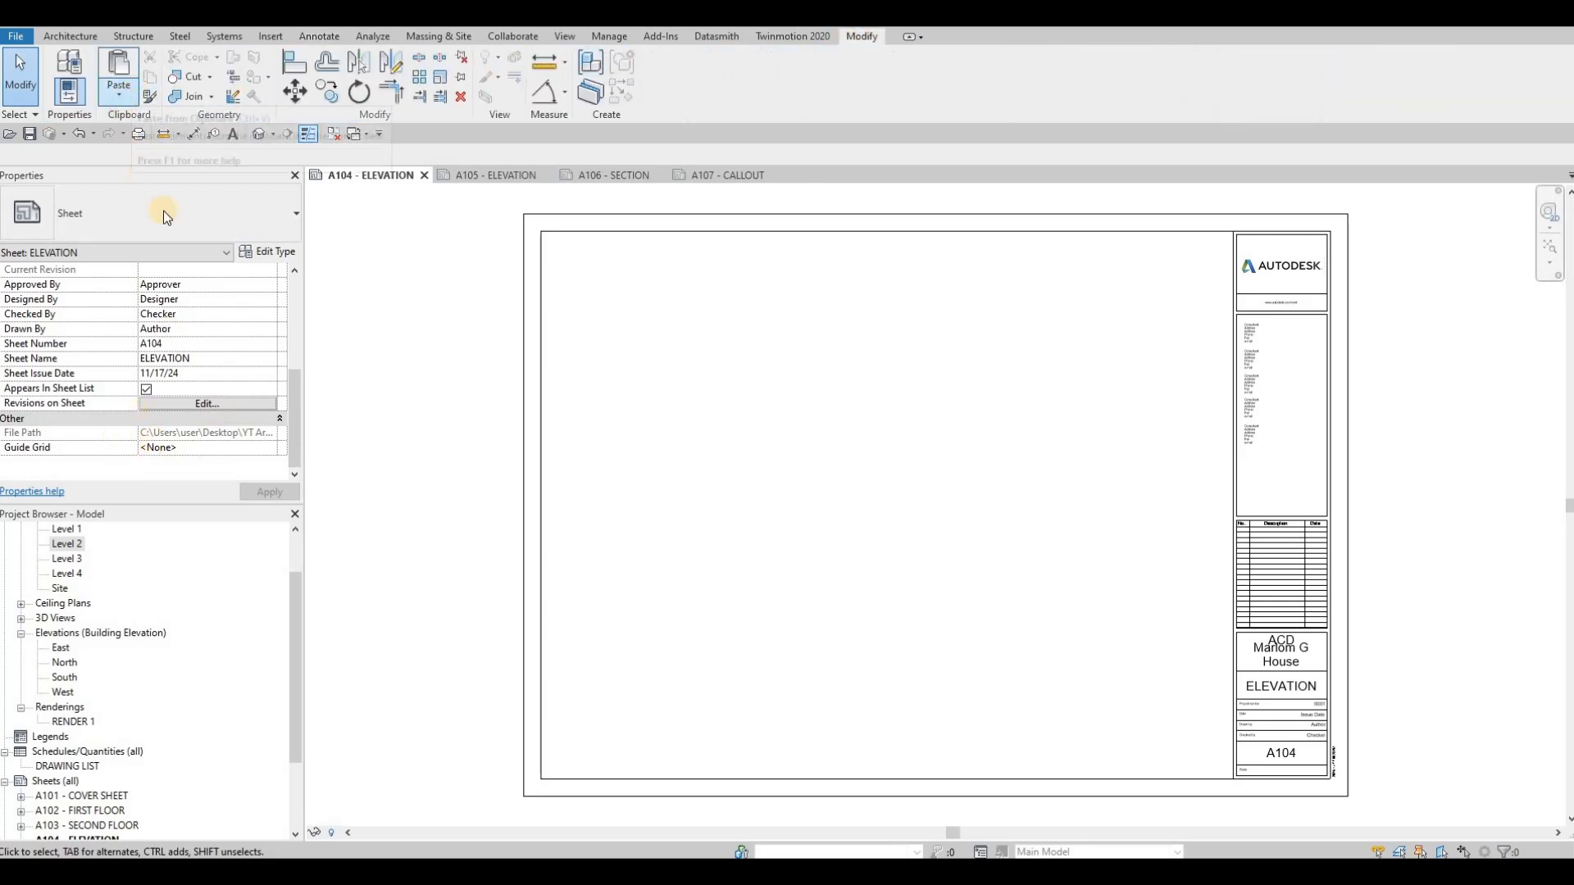
{"action": "left_click", "coordinate": [129, 94]}
{"action": "left_click", "coordinate": [182, 226]}
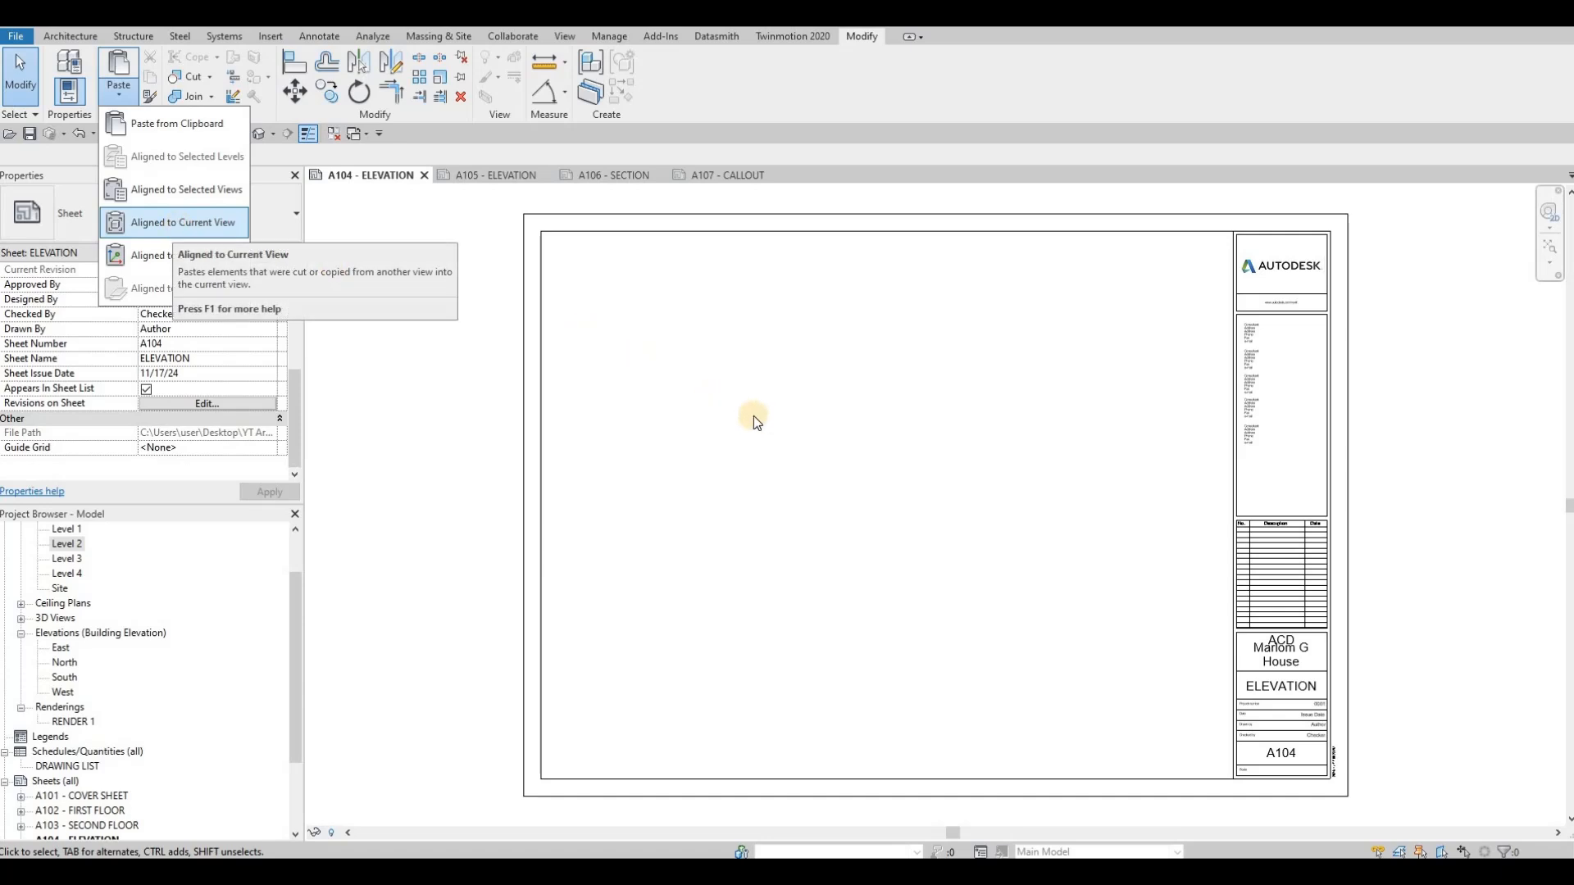
{"action": "left_click_drag", "start_coordinate": [938, 427], "coordinate": [1052, 418]}
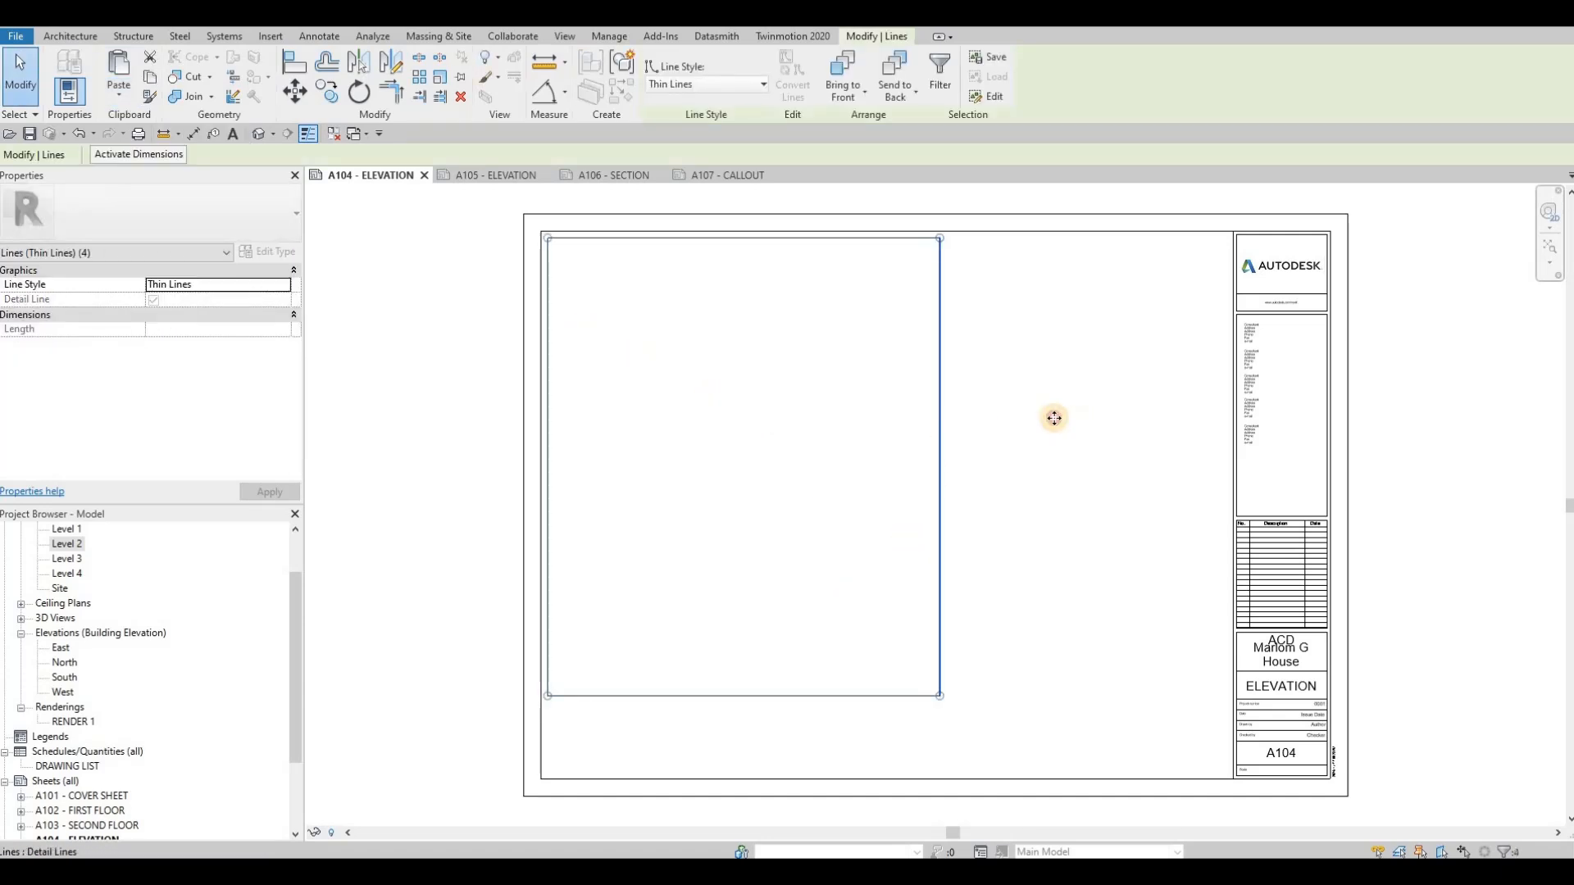
{"action": "key", "text": "ctrl+z"}
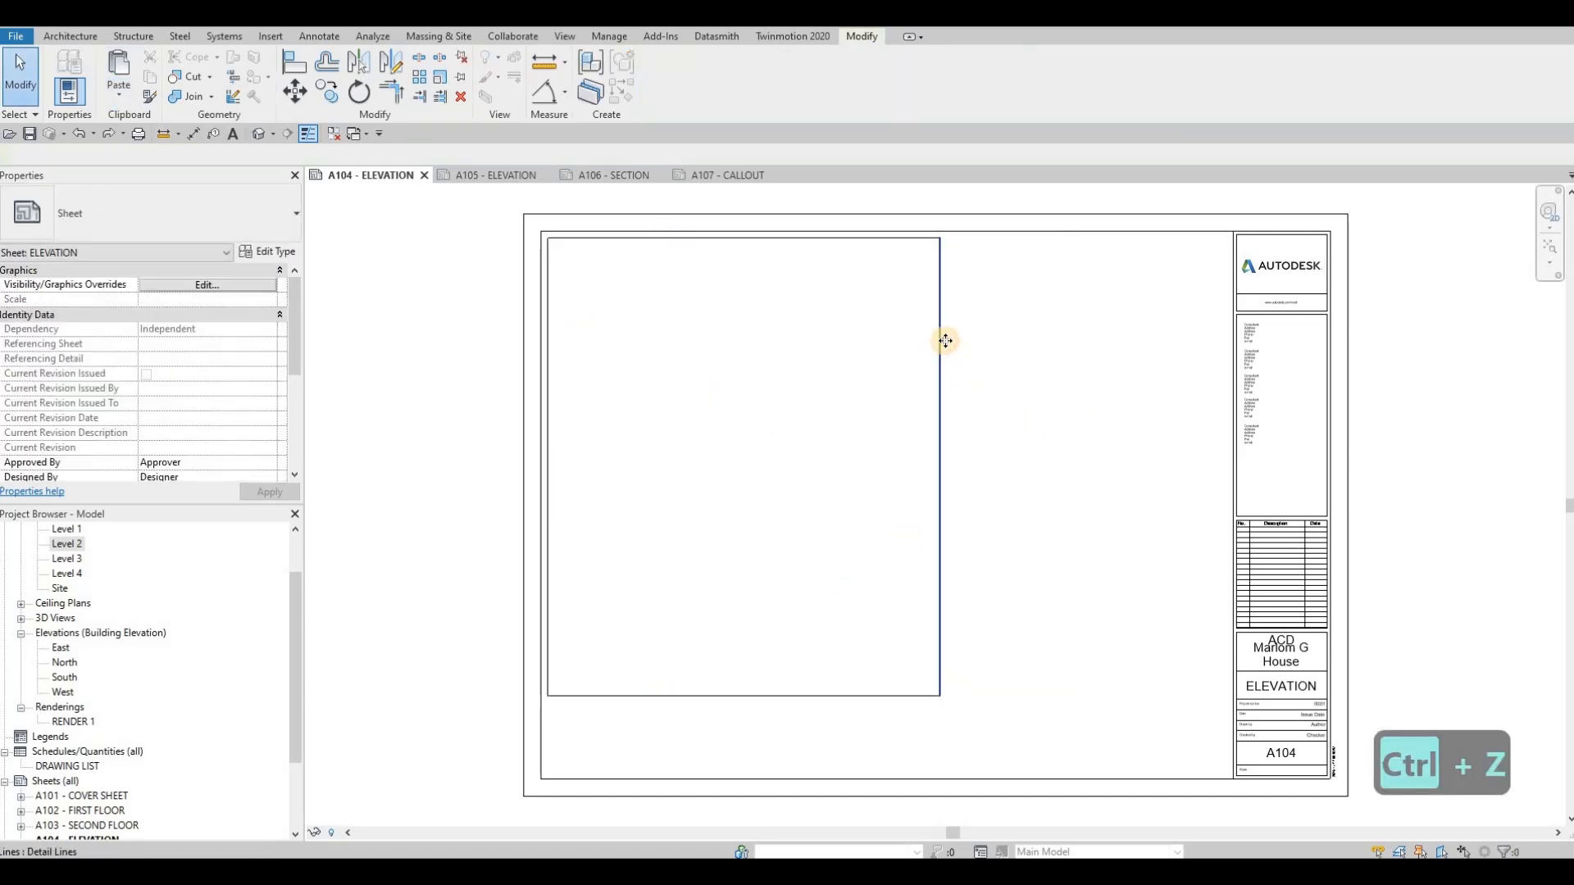
Step: Widen the A104 frame to about 920 mm towards the title block and raise its lower edge for a height of about 320 mm
{"action": "left_click_drag", "start_coordinate": [941, 341], "coordinate": [1186, 361]}
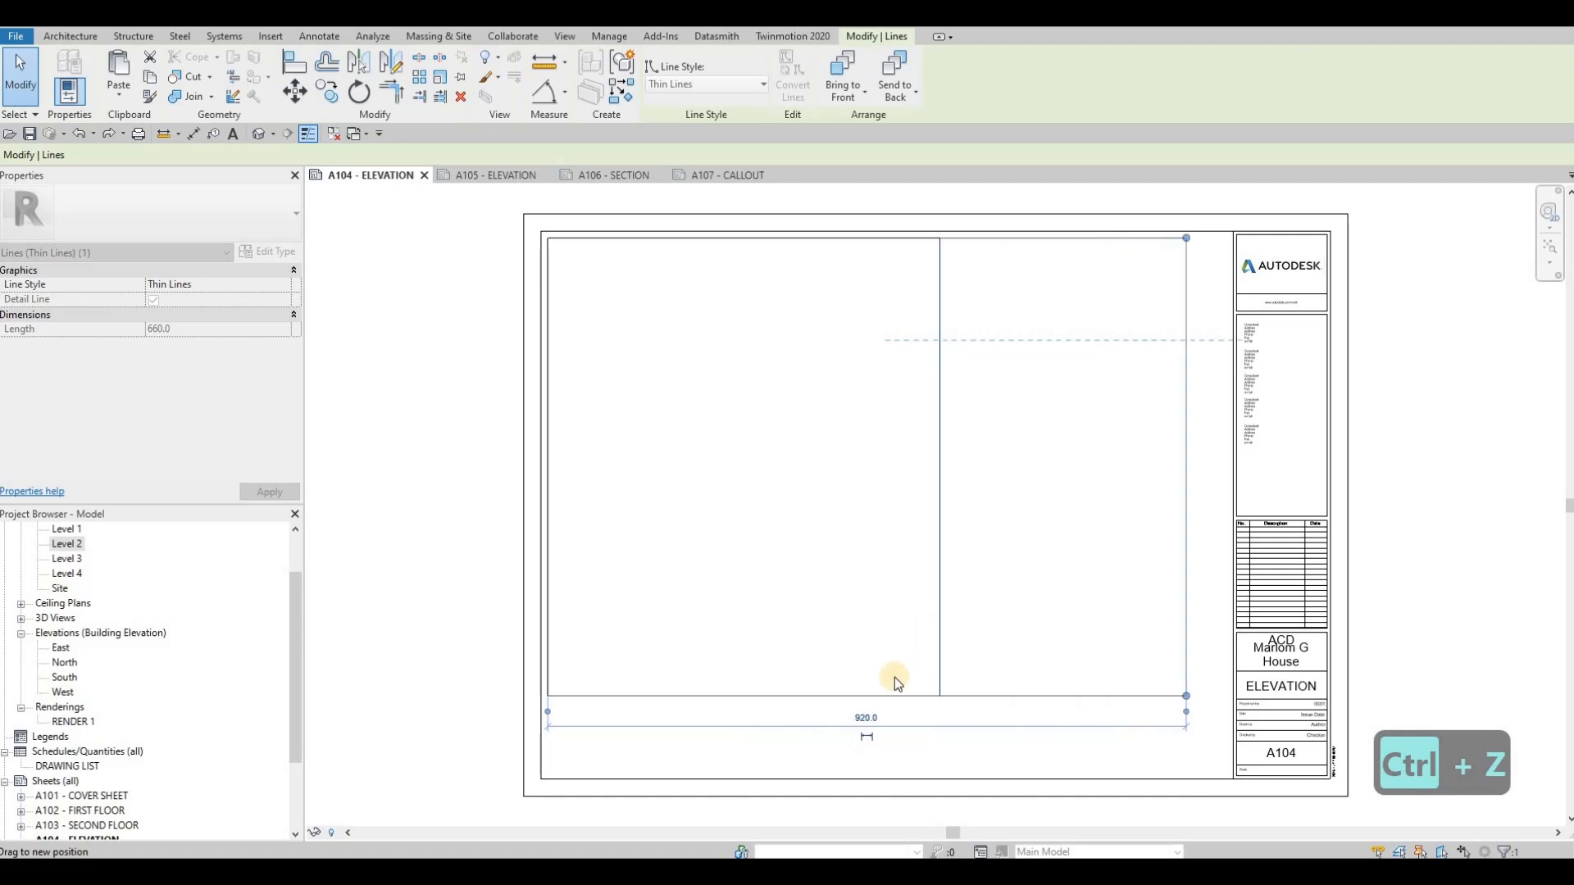
{"action": "left_click_drag", "start_coordinate": [862, 690], "coordinate": [870, 460]}
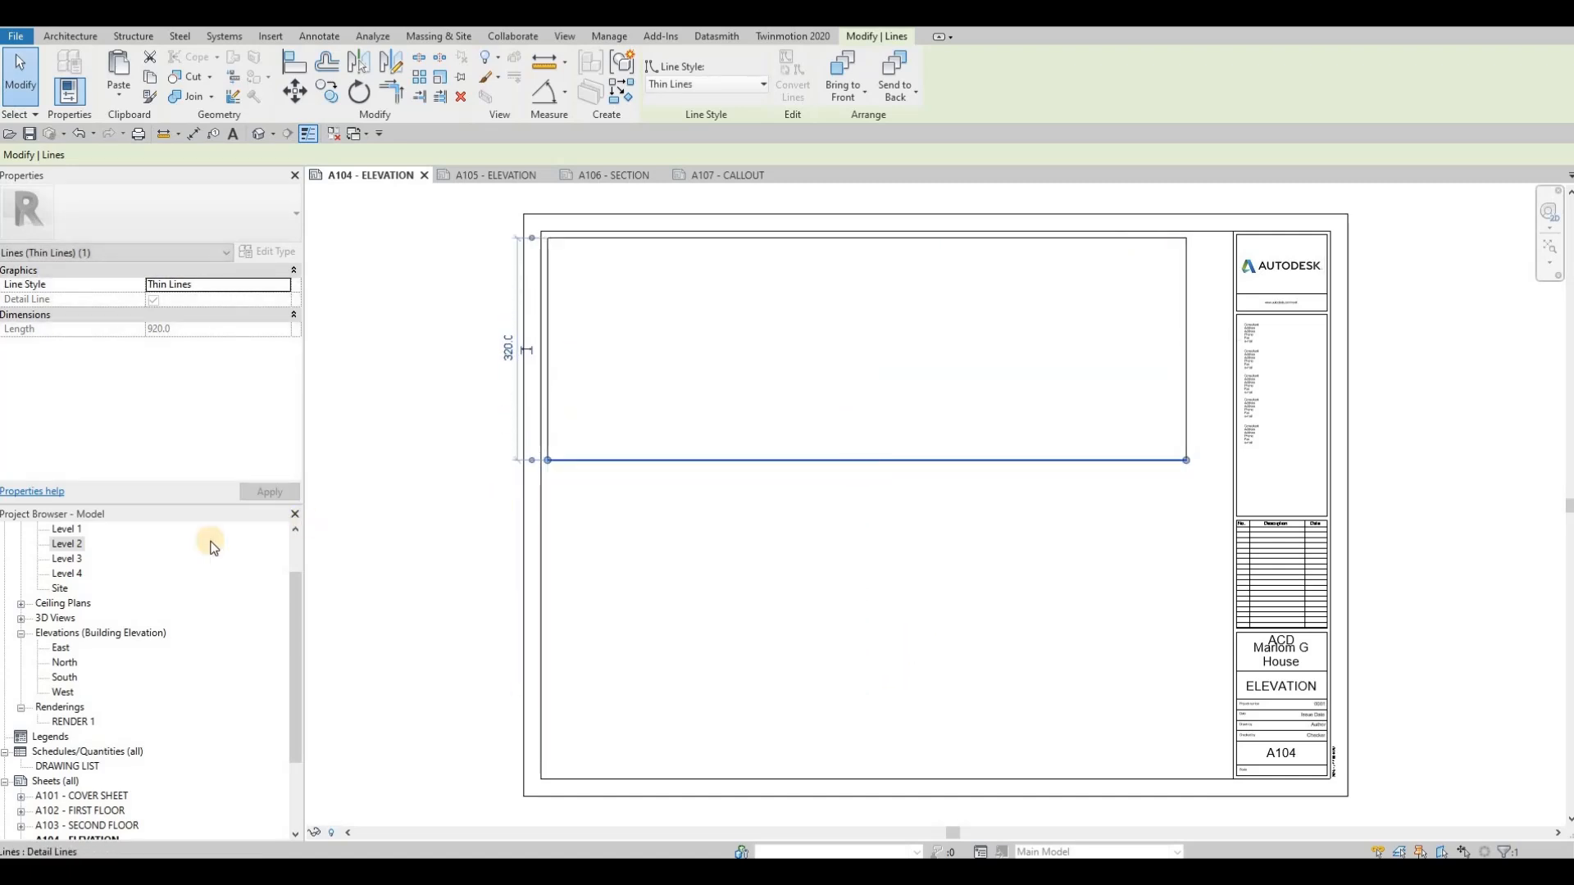
{"action": "key", "text": "Escape"}
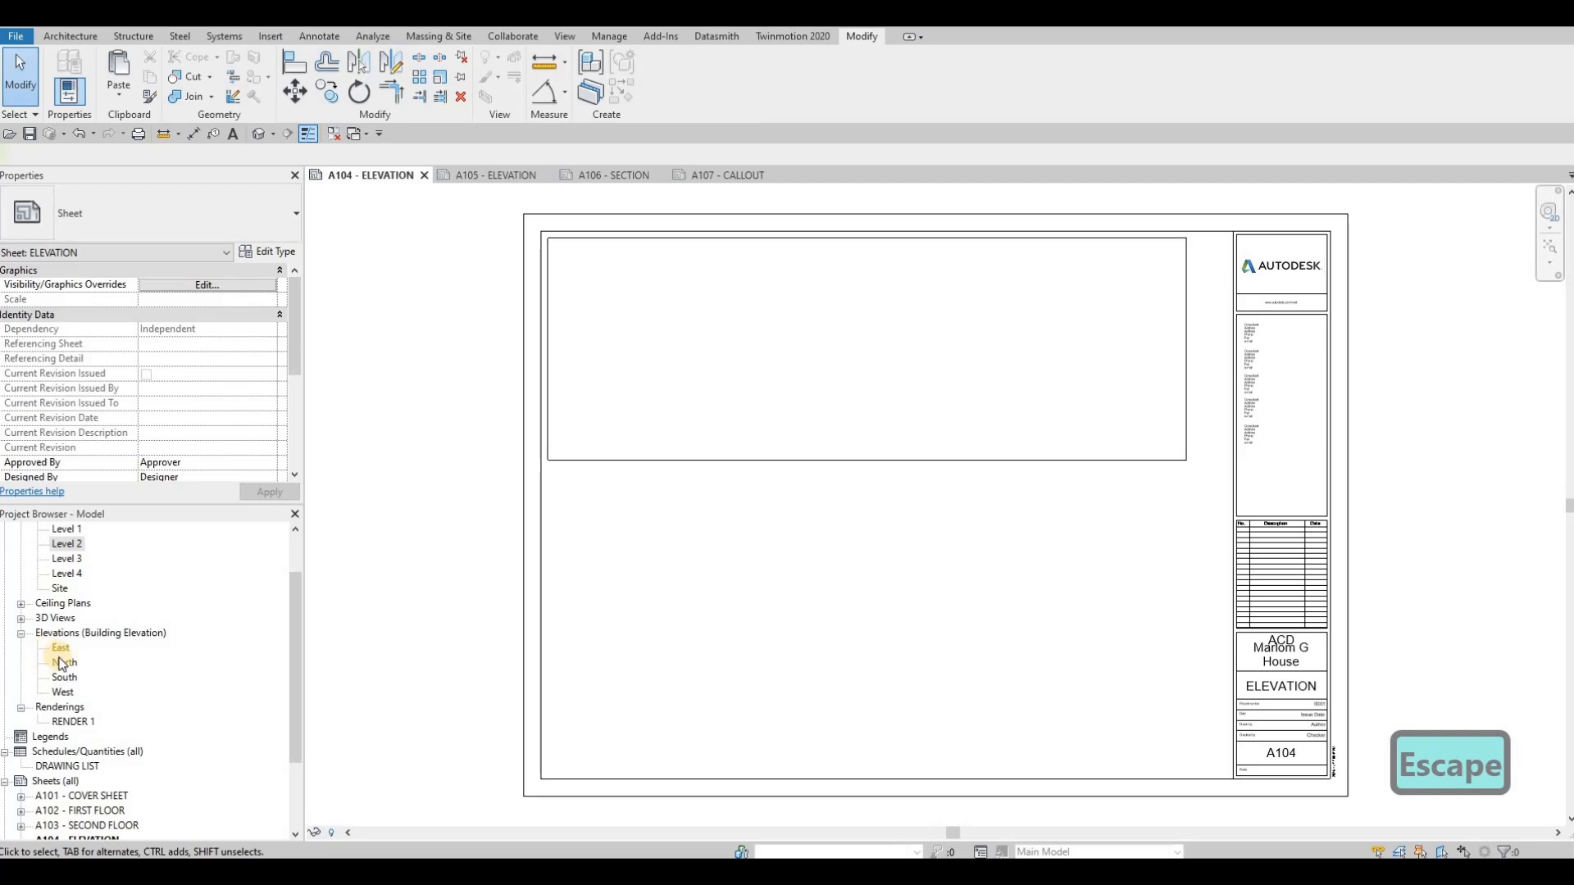
Step: Open the East building elevation view and clear any element selection
{"action": "double_click", "coordinate": [63, 650]}
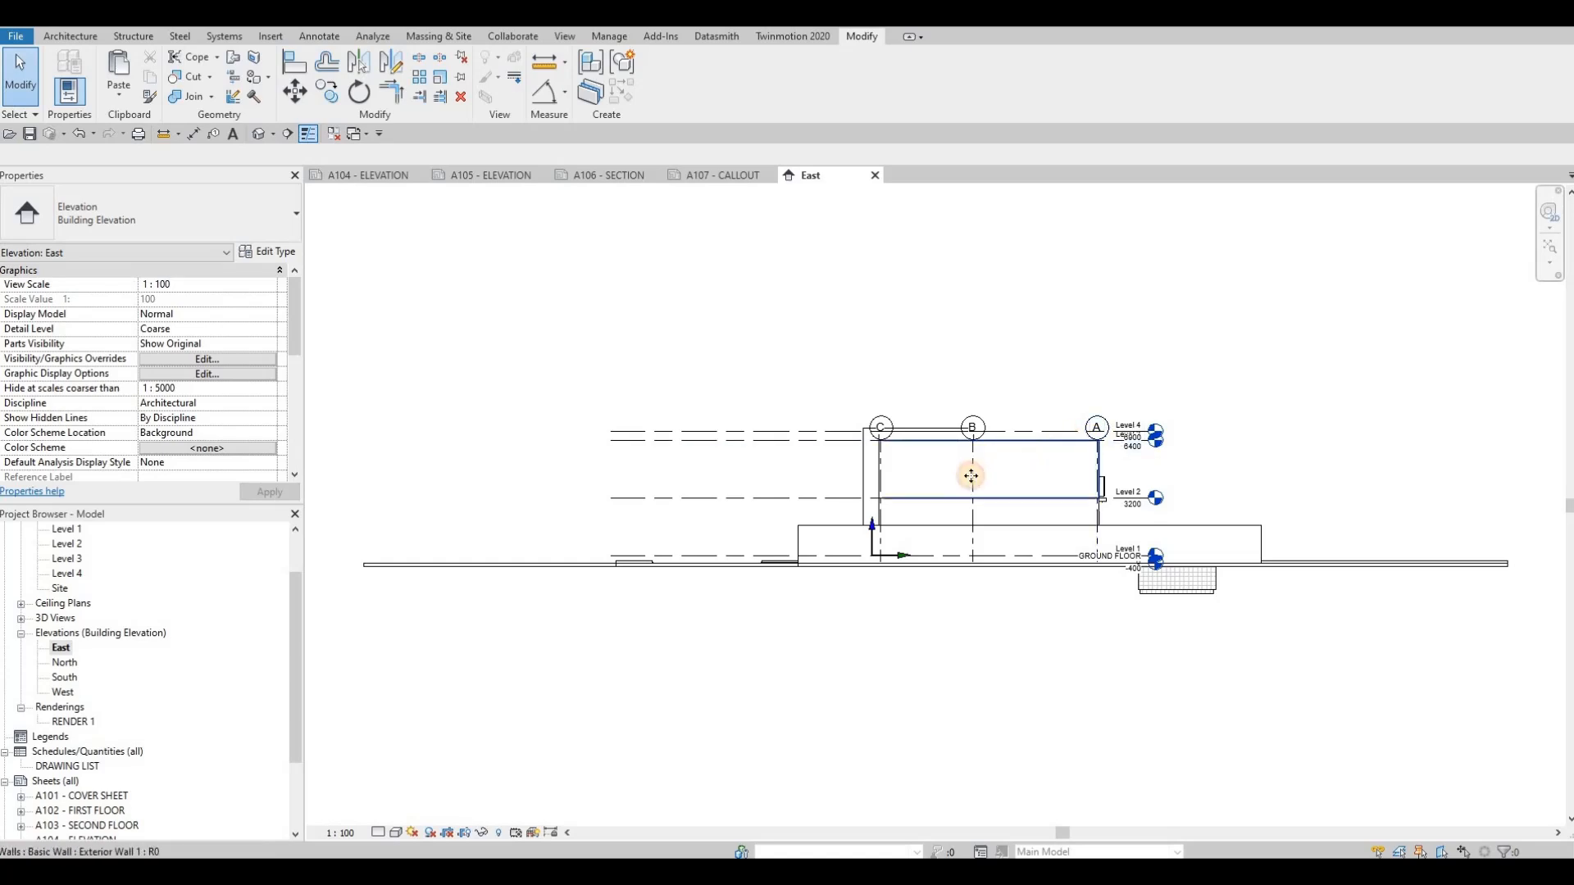
{"action": "left_click", "coordinate": [970, 532]}
{"action": "key", "text": "Escape"}
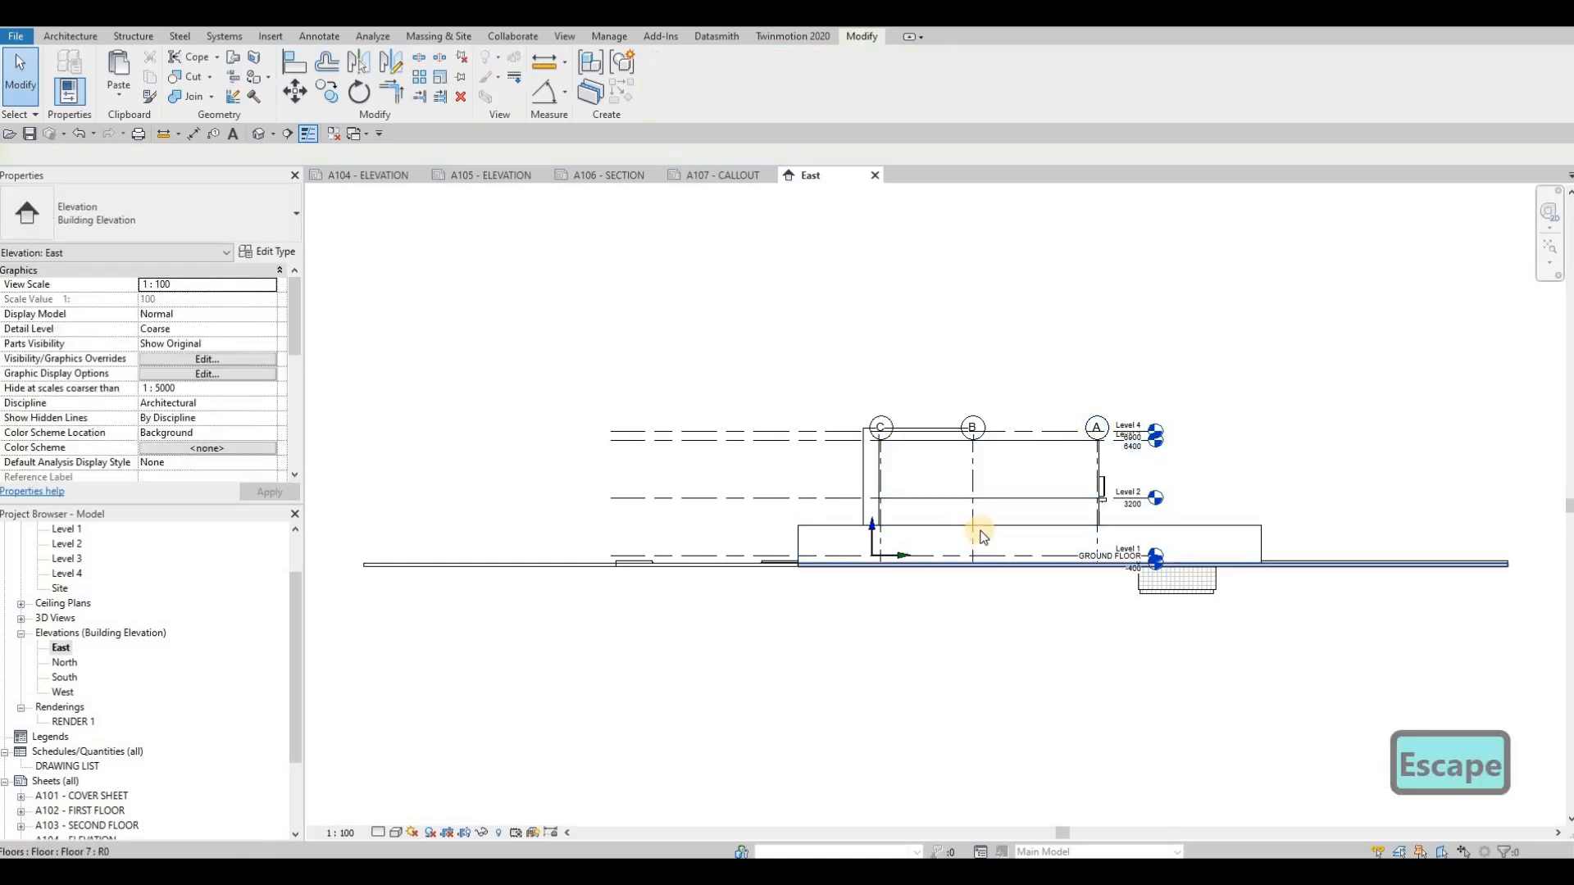
Step: Raise the aligned heads of grids C, B and A in the East elevation well above the roof
{"action": "scroll", "coordinate": [902, 459], "scroll_direction": "up", "scroll_amount": 5}
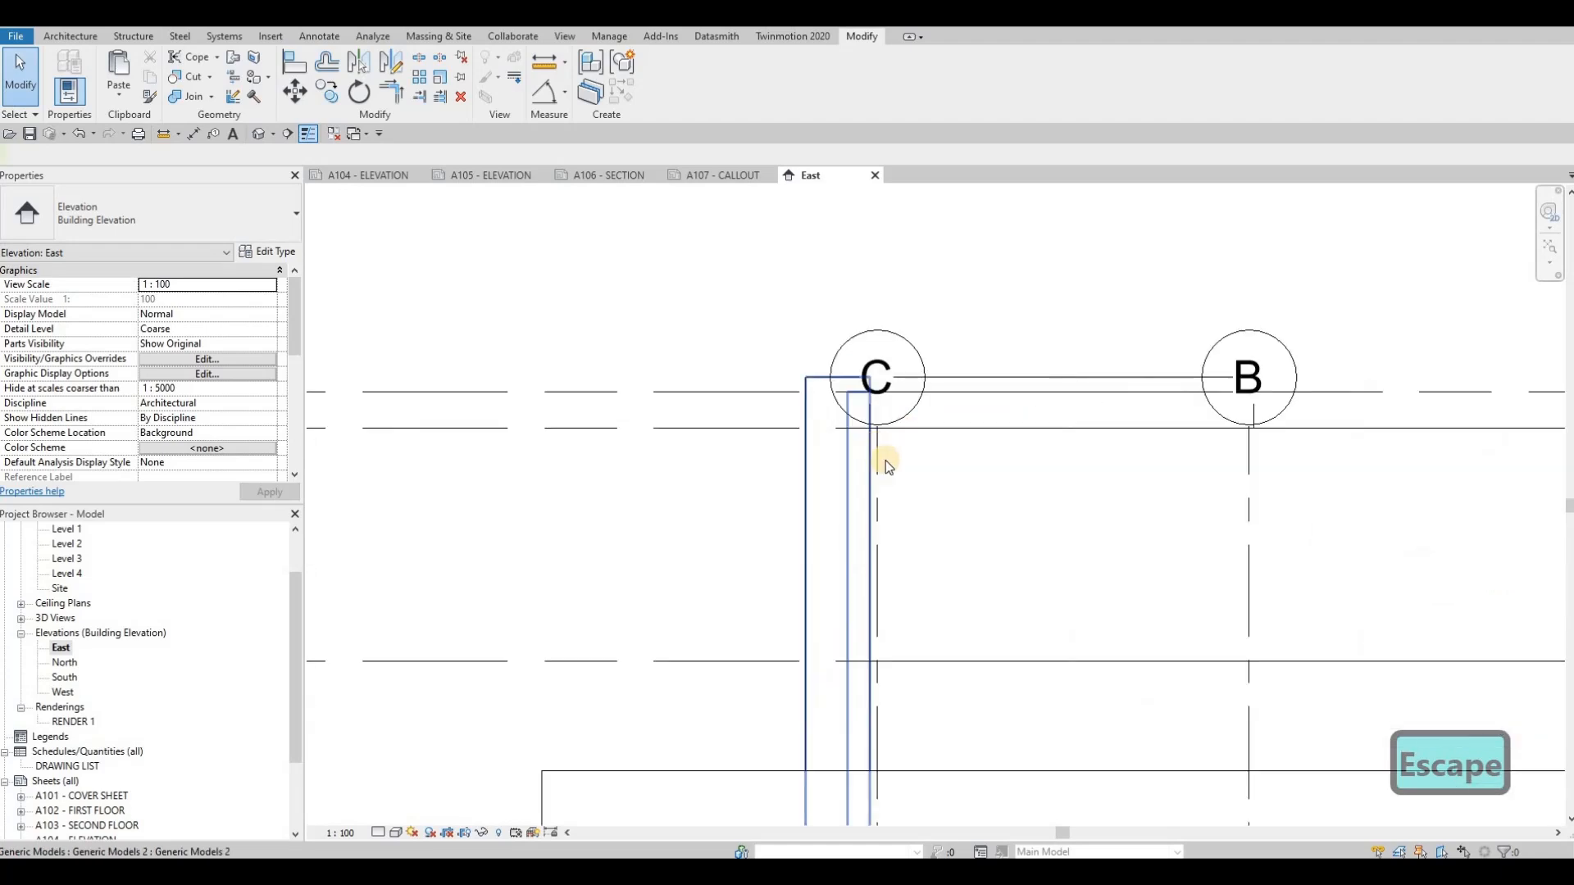
{"action": "key", "text": "F1"}
{"action": "key", "text": "Tab"}
{"action": "key", "text": "Tab"}
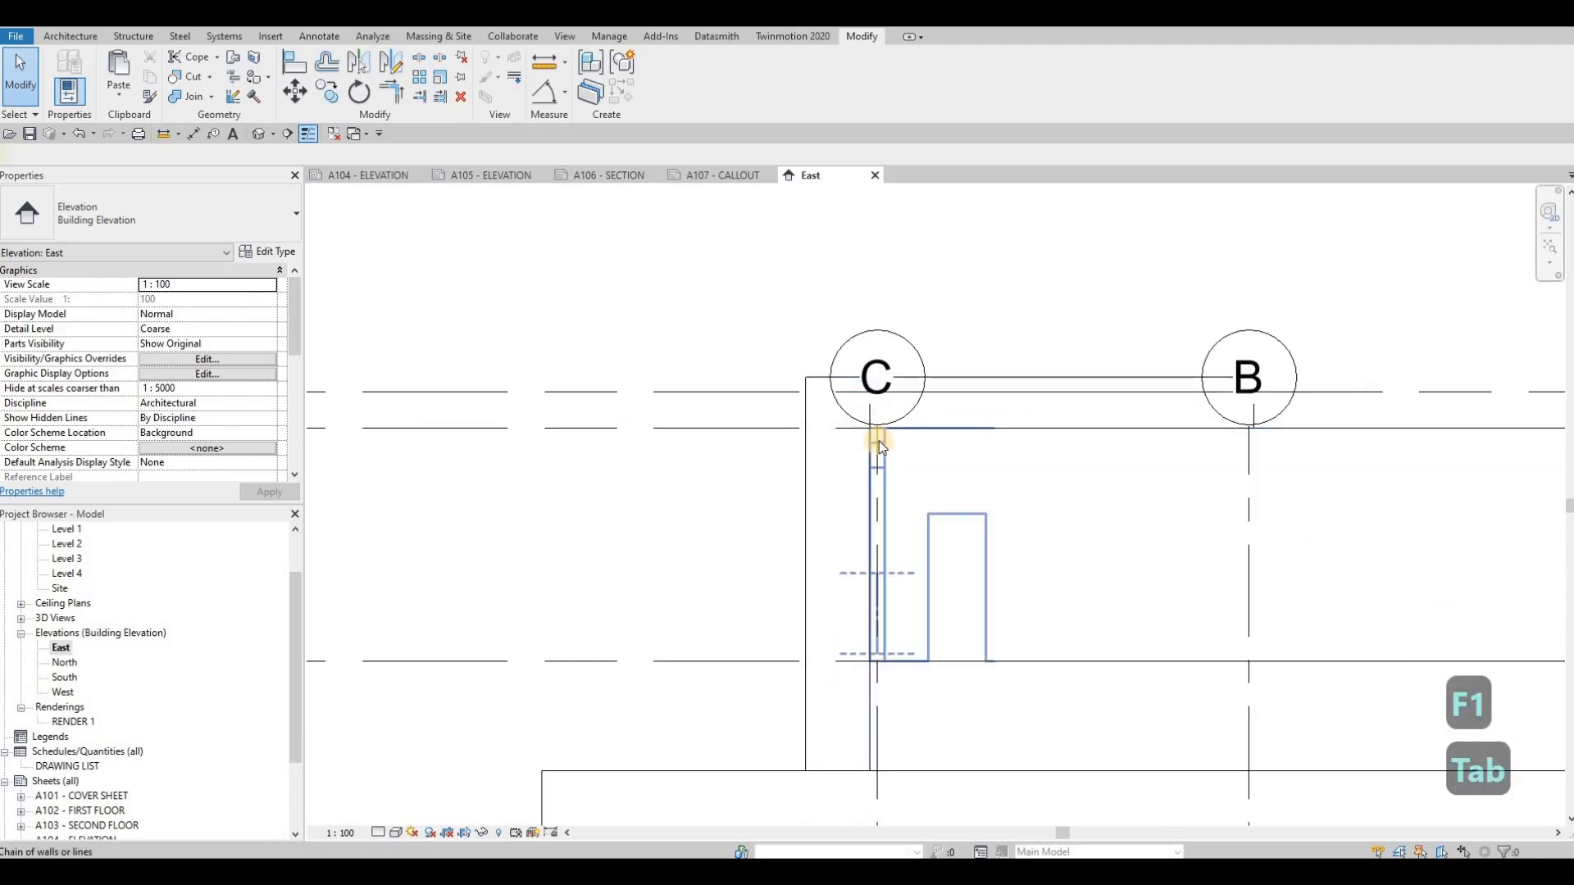
{"action": "key", "text": "Tab"}
{"action": "key", "text": "Tab"}
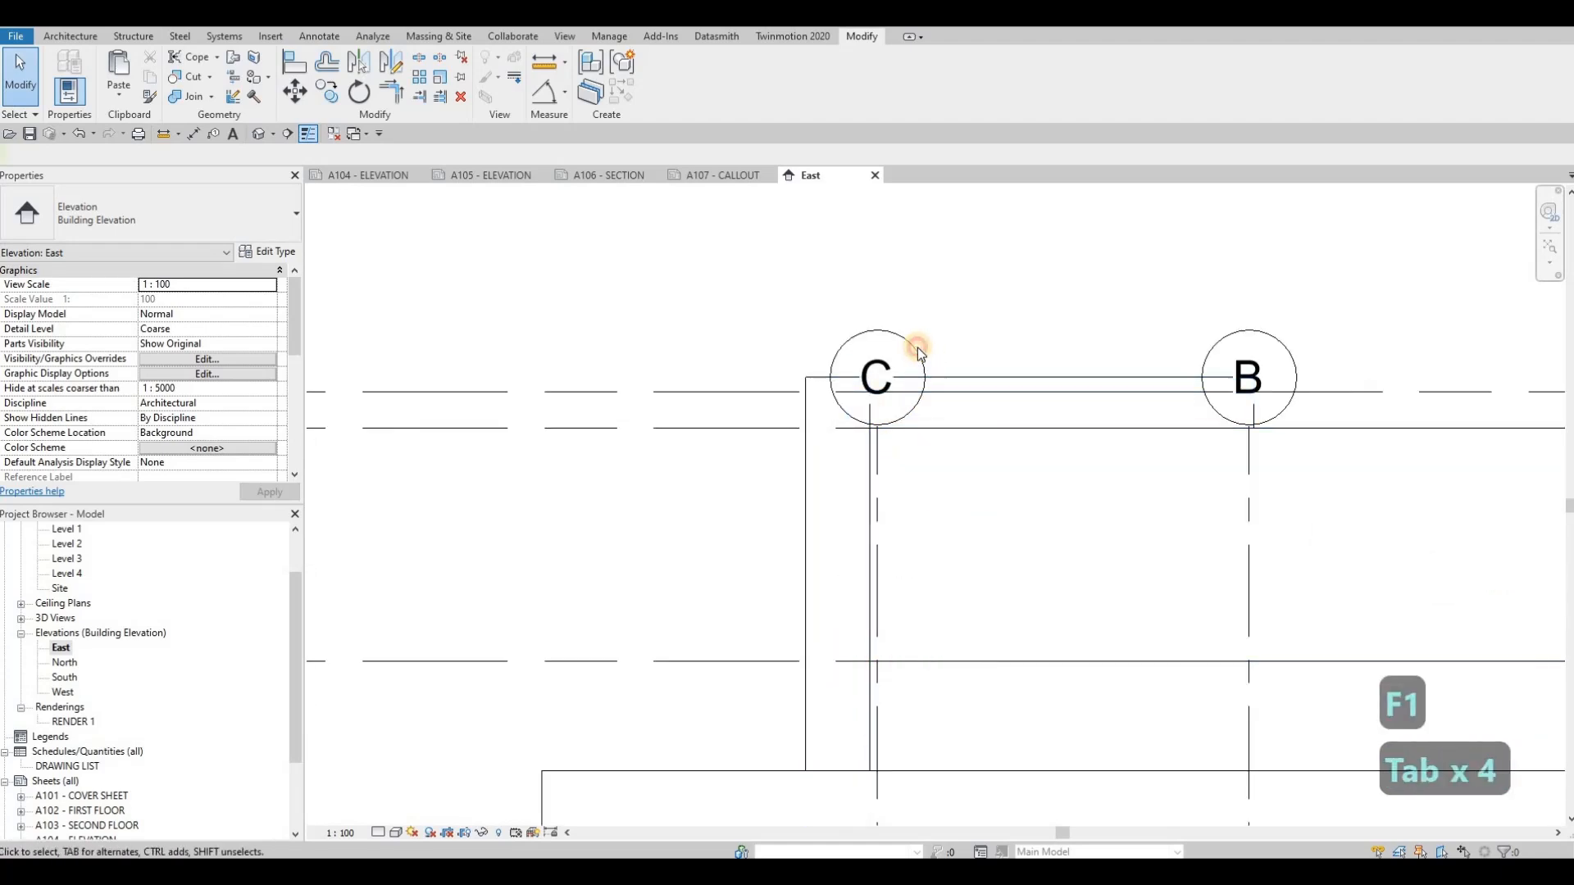
{"action": "left_click", "coordinate": [874, 428]}
{"action": "left_click_drag", "start_coordinate": [876, 426], "coordinate": [879, 245]}
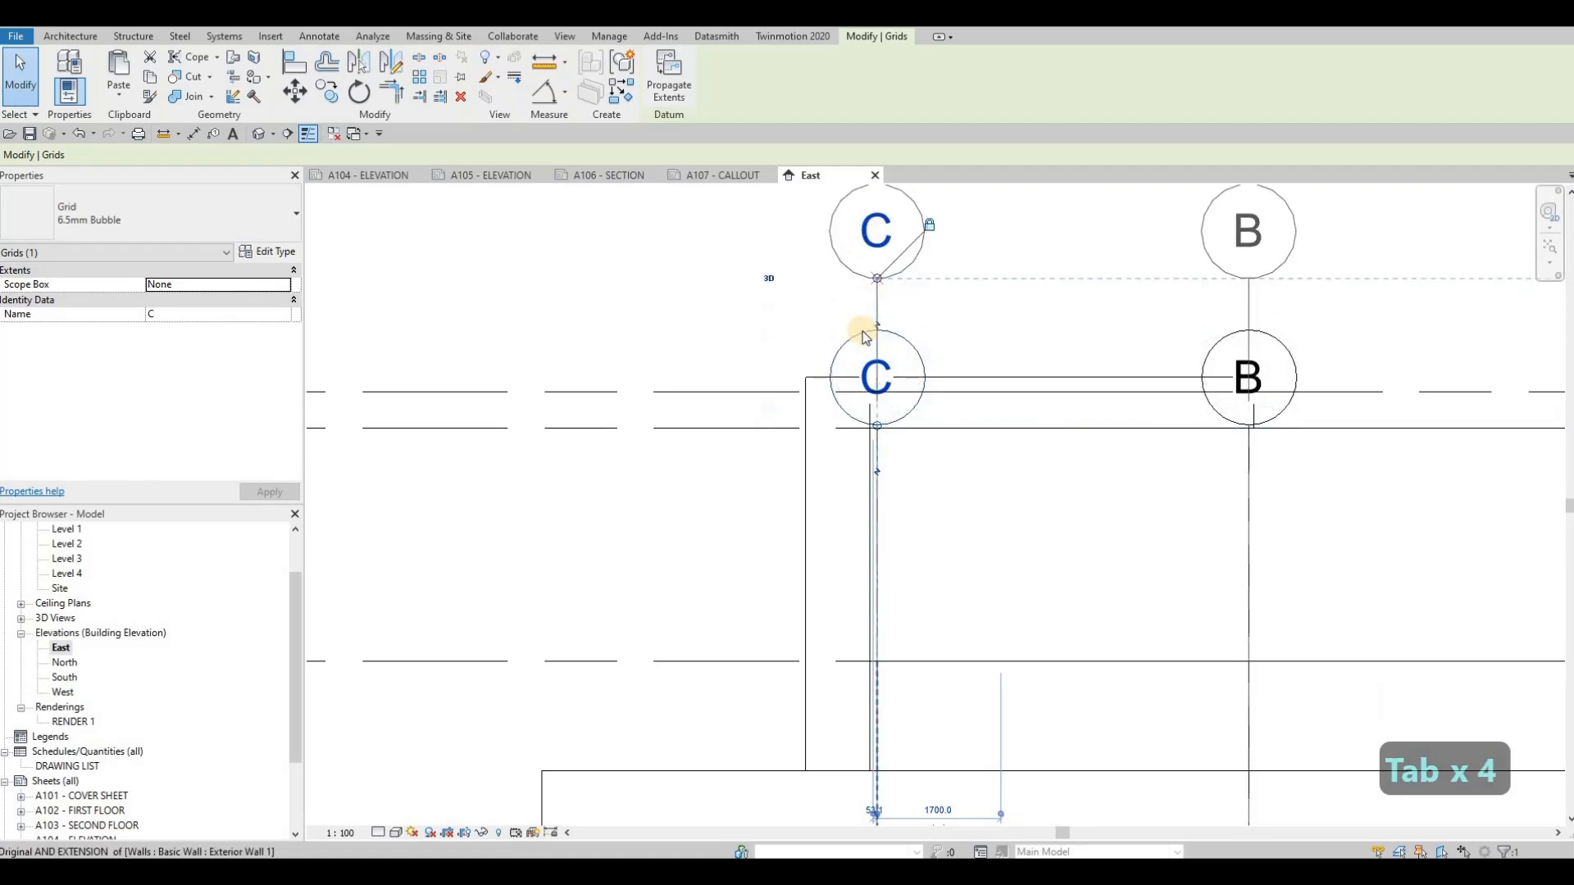
{"action": "scroll", "coordinate": [824, 346], "scroll_direction": "down", "scroll_amount": 4}
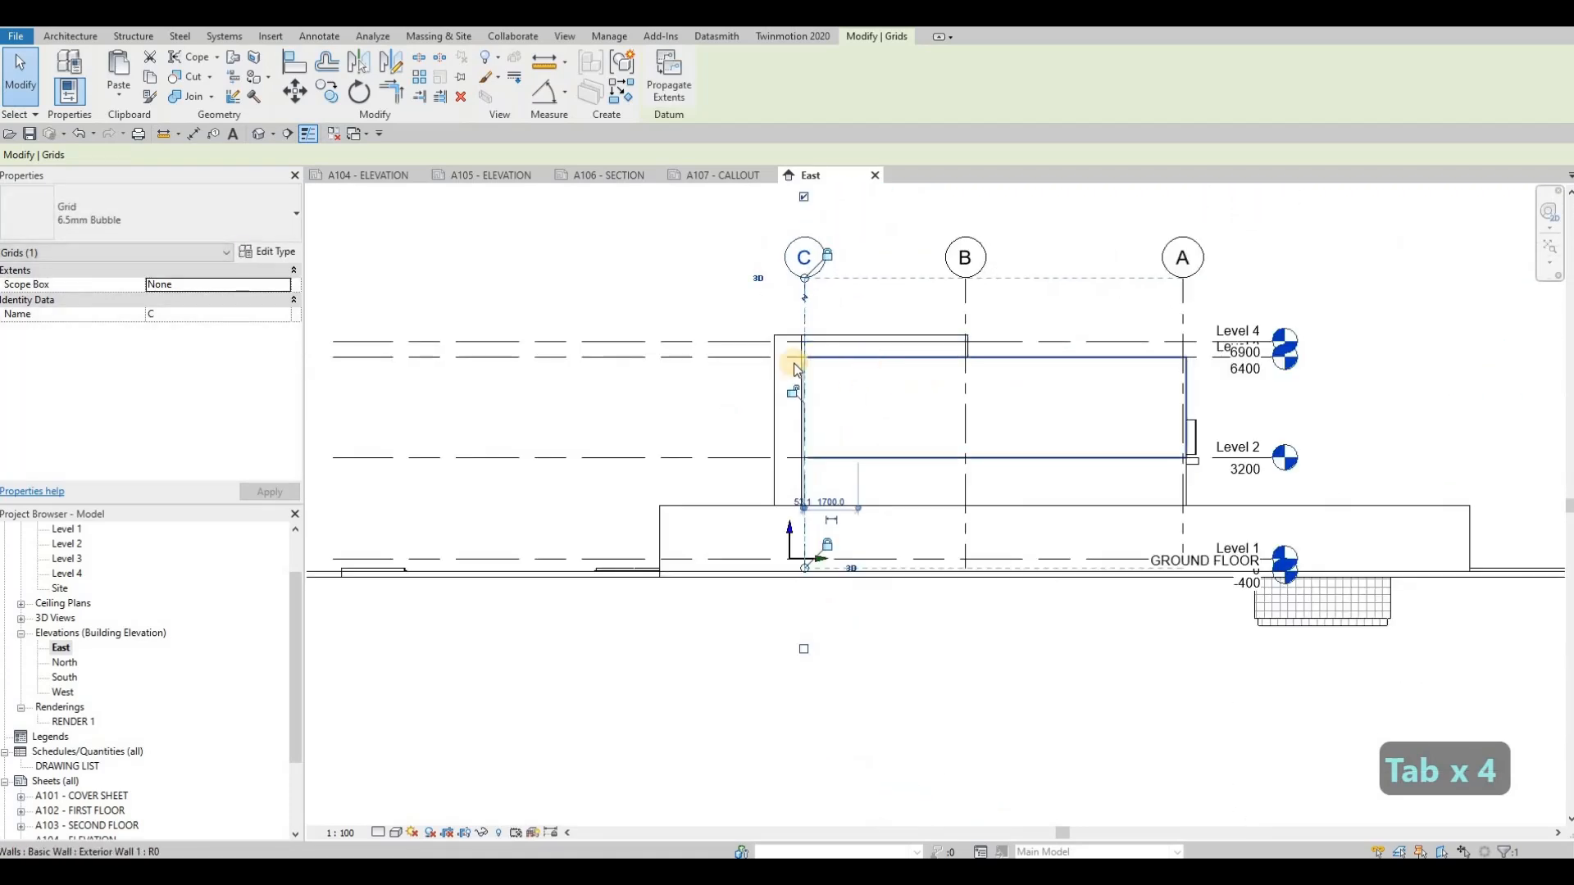
{"action": "scroll", "coordinate": [679, 358], "scroll_direction": "down", "scroll_amount": 2}
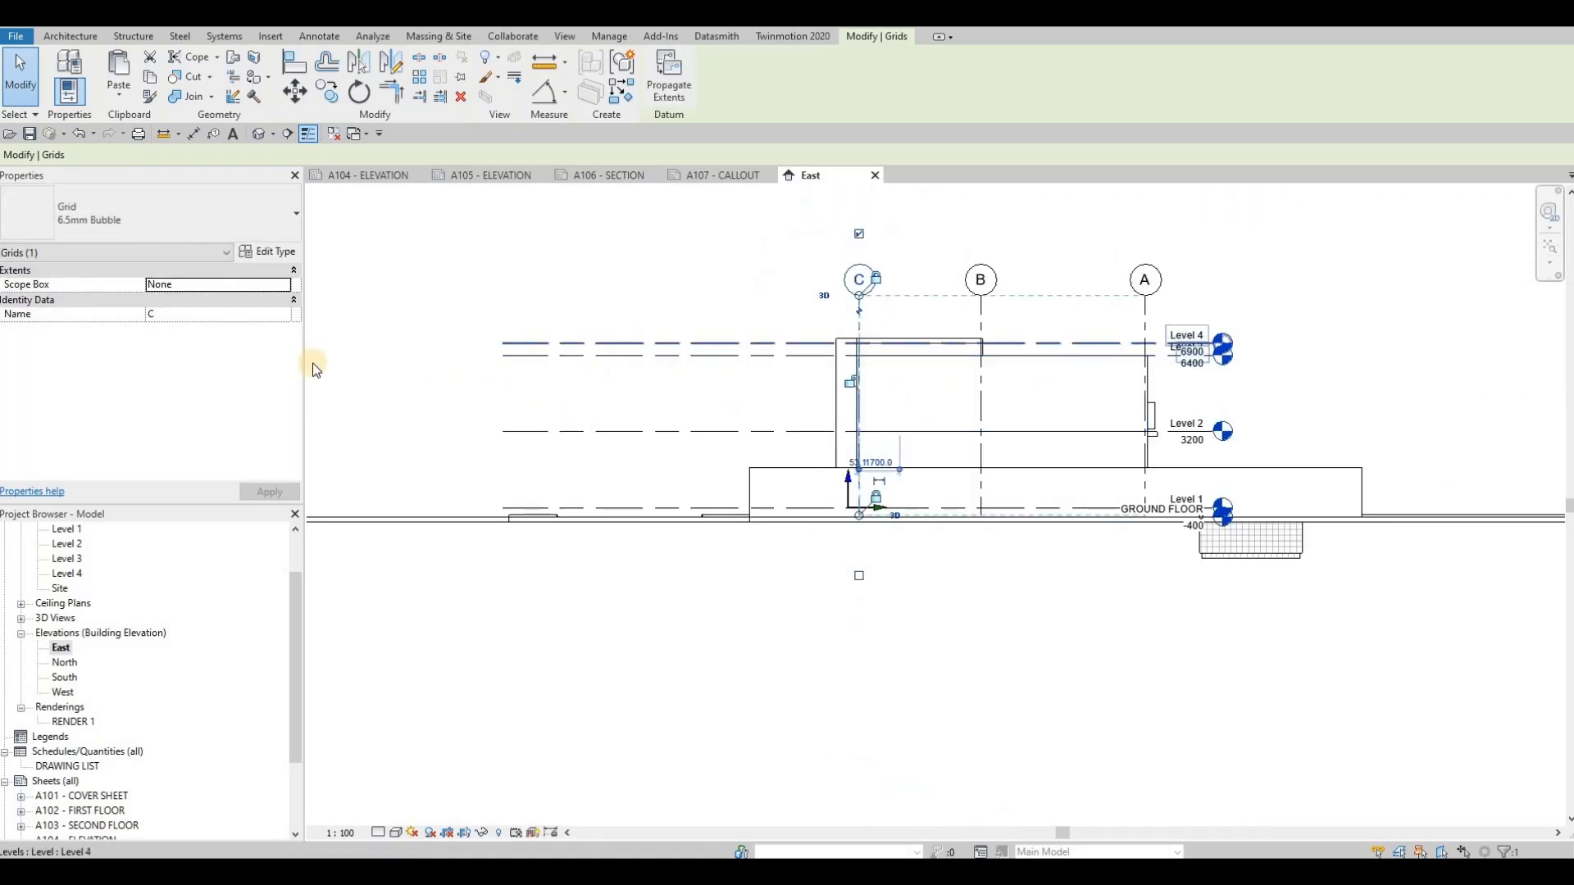
{"action": "scroll", "coordinate": [312, 369], "scroll_direction": "down", "scroll_amount": 1}
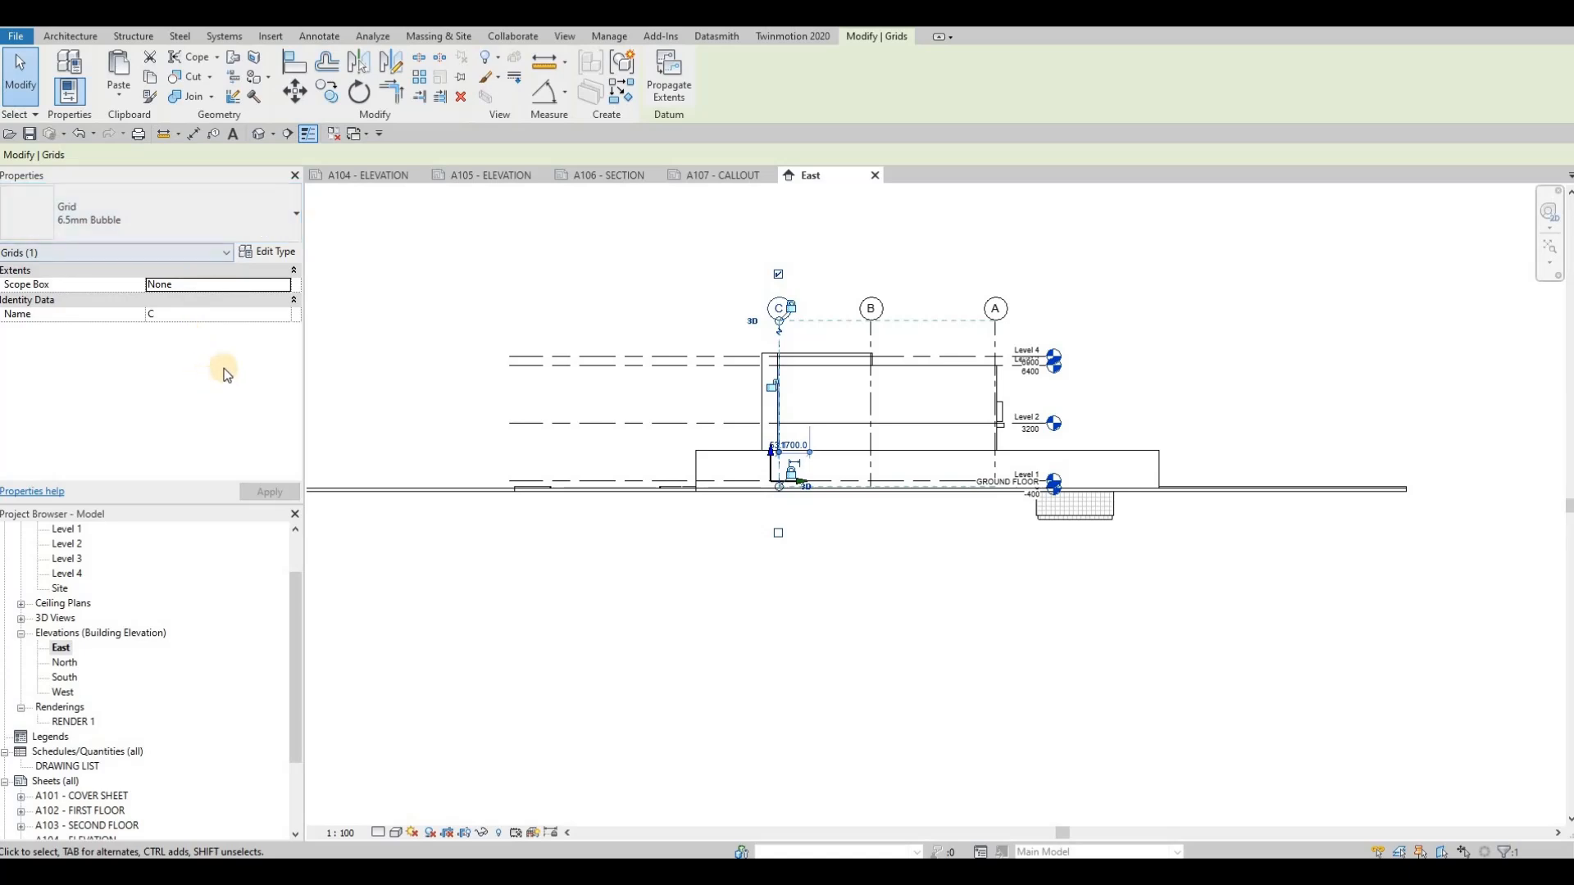
{"action": "key", "text": "Escape"}
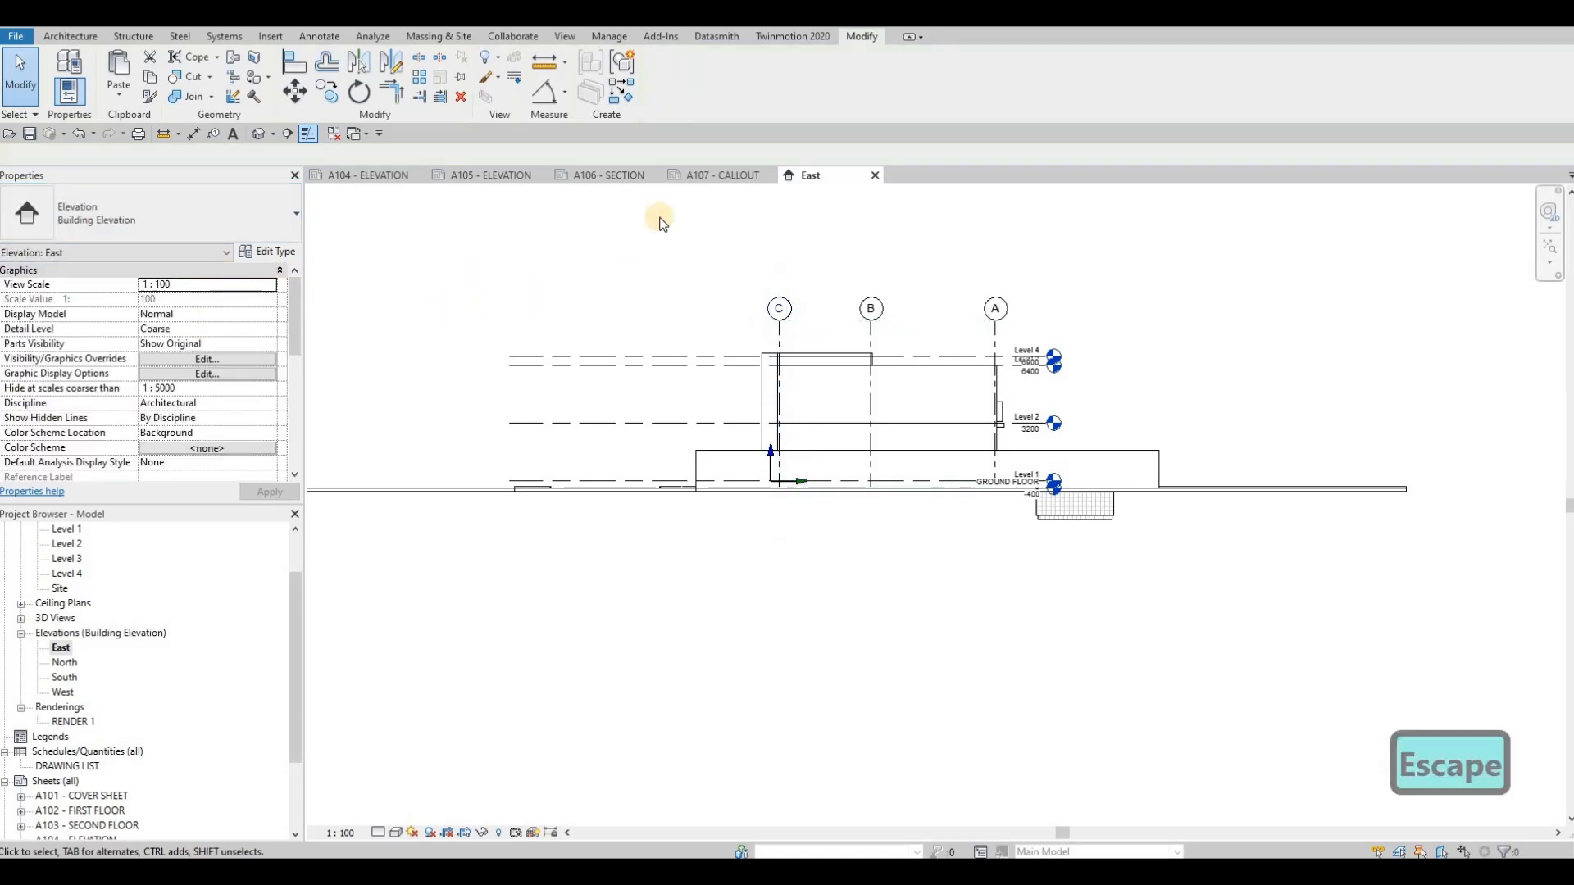
Step: Try placing the East elevation at 1:100 inside the frame on sheet A104
{"action": "left_click", "coordinate": [391, 175]}
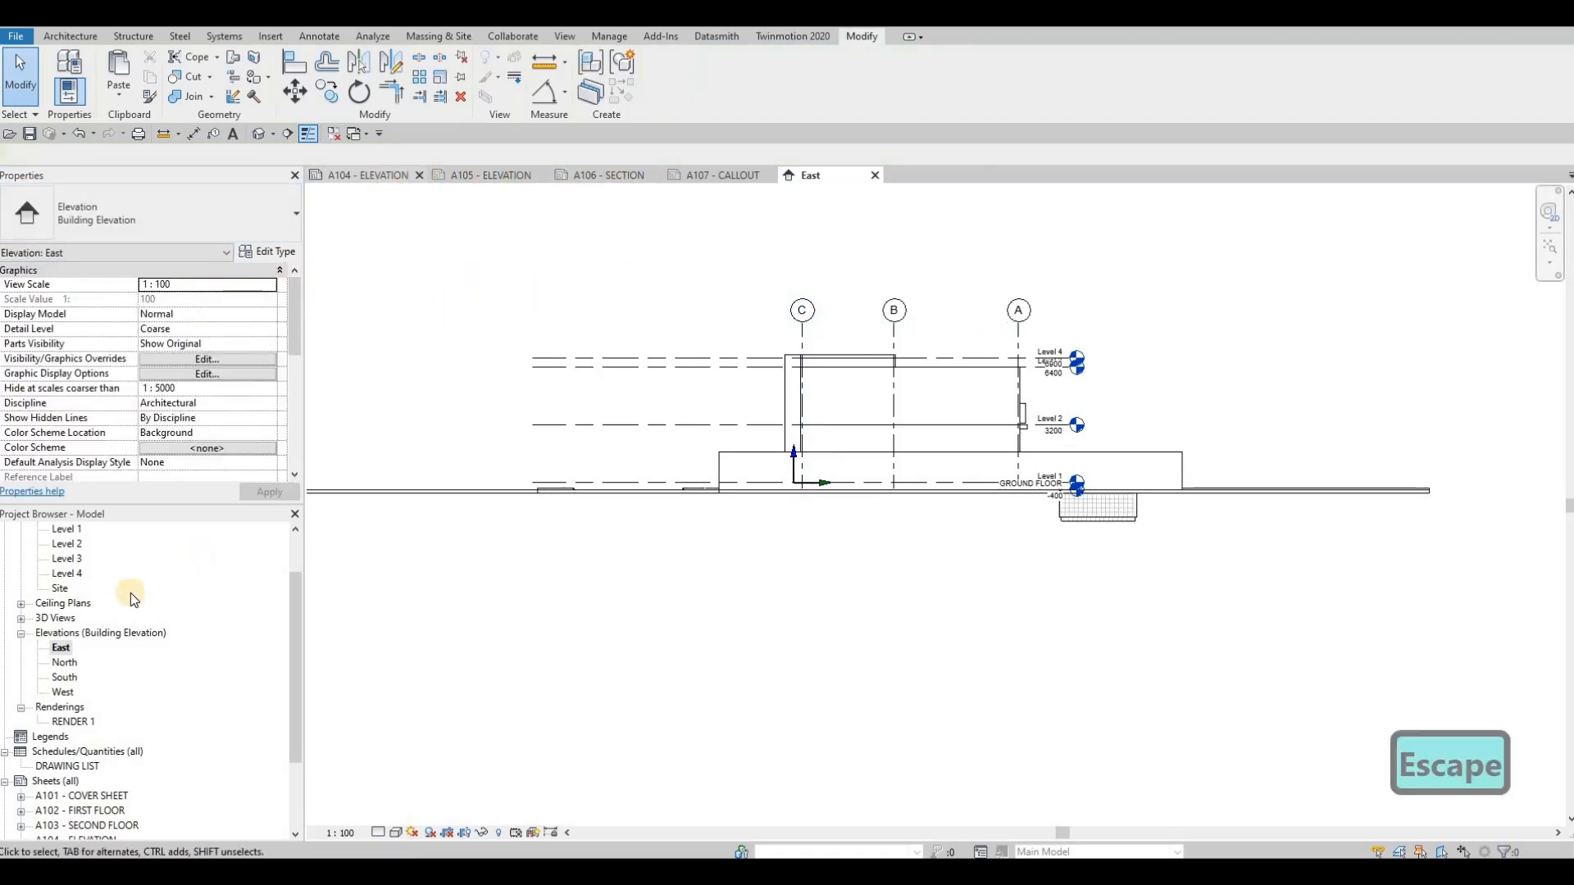
{"action": "left_click", "coordinate": [866, 346]}
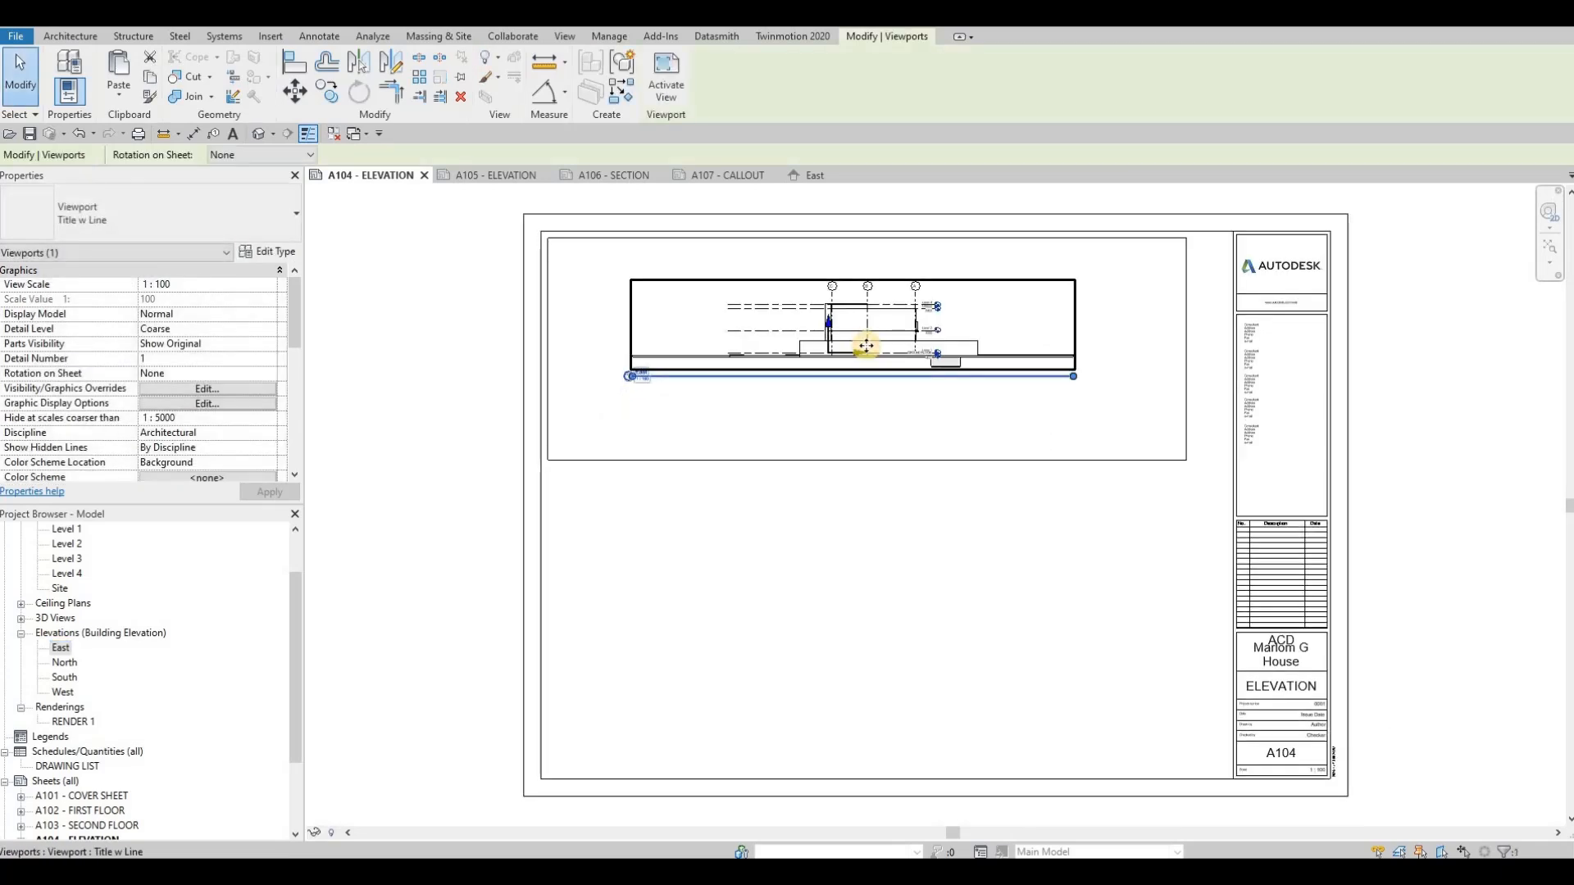
{"action": "key", "text": "ctrl+z"}
Step: Set the East elevation's view scale to 1:50
{"action": "left_click", "coordinate": [815, 176]}
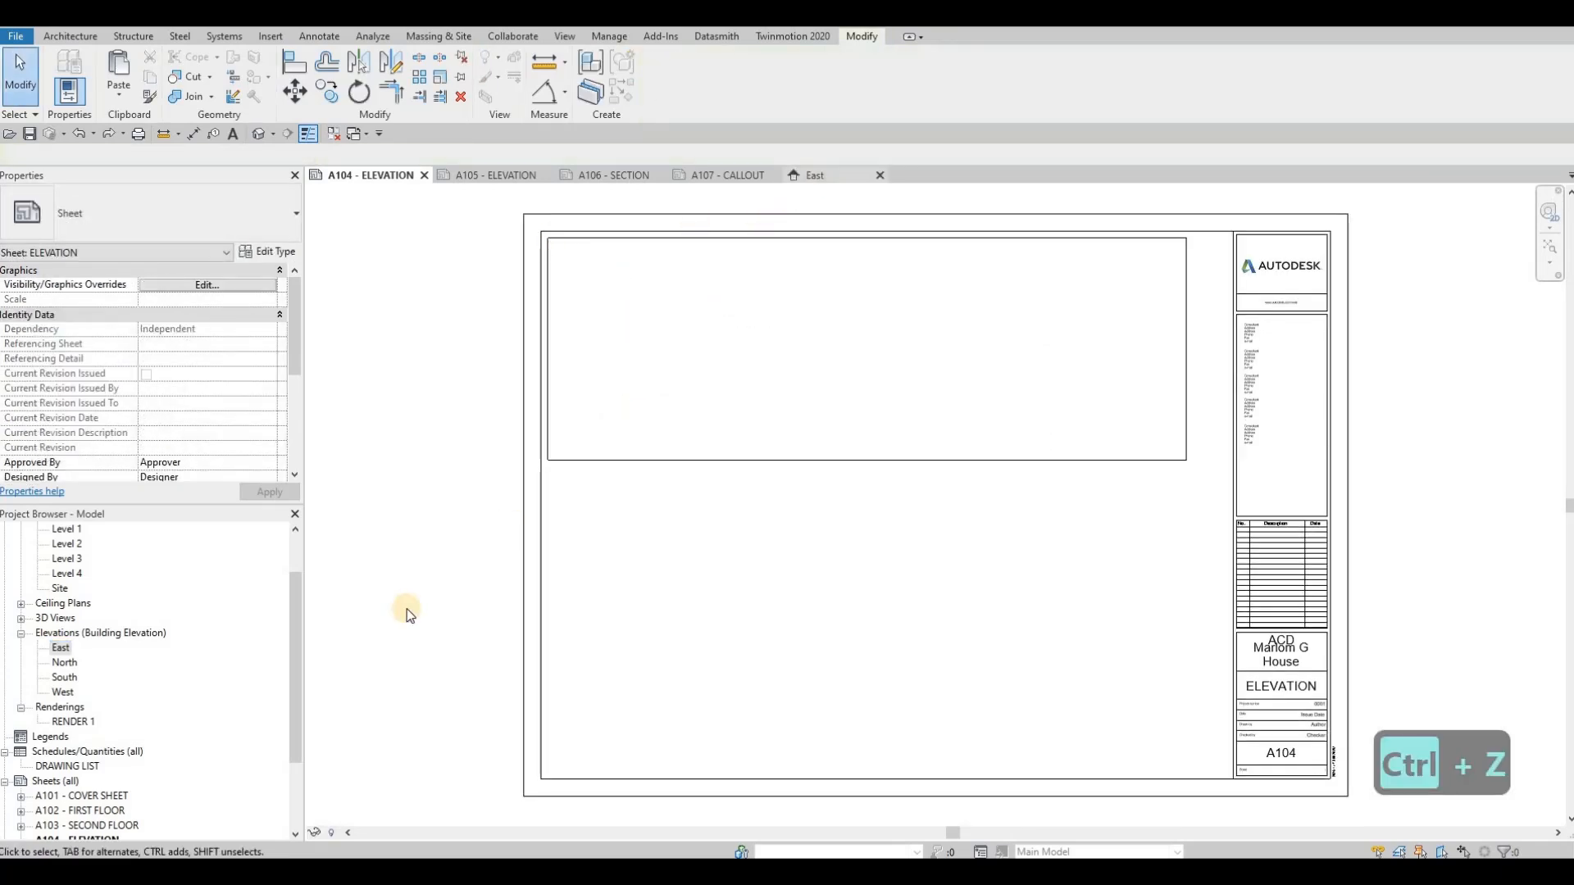
{"action": "left_click", "coordinate": [340, 833]}
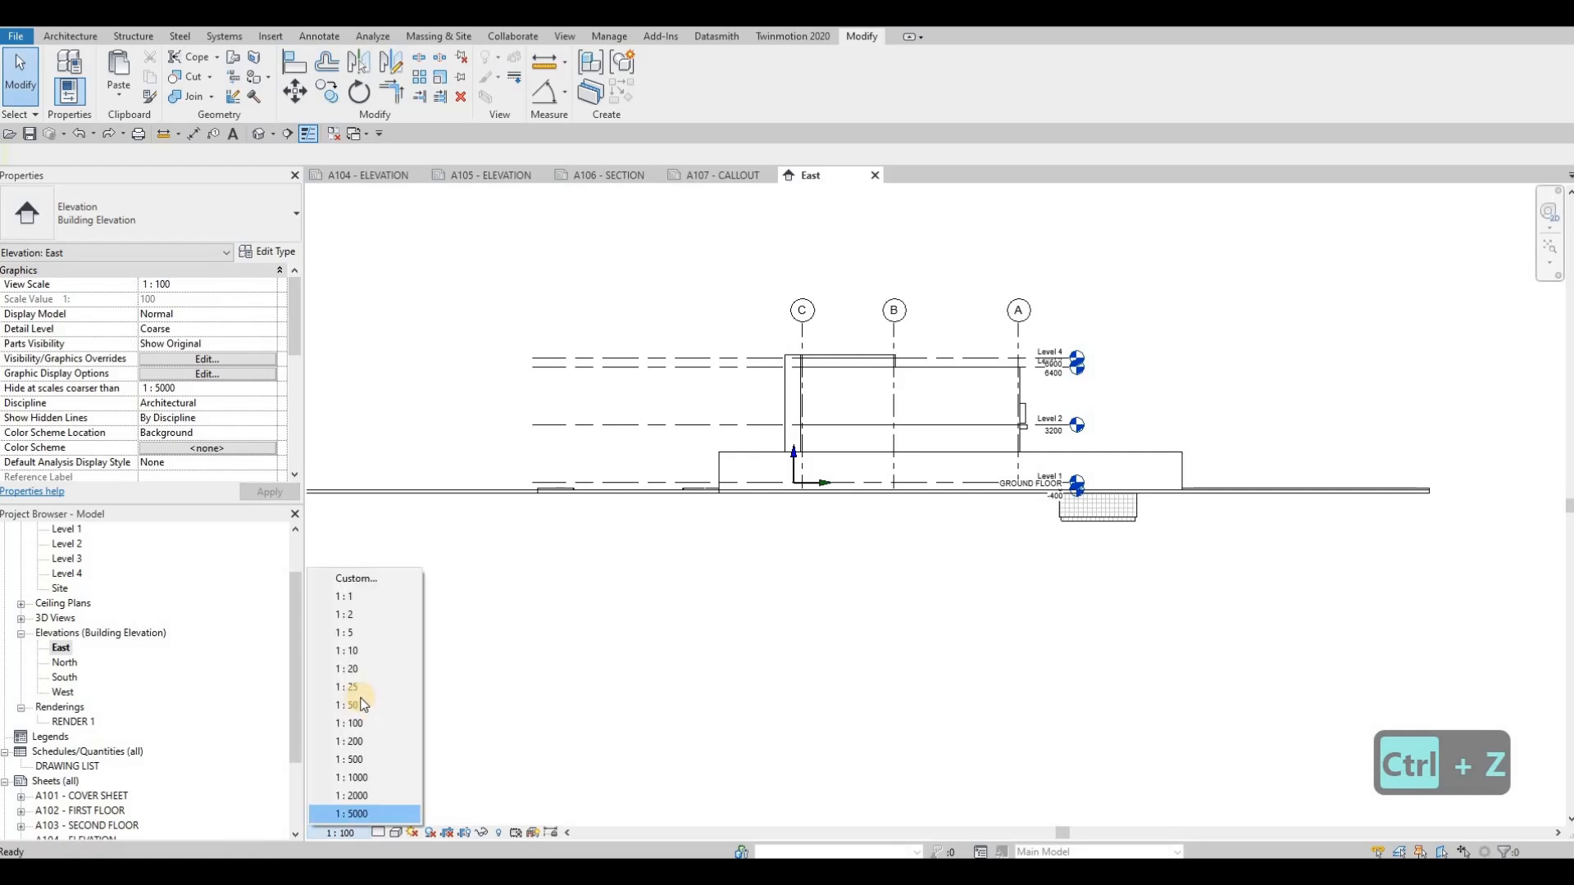
{"action": "left_click", "coordinate": [565, 632]}
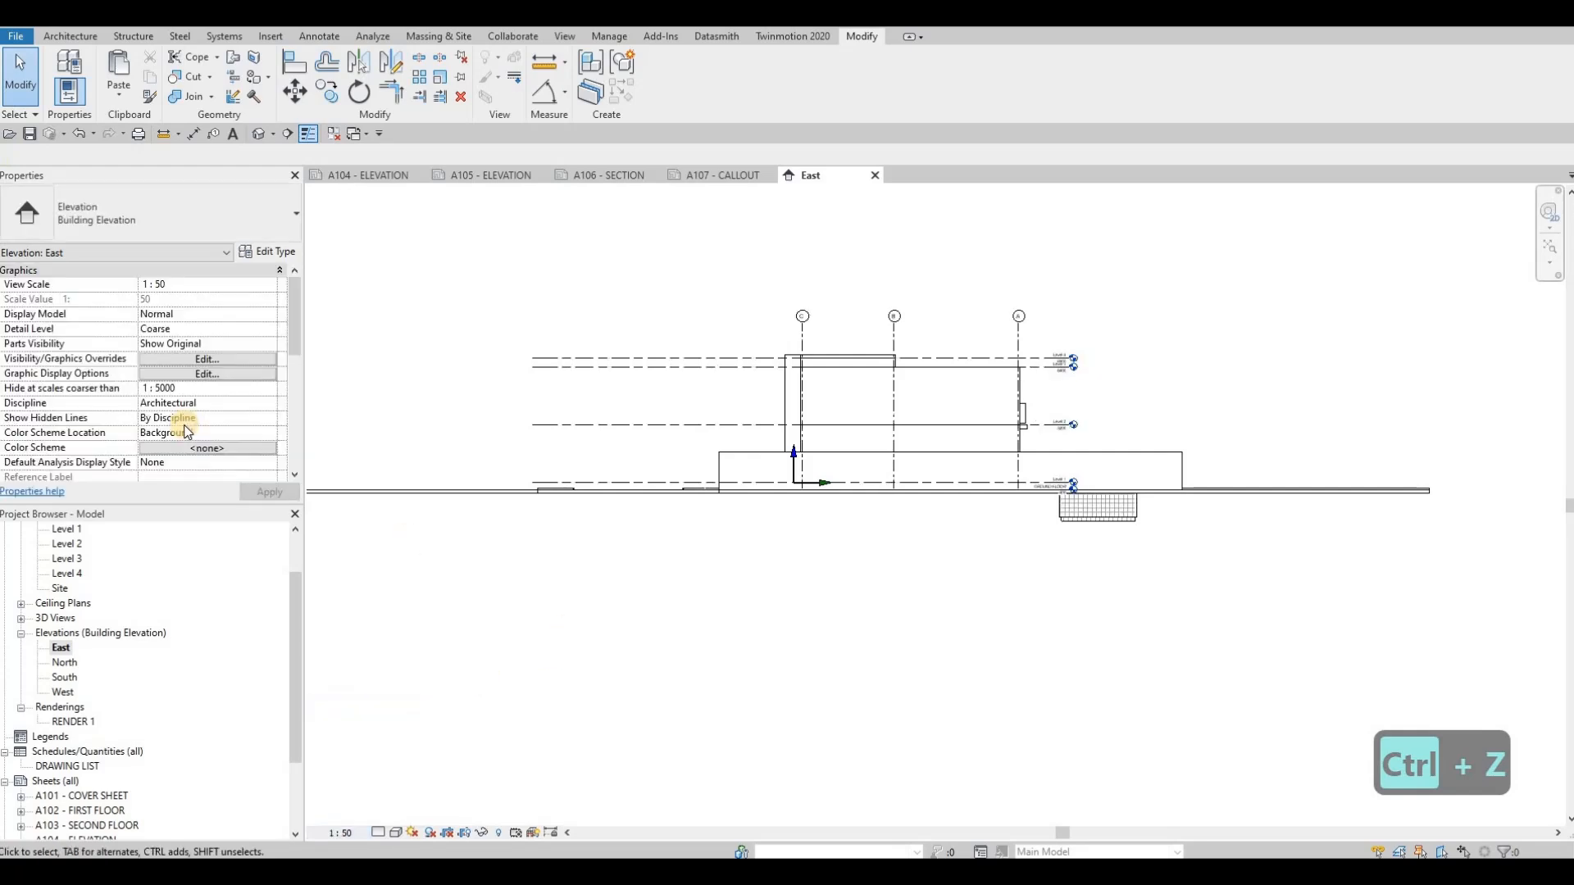
Step: Enable Crop View, Crop Region Visible and Annotation Crop for the East elevation and apply the changes
{"action": "scroll", "coordinate": [150, 322], "scroll_direction": "down", "scroll_amount": 5}
{"action": "left_click", "coordinate": [147, 330]}
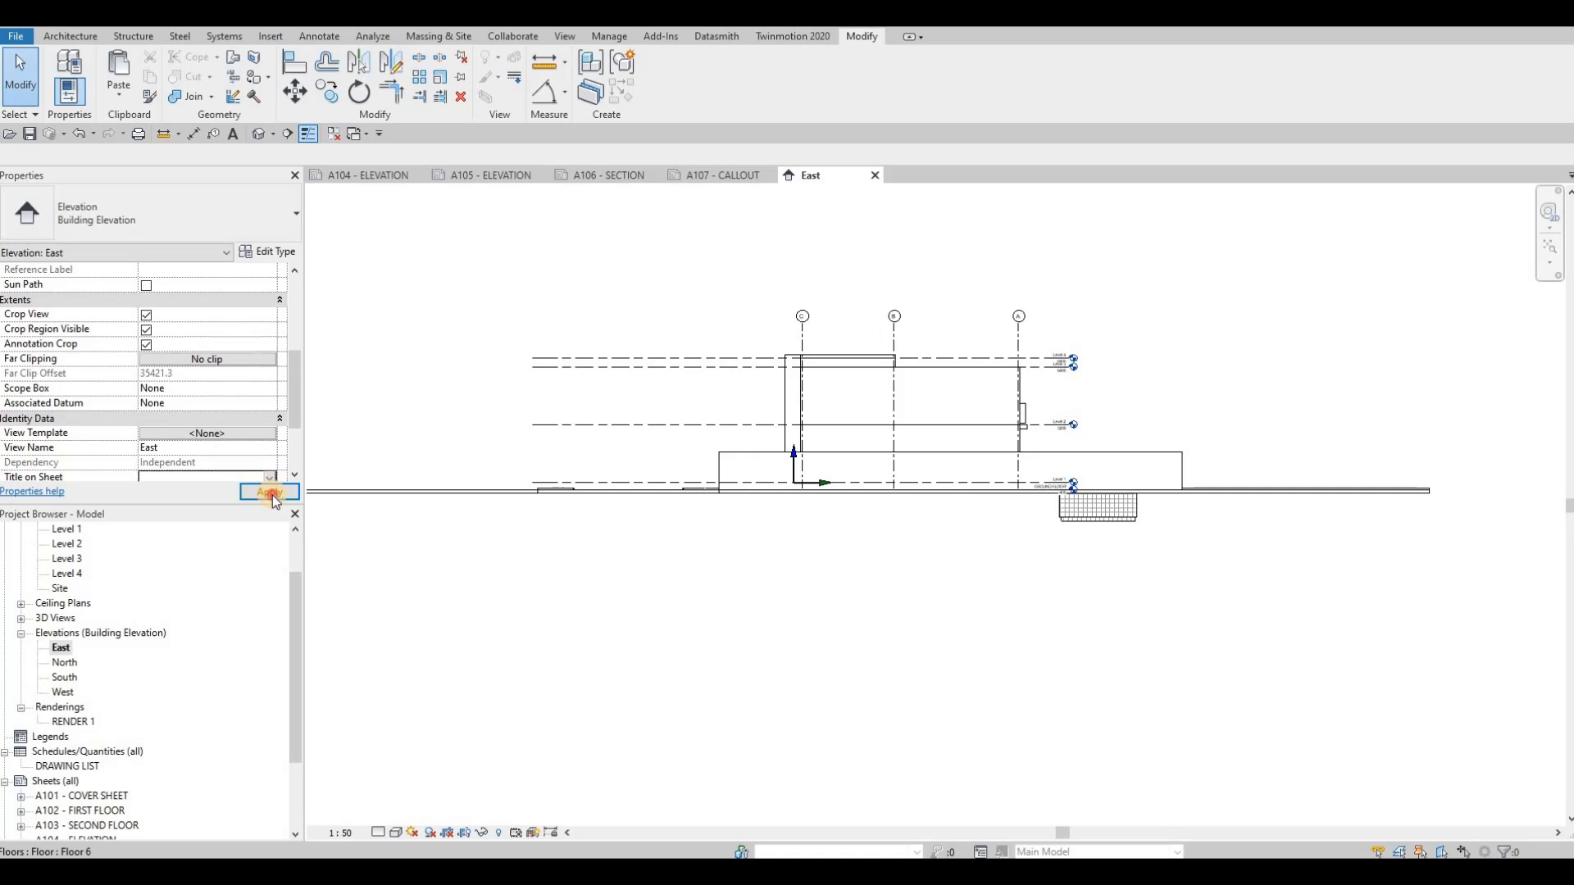
{"action": "left_click", "coordinate": [271, 492]}
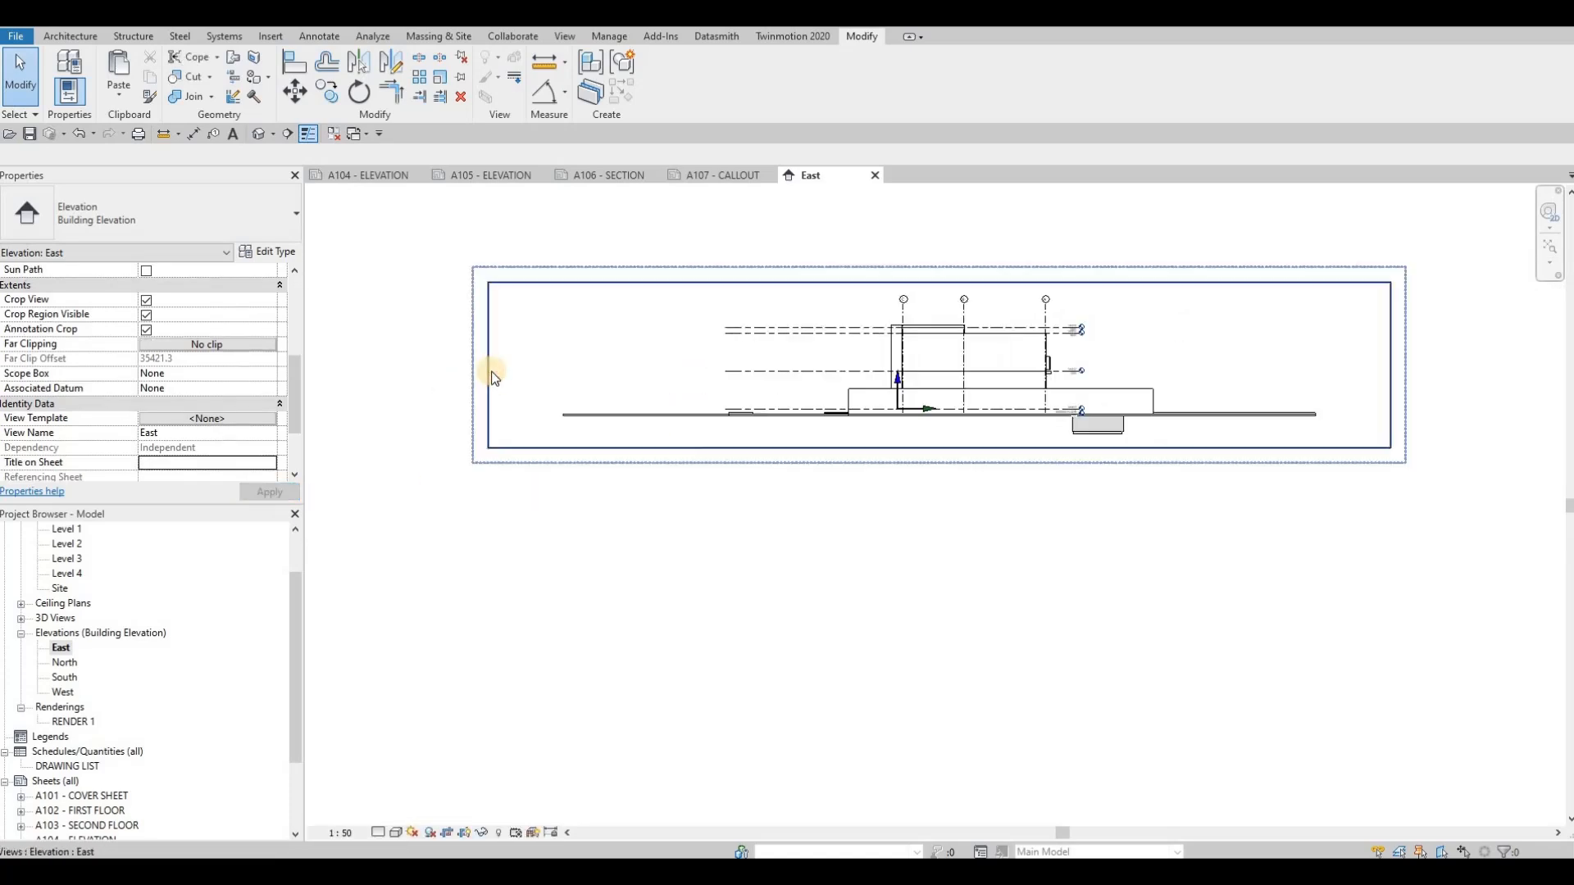
Step: Pull both side edges of the East elevation's crop region inward, close to the ends of the perimeter wall
{"action": "left_click", "coordinate": [494, 378]}
{"action": "left_click_drag", "start_coordinate": [488, 365], "coordinate": [701, 365]}
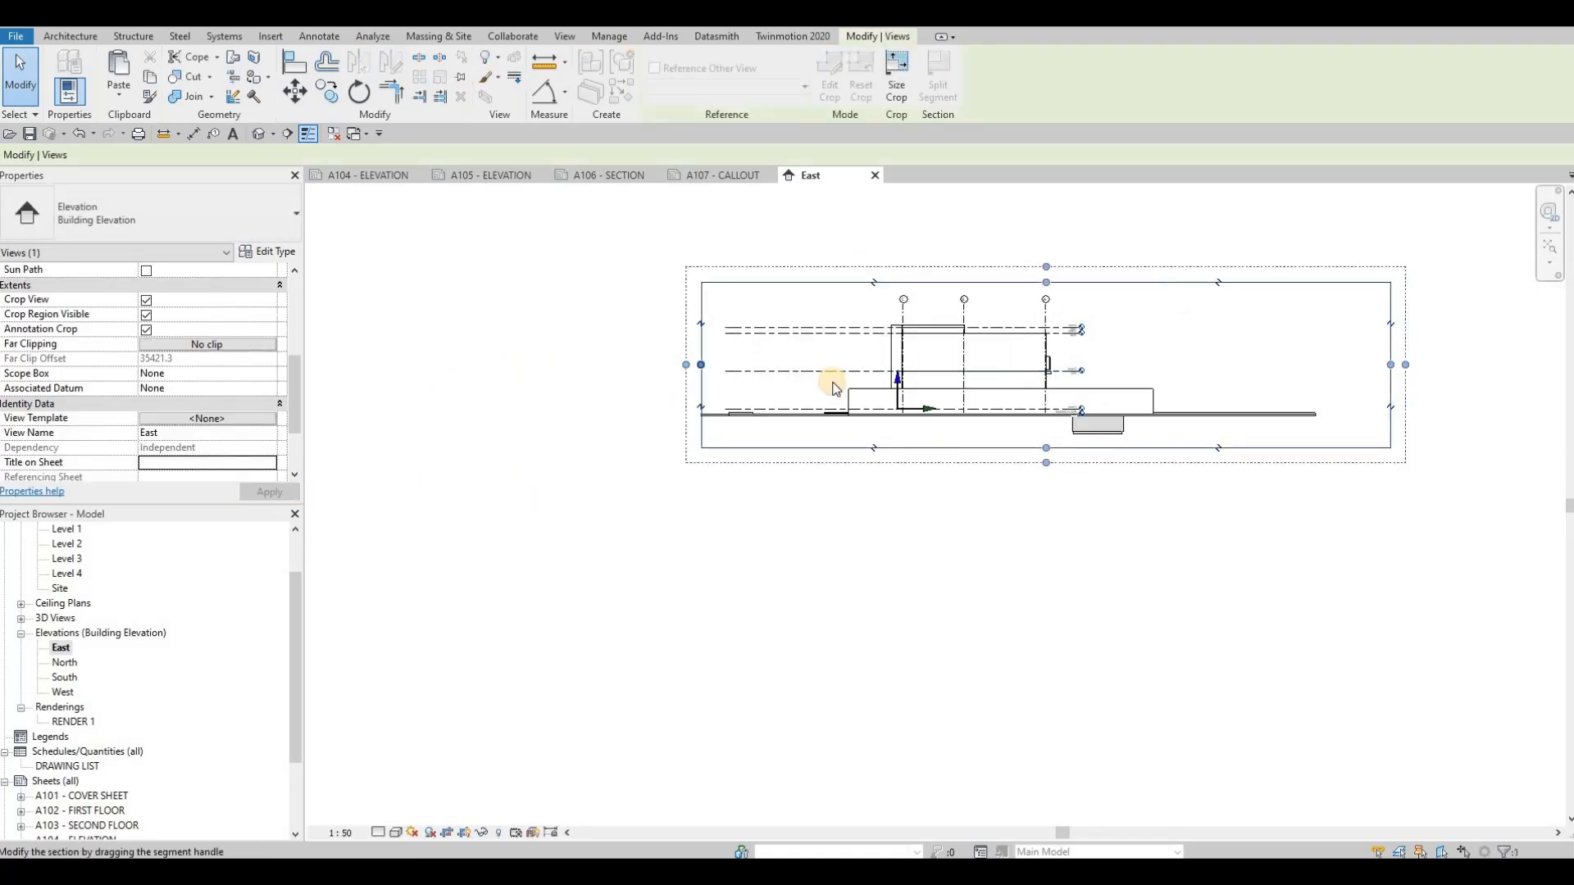
{"action": "left_click_drag", "start_coordinate": [1390, 364], "coordinate": [1203, 360]}
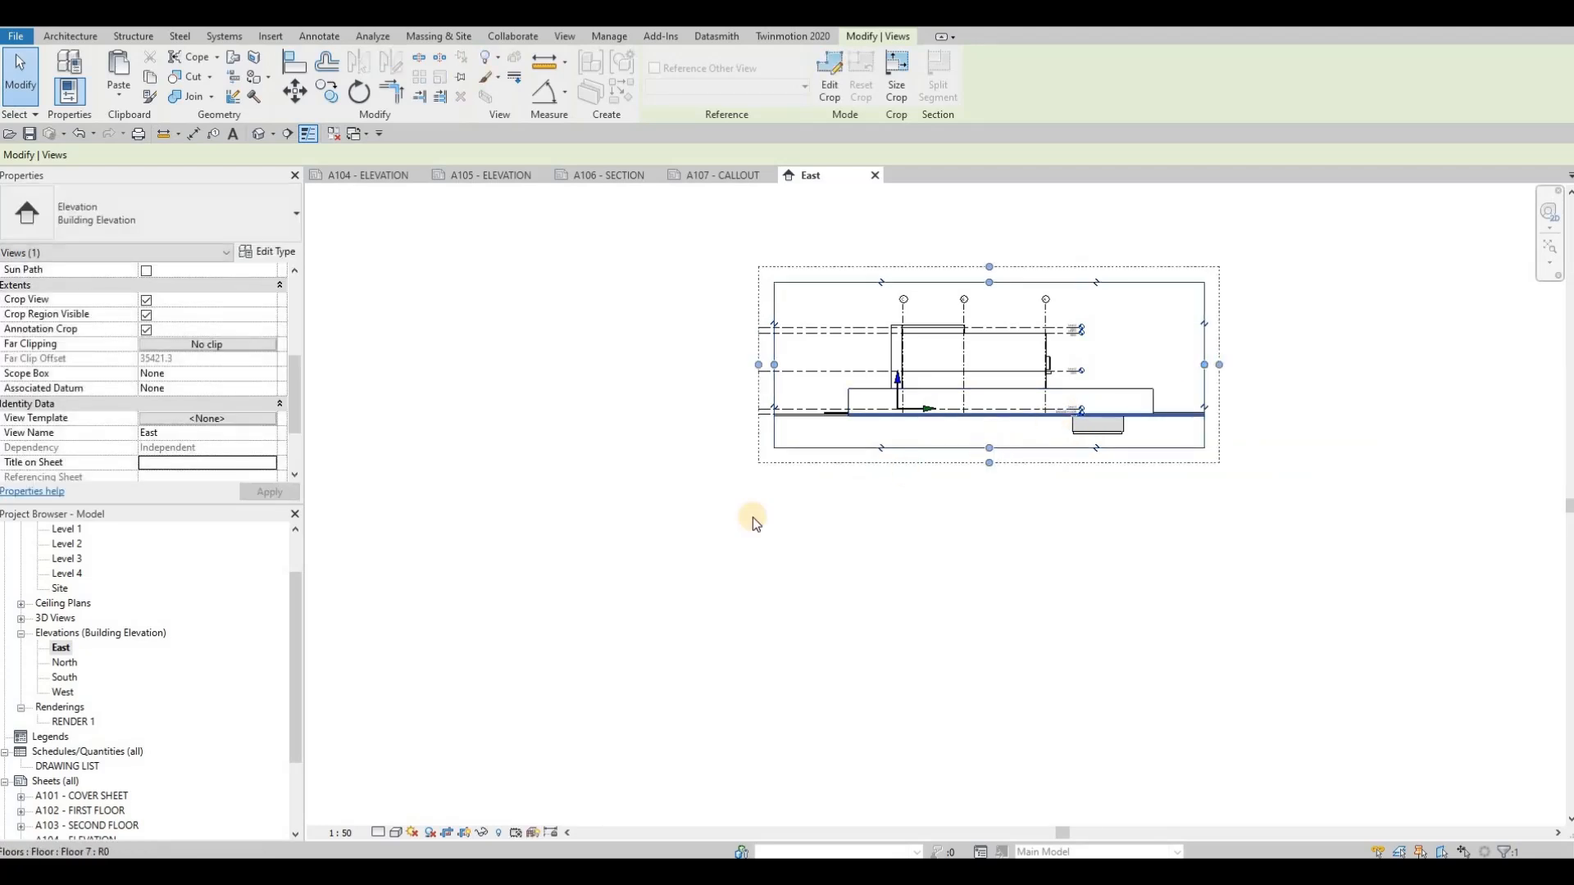
Step: Set the East elevation's detail level to Fine and its visual style to Shaded
{"action": "left_click", "coordinate": [379, 833]}
{"action": "left_click", "coordinate": [395, 823]}
{"action": "left_click", "coordinate": [403, 831]}
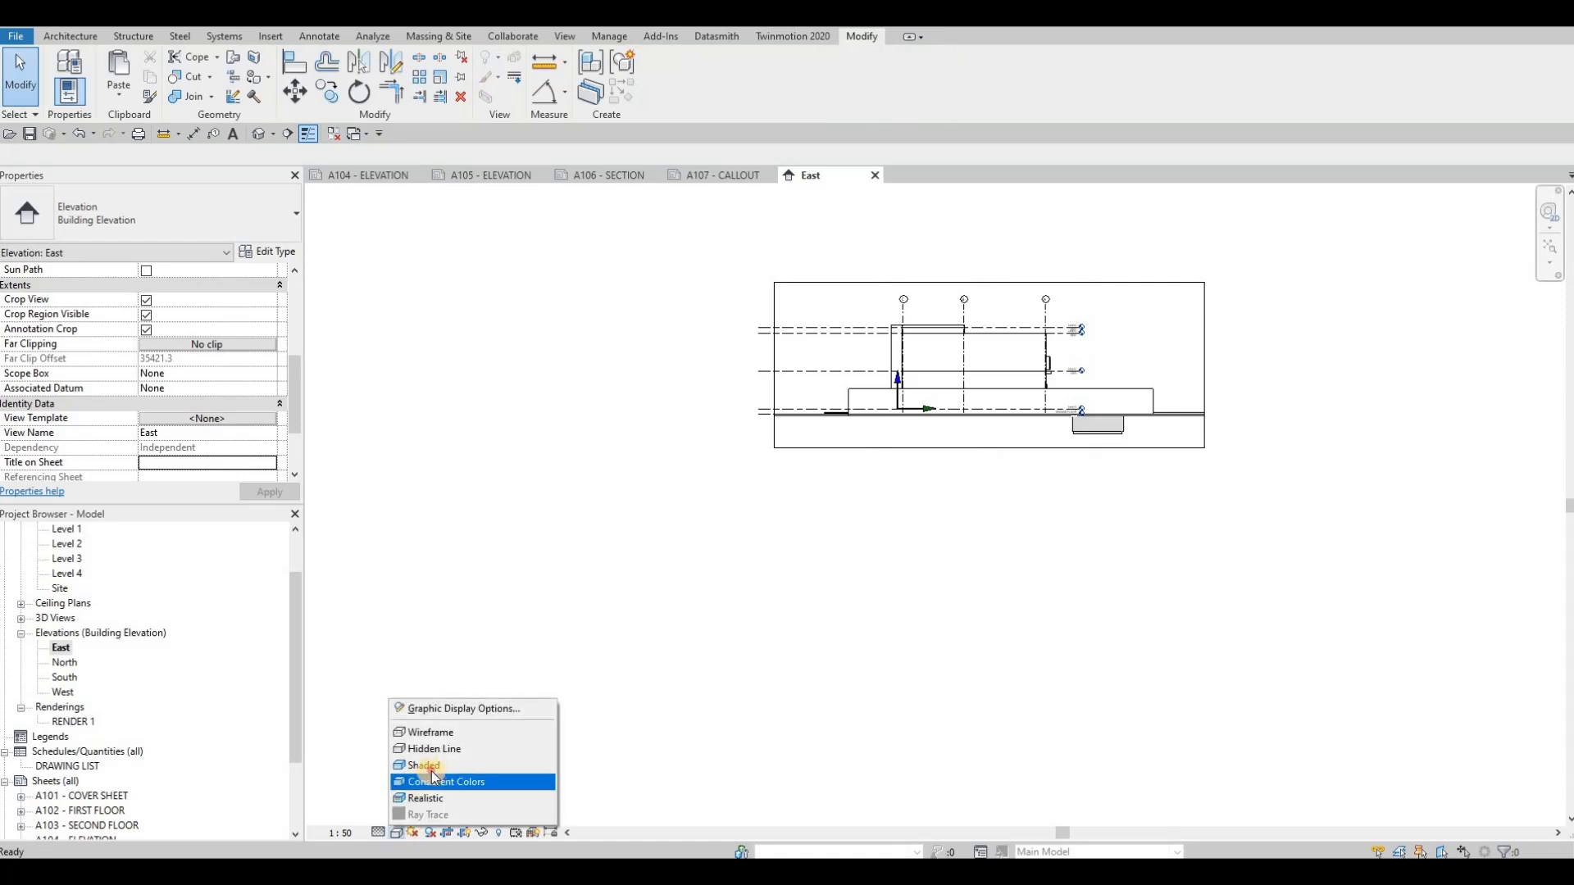
{"action": "left_click", "coordinate": [425, 764]}
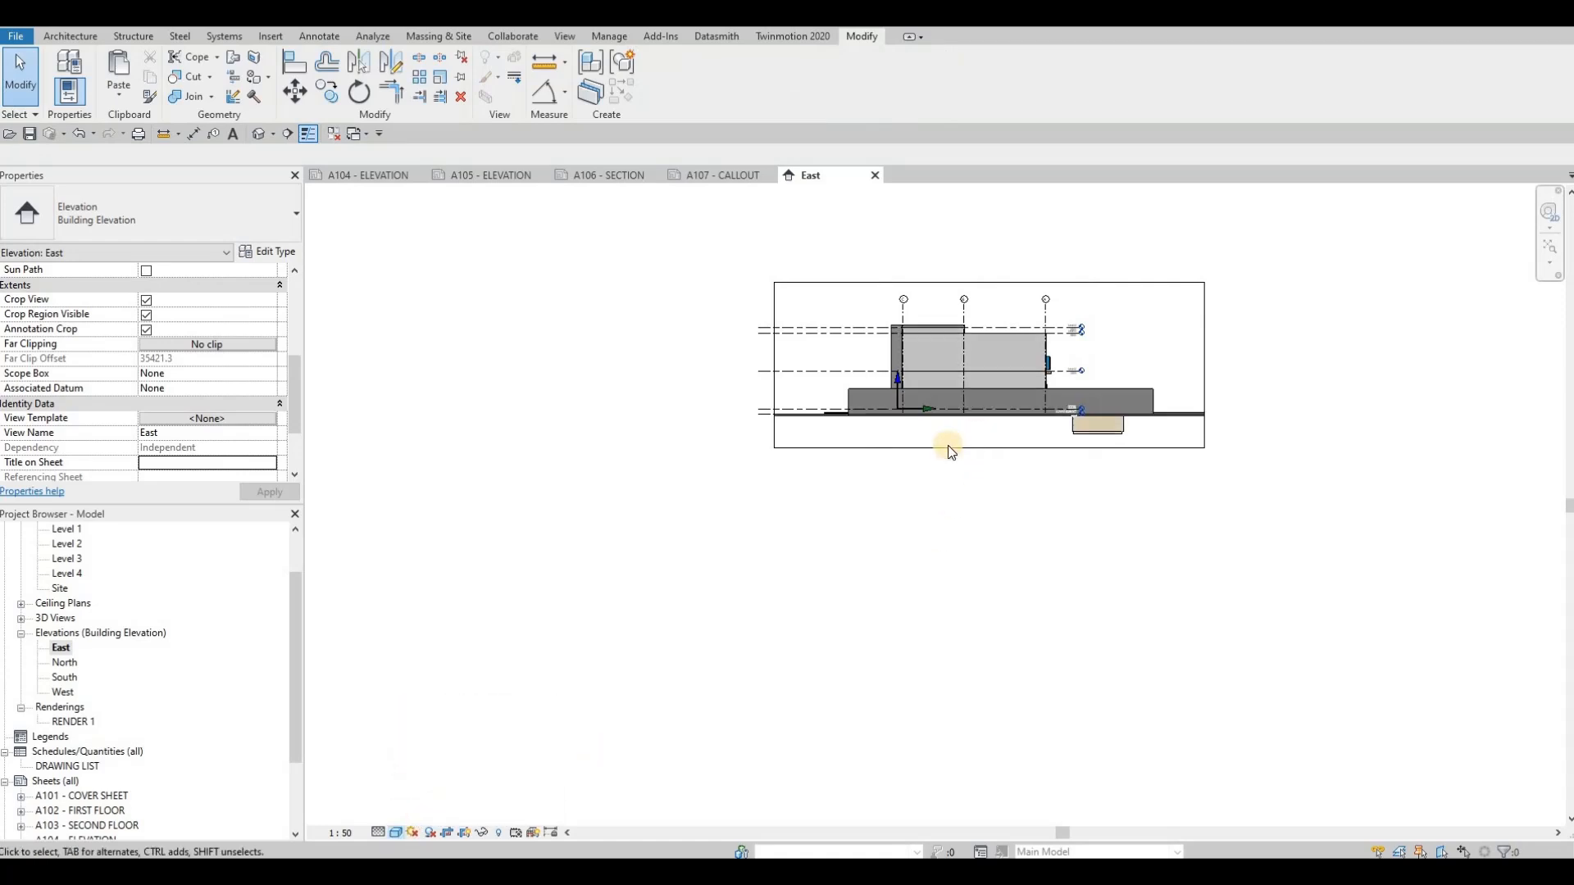
Step: Open the choice of visual styles for the cropped East elevation
{"action": "scroll", "coordinate": [977, 433], "scroll_direction": "up", "scroll_amount": 3}
{"action": "middle_click_drag", "start_coordinate": [977, 433], "coordinate": [860, 579]}
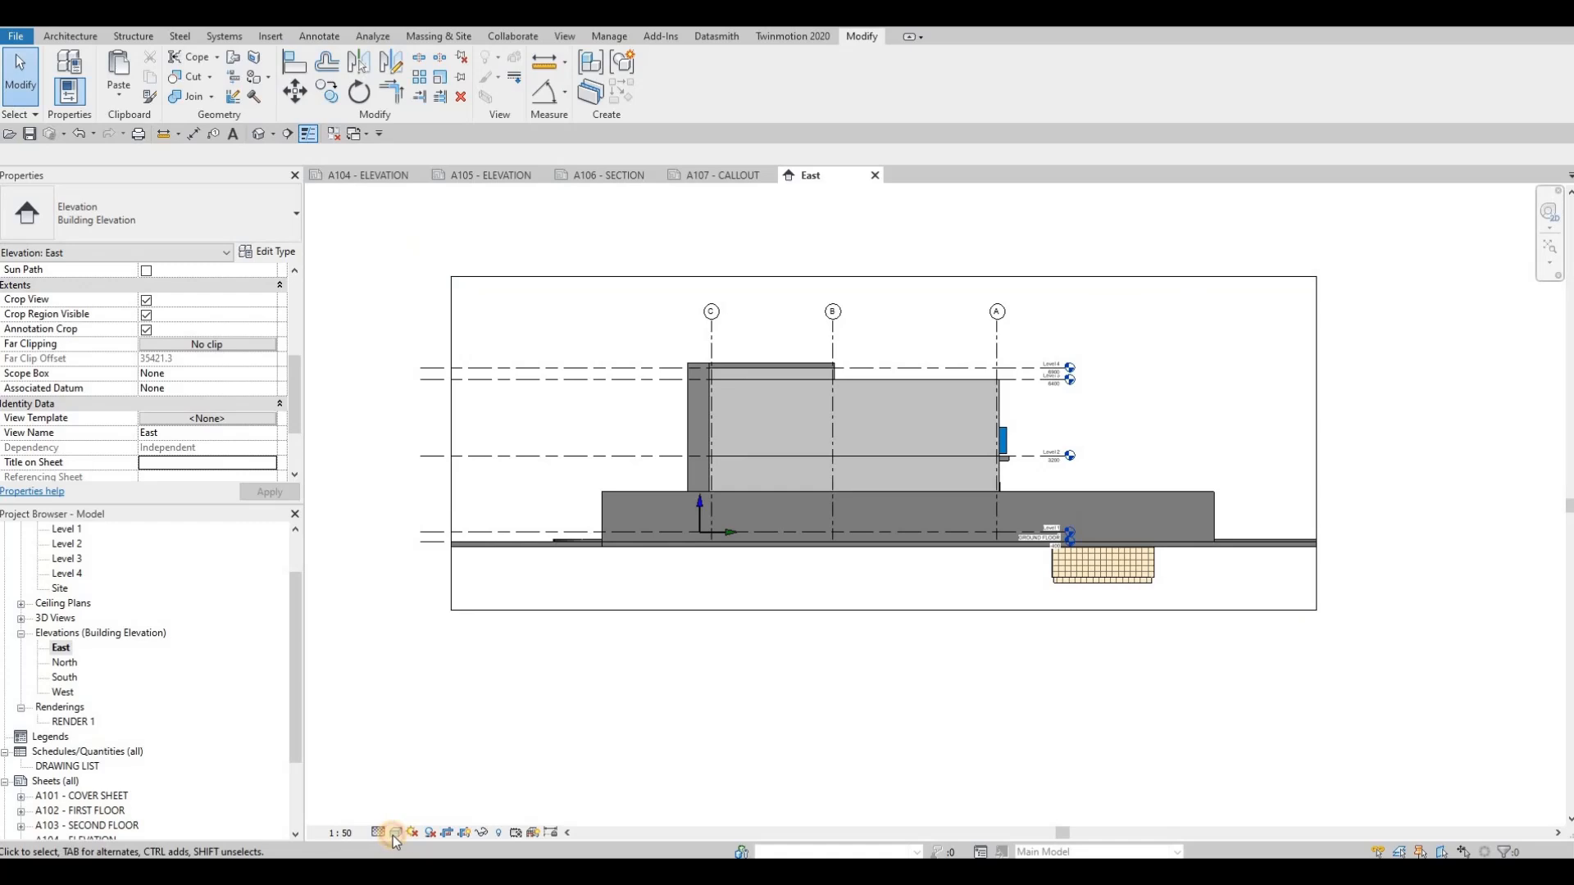
{"action": "left_click", "coordinate": [392, 834]}
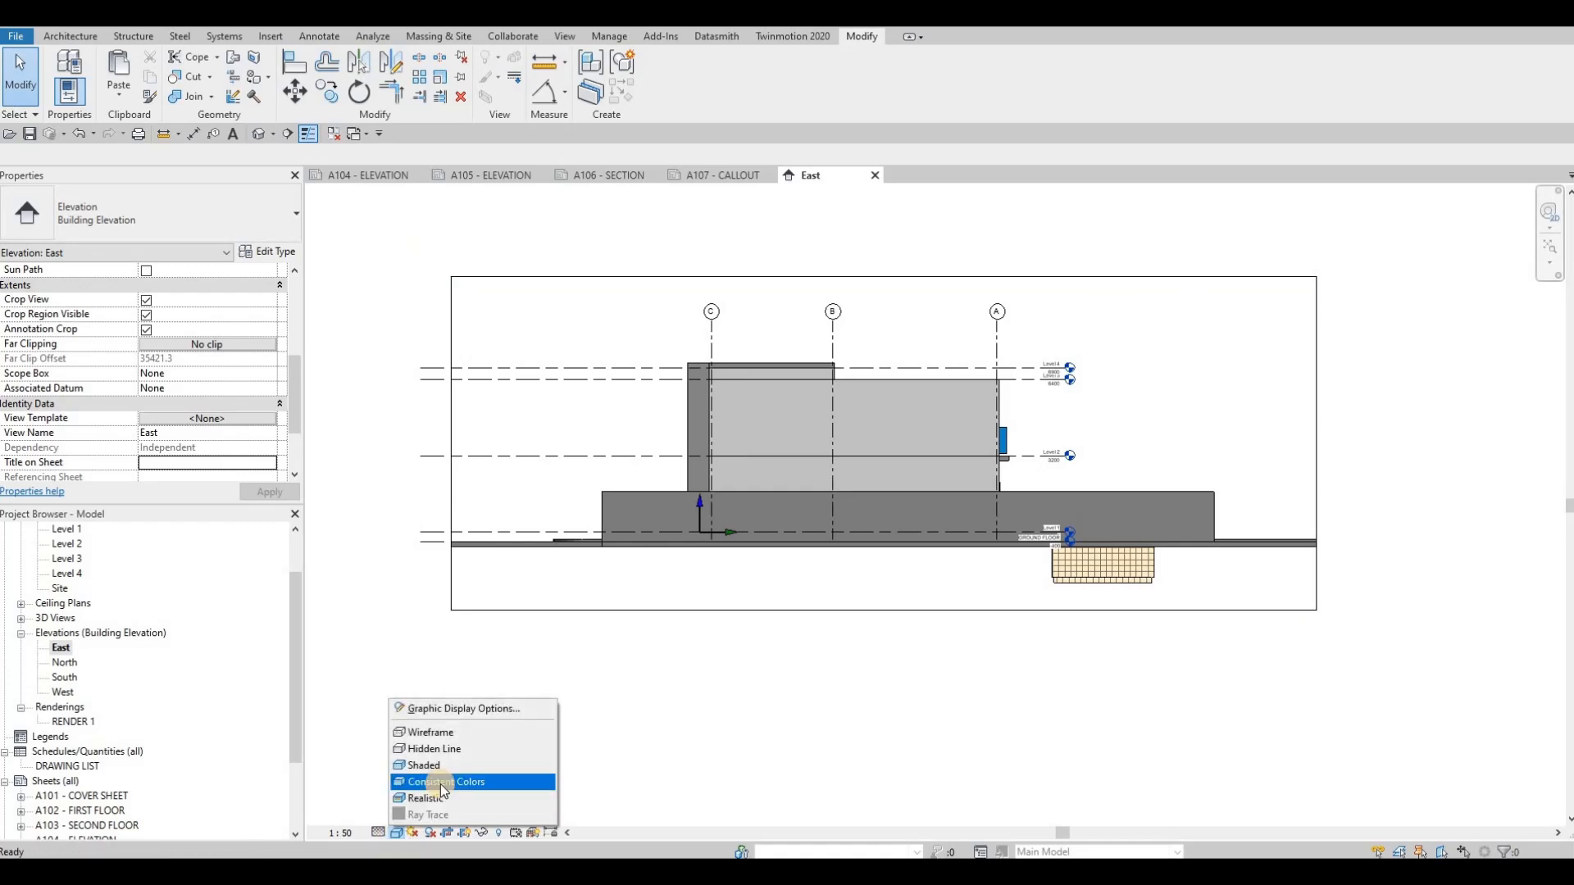
Step: Set the East elevation's visual style to Consistent Colors and turn its shadows on
{"action": "left_click", "coordinate": [440, 782]}
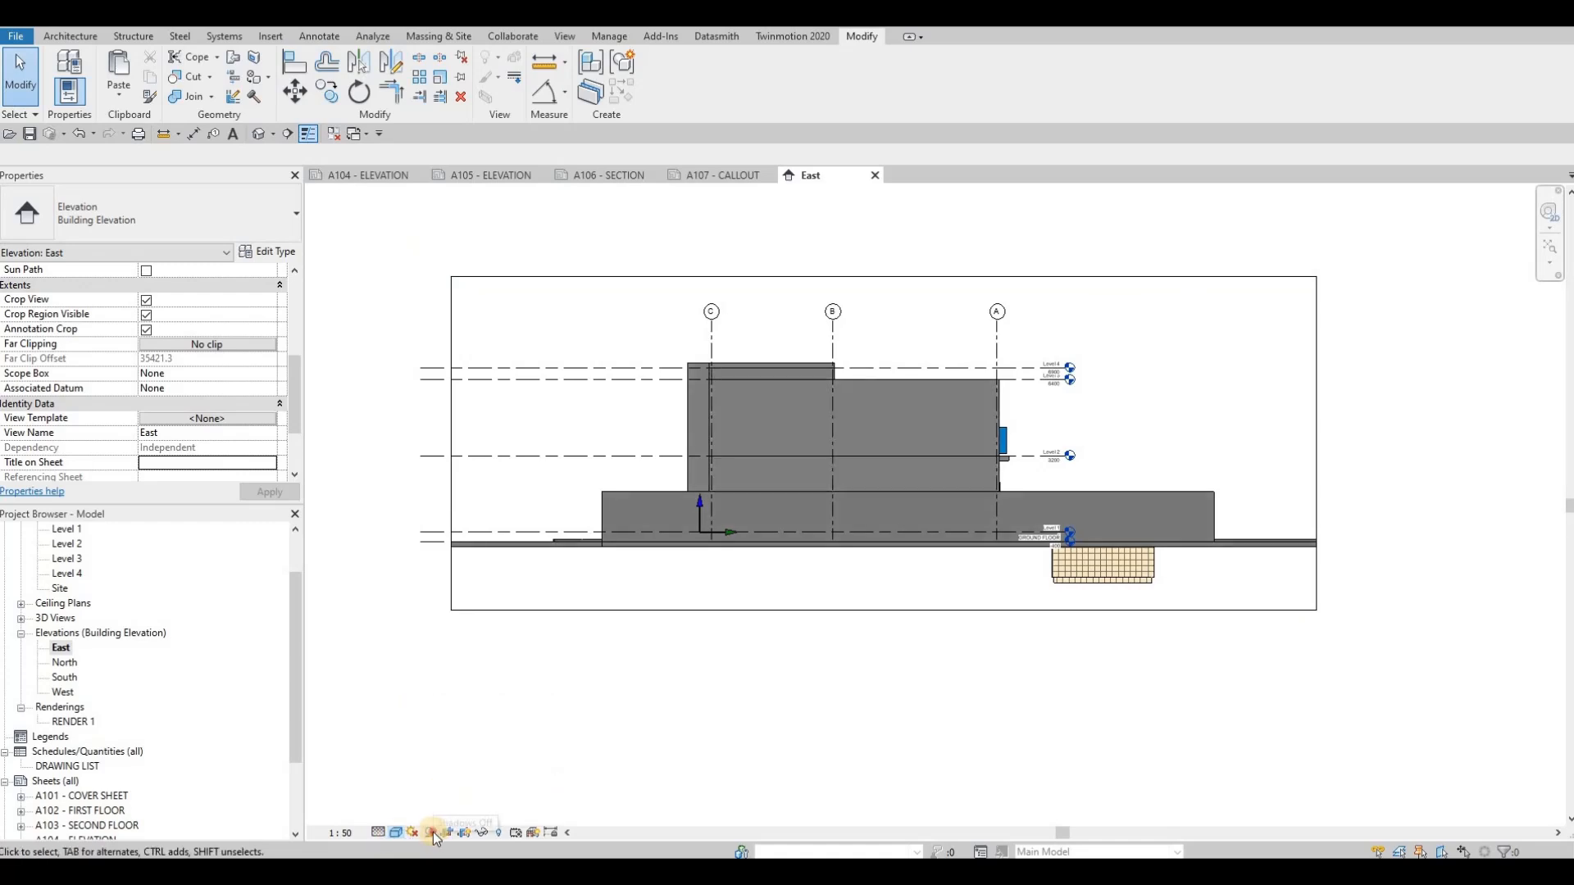
{"action": "left_click", "coordinate": [433, 833]}
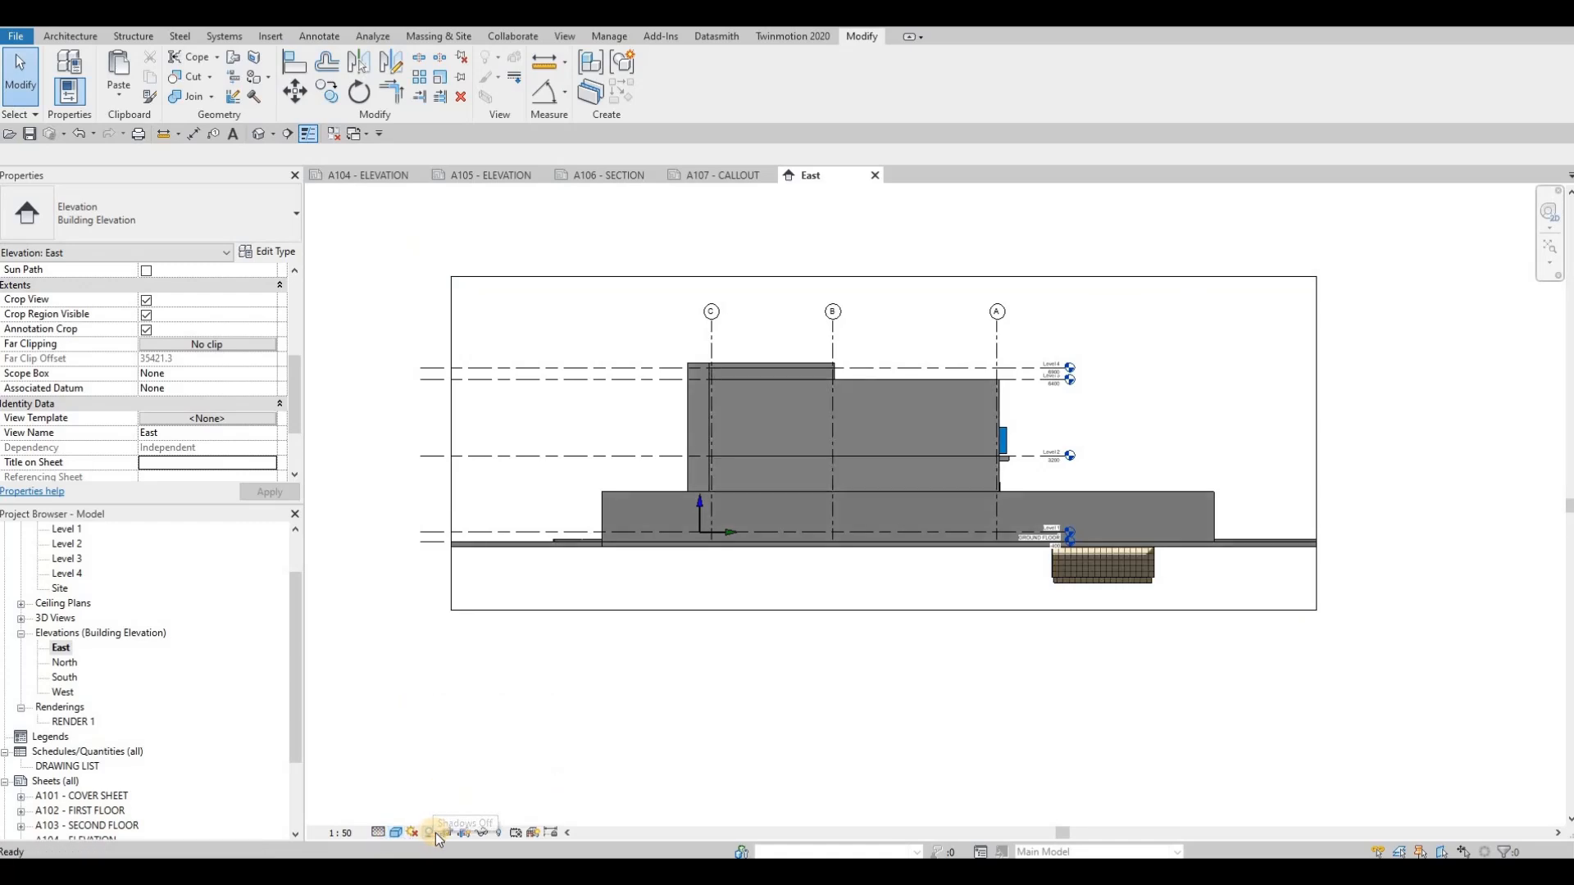
Step: Give the East elevation a Gradient background in the Graphic Display Options
{"action": "left_click", "coordinate": [393, 834]}
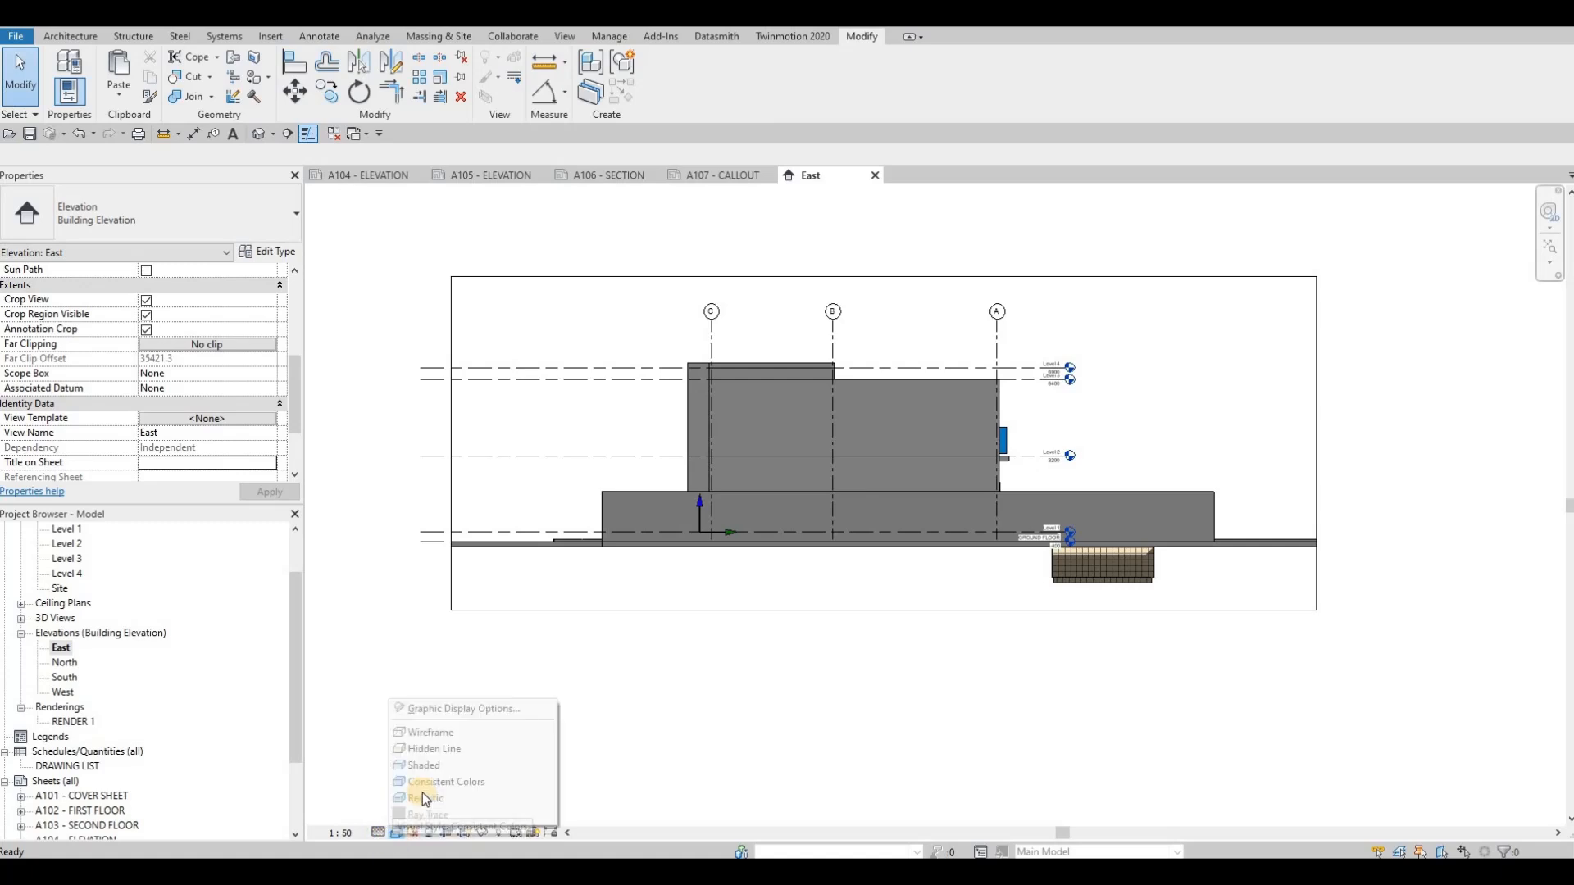
{"action": "left_click", "coordinate": [449, 710]}
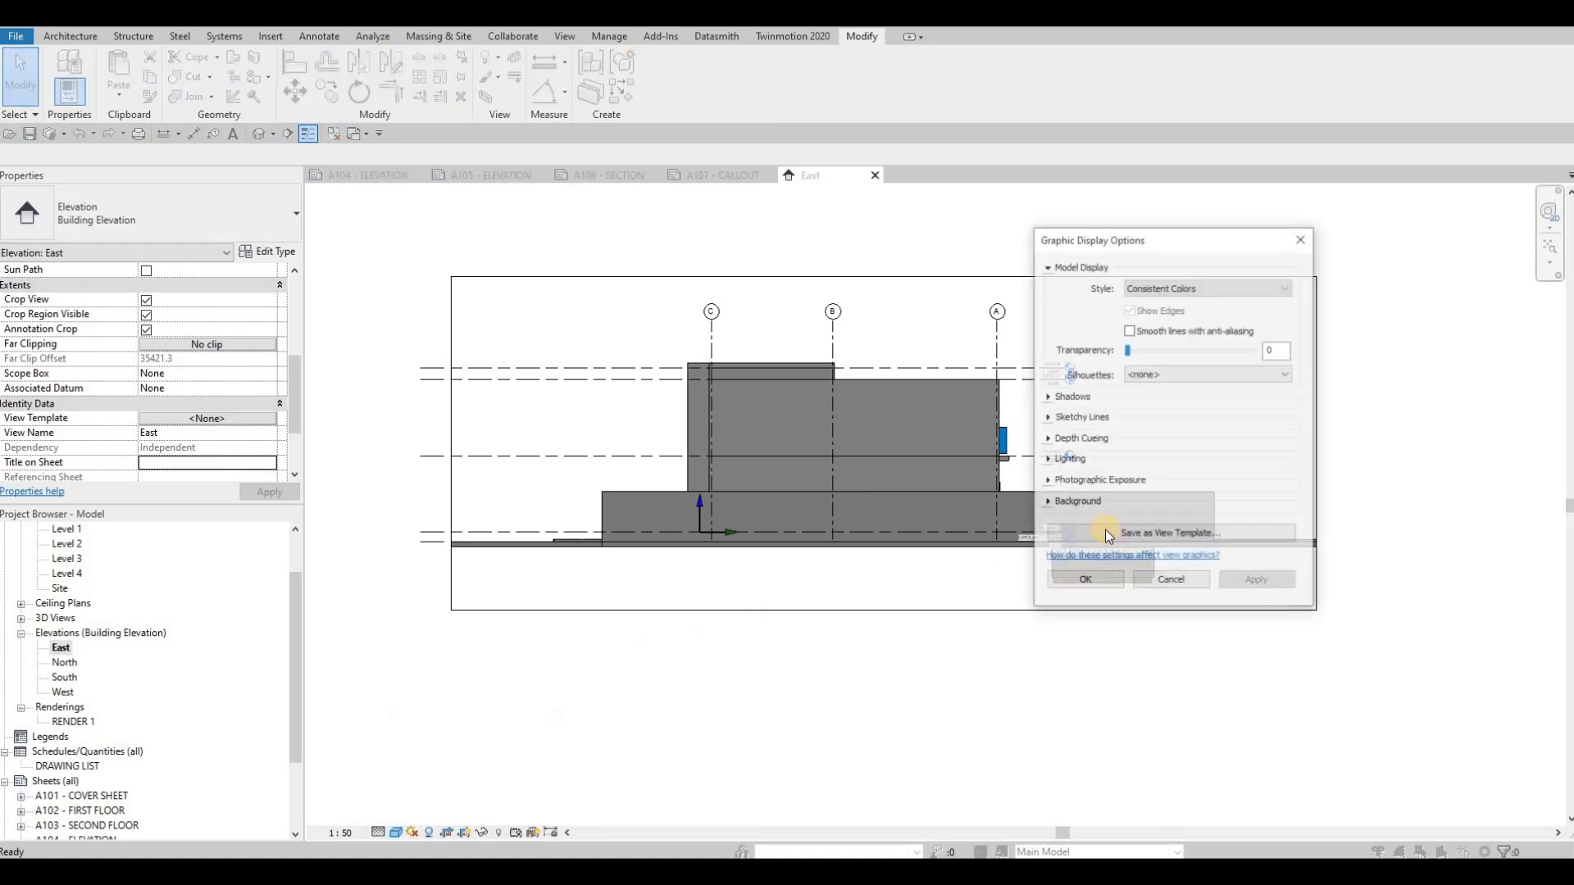
{"action": "left_click", "coordinate": [1049, 503]}
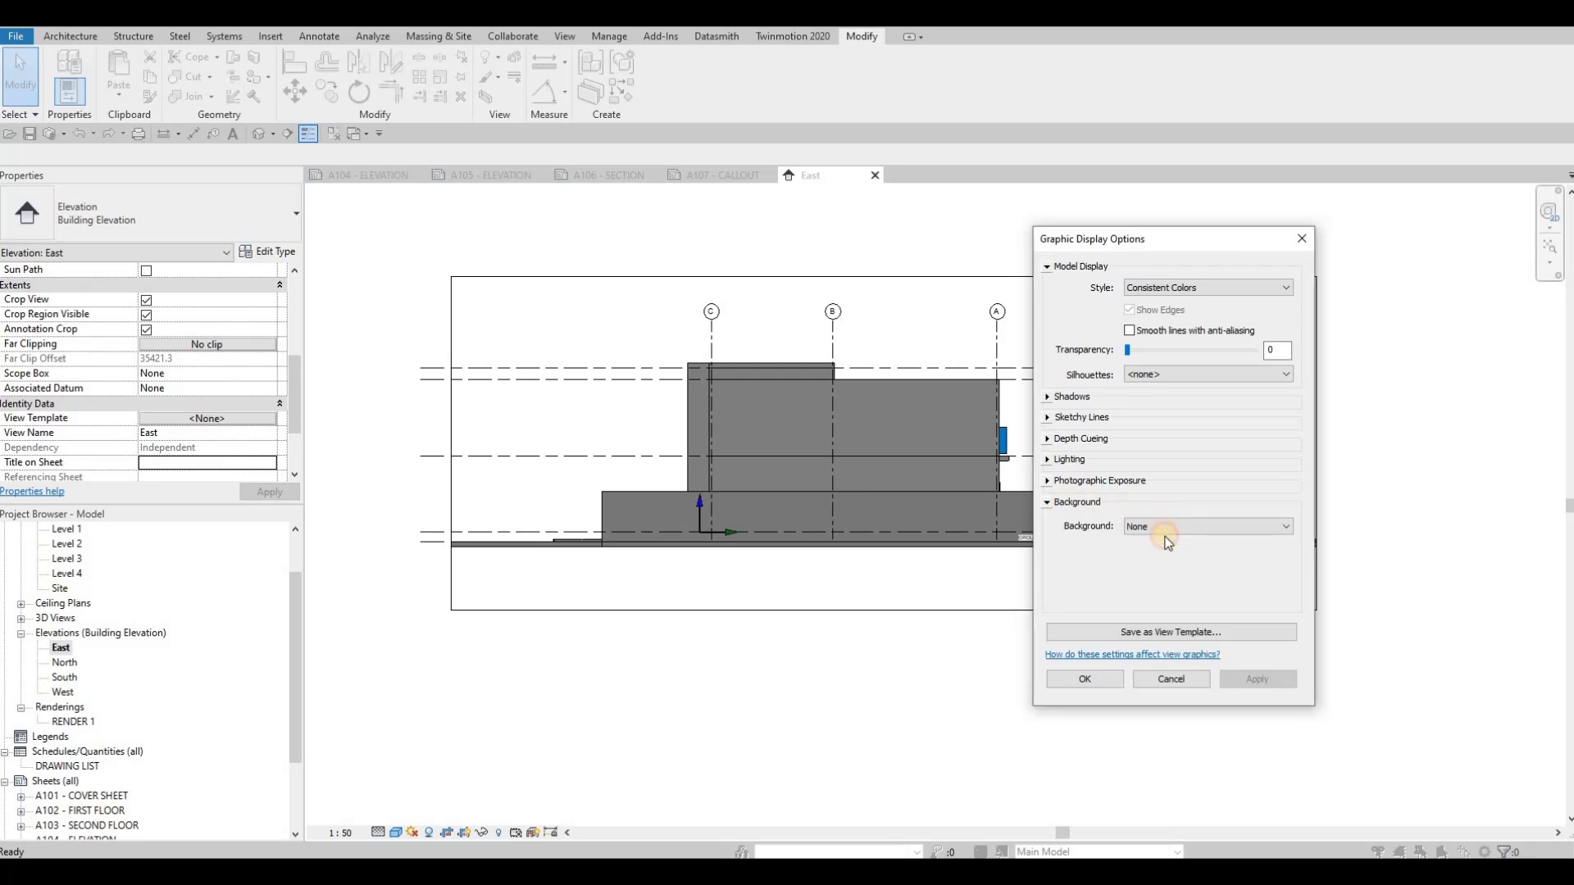
{"action": "left_click", "coordinate": [1173, 526]}
{"action": "left_click", "coordinate": [1164, 562]}
{"action": "left_click", "coordinate": [1248, 677]}
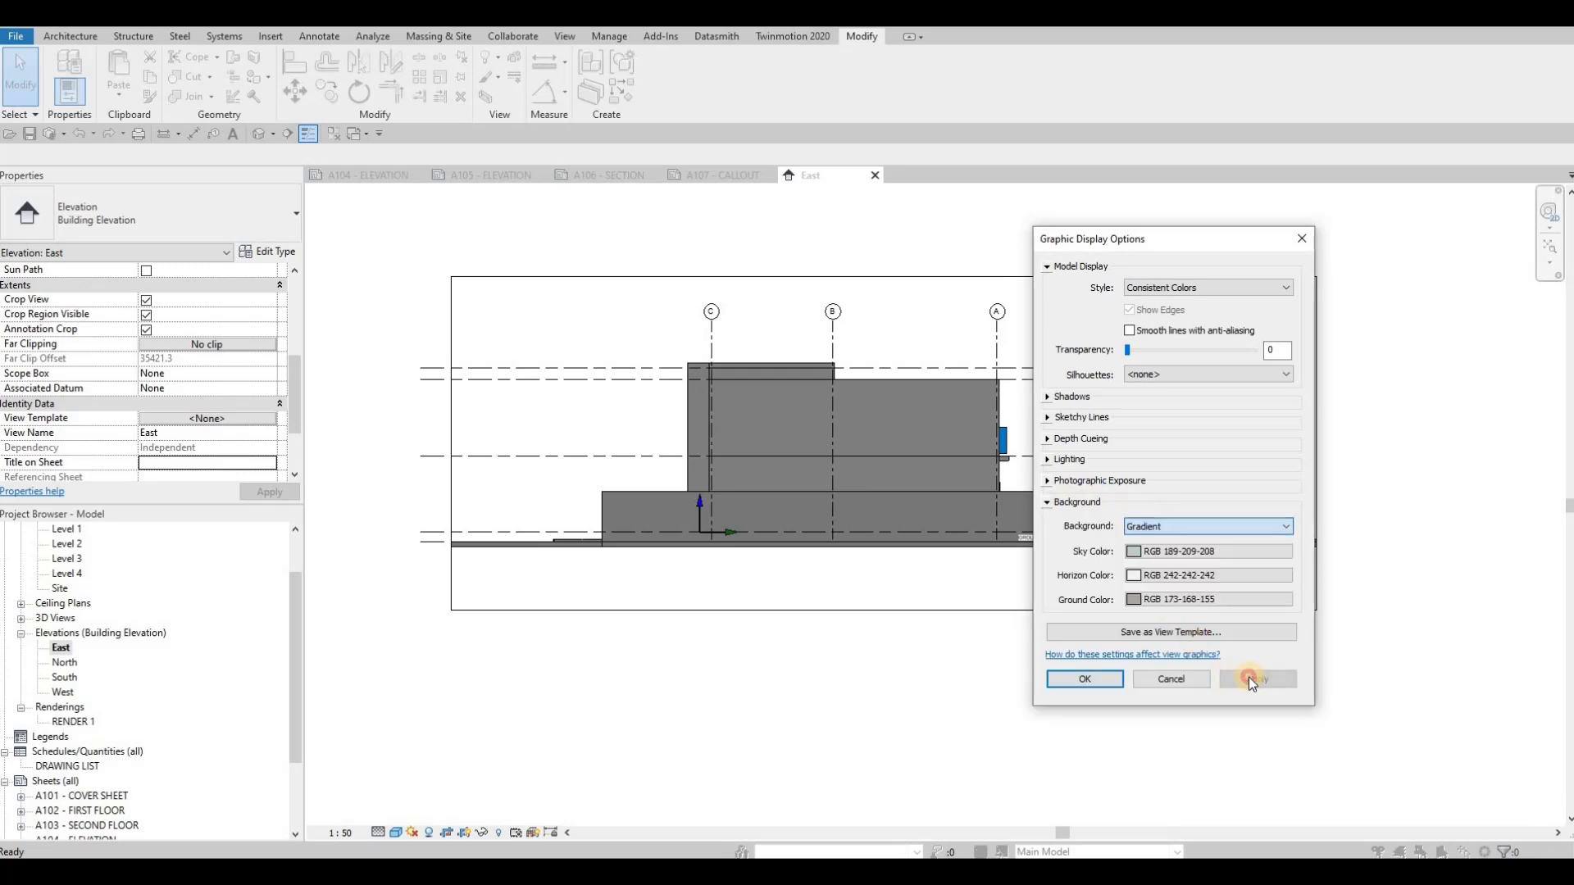
{"action": "left_click", "coordinate": [1083, 679]}
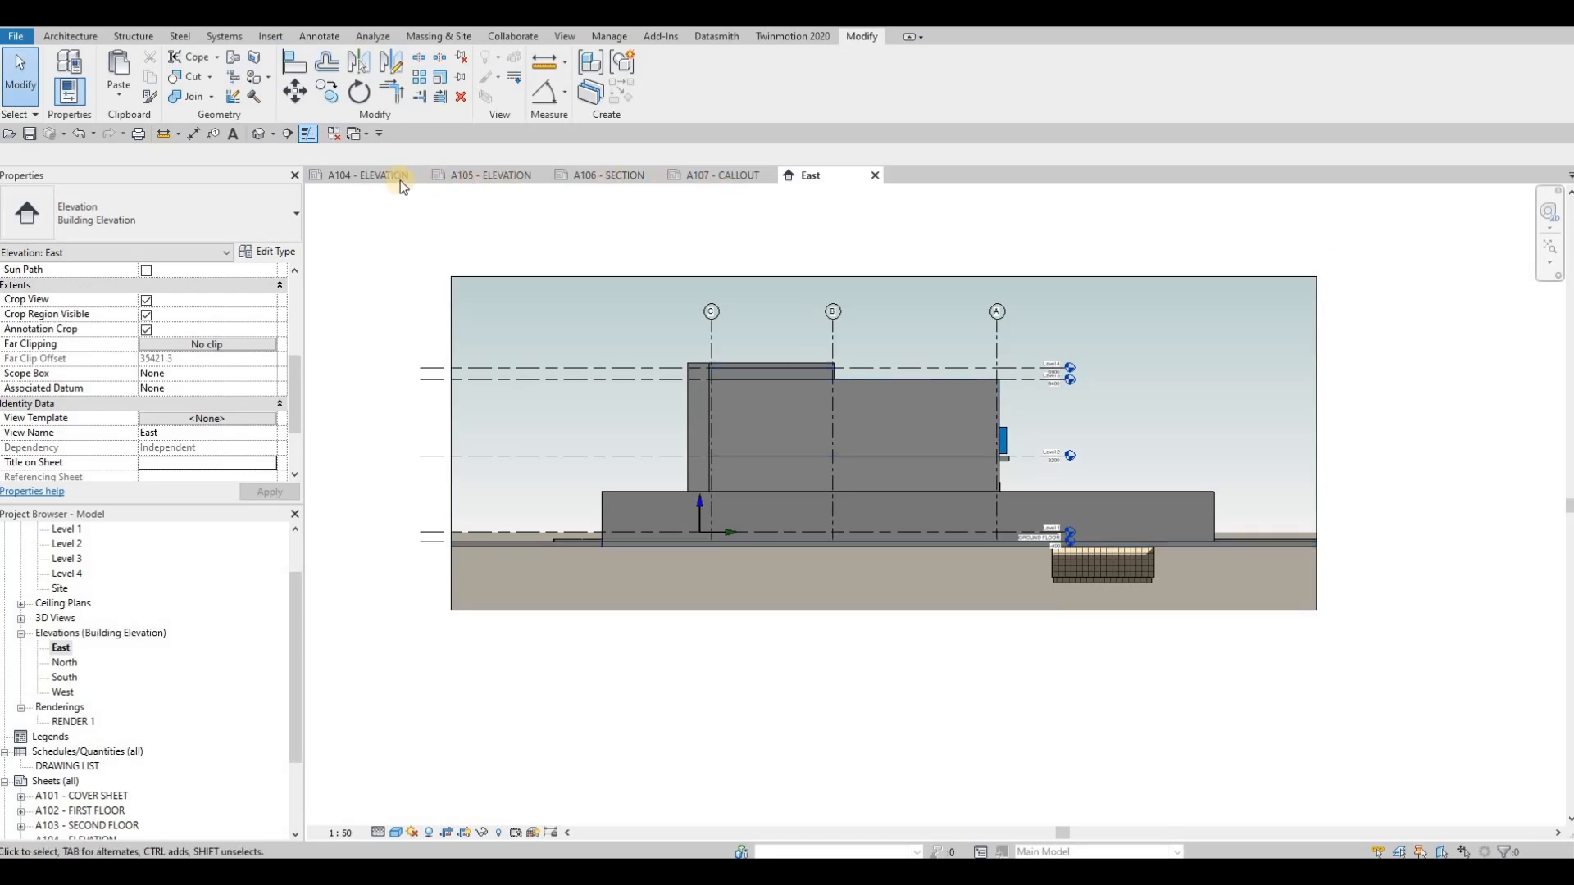
Step: Place the East elevation on sheet A104 inside the rectangular frame at the top of the sheet
{"action": "left_click", "coordinate": [370, 179]}
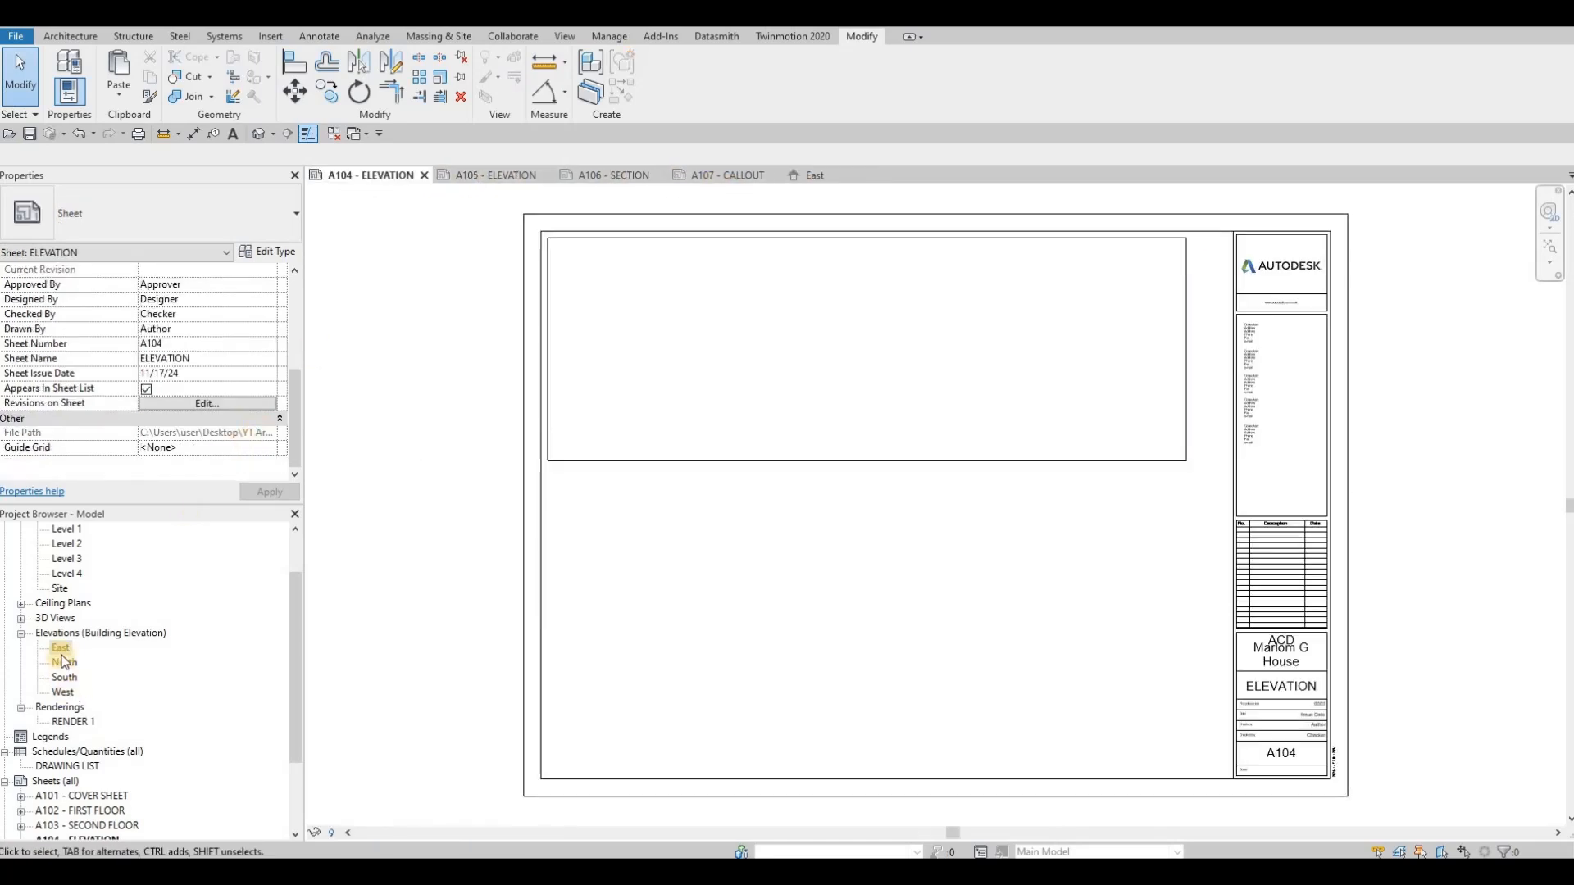
{"action": "left_click_drag", "start_coordinate": [861, 401], "coordinate": [879, 373]}
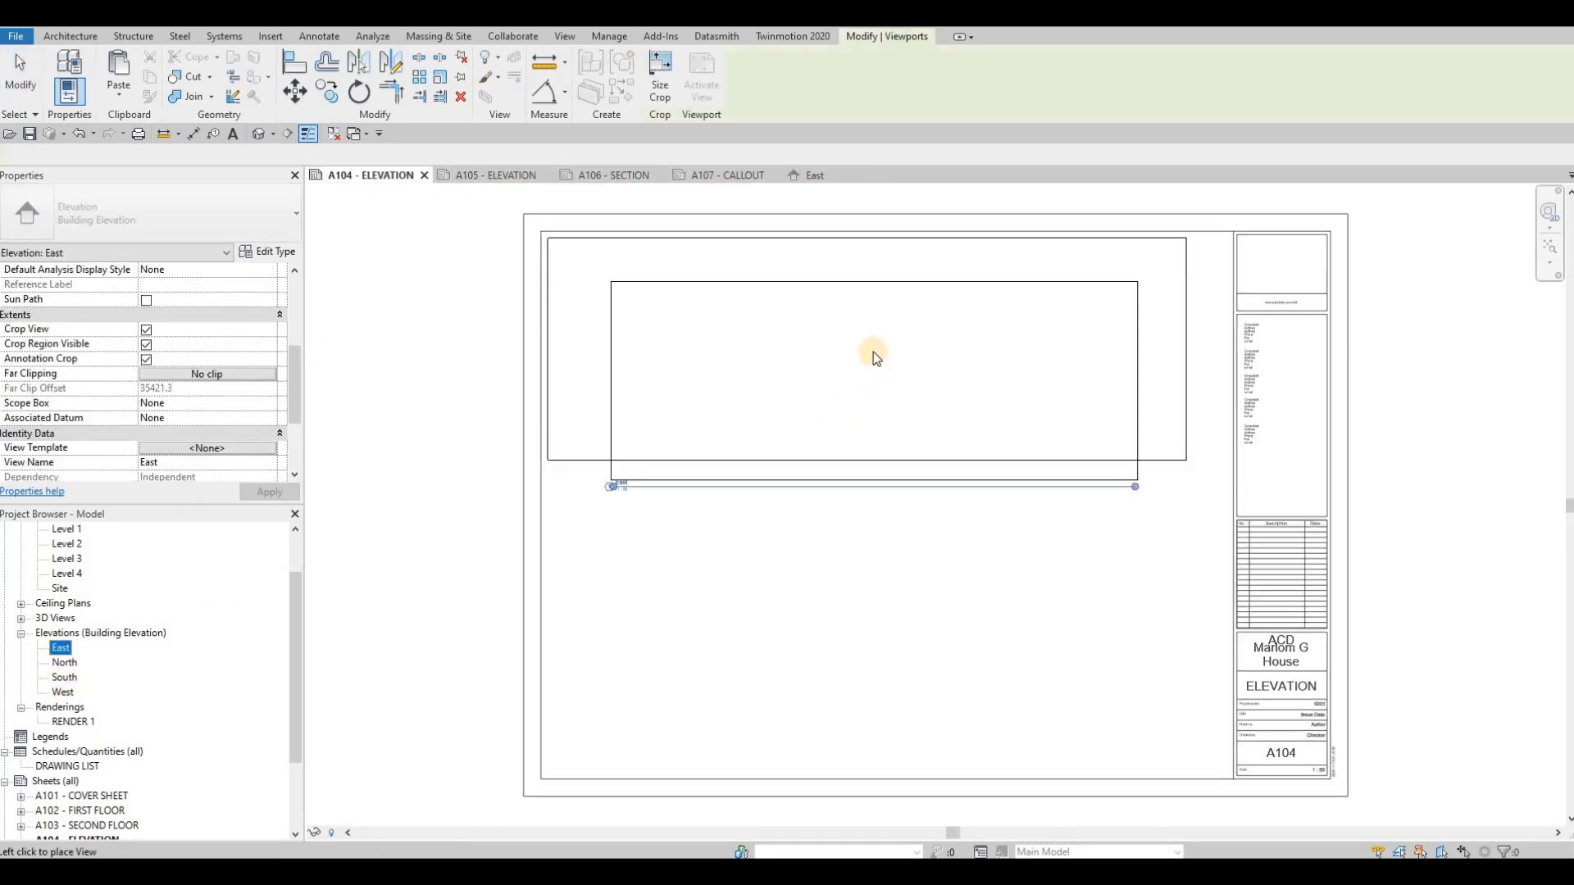
{"action": "left_click", "coordinate": [859, 347]}
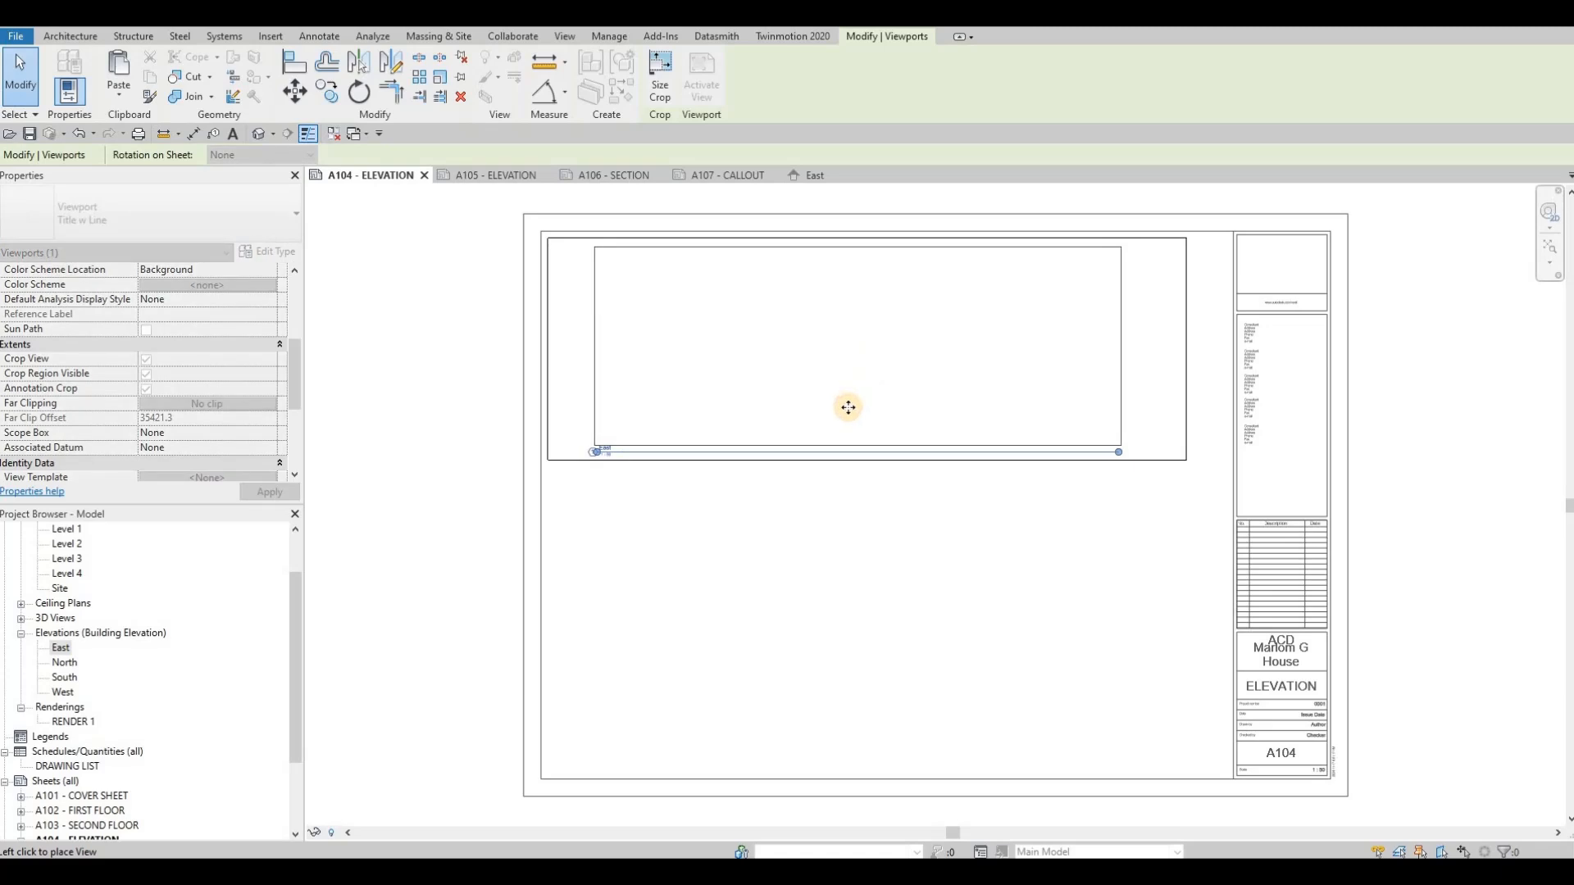
{"action": "key", "text": "Escape"}
{"action": "key", "text": "Escape"}
{"action": "key", "text": "Escape"}
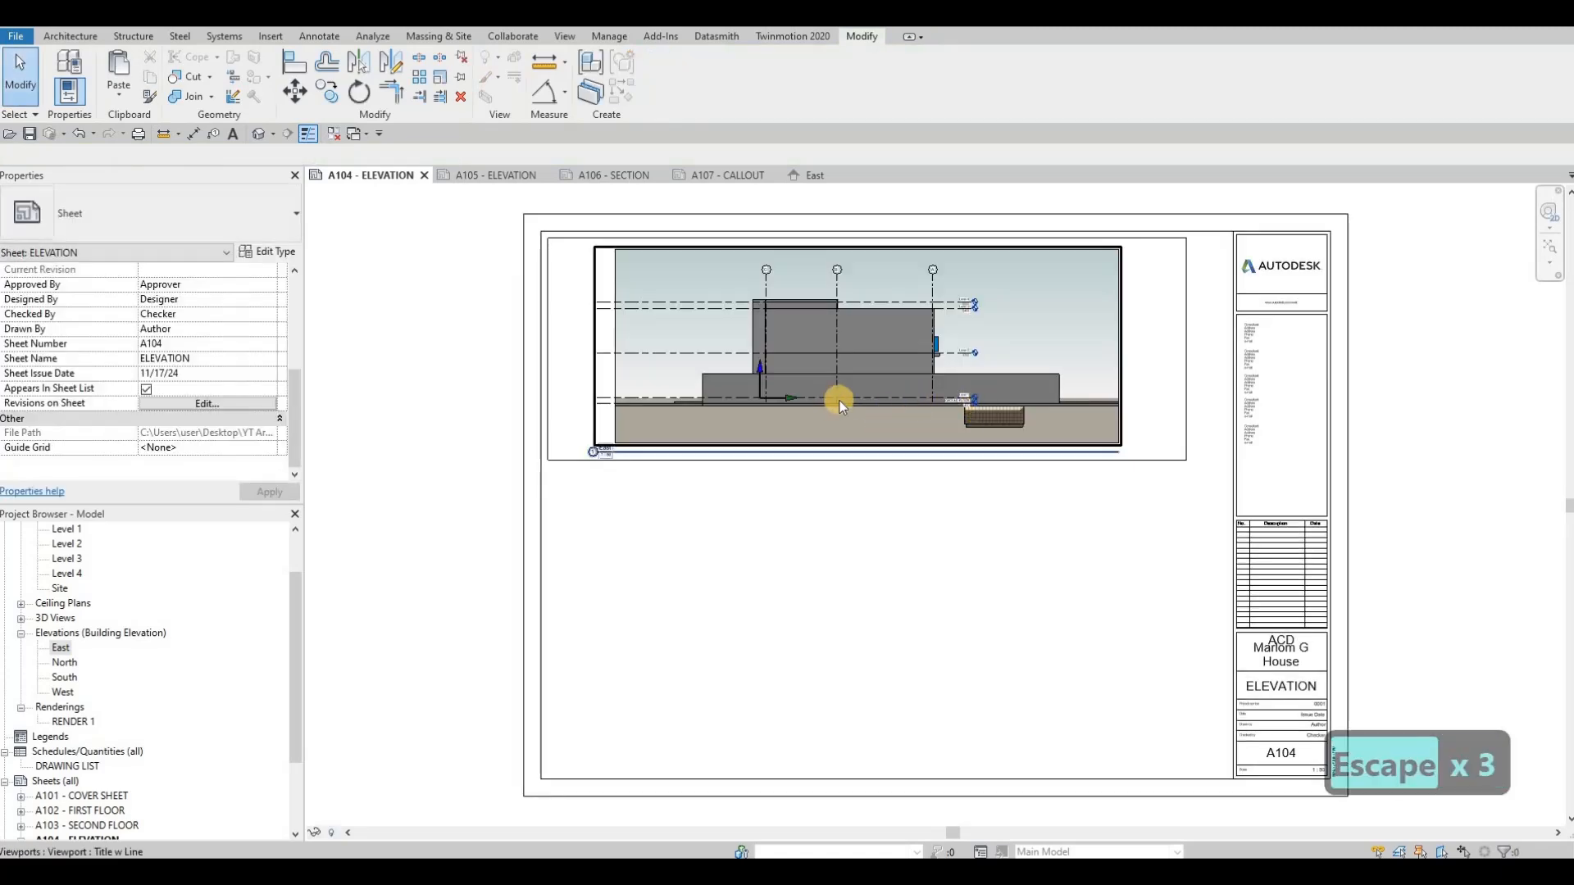
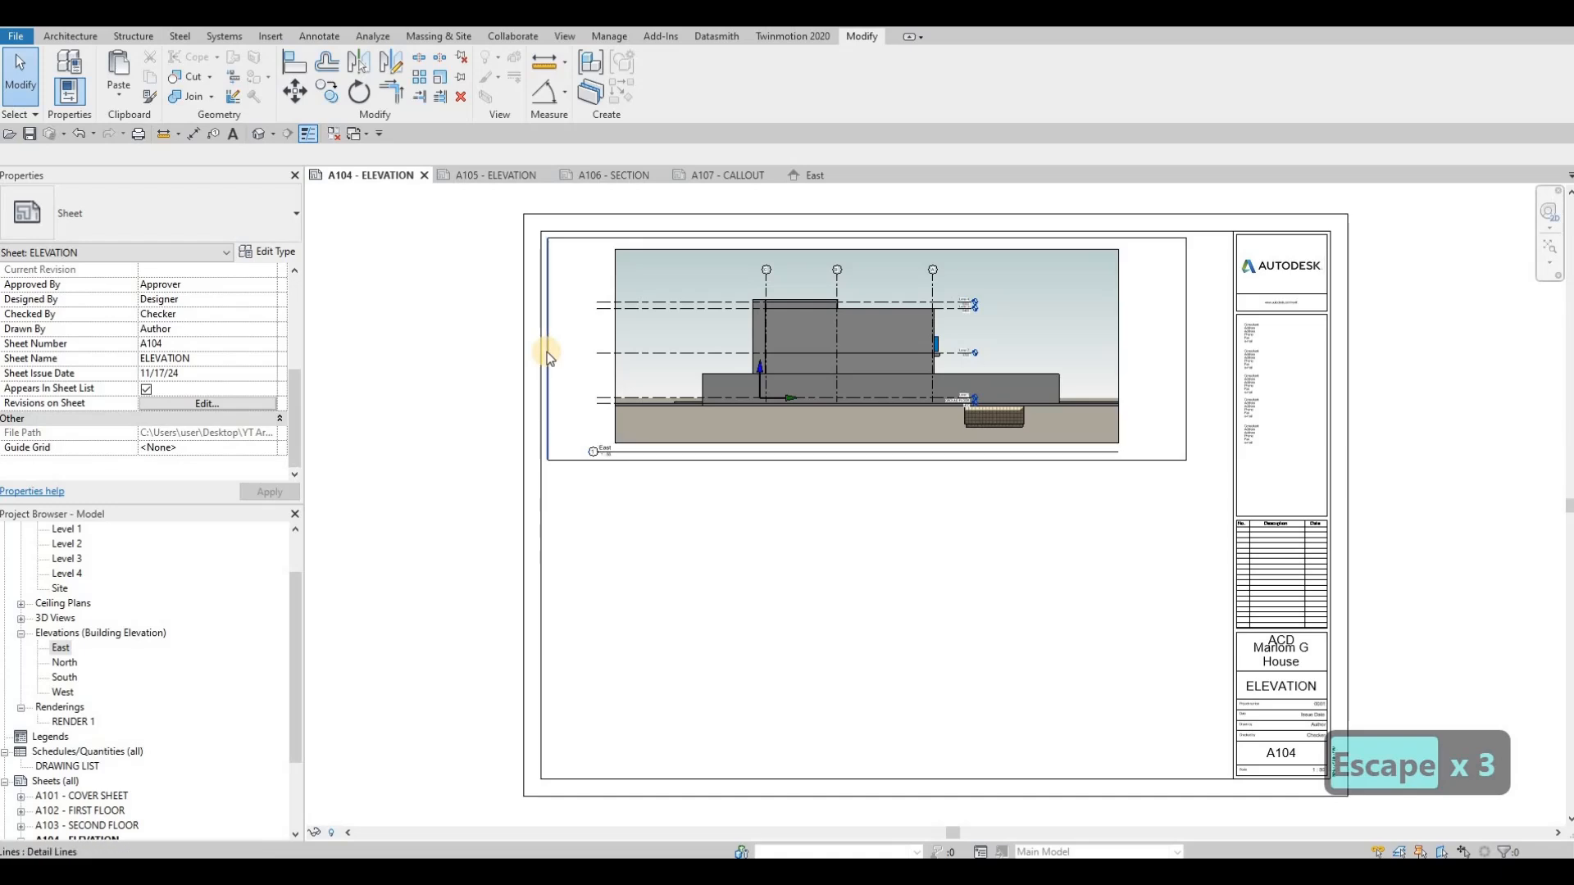
Step: Copy the whole rectangular frame of detail lines on sheet A104 to just below the original
{"action": "key", "text": "Tab"}
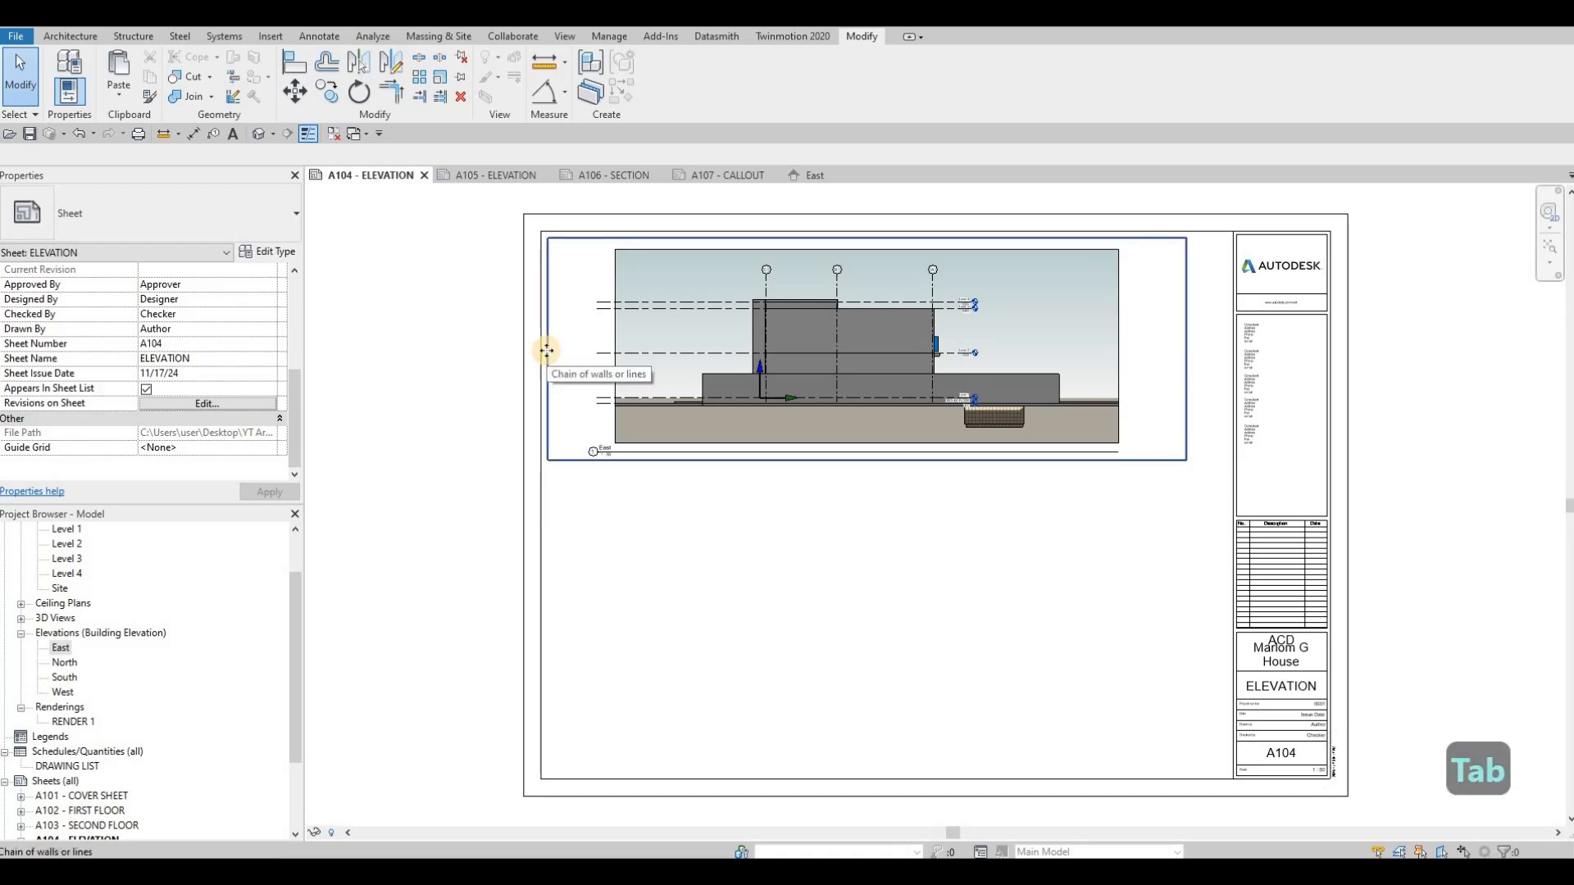
{"action": "left_click", "coordinate": [548, 351]}
{"action": "key", "text": "c"}
{"action": "key", "text": "o"}
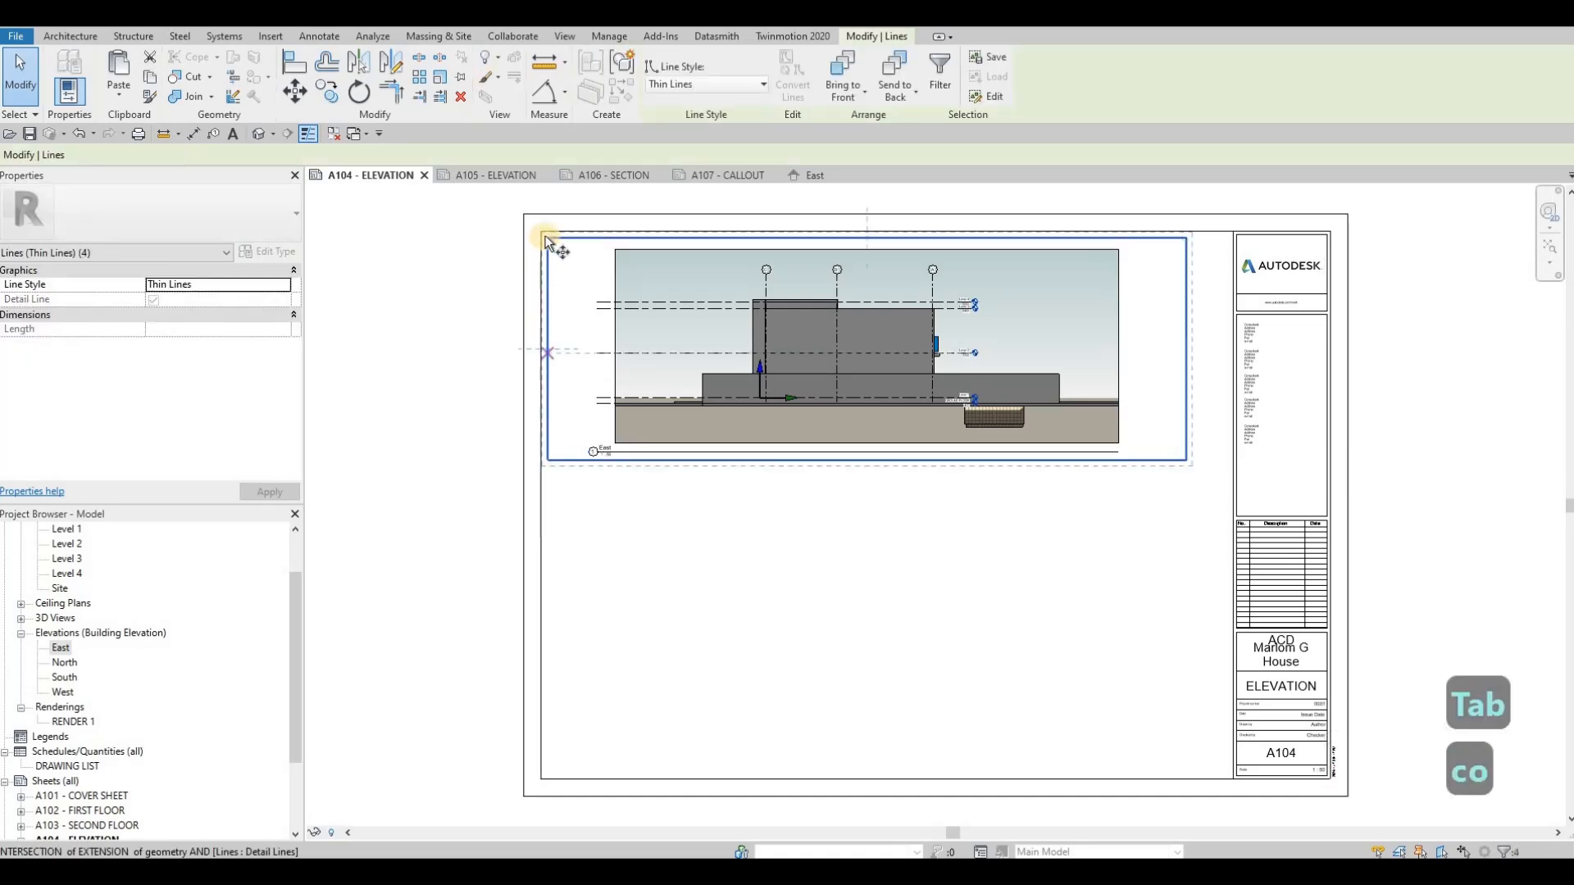
{"action": "left_click", "coordinate": [549, 238]}
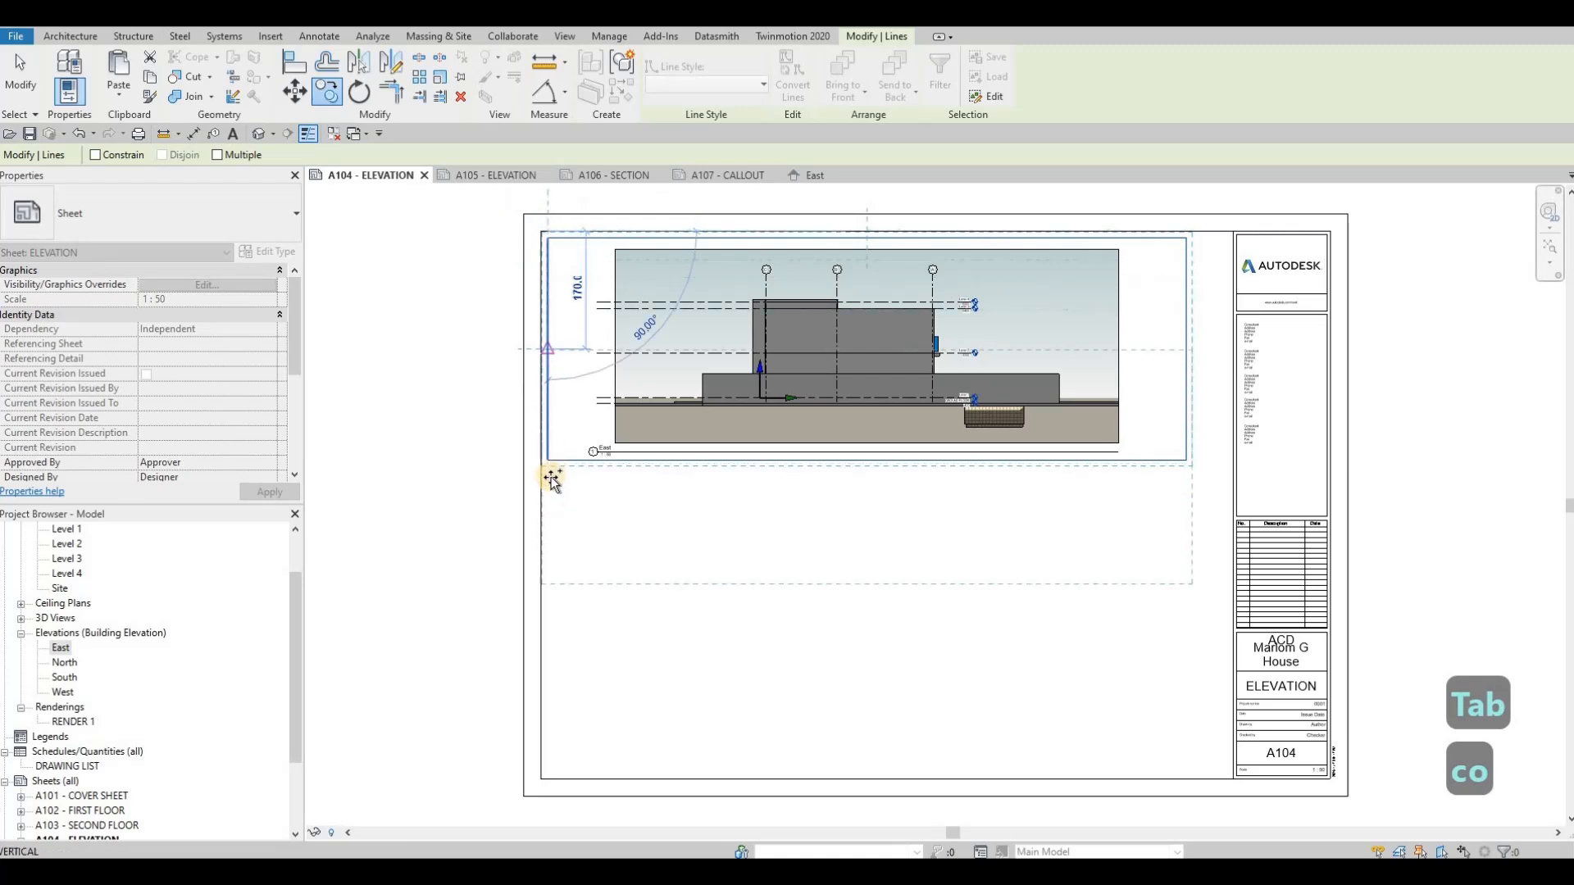
{"action": "left_click", "coordinate": [623, 494]}
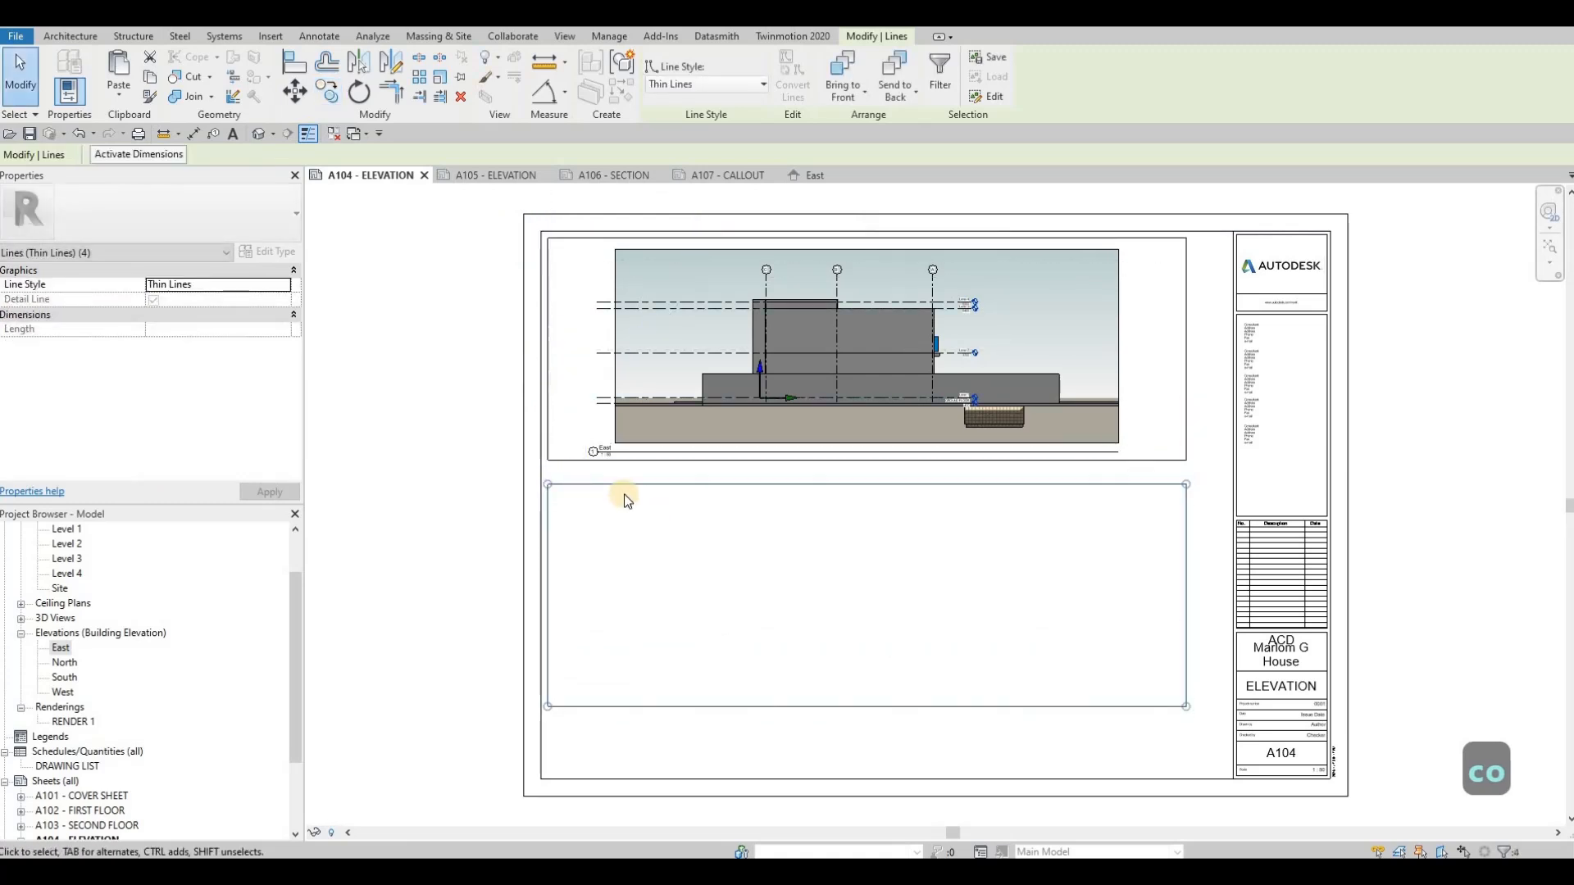
{"action": "key", "text": "Escape"}
{"action": "key", "text": "Escape"}
Step: Move the East viewport title below the upper frame near its left corner and shorten the title line to the text
{"action": "scroll", "coordinate": [660, 466], "scroll_direction": "up", "scroll_amount": 2}
{"action": "middle_click_drag", "start_coordinate": [656, 461], "coordinate": [697, 490]}
{"action": "left_click_drag", "start_coordinate": [660, 461], "coordinate": [611, 484]}
{"action": "left_click", "coordinate": [847, 481]}
{"action": "scroll", "coordinate": [847, 481], "scroll_direction": "down", "scroll_amount": 3}
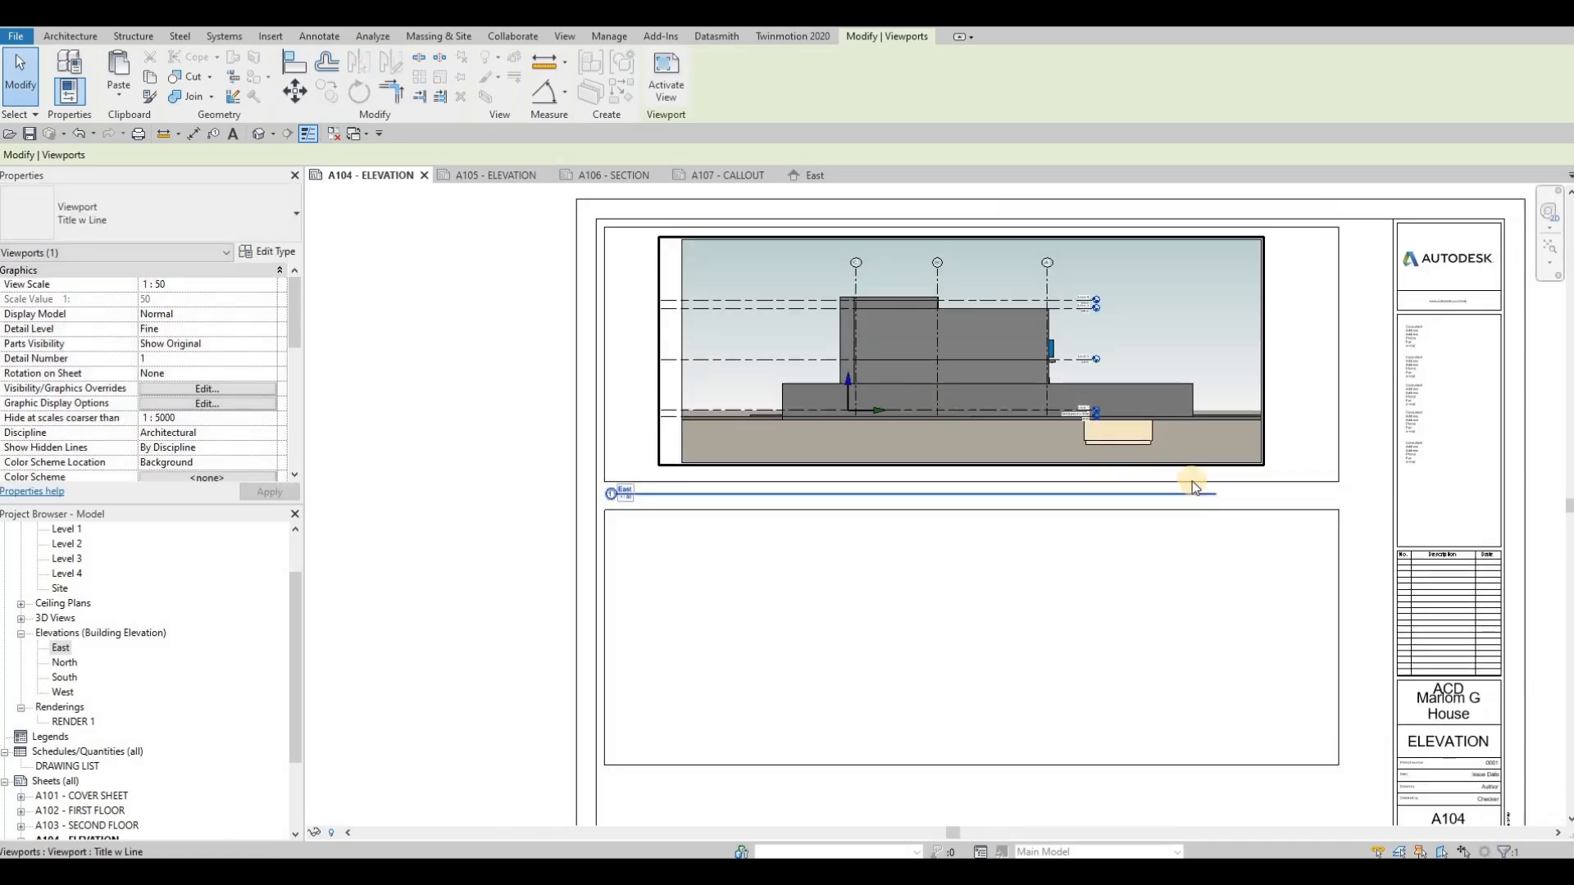
{"action": "left_click", "coordinate": [1210, 493]}
{"action": "left_click_drag", "start_coordinate": [776, 518], "coordinate": [644, 534]}
{"action": "key", "text": "Escape"}
{"action": "key", "text": "Escape"}
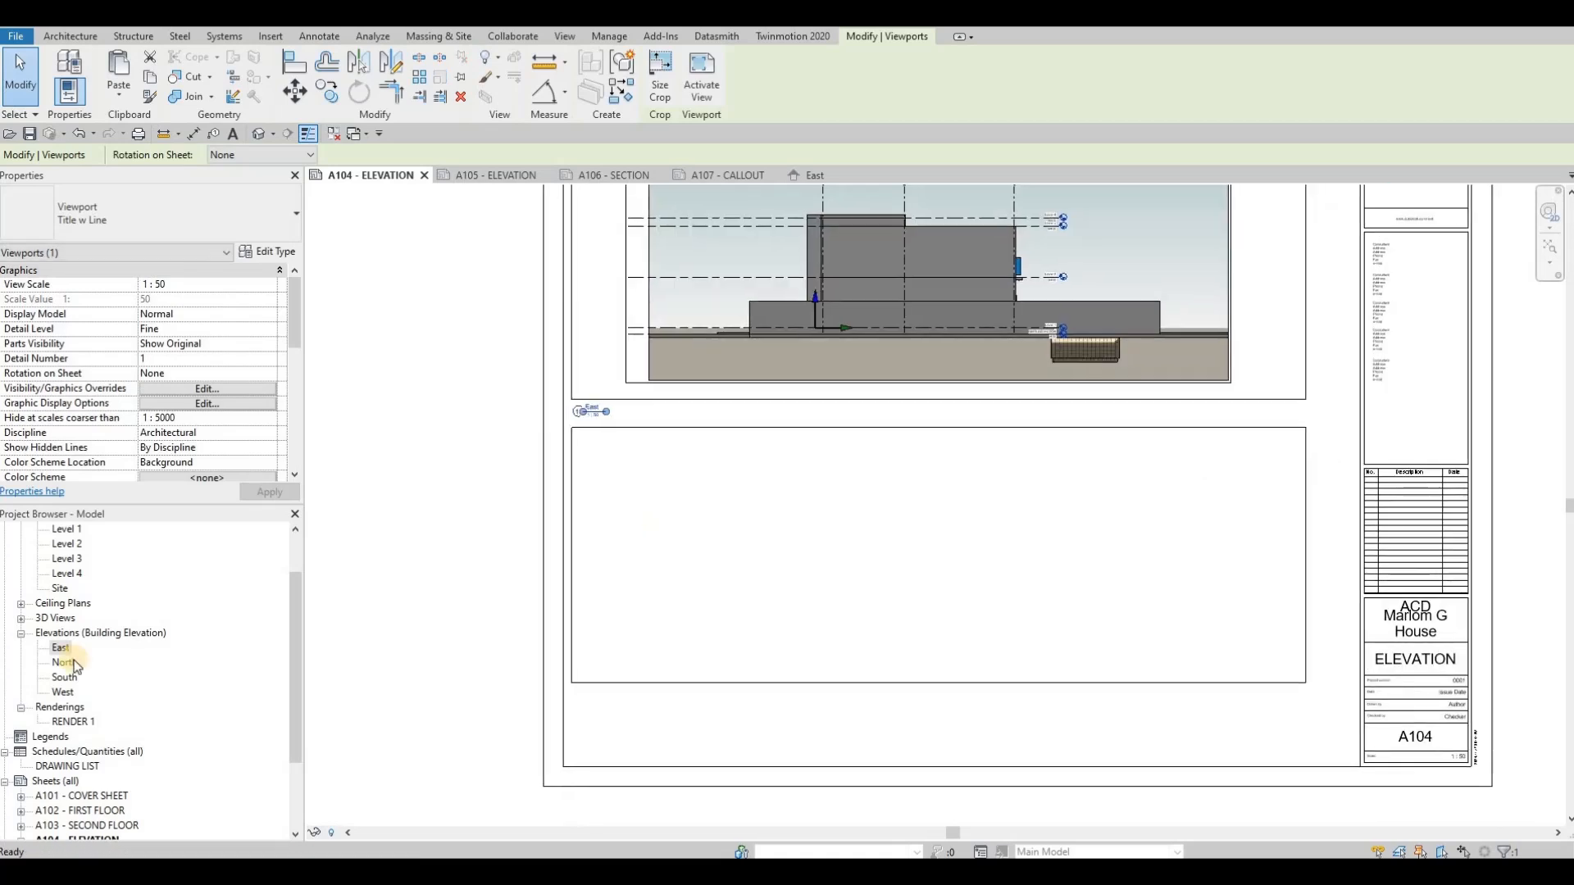
Step: Open the North elevation and set its scale to 1 : 50 and its detail level to Fine
{"action": "double_click", "coordinate": [79, 664]}
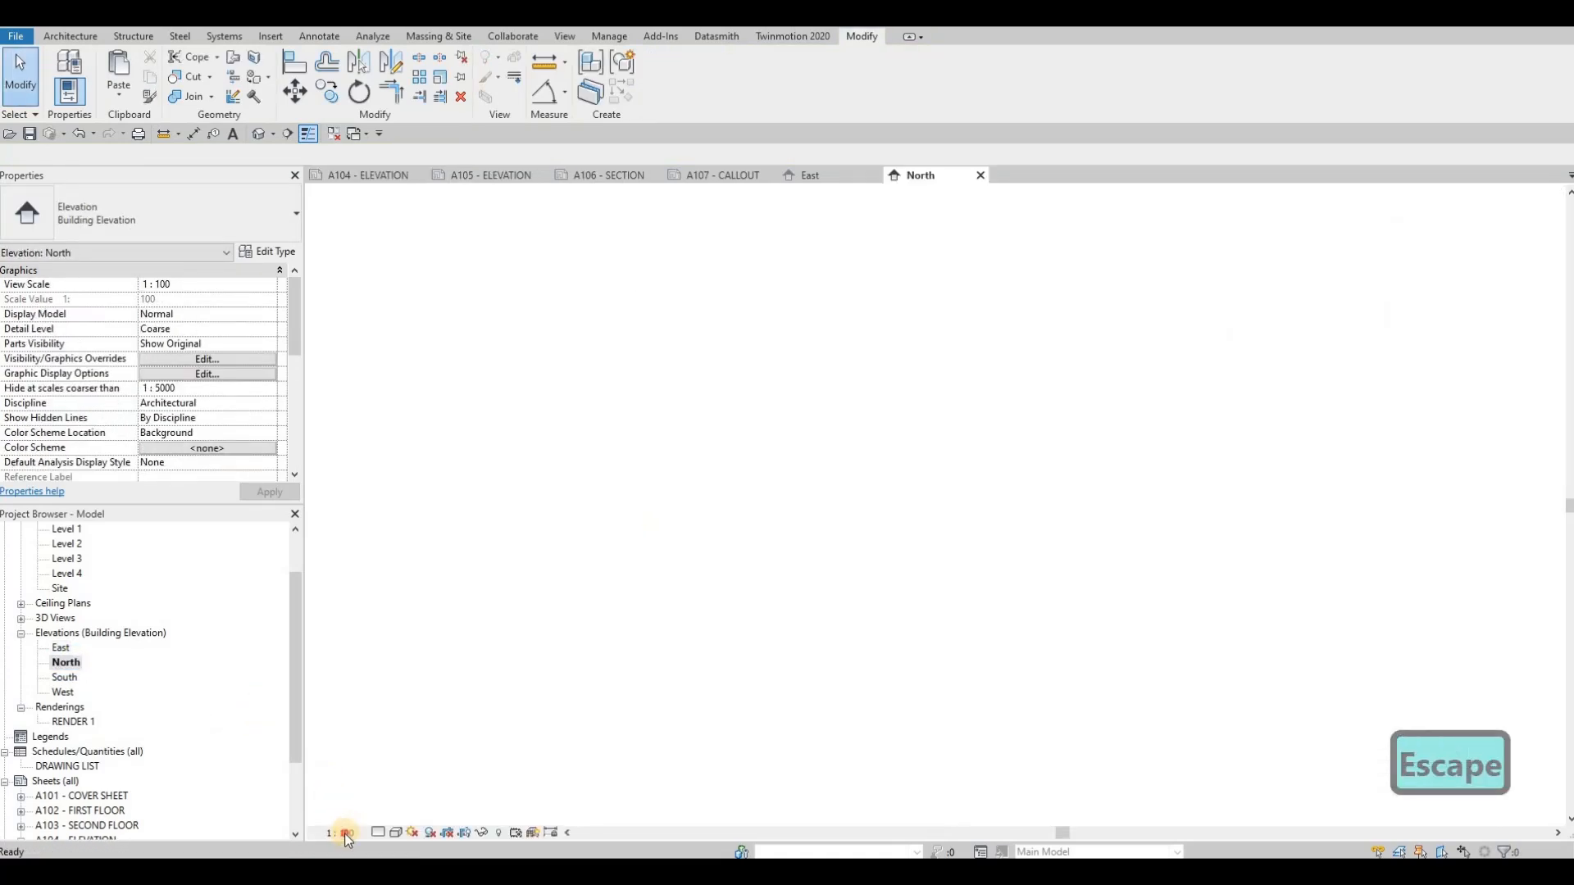
{"action": "left_click", "coordinate": [340, 833]}
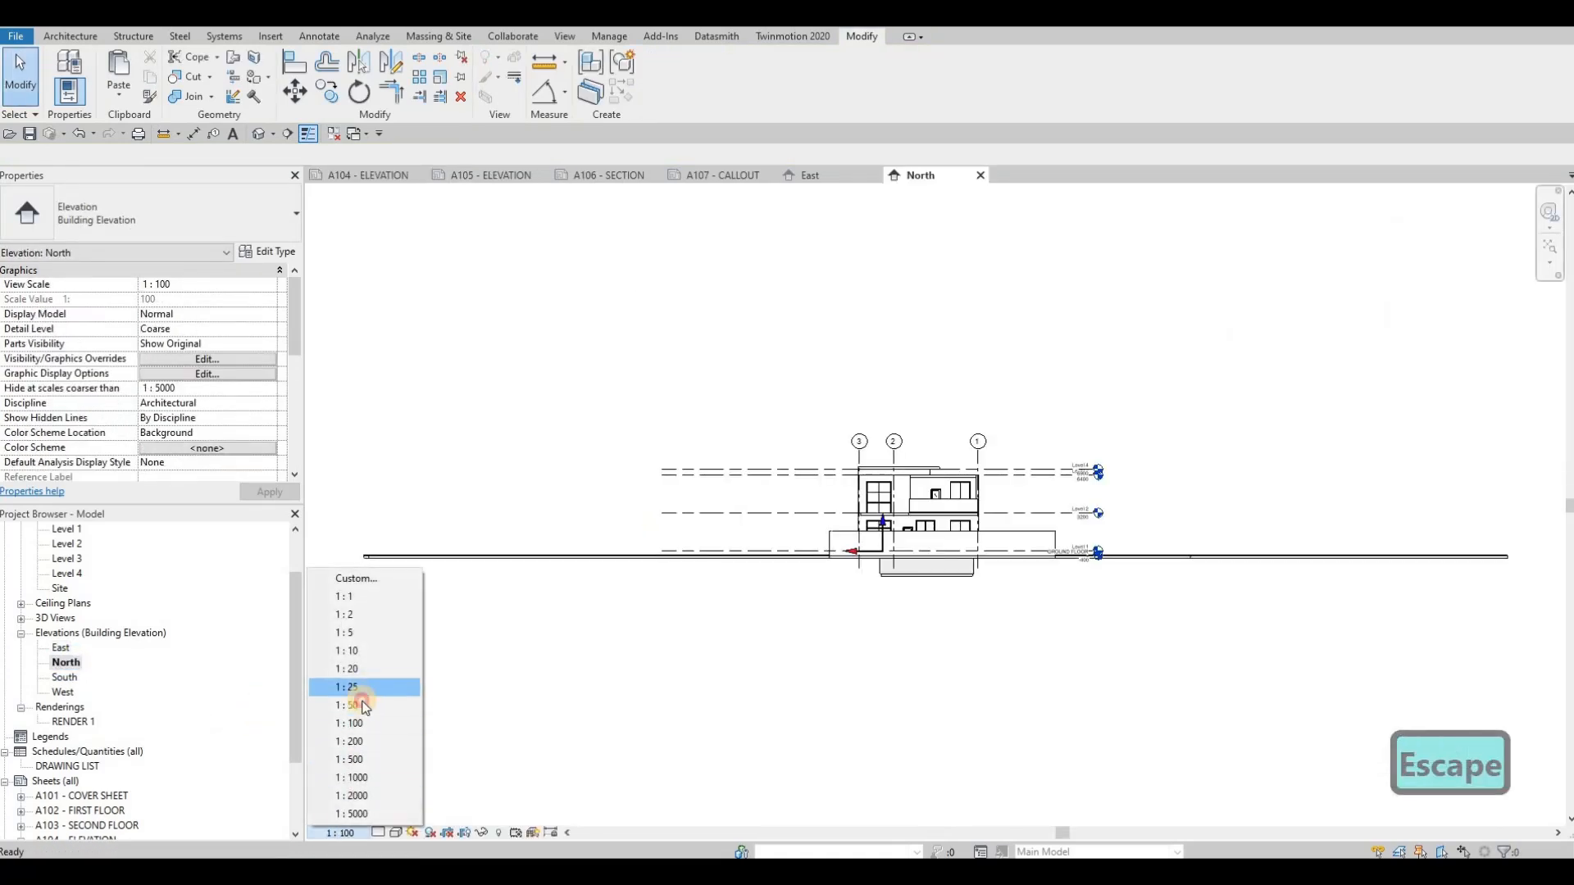
{"action": "left_click", "coordinate": [359, 705]}
{"action": "left_click", "coordinate": [382, 831]}
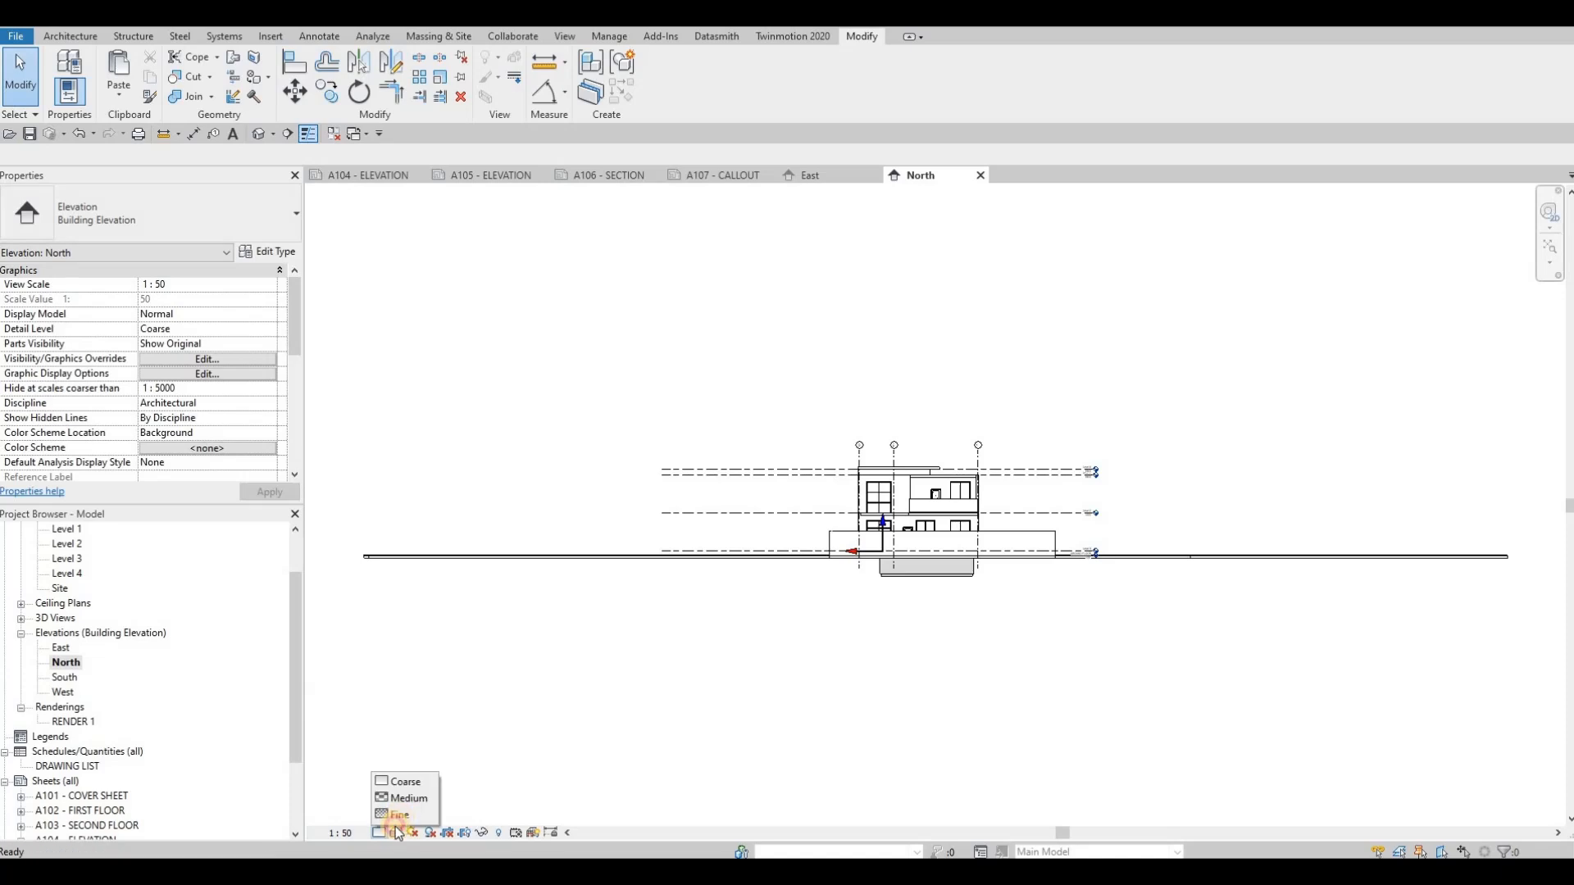
{"action": "left_click", "coordinate": [393, 822]}
Step: Set the North elevation's visual style to Consistent Colors and turn its shadows on
{"action": "left_click", "coordinate": [396, 833]}
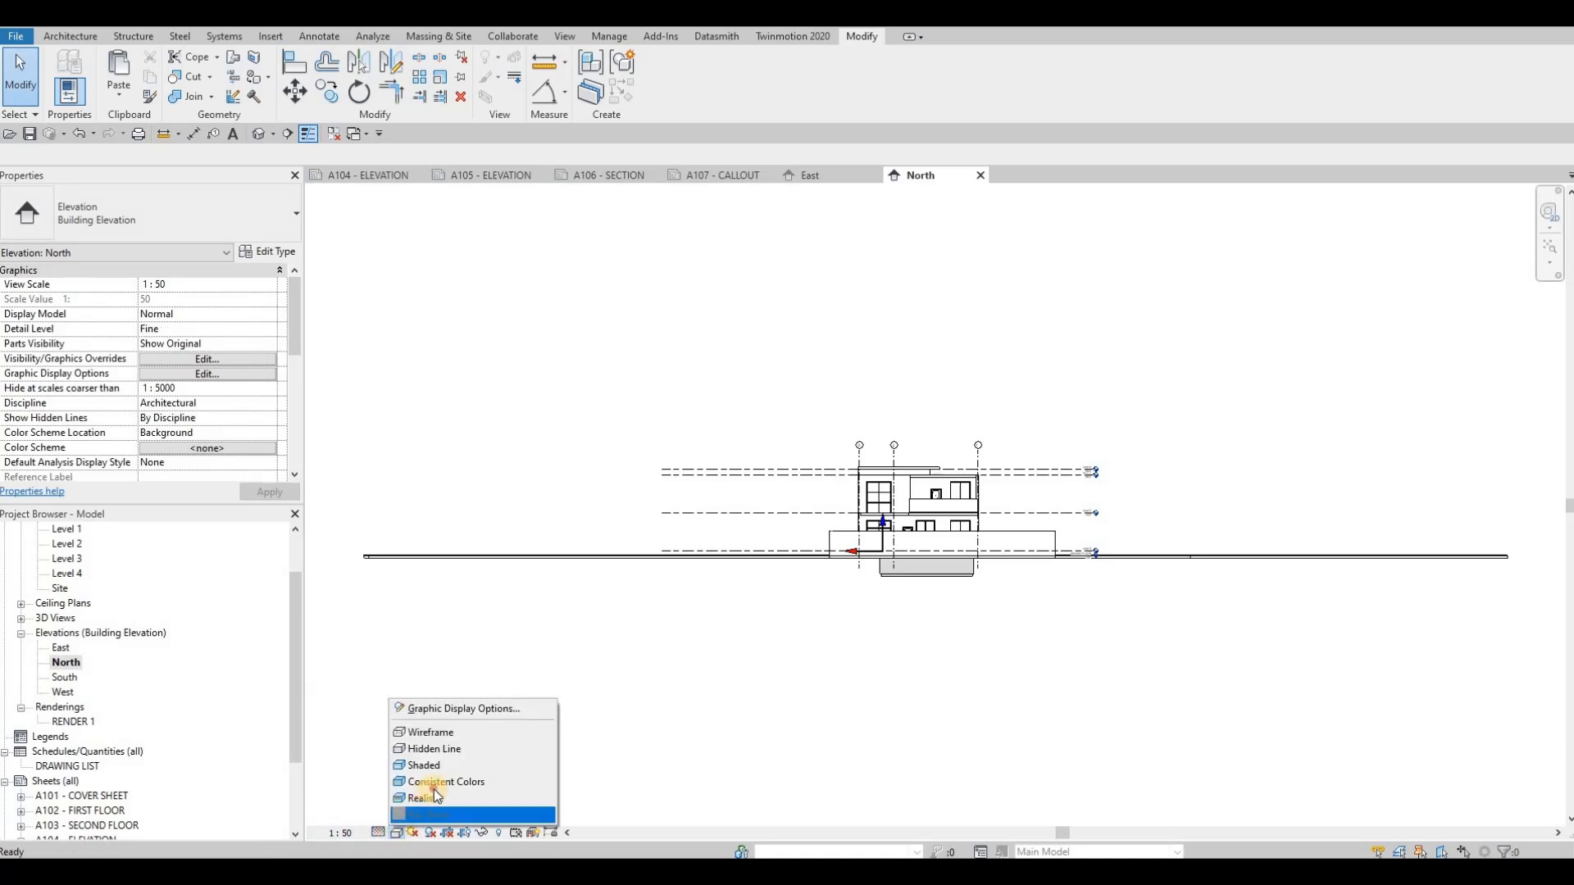
{"action": "left_click", "coordinate": [434, 783]}
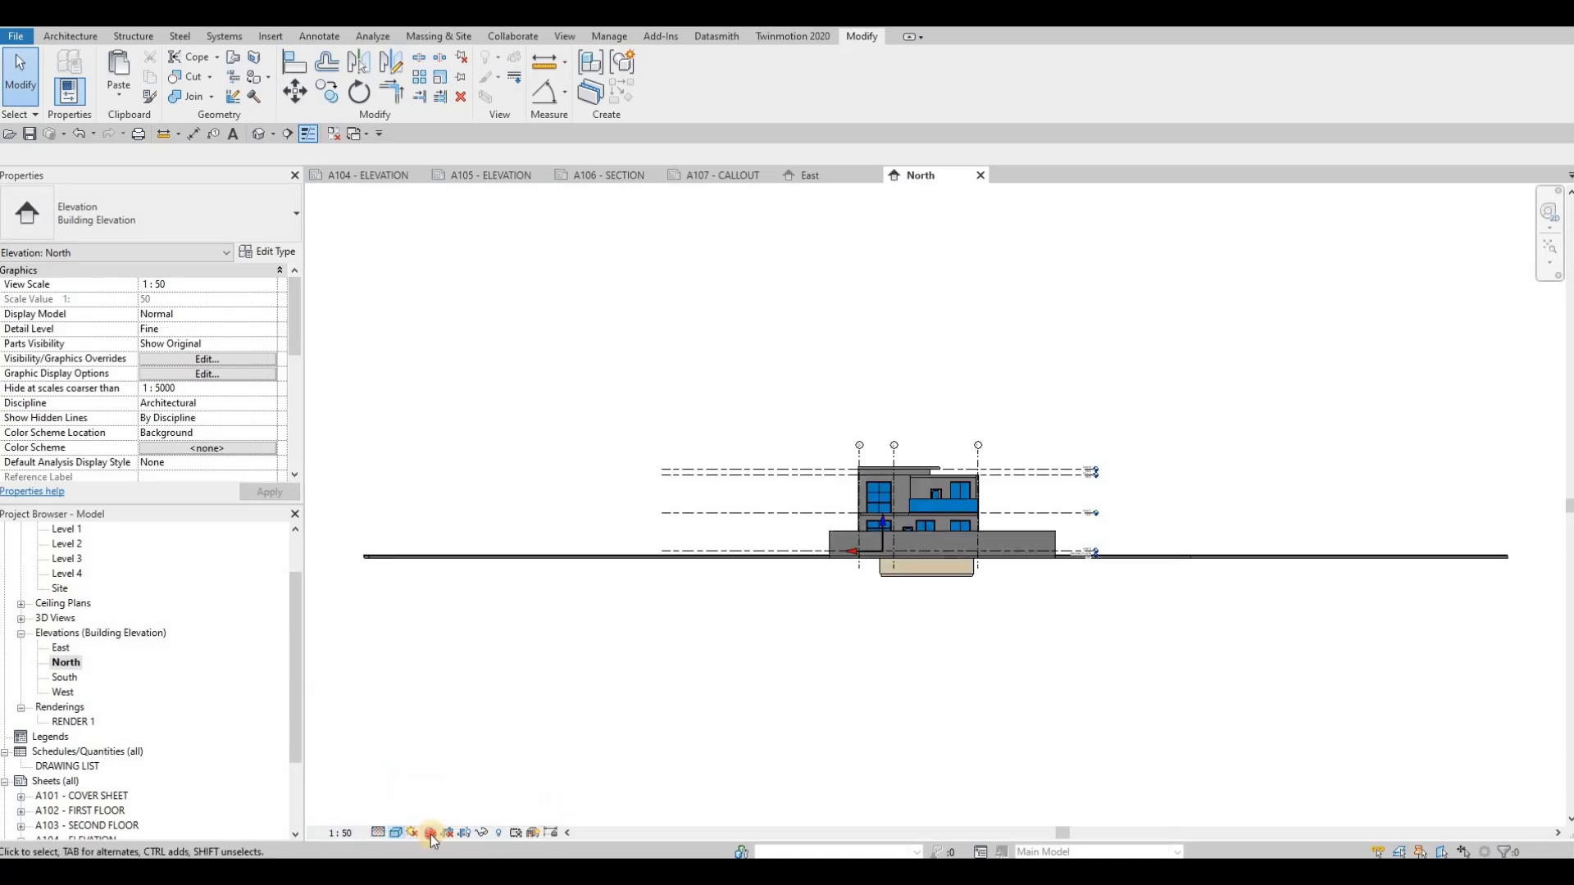
{"action": "left_click", "coordinate": [430, 834]}
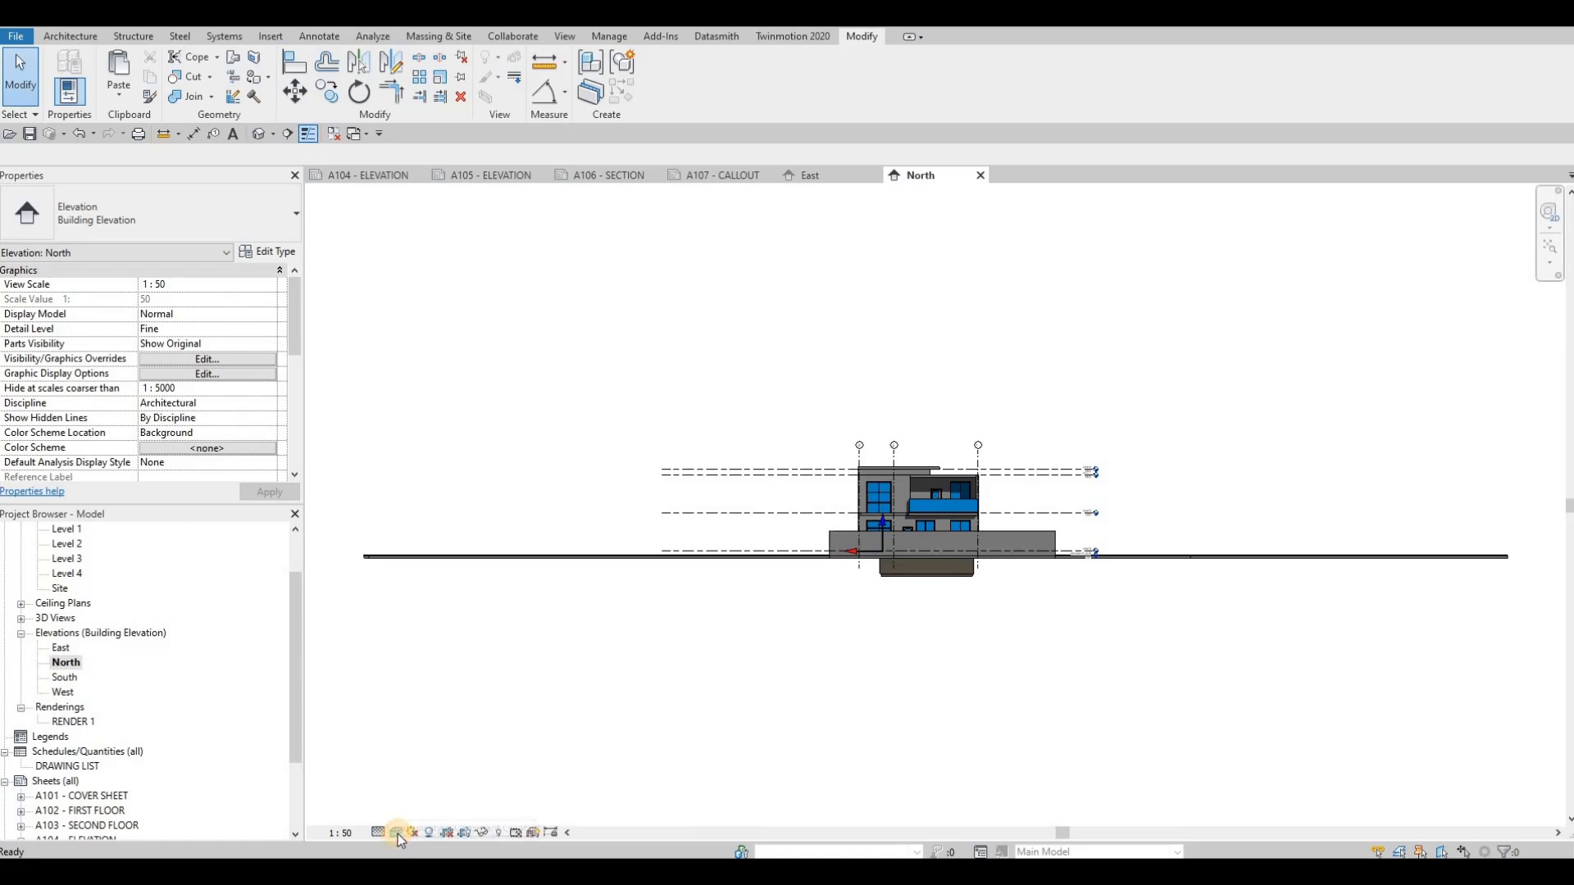
Step: Give the North elevation a Gradient background in the Graphic Display Options
{"action": "left_click", "coordinate": [396, 834]}
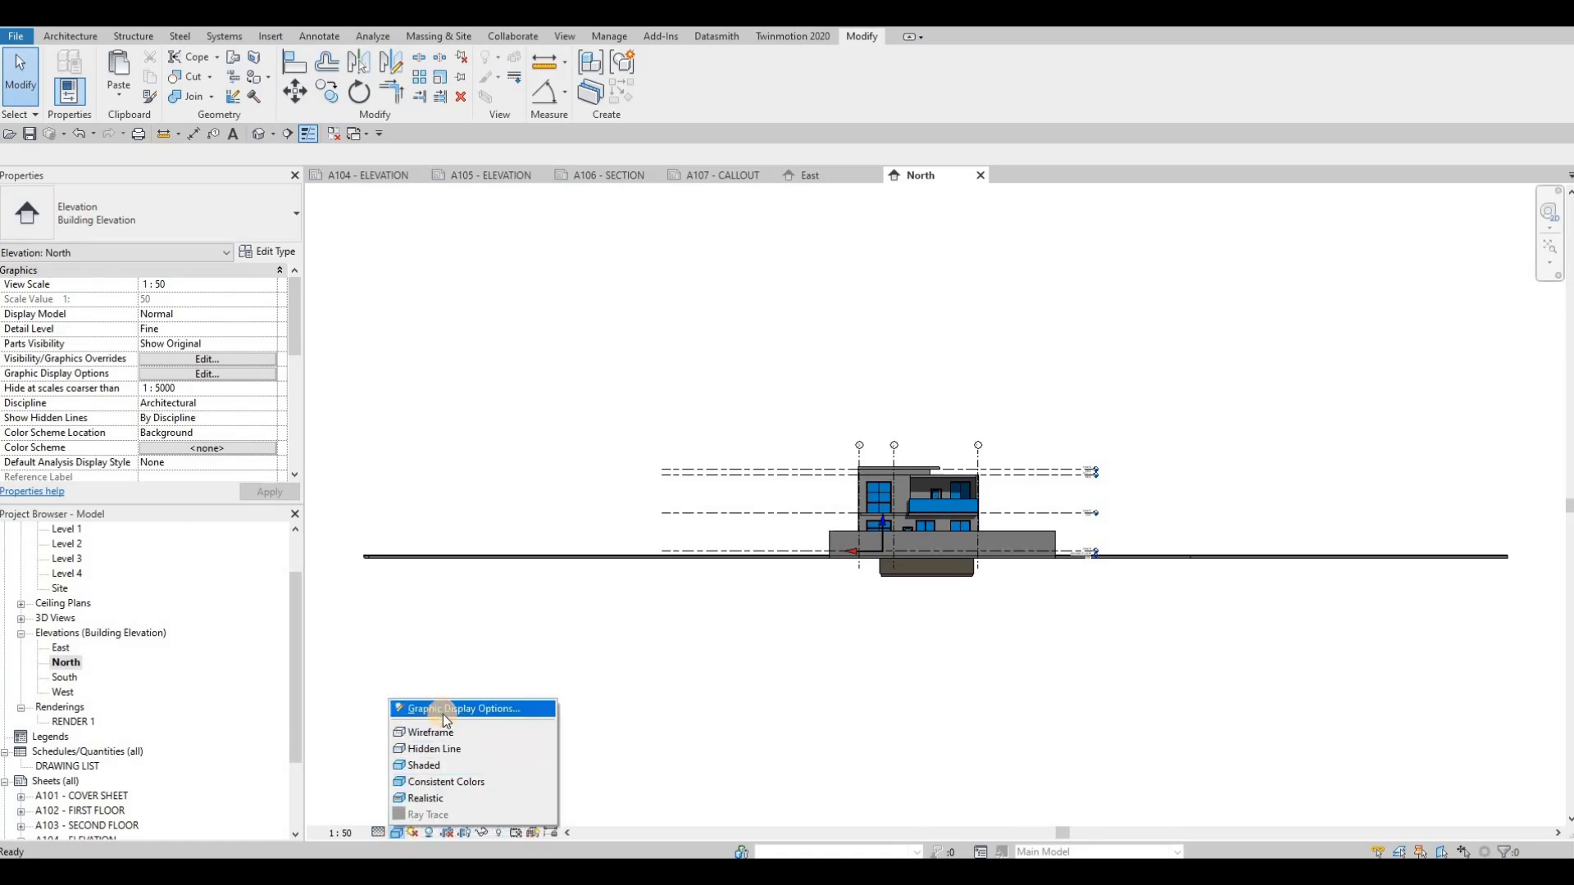
{"action": "left_click", "coordinate": [442, 711]}
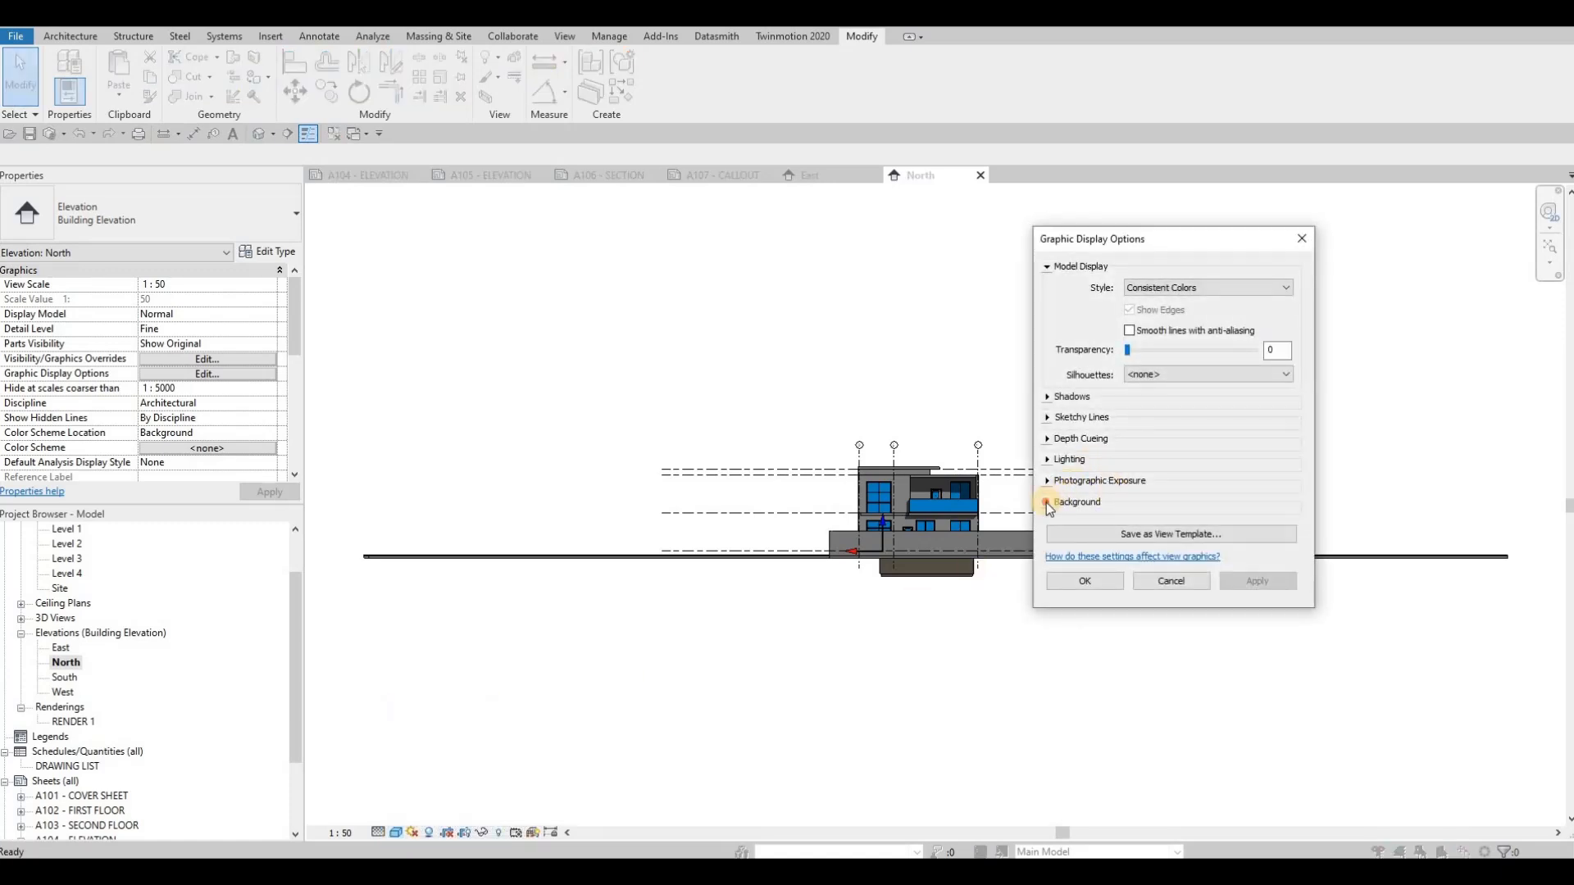
{"action": "left_click", "coordinate": [1078, 502]}
{"action": "left_click", "coordinate": [1164, 527]}
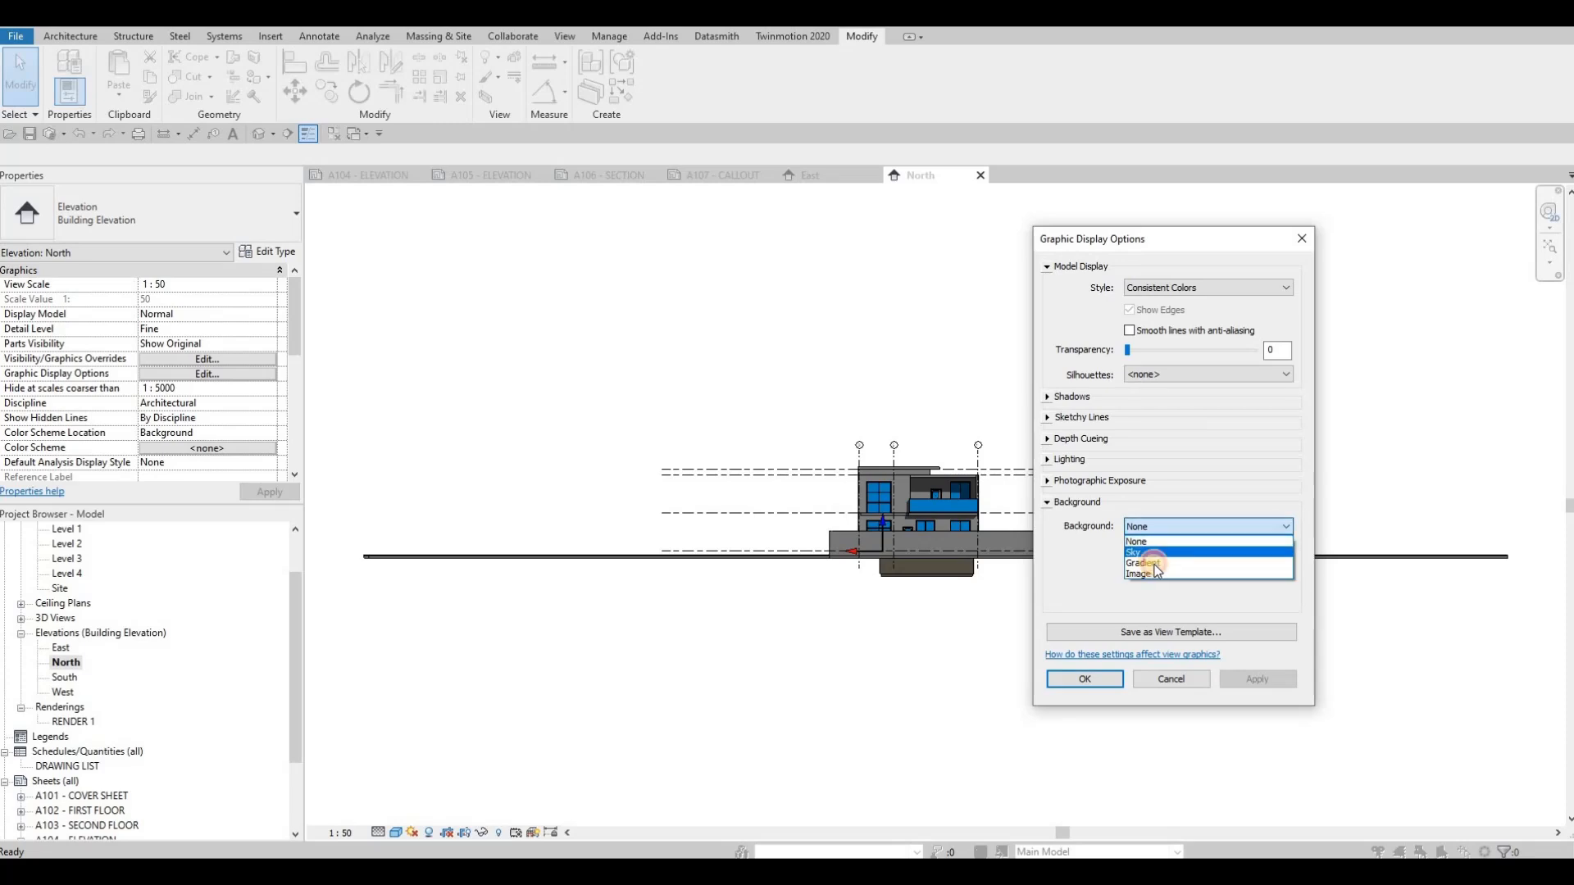
{"action": "left_click", "coordinate": [1138, 551]}
{"action": "left_click", "coordinate": [1241, 680]}
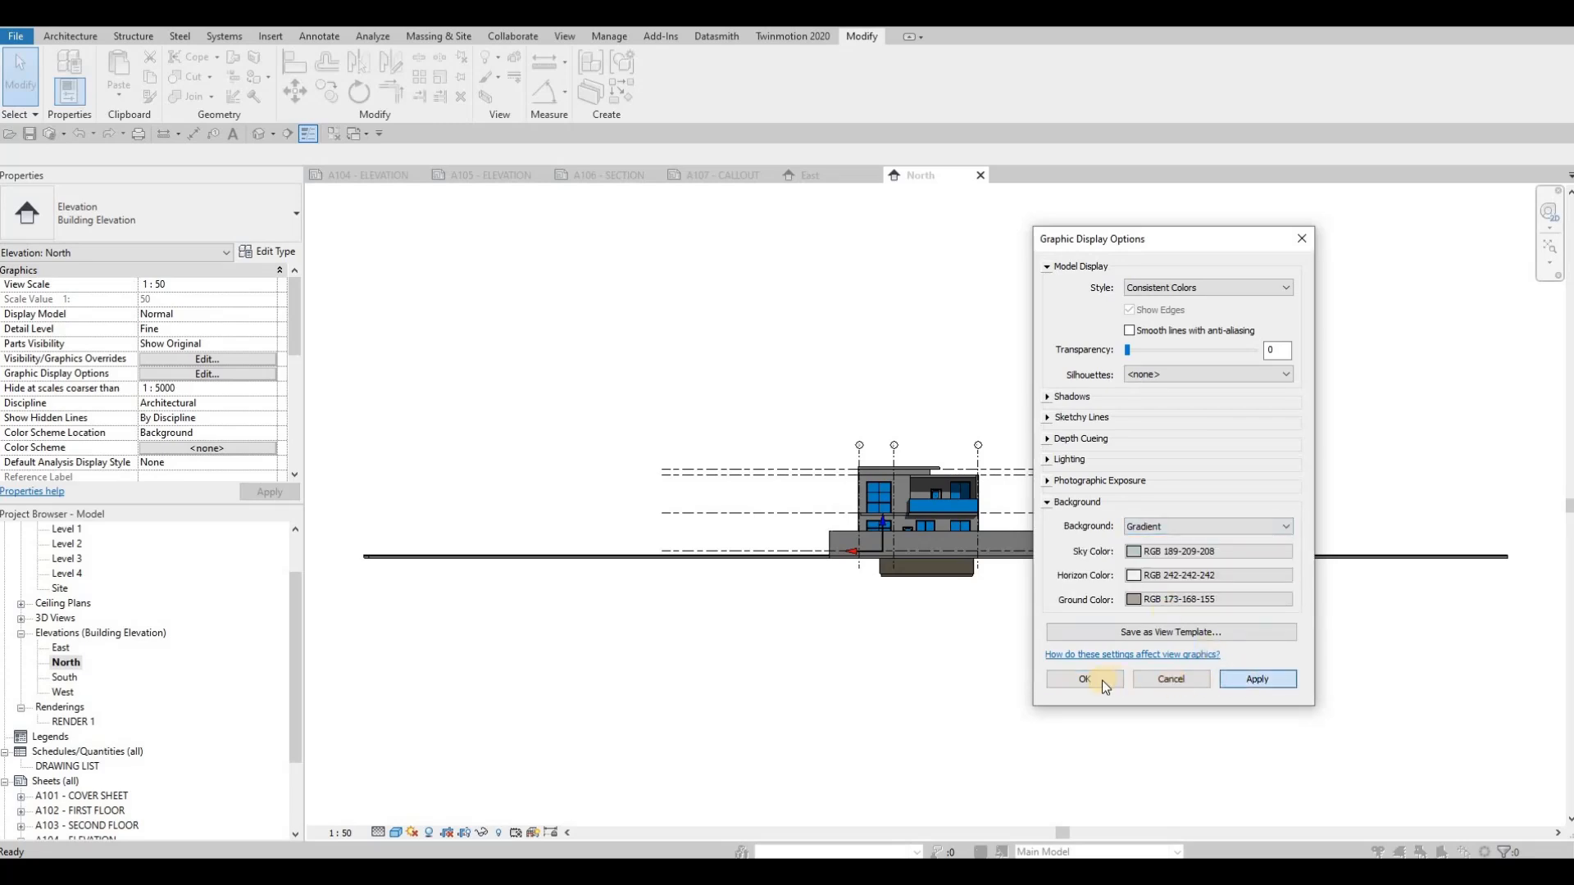
{"action": "left_click", "coordinate": [1102, 680]}
Step: Enable Crop View, Crop Region Visible and Annotation Crop for the North elevation
{"action": "scroll", "coordinate": [199, 420], "scroll_direction": "down", "scroll_amount": 5}
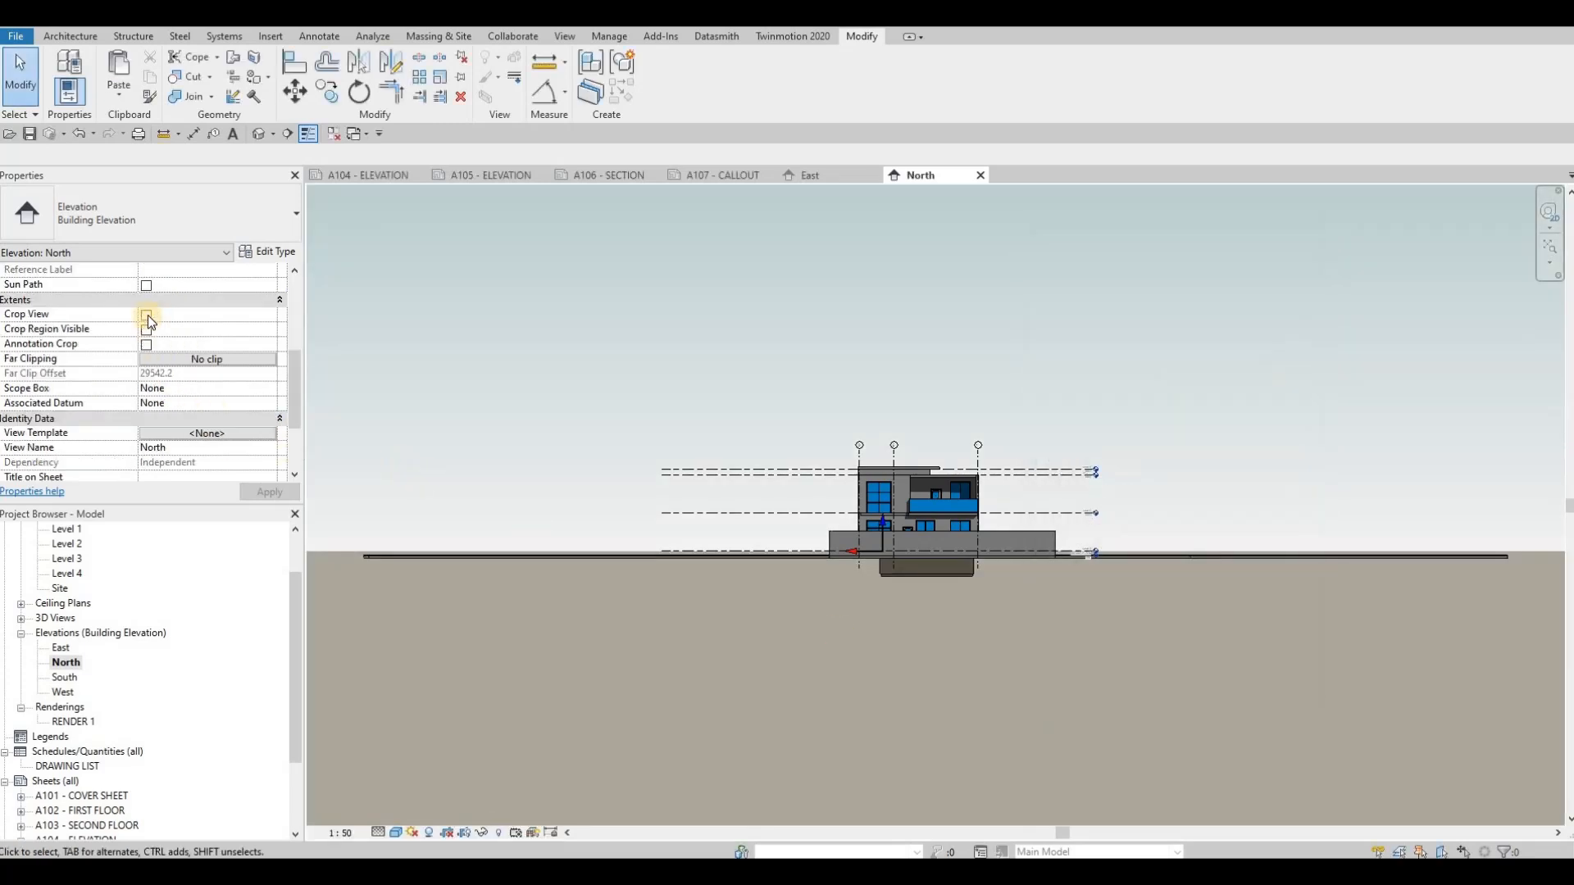
{"action": "left_click", "coordinate": [147, 330]}
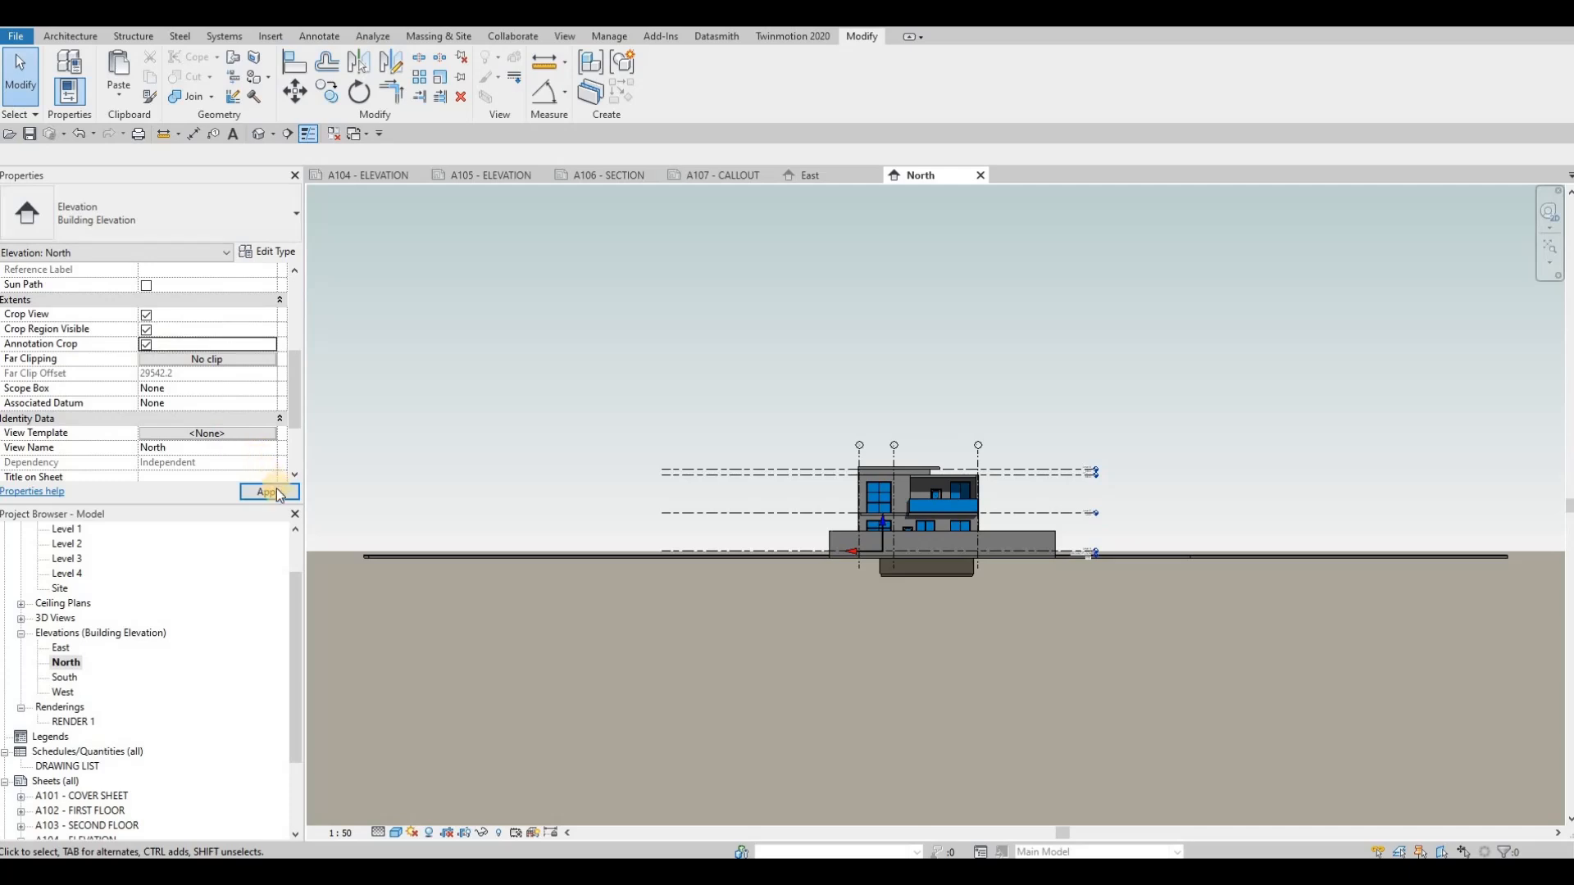
{"action": "left_click", "coordinate": [271, 492]}
Step: Narrow the North elevation's crop region from both sides so it closely surrounds the building
{"action": "scroll", "coordinate": [661, 474], "scroll_direction": "down", "scroll_amount": 2}
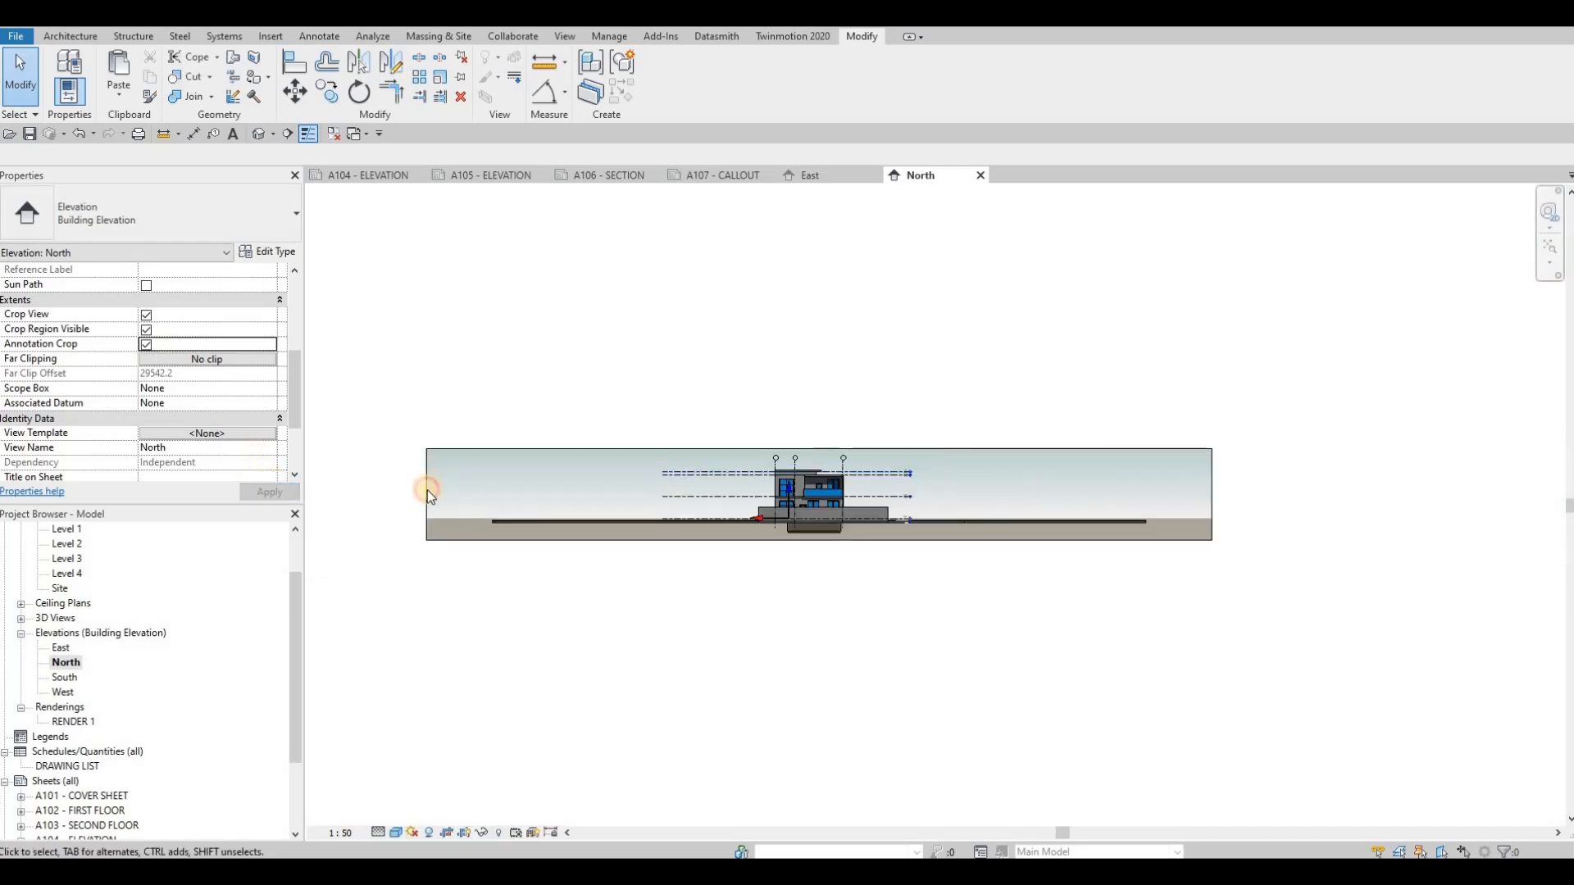
{"action": "left_click_drag", "start_coordinate": [426, 493], "coordinate": [735, 495]}
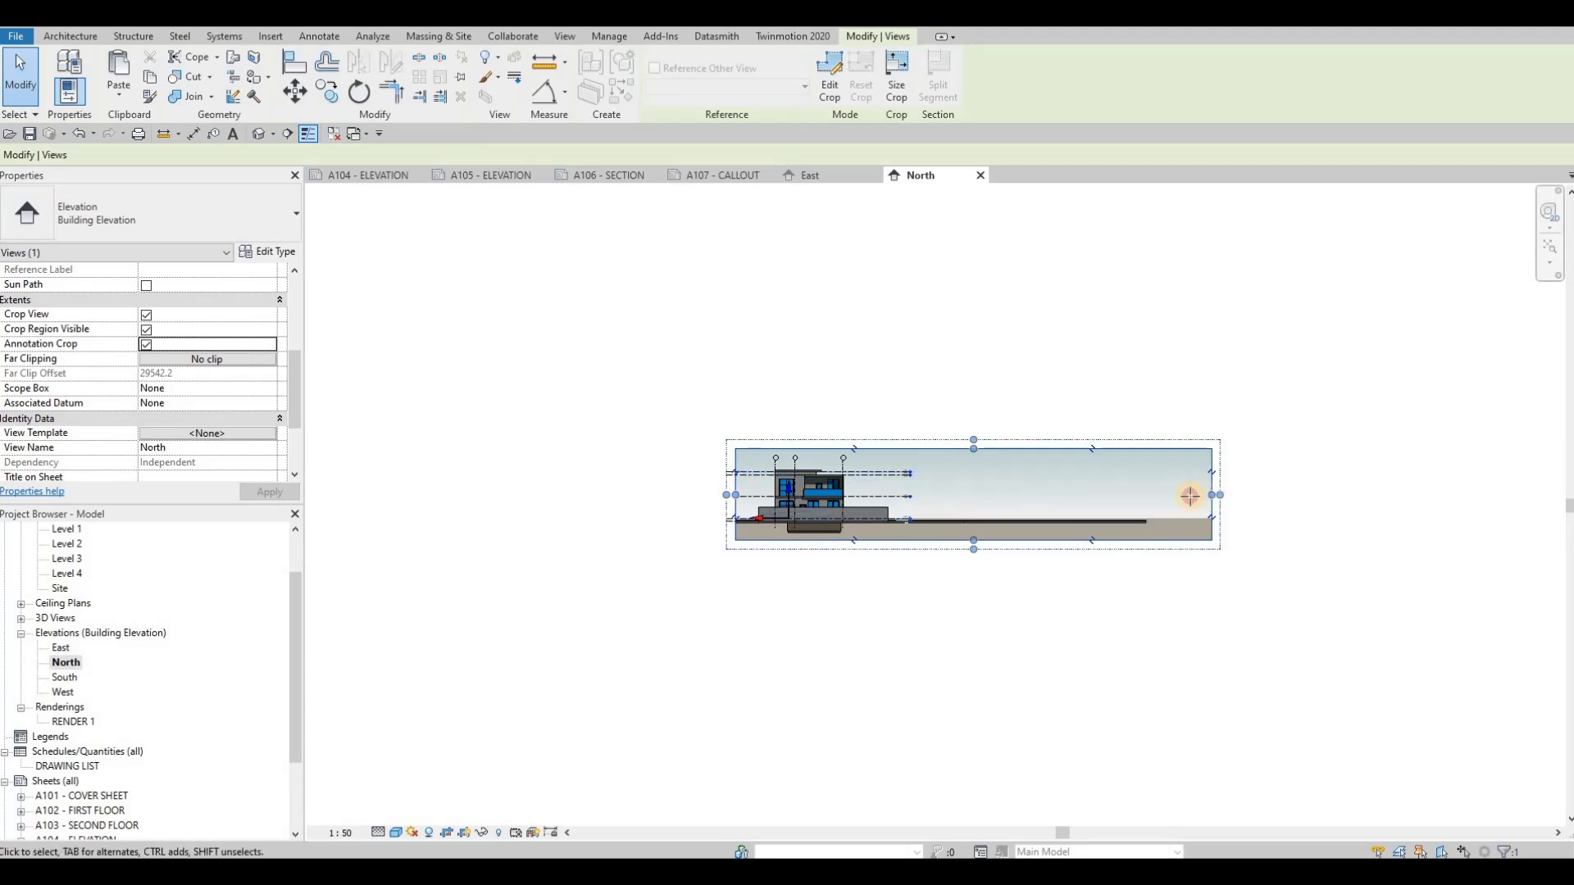
{"action": "left_click_drag", "start_coordinate": [1190, 496], "coordinate": [944, 496]}
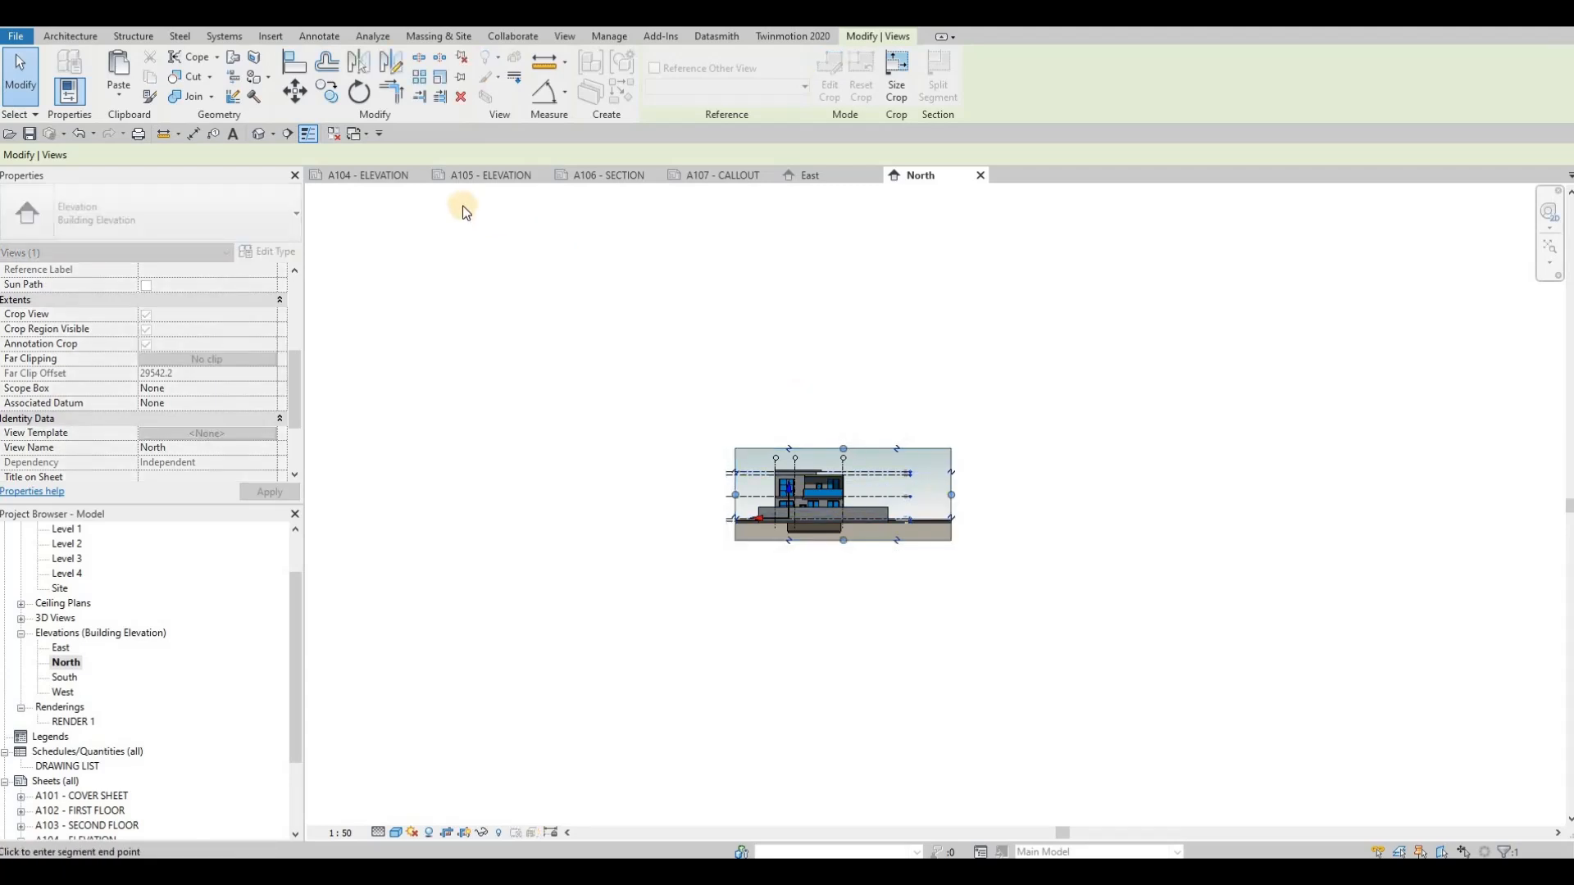
Step: Place the North elevation on sheet A104, inside the empty frame below the East elevation
{"action": "left_click", "coordinate": [373, 177]}
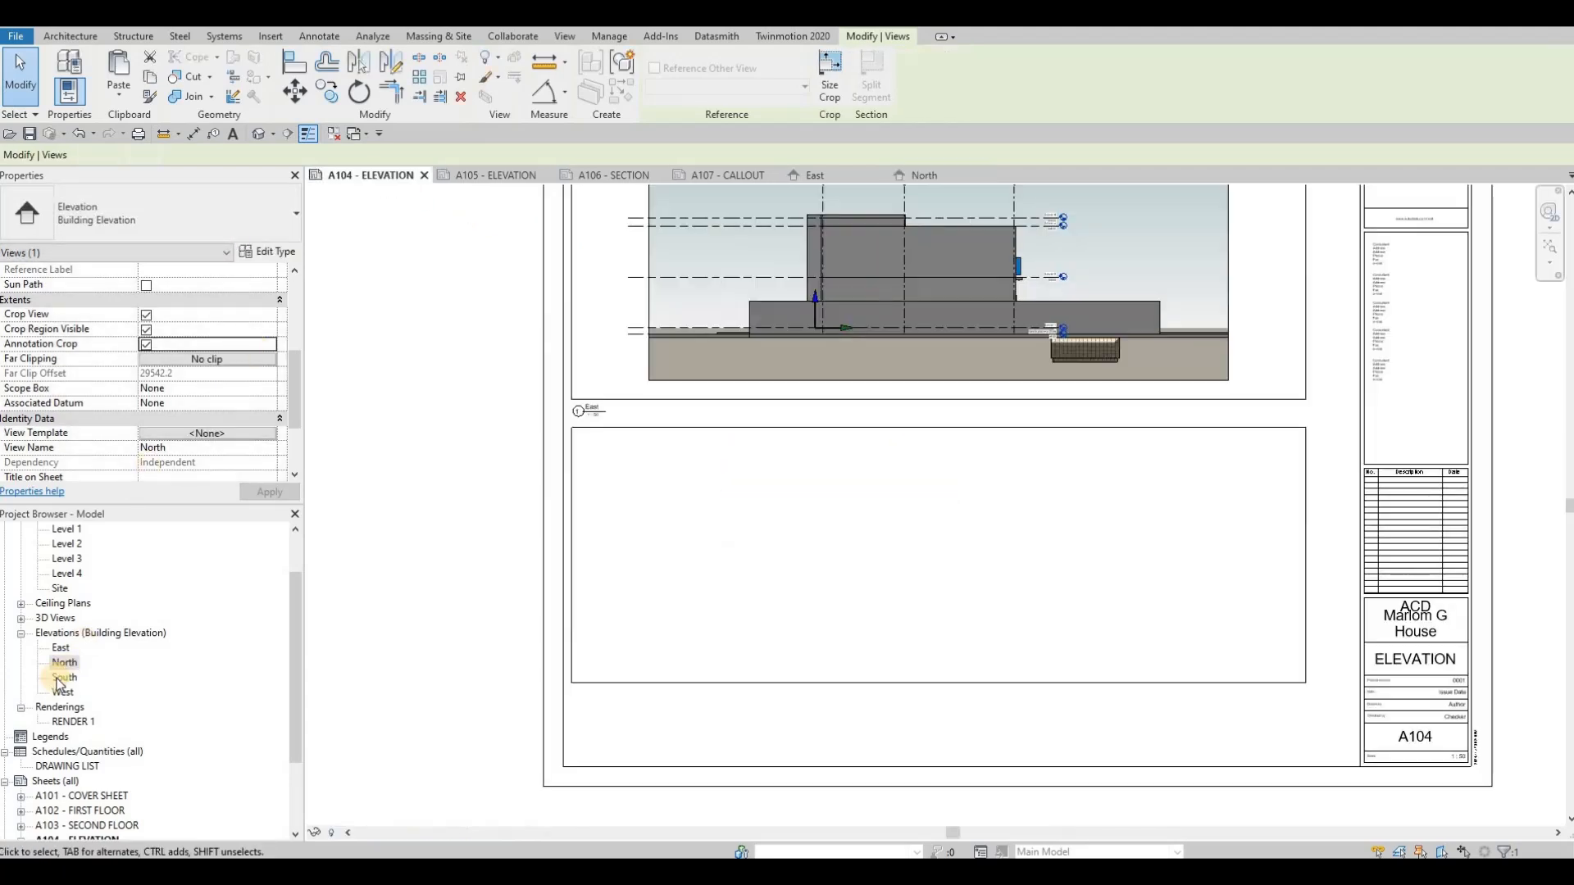
{"action": "left_click", "coordinate": [137, 659]}
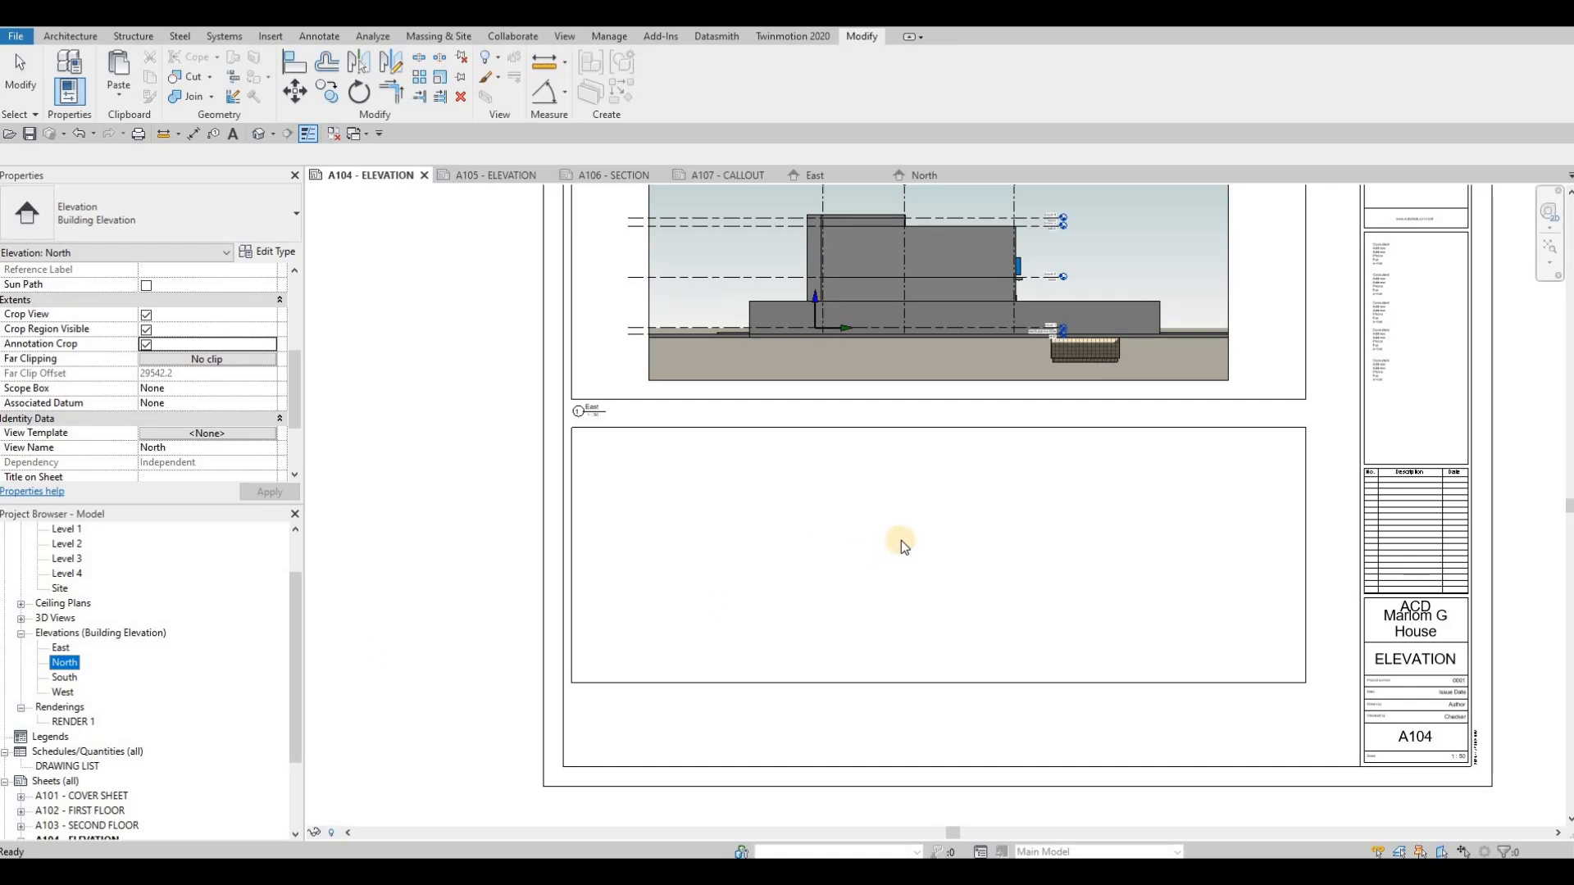
{"action": "left_click", "coordinate": [941, 547]}
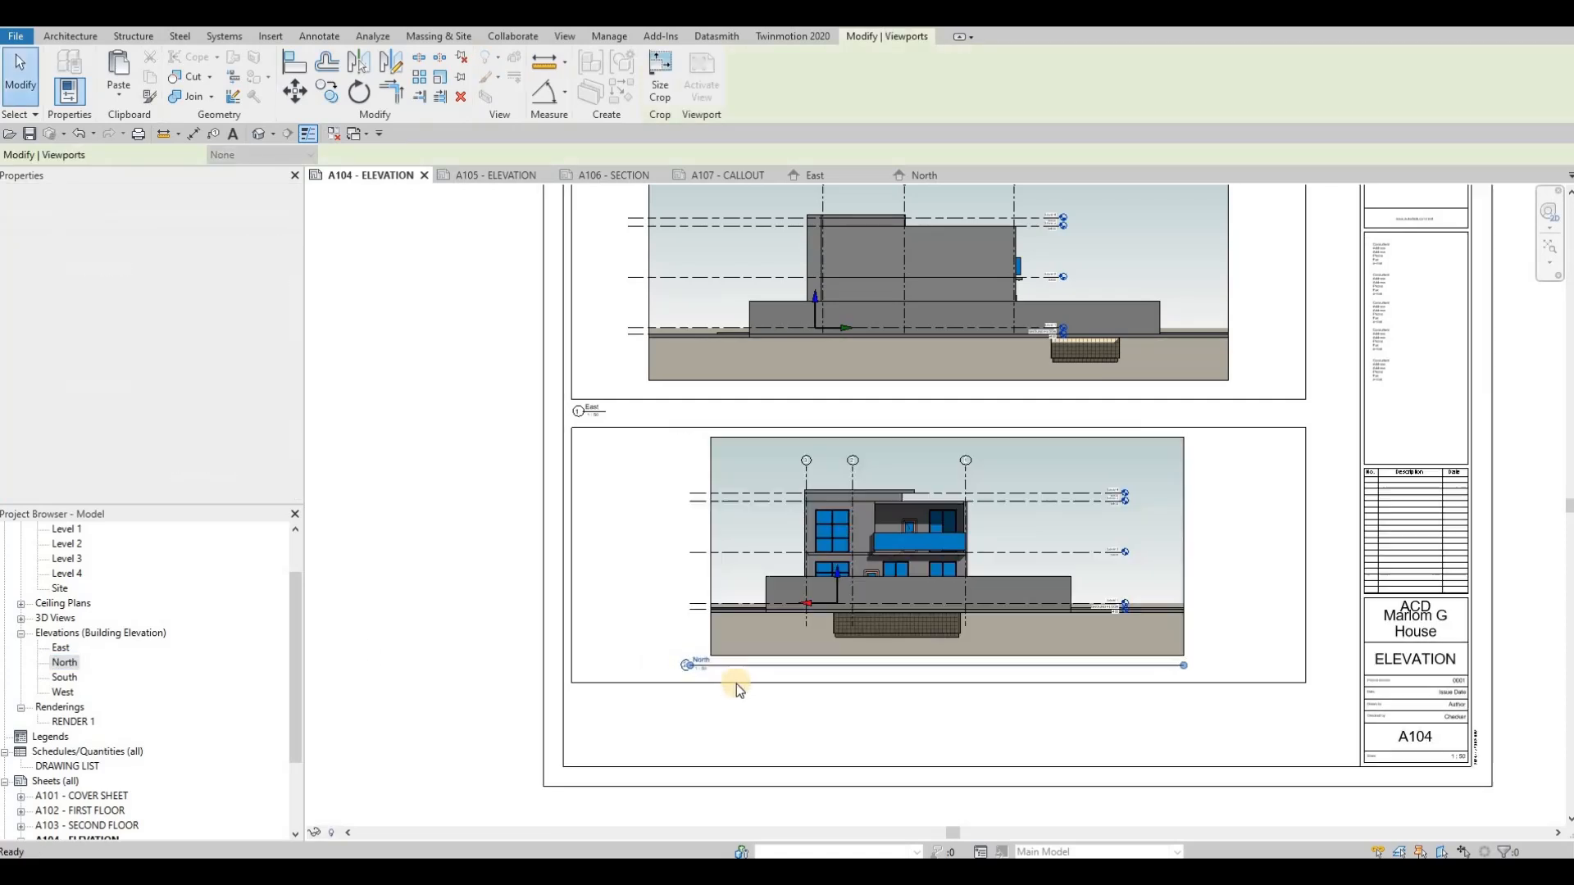
{"action": "key", "text": "Escape"}
{"action": "key", "text": "Escape"}
Step: Shorten the North viewport's title line and move the title just below the lower-left corner of its frame
{"action": "left_click", "coordinate": [710, 664]}
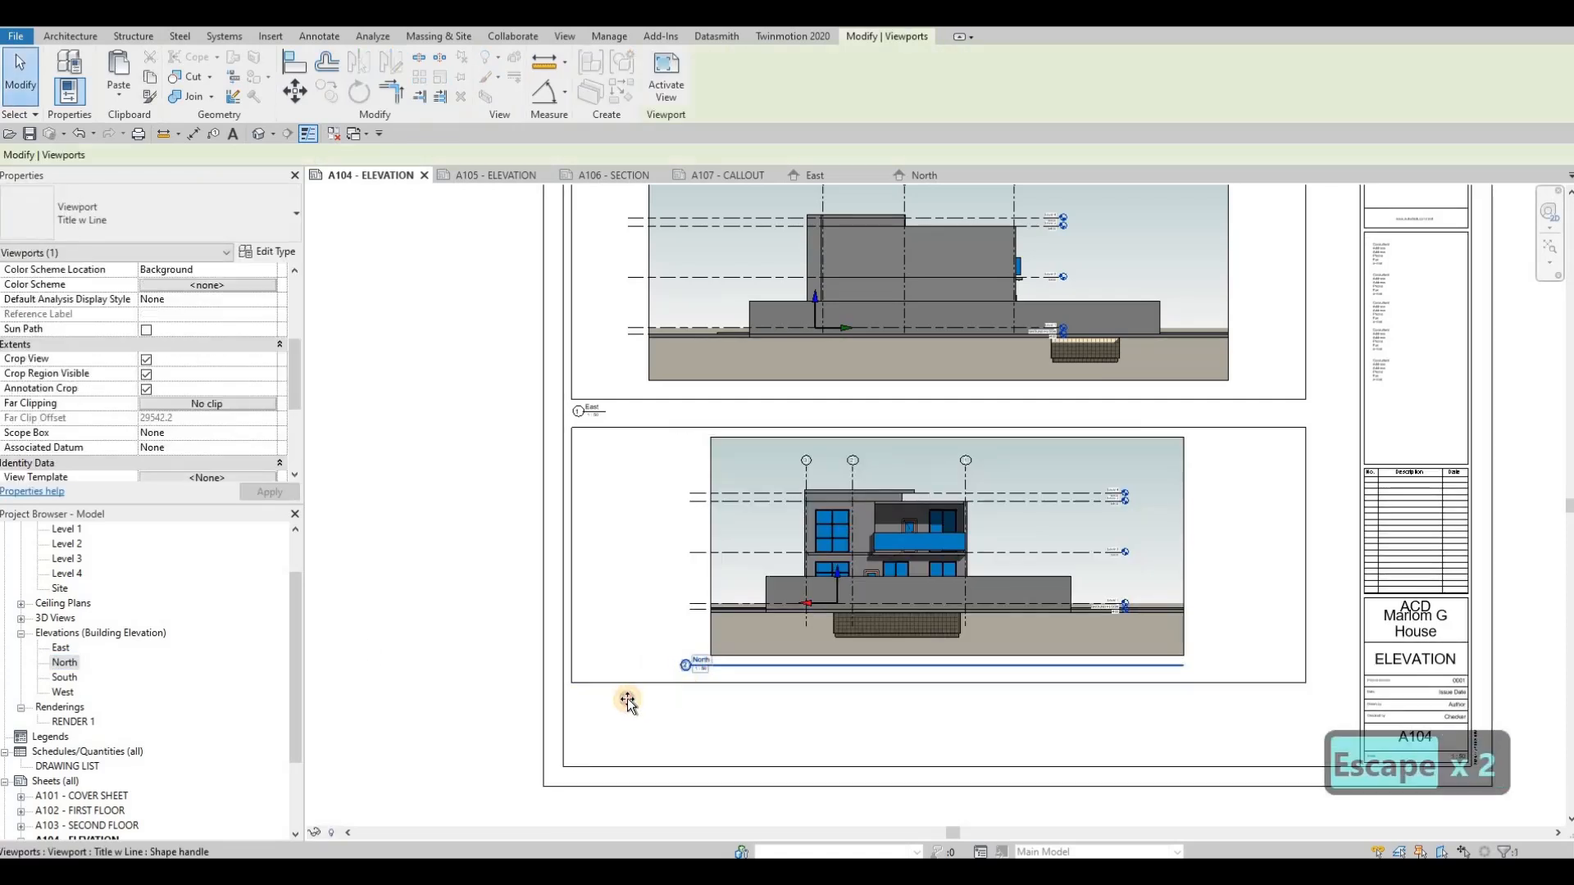
{"action": "mouse_move", "coordinate": [628, 700]}
{"action": "left_mouse_down"}
{"action": "mouse_move", "coordinate": [615, 694]}
{"action": "mouse_move", "coordinate": [614, 718]}
{"action": "left_mouse_up"}
{"action": "key", "text": "Escape"}
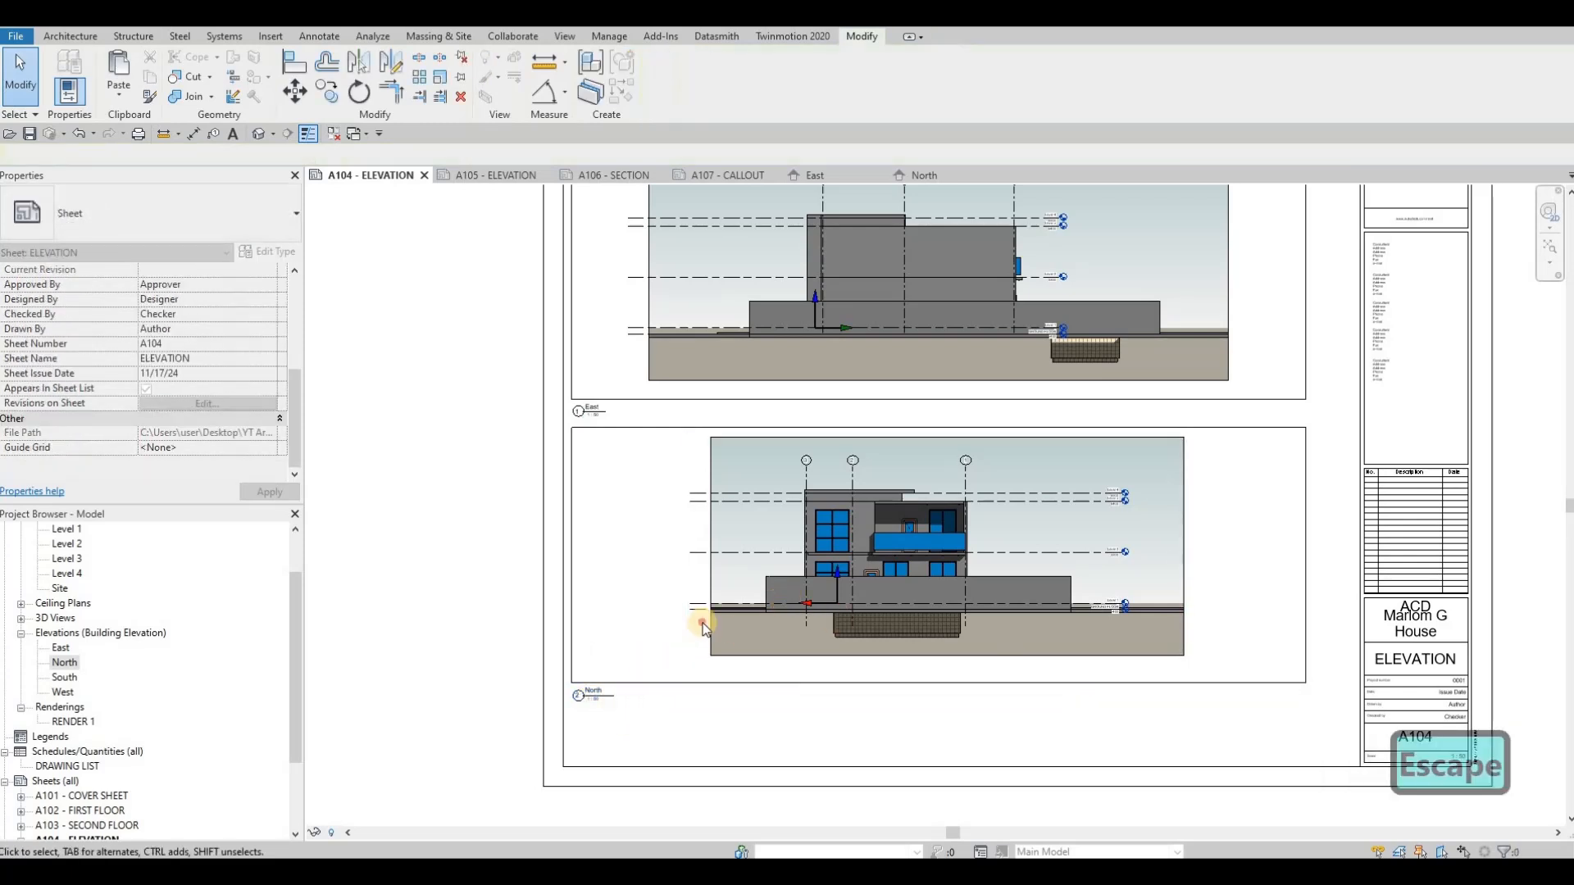
{"action": "left_click", "coordinate": [604, 696]}
{"action": "left_click_drag", "start_coordinate": [605, 696], "coordinate": [752, 672]}
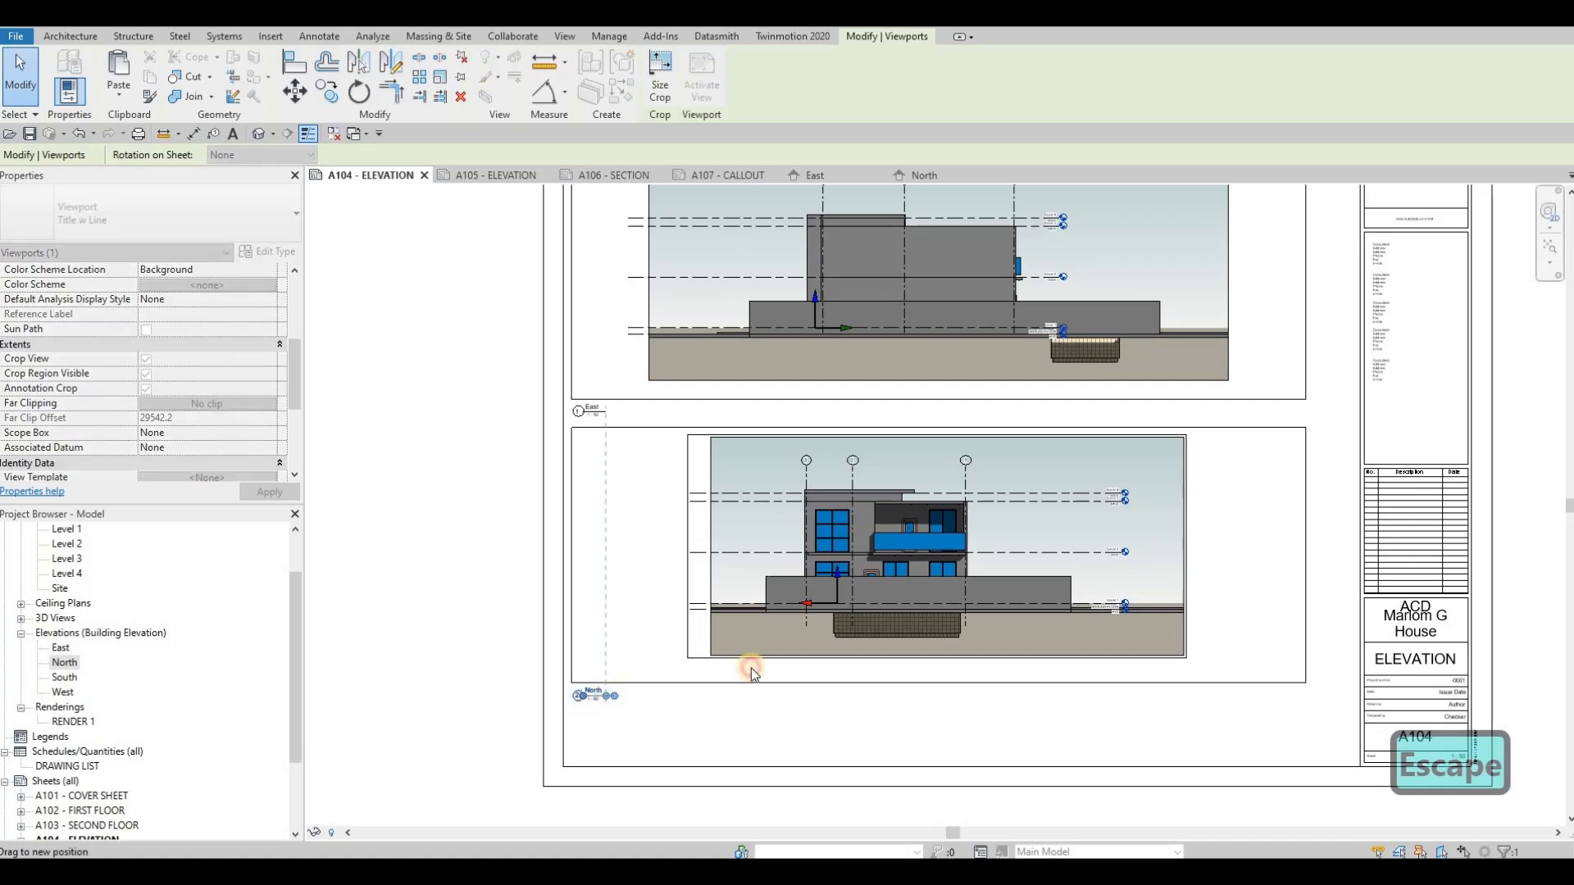
{"action": "key", "text": "Escape"}
{"action": "scroll", "coordinate": [785, 559], "scroll_direction": "down", "scroll_amount": 2}
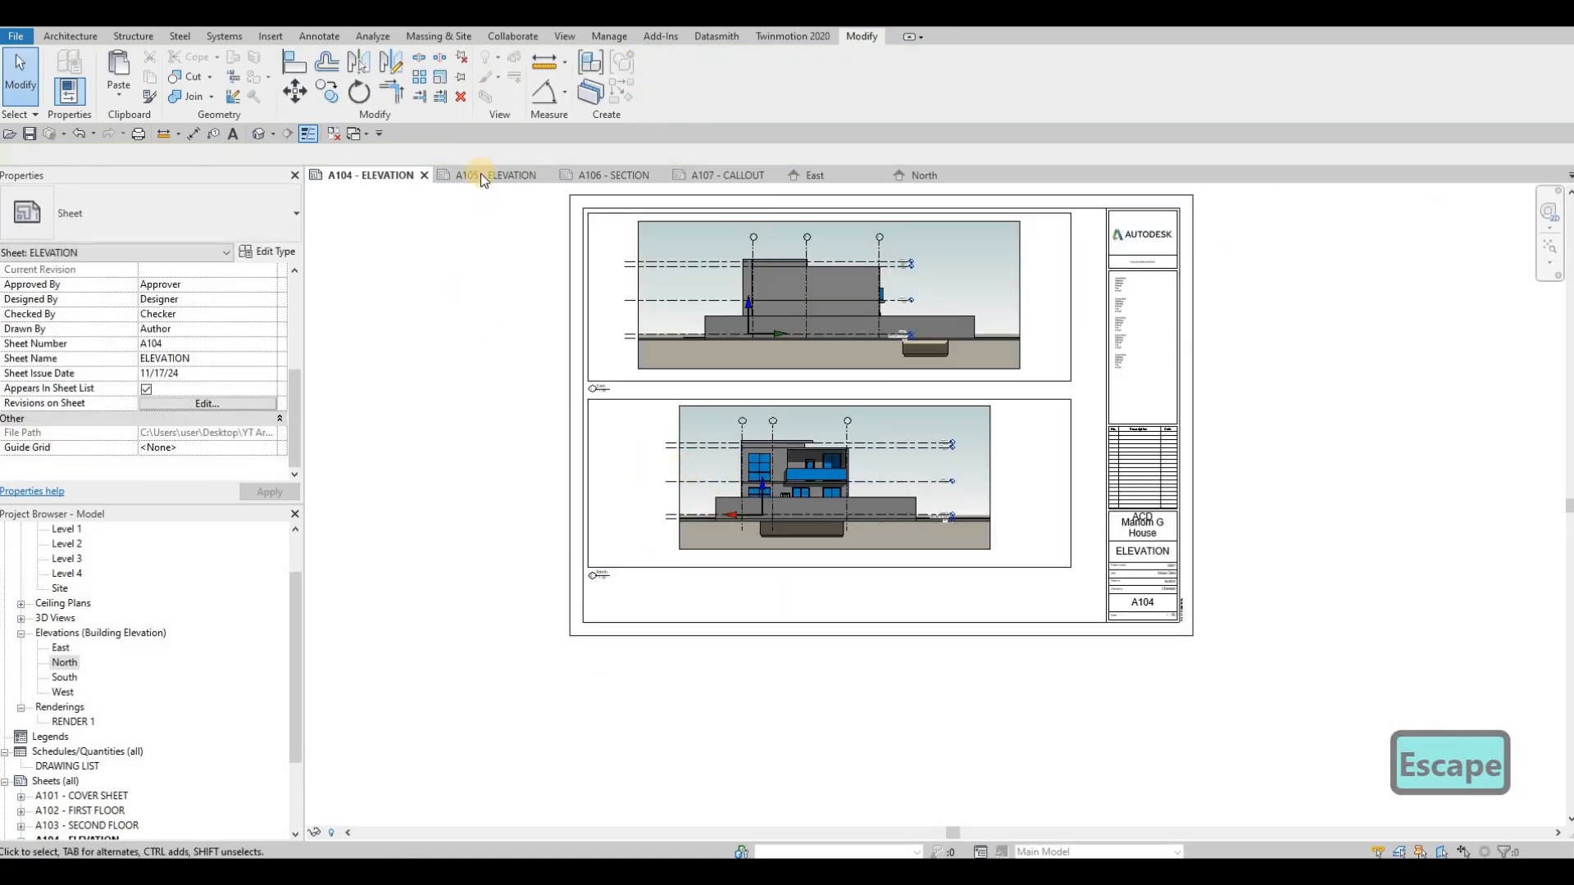
Step: Copy both rectangular detail-line frames from sheet A104 and paste them onto sheet A105, aligned to the current view
{"action": "key", "text": "Tab"}
{"action": "left_click", "coordinate": [589, 280]}
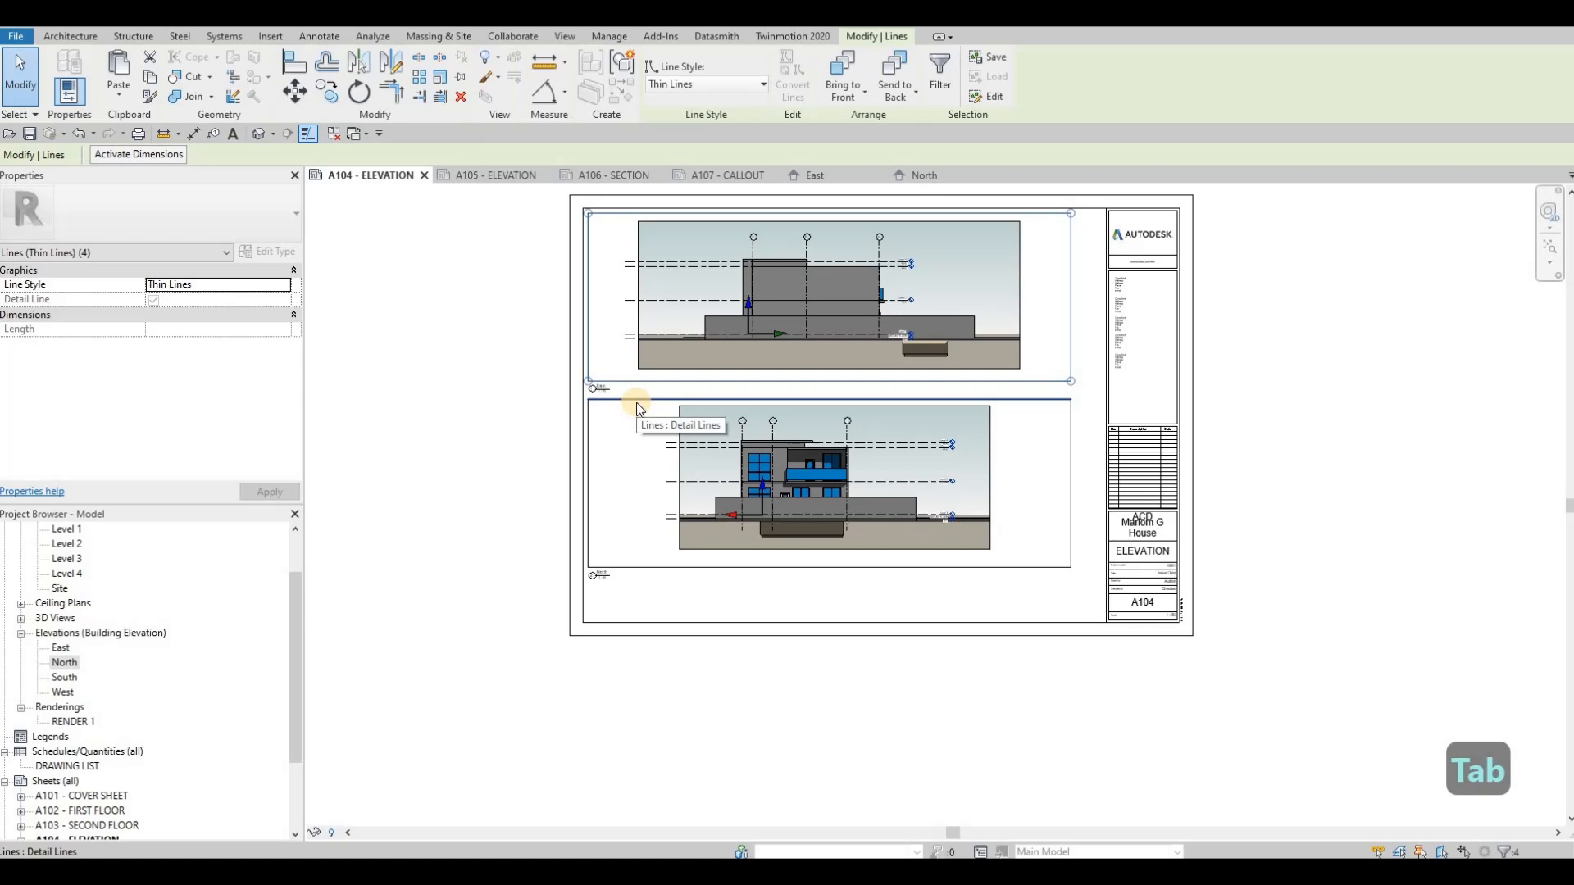
{"action": "key", "text": "Tab"}
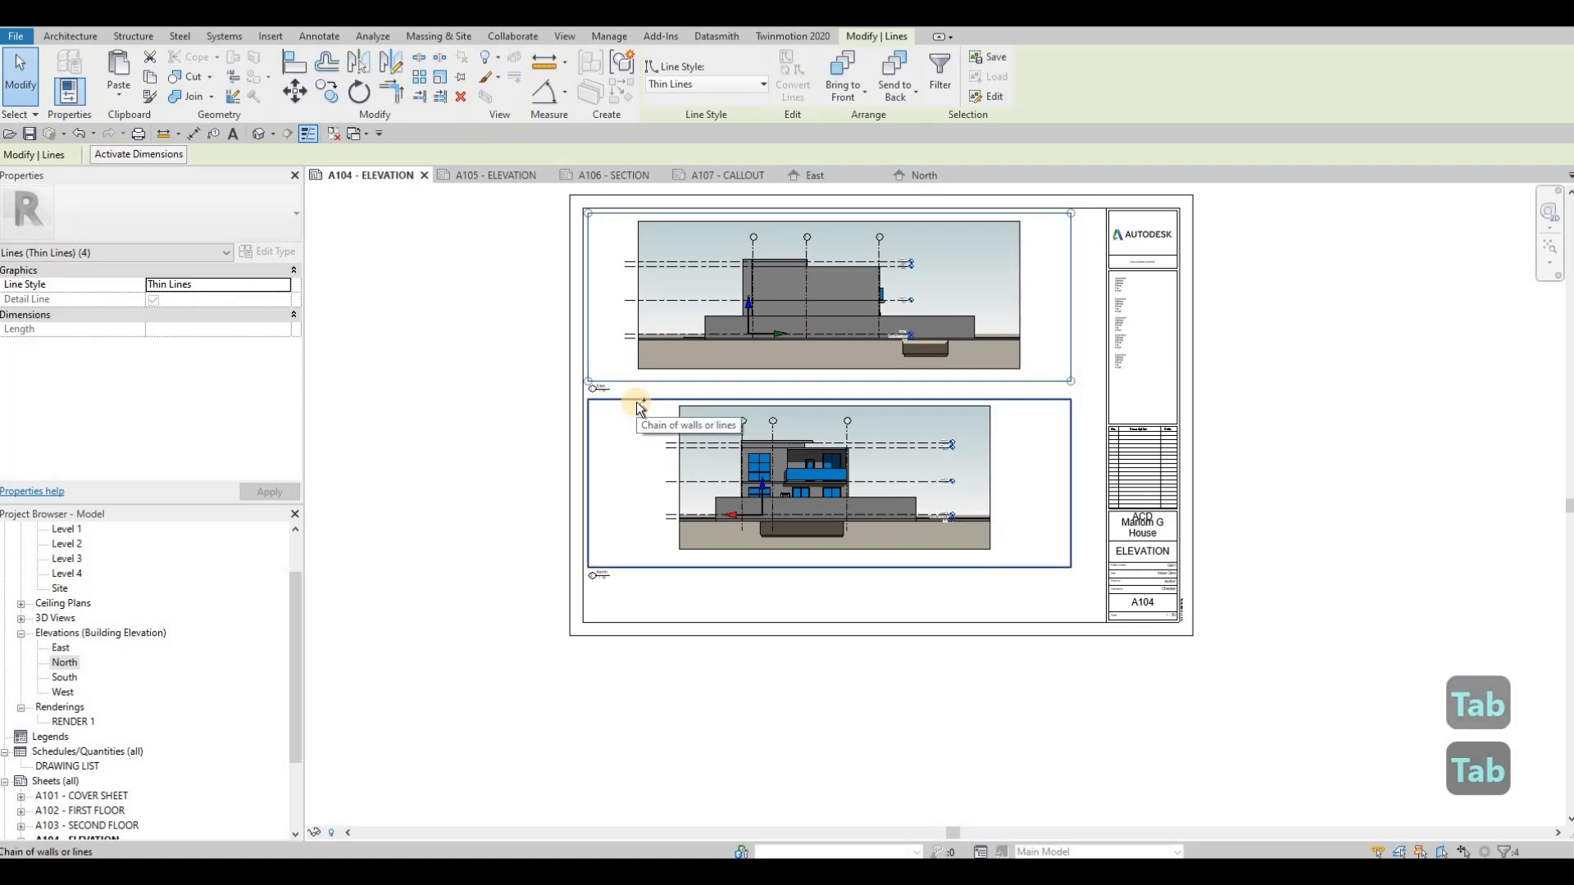
{"action": "left_click", "coordinate": [638, 405], "text": "ctrl"}
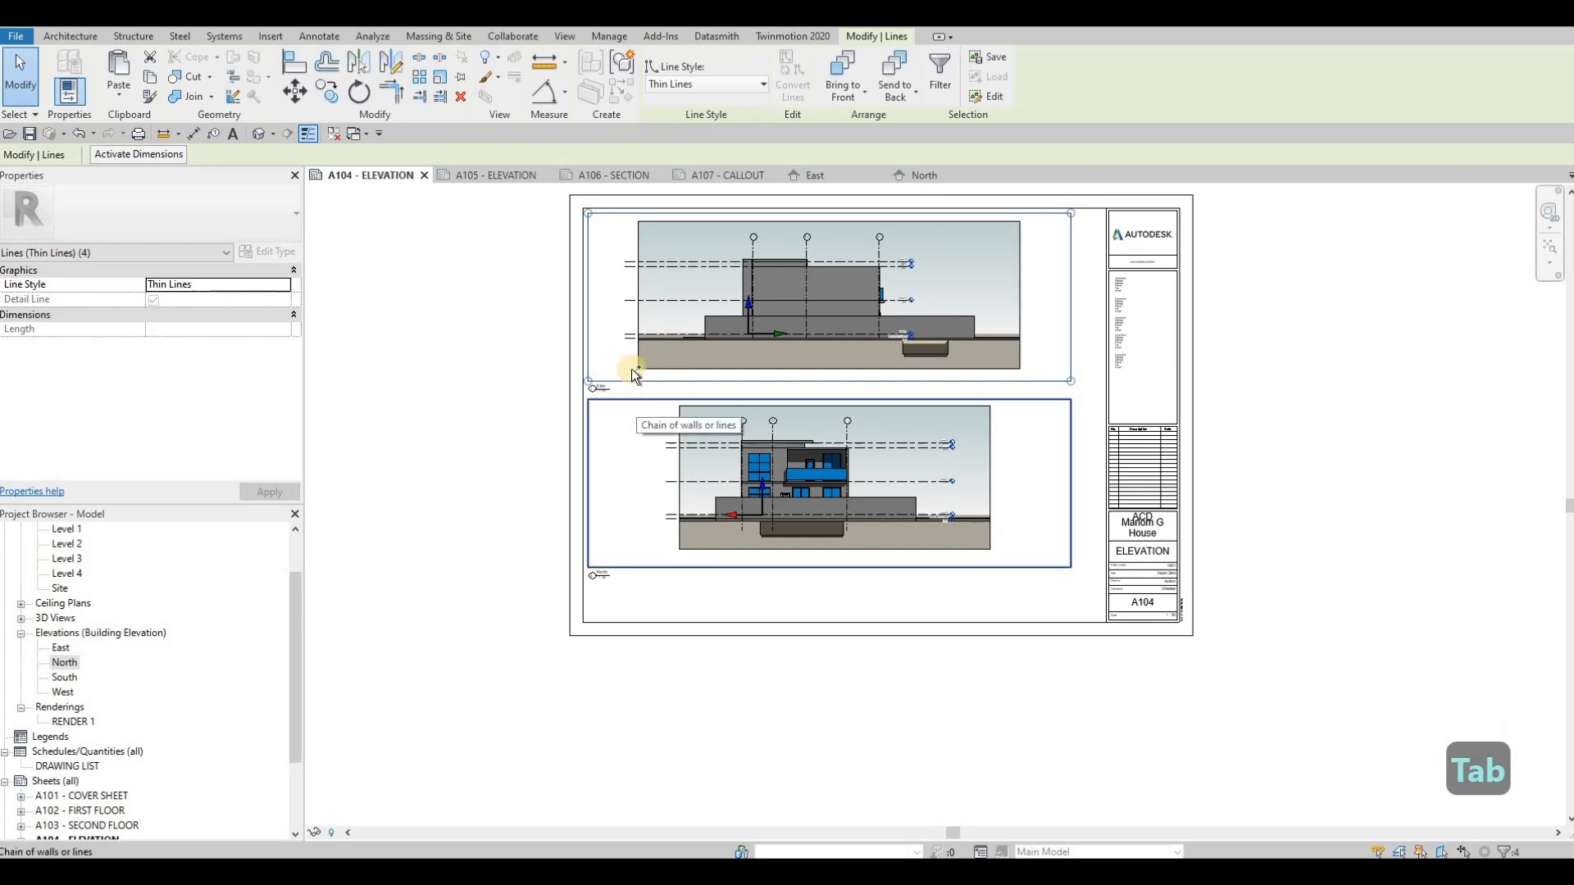
{"action": "left_click", "coordinate": [151, 81]}
{"action": "left_click", "coordinate": [490, 176]}
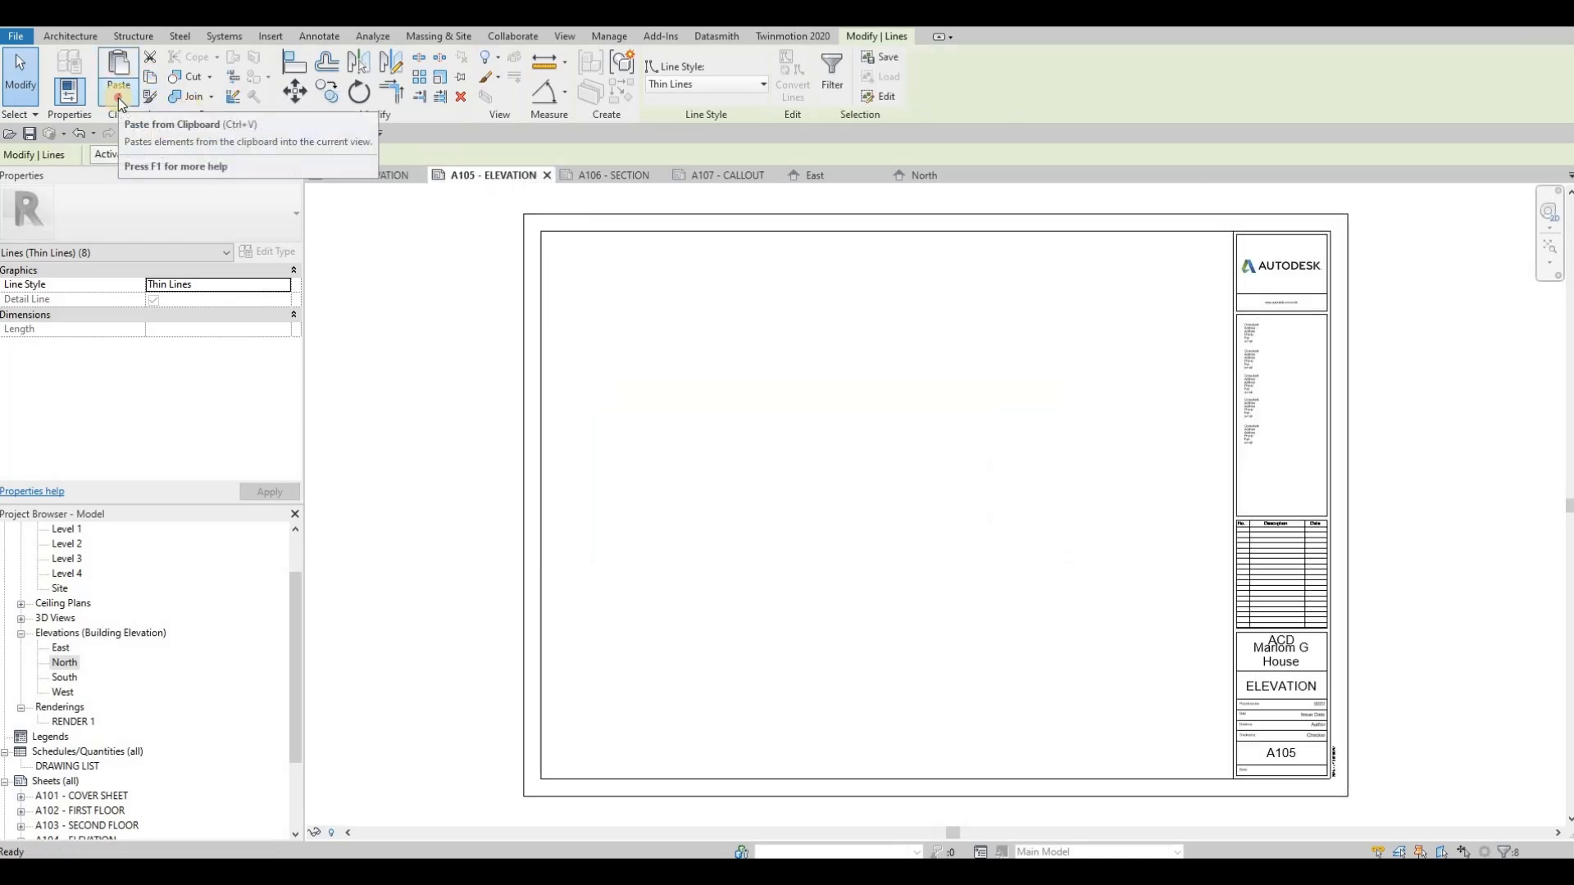
{"action": "left_click", "coordinate": [119, 96]}
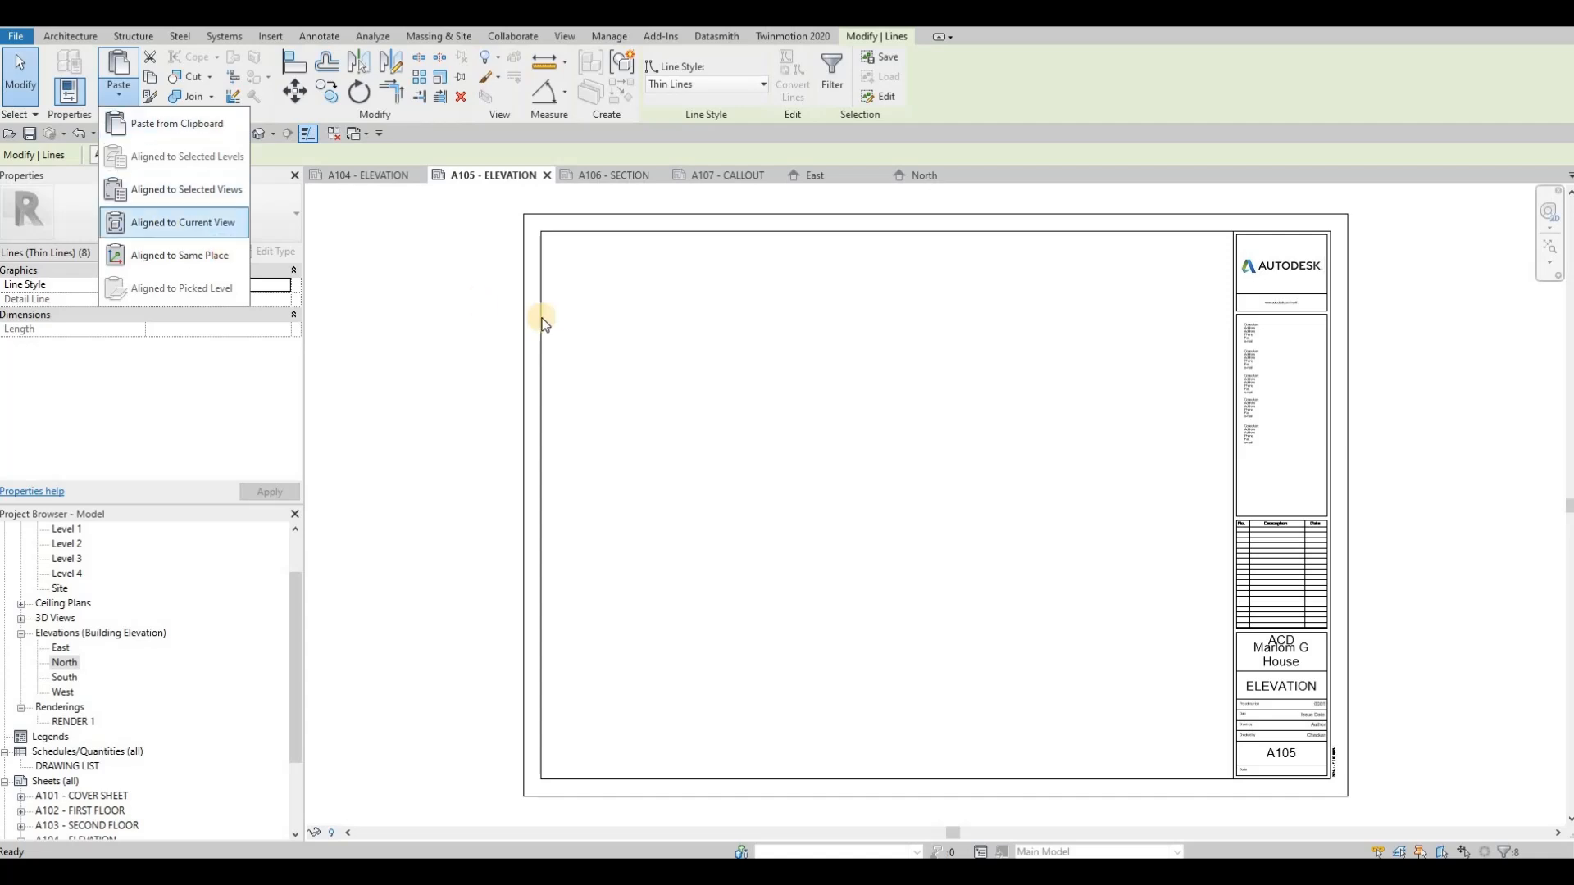
{"action": "left_click", "coordinate": [168, 223]}
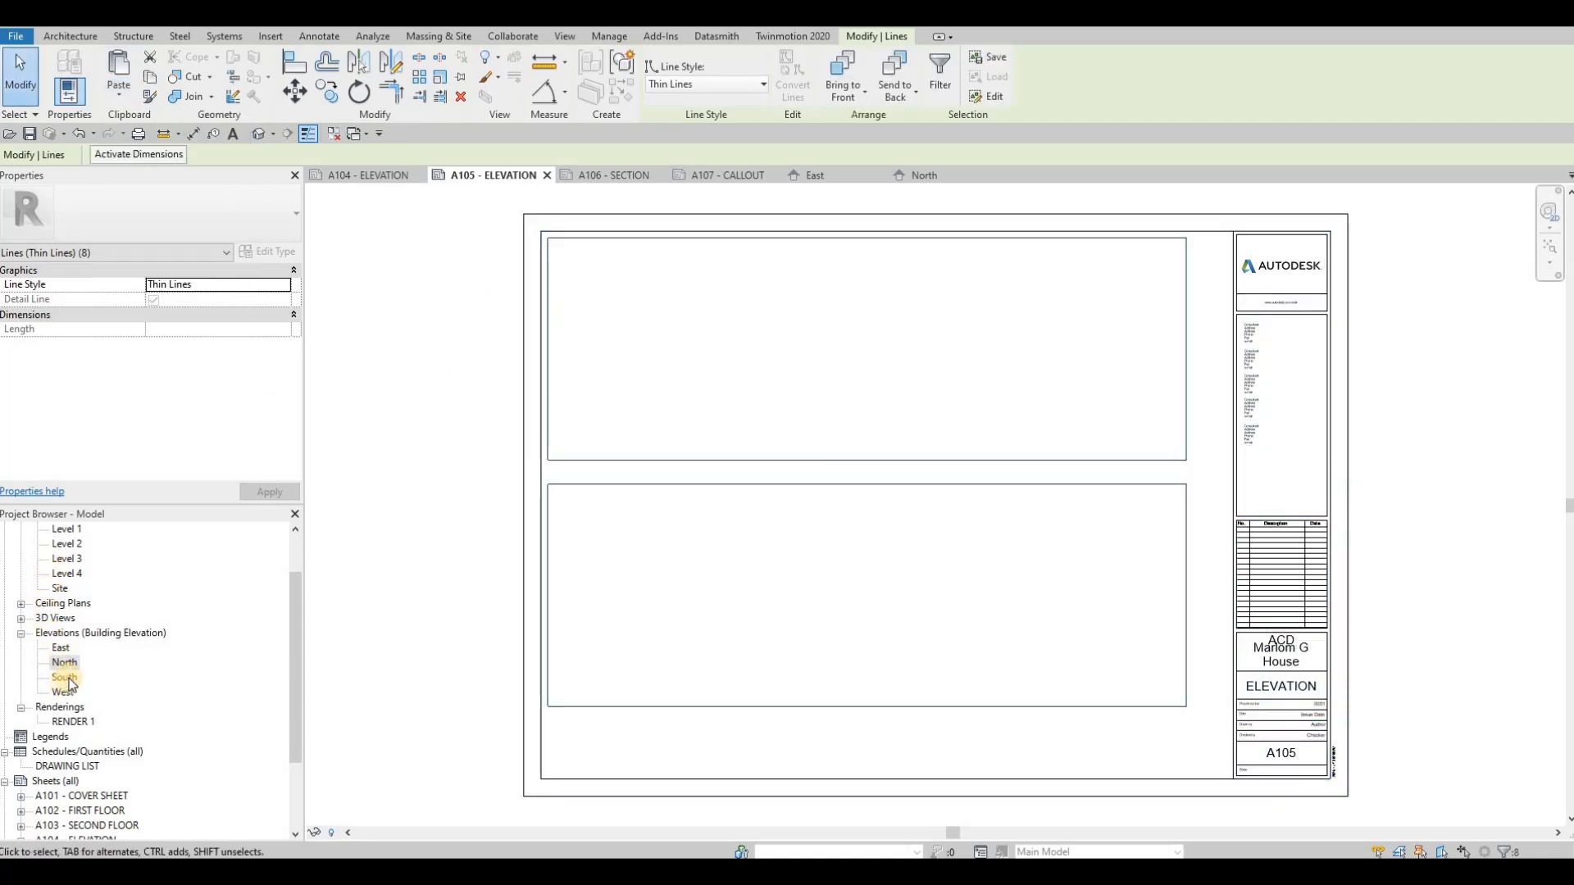
Step: Set the South elevation's scale to 1:50 and its visual style to Consistent Colors, with shadows on
{"action": "double_click", "coordinate": [97, 677]}
{"action": "left_click", "coordinate": [340, 833]}
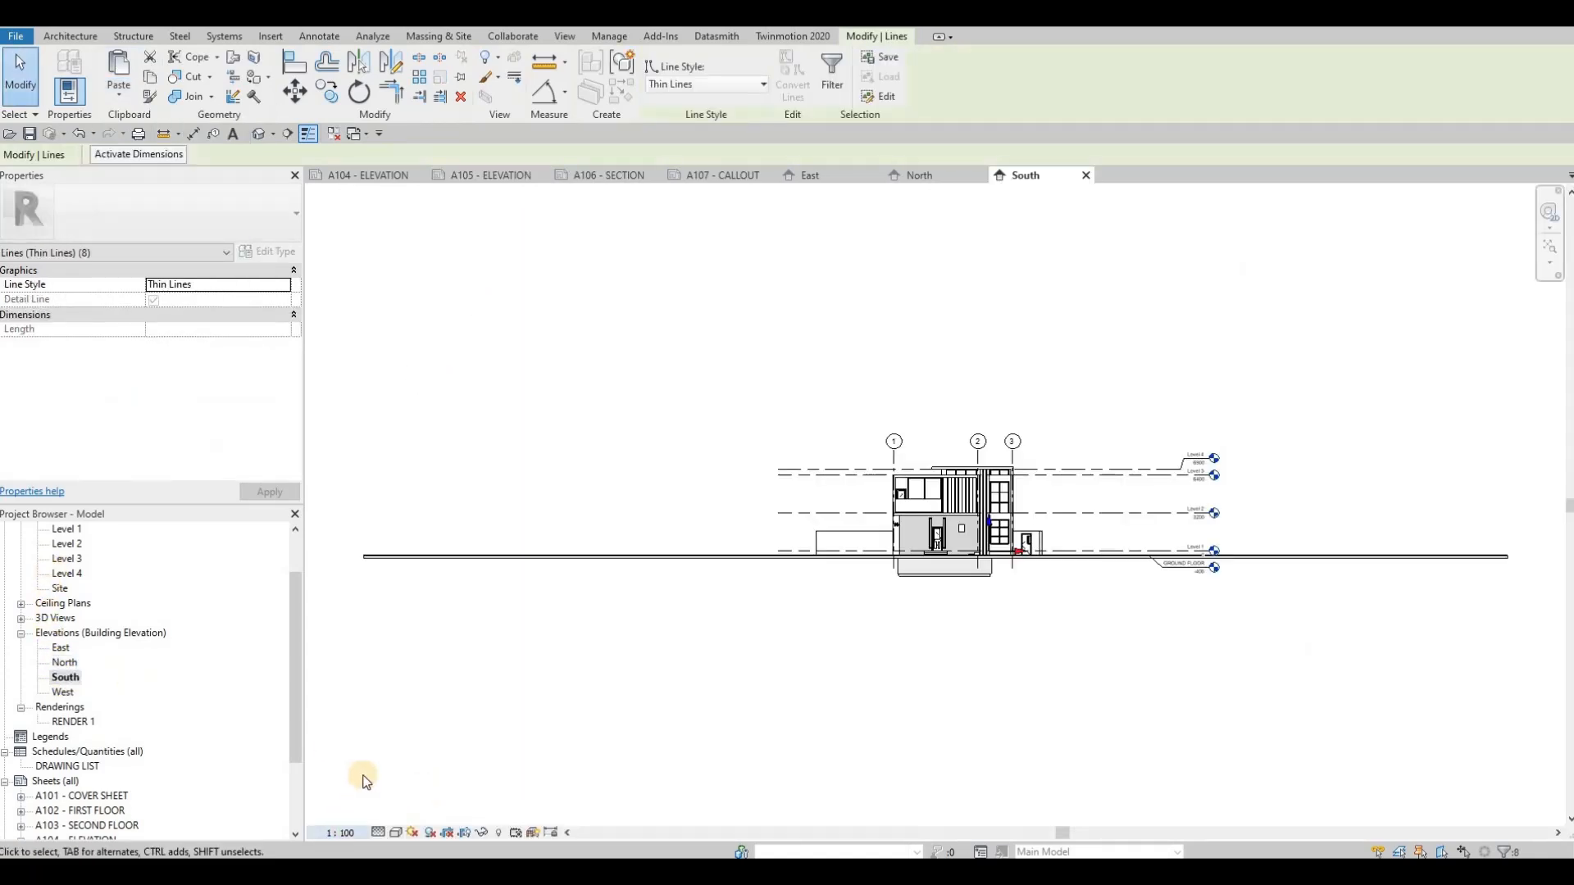
{"action": "left_click", "coordinate": [352, 705]}
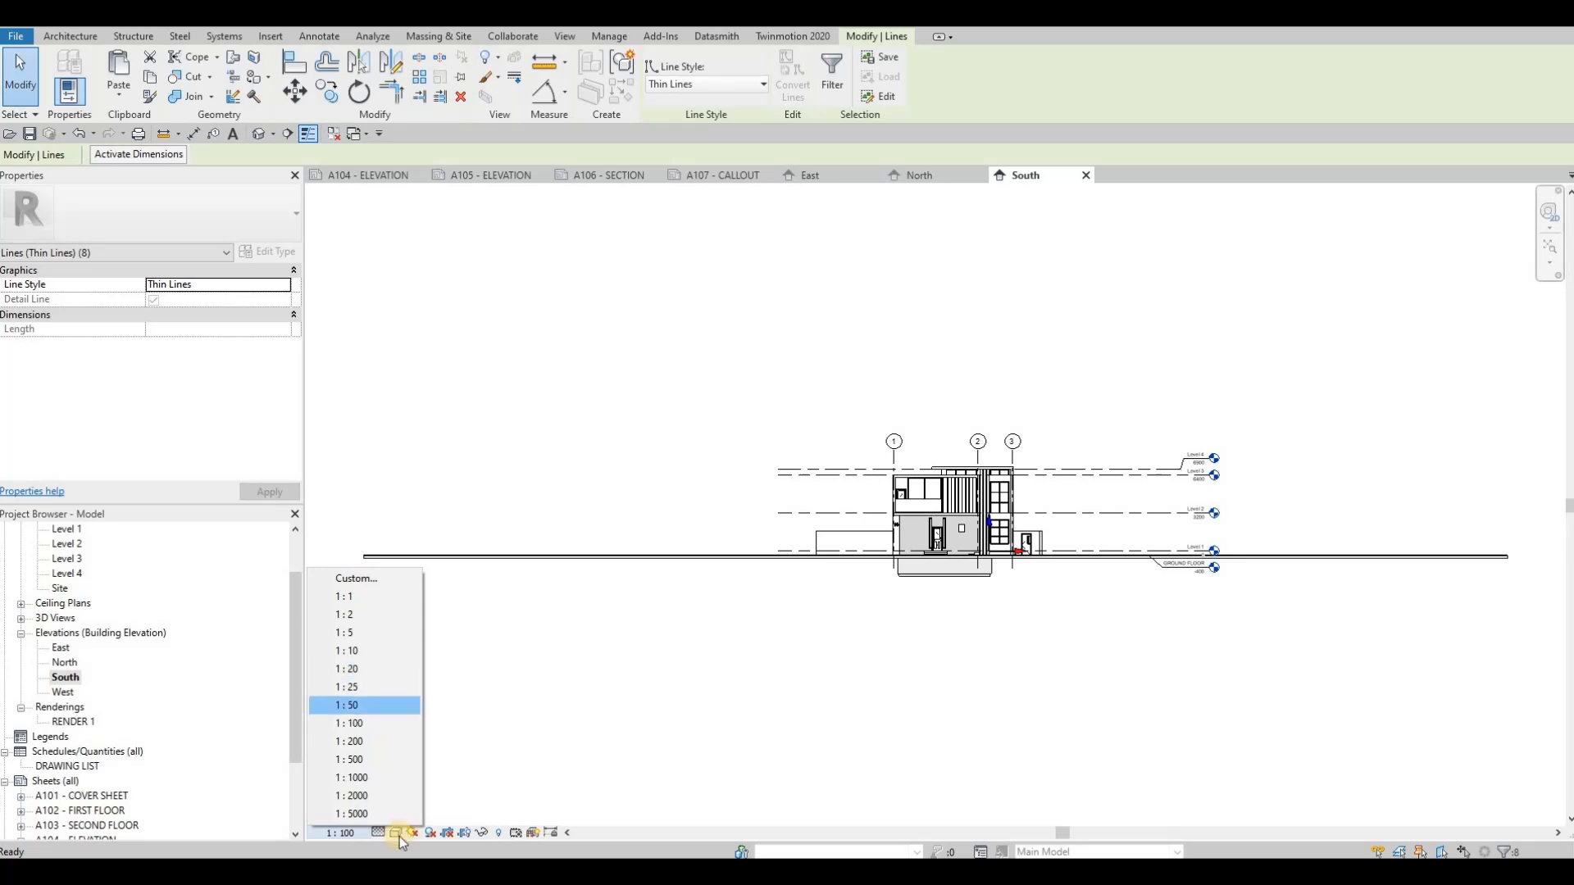
{"action": "left_click", "coordinate": [396, 833]}
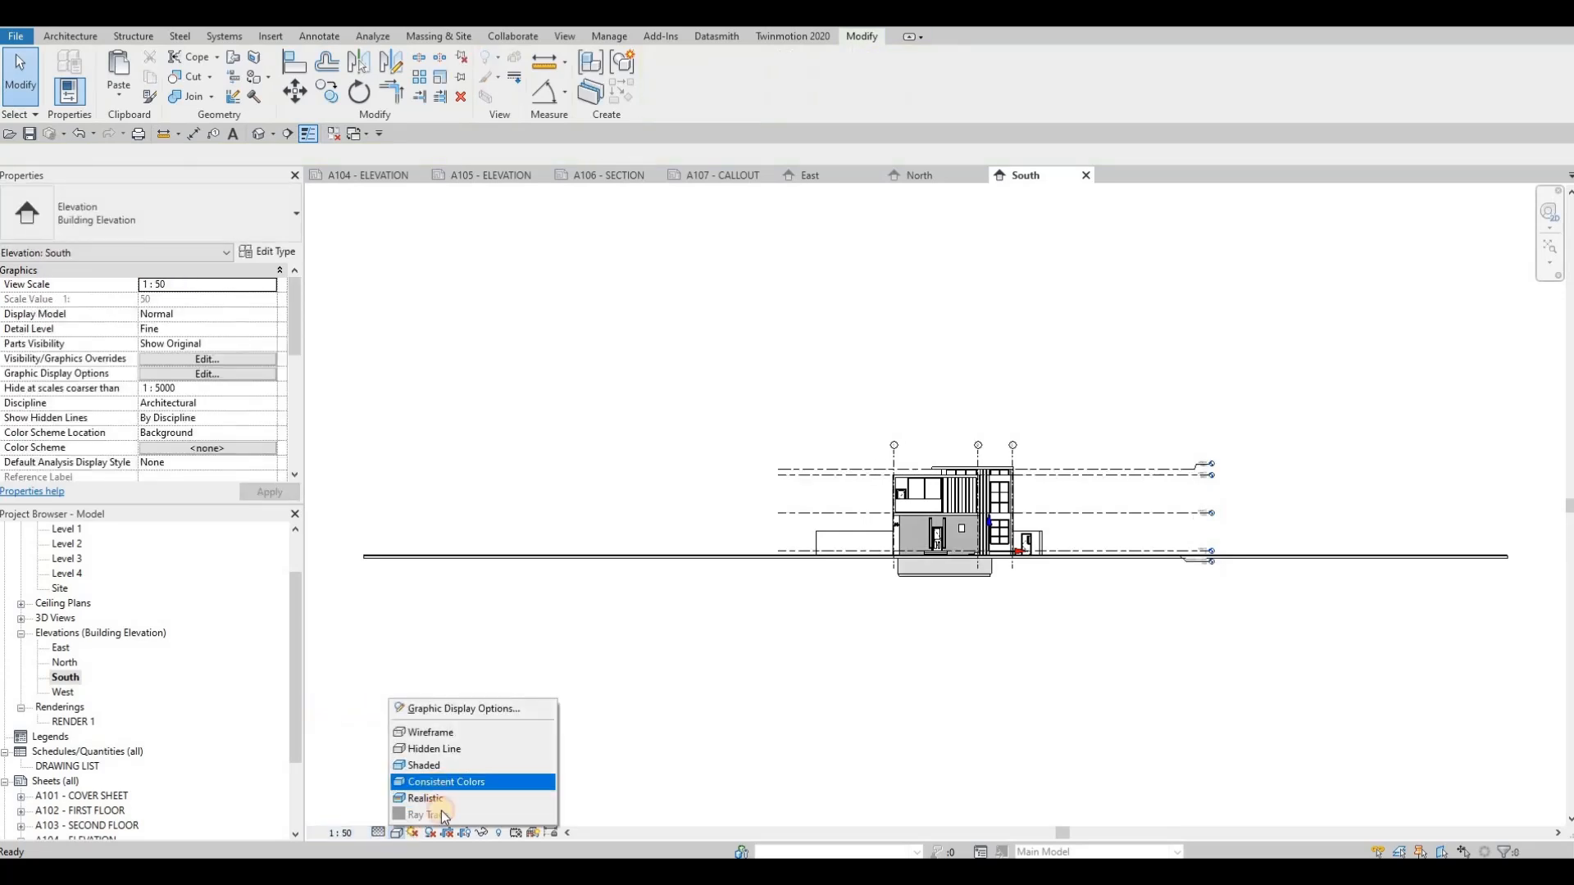
{"action": "key", "text": "Return"}
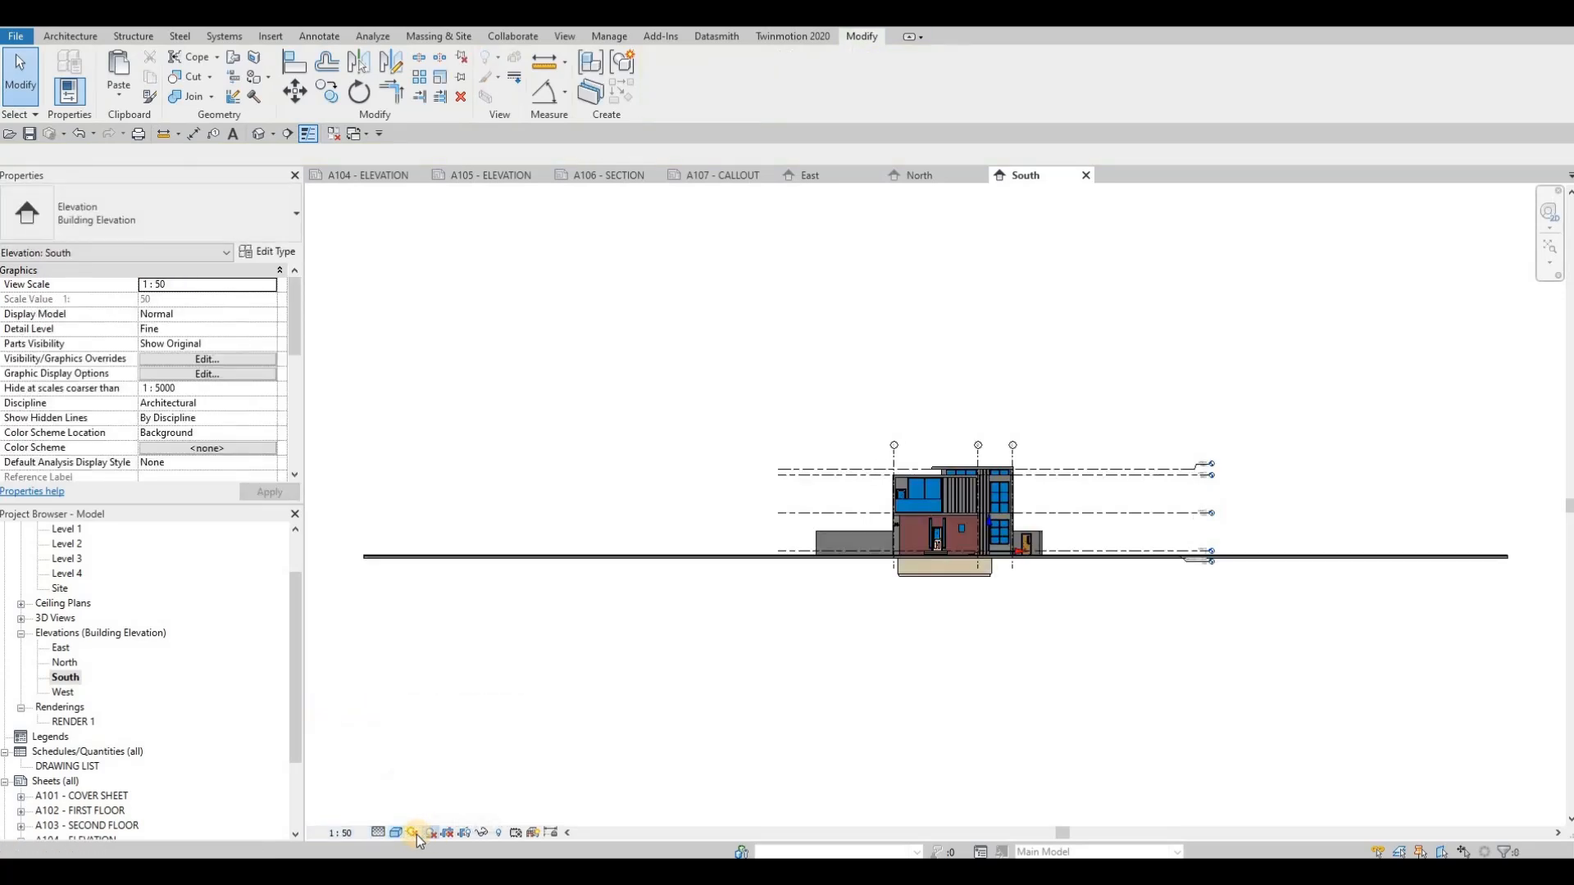
Step: Give the South elevation a Gradient background in the Graphic Display Options
{"action": "left_click", "coordinate": [396, 833]}
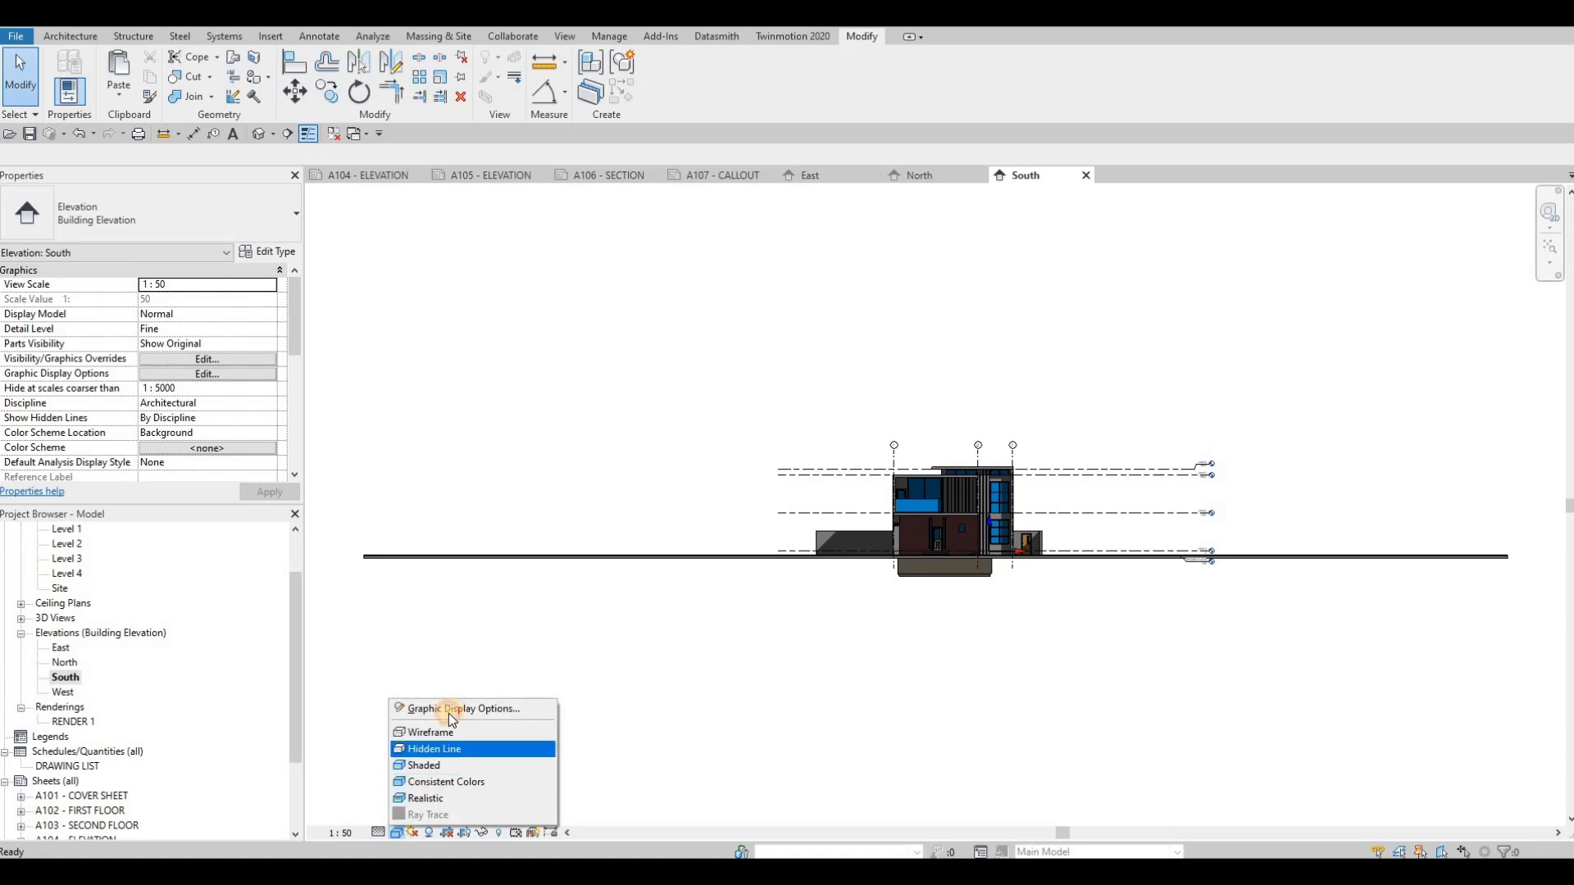
{"action": "key", "text": "Return"}
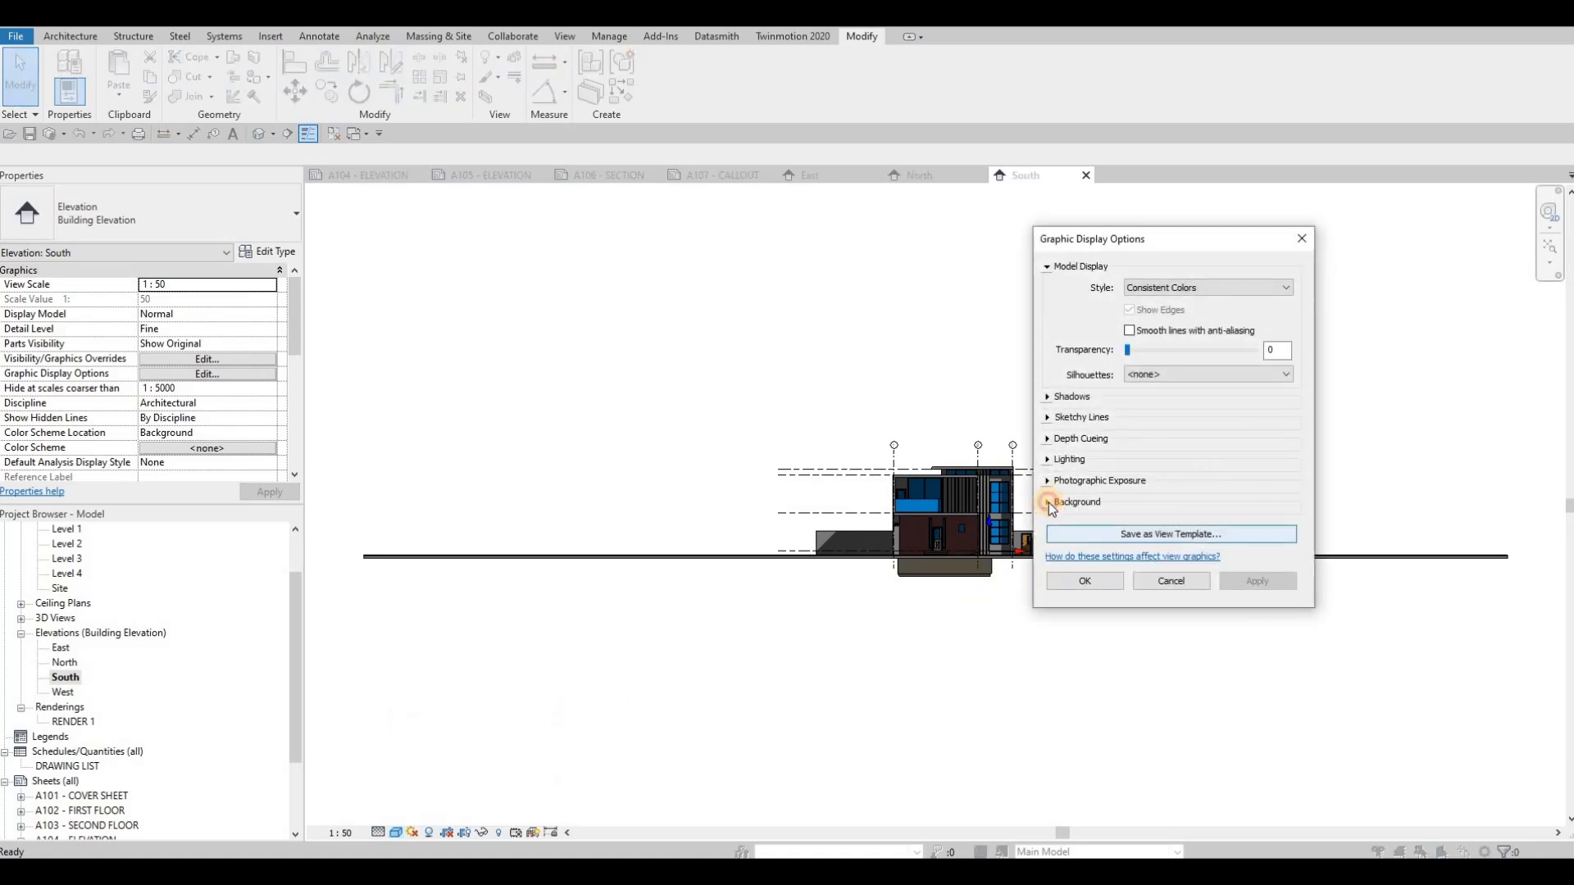
{"action": "left_click", "coordinate": [1049, 502]}
{"action": "left_click", "coordinate": [1150, 527]}
{"action": "left_click", "coordinate": [1154, 566]}
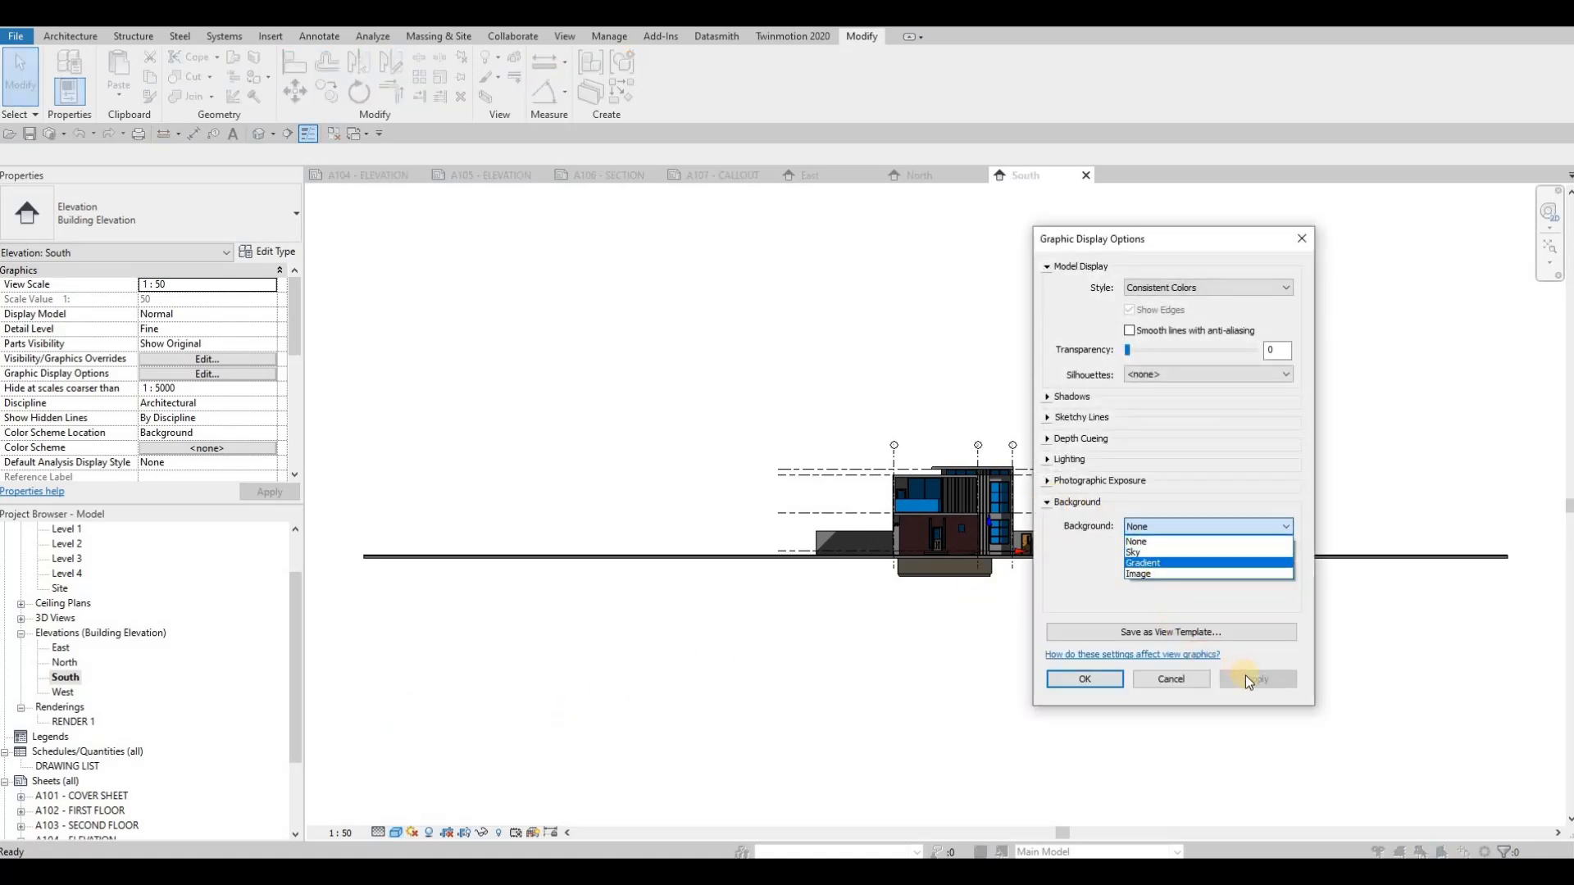
{"action": "left_click", "coordinate": [1104, 674]}
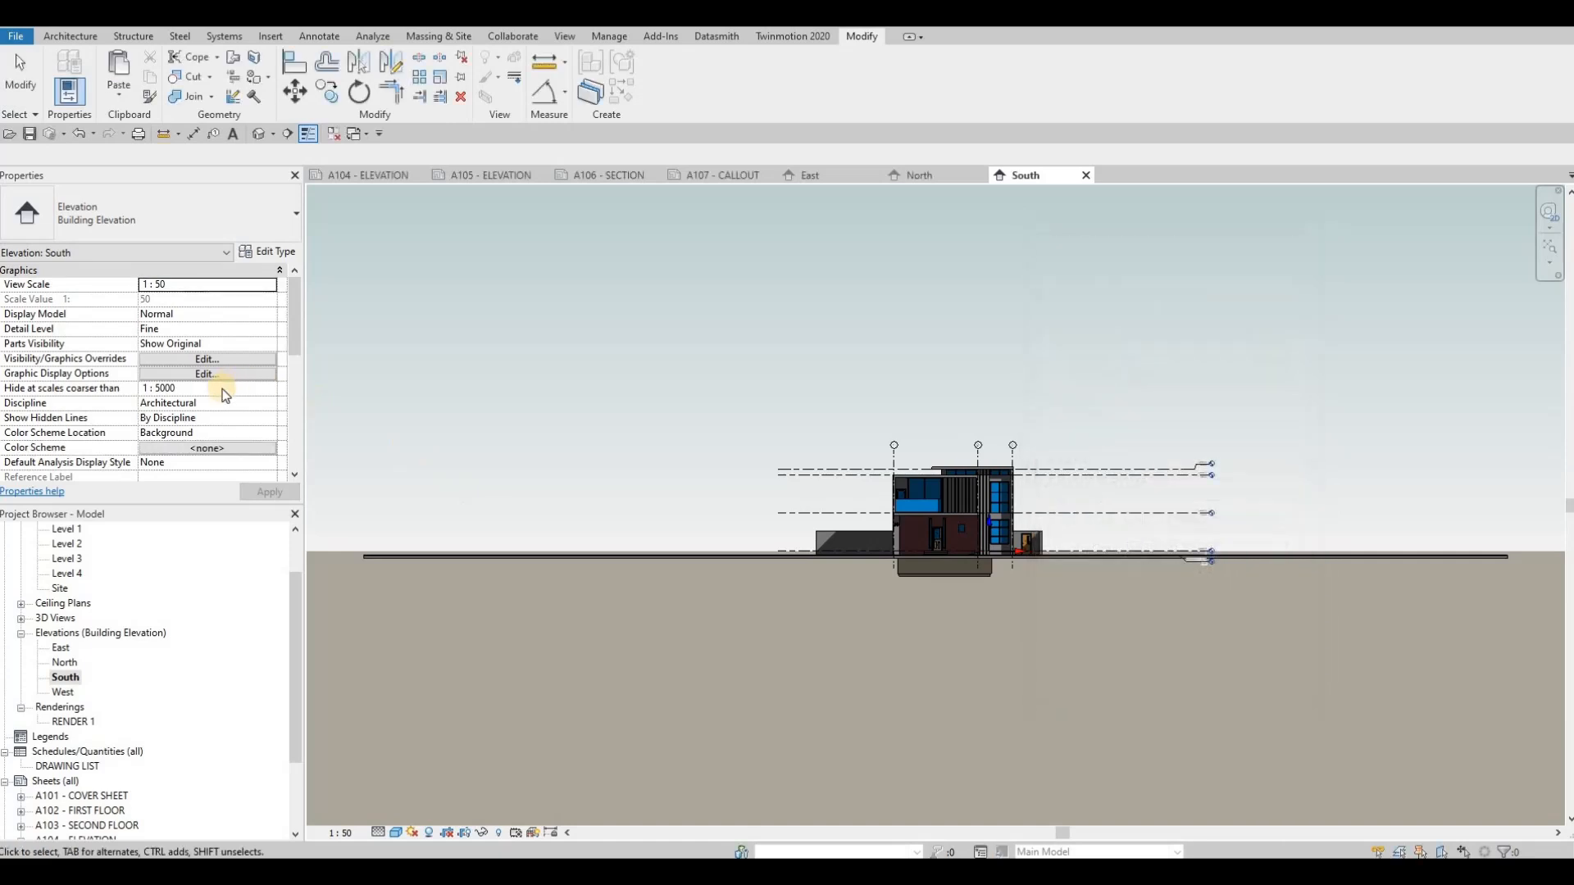
Step: Enable Crop View, Crop Region Visible and Annotation Crop for the South elevation
{"action": "scroll", "coordinate": [173, 364], "scroll_direction": "down", "scroll_amount": 6}
{"action": "scroll", "coordinate": [172, 361], "scroll_direction": "up", "scroll_amount": 3}
{"action": "left_click", "coordinate": [148, 361]}
{"action": "left_click", "coordinate": [148, 374]}
{"action": "left_click", "coordinate": [145, 388]}
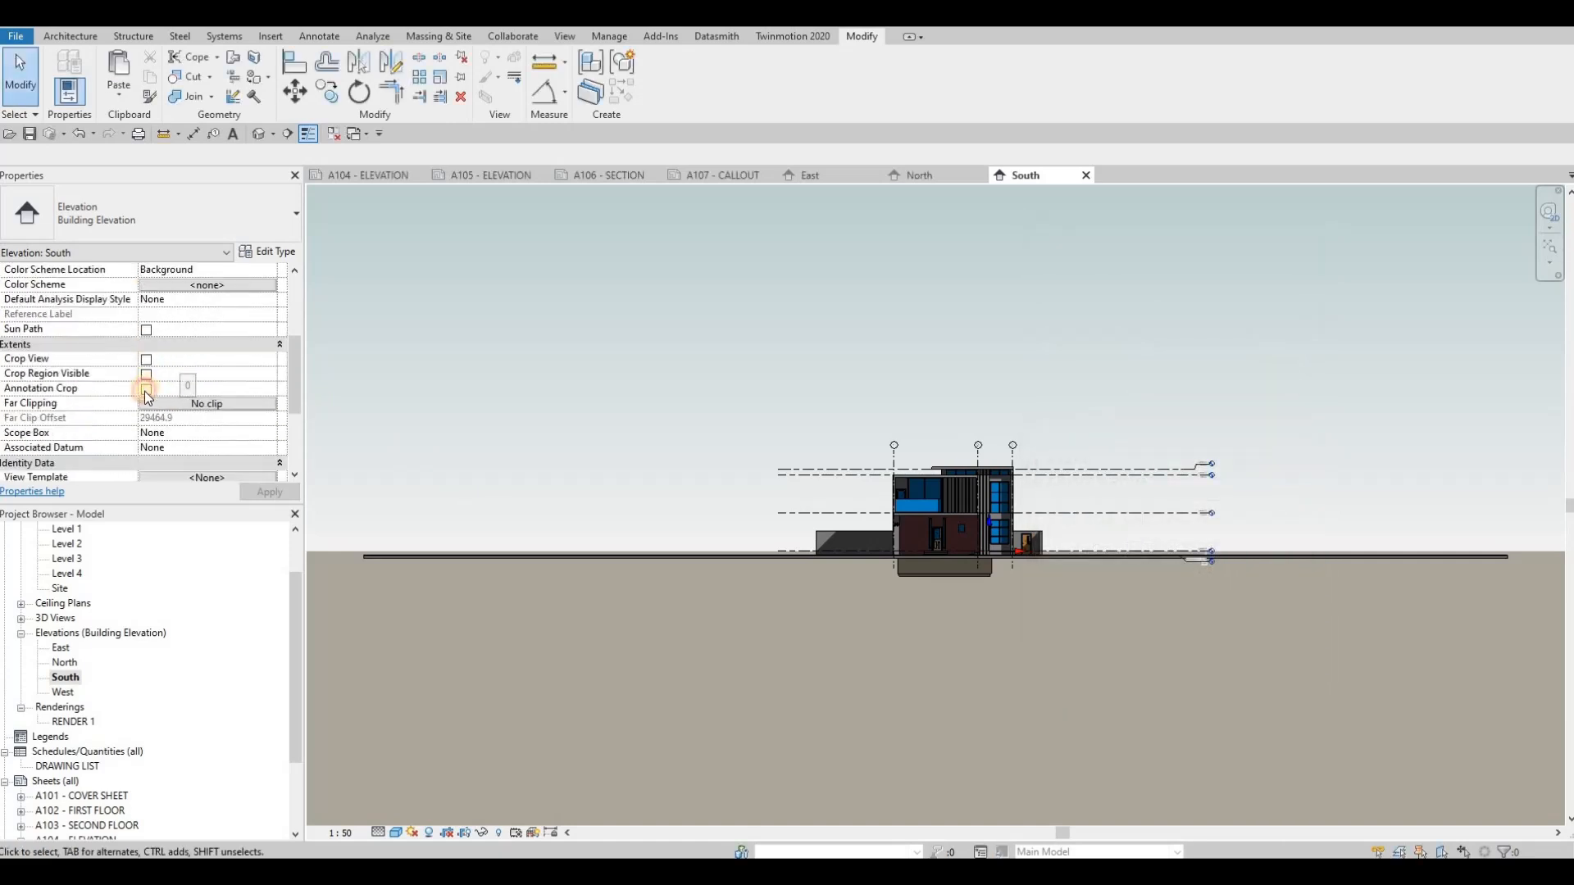
{"action": "left_click", "coordinate": [268, 491]}
Step: Narrow the South elevation's crop region from both sides so it closely surrounds the building
{"action": "scroll", "coordinate": [575, 484], "scroll_direction": "down", "scroll_amount": 3}
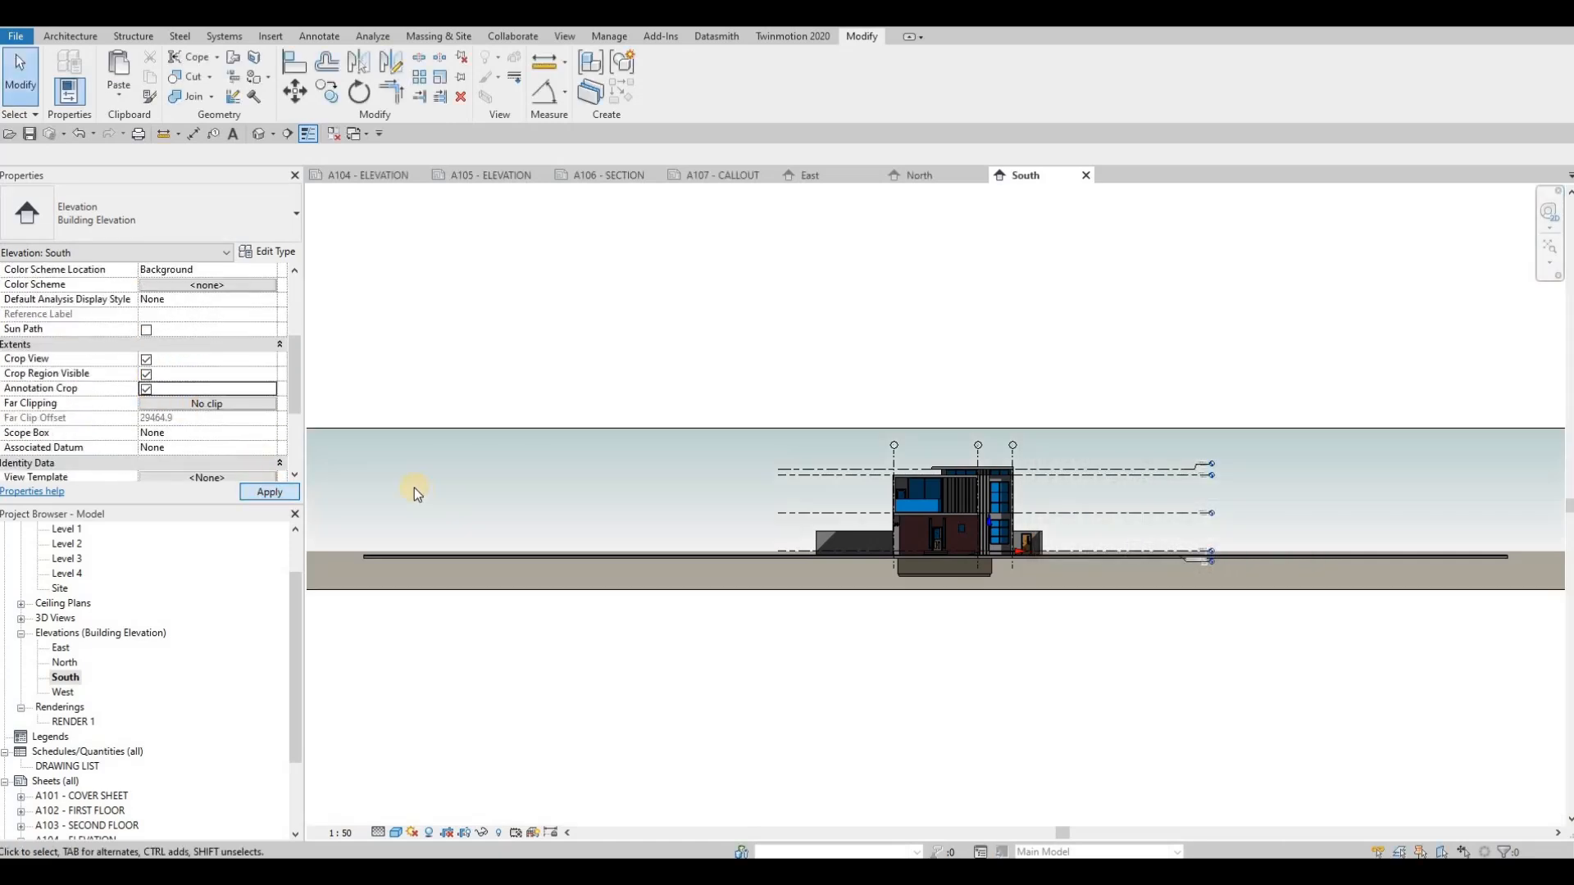
{"action": "left_click", "coordinate": [411, 486]}
{"action": "left_click_drag", "start_coordinate": [412, 499], "coordinate": [682, 500]}
{"action": "left_click_drag", "start_coordinate": [1099, 500], "coordinate": [905, 499]}
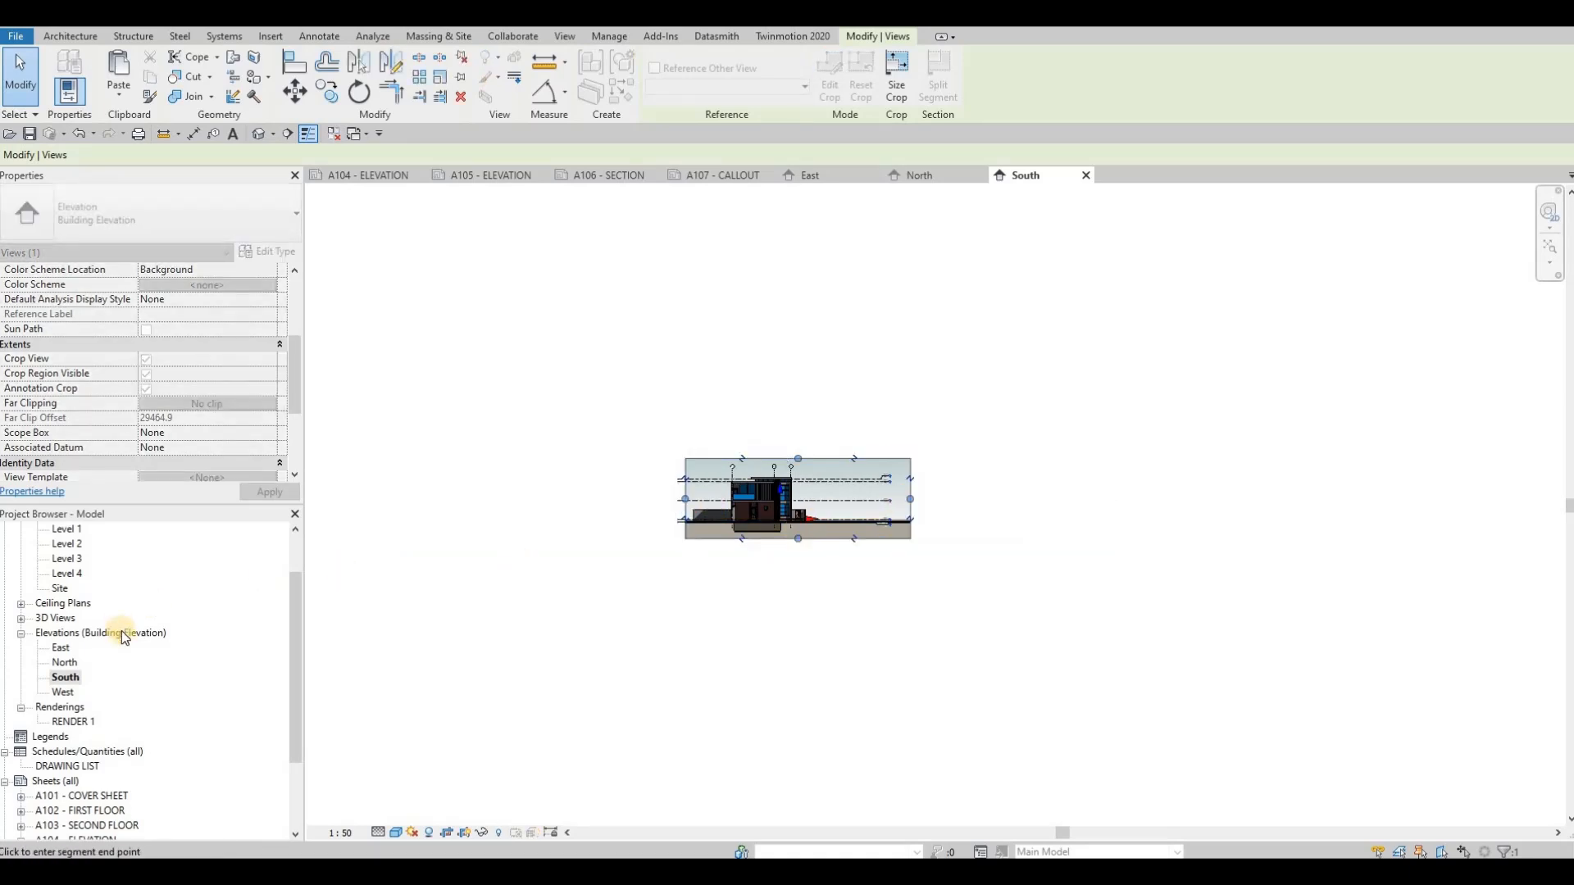
Step: Set the West elevation to 1:50 scale, Fine detail level and Consistent Colors visual style, with shadows on
{"action": "double_click", "coordinate": [66, 692]}
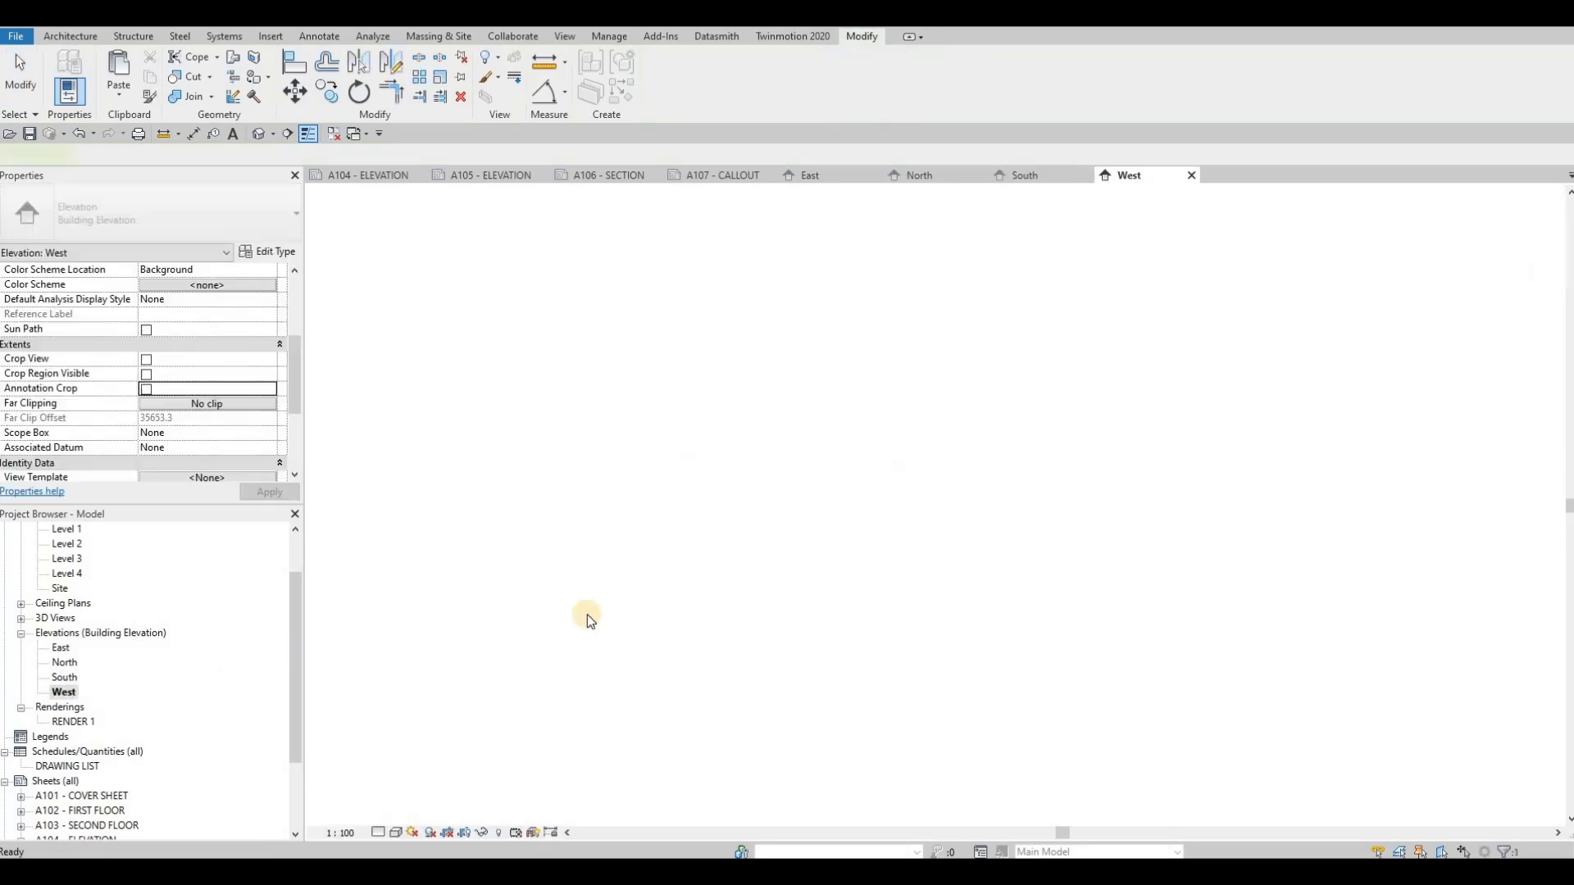
{"action": "left_click", "coordinate": [359, 832]}
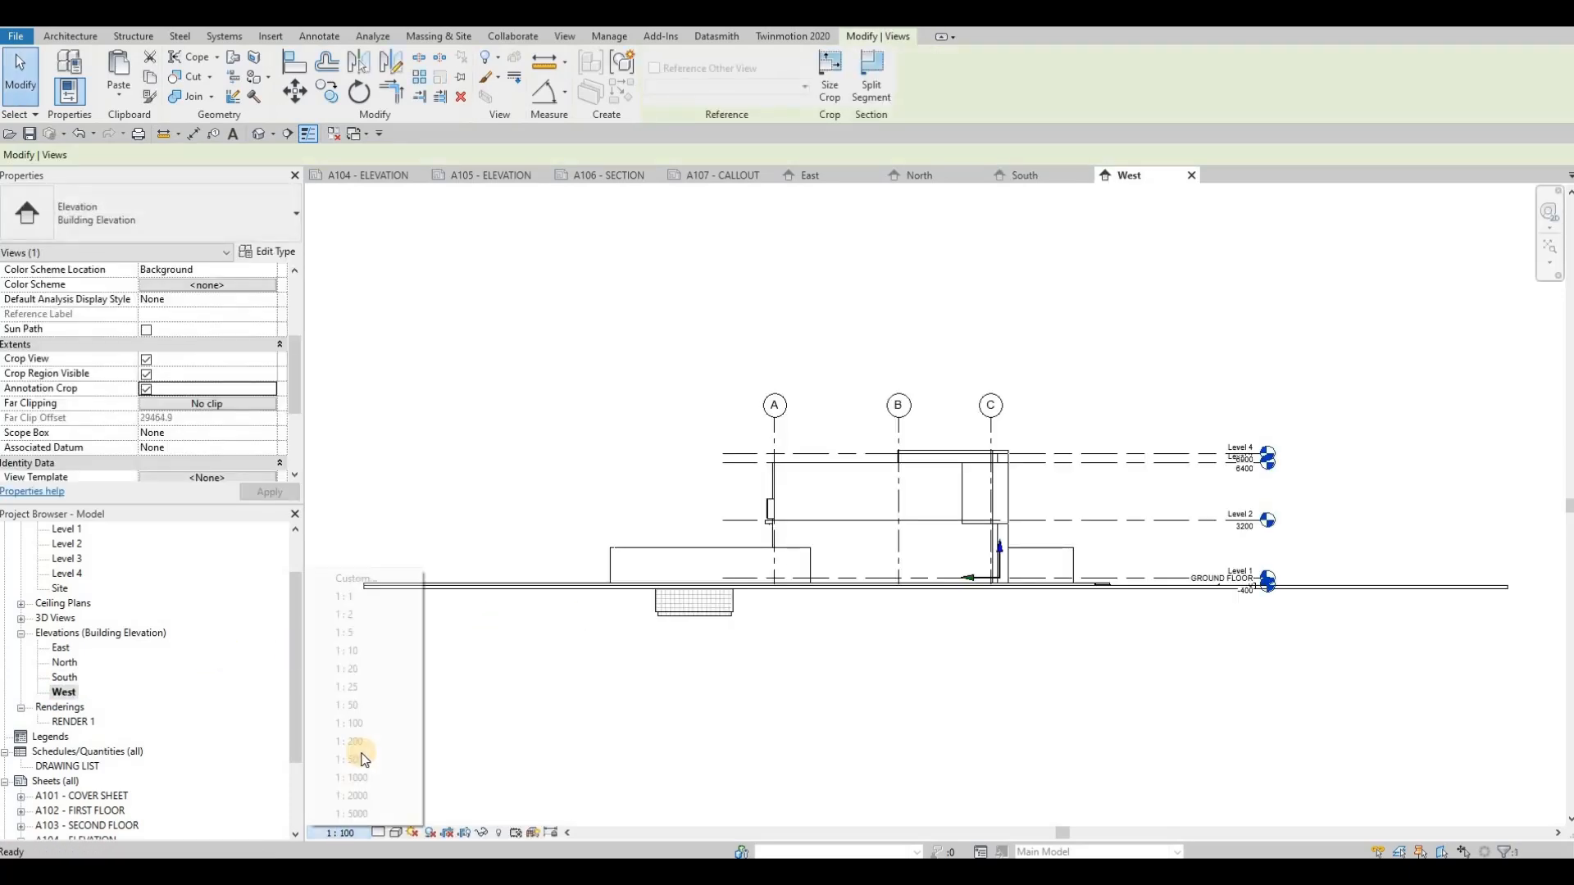
{"action": "left_click", "coordinate": [377, 834]}
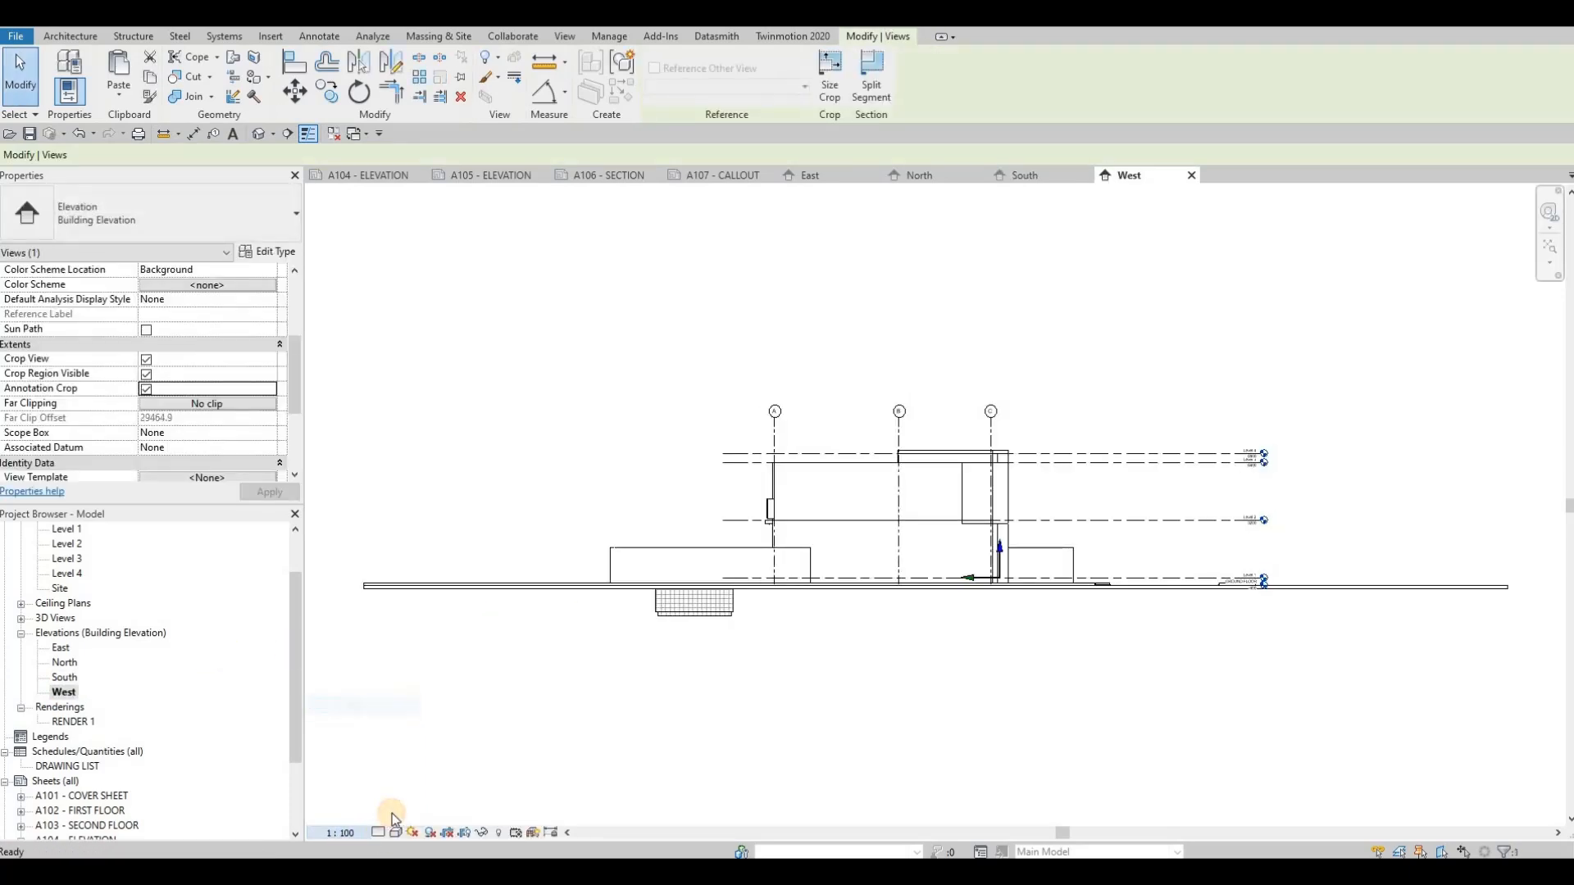
{"action": "left_click", "coordinate": [392, 814]}
{"action": "left_click", "coordinate": [396, 833]}
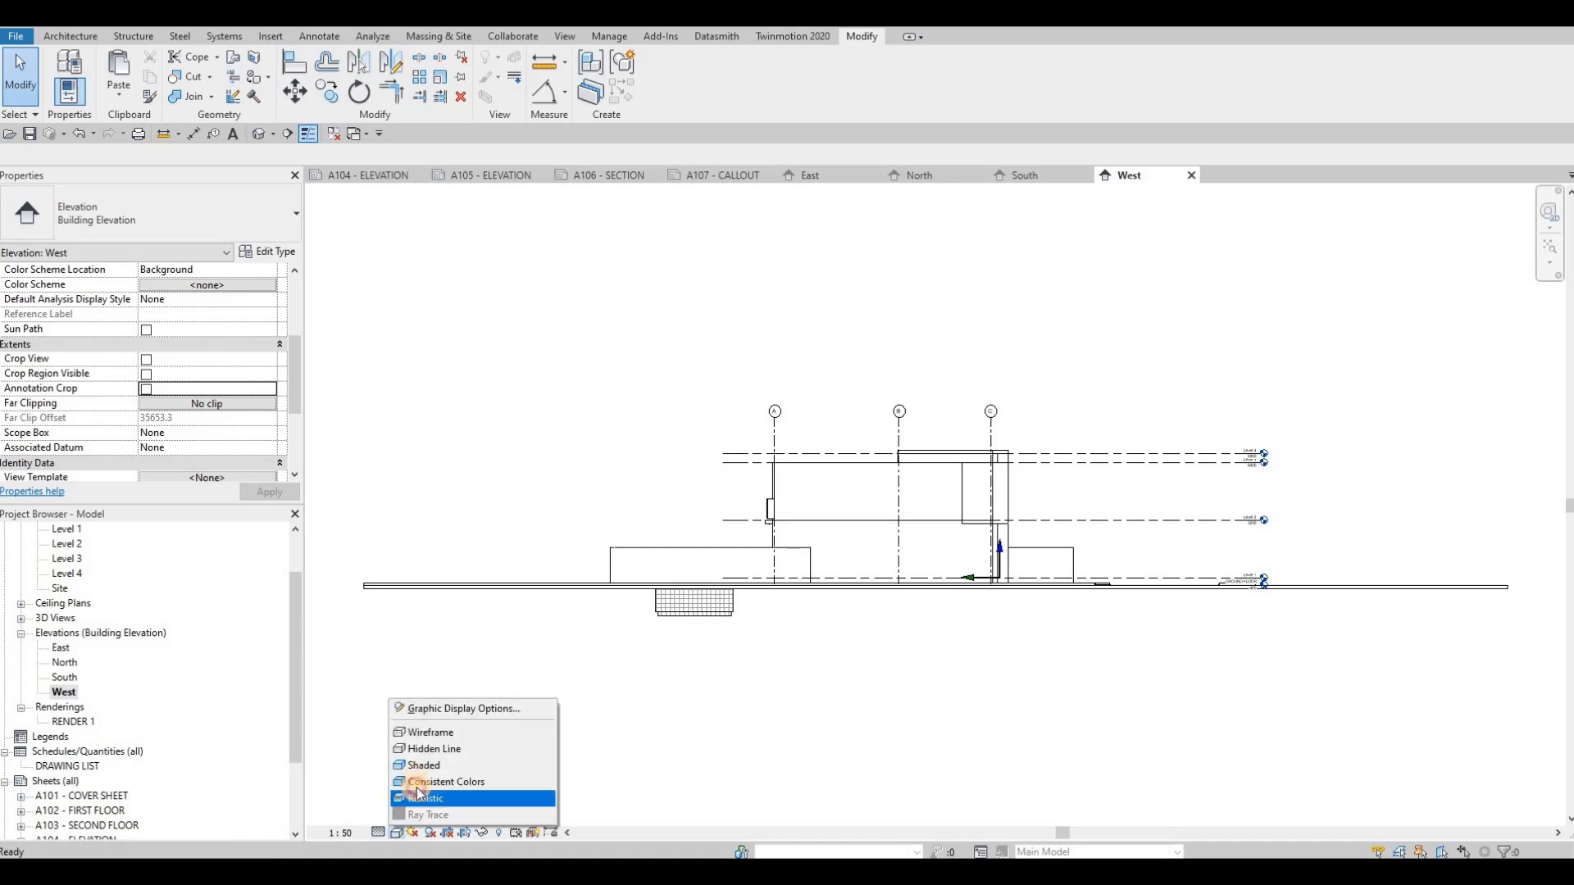
{"action": "left_click", "coordinate": [430, 780]}
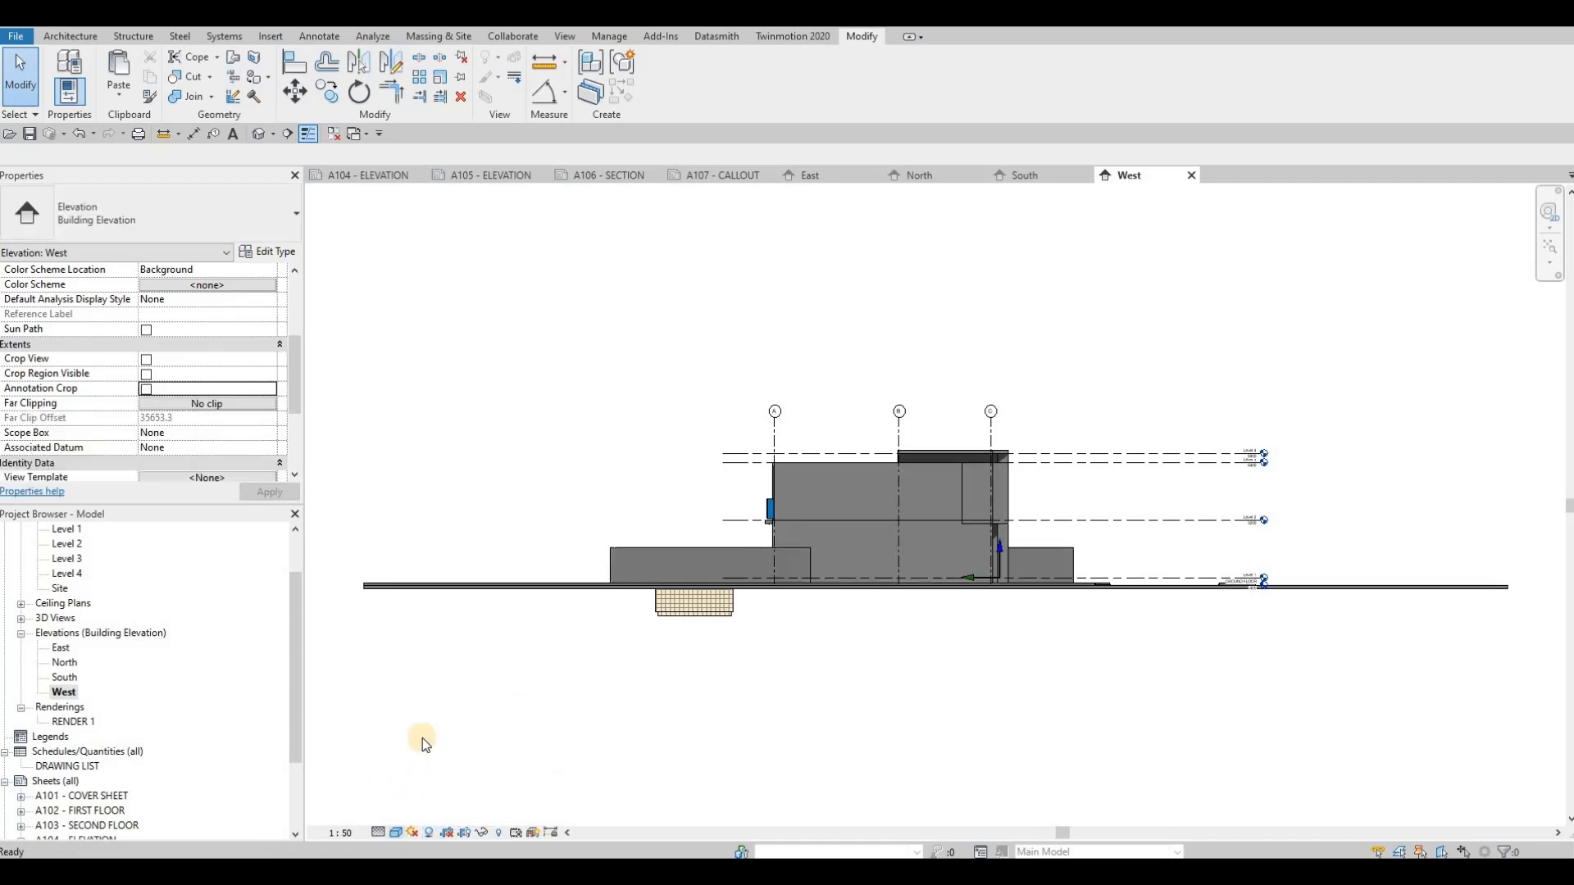
Step: Give the West elevation a Gradient background in the Graphic Display Options
{"action": "left_click", "coordinate": [396, 833]}
{"action": "left_click", "coordinate": [460, 708]}
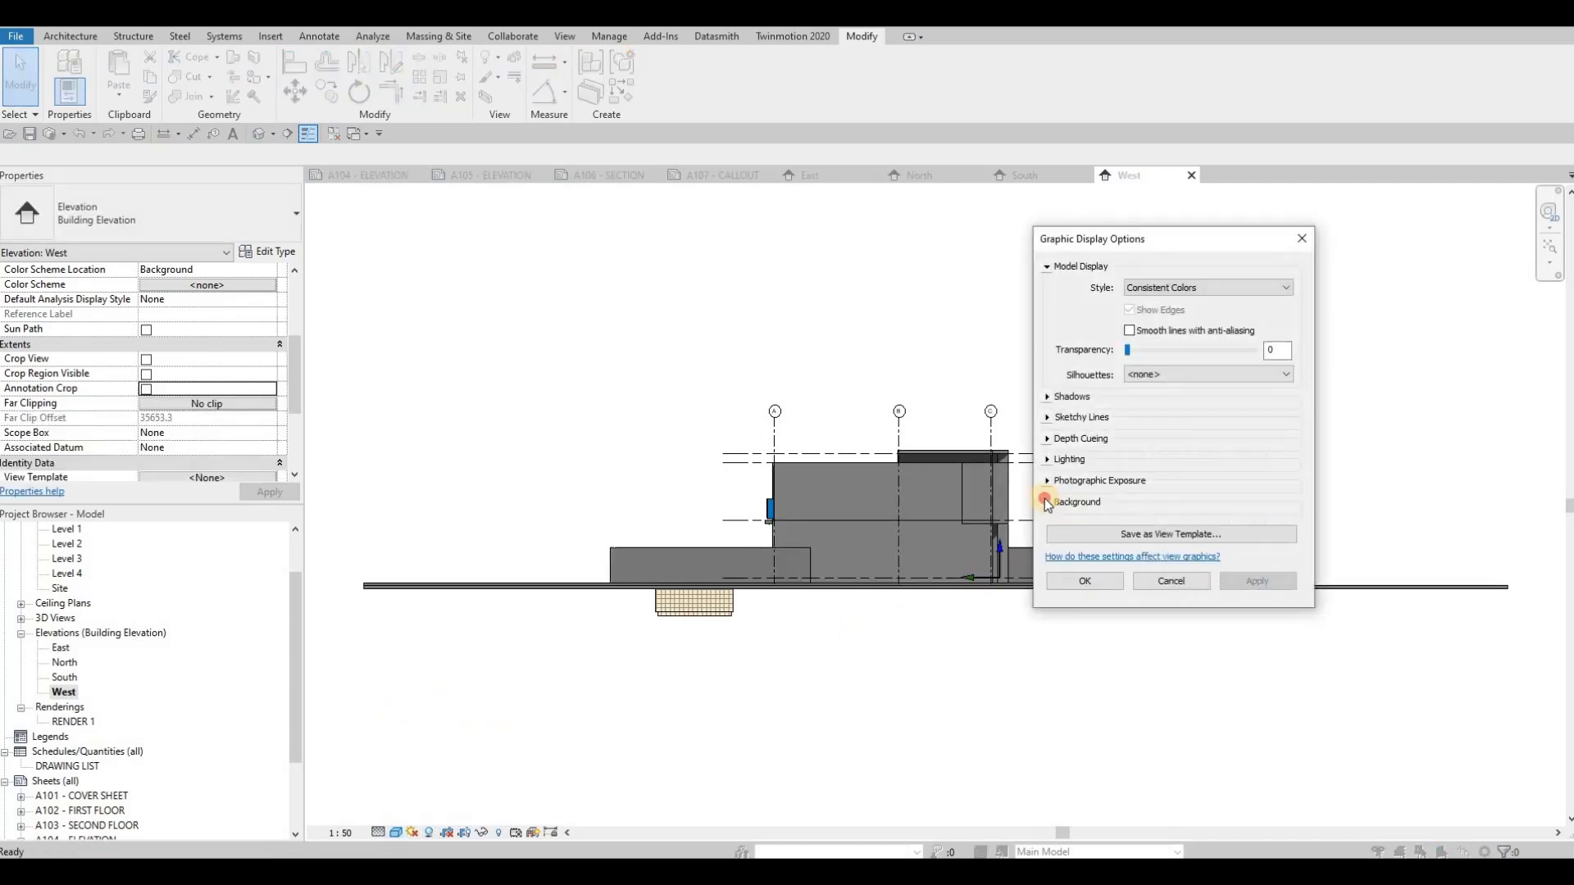
{"action": "left_click", "coordinate": [1077, 502]}
{"action": "left_click", "coordinate": [1205, 525]}
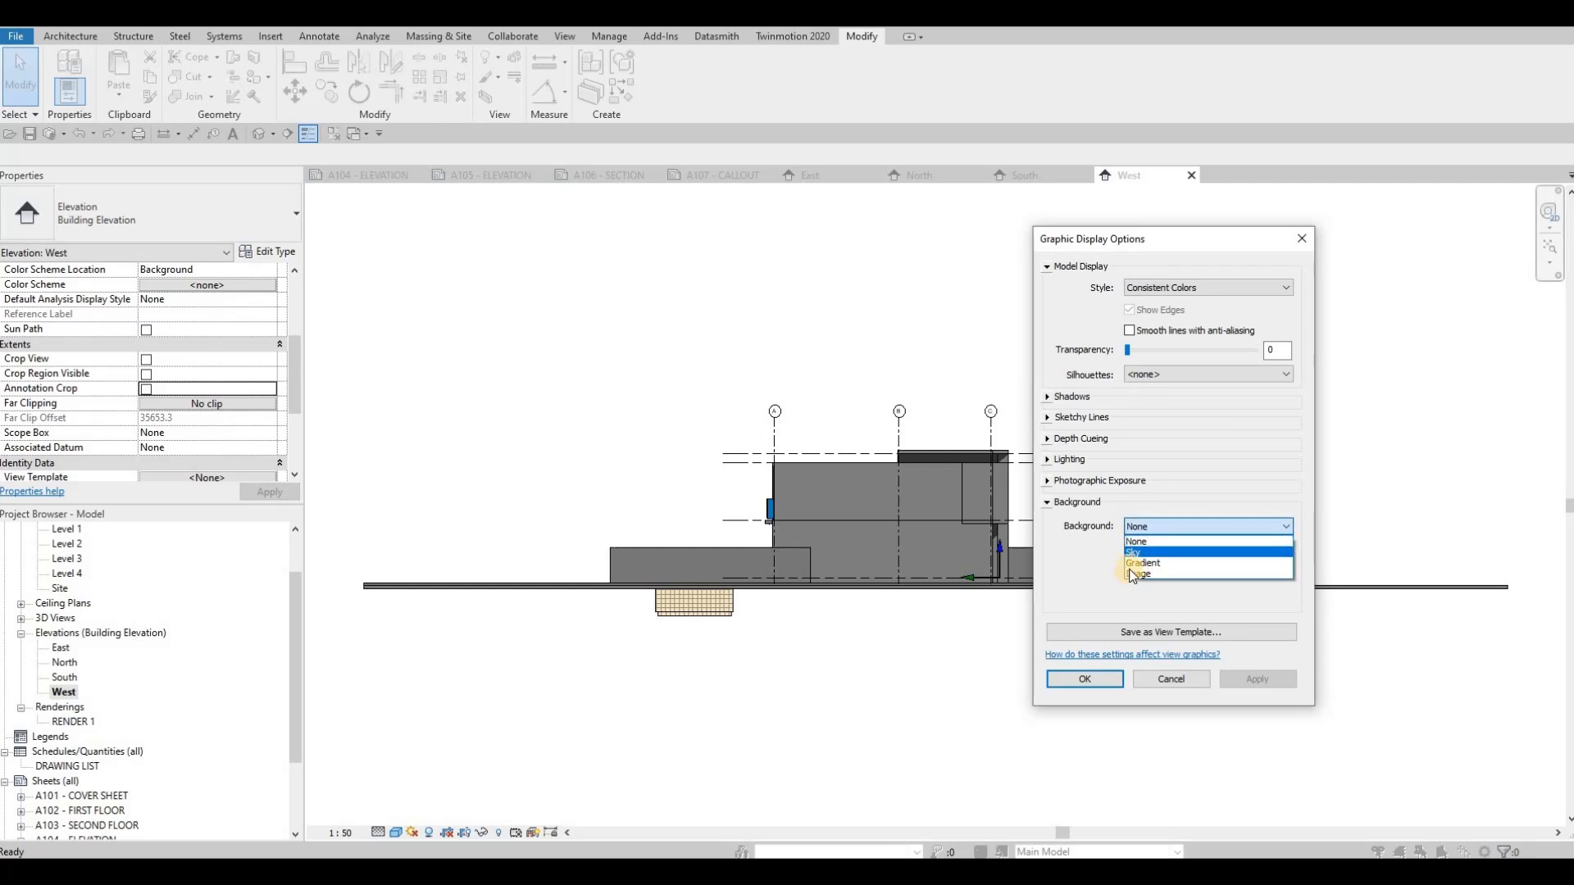
{"action": "left_click", "coordinate": [1164, 563]}
{"action": "left_click", "coordinate": [1084, 679]}
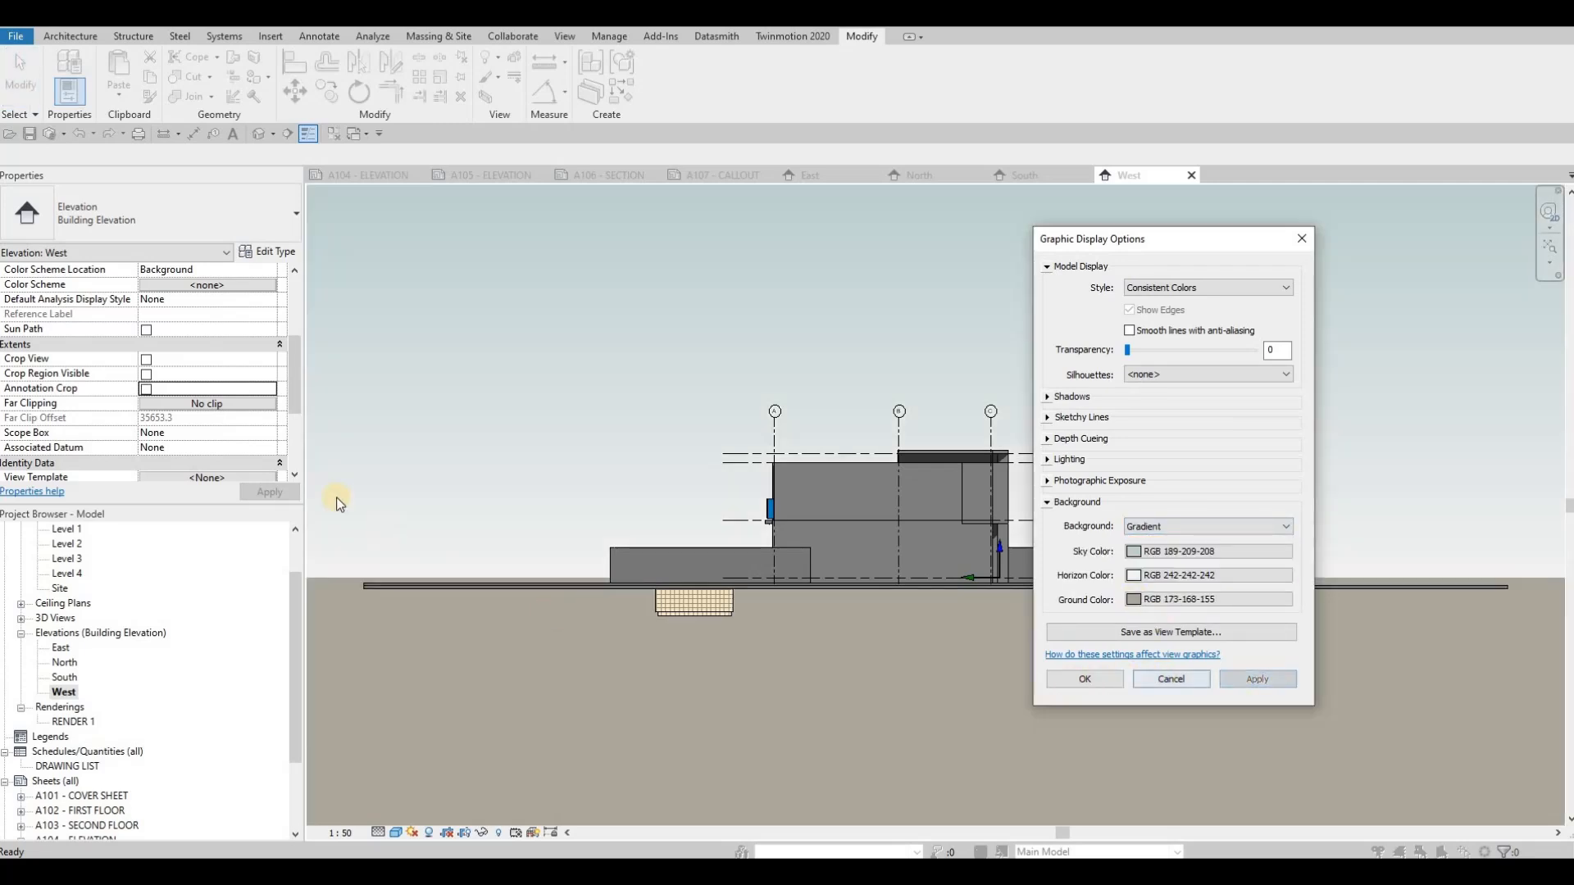
Step: Enable Crop View, Crop Region Visible and Annotation Crop for the West elevation, and narrow its crop region from both sides around the building
{"action": "left_click", "coordinate": [145, 361]}
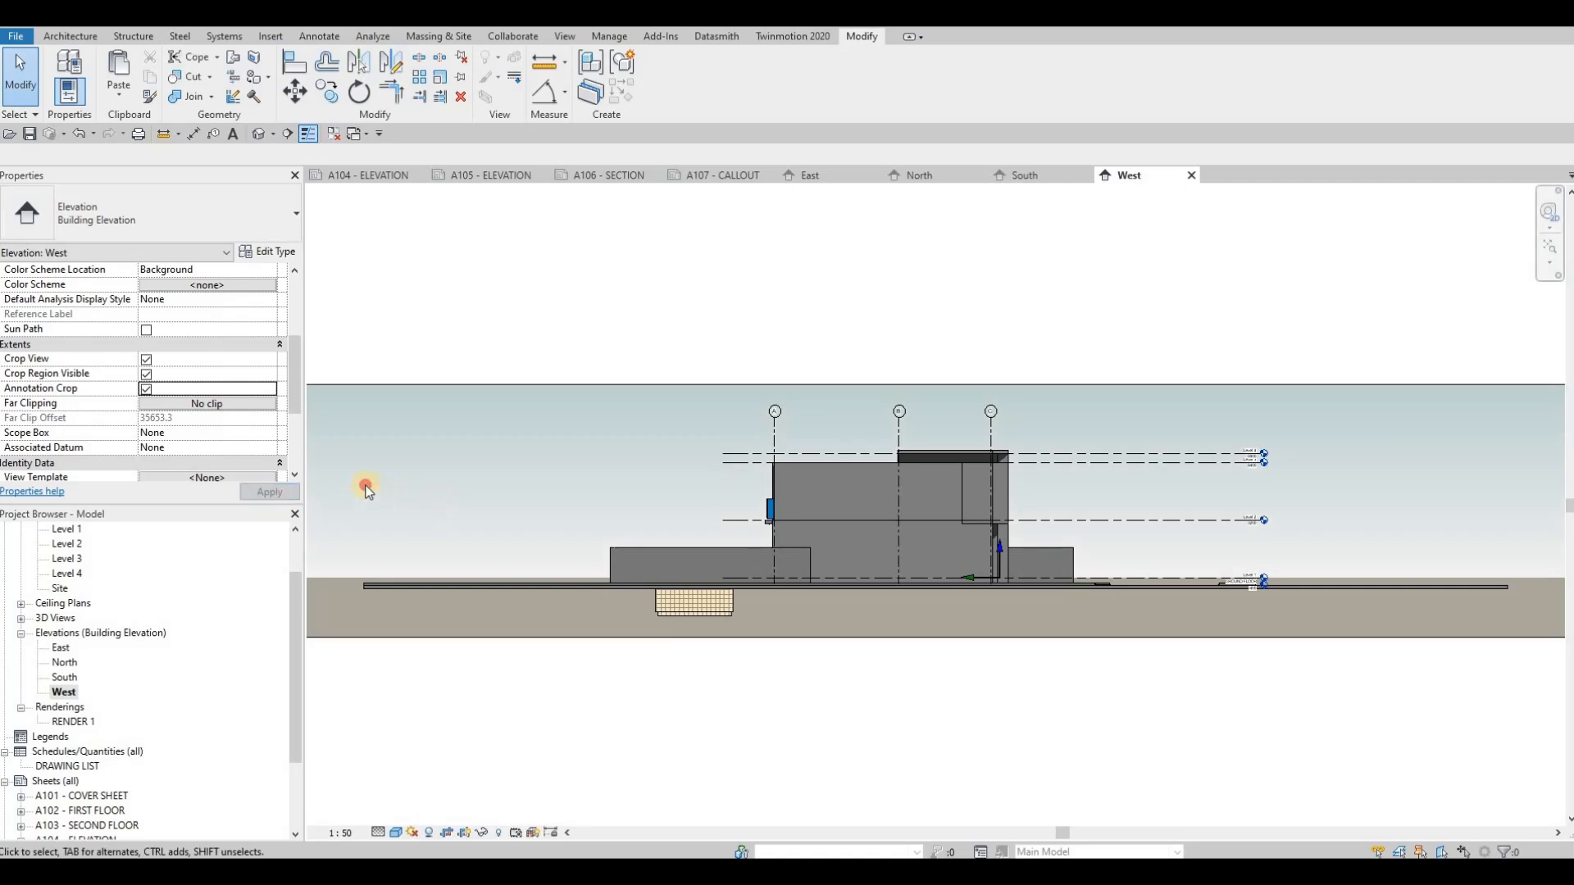
{"action": "left_click", "coordinate": [374, 491]}
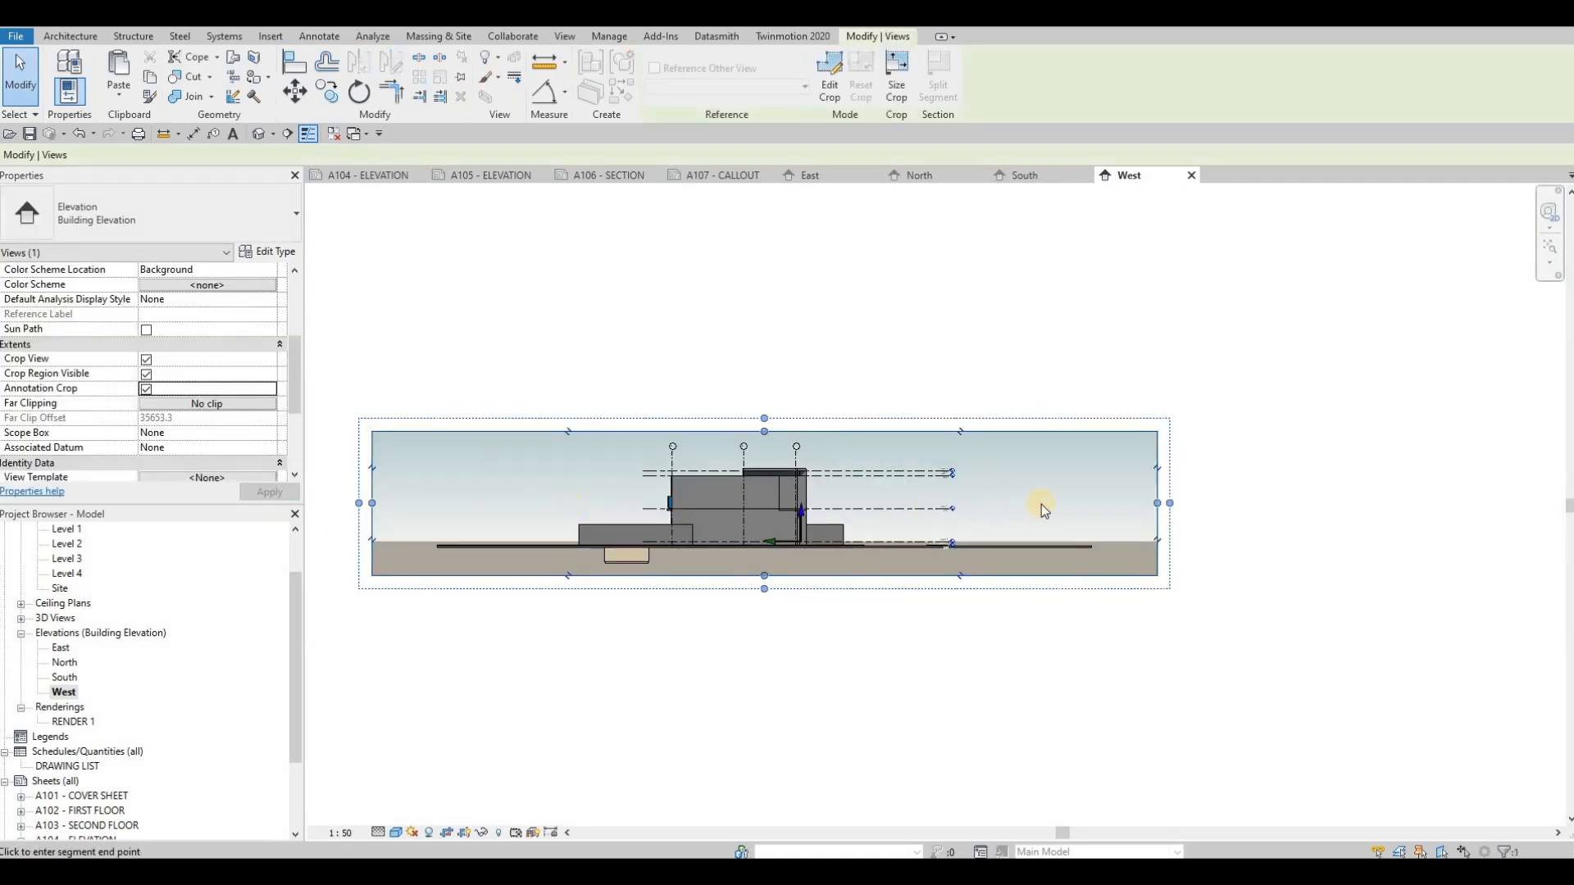
{"action": "left_click_drag", "start_coordinate": [1156, 503], "coordinate": [965, 502]}
{"action": "key", "text": "Escape"}
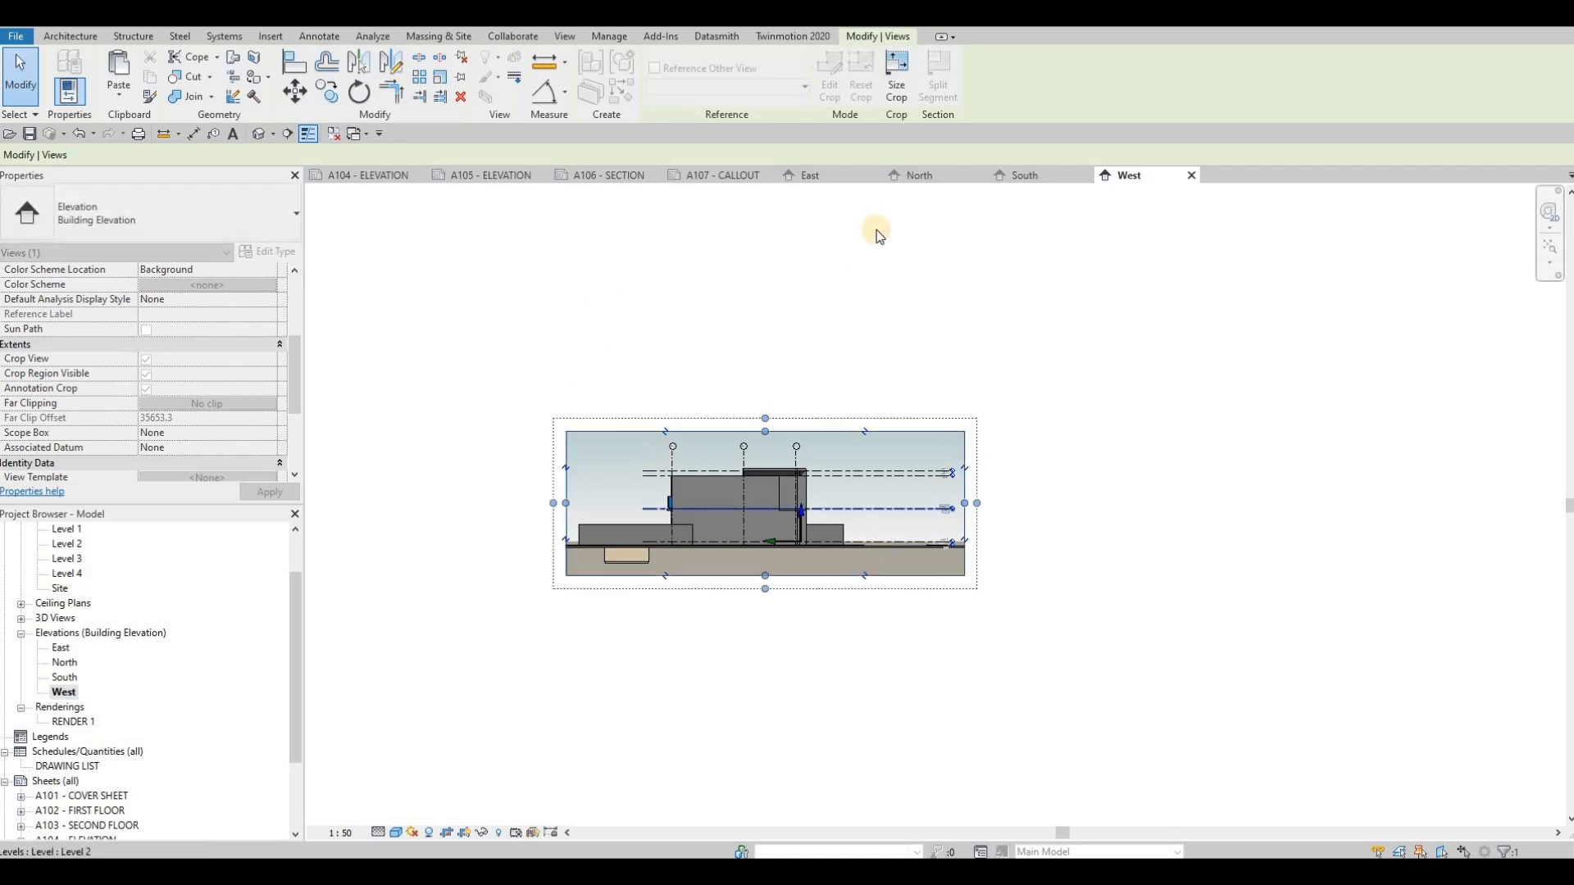
Step: Place the South elevation in the upper frame and the West elevation in the lower frame of sheet A105
{"action": "left_click", "coordinate": [479, 176]}
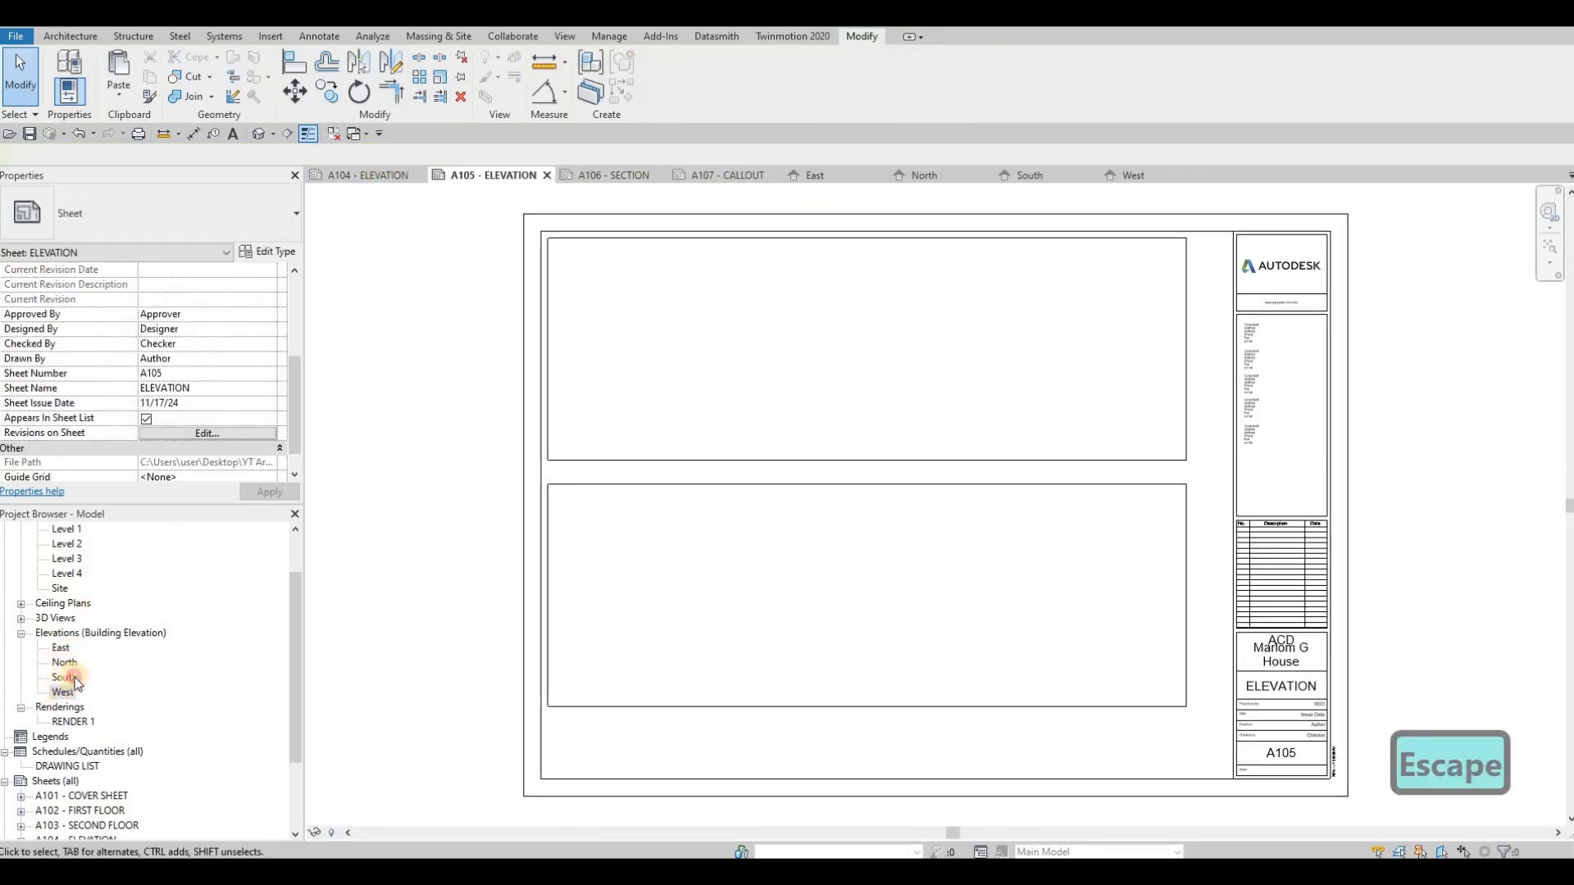
{"action": "left_click_drag", "start_coordinate": [284, 633], "coordinate": [773, 444]}
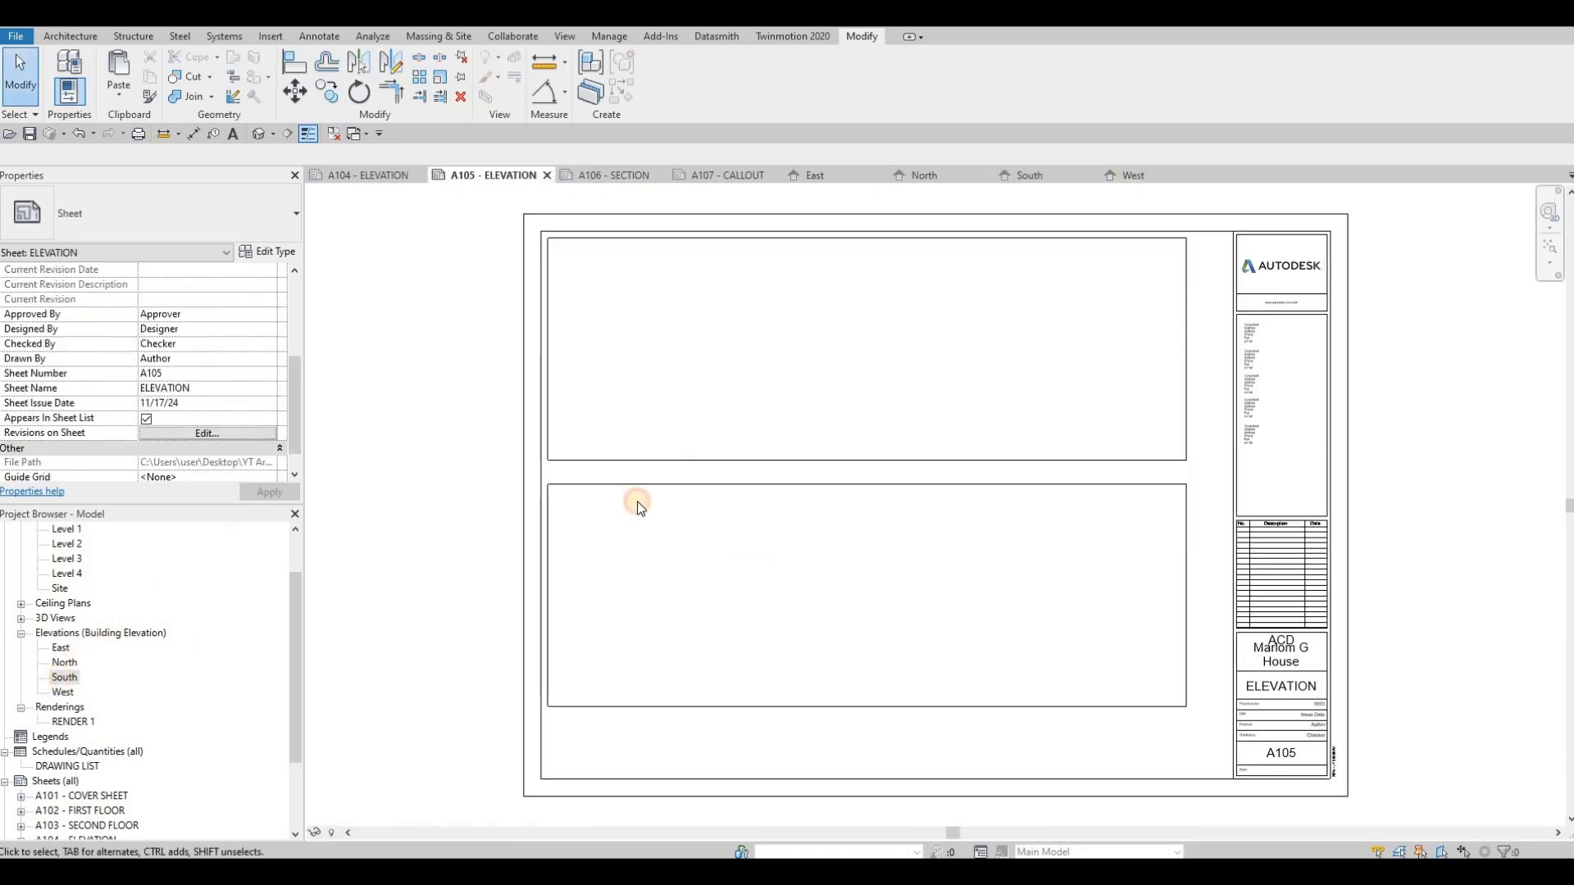
{"action": "left_click_drag", "start_coordinate": [637, 502], "coordinate": [858, 357]}
{"action": "left_click", "coordinate": [864, 351]}
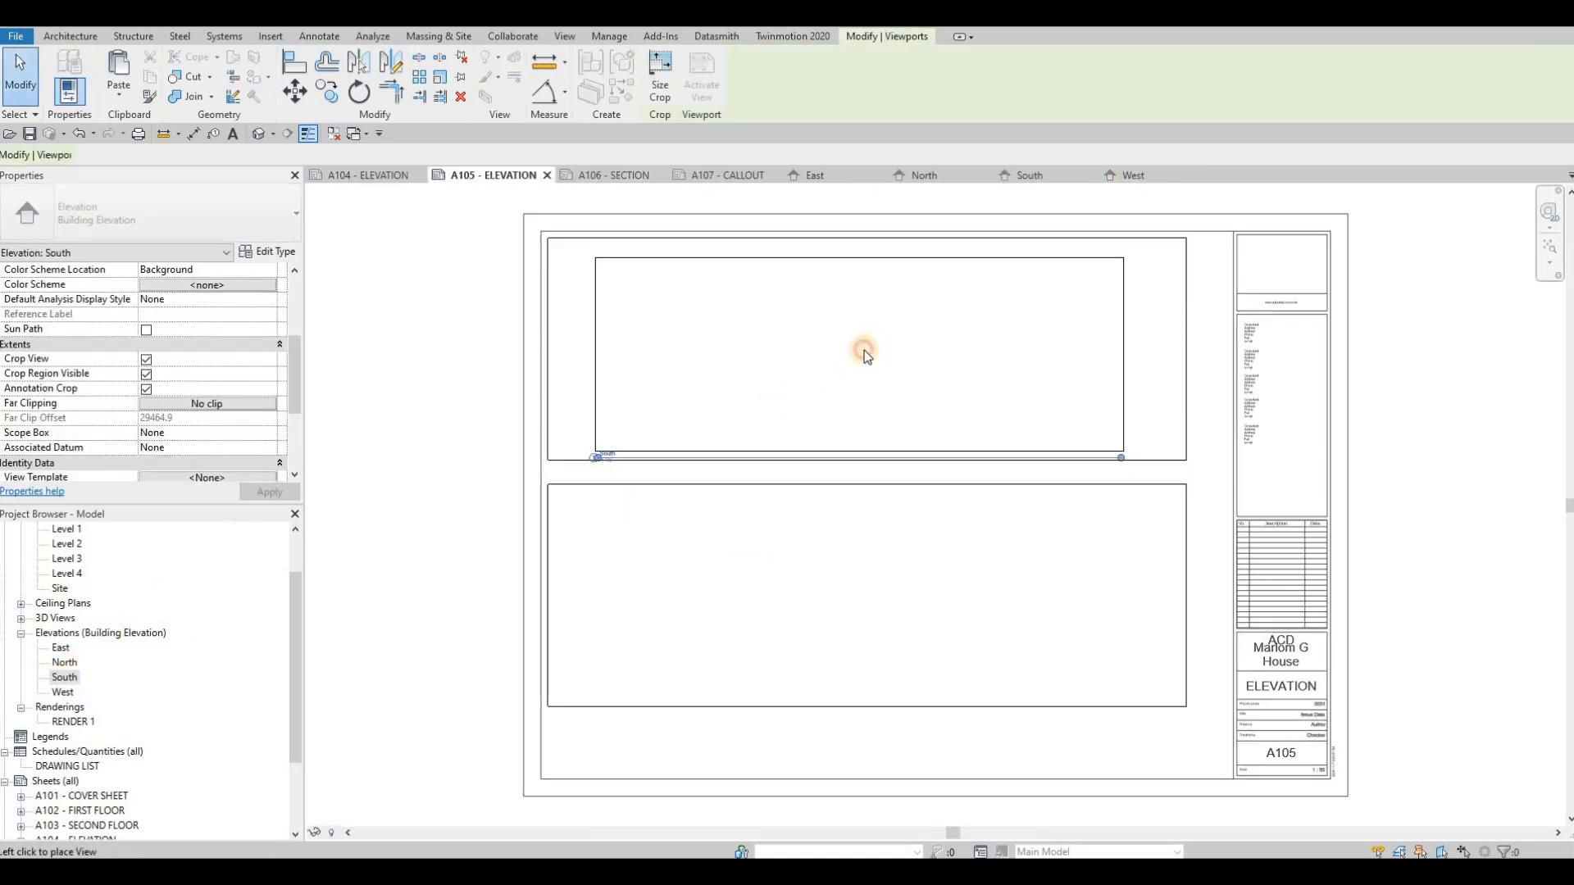
{"action": "left_click", "coordinate": [62, 692]}
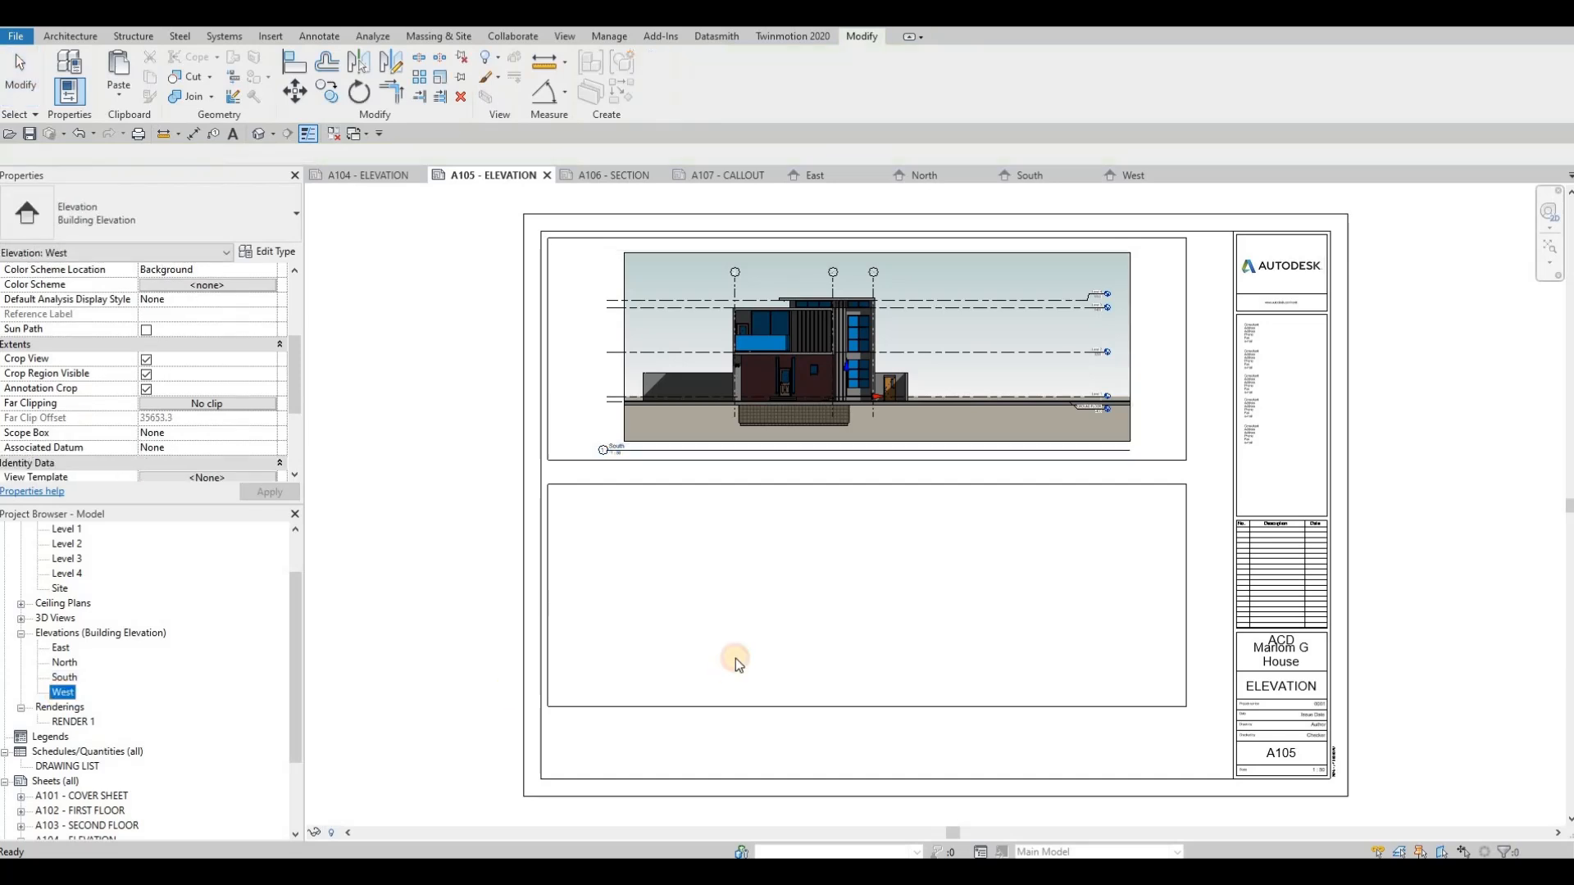
{"action": "left_click", "coordinate": [865, 596]}
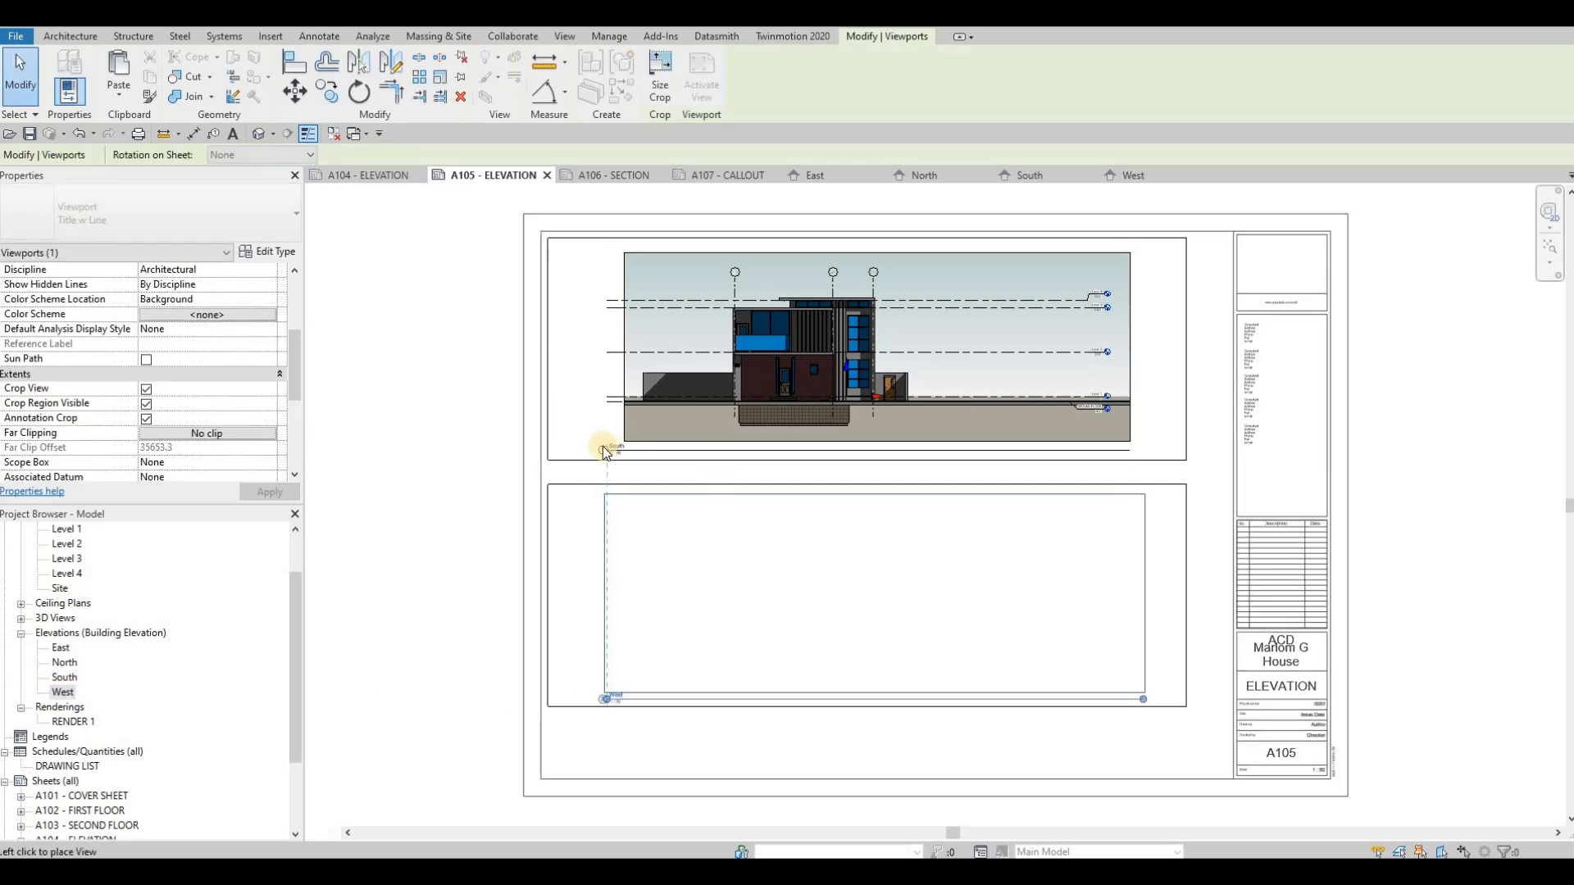
{"action": "key", "text": "Escape"}
{"action": "key", "text": "Escape"}
Step: Move the South view title just below the upper frame and shorten its title line to about the title text's length
{"action": "left_click", "coordinate": [622, 449]}
{"action": "scroll", "coordinate": [630, 452], "scroll_direction": "up", "scroll_amount": 3}
{"action": "left_click_drag", "start_coordinate": [599, 457], "coordinate": [516, 490]}
{"action": "left_click", "coordinate": [818, 397]}
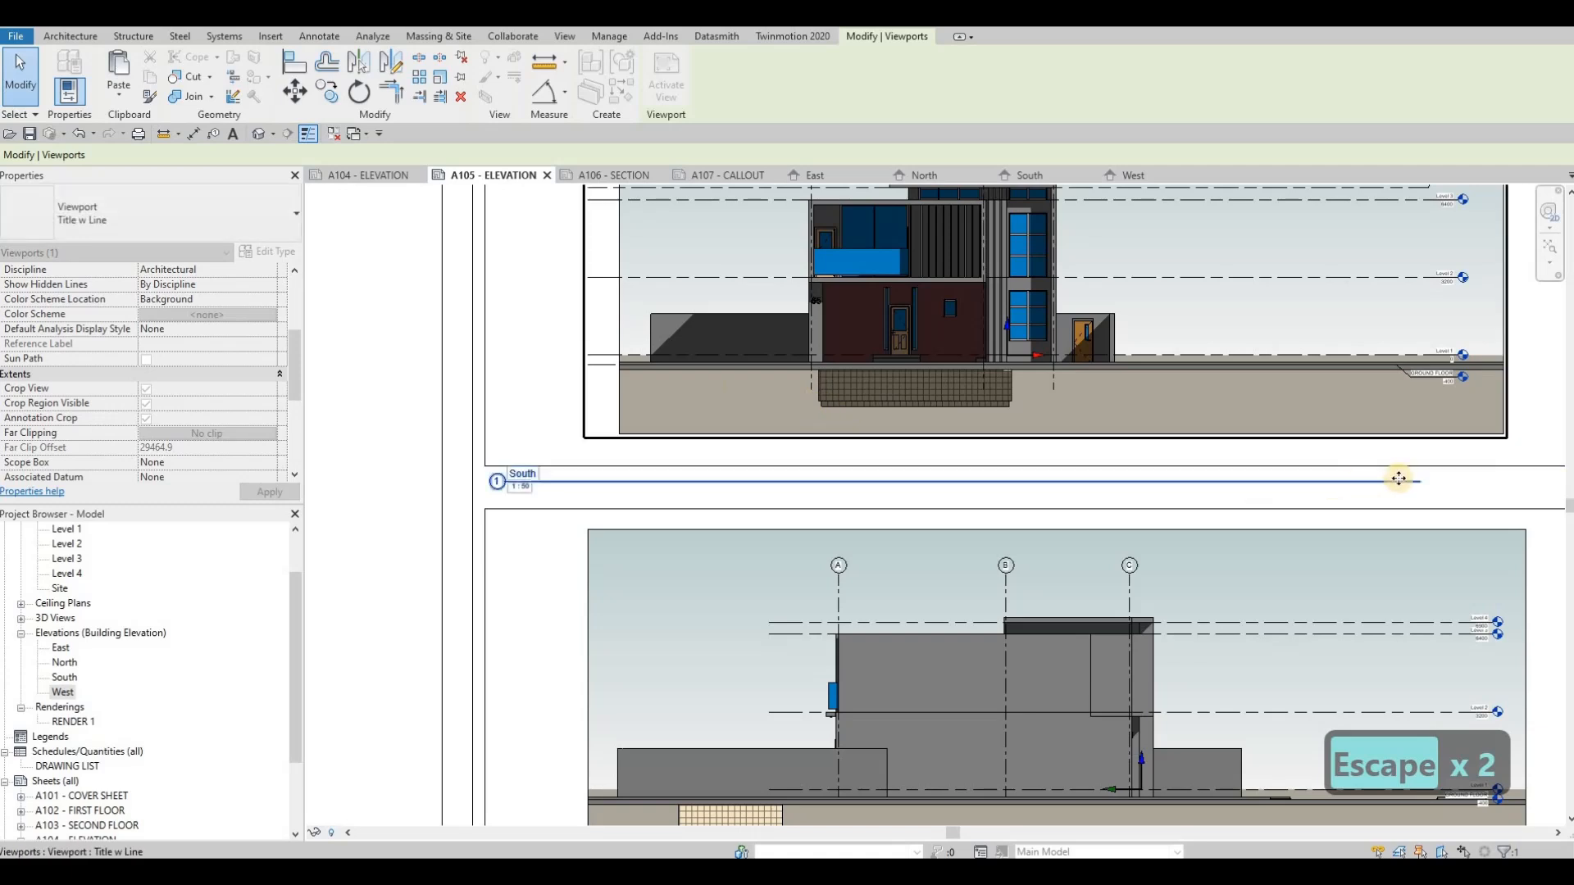
{"action": "left_click_drag", "start_coordinate": [1417, 483], "coordinate": [549, 483]}
{"action": "key", "text": "Escape"}
Step: Try to move the West view title below the lower frame, and undo the move
{"action": "middle_click_drag", "start_coordinate": [746, 718], "coordinate": [764, 552]}
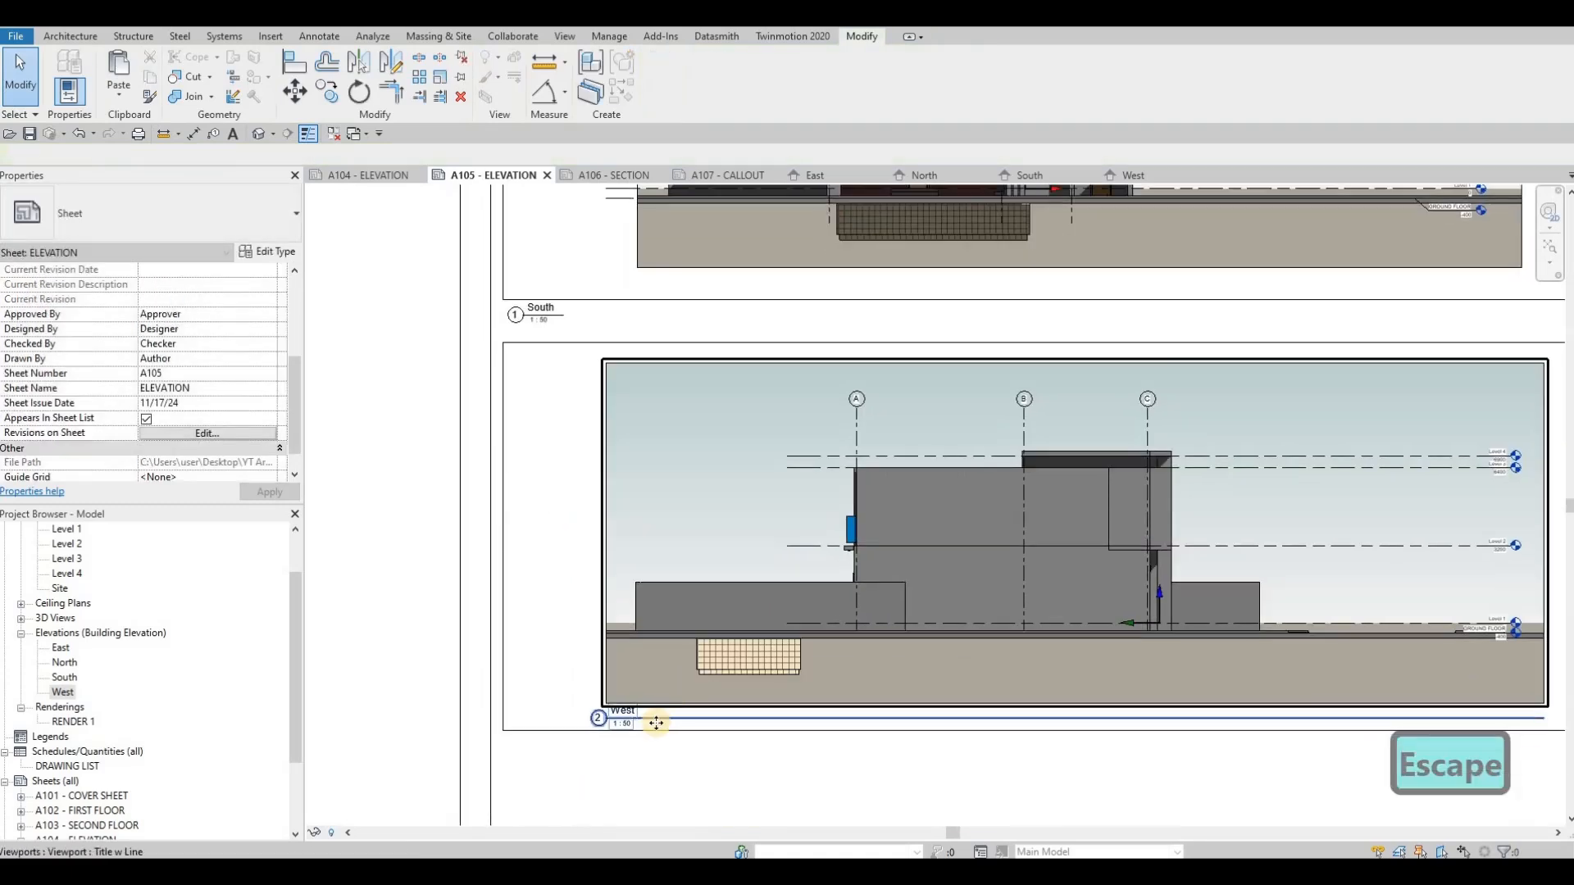
{"action": "left_click_drag", "start_coordinate": [655, 723], "coordinate": [587, 739]}
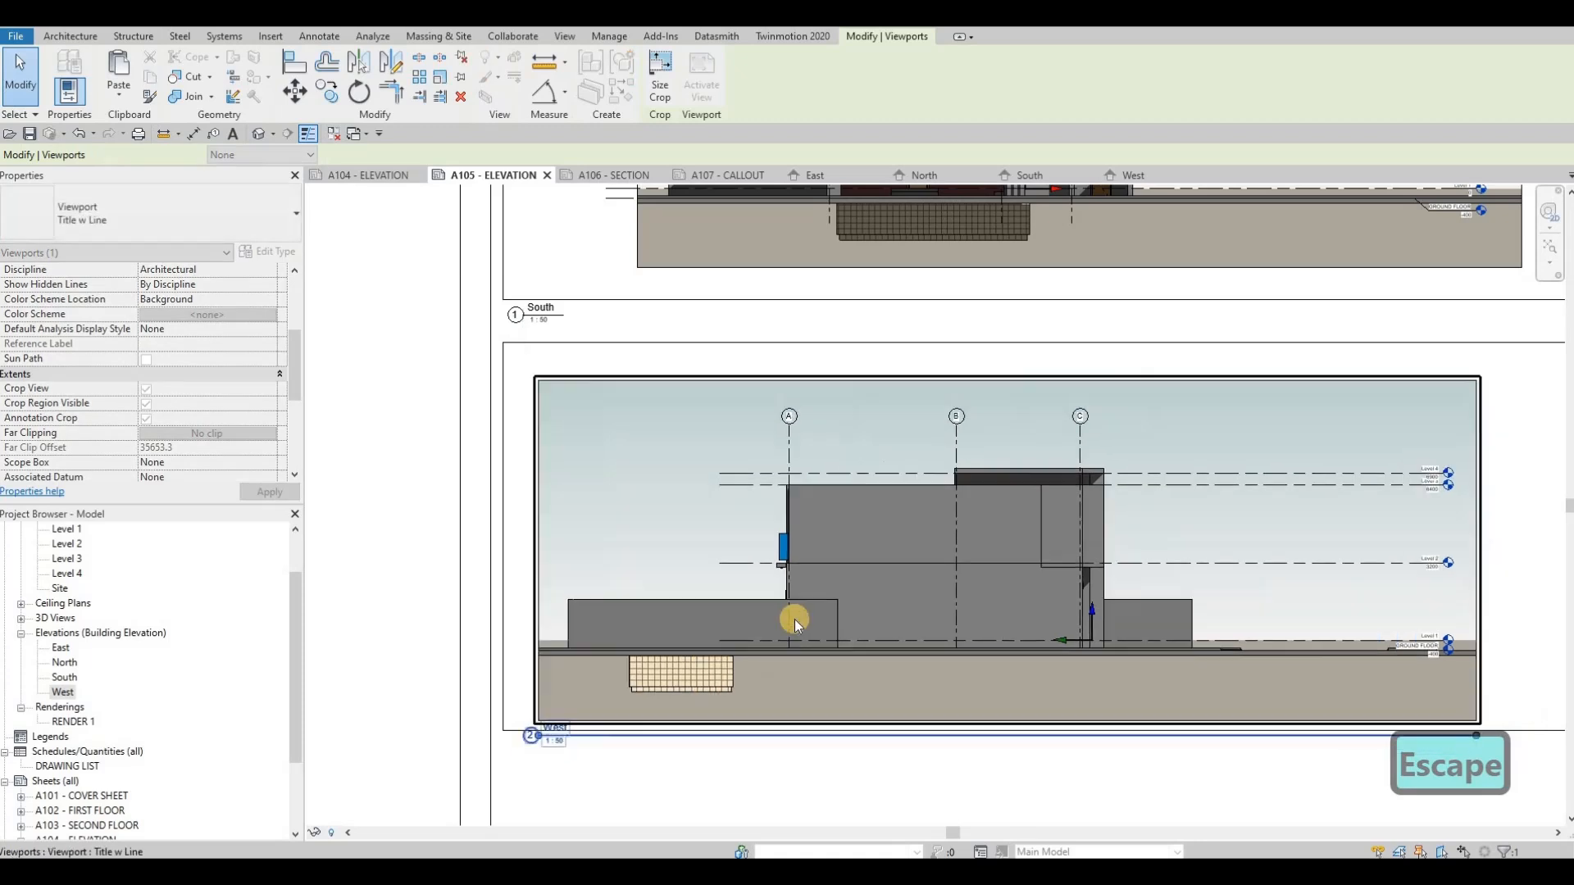
{"action": "key", "text": "ctrl+z"}
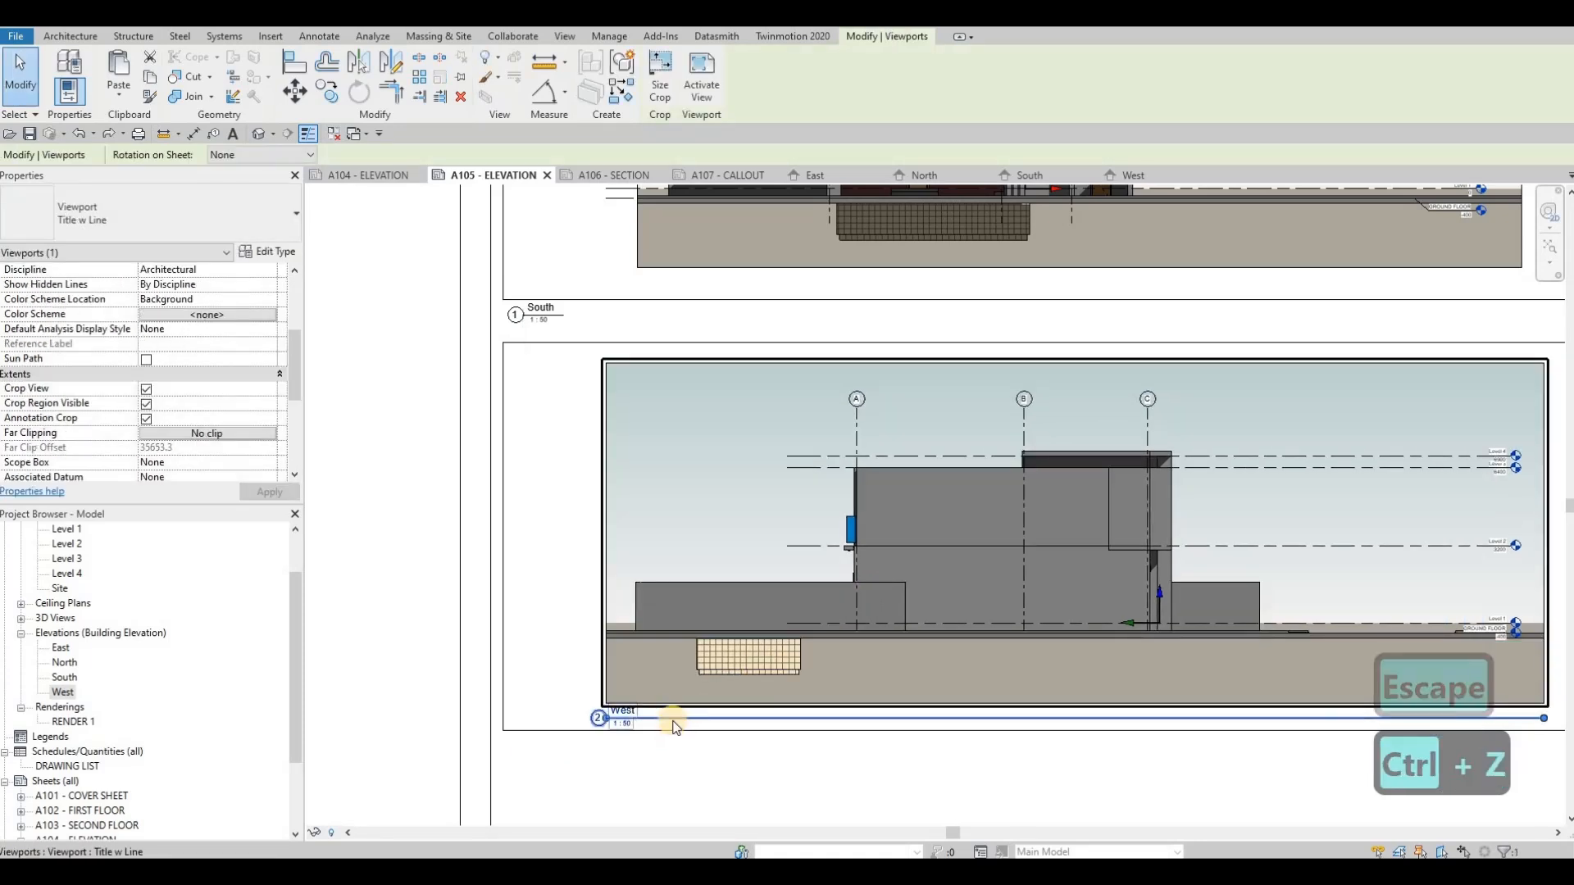
{"action": "key", "text": "Escape"}
{"action": "key", "text": "Escape"}
Step: Move only the West view title below the lower frame, aligned with the South title, and shorten its title line
{"action": "left_click_drag", "start_coordinate": [668, 721], "coordinate": [583, 738]}
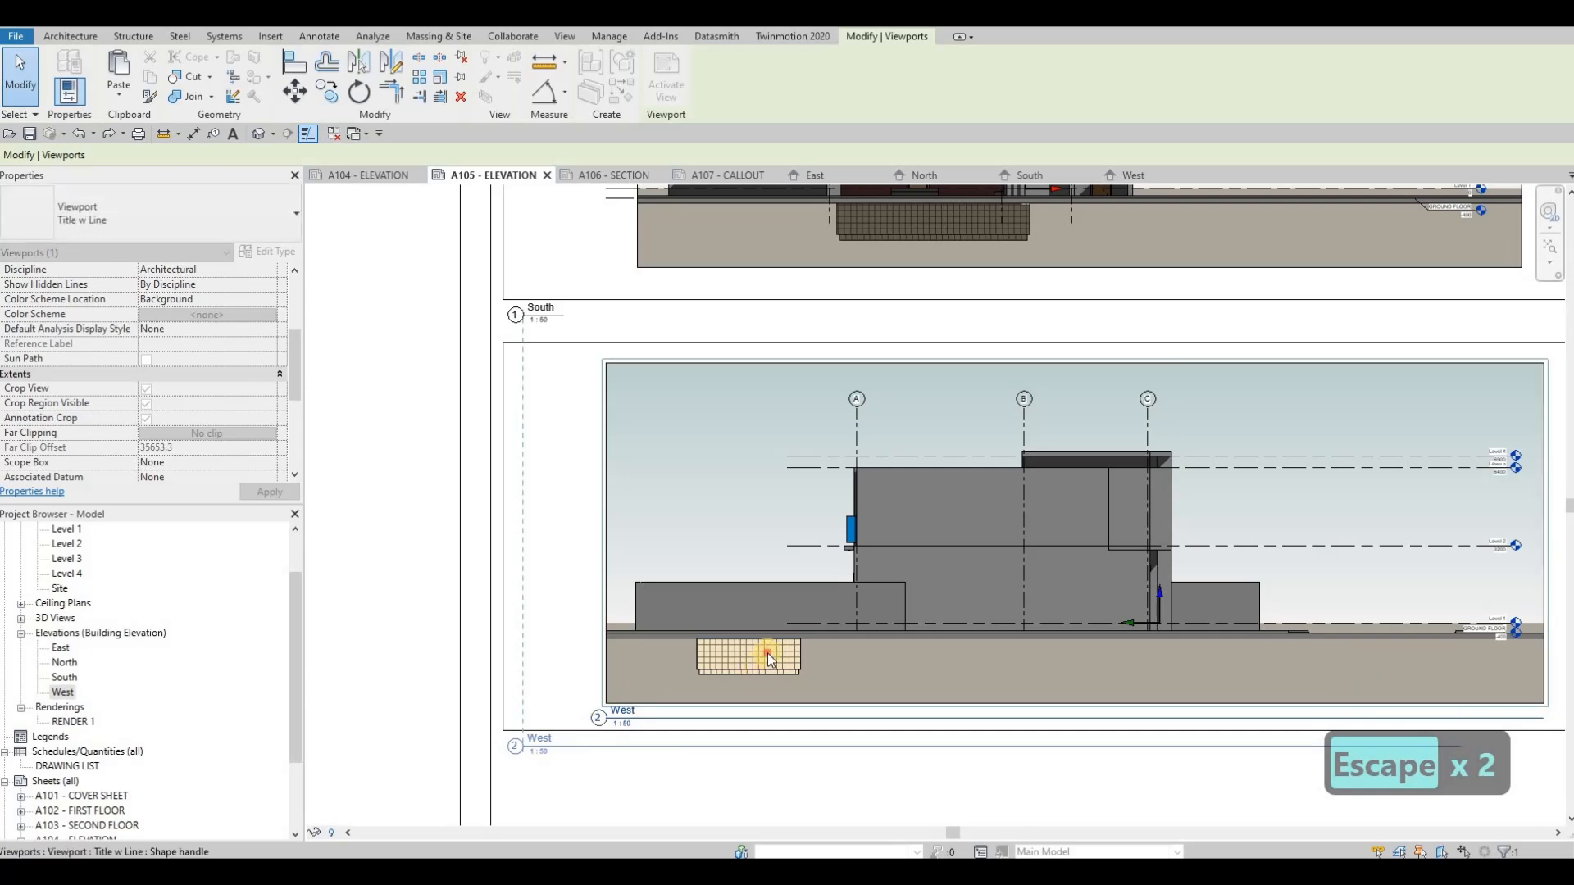
{"action": "scroll", "coordinate": [591, 732], "scroll_direction": "down", "scroll_amount": 3}
{"action": "left_click", "coordinate": [1089, 731]}
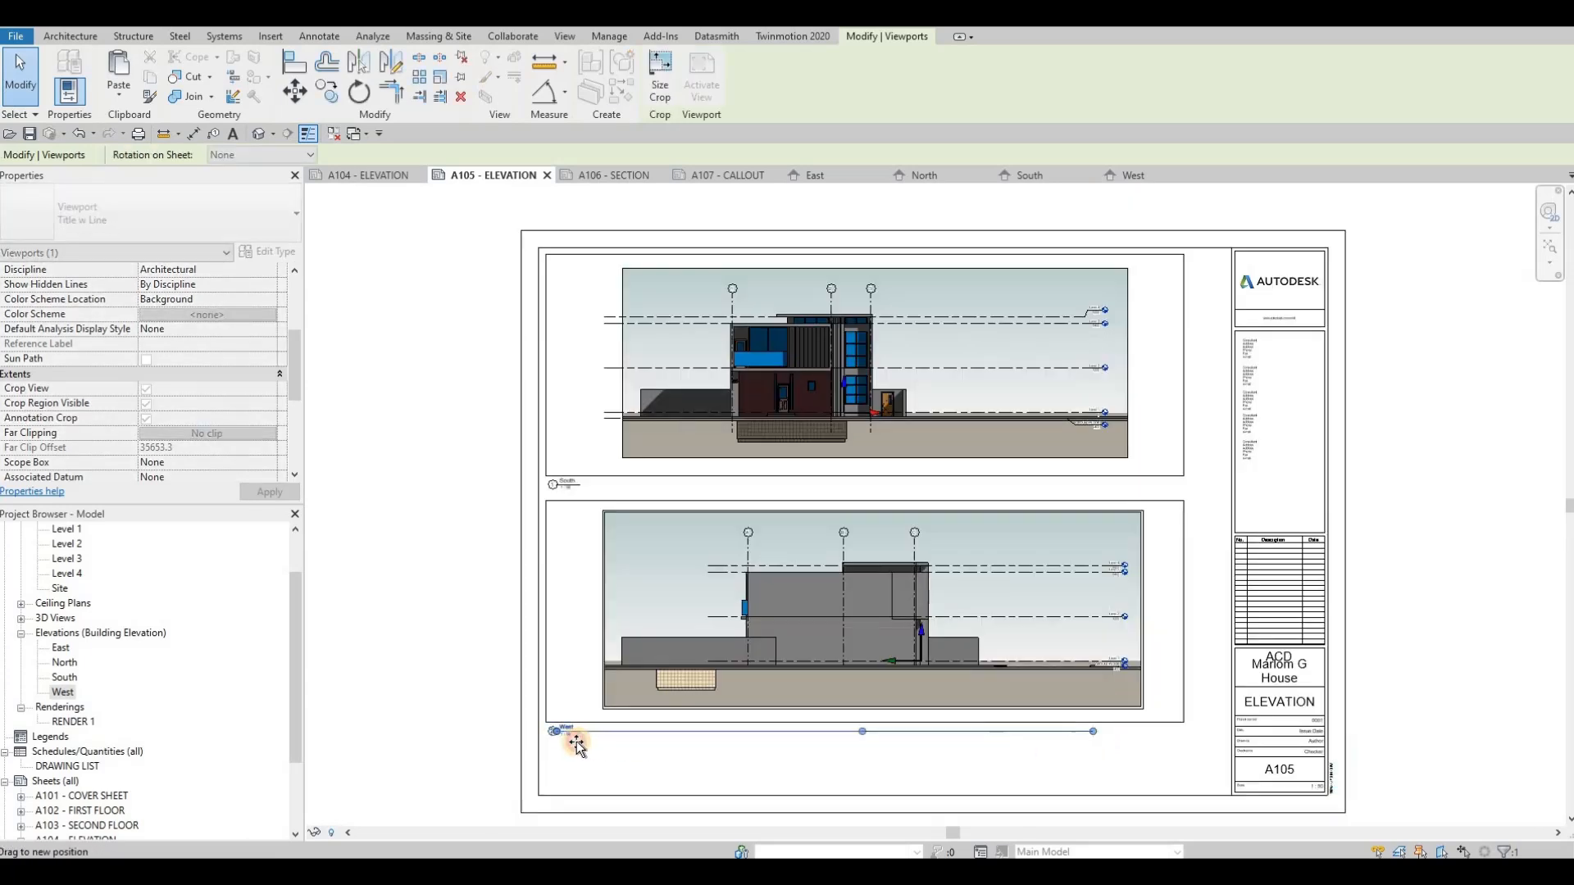
{"action": "key", "text": "Escape"}
{"action": "key", "text": "Escape"}
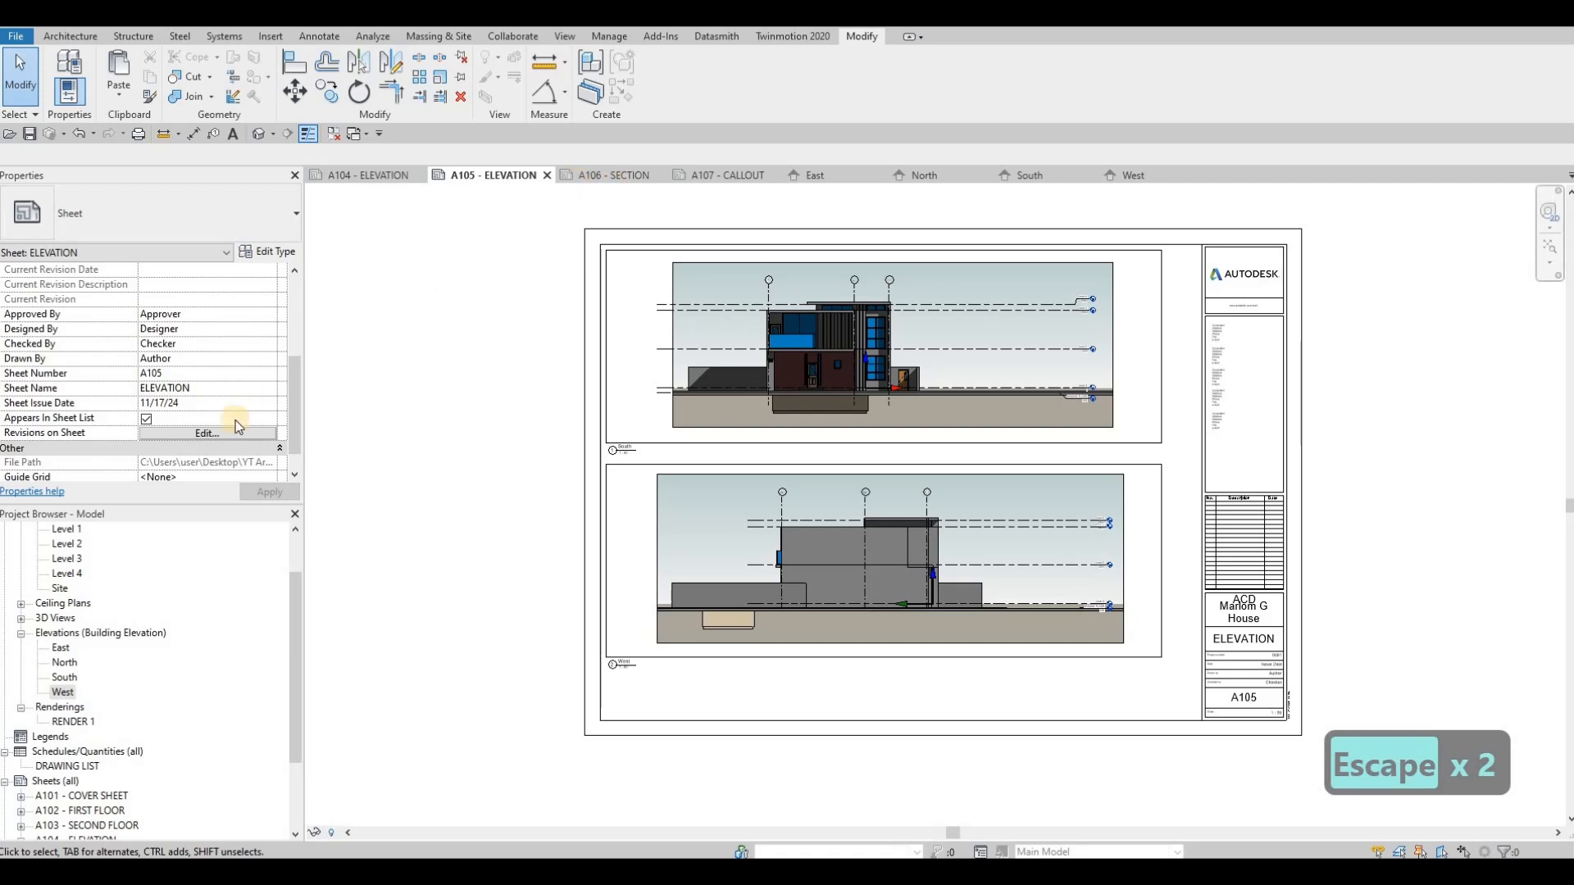
Step: In the Level 1 floor plan, draw a vertical building section from the pool through the living area and stairs past grid B
{"action": "scroll", "coordinate": [115, 585], "scroll_direction": "up", "scroll_amount": 3}
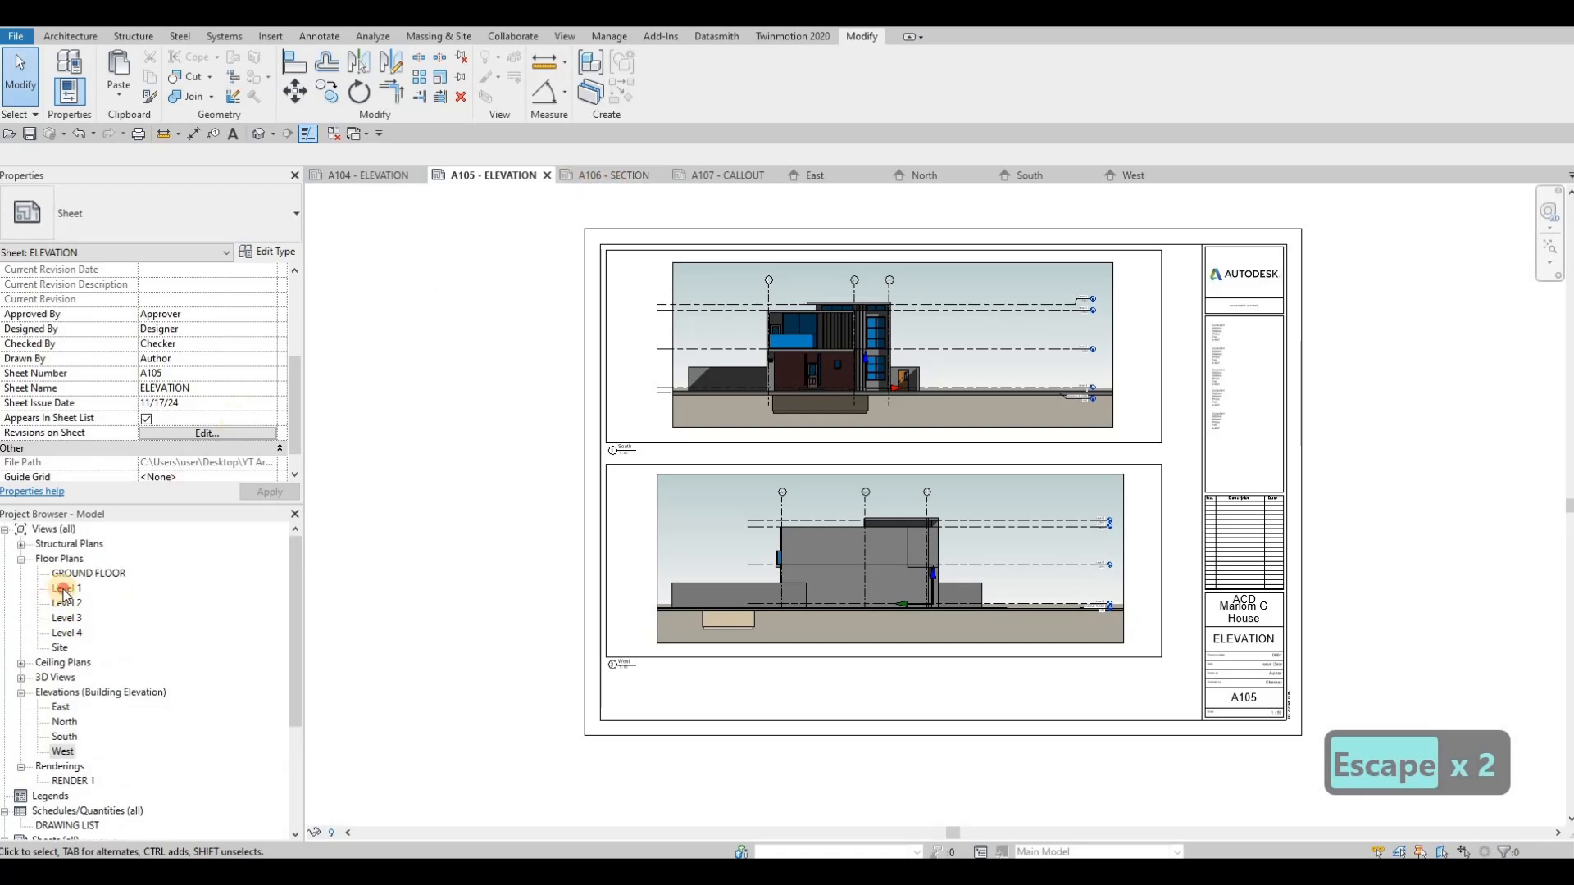
{"action": "double_click", "coordinate": [67, 588]}
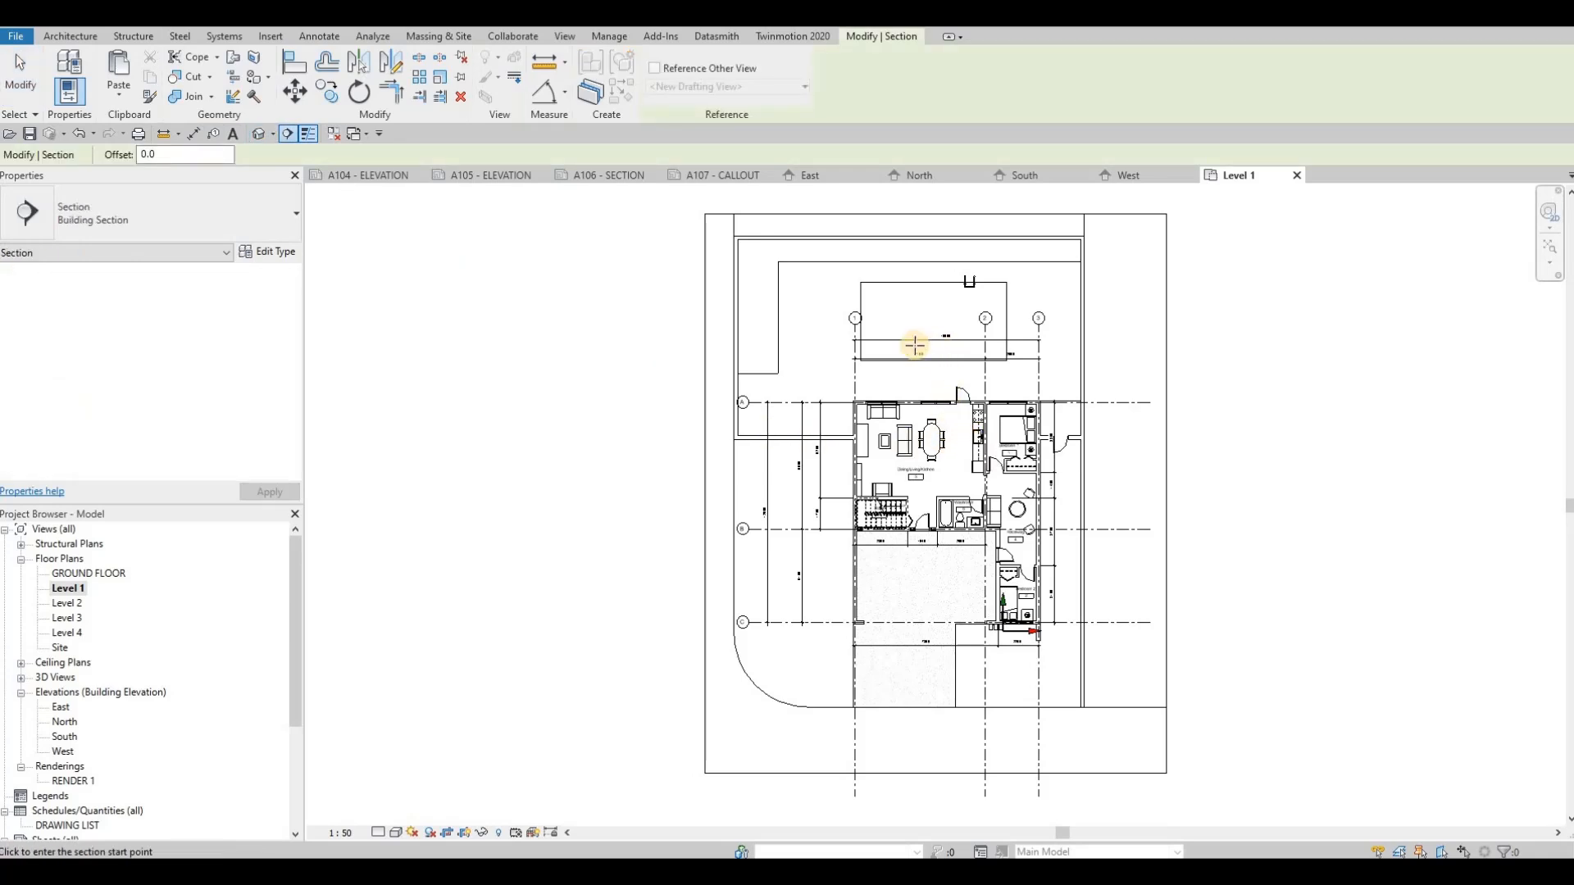
{"action": "left_click", "coordinate": [891, 312]}
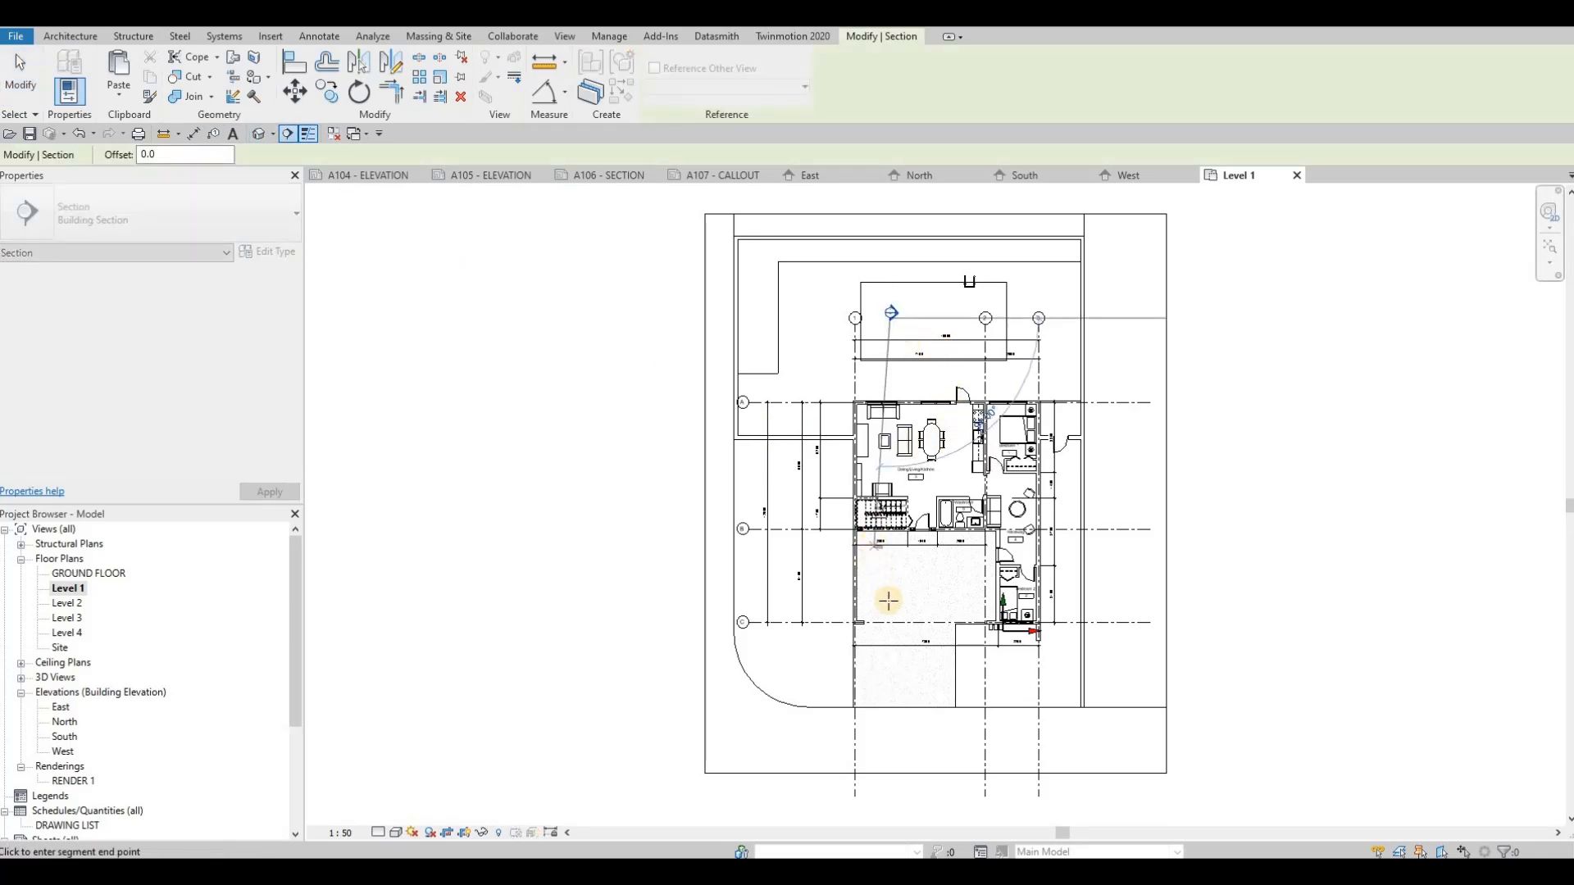
{"action": "left_click", "coordinate": [890, 601]}
{"action": "key", "text": "Escape"}
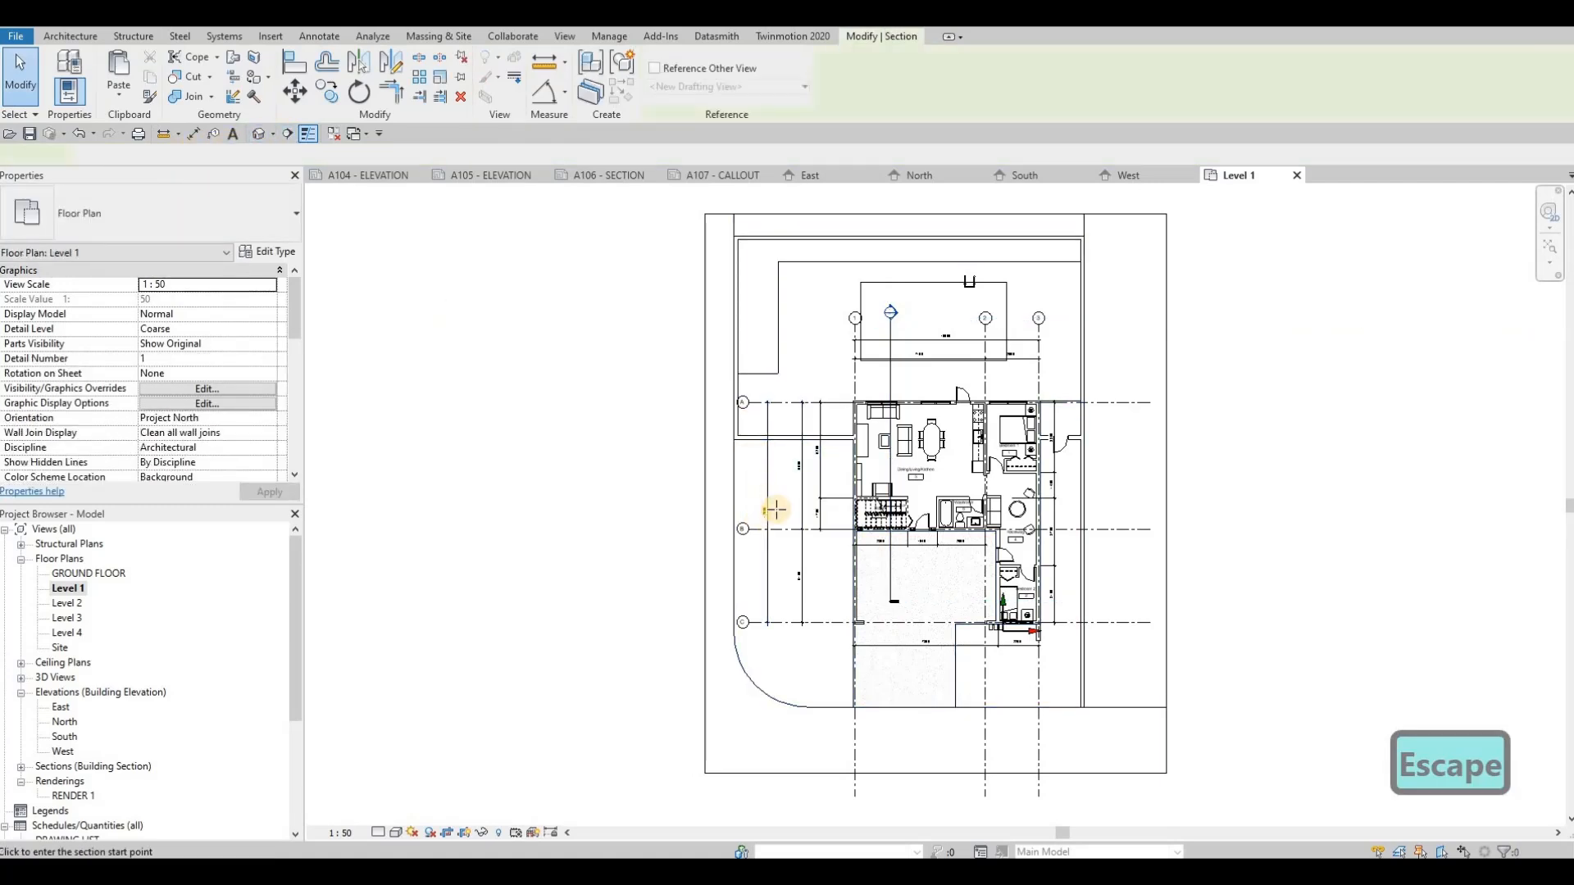
Step: Draw a horizontal building section across the whole house just above grid B, crossing the stairs
{"action": "left_click", "coordinate": [1118, 507]}
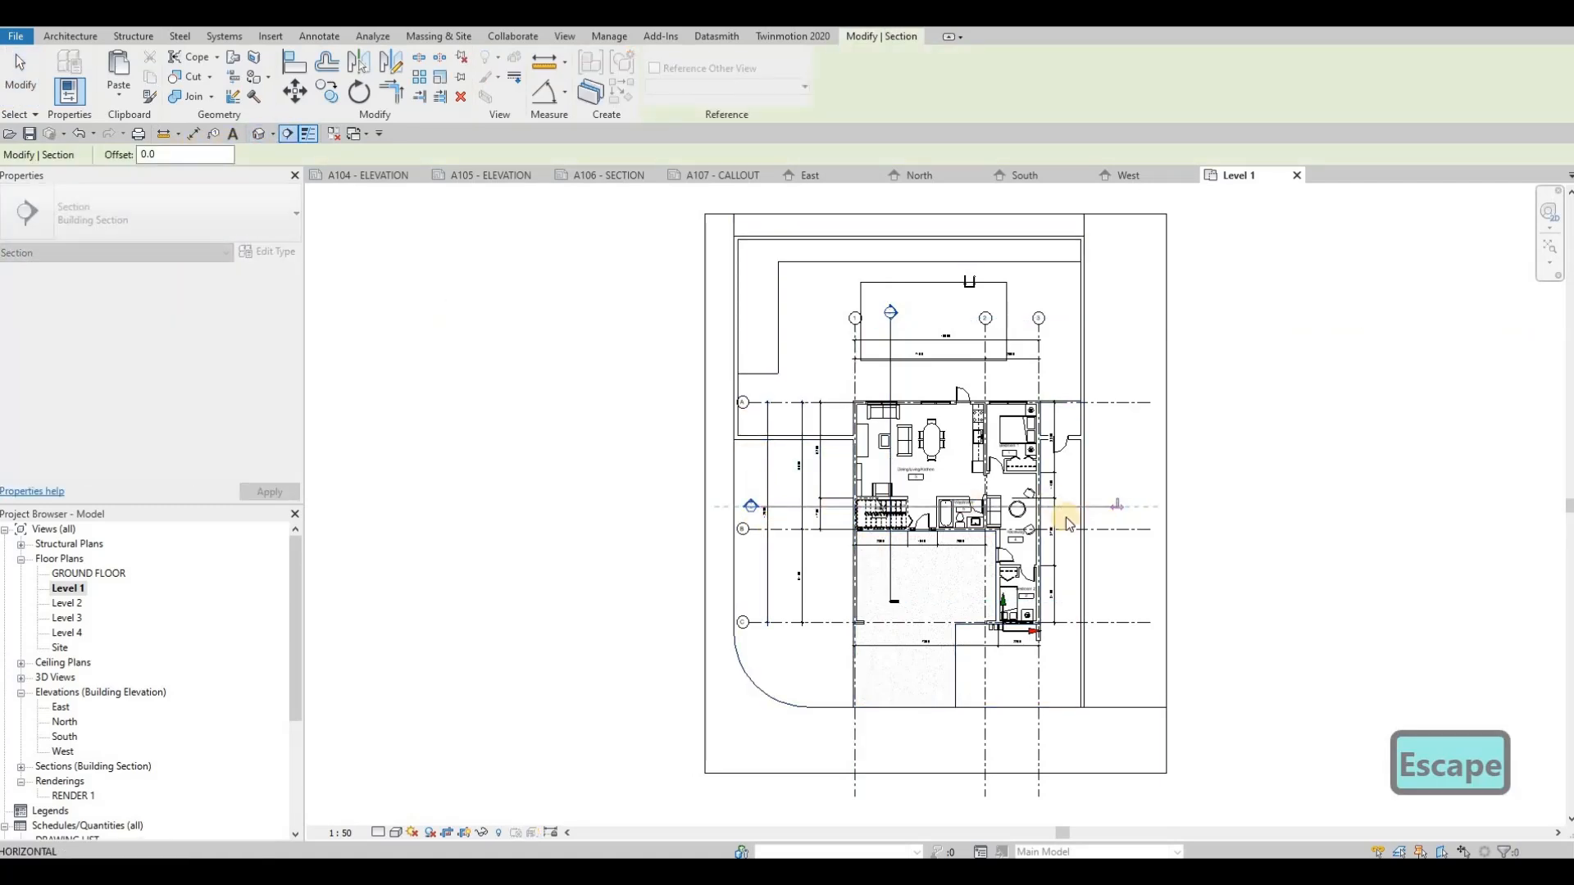
{"action": "key", "text": "Escape"}
{"action": "key", "text": "Escape"}
Step: Expand the building sections in the project browser and paste the two copied rectangular frames onto sheet A106 - SECTION
{"action": "scroll", "coordinate": [18, 689], "scroll_direction": "down", "scroll_amount": 1}
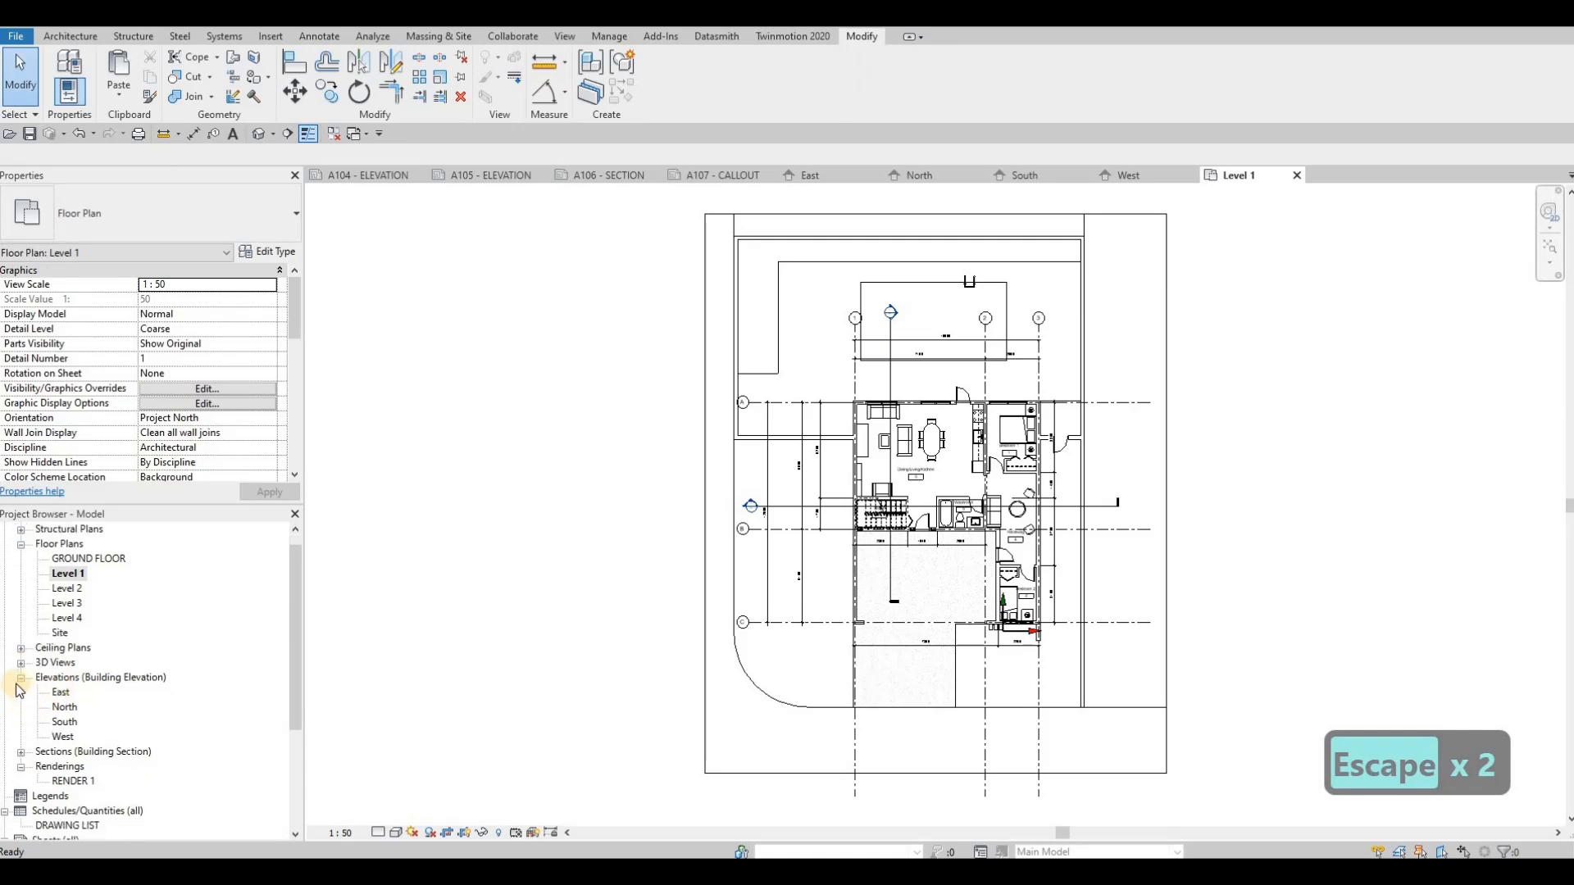
{"action": "left_click", "coordinate": [22, 679]}
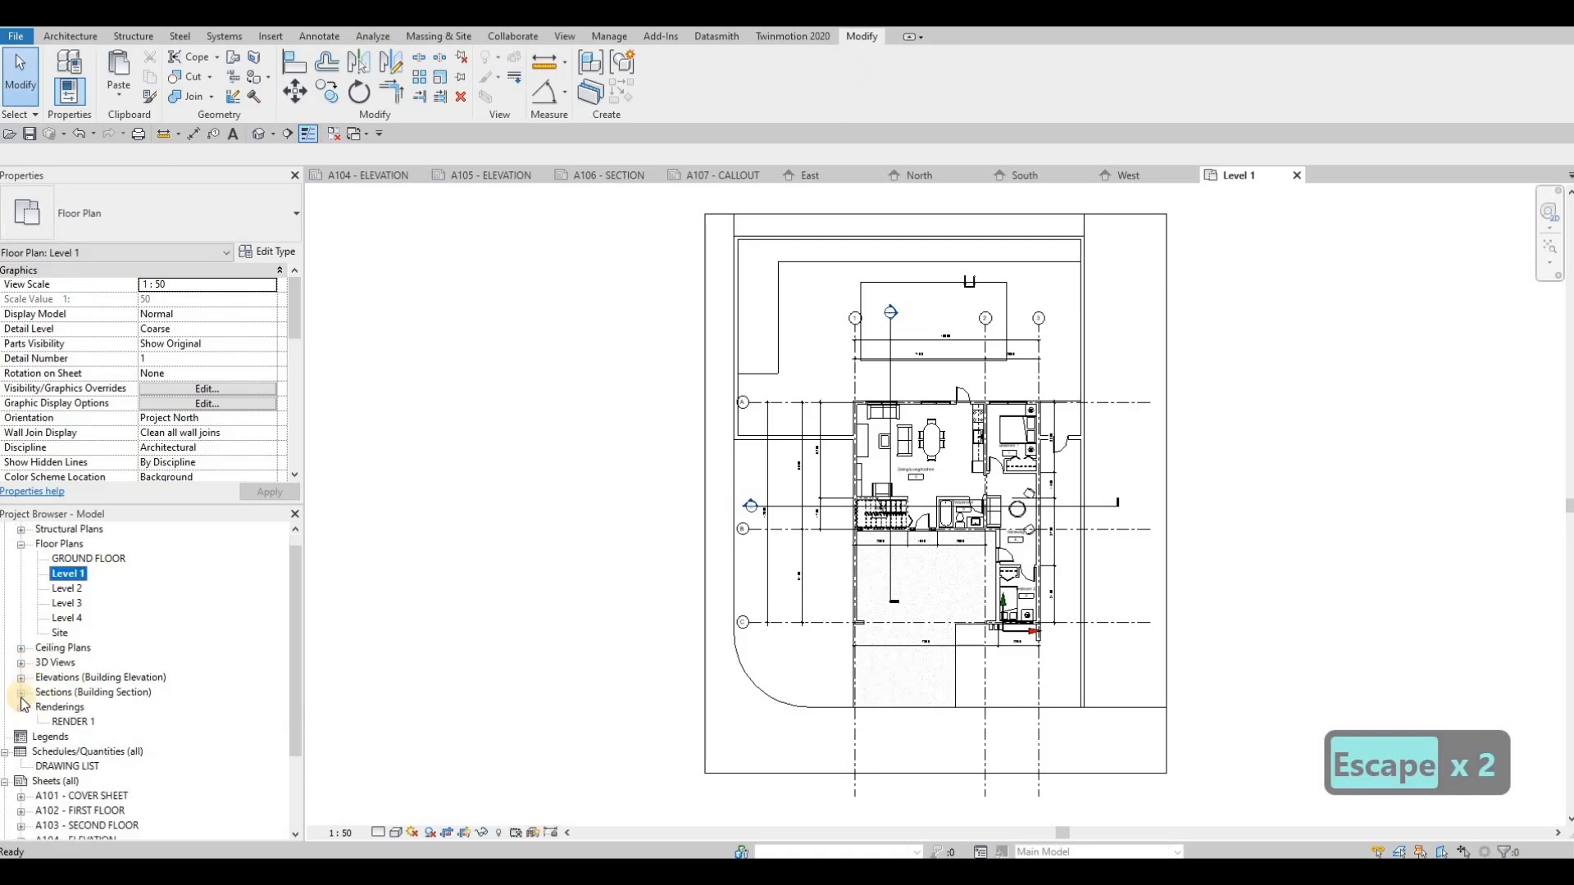
{"action": "left_click", "coordinate": [21, 693]}
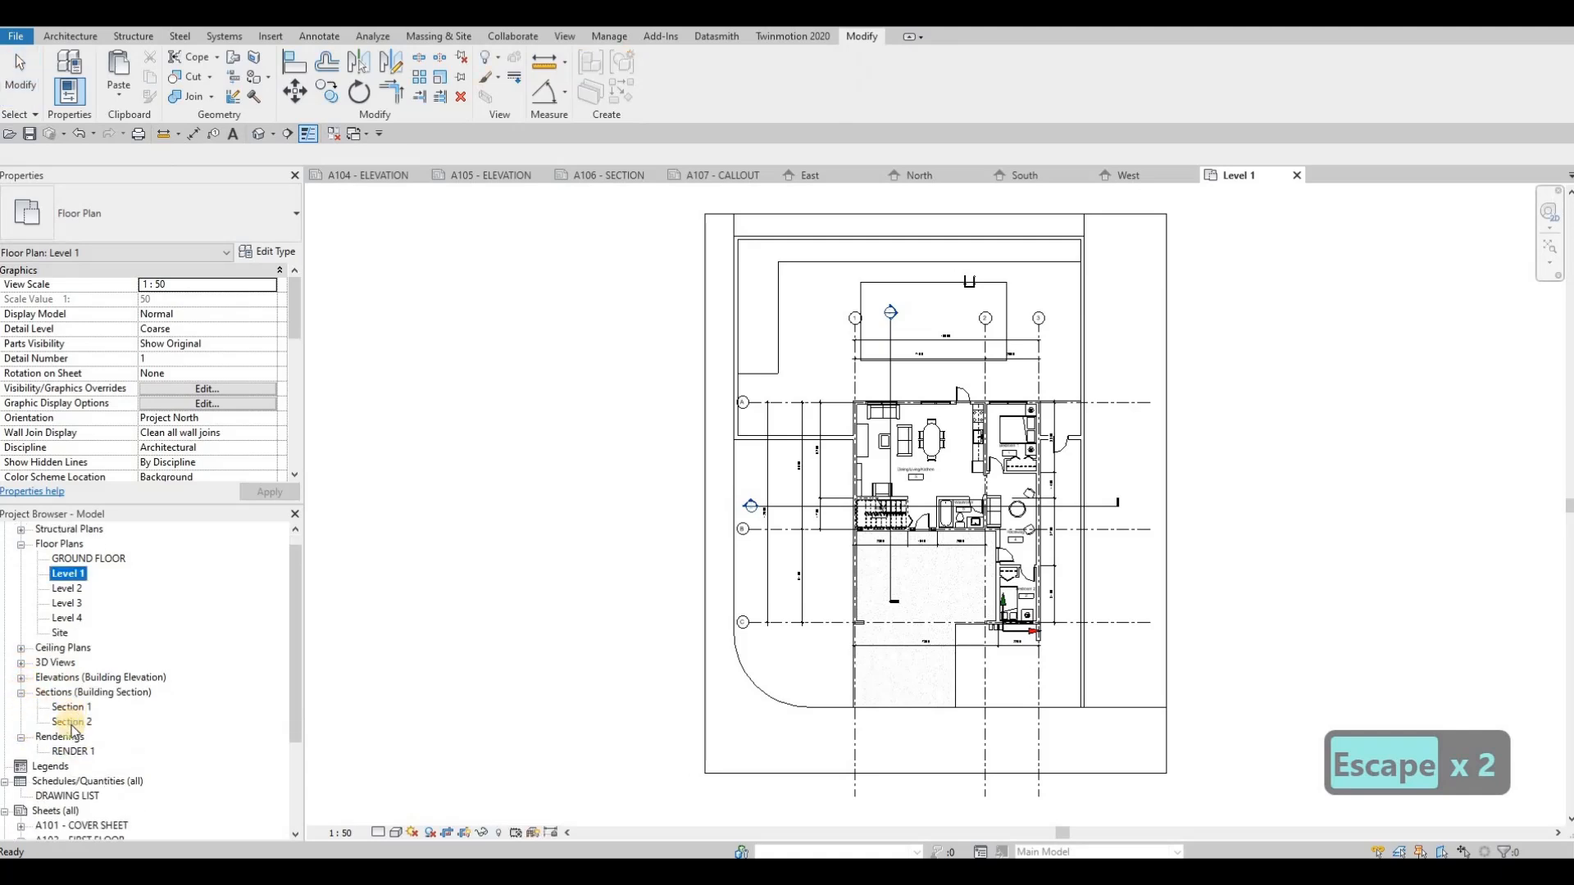
{"action": "left_click", "coordinate": [594, 179]}
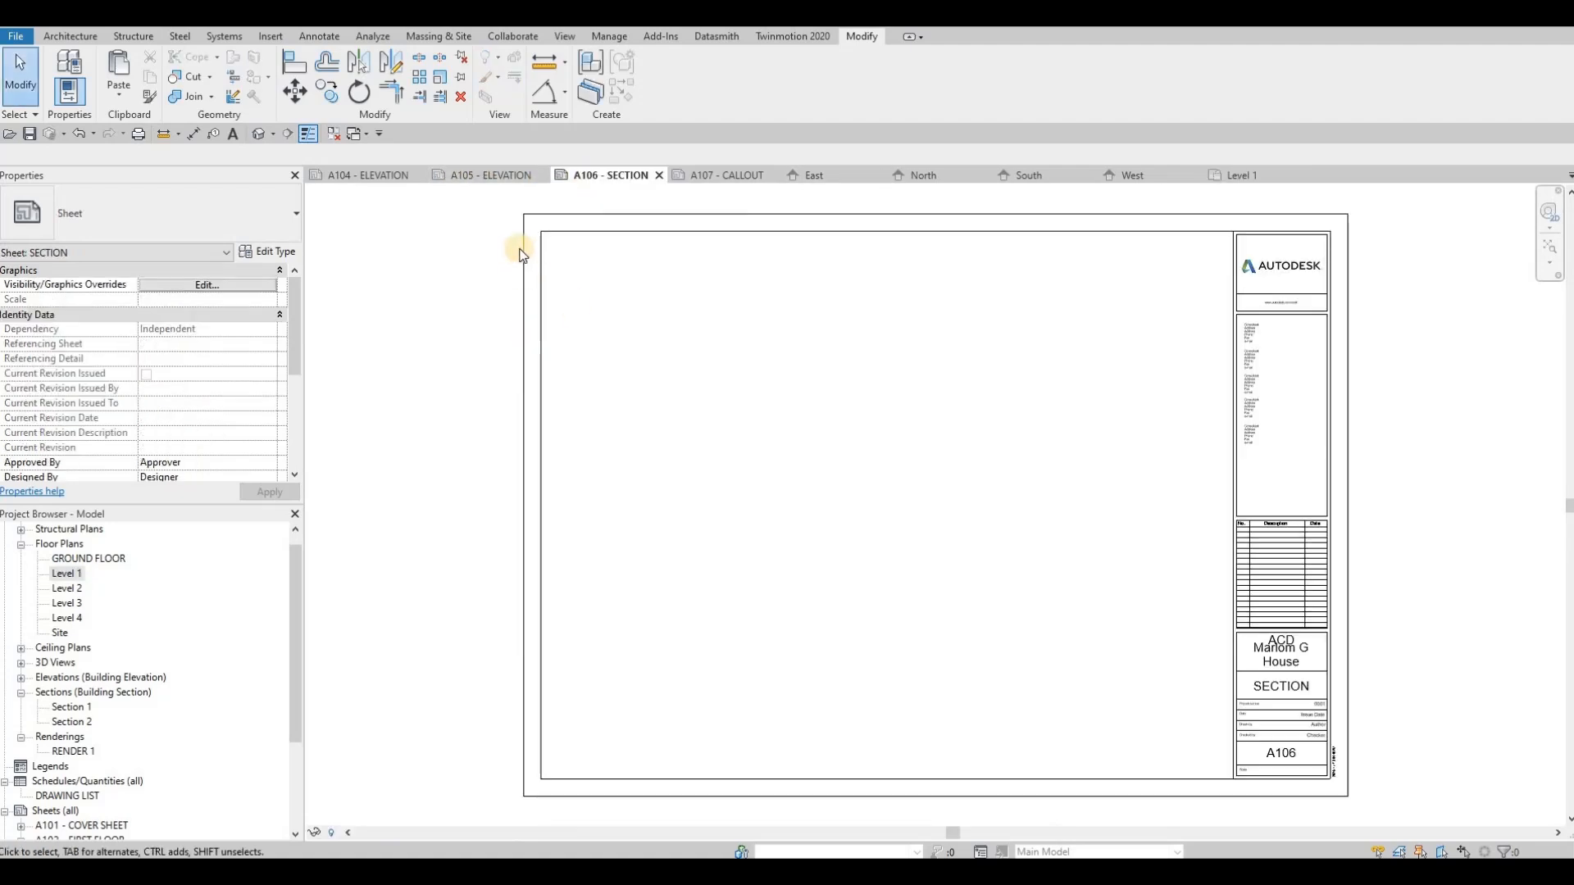
{"action": "left_click", "coordinate": [119, 90]}
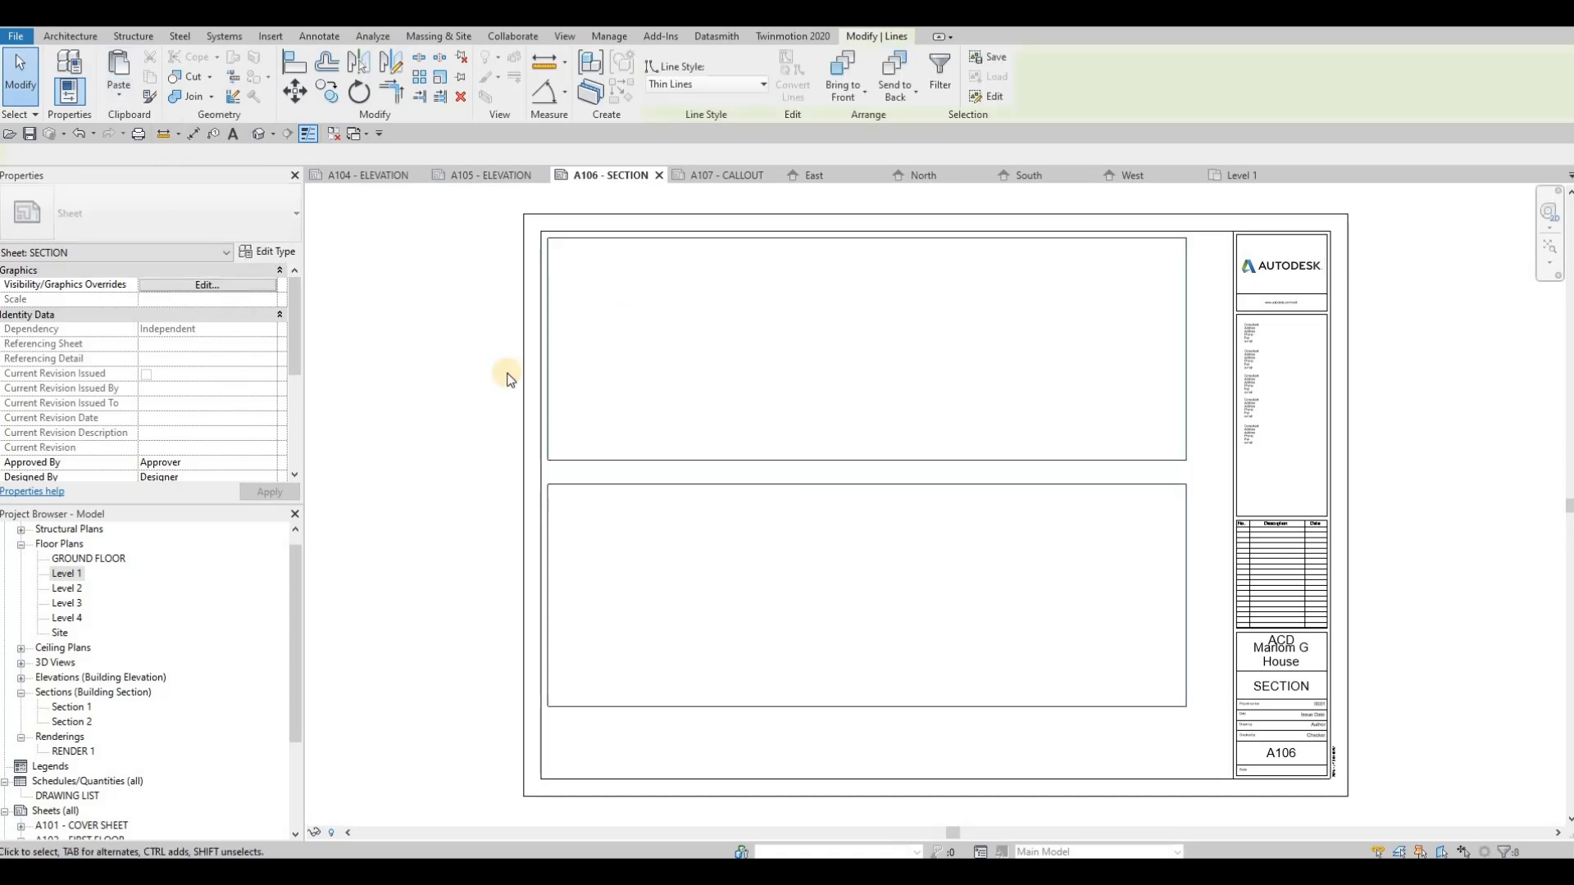
Step: Open Section 1 and widen its crop region on both sides to include the full building and the pool
{"action": "double_click", "coordinate": [66, 708]}
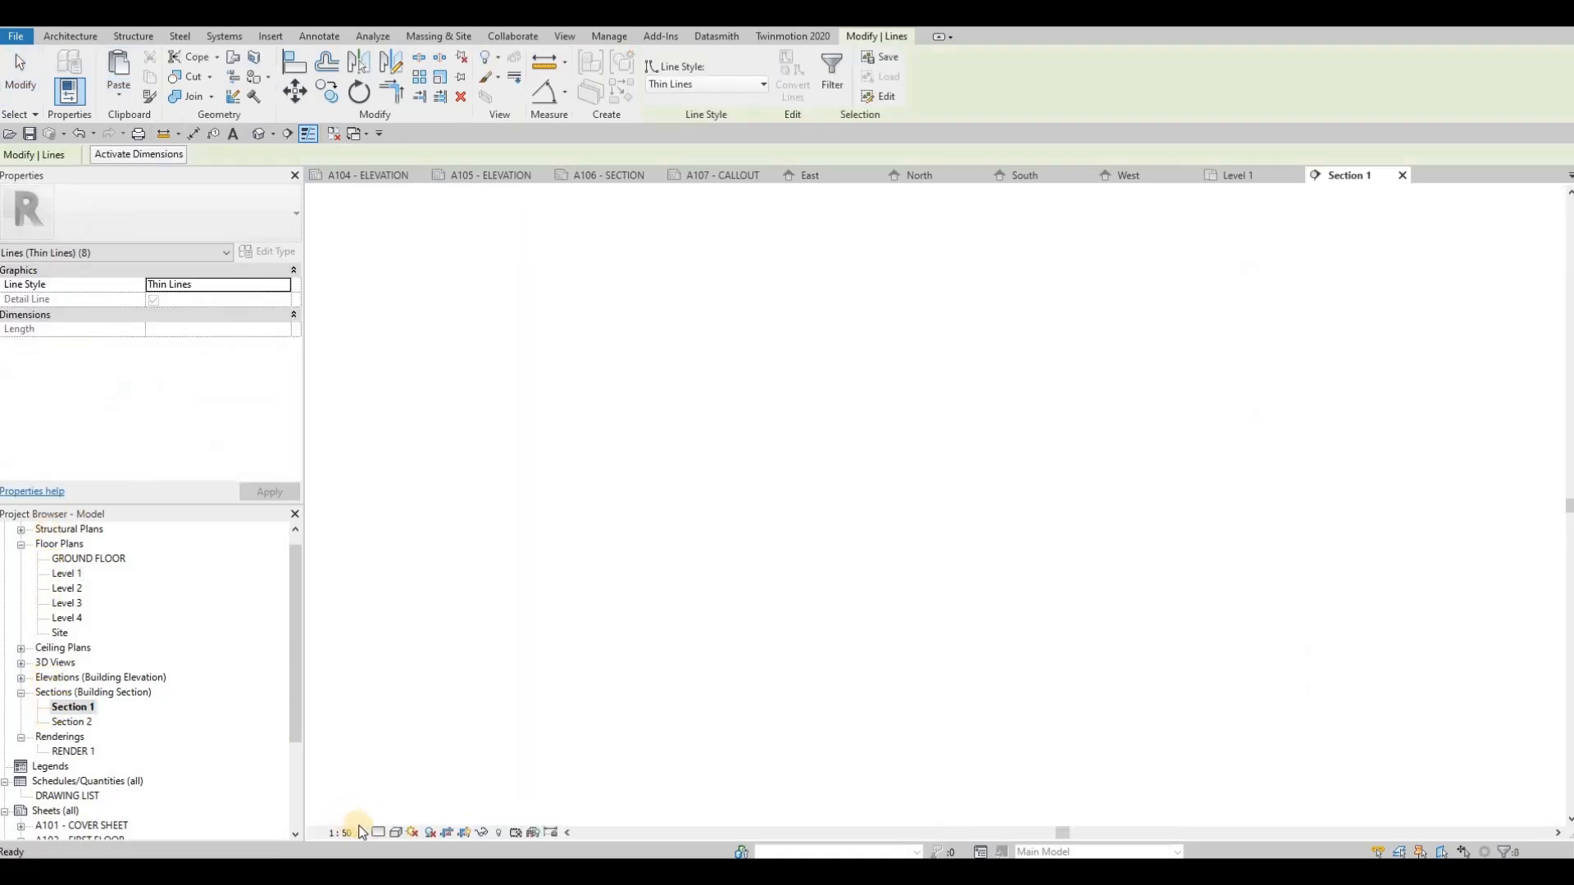
{"action": "scroll", "coordinate": [935, 502], "scroll_direction": "down", "scroll_amount": 3}
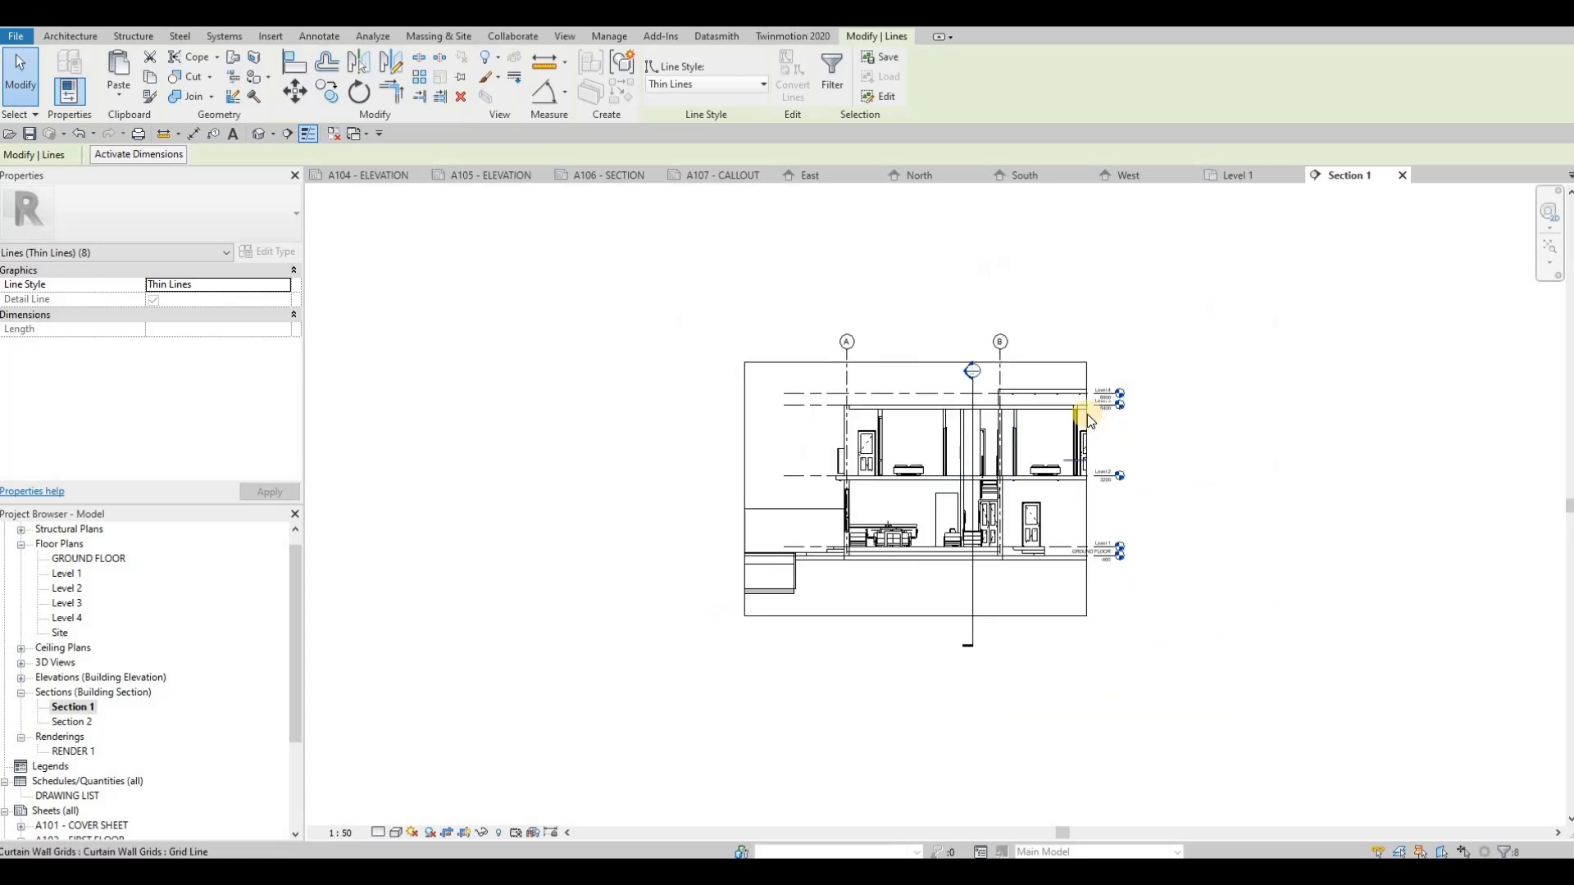
{"action": "left_click", "coordinate": [1088, 485]}
{"action": "left_click_drag", "start_coordinate": [1174, 496], "coordinate": [1184, 488]}
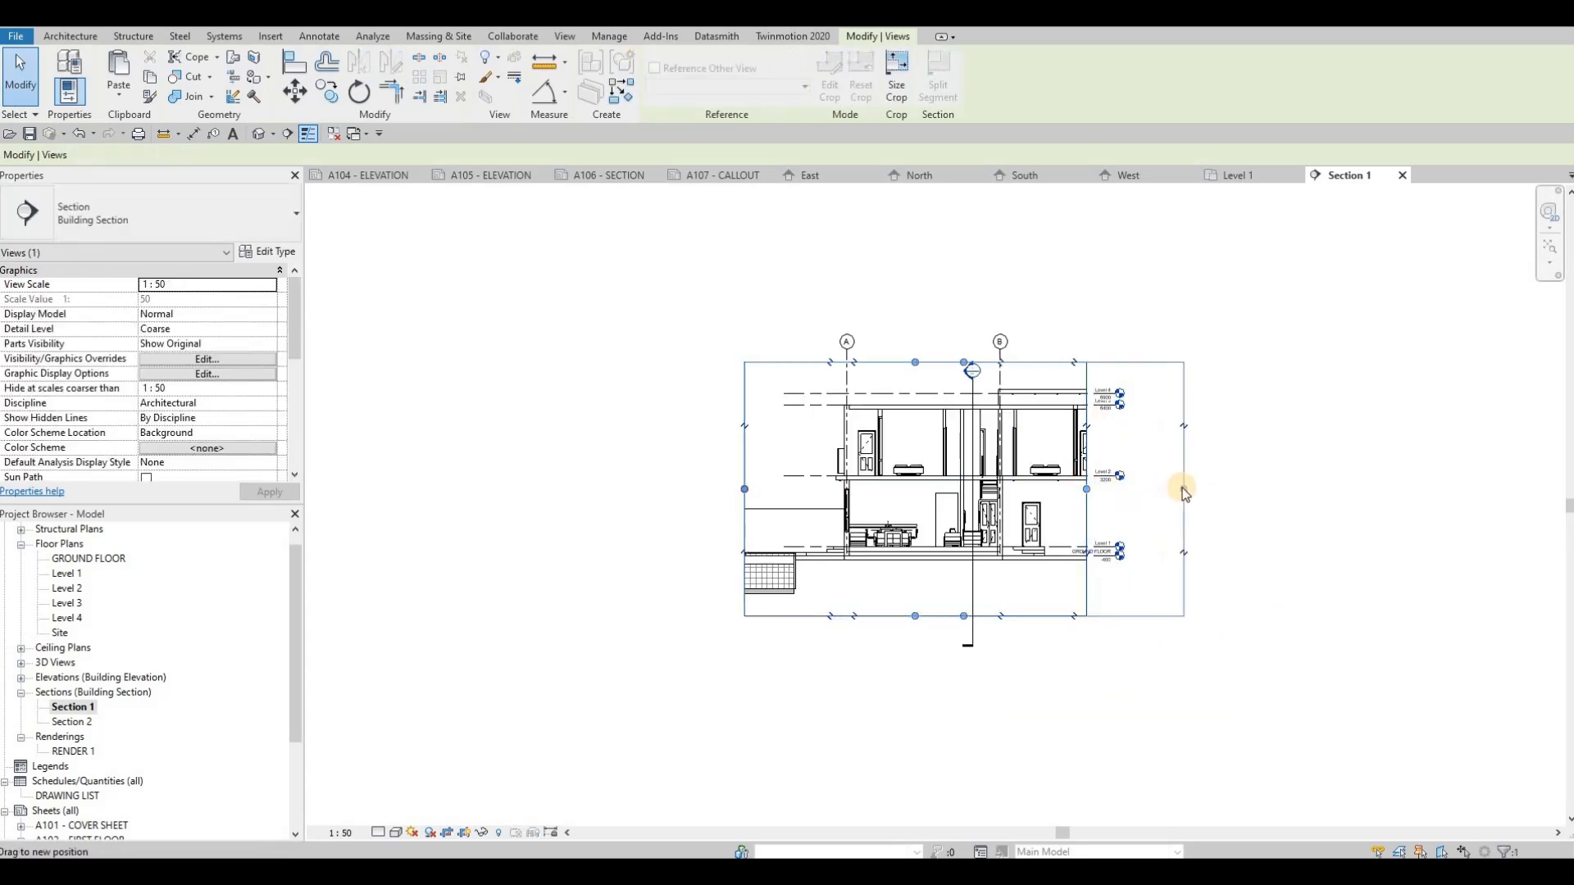
{"action": "left_click_drag", "start_coordinate": [745, 489], "coordinate": [660, 488]}
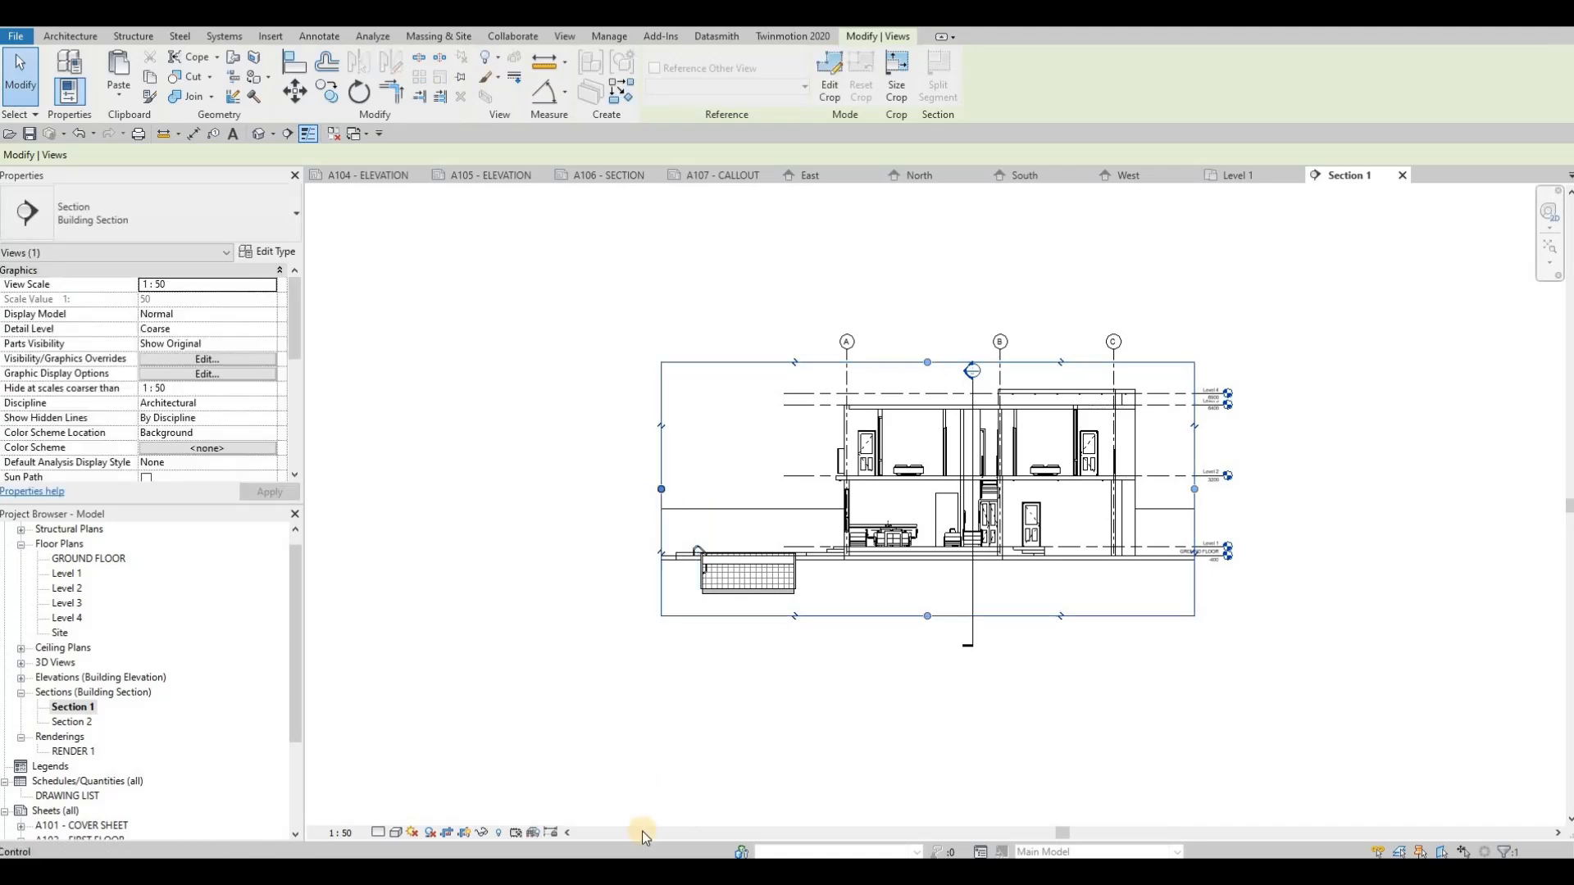
Step: Set Section 1 to Fine detail level and Consistent Colors with shadows on, and raise its crop region's upper edge slightly
{"action": "left_click", "coordinate": [377, 832]}
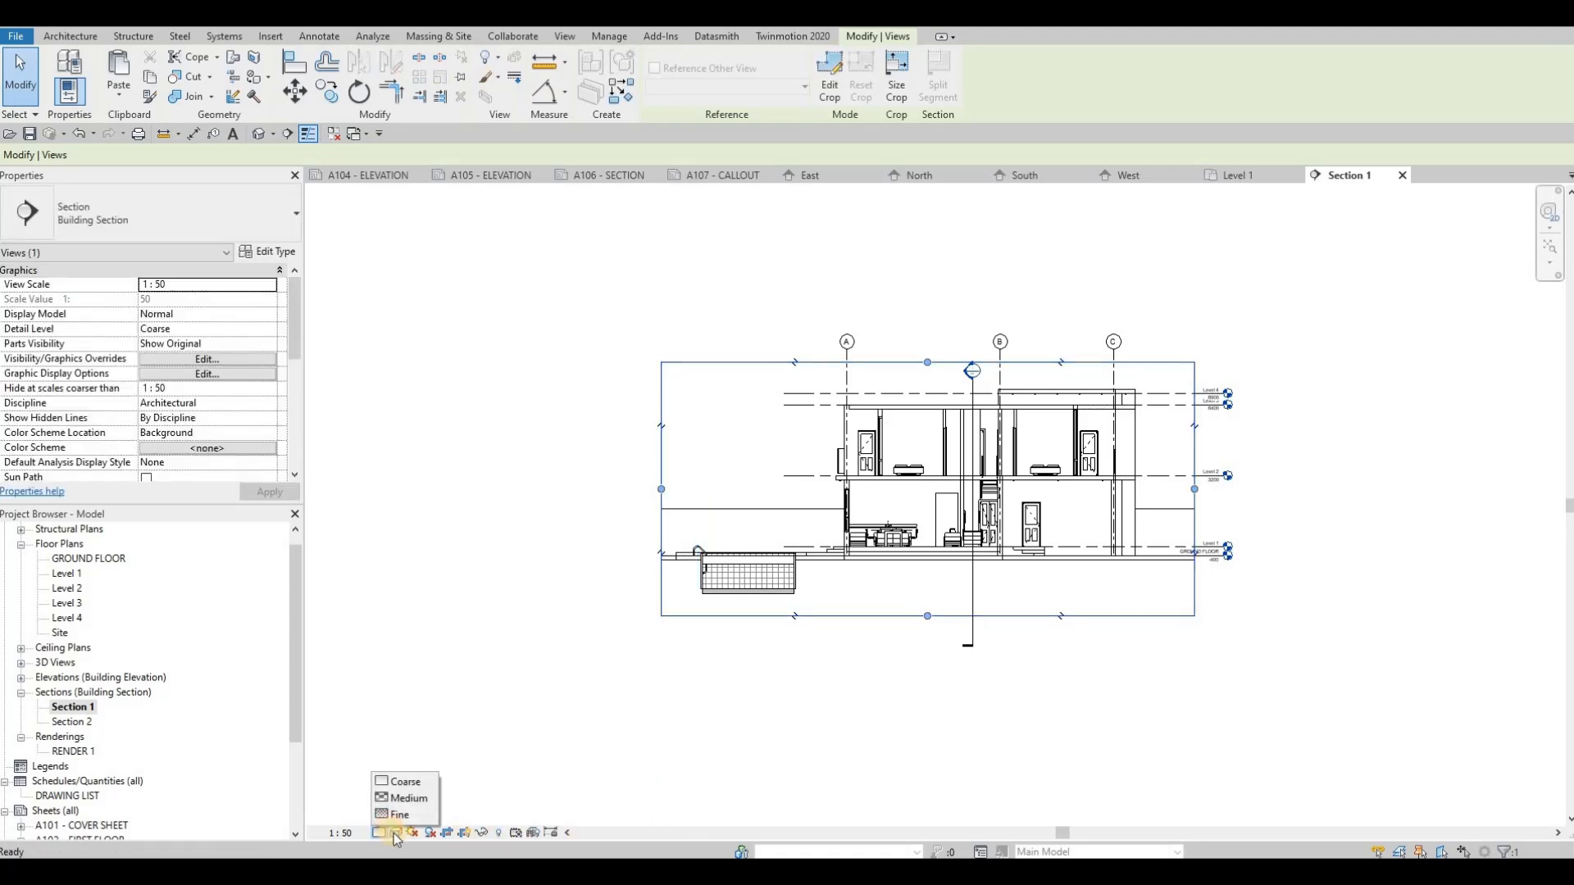
{"action": "left_click", "coordinate": [406, 809]}
{"action": "left_click", "coordinate": [396, 832]}
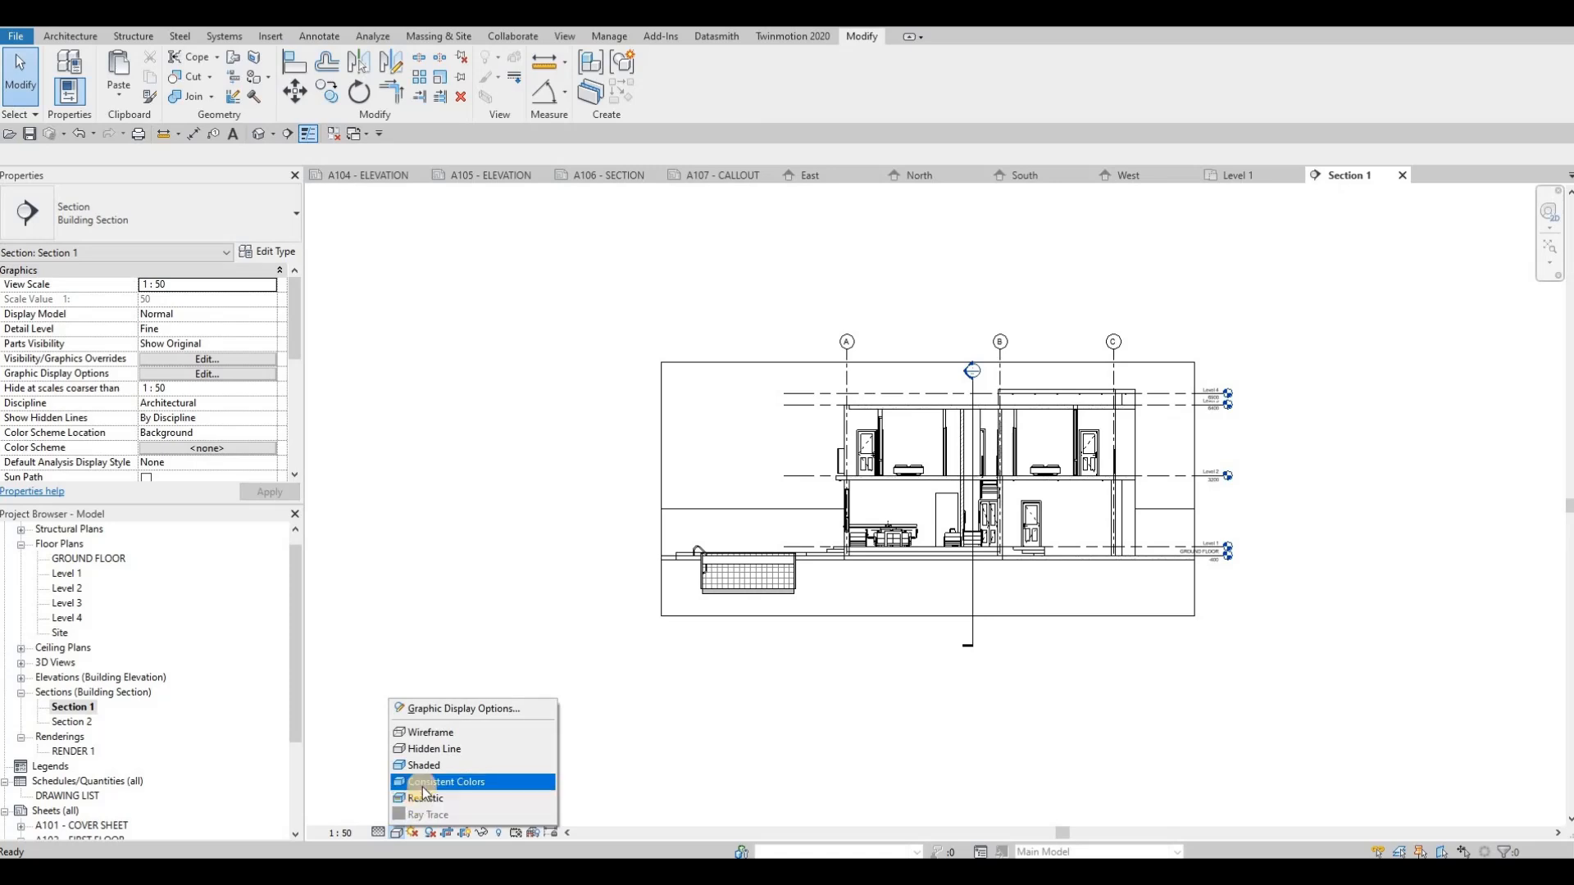
{"action": "left_click", "coordinate": [500, 766]}
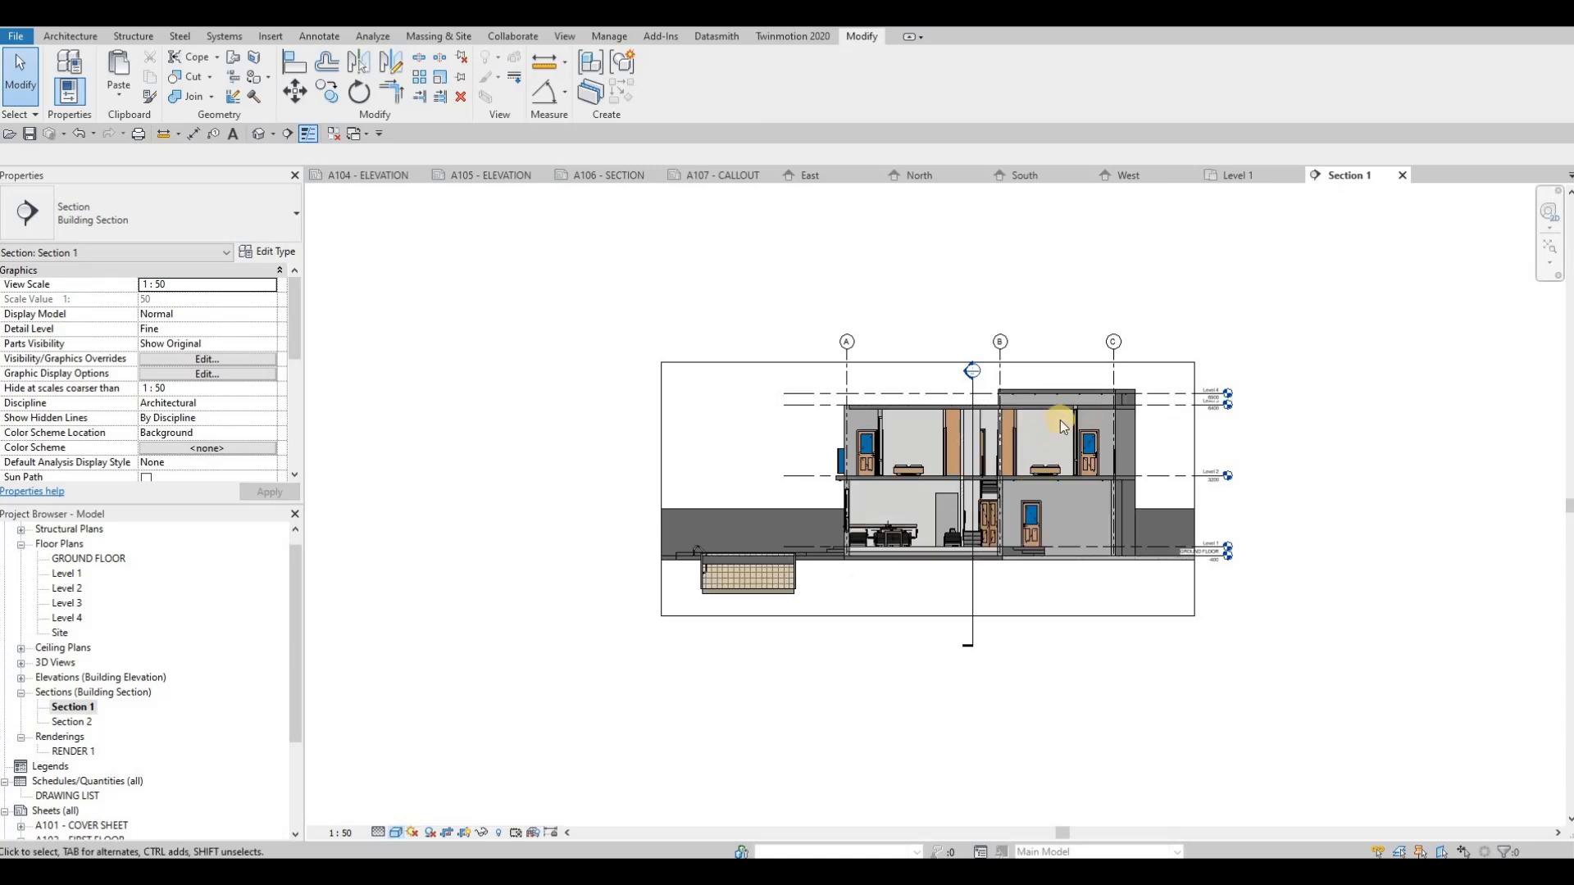
{"action": "left_click", "coordinate": [430, 832]}
{"action": "left_click", "coordinate": [931, 361]}
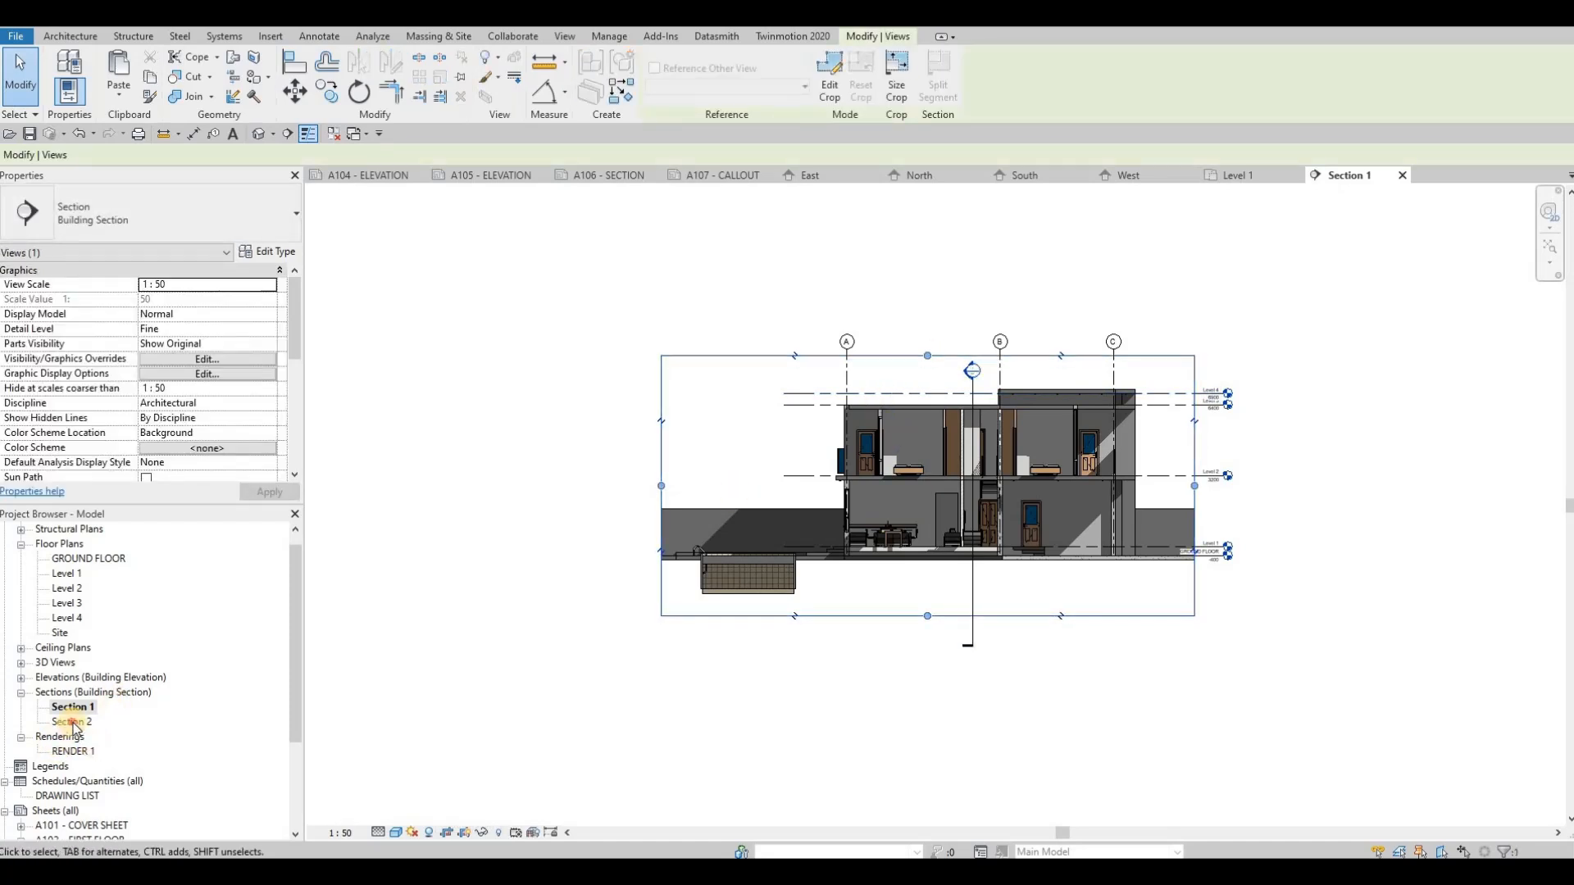
Step: Set the Section 2 view to Fine detail level and the Consistent Colors visual style
{"action": "left_click", "coordinate": [395, 833]}
{"action": "key", "text": "Escape"}
{"action": "left_click", "coordinate": [396, 833]}
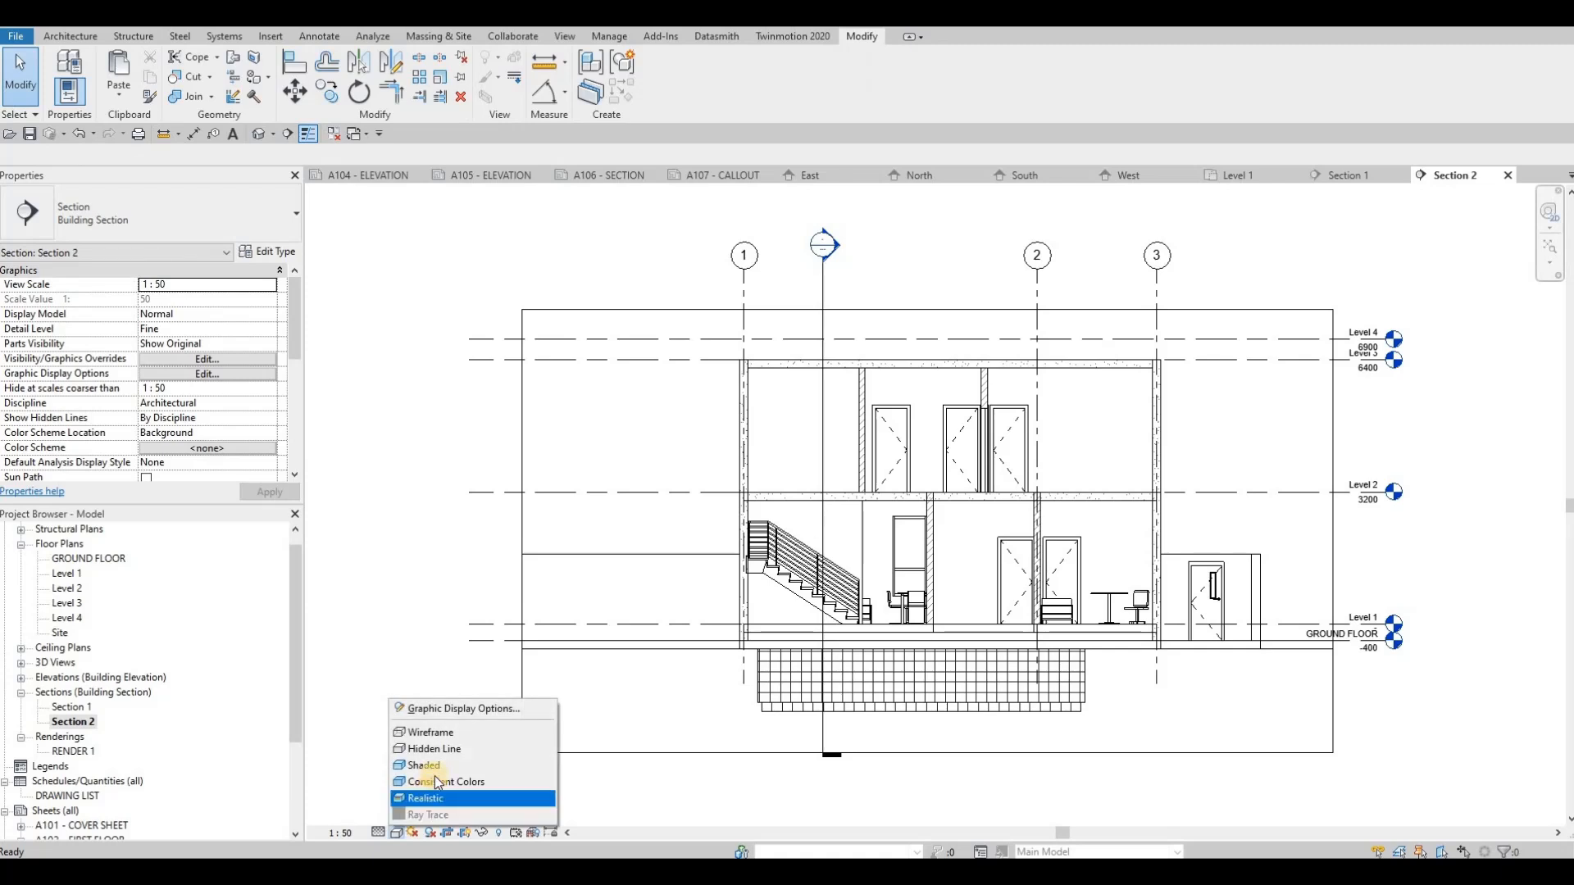
{"action": "left_click", "coordinate": [454, 782]}
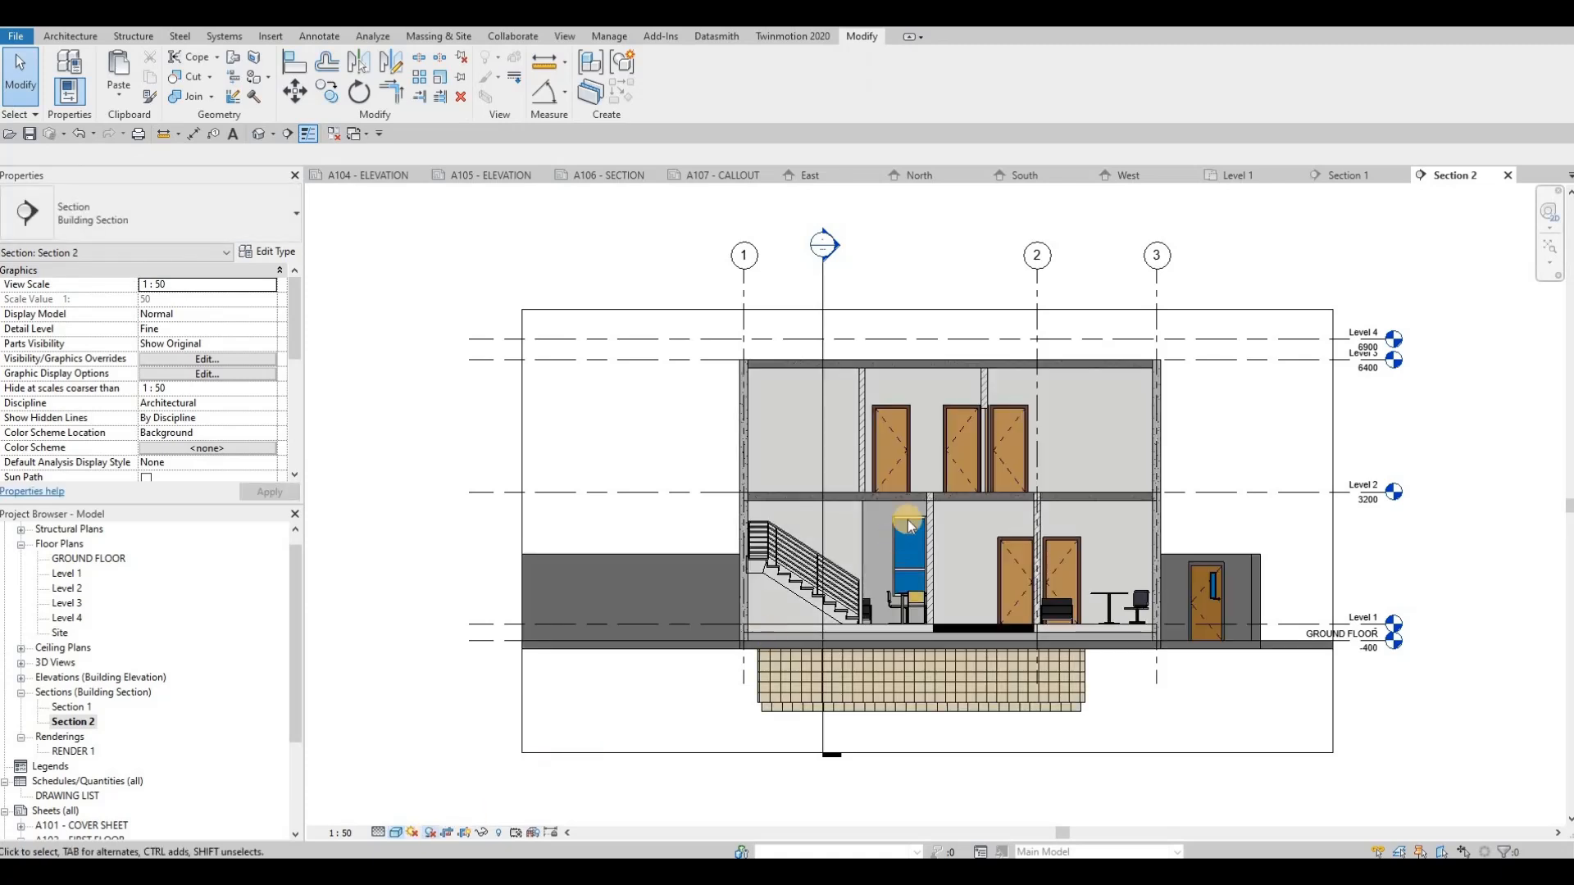
{"action": "scroll", "coordinate": [903, 502], "scroll_direction": "down", "scroll_amount": 3}
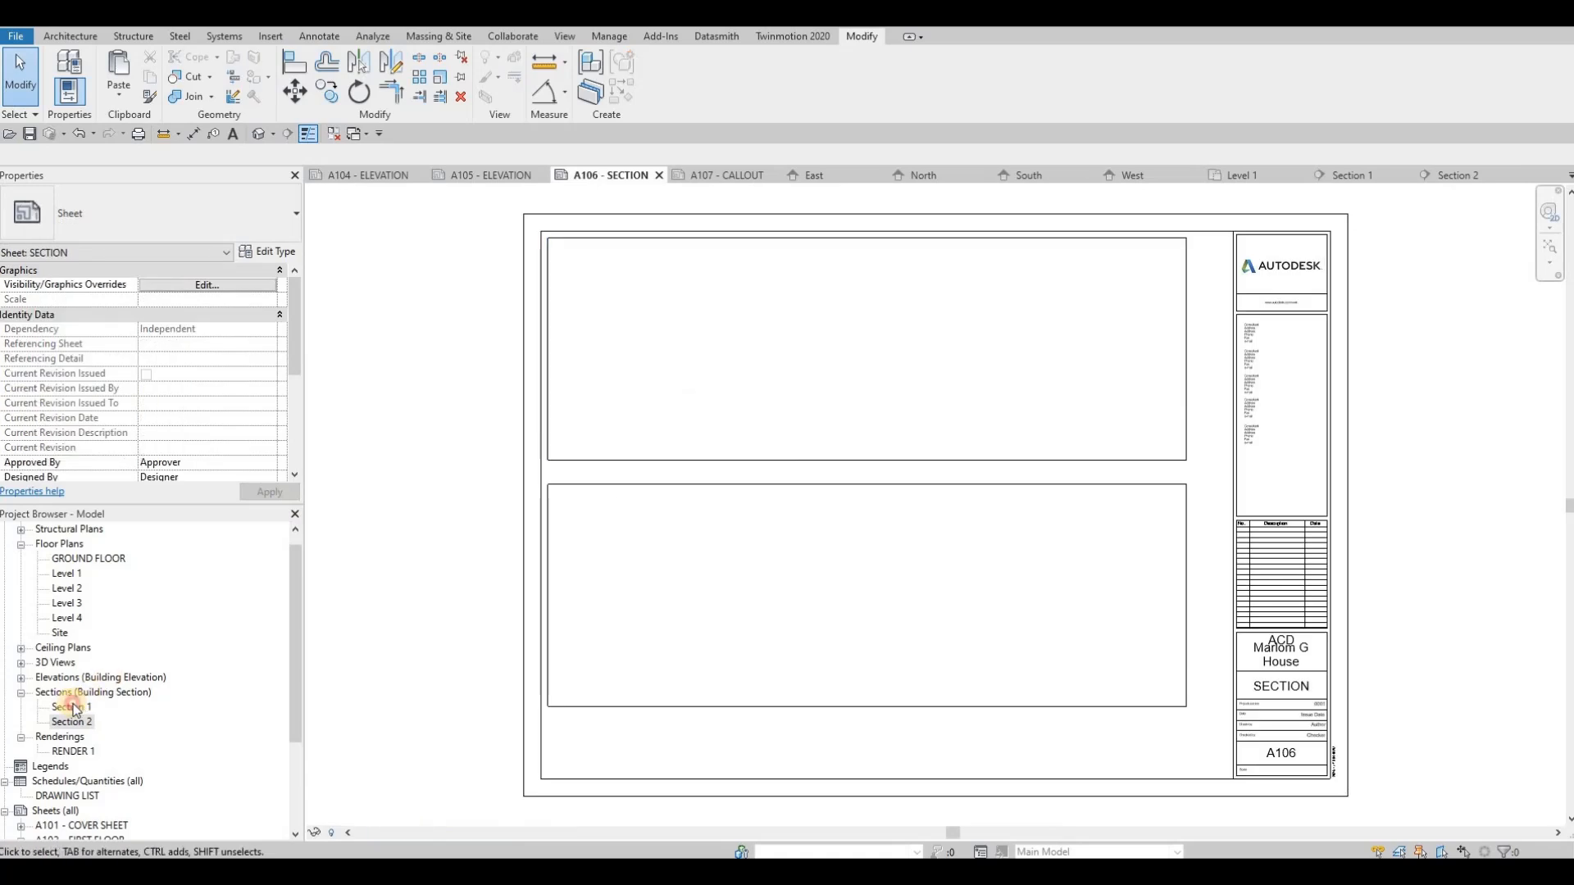
Step: Place the Section 1 view in the upper frame of sheet A106 and the Section 2 view in the lower frame
{"action": "left_click_drag", "start_coordinate": [80, 705], "coordinate": [849, 420]}
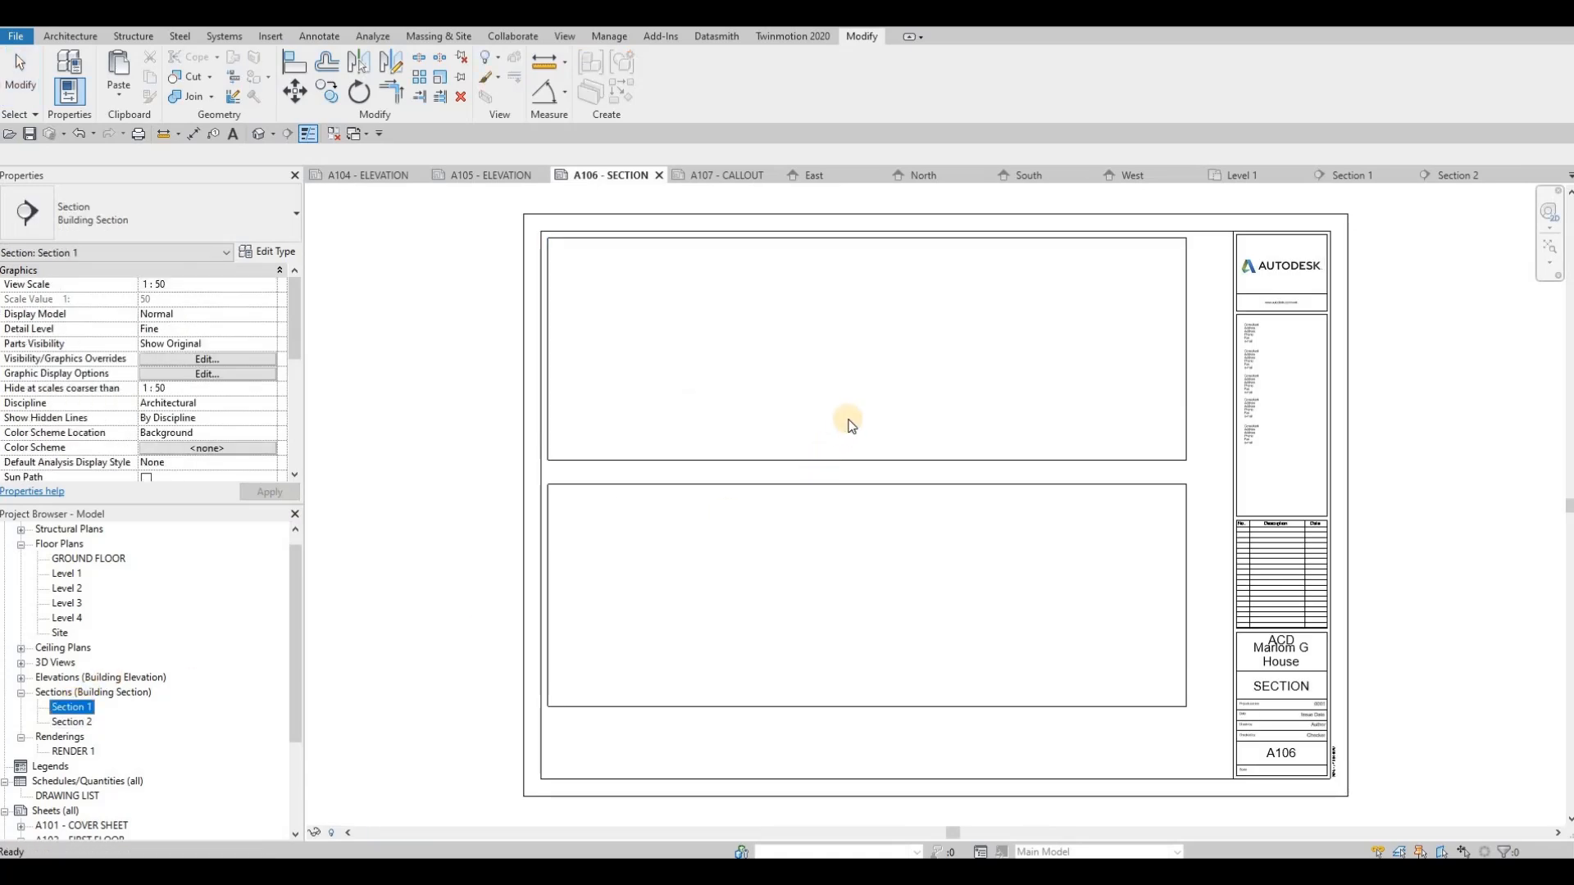
{"action": "left_click", "coordinate": [853, 348]}
{"action": "left_click_drag", "start_coordinate": [86, 723], "coordinate": [861, 592]}
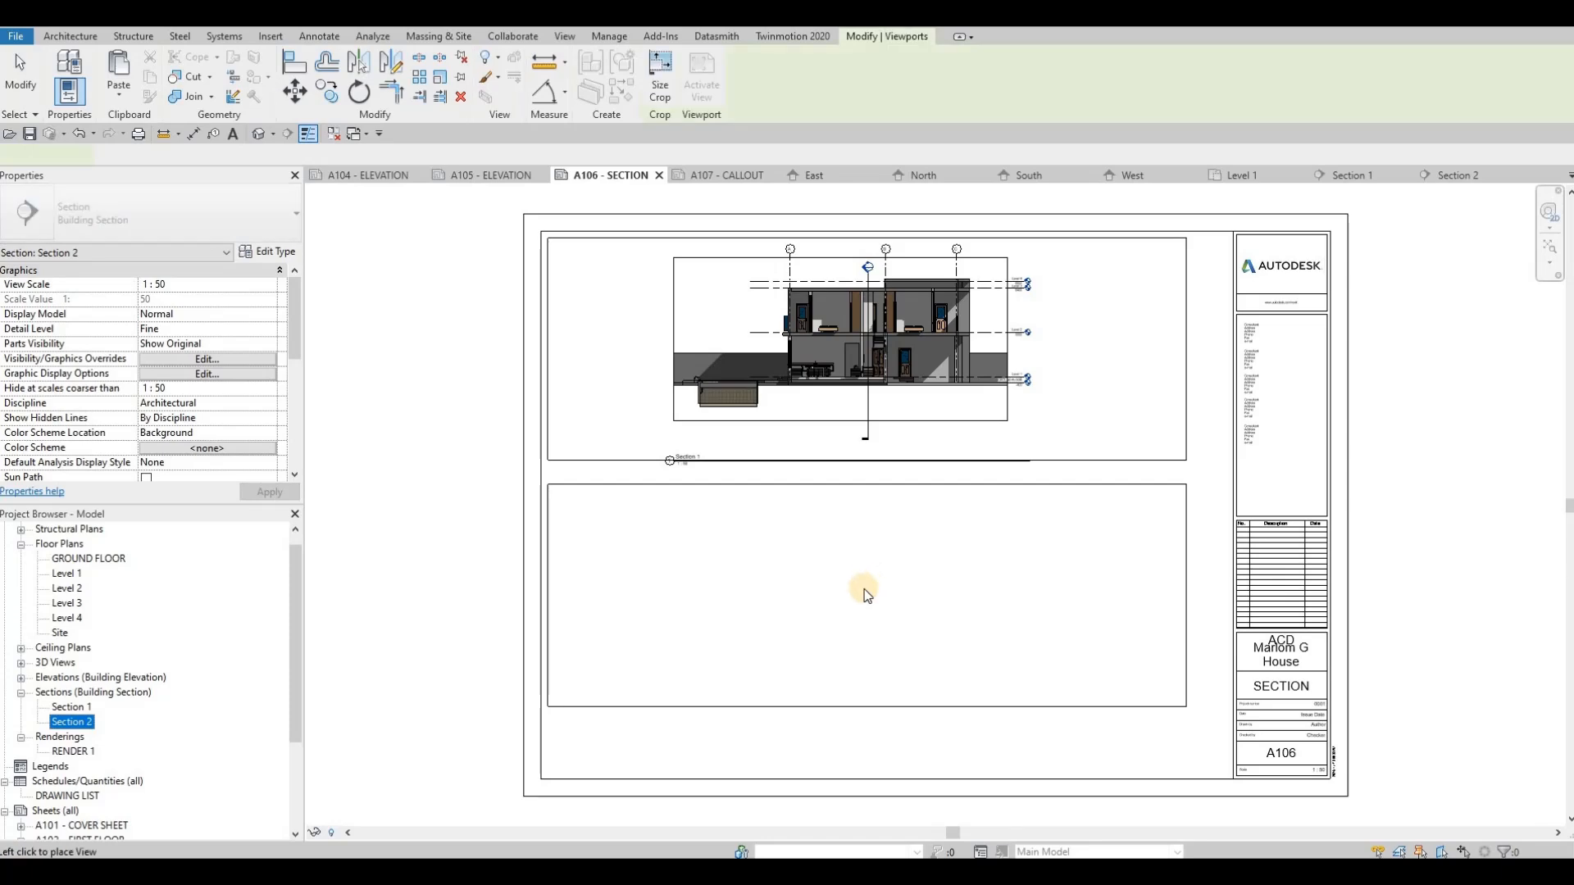
{"action": "left_click", "coordinate": [861, 593]}
{"action": "key", "text": "Escape"}
{"action": "scroll", "coordinate": [725, 493], "scroll_direction": "up", "scroll_amount": 3}
{"action": "key", "text": "Escape"}
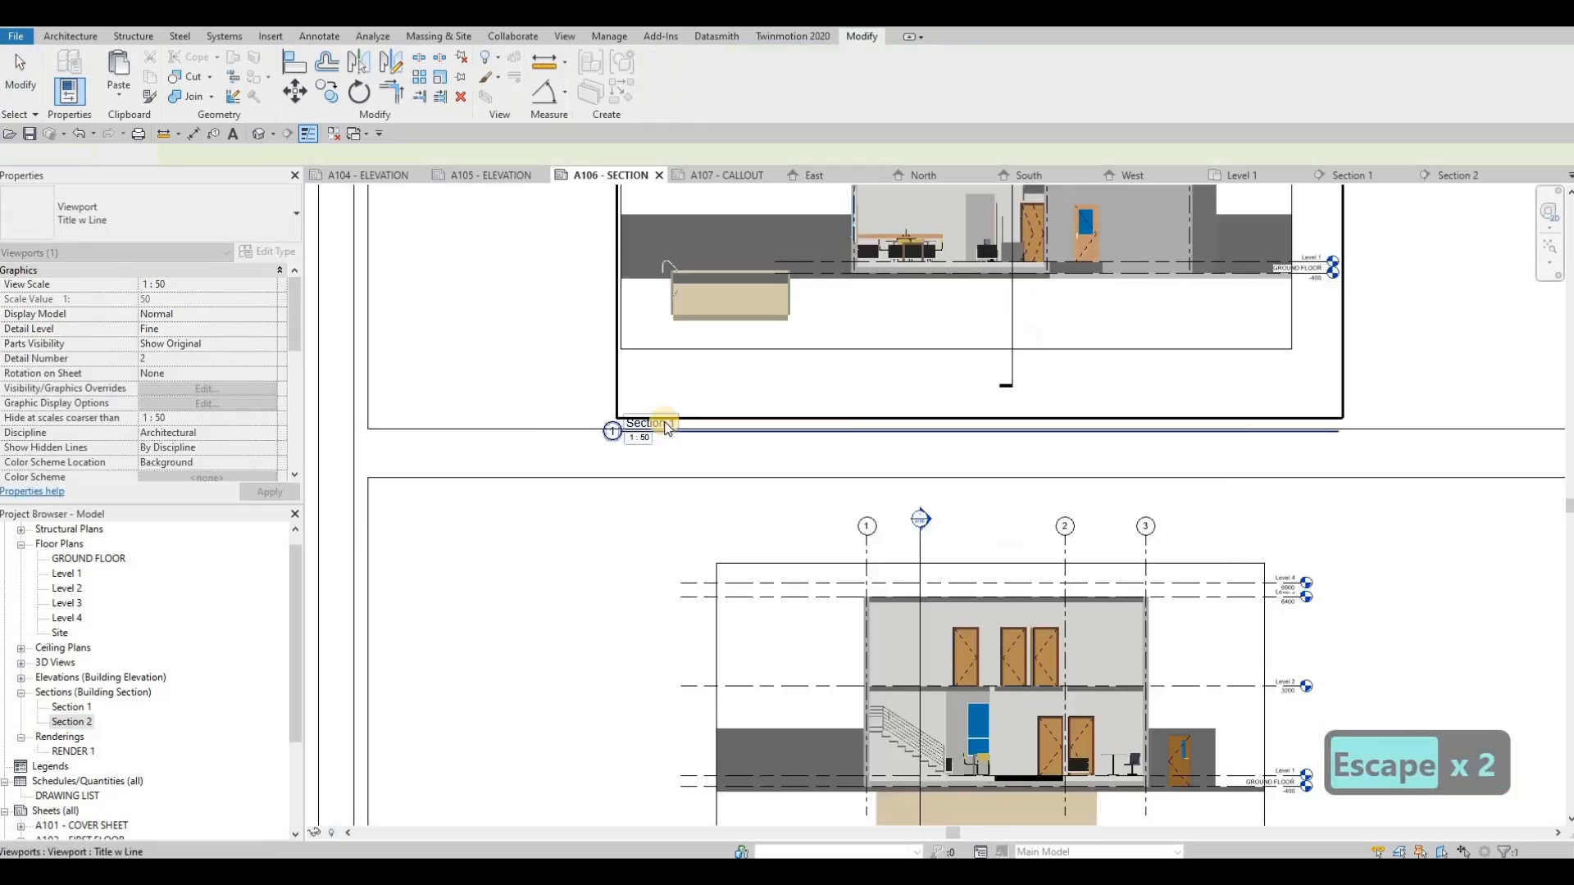
Step: Move the Section 1 view title just below the upper frame's left corner and shorten its title line to the text's length
{"action": "key", "text": "Escape"}
{"action": "key", "text": "Escape"}
{"action": "left_click_drag", "start_coordinate": [510, 443], "coordinate": [791, 309]}
{"action": "left_click", "coordinate": [790, 310]}
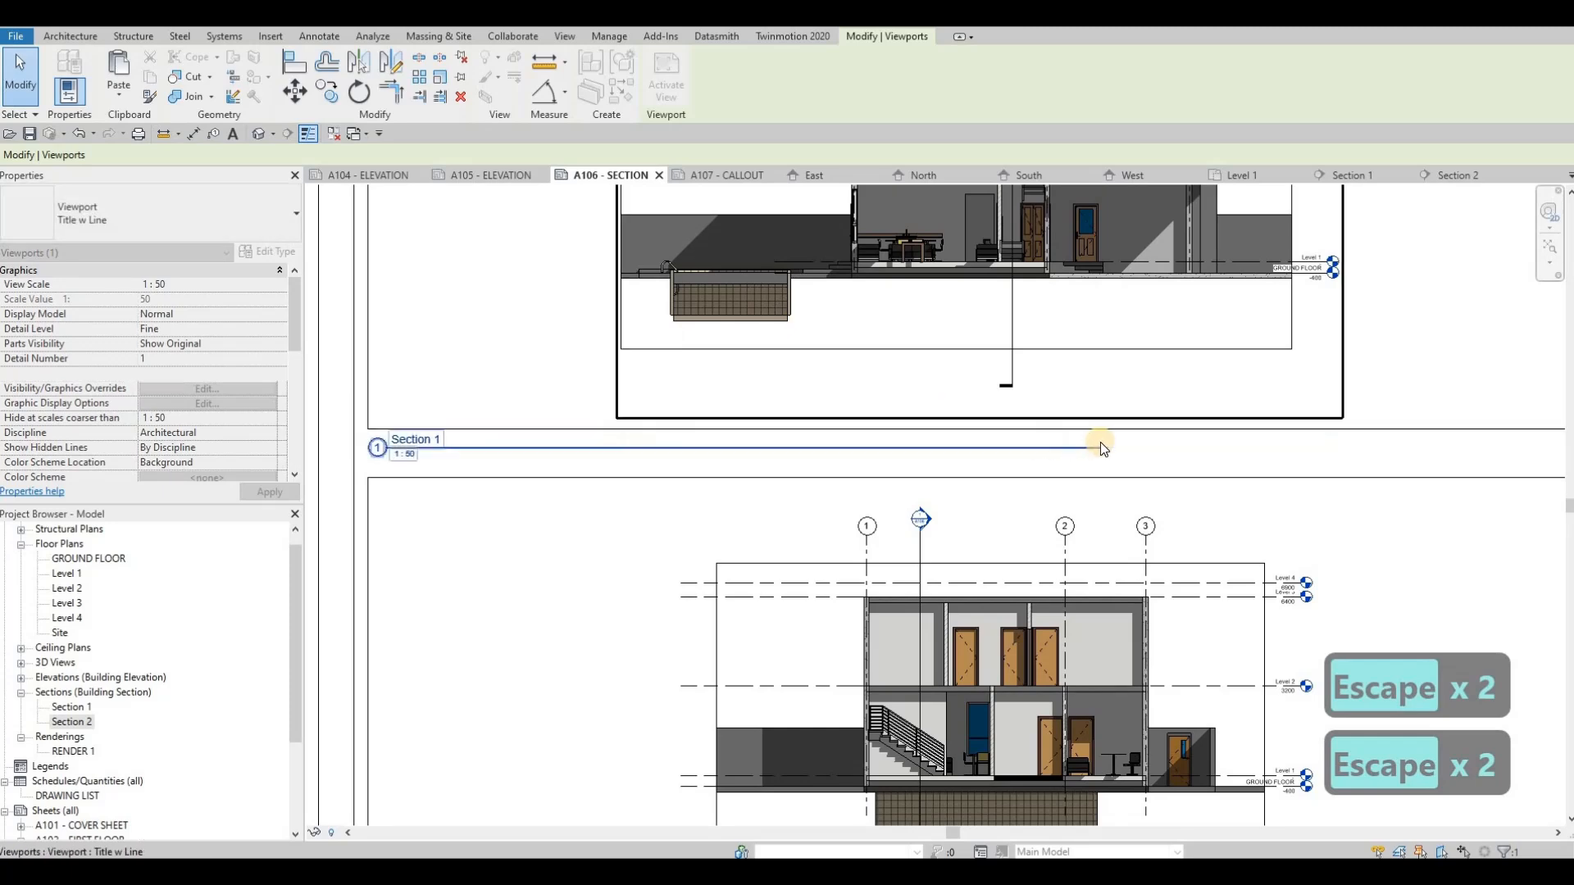
{"action": "left_click_drag", "start_coordinate": [1103, 447], "coordinate": [452, 459]}
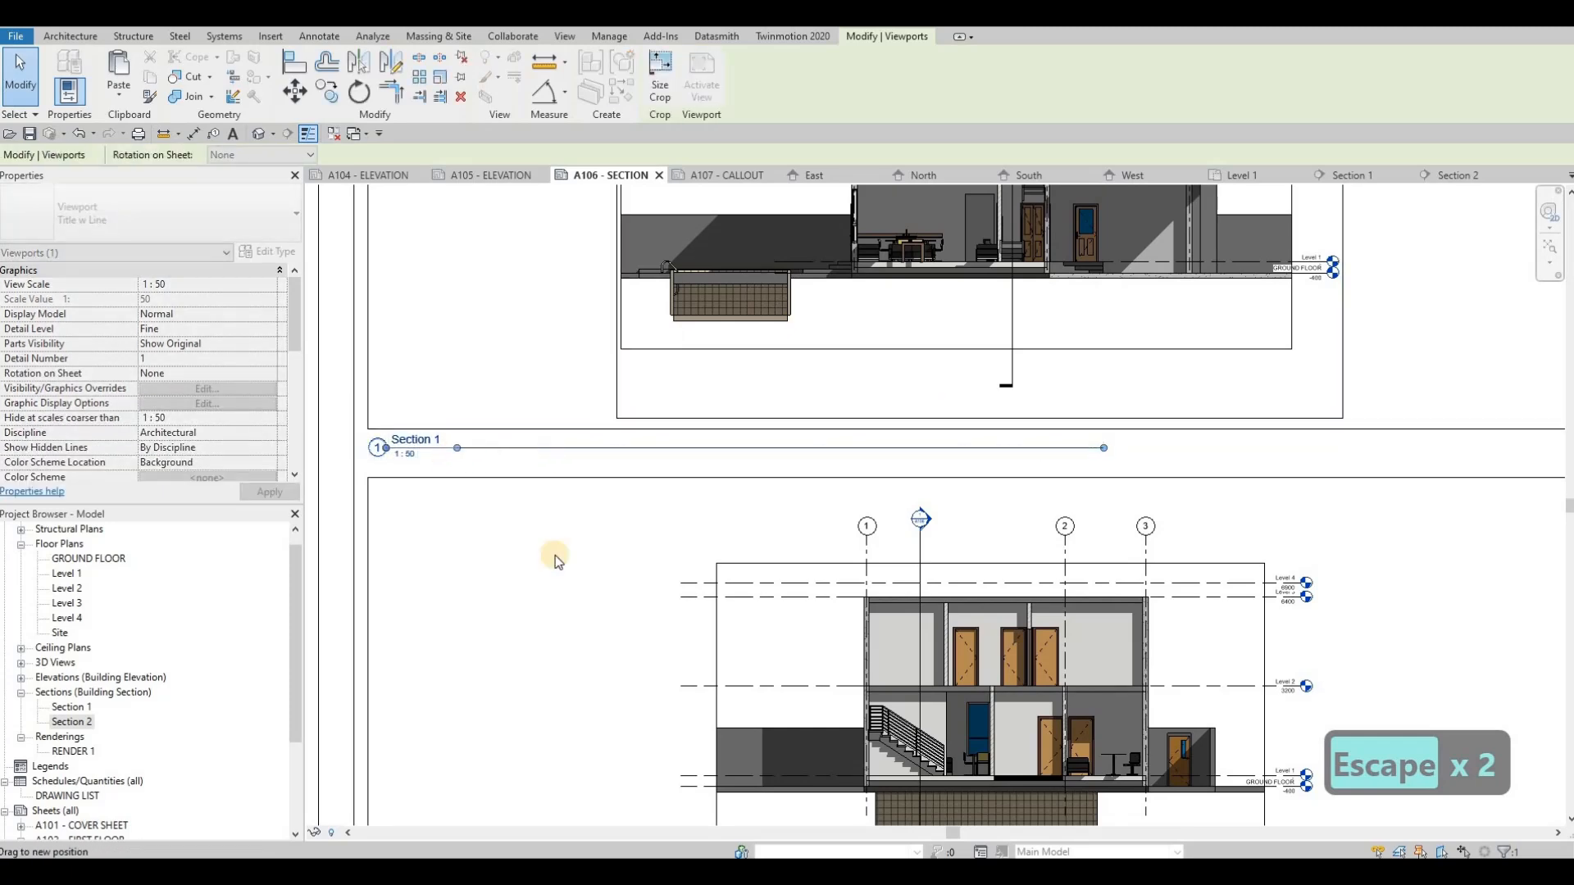
{"action": "key", "text": "Escape"}
{"action": "scroll", "coordinate": [781, 650], "scroll_direction": "down", "scroll_amount": 2}
{"action": "key", "text": "Escape"}
Step: Move the Section 2 view title below the lower frame's left corner and shorten its line to align with the Section 1 title
{"action": "left_click", "coordinate": [783, 651]}
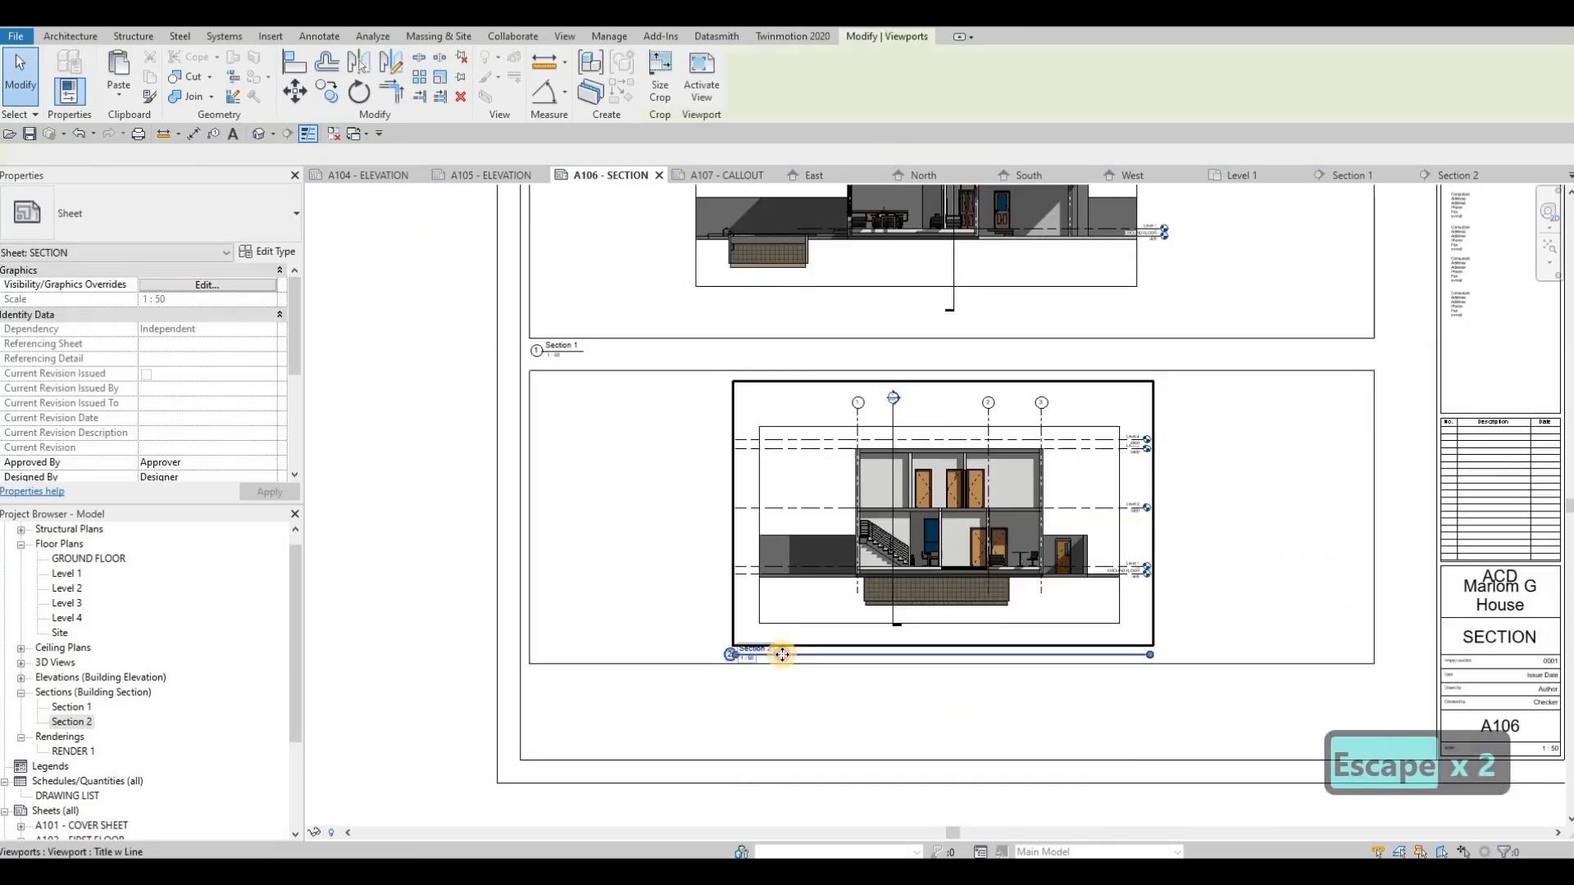
{"action": "key", "text": "Escape"}
{"action": "key", "text": "Escape"}
{"action": "left_click_drag", "start_coordinate": [735, 671], "coordinate": [543, 682]}
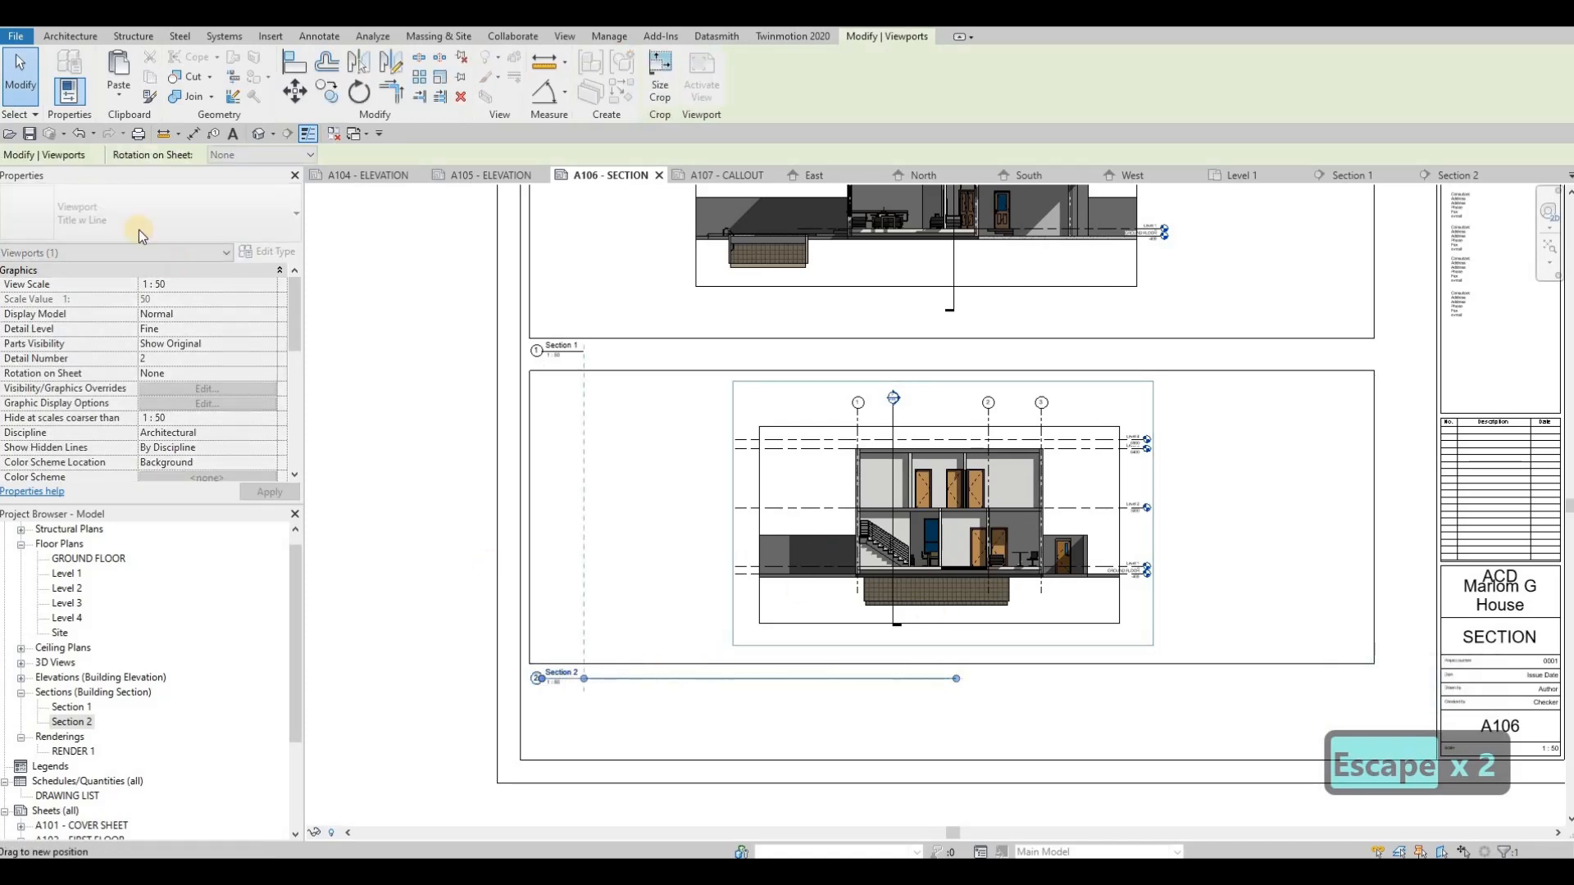
{"action": "left_click", "coordinate": [617, 215]}
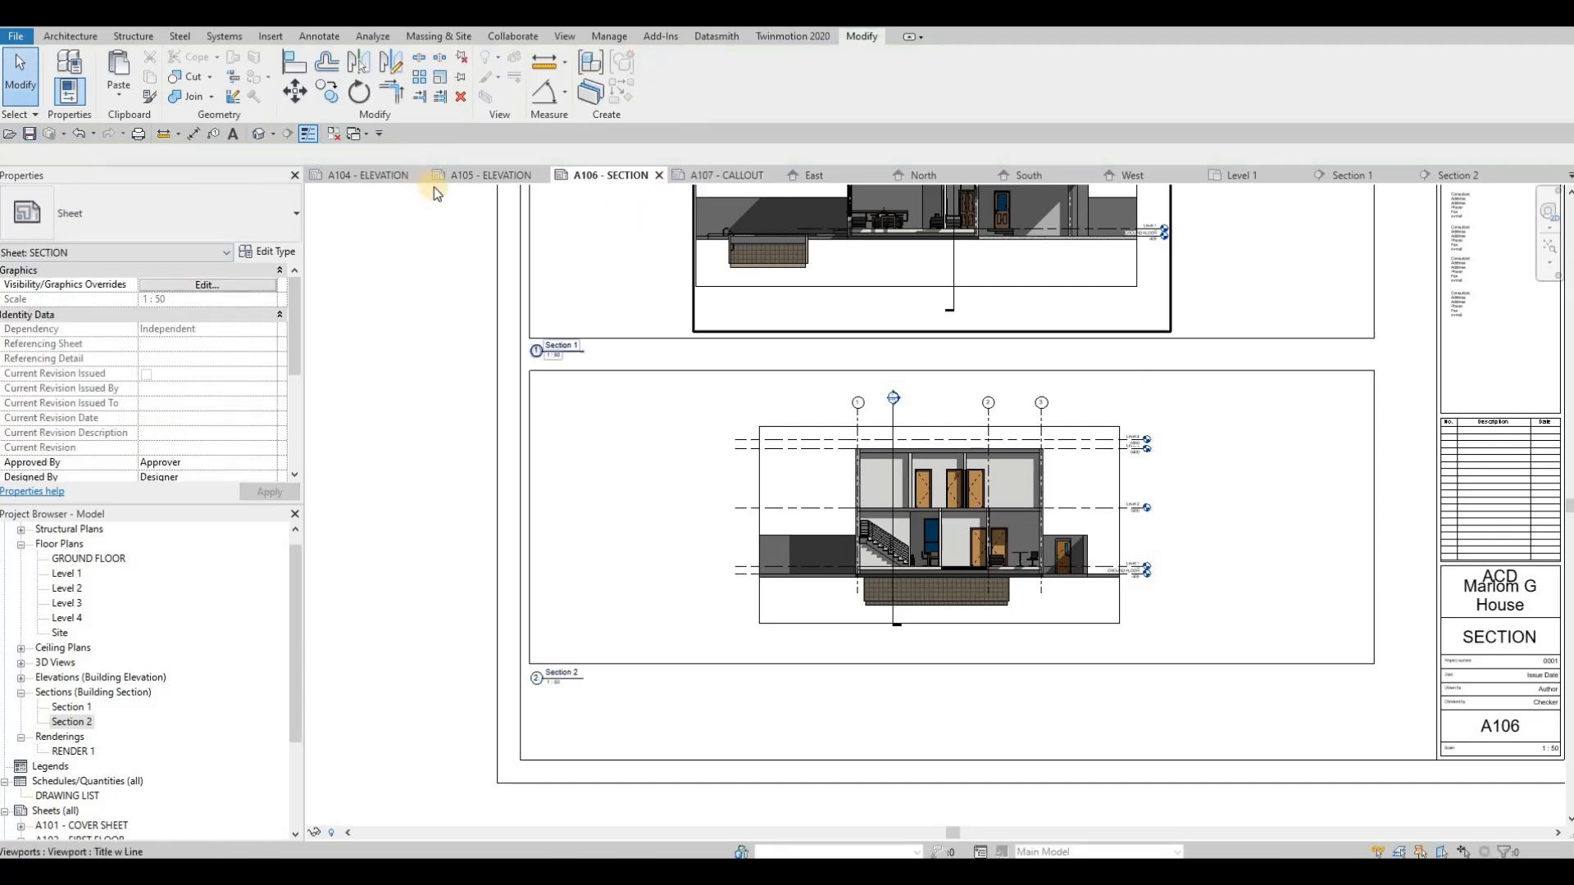
{"action": "scroll", "coordinate": [831, 425], "scroll_direction": "down", "scroll_amount": 2}
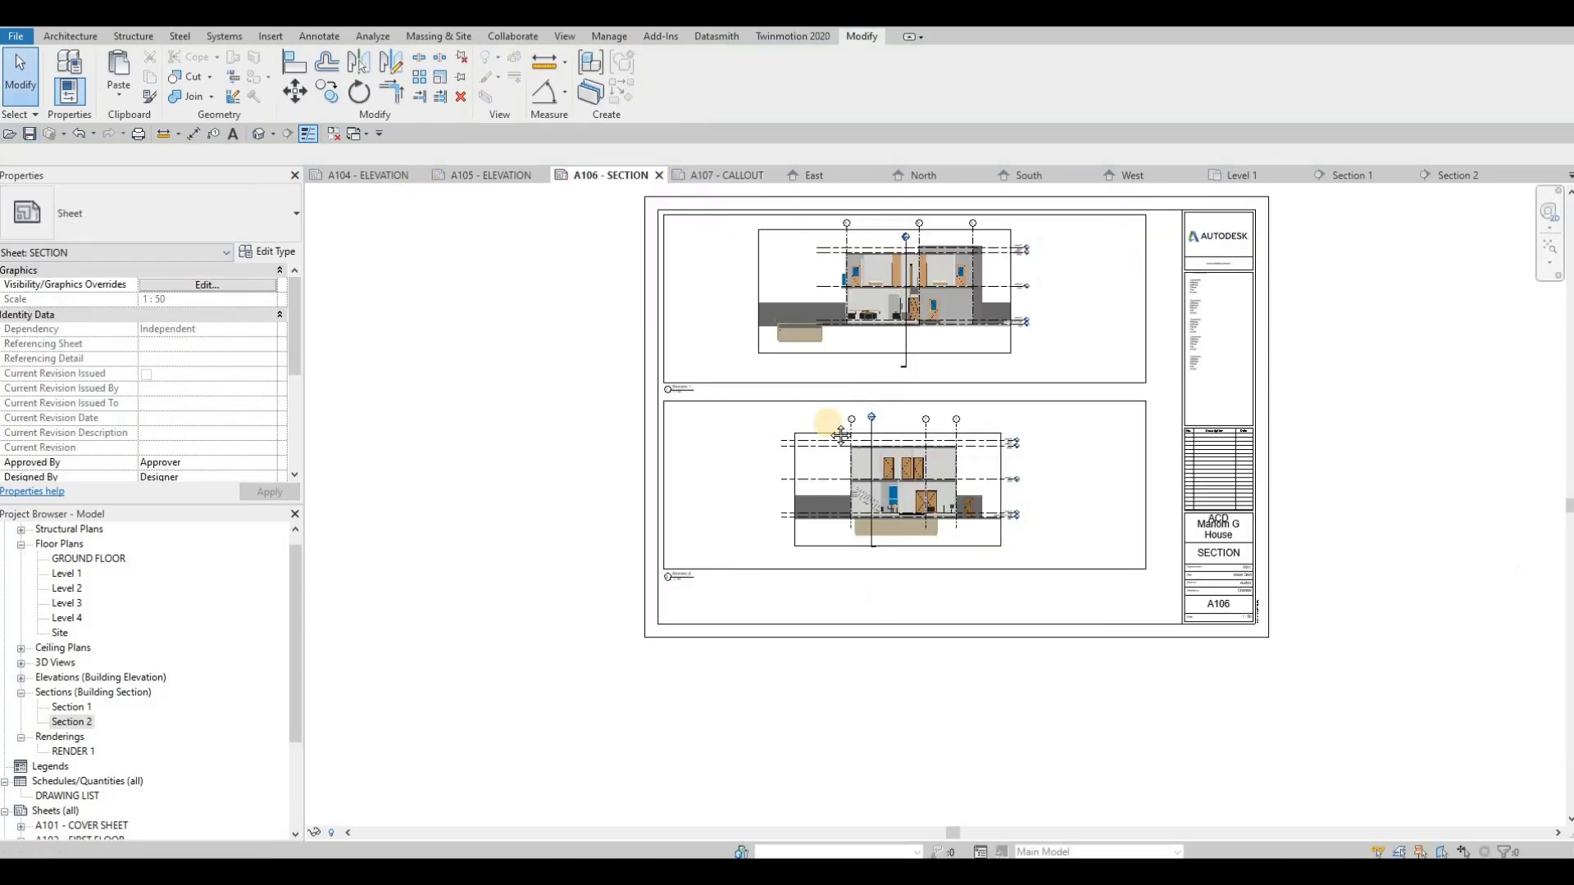
{"action": "middle_click_drag", "start_coordinate": [733, 381], "coordinate": [691, 411]}
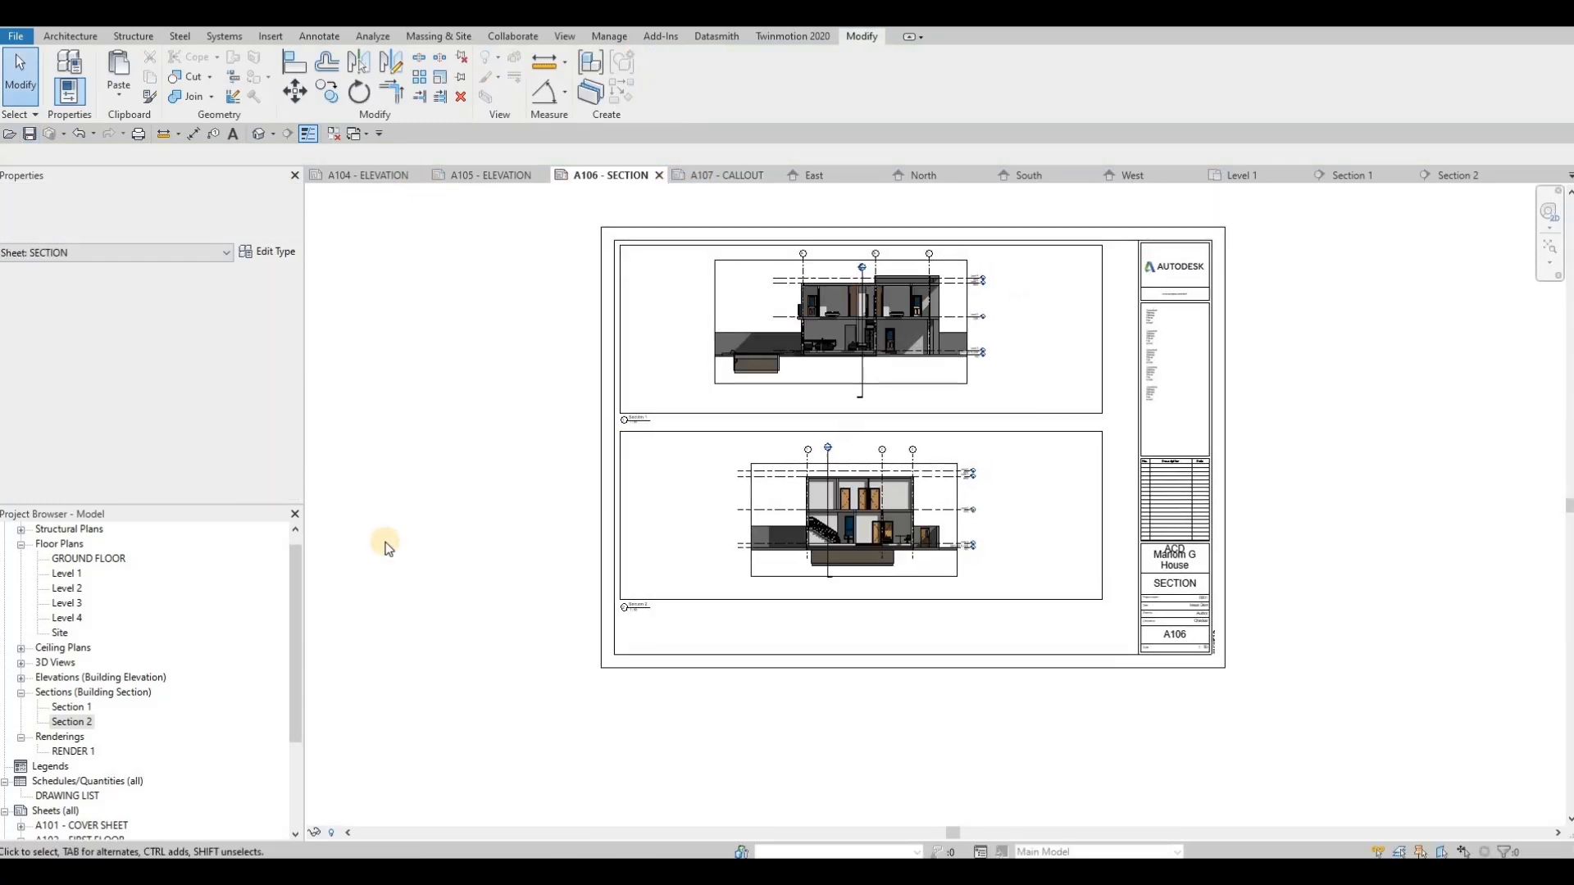
Step: Open the Level 1 floor plan and create a rectangular callout around the kitchen counter and dining table area
{"action": "double_click", "coordinate": [67, 574]}
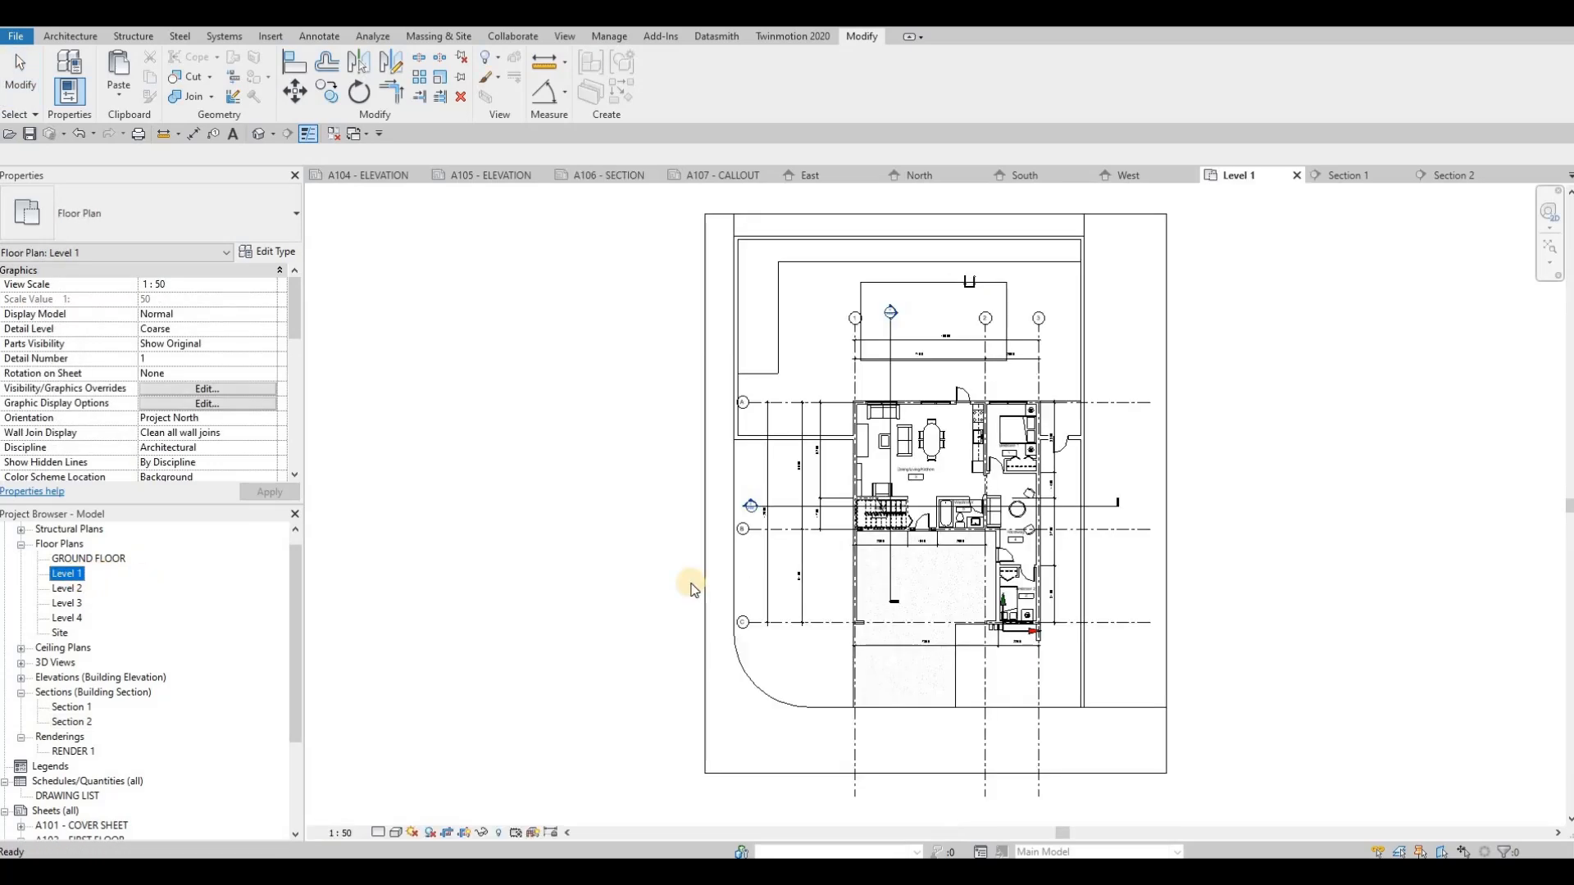
{"action": "scroll", "coordinate": [897, 490], "scroll_direction": "up", "scroll_amount": 3}
{"action": "scroll", "coordinate": [897, 490], "scroll_direction": "up", "scroll_amount": 2}
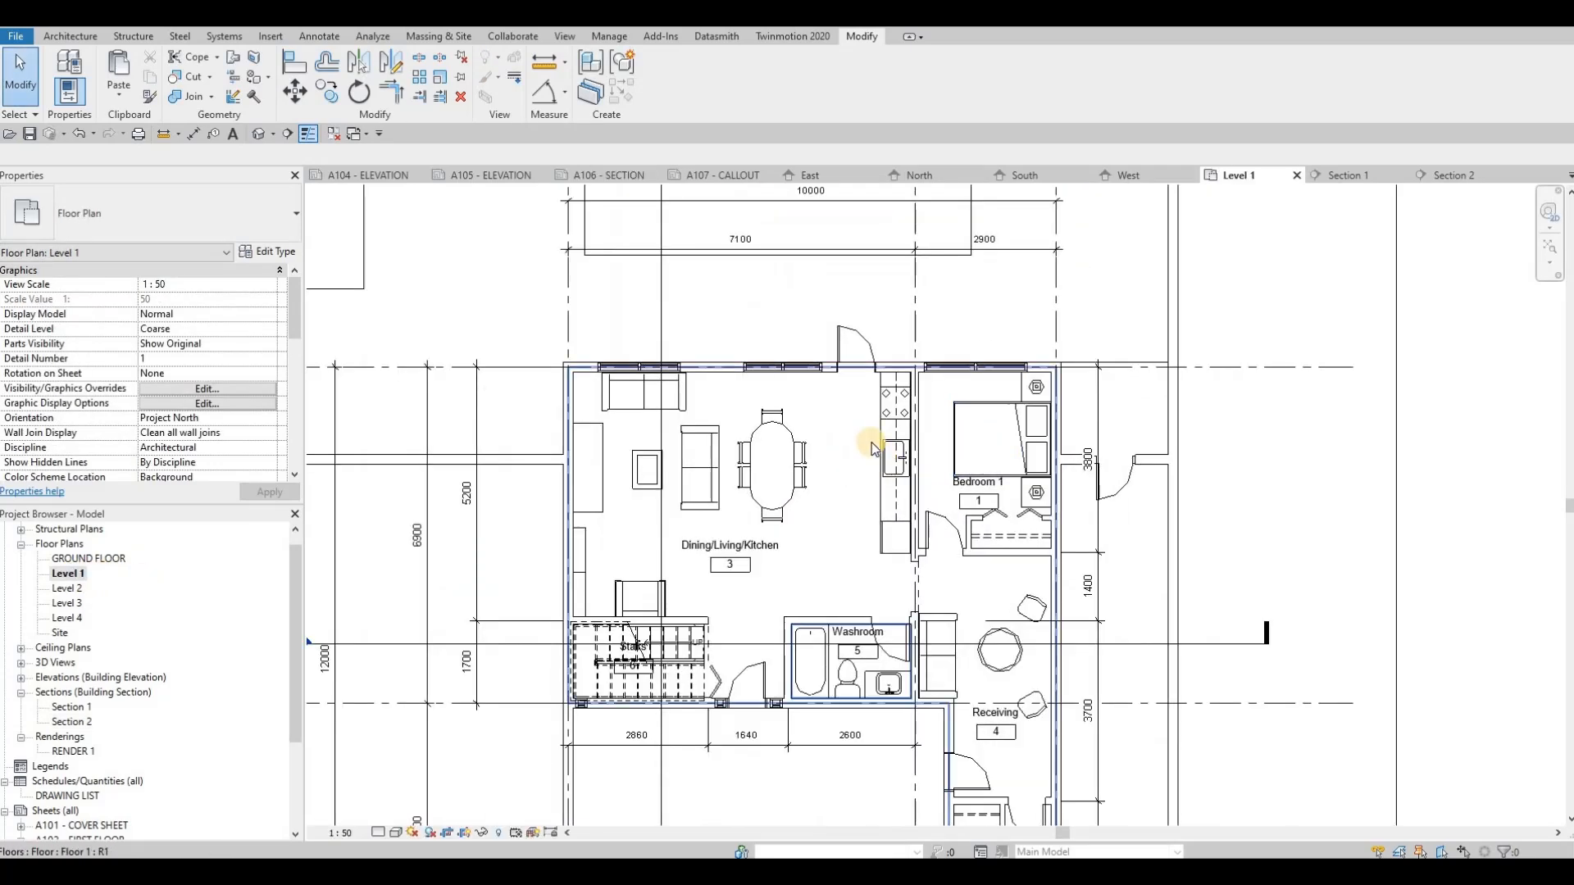
{"action": "key", "text": "Escape"}
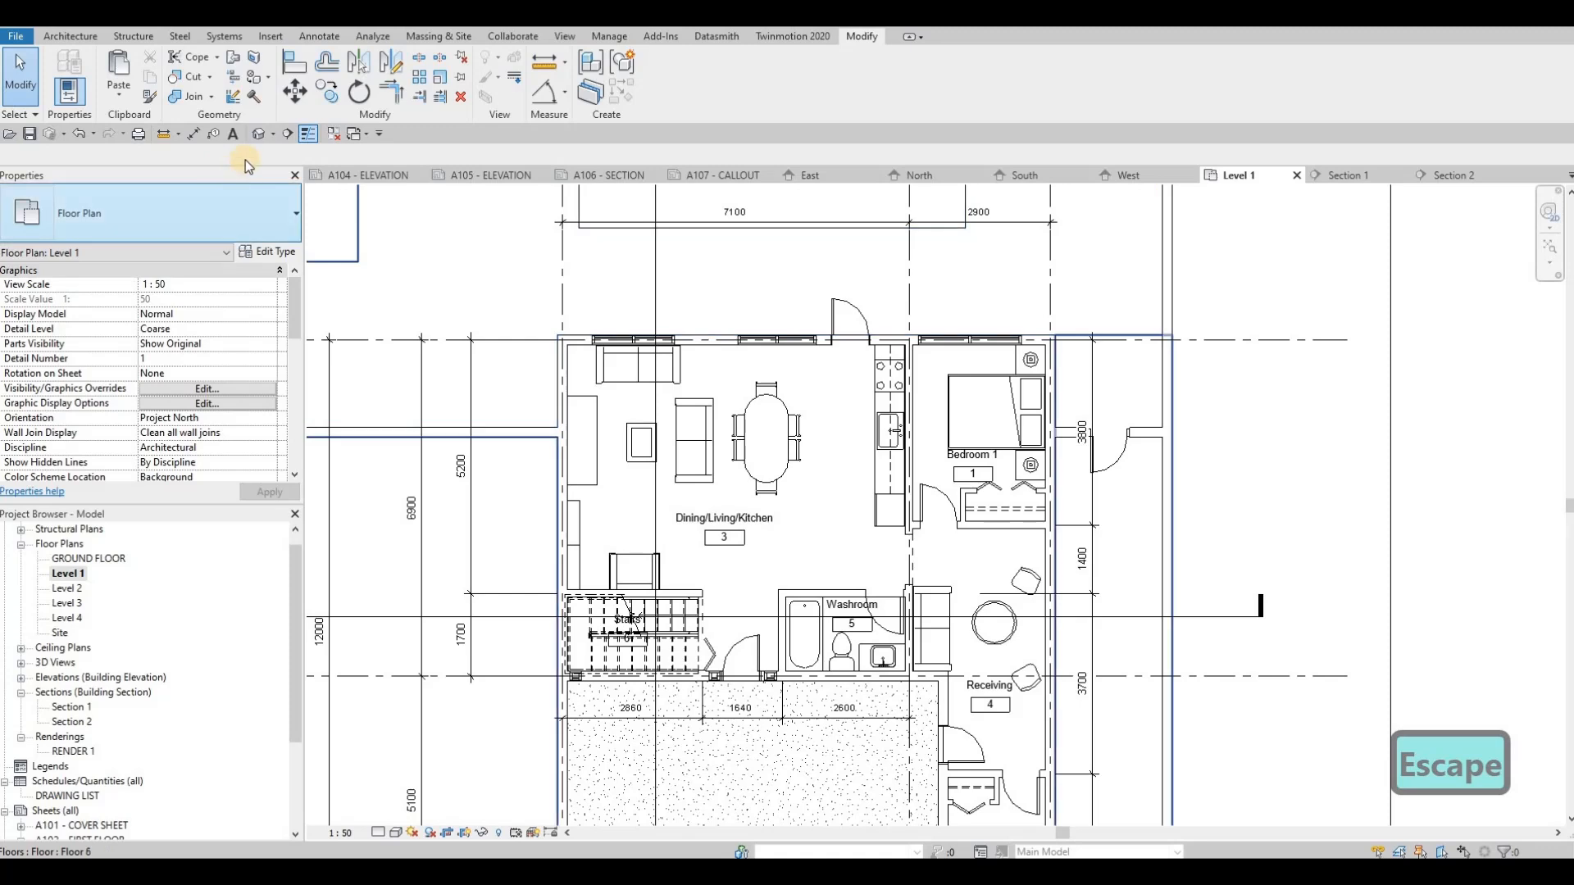
{"action": "left_click", "coordinate": [565, 36]}
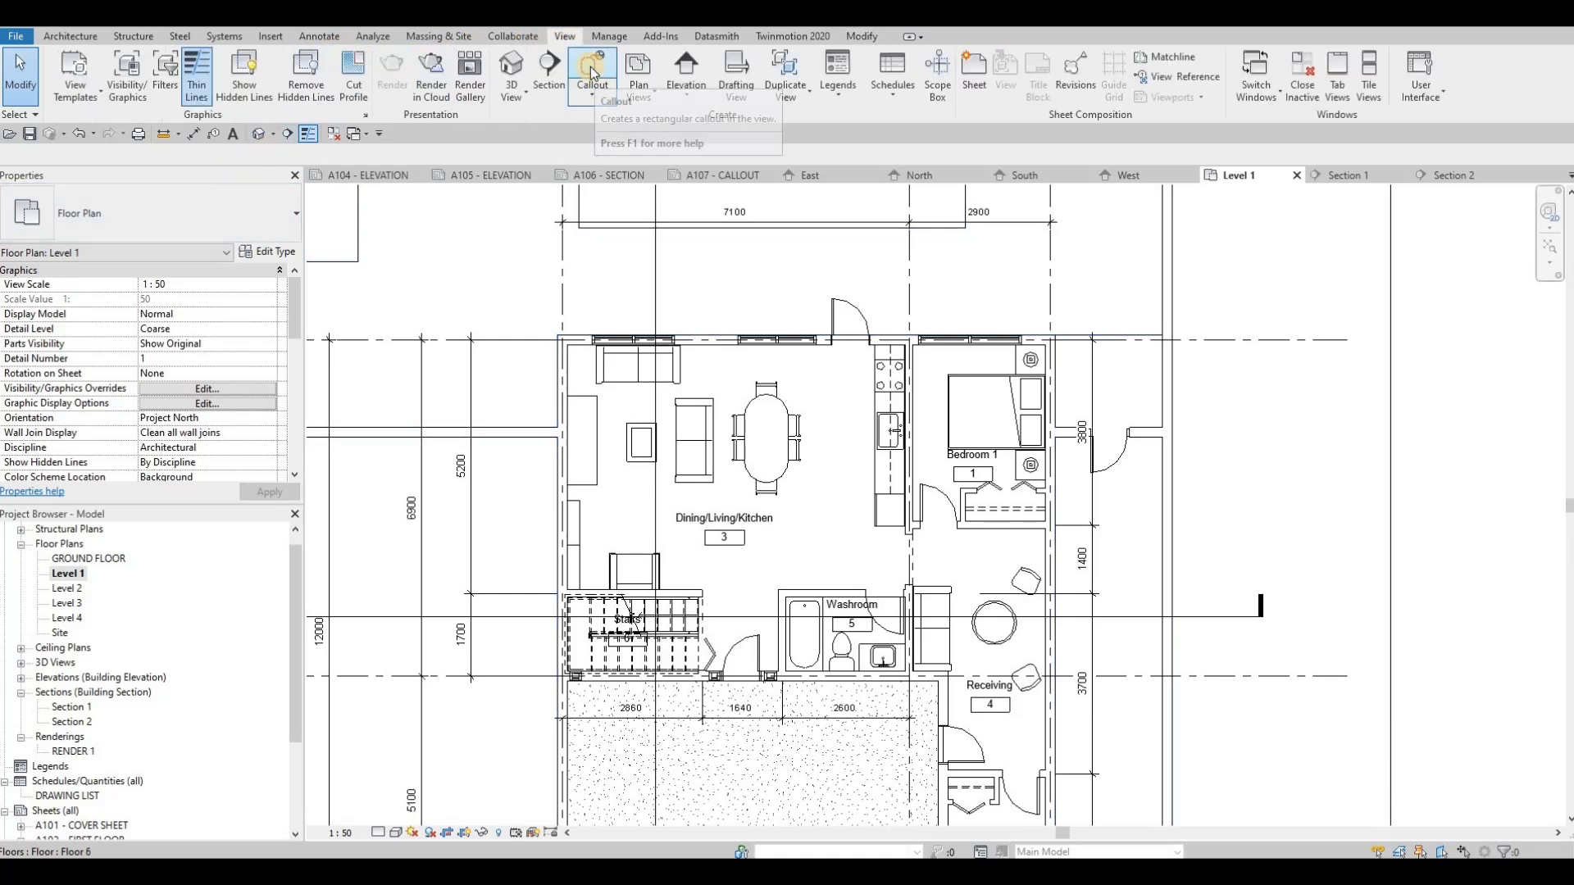
{"action": "left_click", "coordinate": [589, 66]}
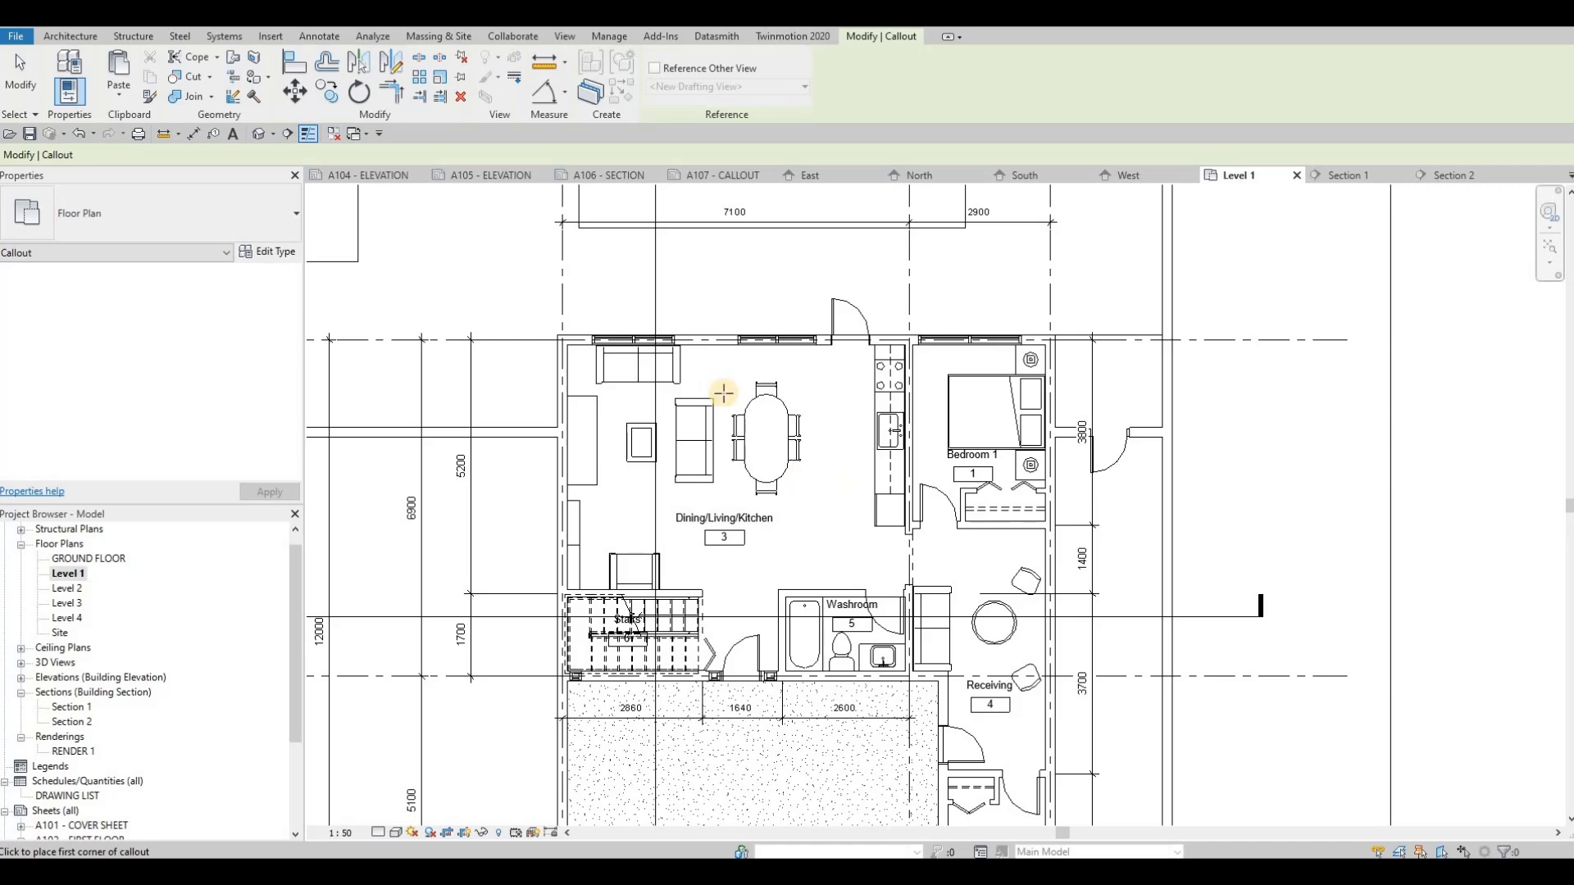
{"action": "middle_click_drag", "start_coordinate": [800, 496], "coordinate": [685, 379]}
{"action": "middle_click_drag", "start_coordinate": [653, 264], "coordinate": [658, 305]}
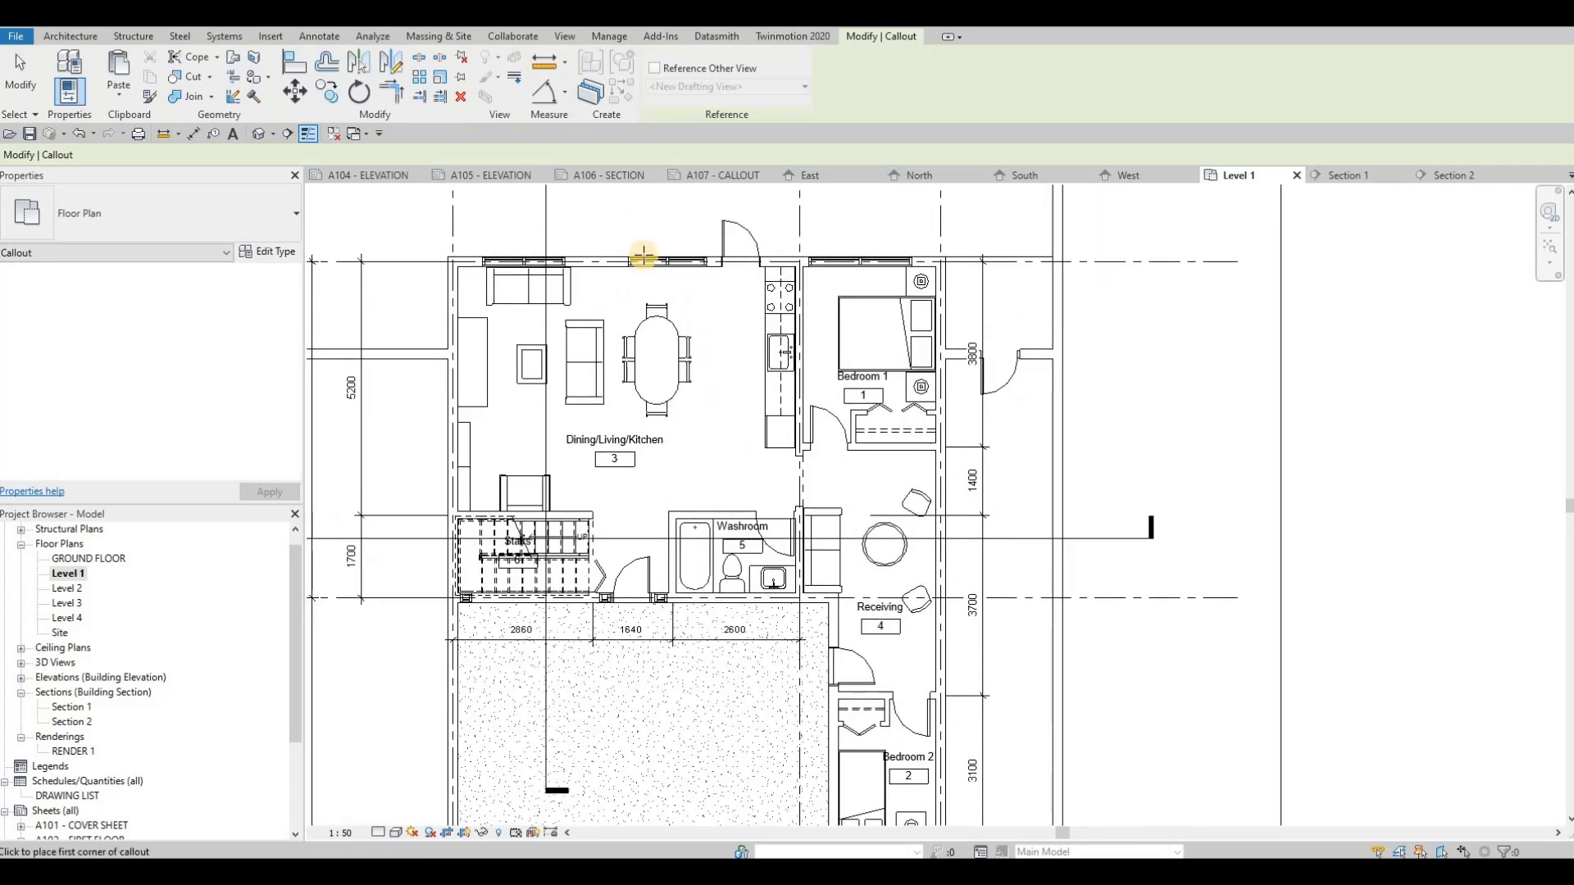
{"action": "left_click", "coordinate": [807, 464]}
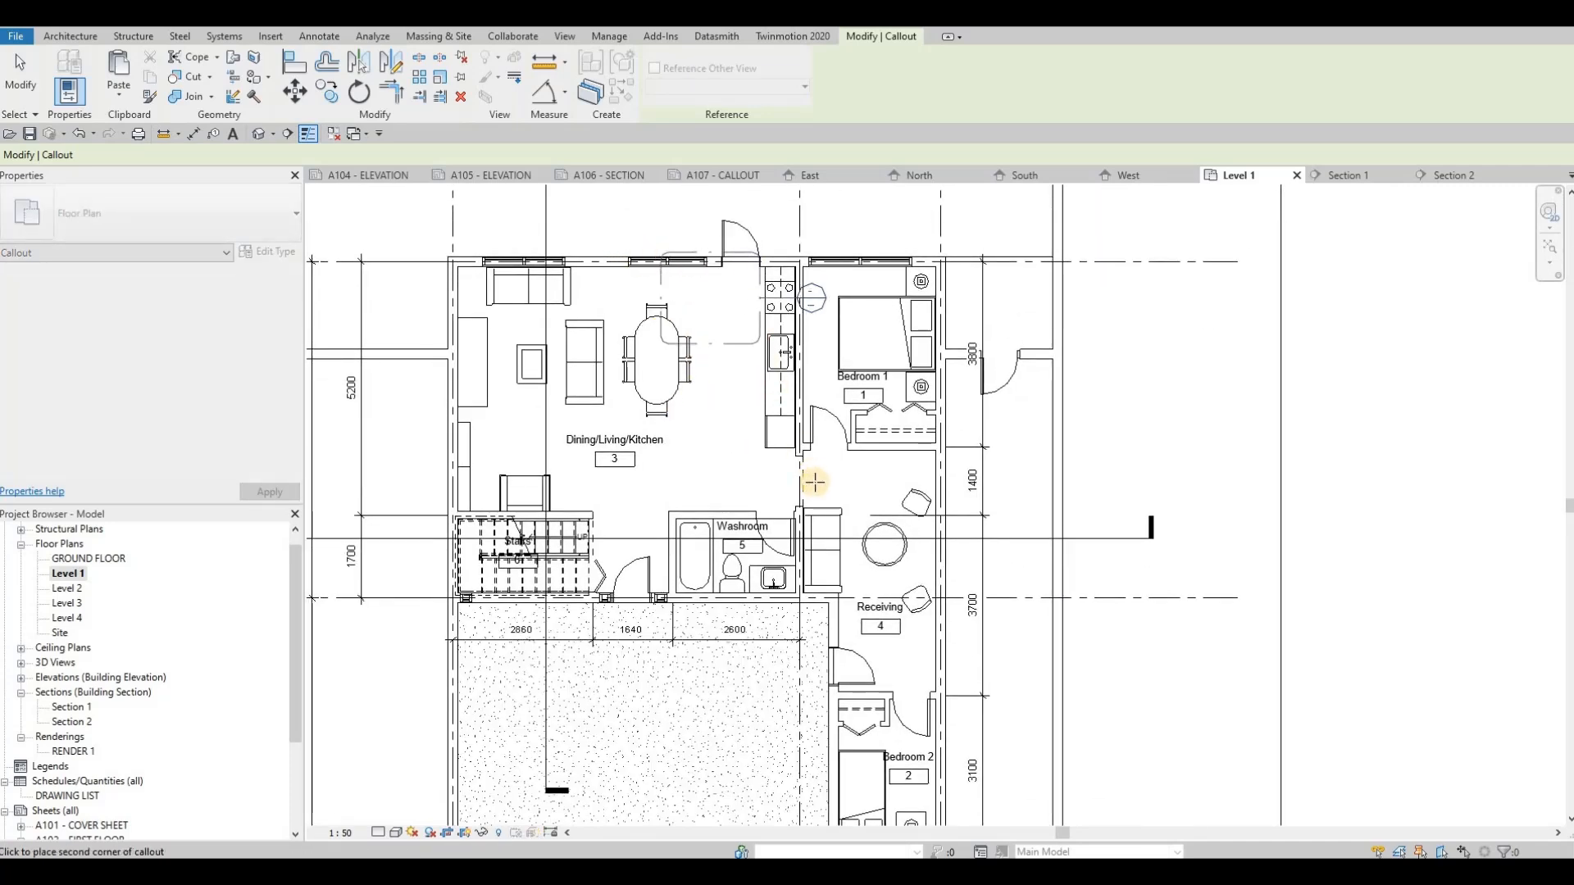
{"action": "left_click", "coordinate": [664, 323]}
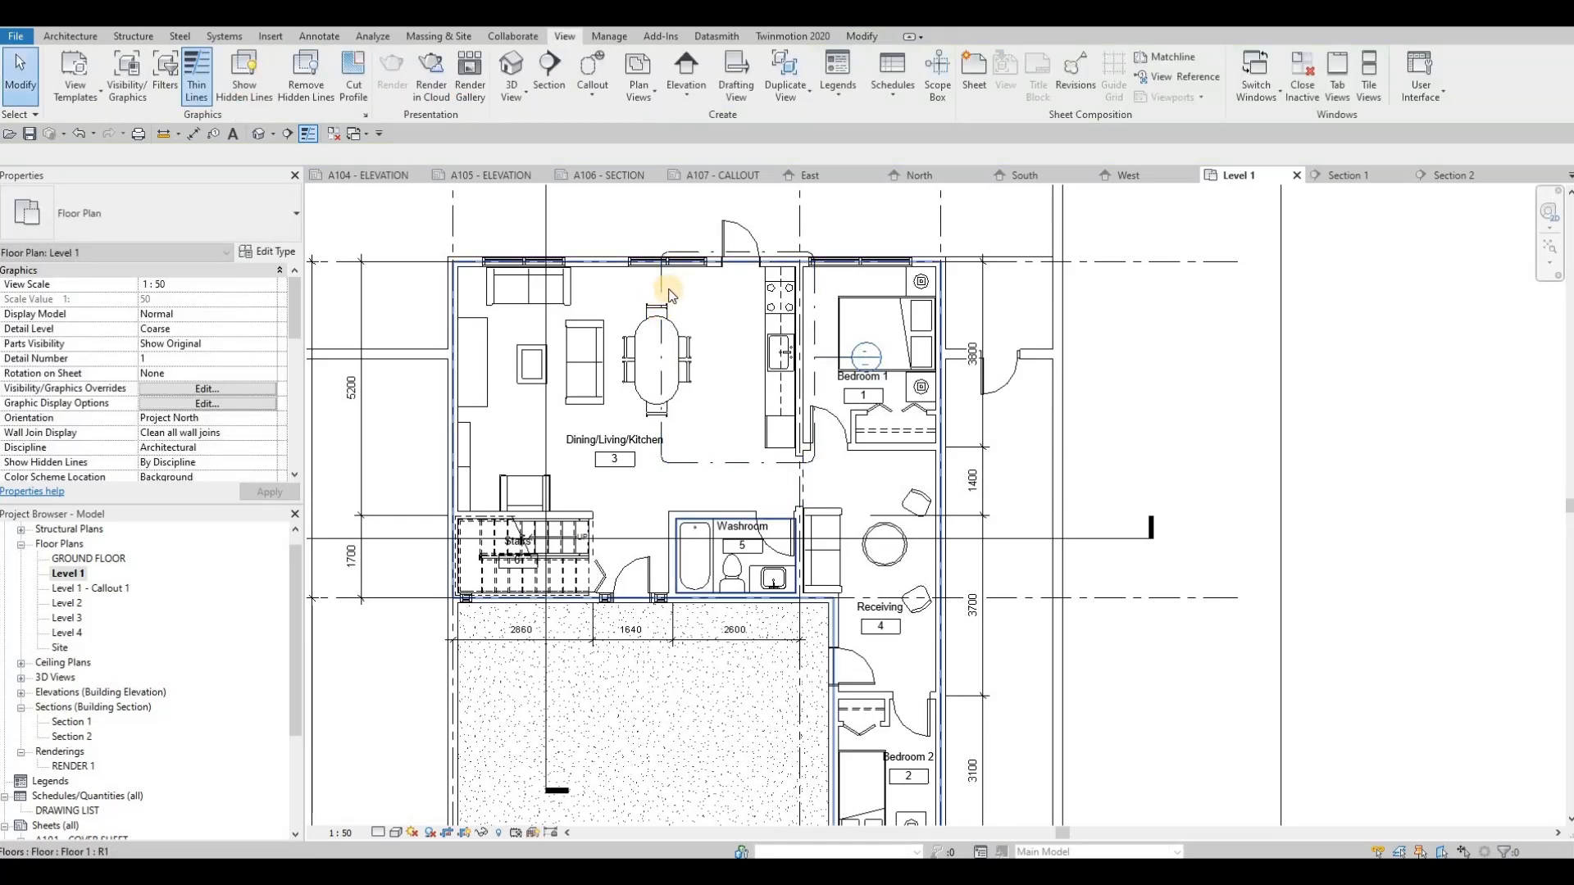
Step: Move the kitchen callout's head from beside Bedroom 1 to above the callout, outside the exterior wall
{"action": "middle_click_drag", "start_coordinate": [841, 366], "coordinate": [827, 410]}
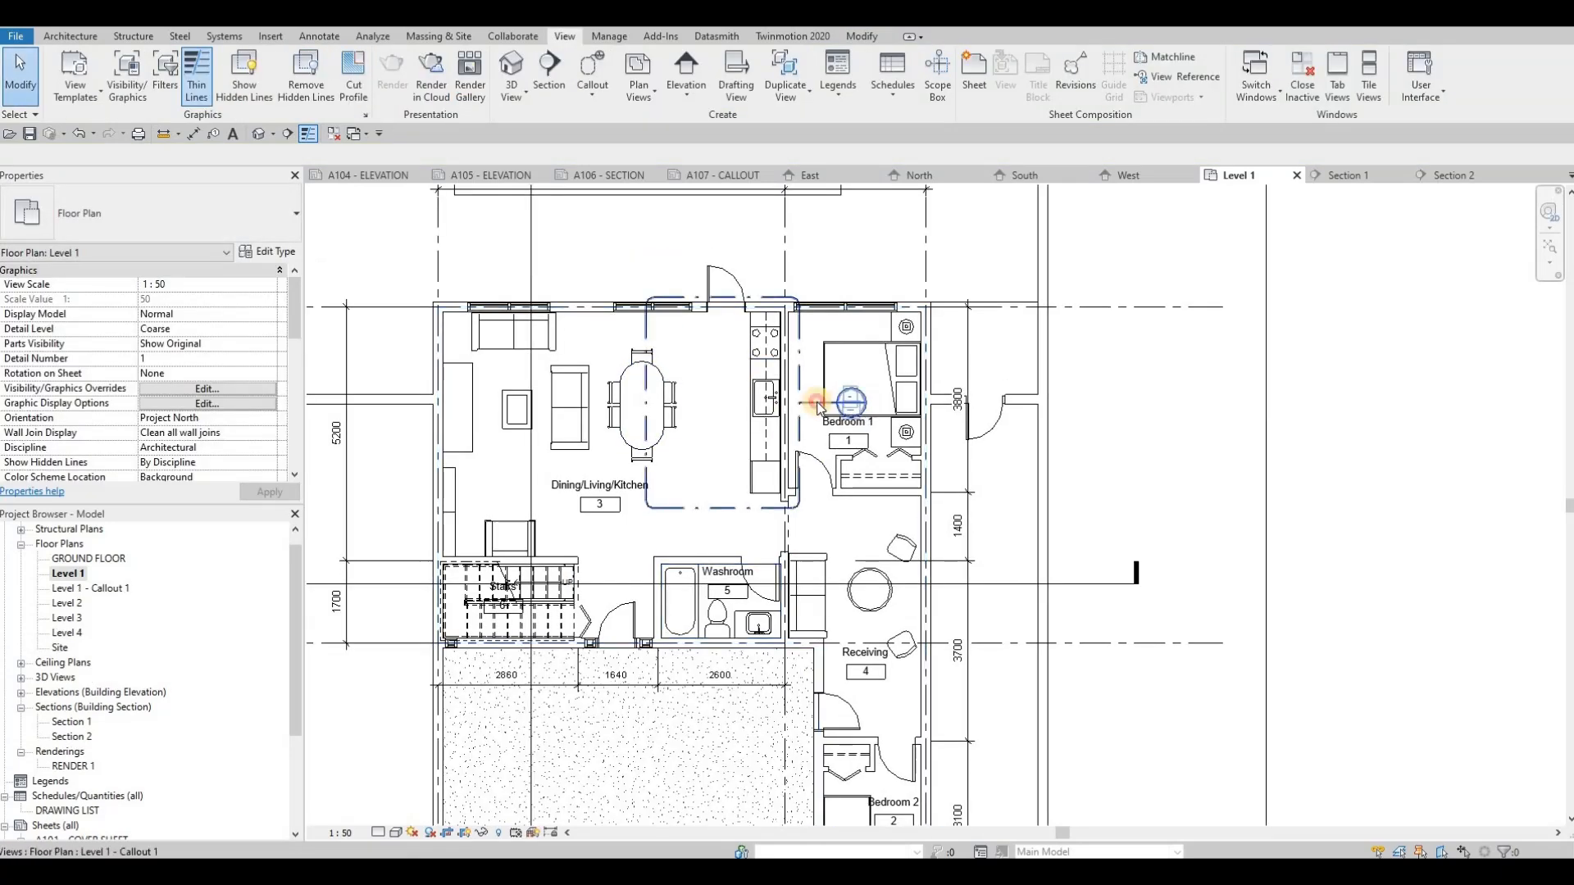
{"action": "left_click", "coordinate": [833, 392]}
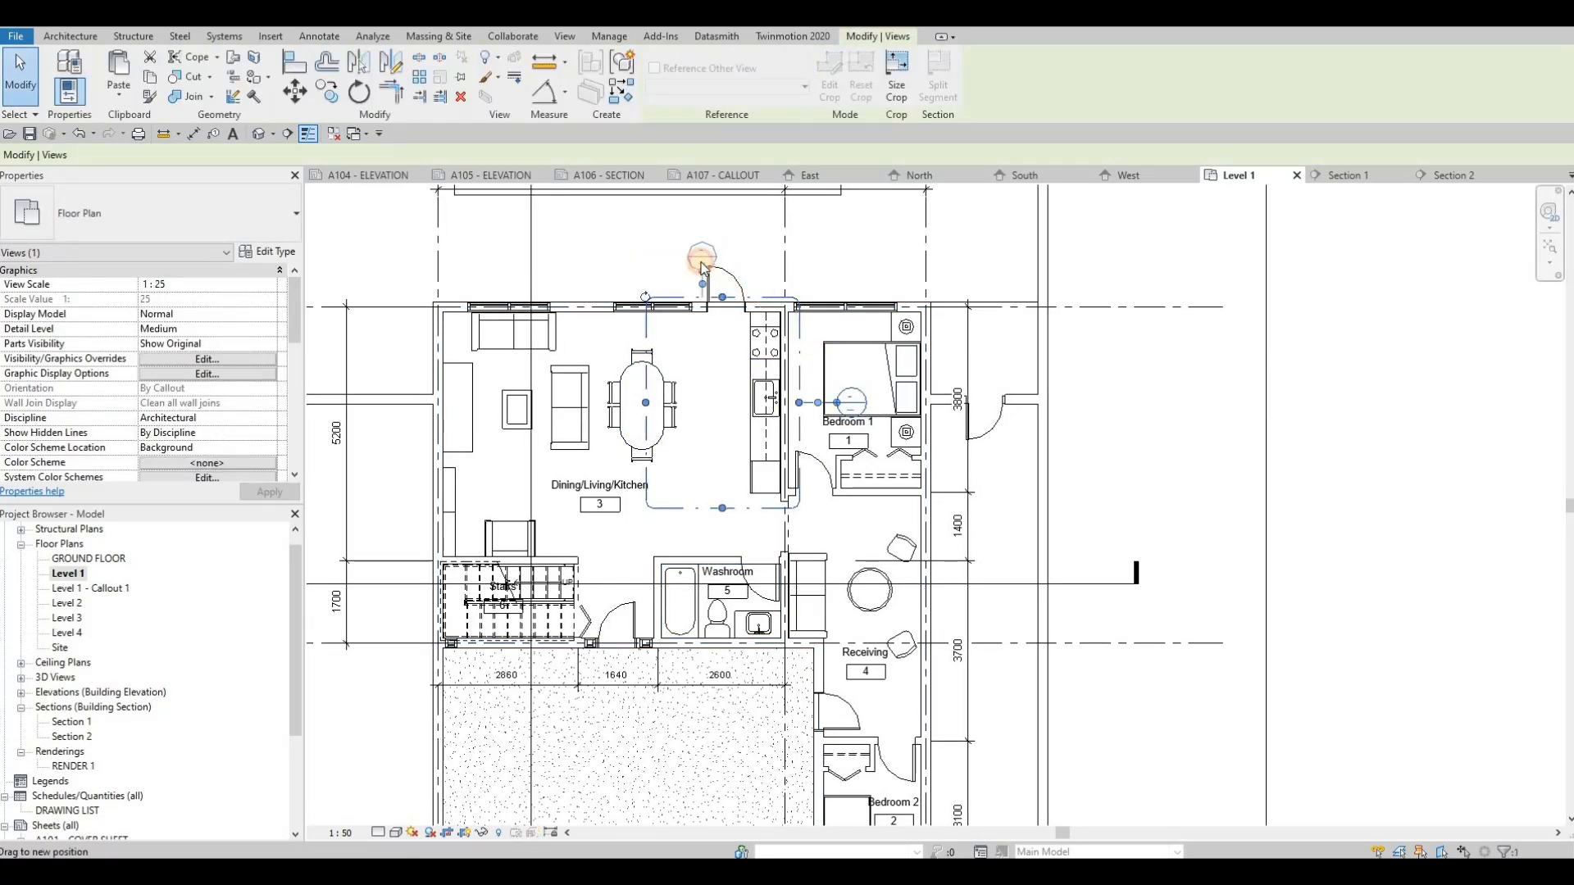
{"action": "left_click_drag", "start_coordinate": [702, 264], "coordinate": [702, 262]}
{"action": "scroll", "coordinate": [790, 314], "scroll_direction": "down", "scroll_amount": 2}
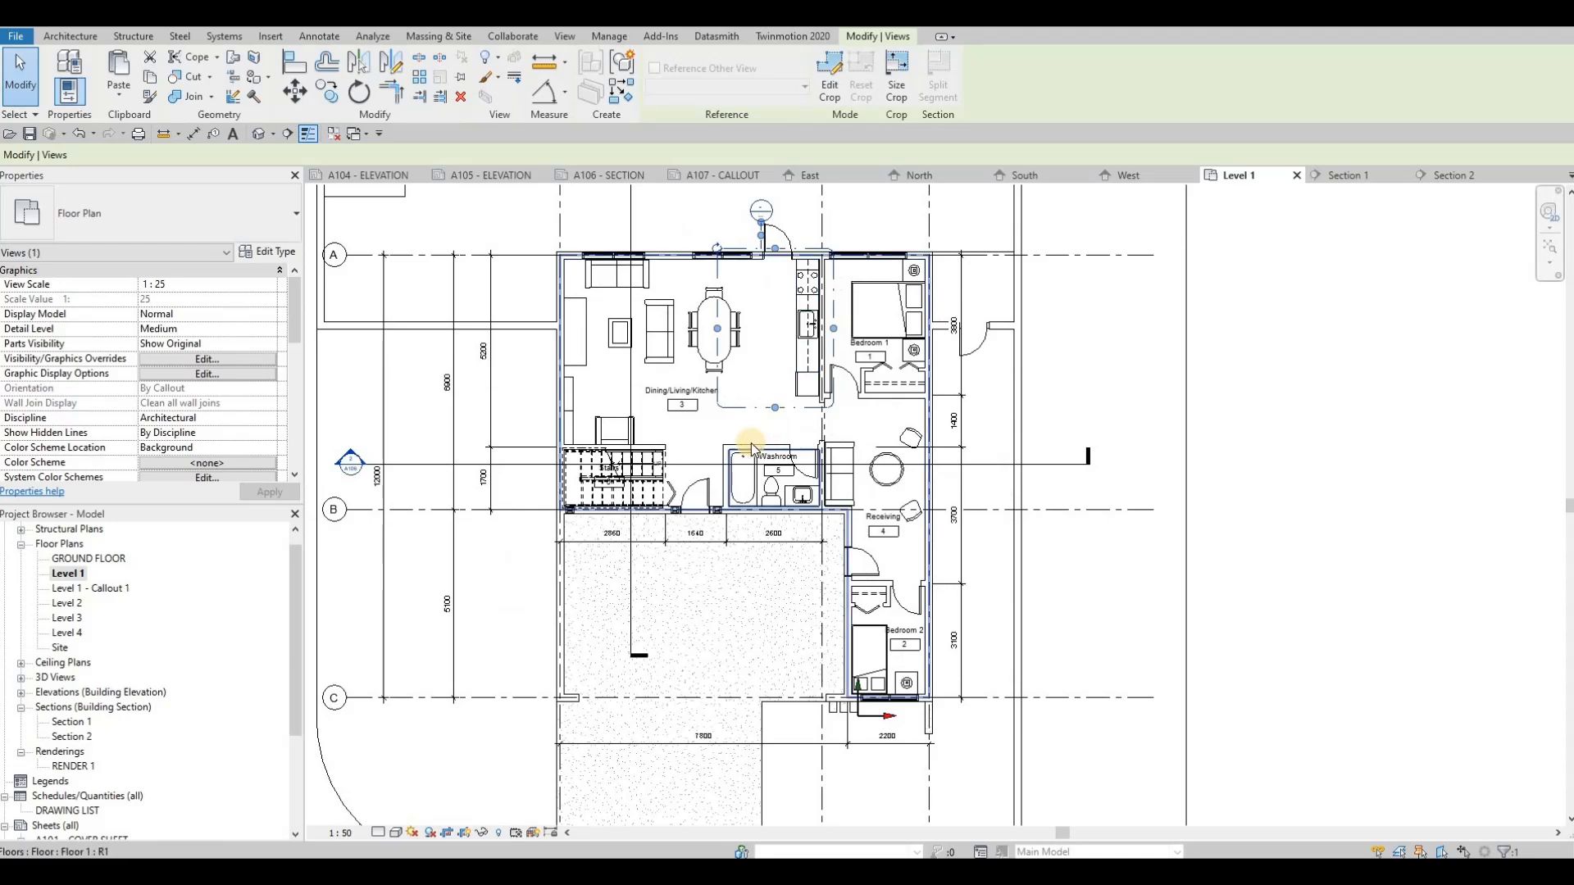
Step: Create a second rectangular callout around the stairs on Level 1
{"action": "scroll", "coordinate": [752, 449], "scroll_direction": "up", "scroll_amount": 2}
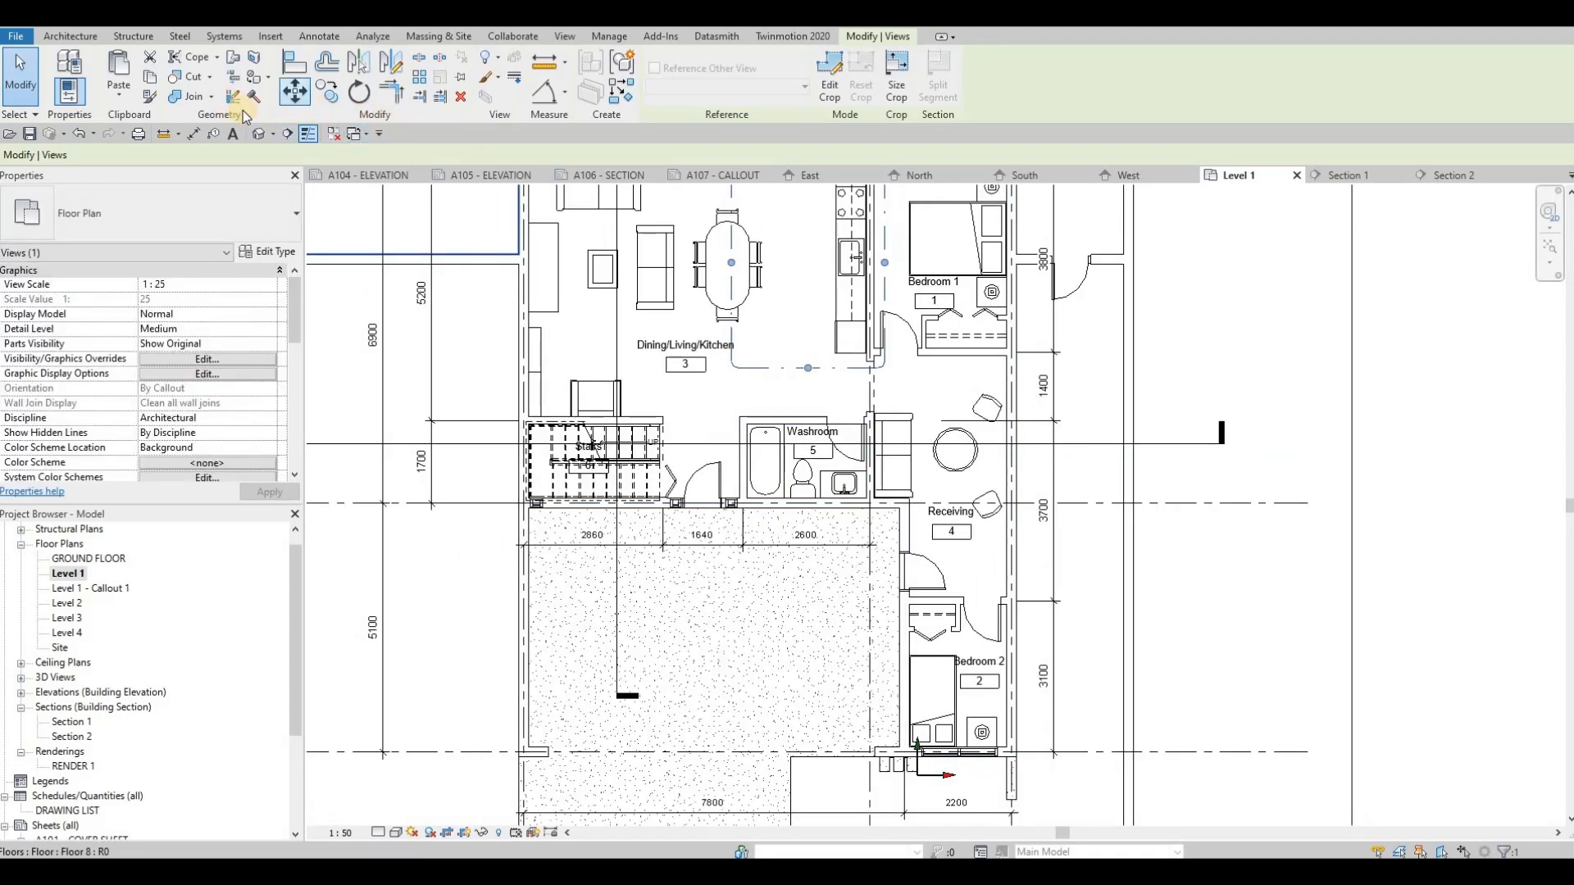
{"action": "left_click", "coordinate": [592, 80]}
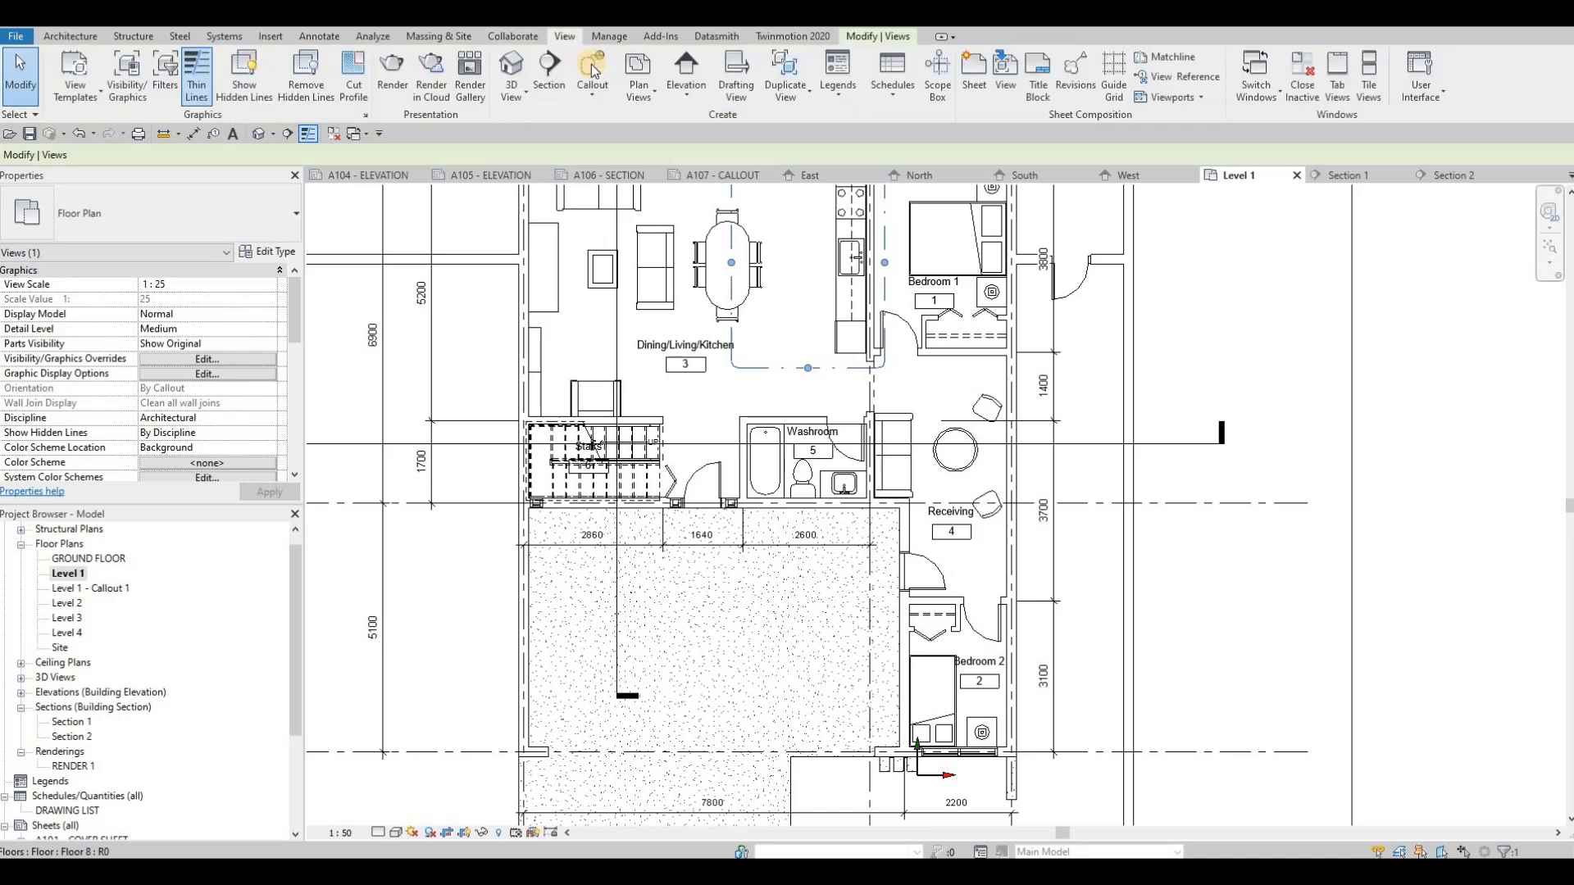
{"action": "left_click", "coordinate": [675, 518]}
{"action": "key", "text": "Escape"}
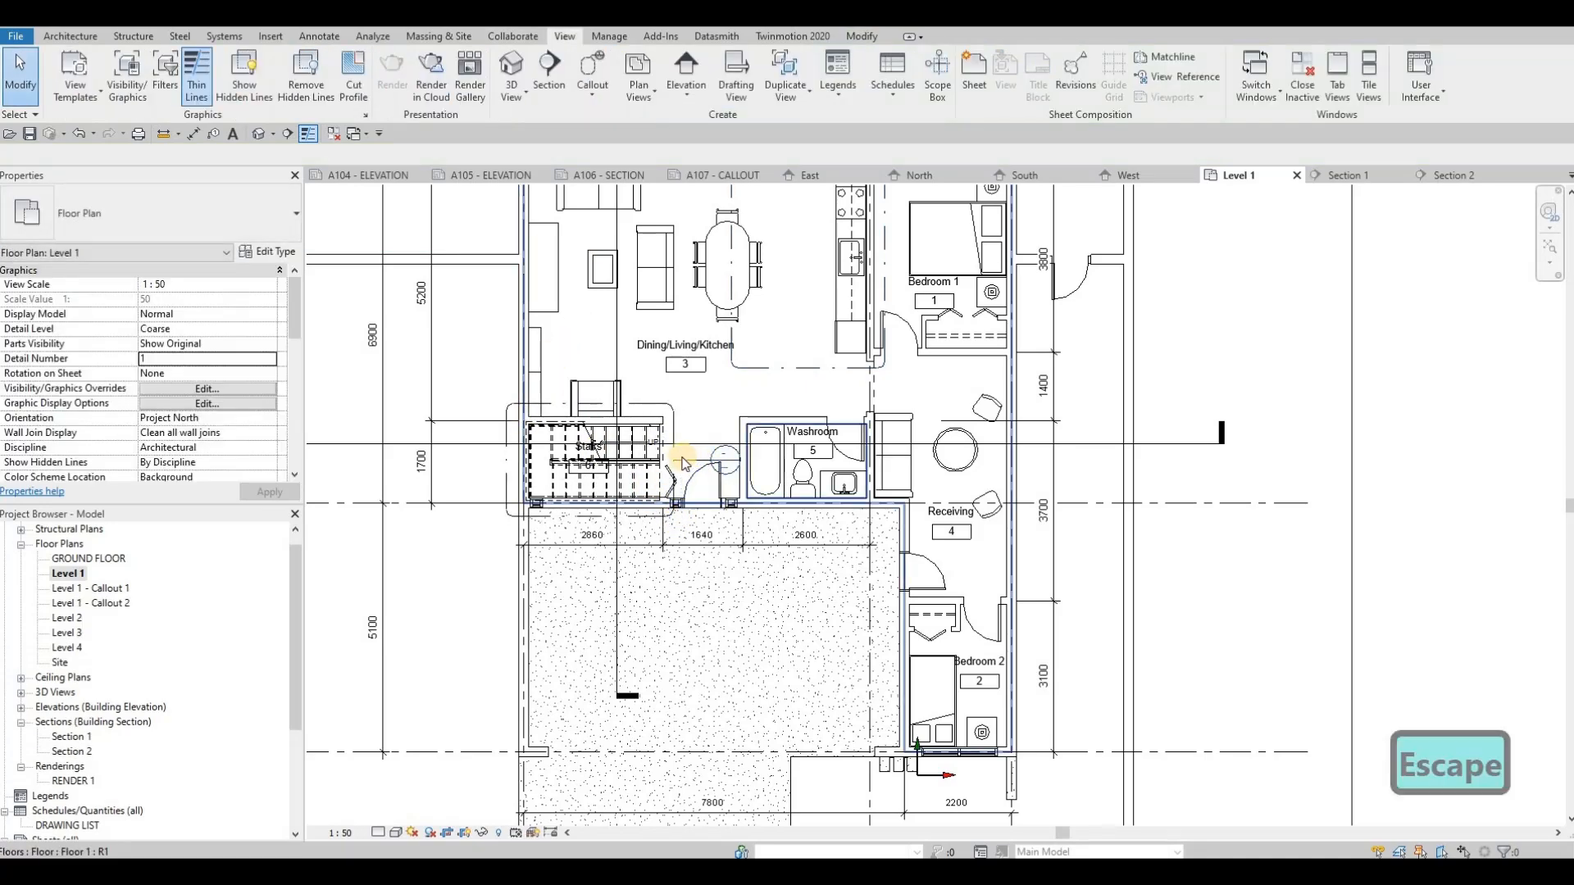
{"action": "left_click", "coordinate": [685, 467]}
{"action": "key", "text": "Escape"}
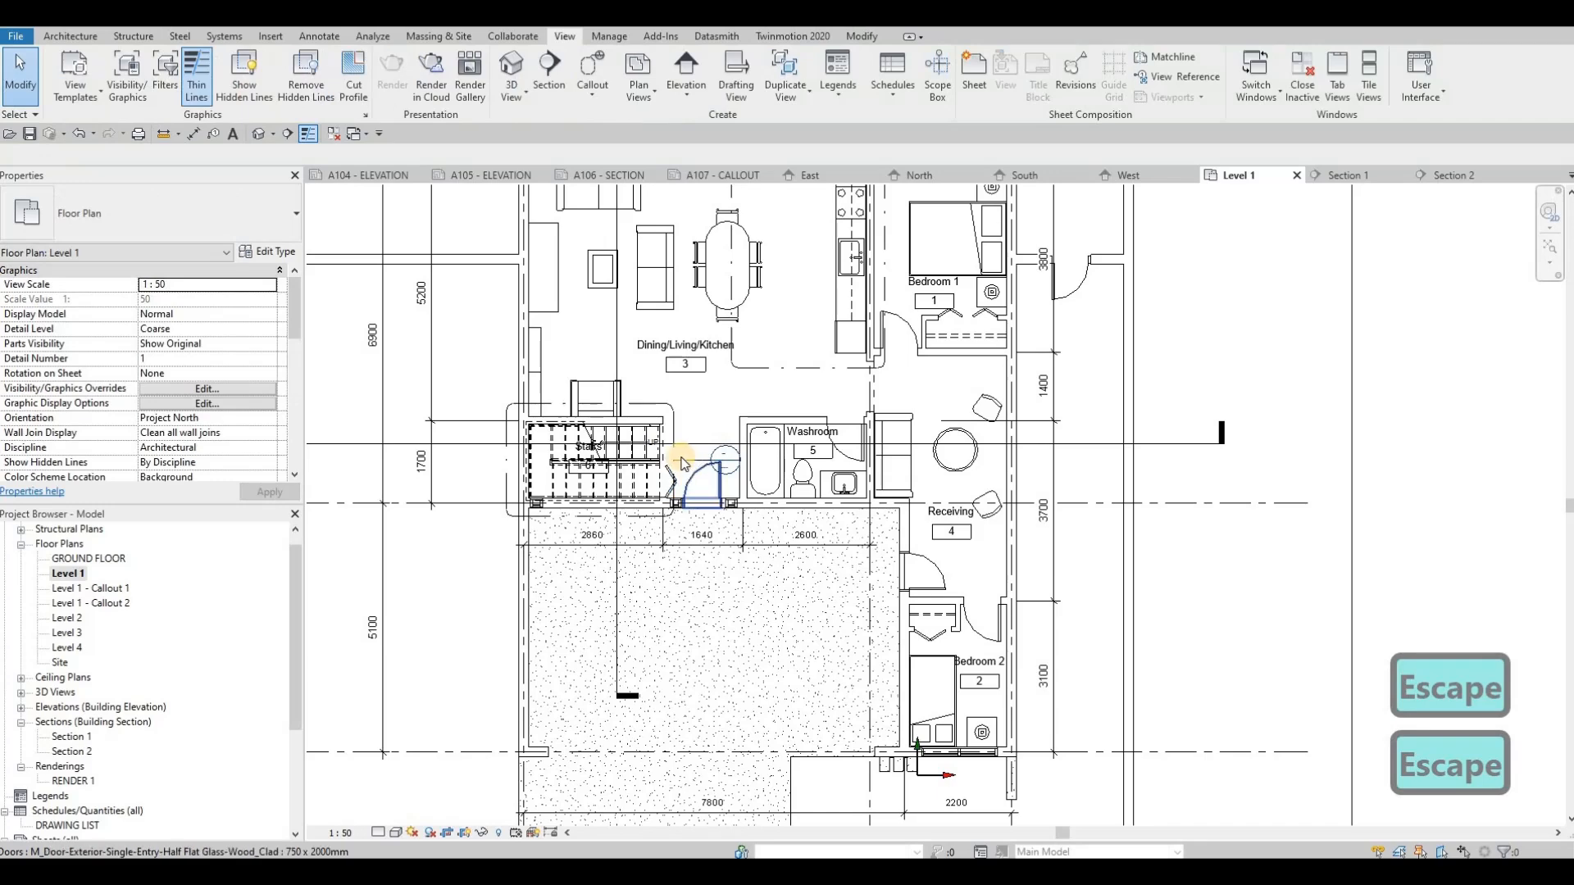
Step: Move the stairs callout's head to the outer side of the building, left of the staircase
{"action": "scroll", "coordinate": [726, 462], "scroll_direction": "up", "scroll_amount": 3}
{"action": "left_click_drag", "start_coordinate": [738, 458], "coordinate": [520, 319]}
{"action": "scroll", "coordinate": [520, 318], "scroll_direction": "down", "scroll_amount": 1}
{"action": "scroll", "coordinate": [361, 394], "scroll_direction": "down", "scroll_amount": 2}
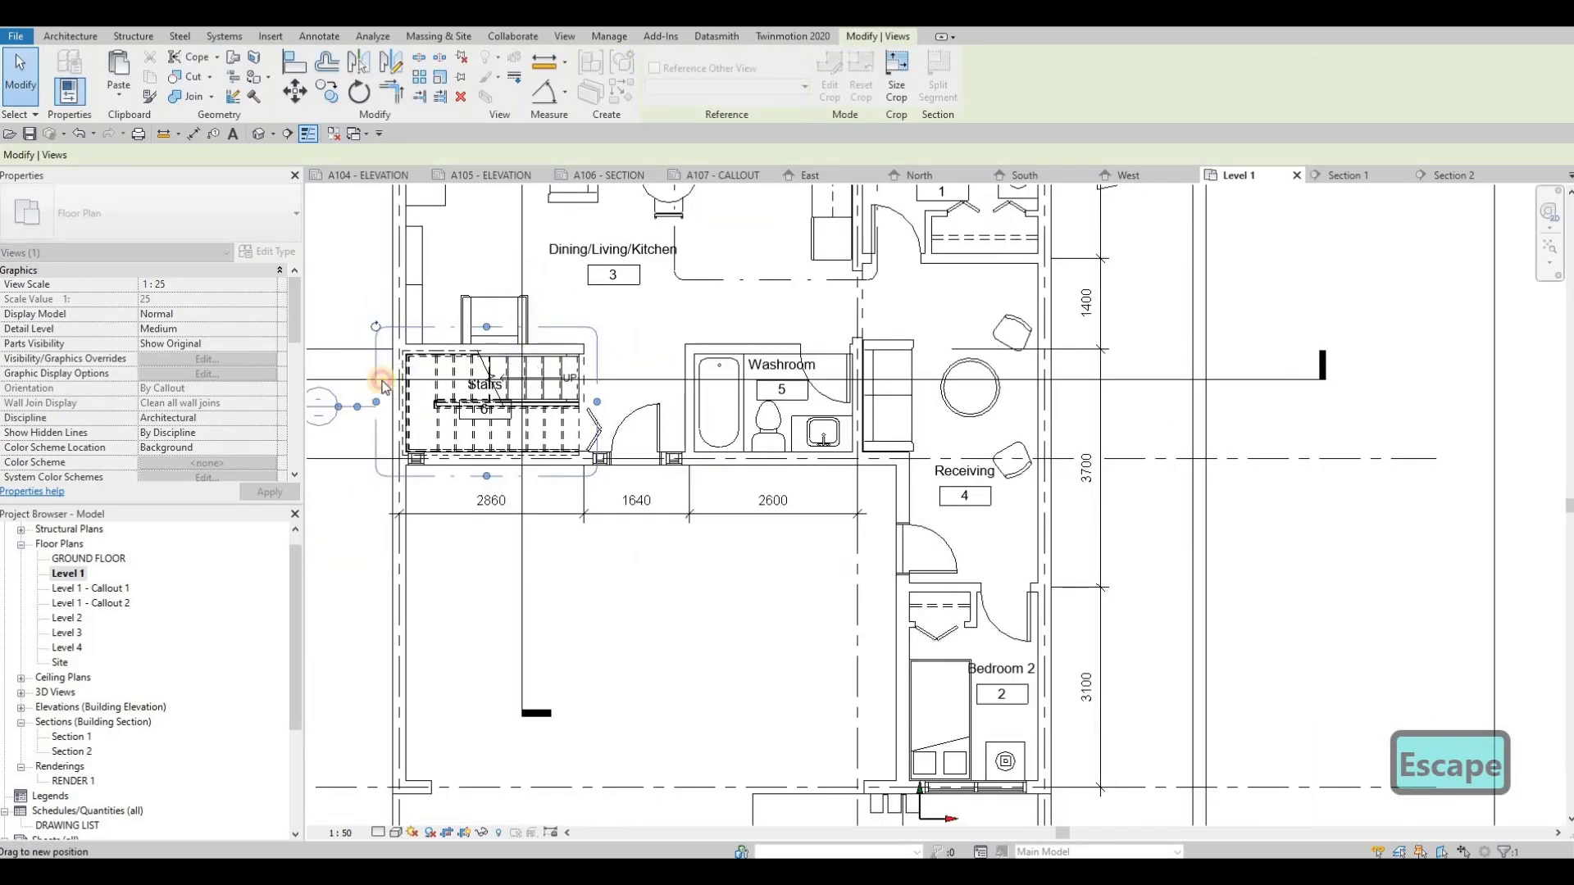
{"action": "key", "text": "Escape"}
{"action": "key", "text": "Escape"}
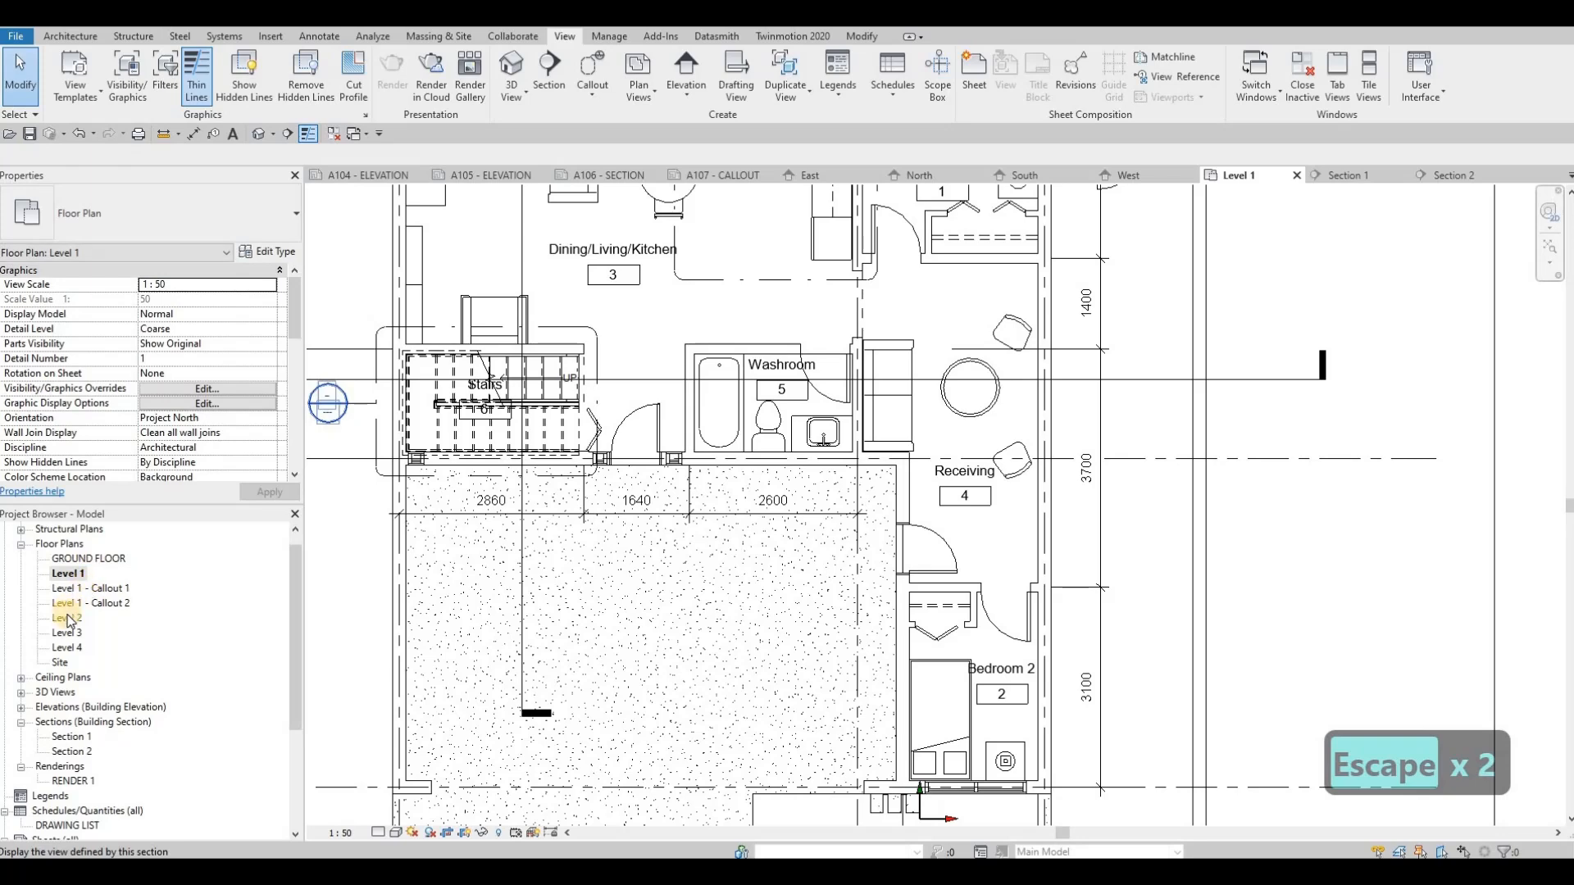
Step: Open the Level 2 floor plan and create a rectangular callout around the Master's Bedroom
{"action": "double_click", "coordinate": [70, 622]}
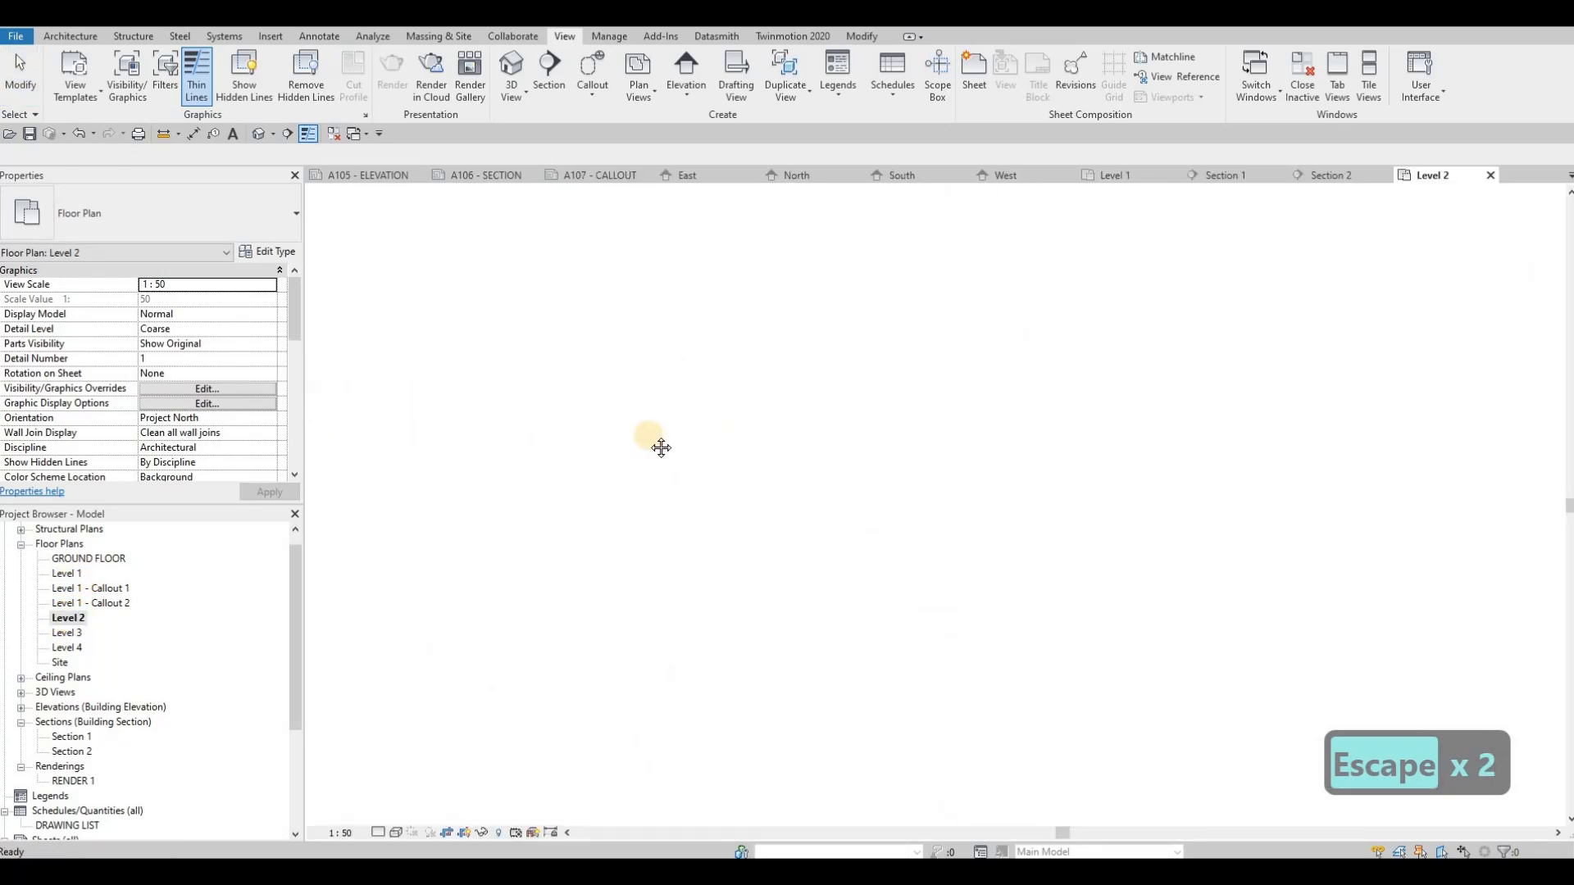
{"action": "scroll", "coordinate": [718, 474], "scroll_direction": "down", "scroll_amount": 4}
{"action": "key", "text": "Escape"}
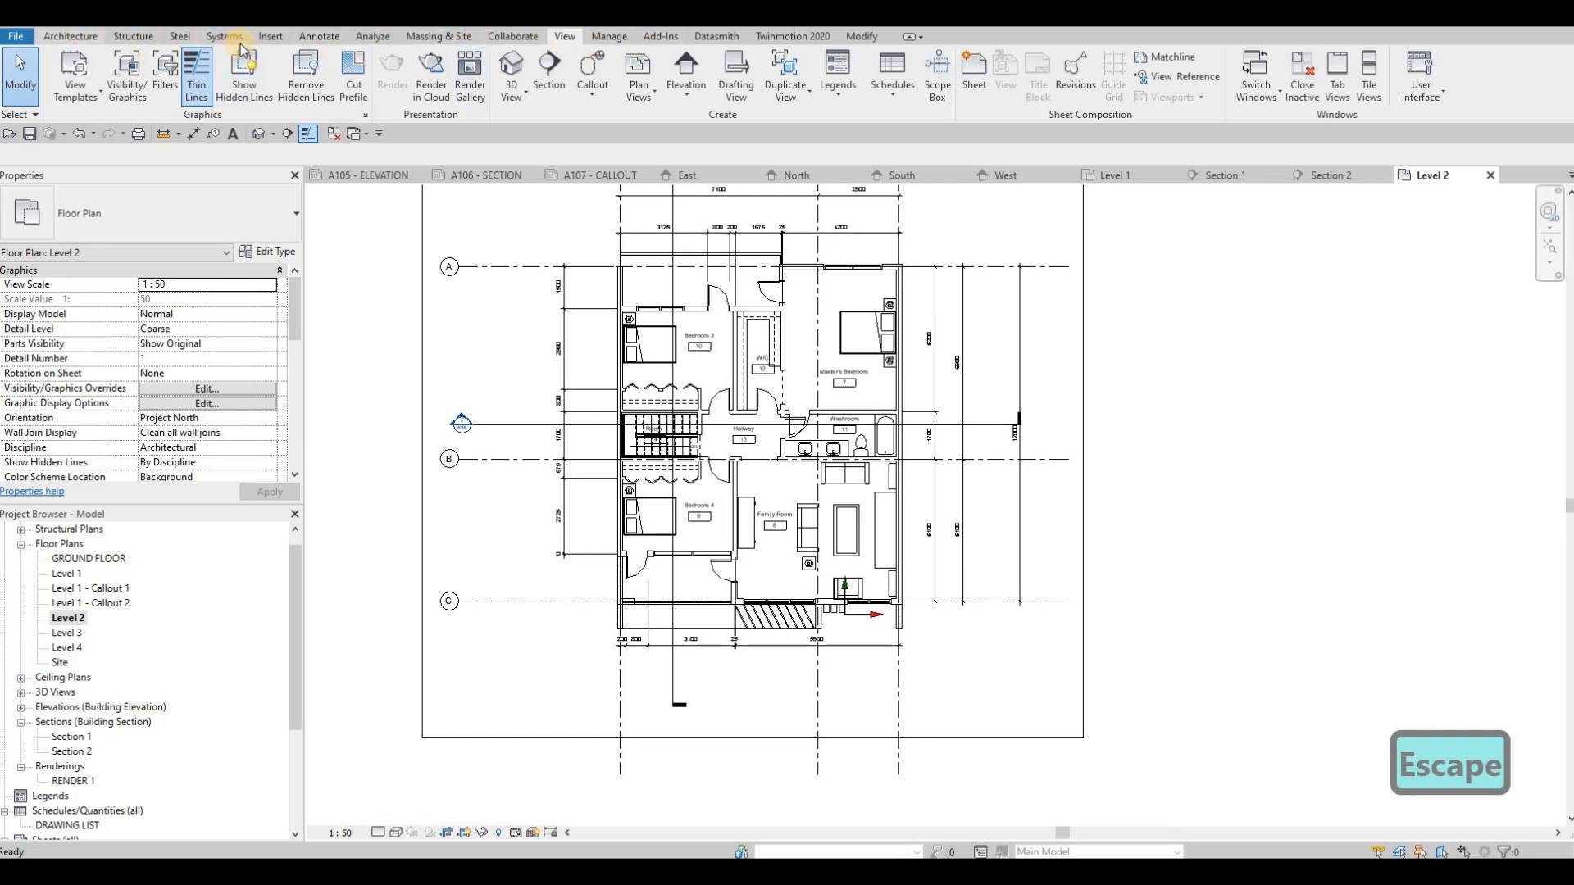
{"action": "middle_click_drag", "start_coordinate": [631, 346], "coordinate": [609, 393]}
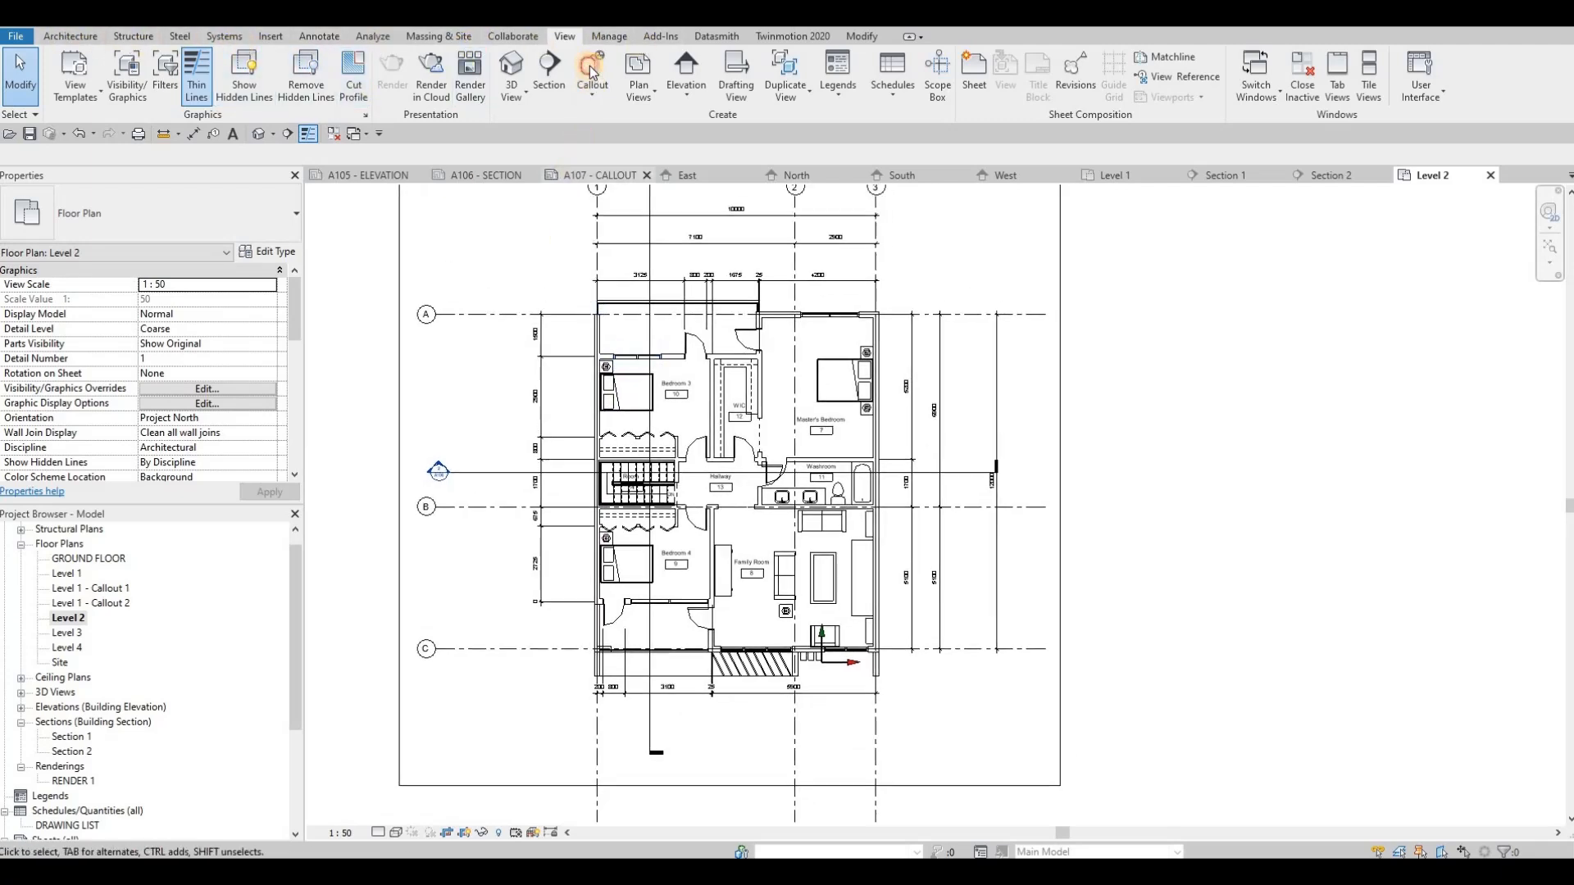
{"action": "left_click", "coordinate": [589, 66]}
{"action": "scroll", "coordinate": [687, 483], "scroll_direction": "up", "scroll_amount": 1}
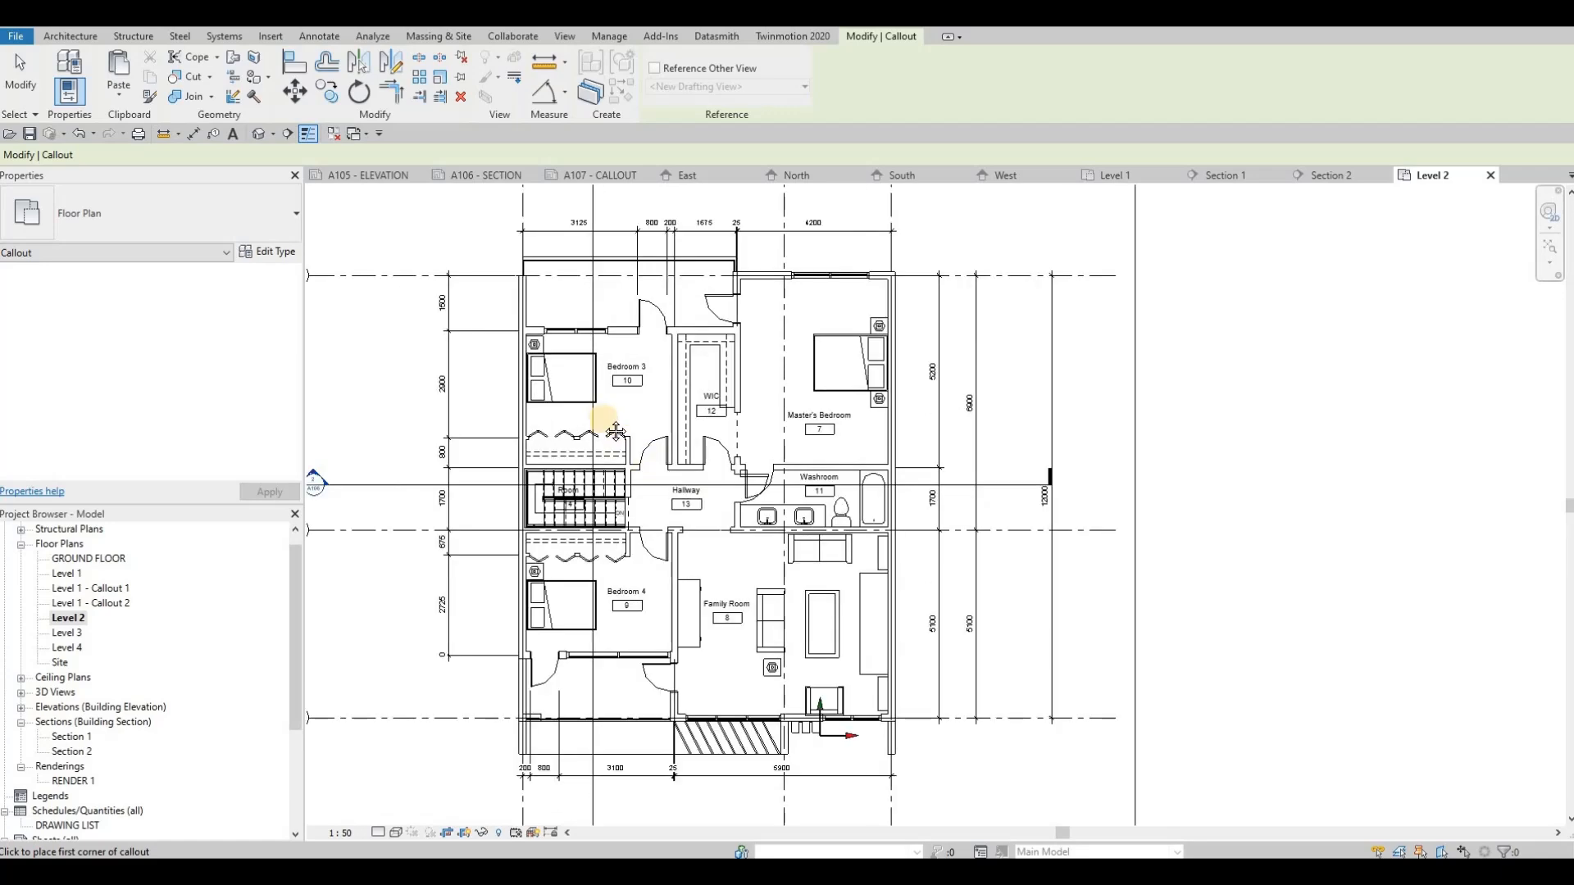
{"action": "middle_click_drag", "start_coordinate": [710, 493], "coordinate": [628, 422]}
{"action": "mouse_move", "coordinate": [660, 520]}
{"action": "middle_mouse_down"}
{"action": "mouse_move", "coordinate": [663, 441]}
{"action": "mouse_move", "coordinate": [638, 504]}
{"action": "middle_mouse_up"}
{"action": "scroll", "coordinate": [635, 443], "scroll_direction": "down", "scroll_amount": 1}
{"action": "scroll", "coordinate": [569, 403], "scroll_direction": "up", "scroll_amount": 1}
{"action": "middle_click_drag", "start_coordinate": [678, 223], "coordinate": [664, 284]}
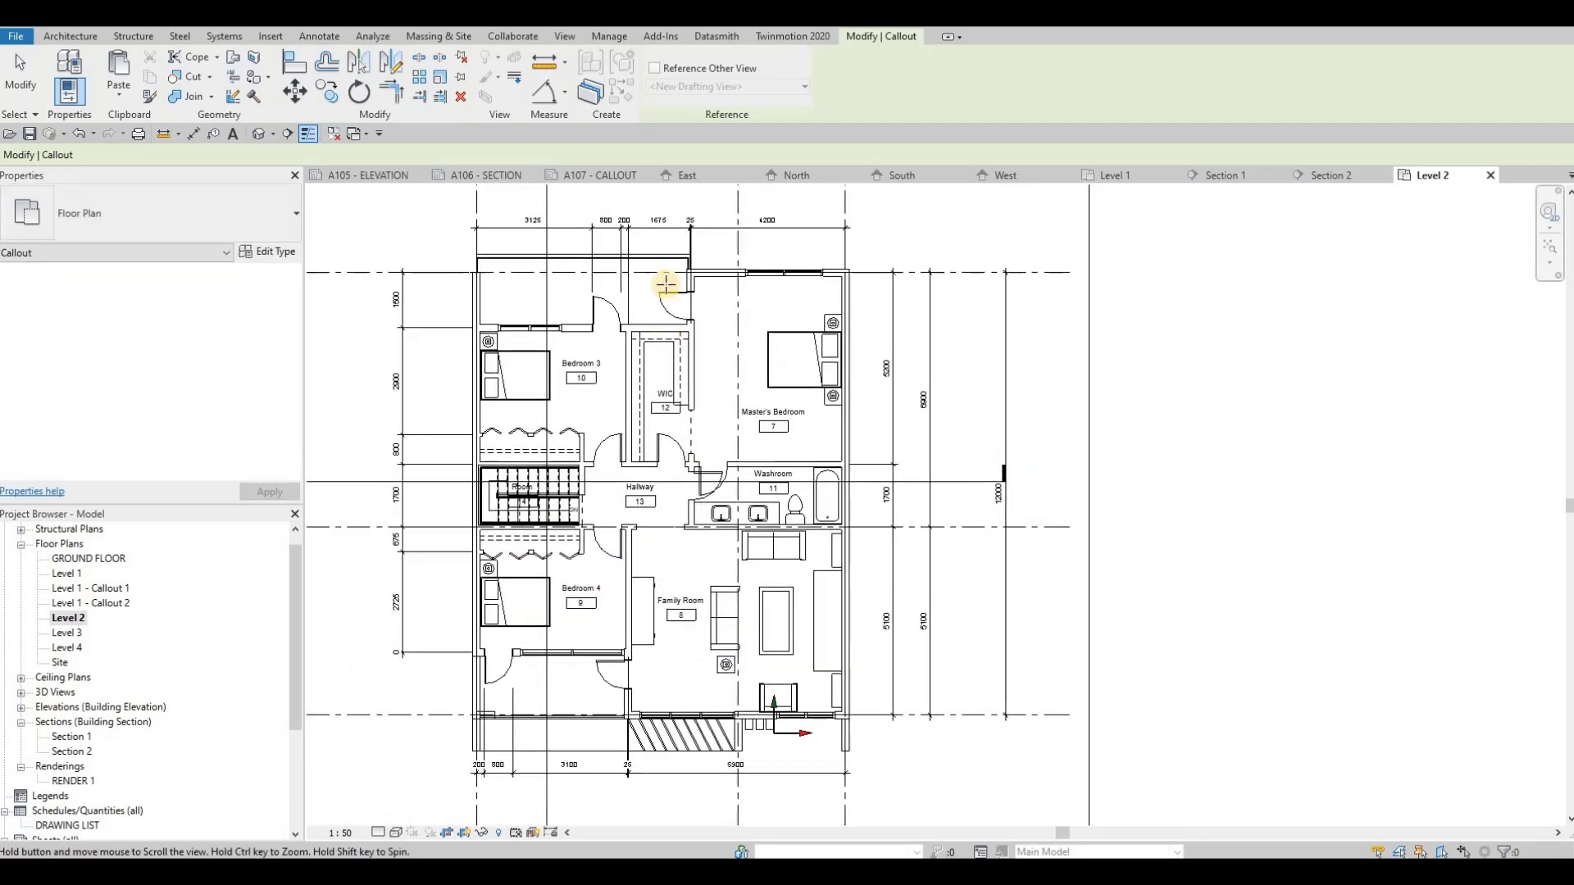
{"action": "left_click", "coordinate": [821, 393]}
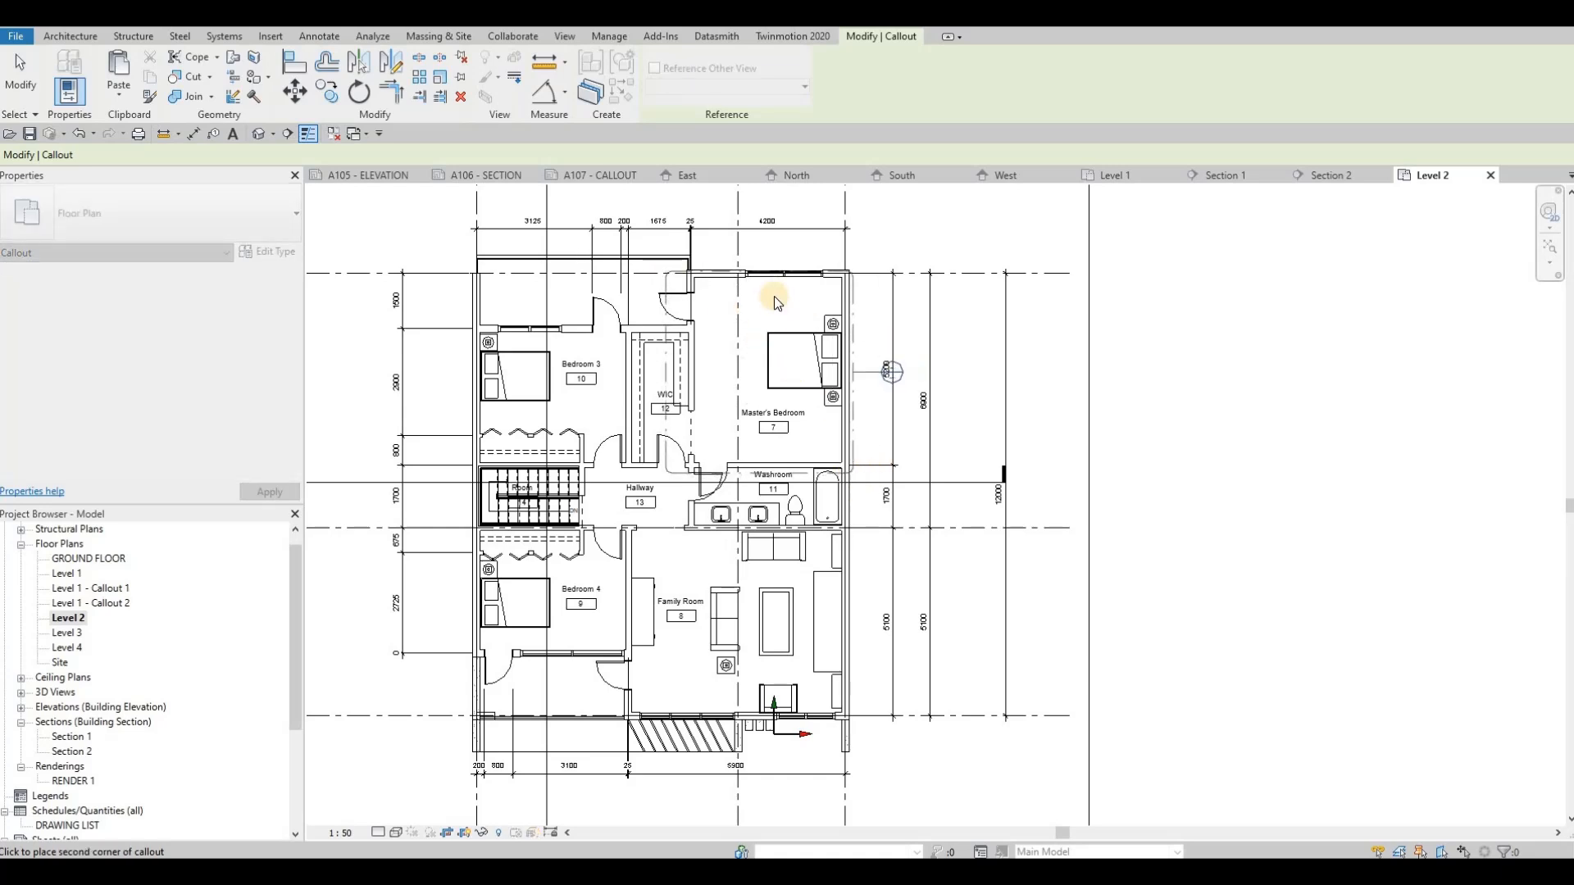
{"action": "key", "text": "Escape"}
{"action": "key", "text": "Escape"}
Step: Widen the Master's Bedroom callout boundary to clear the exterior wall above and include the whole walk-in closet (WIC) on the left
{"action": "left_click", "coordinate": [756, 273]}
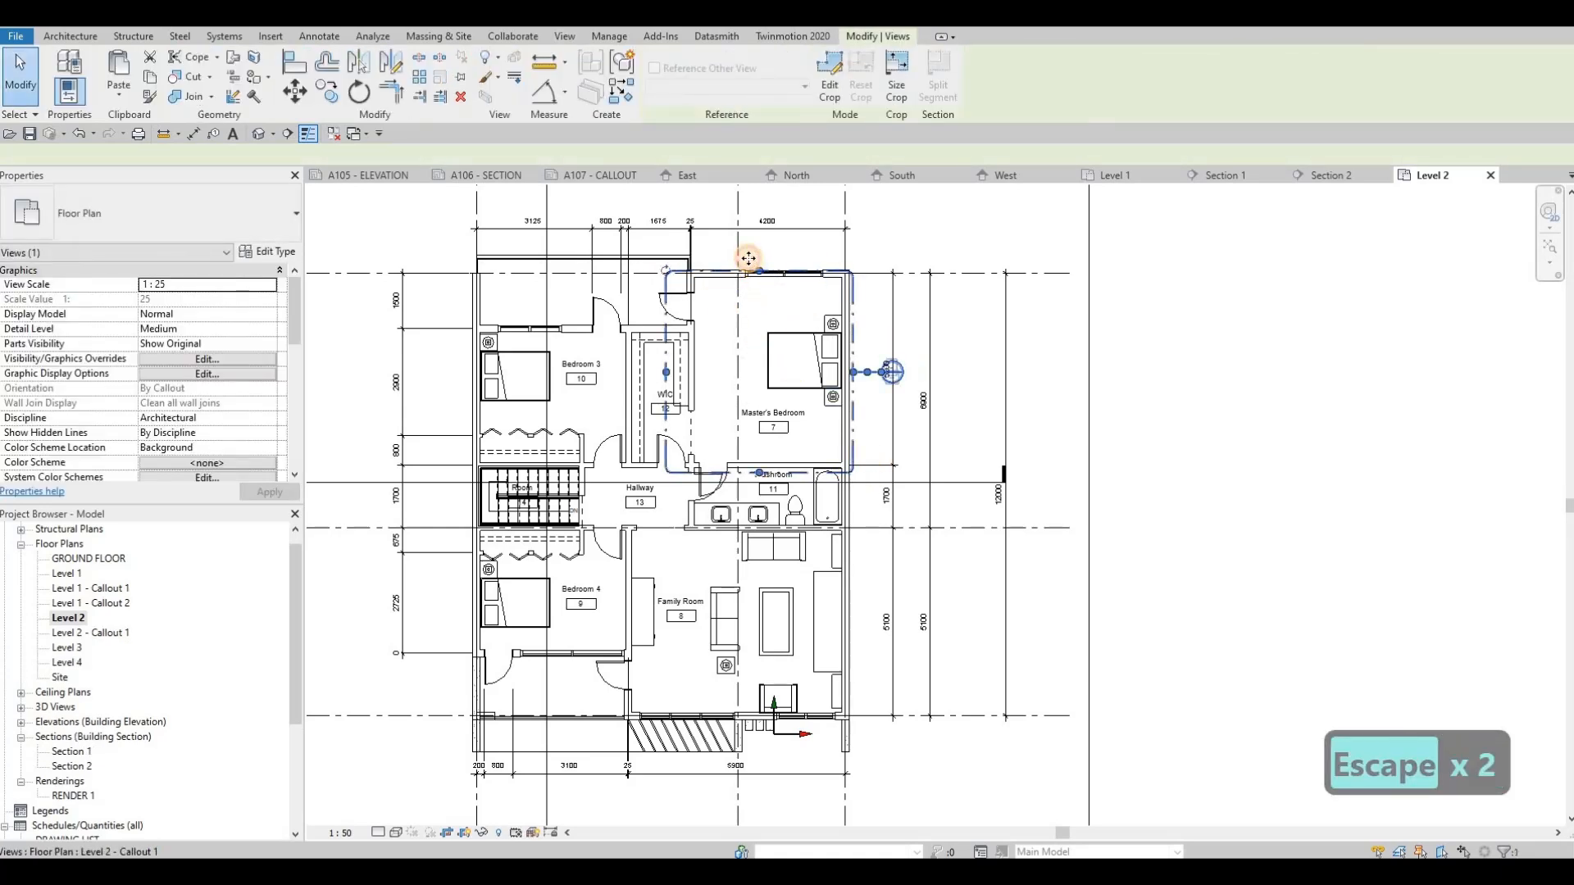
{"action": "left_click_drag", "start_coordinate": [748, 258], "coordinate": [748, 261]}
{"action": "left_click_drag", "start_coordinate": [667, 372], "coordinate": [623, 372]}
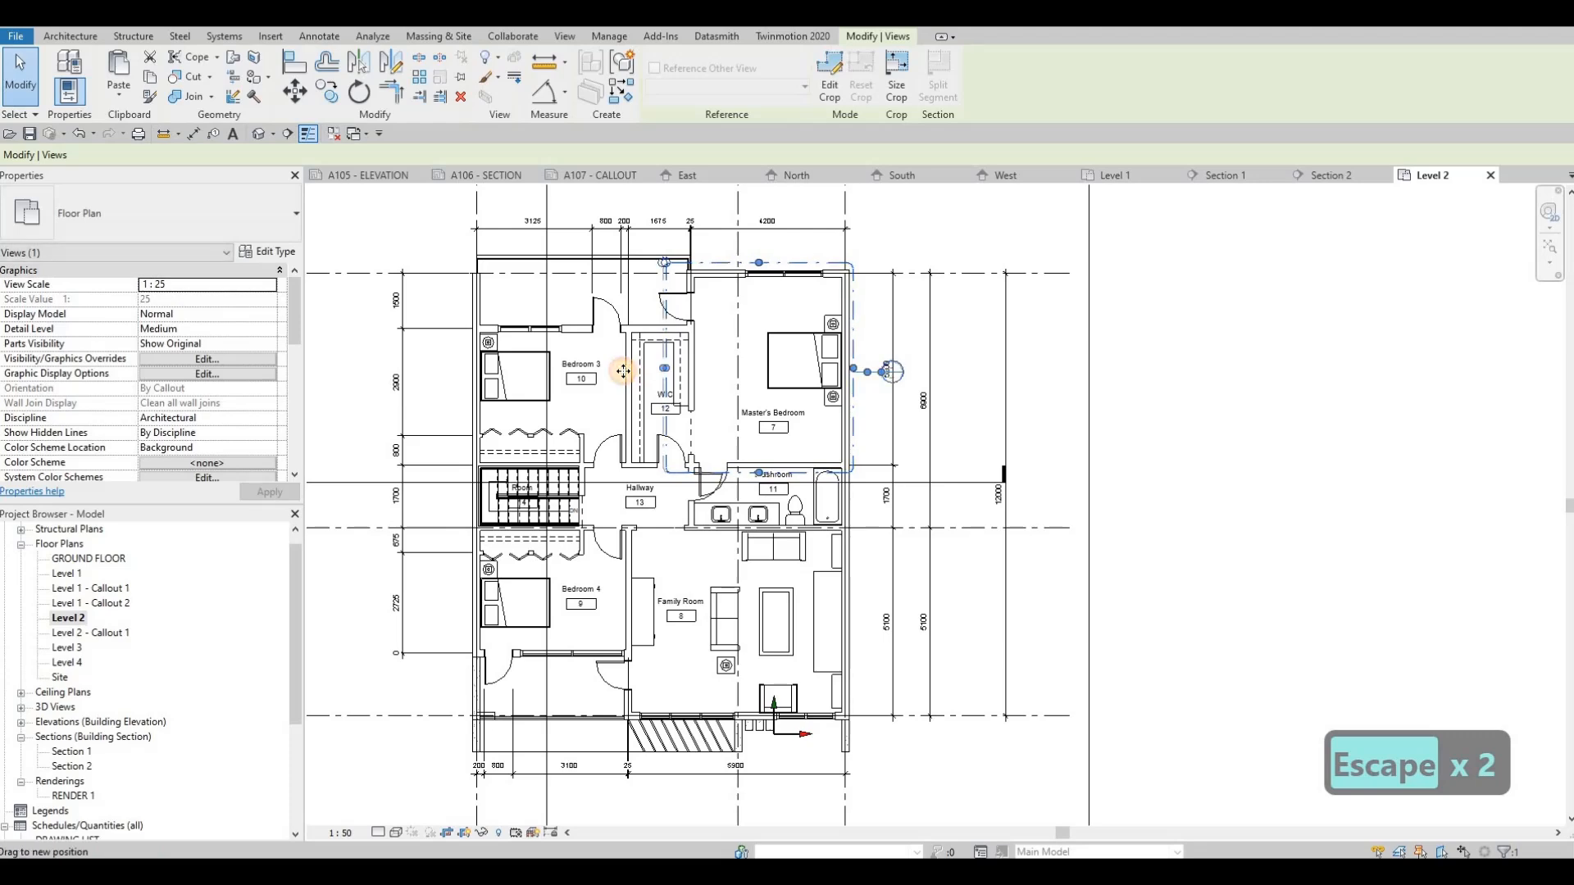
{"action": "key", "text": "Escape"}
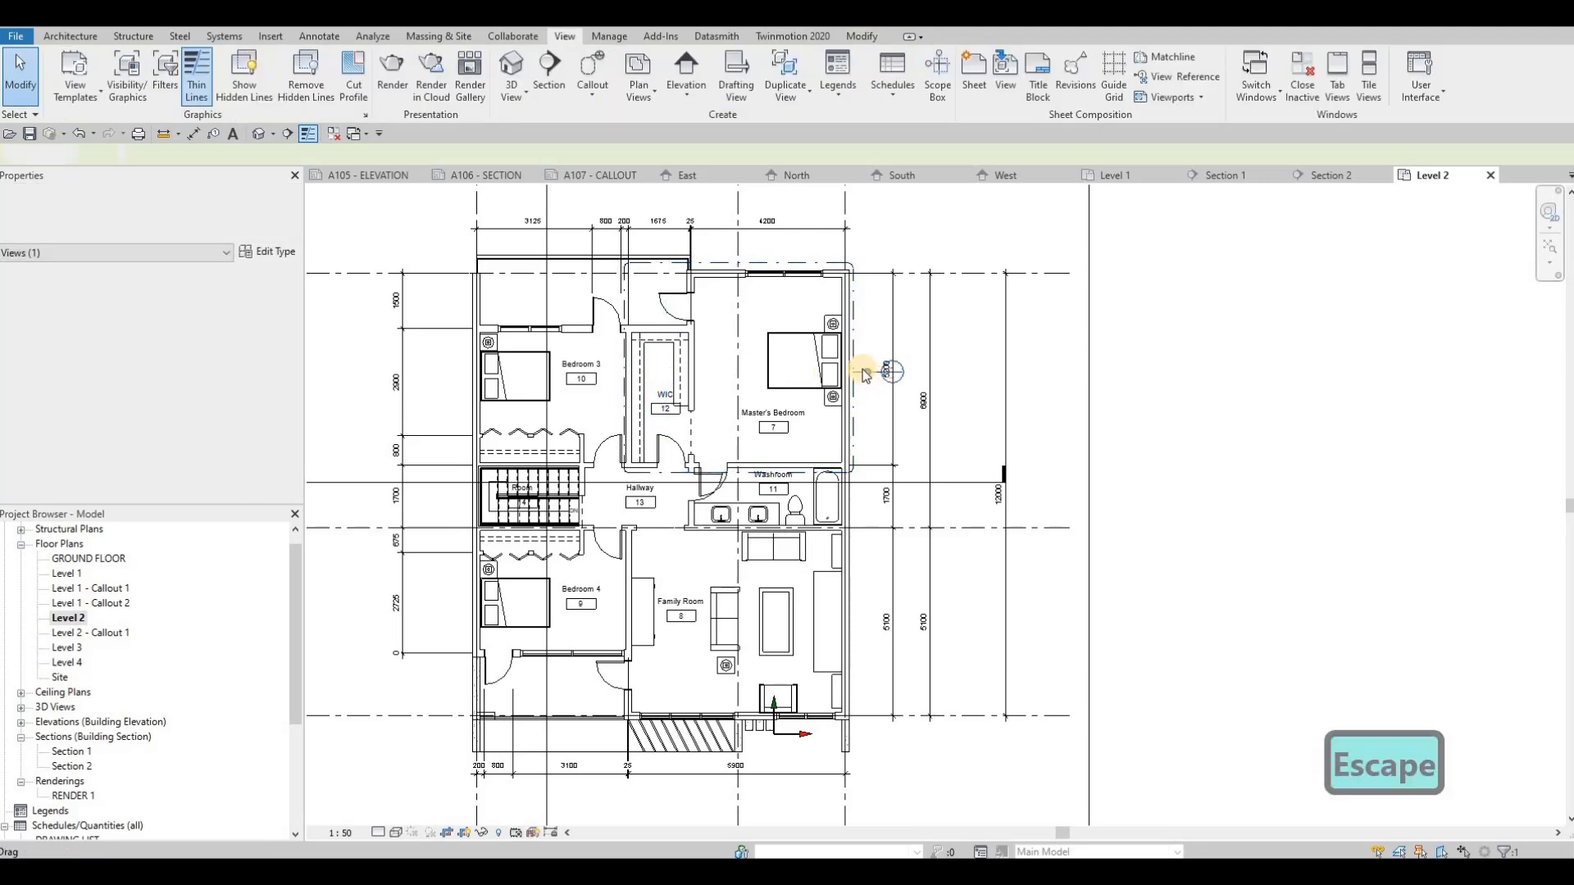
Step: Move the Master's Bedroom callout's head upward along the exterior side, clear of the 5200 dimension text
{"action": "scroll", "coordinate": [869, 377], "scroll_direction": "up", "scroll_amount": 2}
{"action": "left_click", "coordinate": [891, 367]}
{"action": "left_click_drag", "start_coordinate": [864, 368], "coordinate": [862, 300]}
{"action": "key", "text": "Escape"}
{"action": "scroll", "coordinate": [787, 340], "scroll_direction": "down", "scroll_amount": 3}
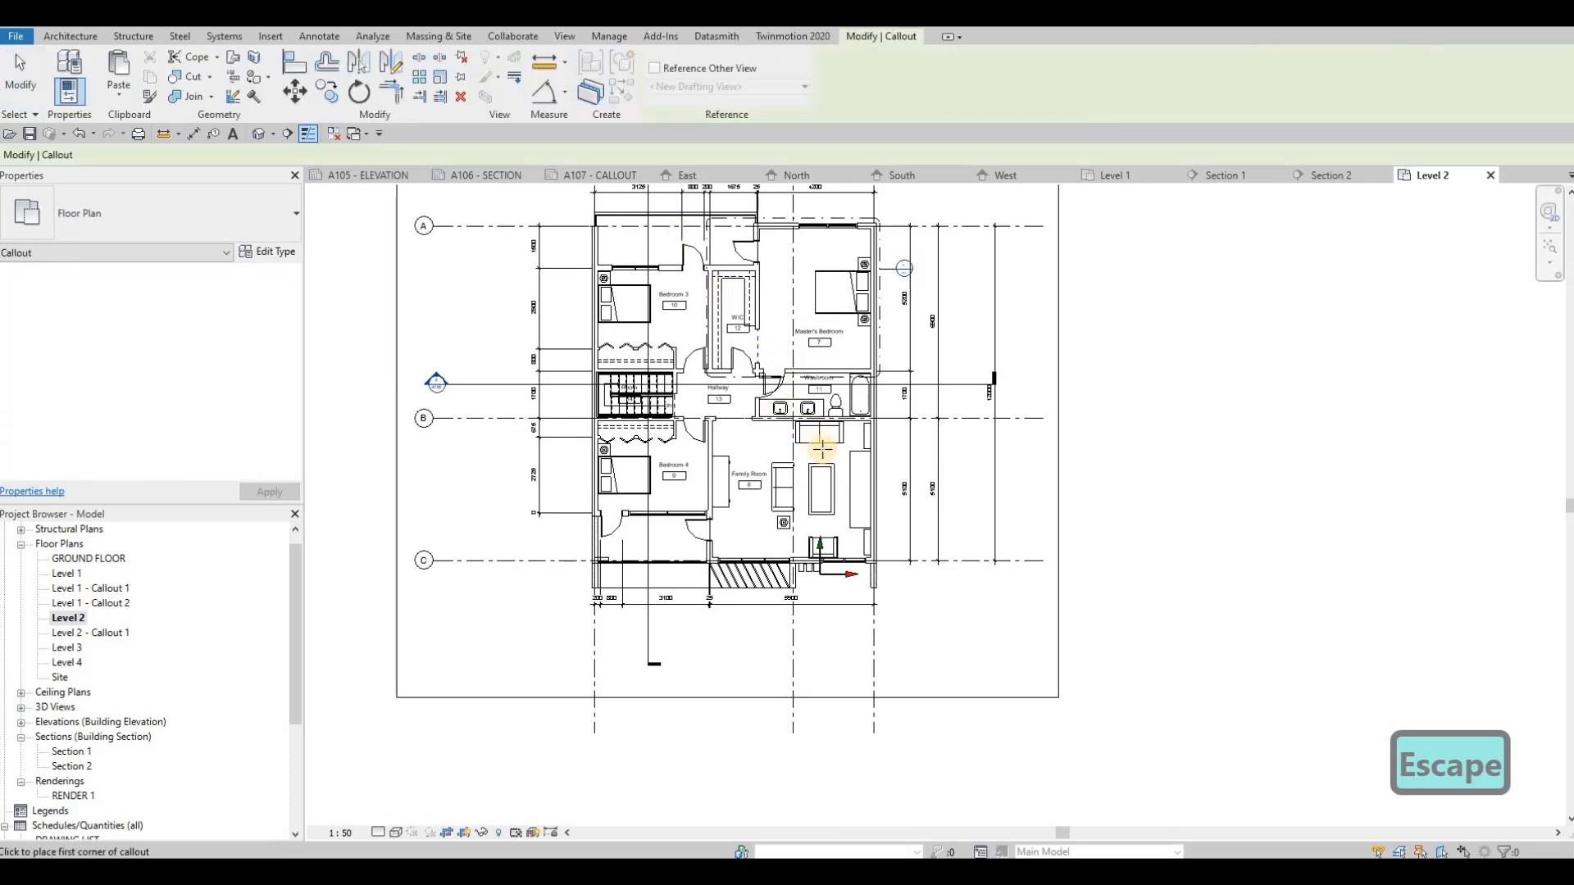
Step: Create a second rectangular callout on Level 2 around the Family Room
{"action": "scroll", "coordinate": [694, 426], "scroll_direction": "up", "scroll_amount": 1}
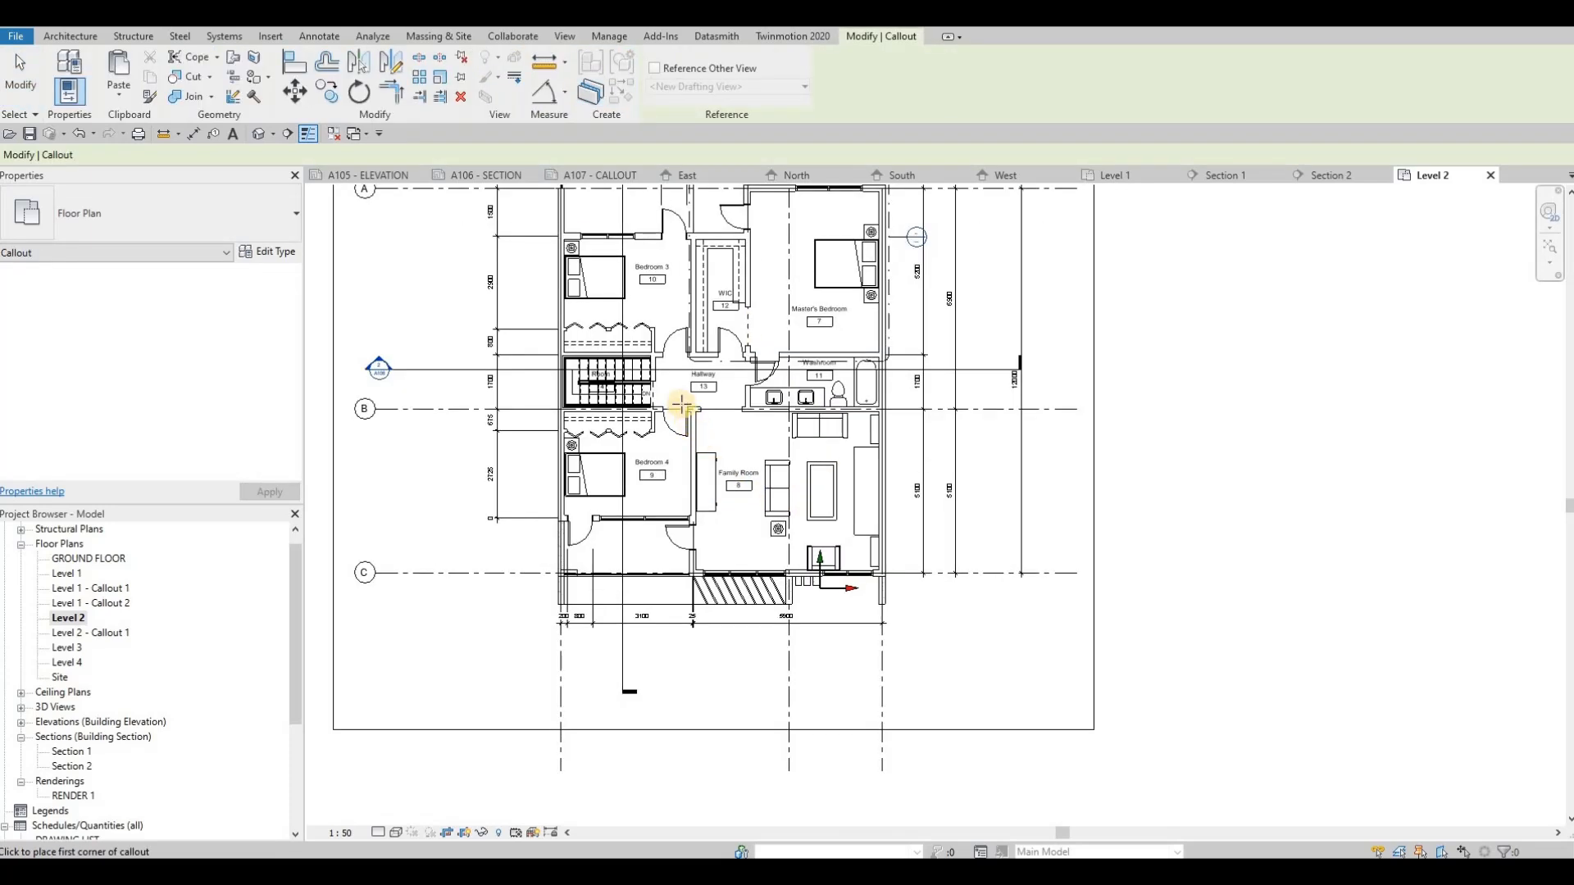
{"action": "left_click", "coordinate": [859, 569]}
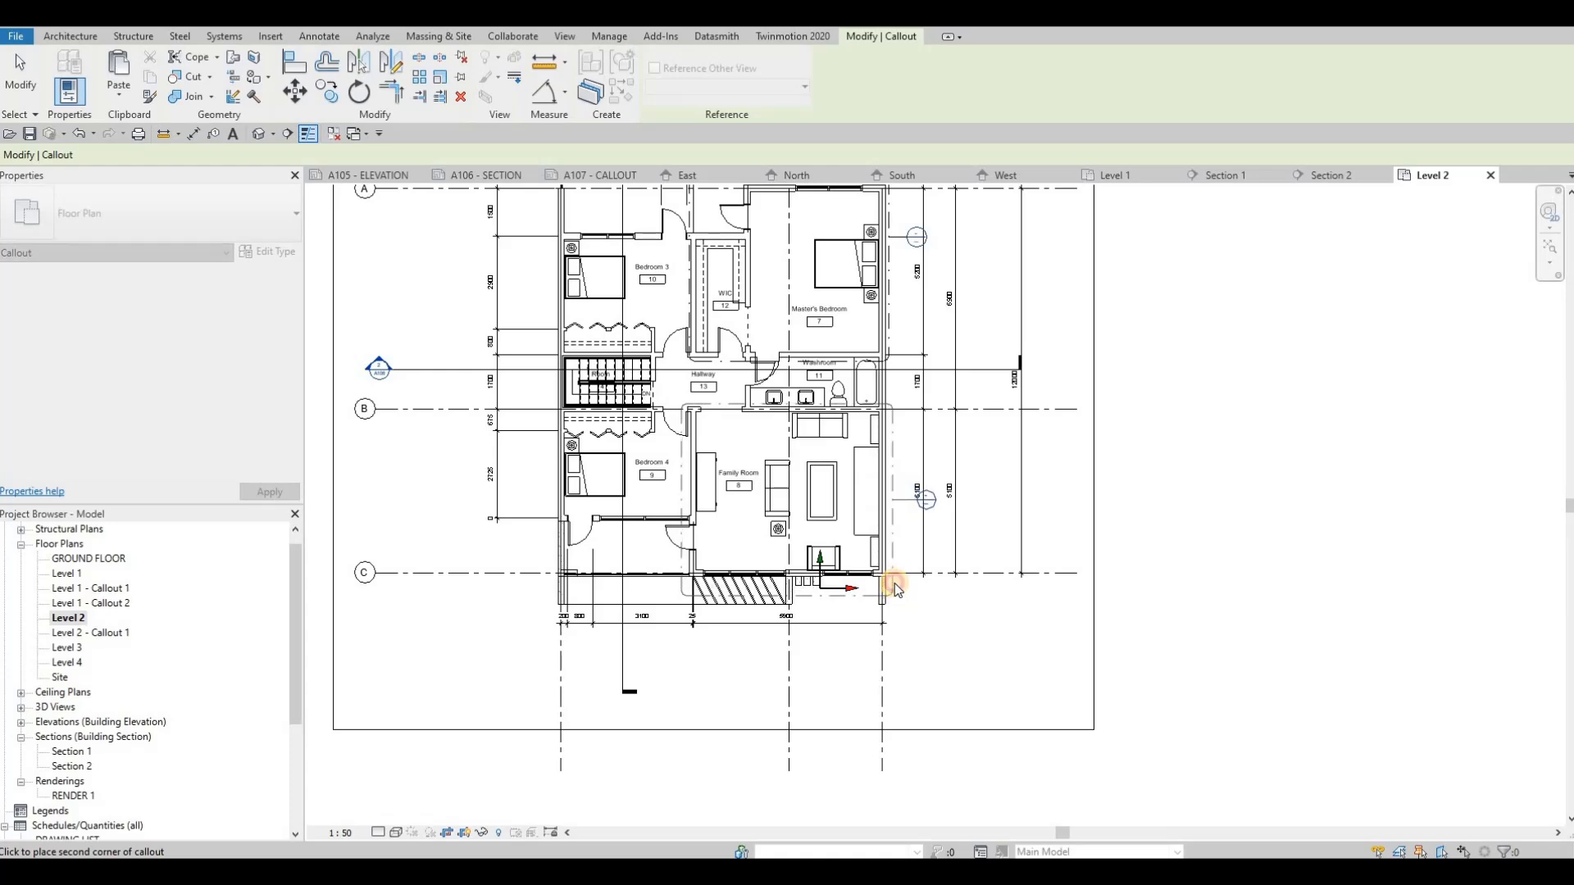
{"action": "left_click", "coordinate": [894, 583]}
{"action": "key", "text": "Escape"}
{"action": "key", "text": "Escape"}
Step: Extend the lower boundary of the Master's Bedroom callout down to the Washroom's lower wall so it includes the Washroom
{"action": "scroll", "coordinate": [722, 353], "scroll_direction": "up", "scroll_amount": 3}
{"action": "key", "text": "Escape"}
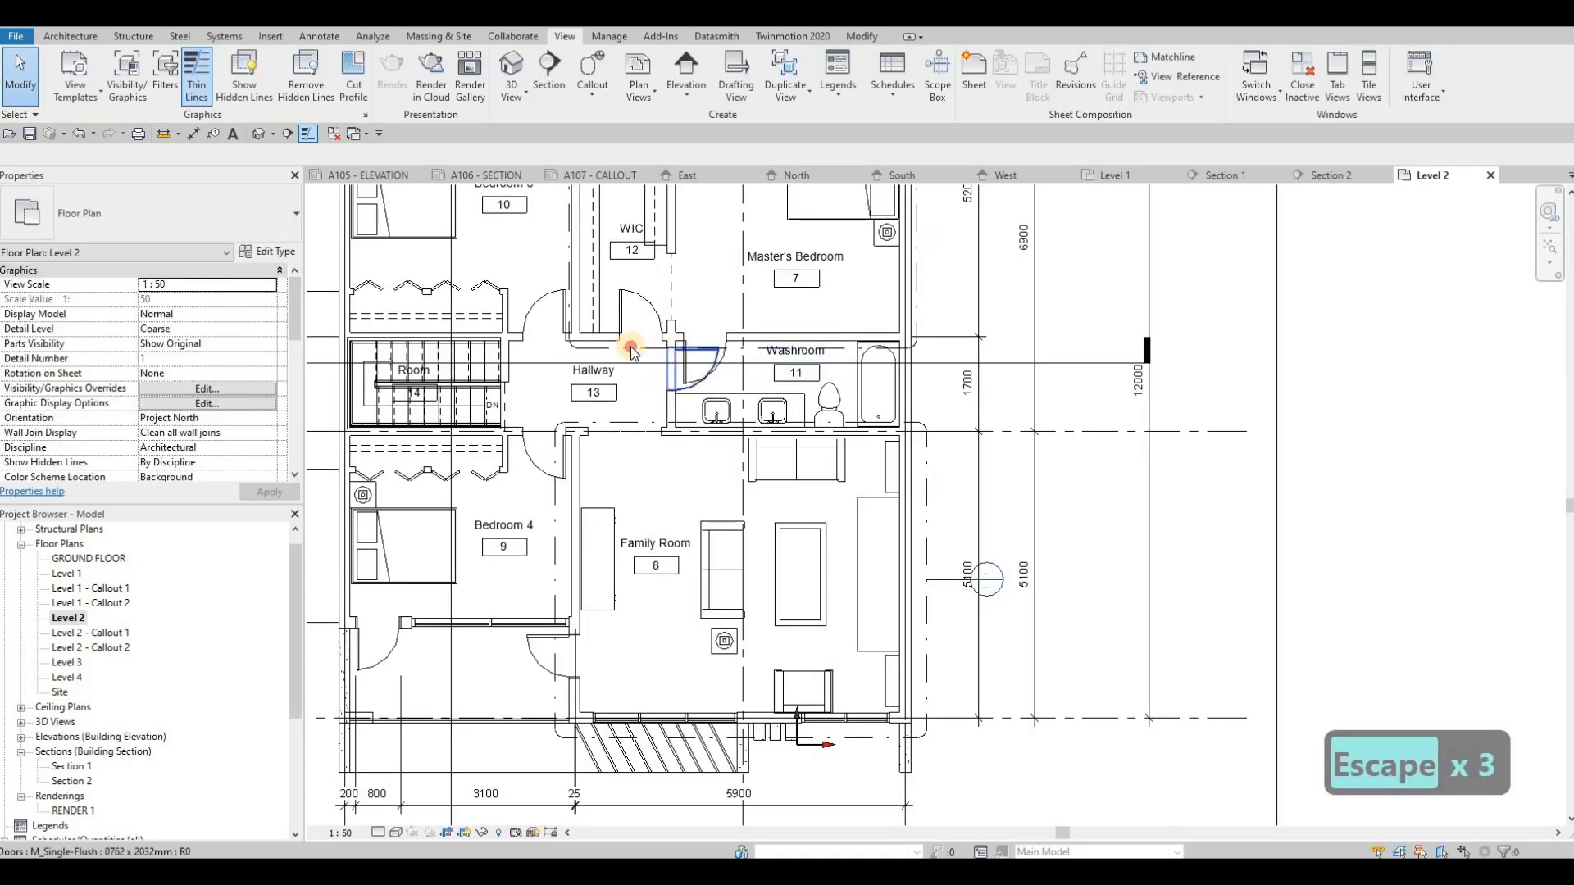
{"action": "left_click", "coordinate": [641, 358]}
{"action": "key", "text": "Escape"}
{"action": "left_click", "coordinate": [746, 419]}
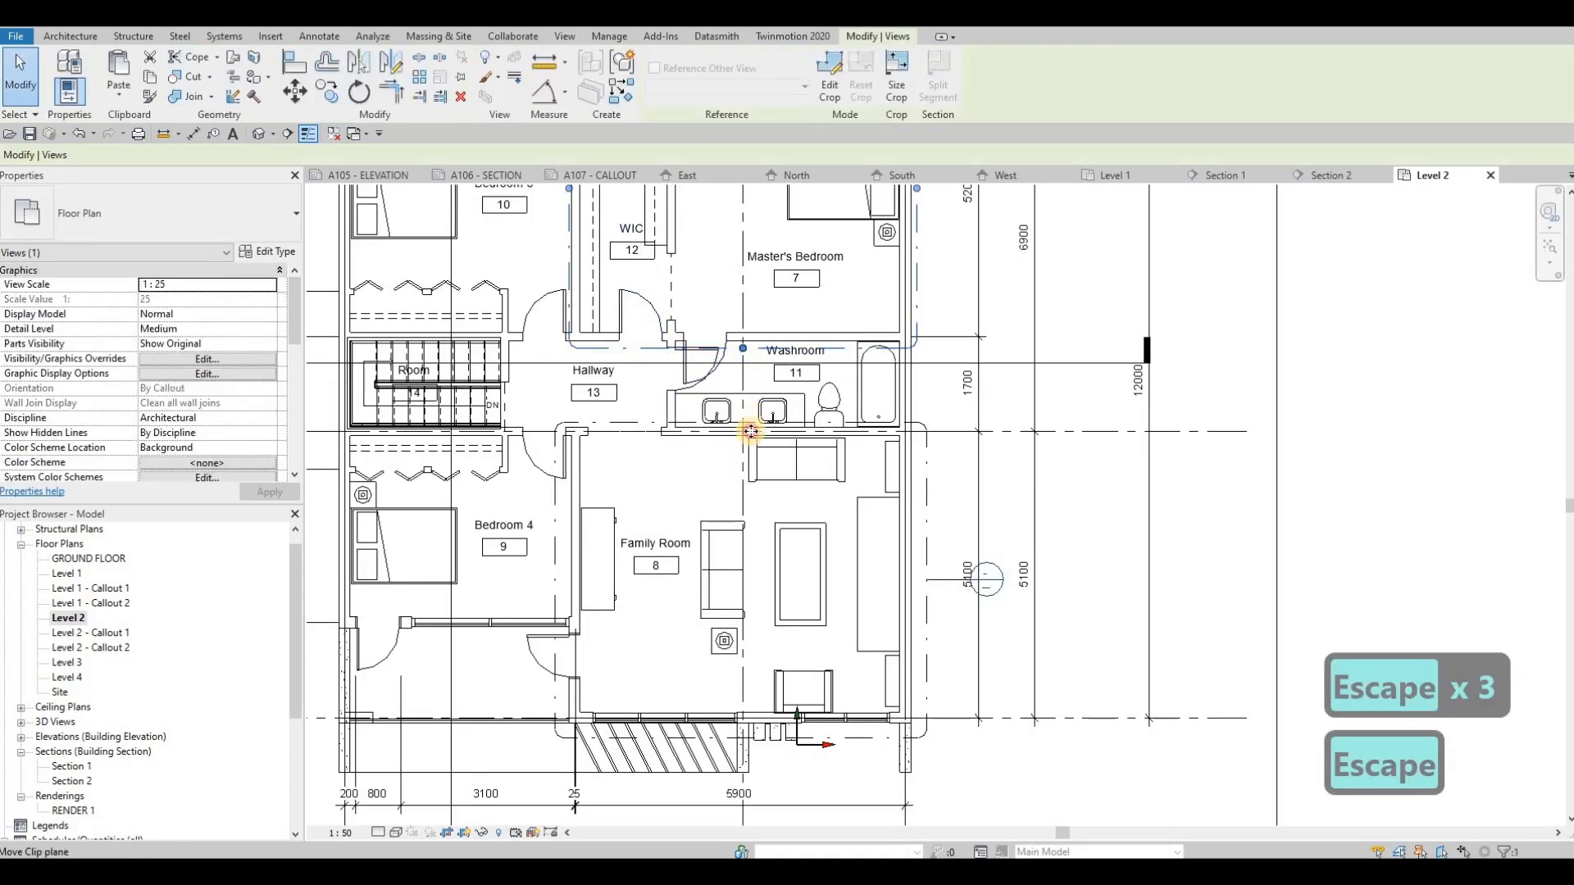
{"action": "key", "text": "Escape"}
{"action": "key", "text": "Escape"}
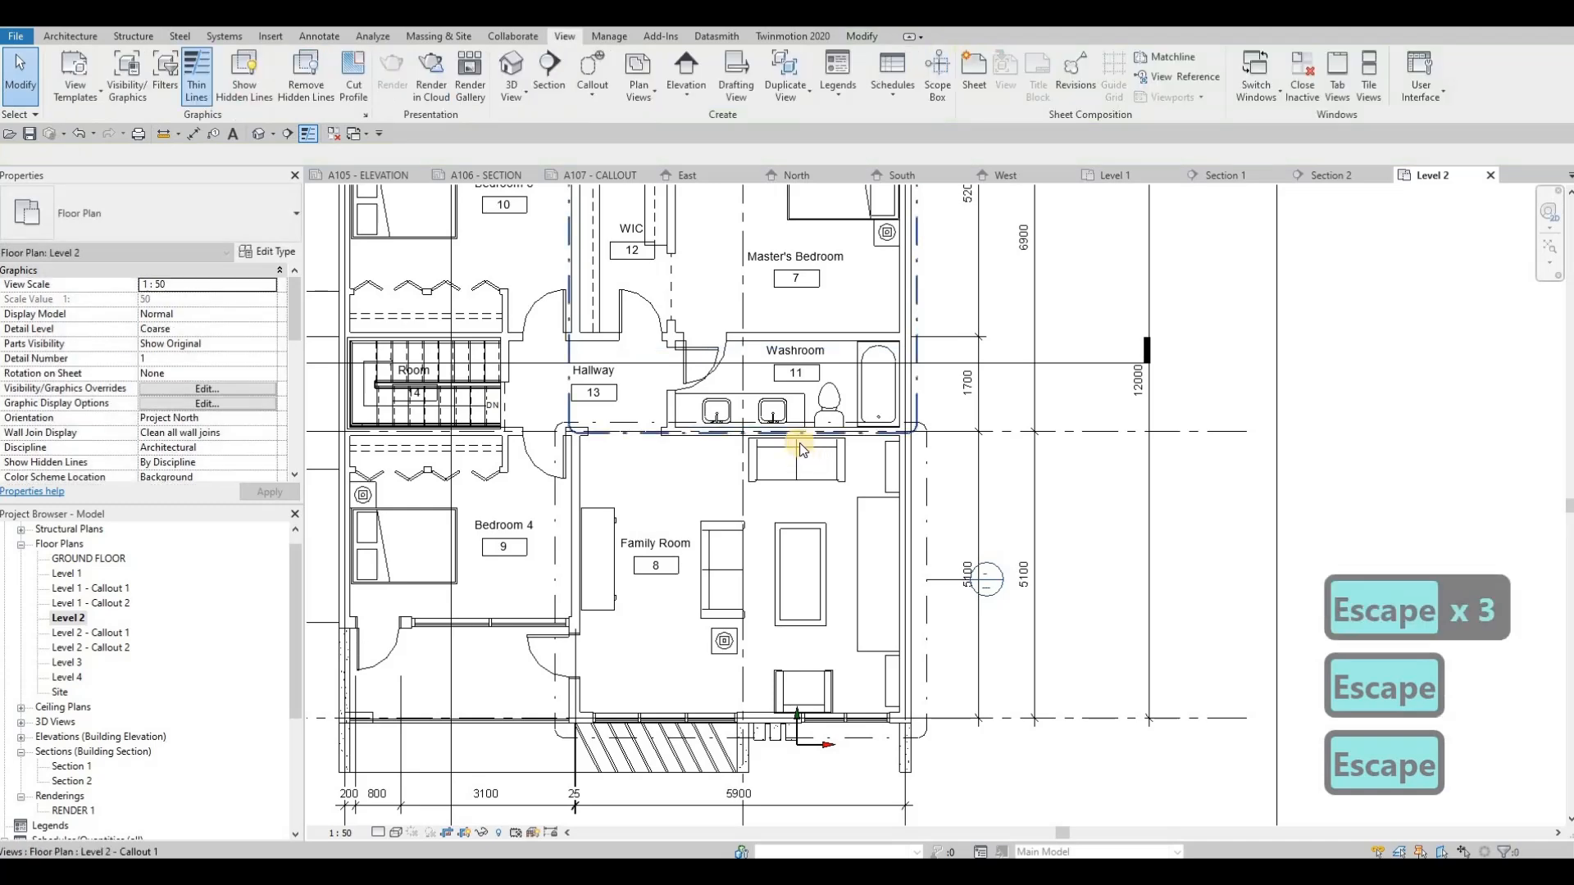
Step: Close the open A107 and A106 sheets and the East, North and South elevation views
{"action": "scroll", "coordinate": [857, 420], "scroll_direction": "down", "scroll_amount": 2}
{"action": "middle_click_drag", "start_coordinate": [801, 383], "coordinate": [797, 392]}
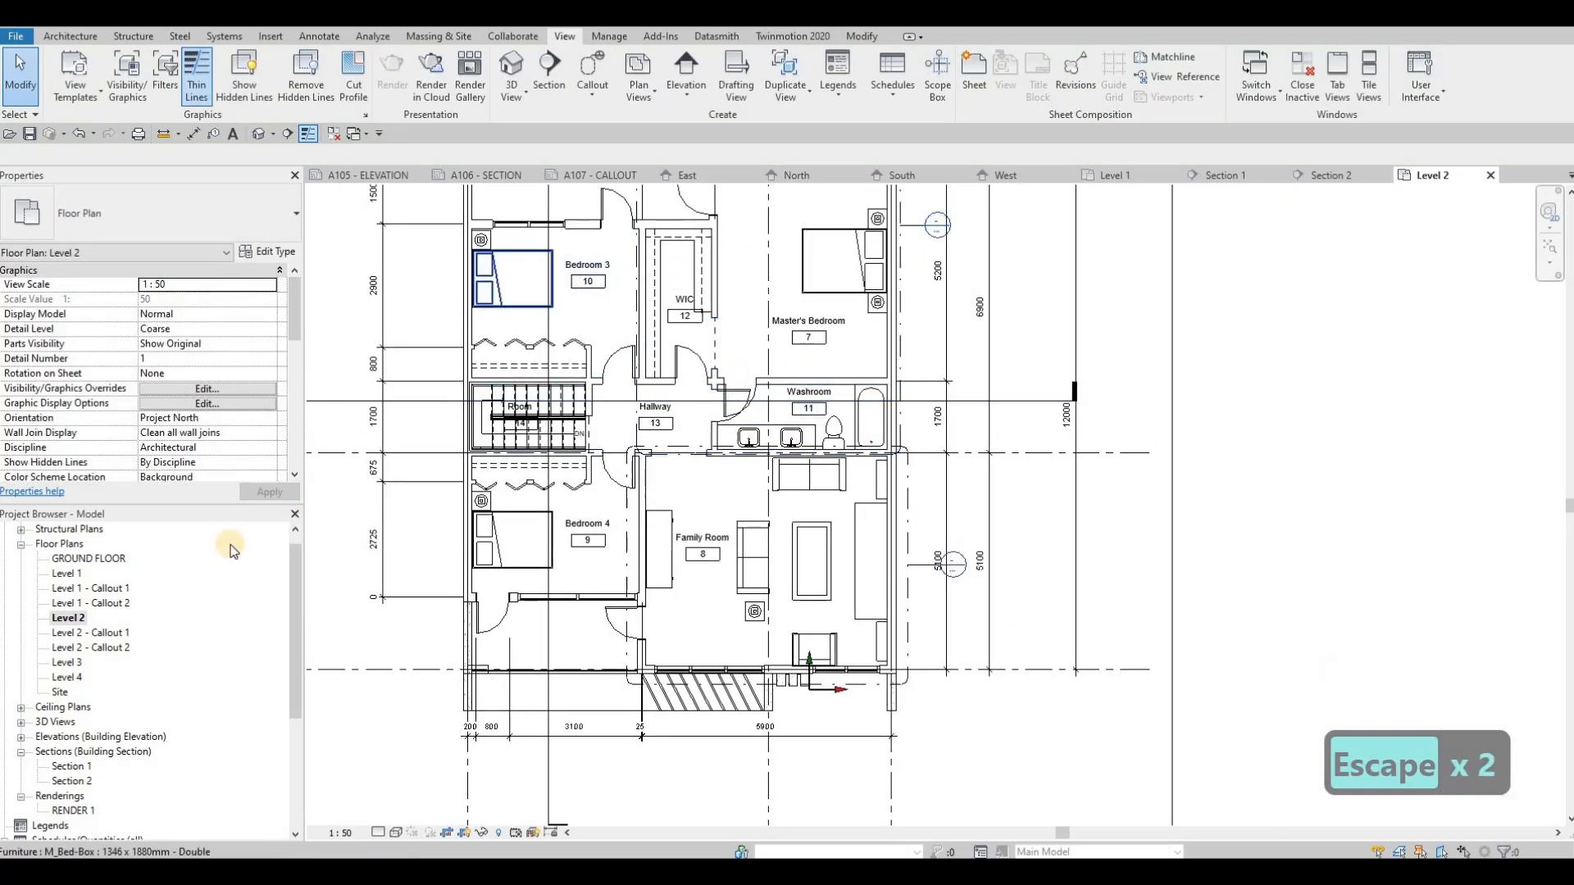
{"action": "left_click", "coordinate": [603, 174]}
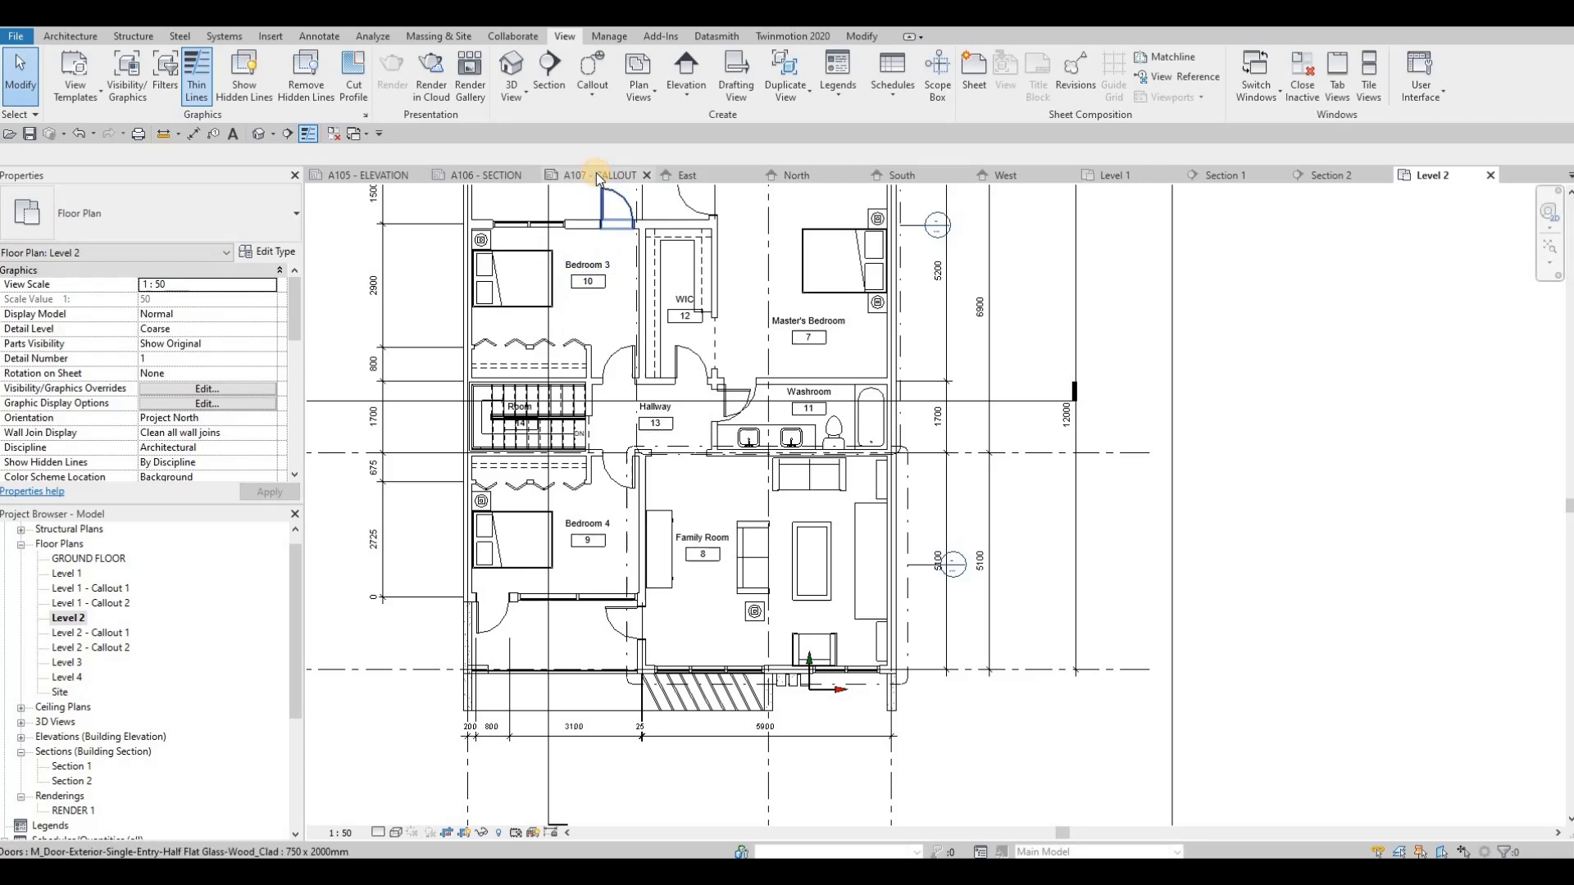
{"action": "double_click", "coordinate": [95, 590]}
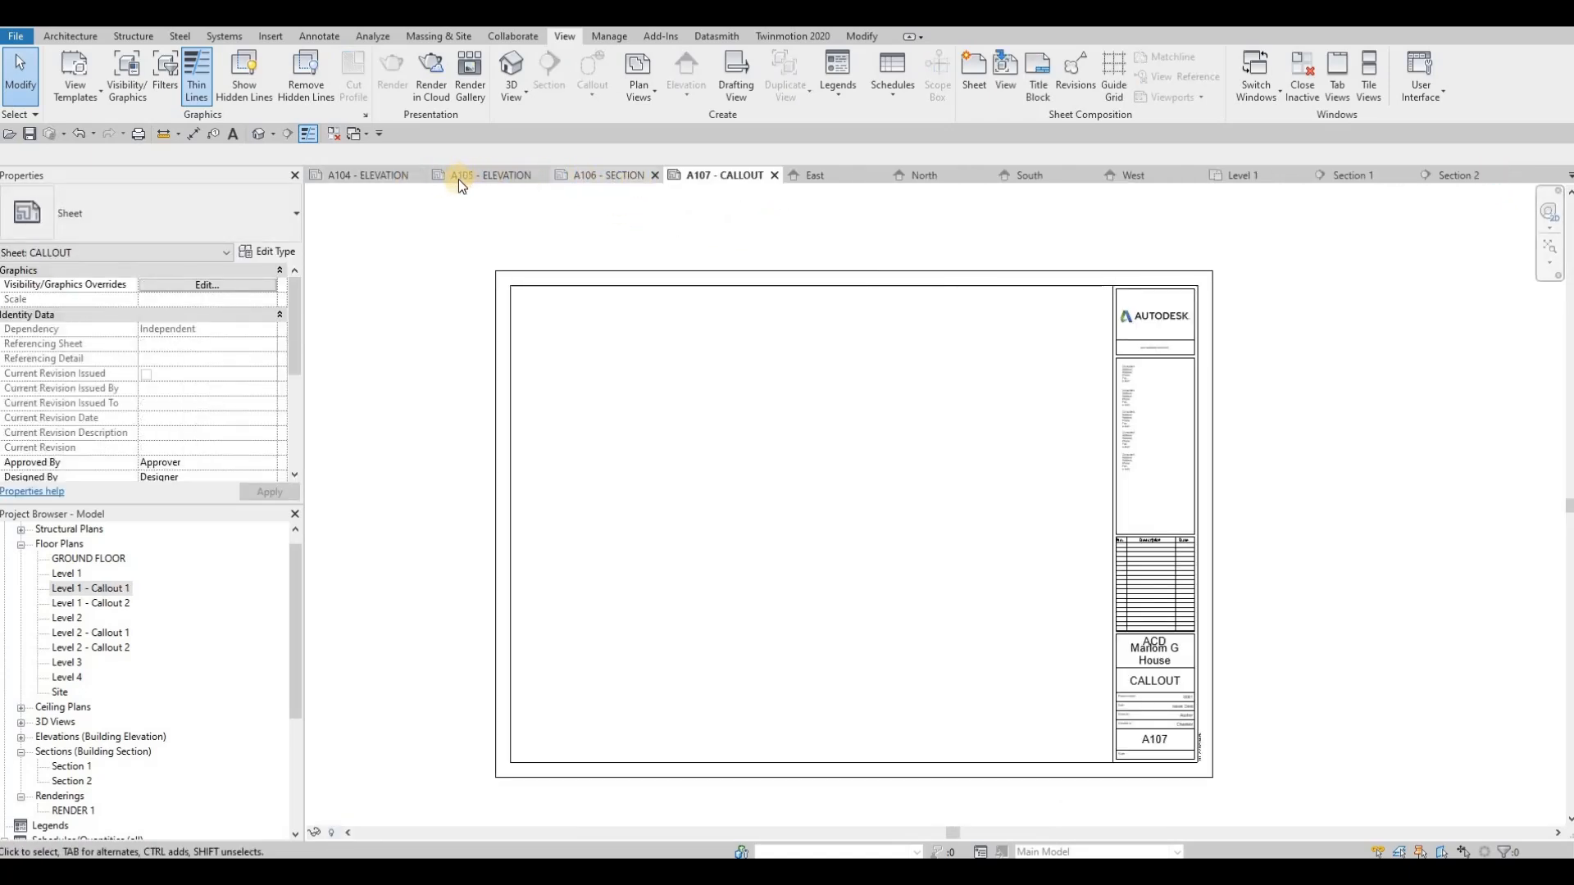
{"action": "left_click", "coordinate": [774, 175]}
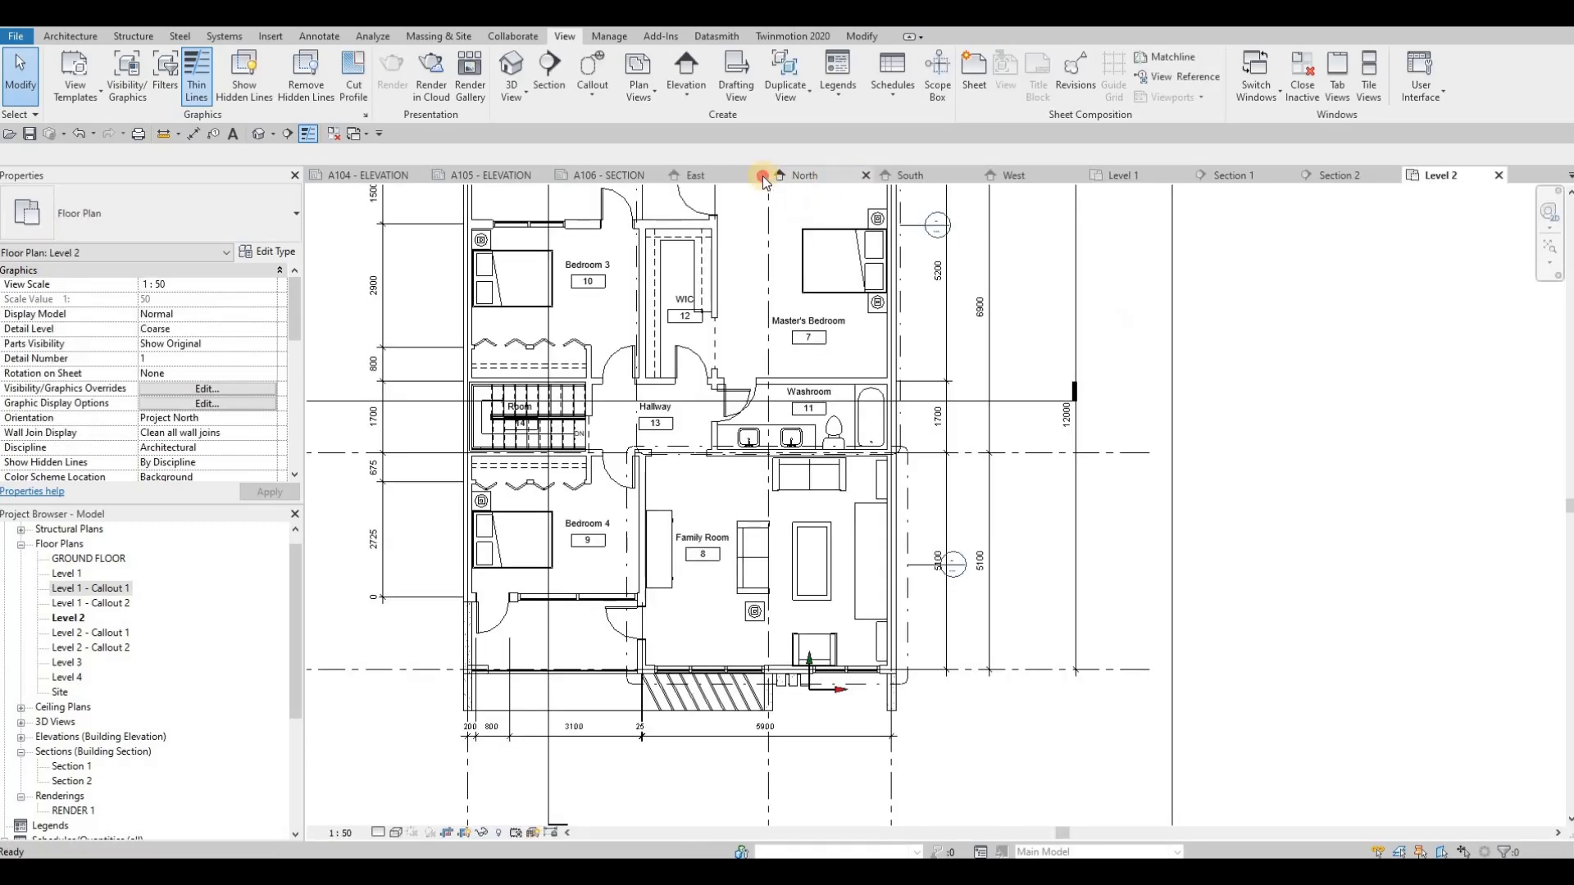
{"action": "left_click", "coordinate": [761, 175]}
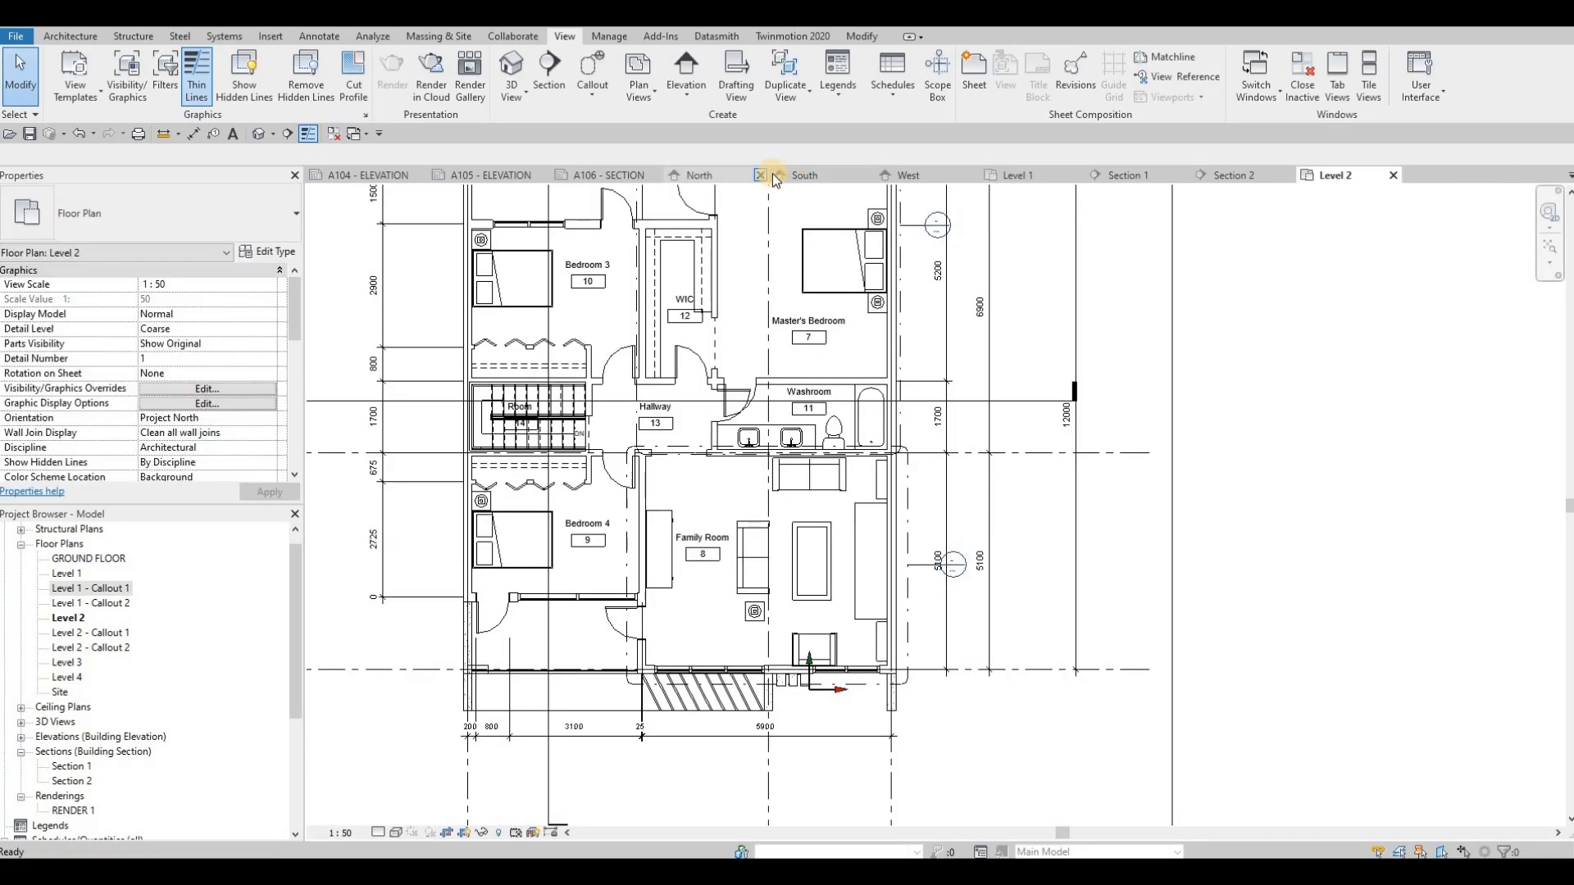
{"action": "left_click", "coordinate": [762, 175]}
{"action": "left_click", "coordinate": [761, 175]}
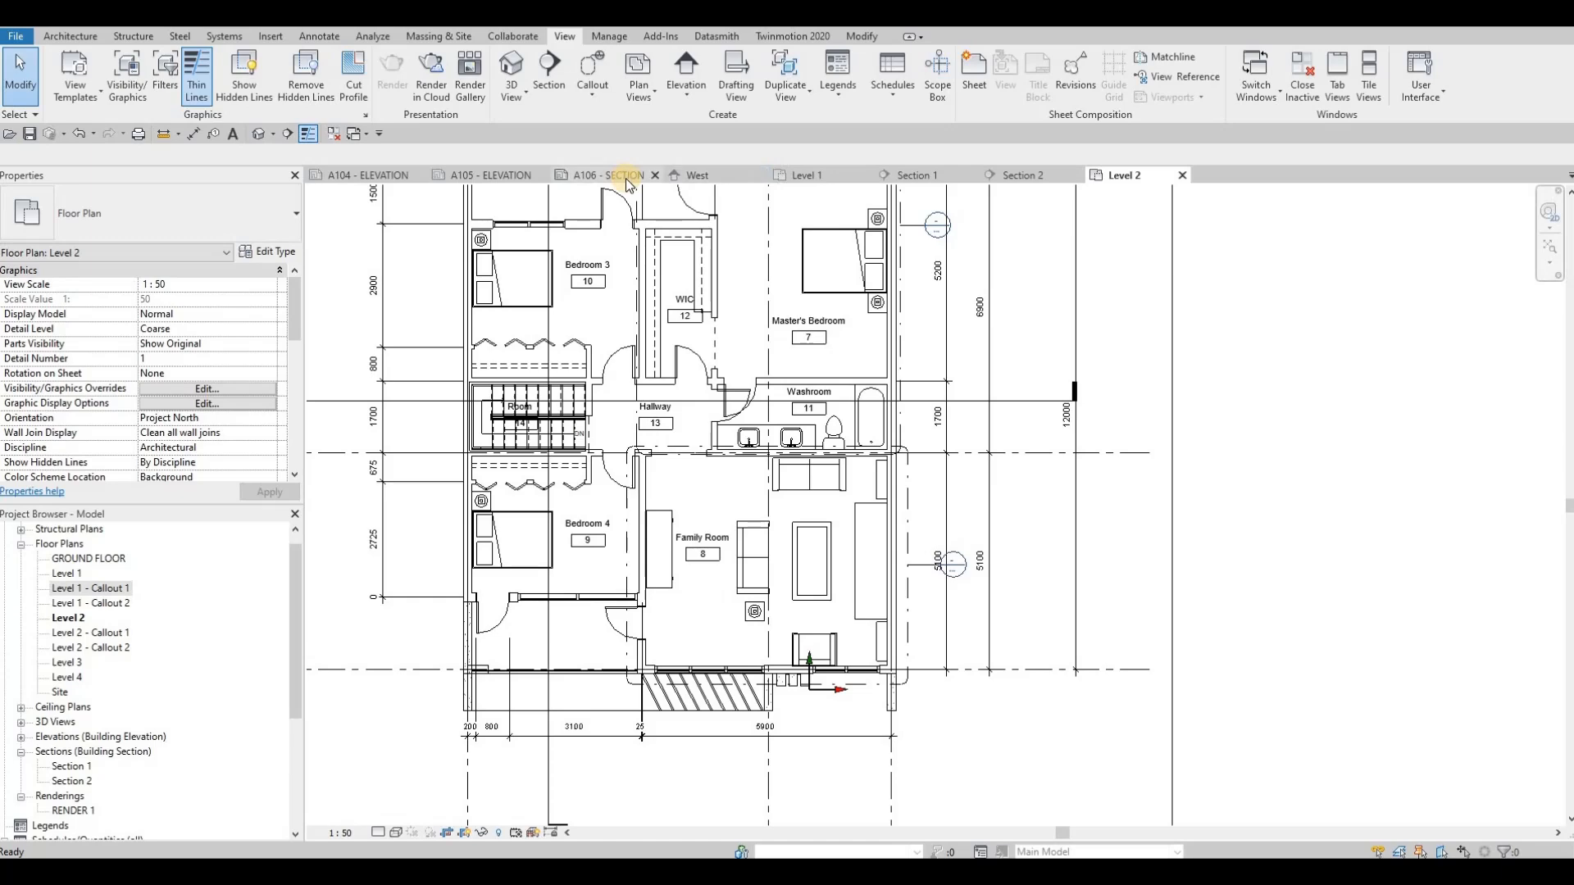
{"action": "left_click", "coordinate": [655, 176]}
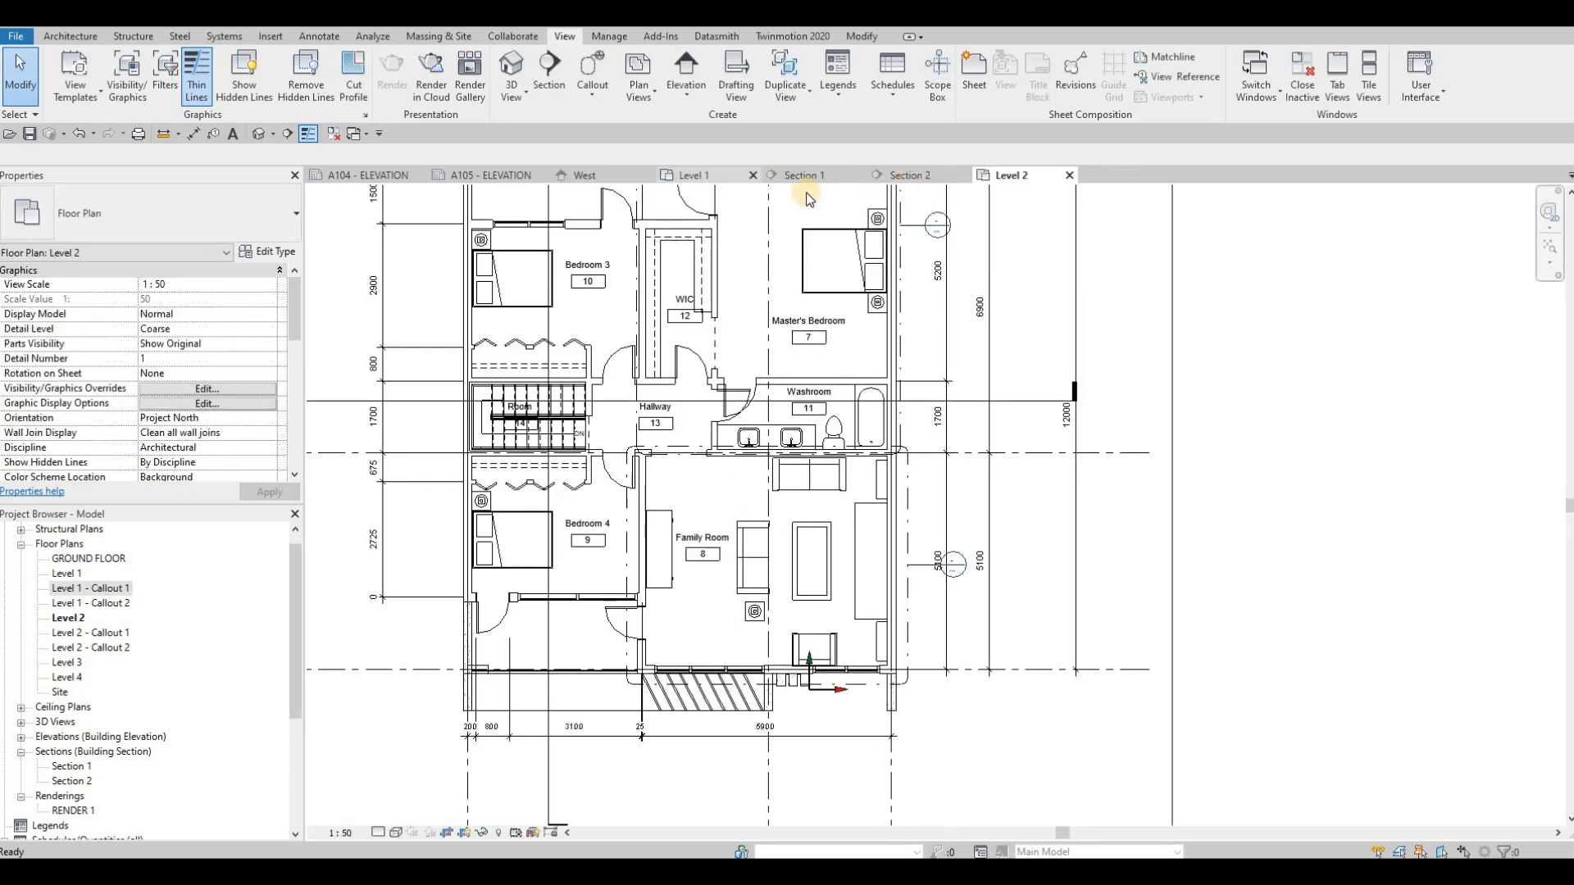
Step: Open sheet A107 - CALLOUT and place the Level 1 - Callout 1 floor plan view on it
{"action": "scroll", "coordinate": [121, 763], "scroll_direction": "down", "scroll_amount": 4}
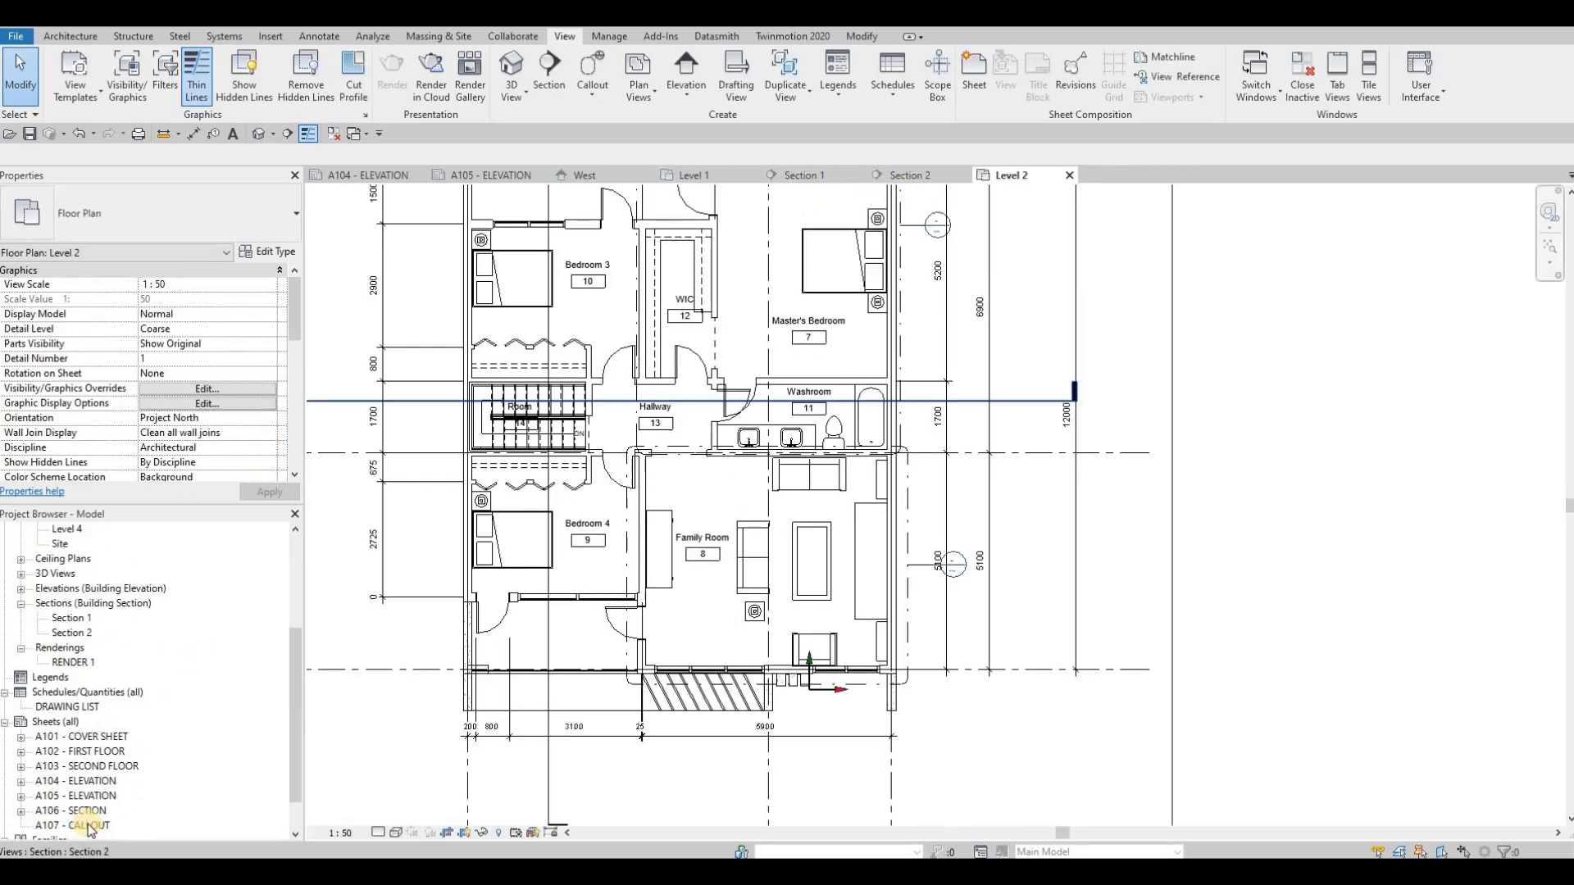
{"action": "double_click", "coordinate": [87, 825]}
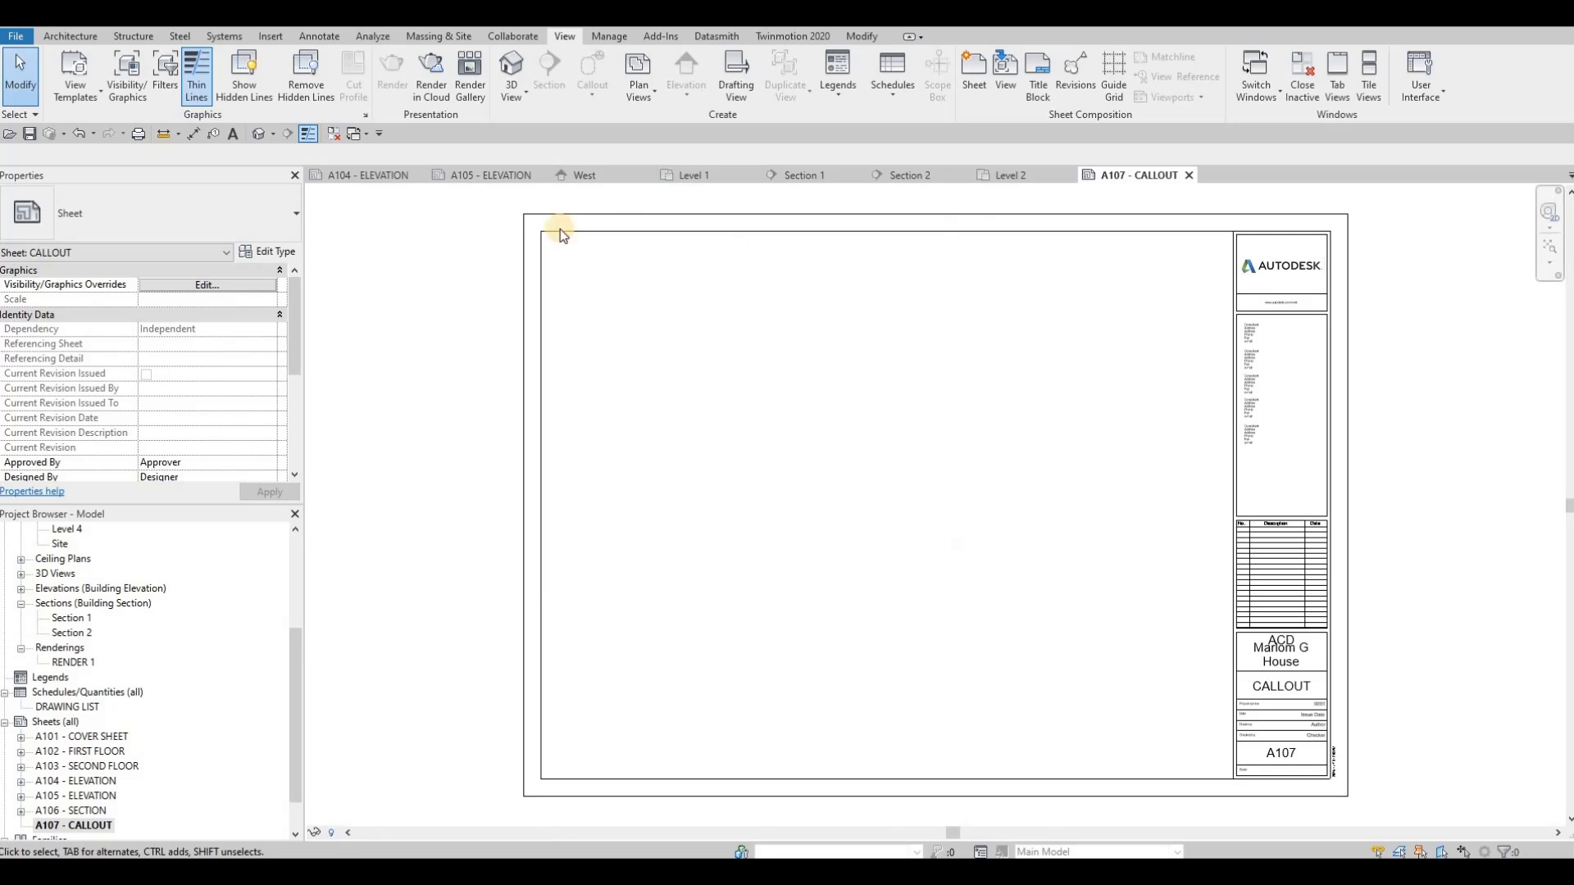
{"action": "scroll", "coordinate": [96, 651], "scroll_direction": "up", "scroll_amount": 3}
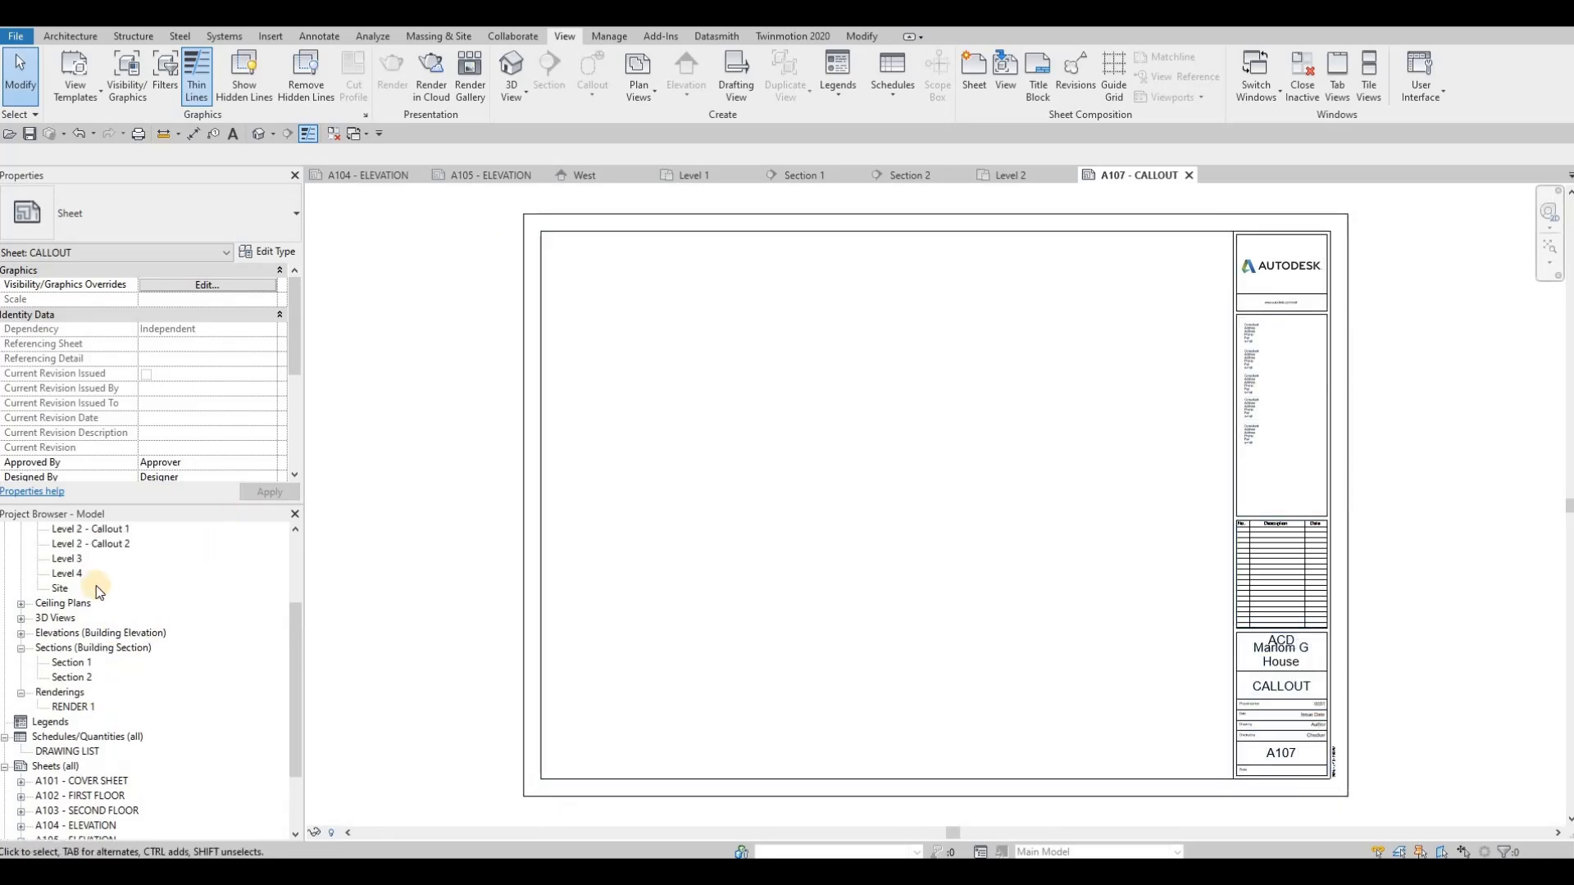
{"action": "scroll", "coordinate": [98, 585], "scroll_direction": "up", "scroll_amount": 1}
{"action": "left_click_drag", "start_coordinate": [91, 573], "coordinate": [624, 395]}
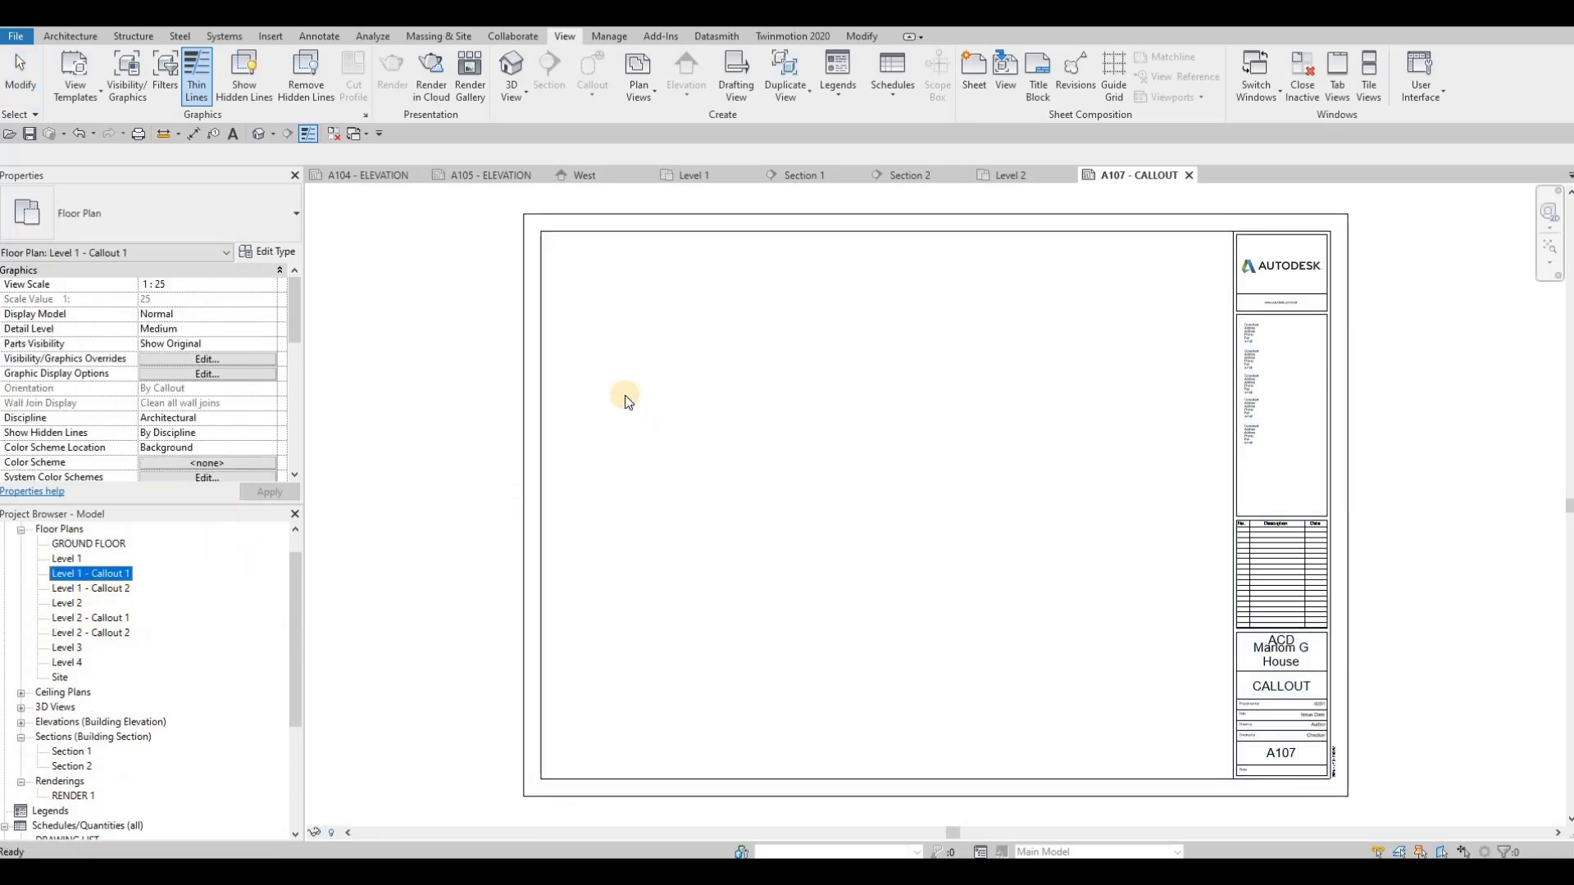
{"action": "left_click", "coordinate": [687, 468]}
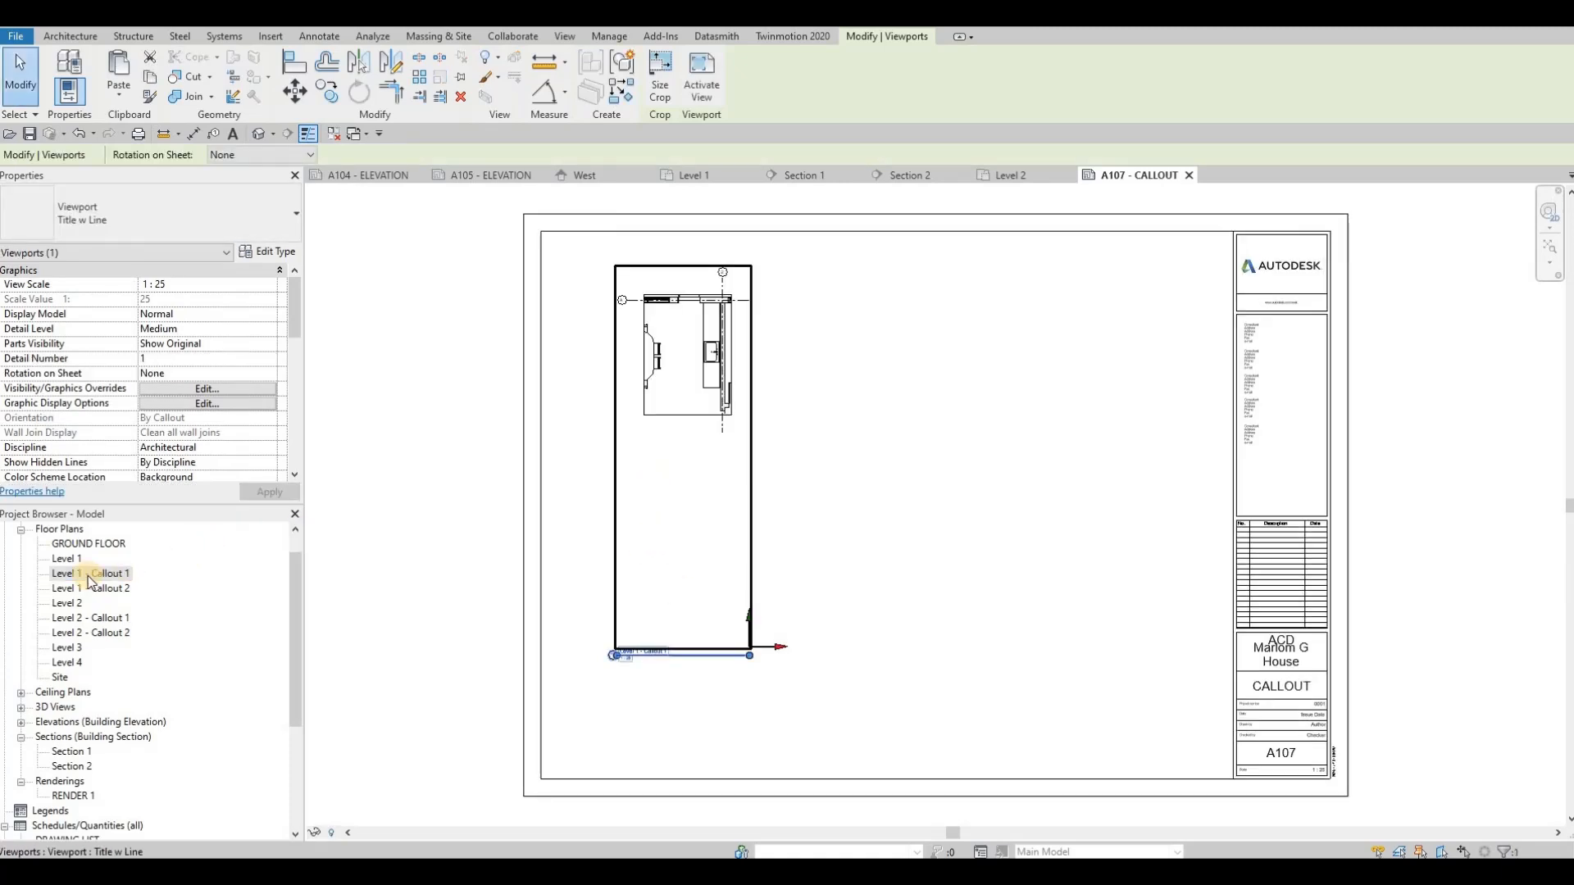
Step: Open the Level 1 - Callout 1 view, examine its extents settings and crop boundaries, and return to sheet A107
{"action": "key", "text": "Escape"}
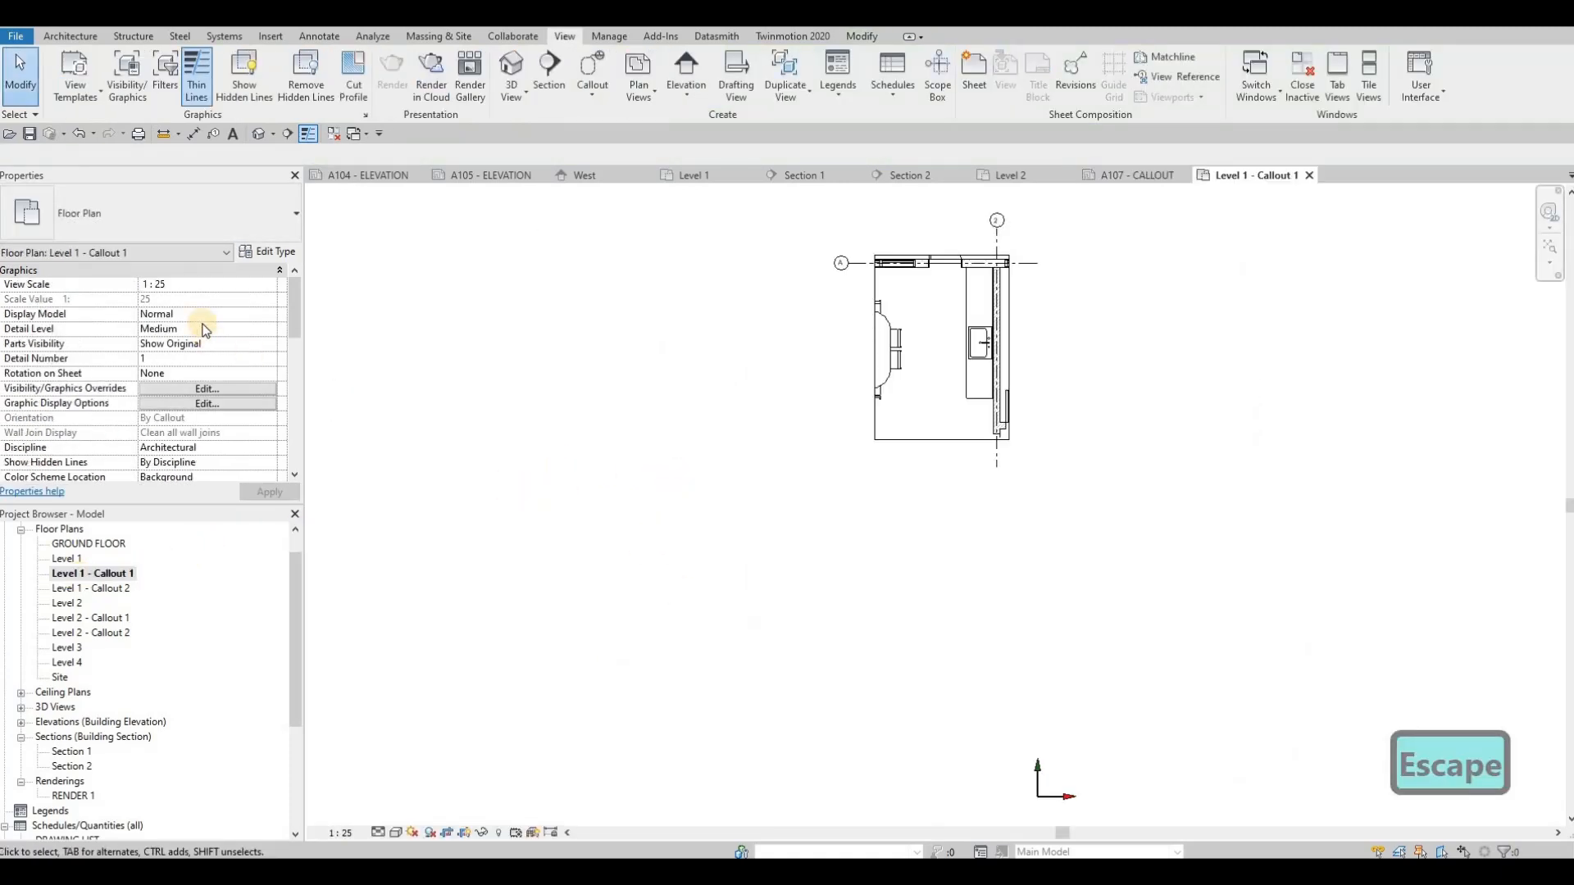
{"action": "key", "text": "Escape"}
{"action": "left_click", "coordinate": [174, 234]}
{"action": "key", "text": "Escape"}
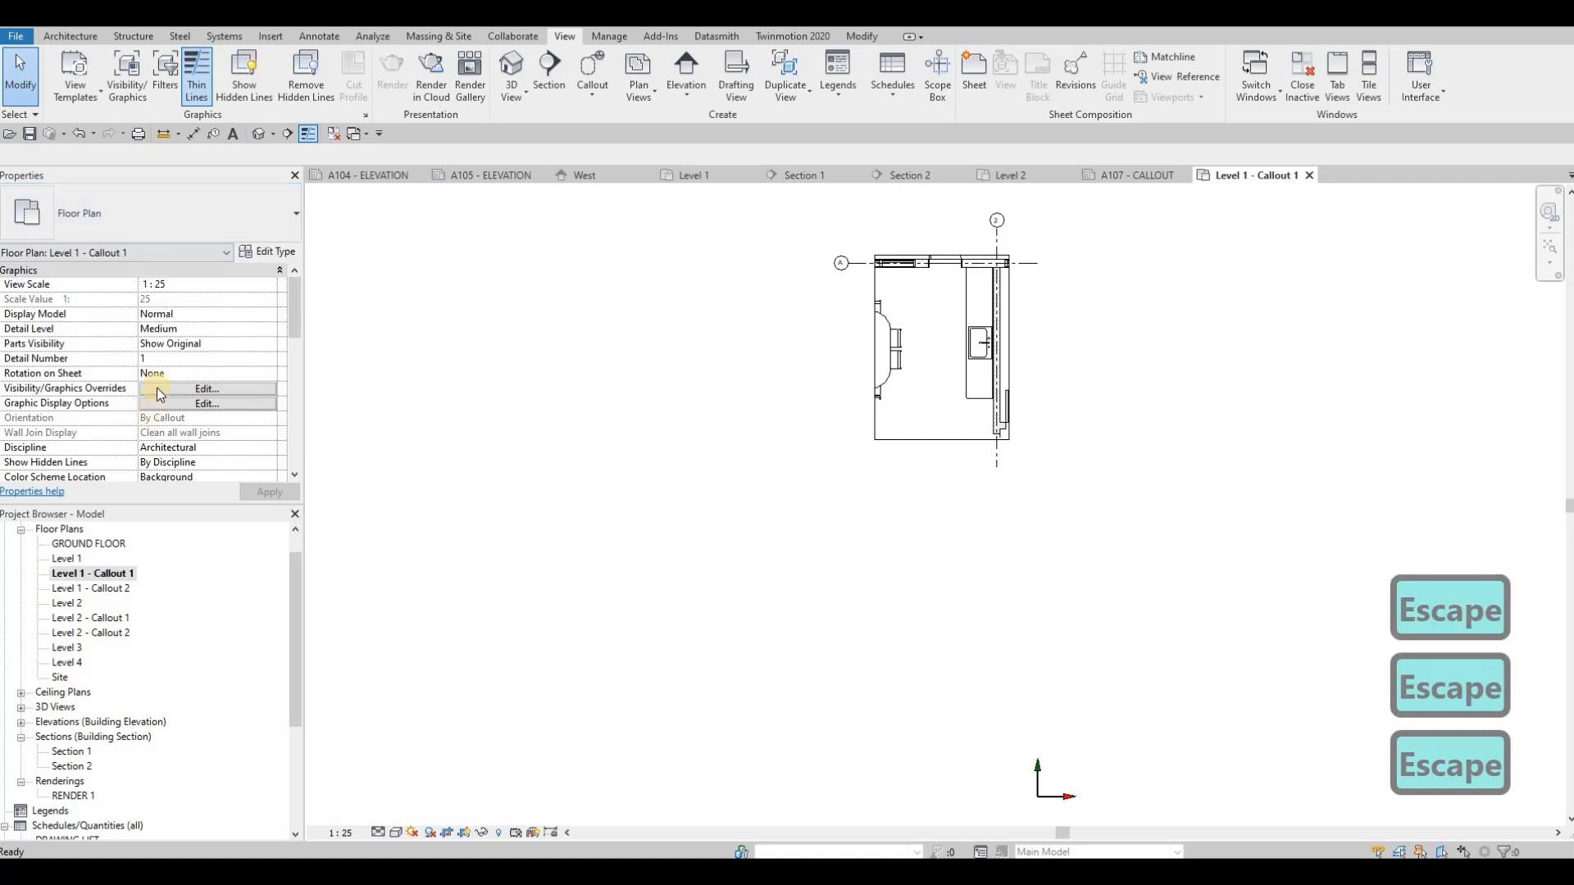
{"action": "scroll", "coordinate": [155, 387], "scroll_direction": "down", "scroll_amount": 5}
{"action": "scroll", "coordinate": [835, 443], "scroll_direction": "down", "scroll_amount": 2}
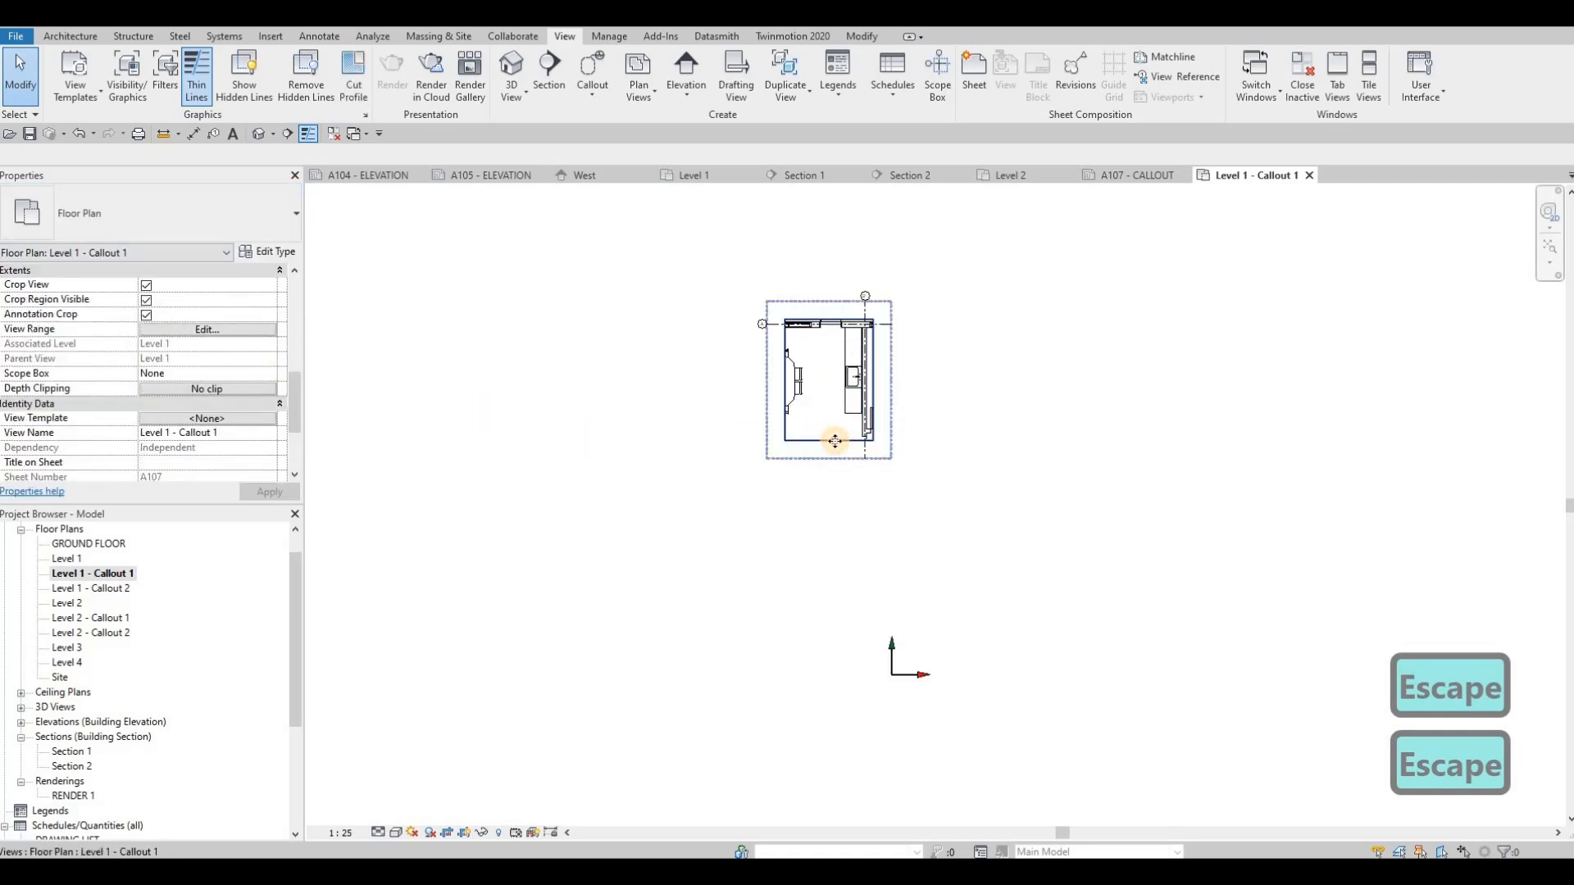
{"action": "left_click", "coordinate": [835, 457]}
{"action": "key", "text": "Escape"}
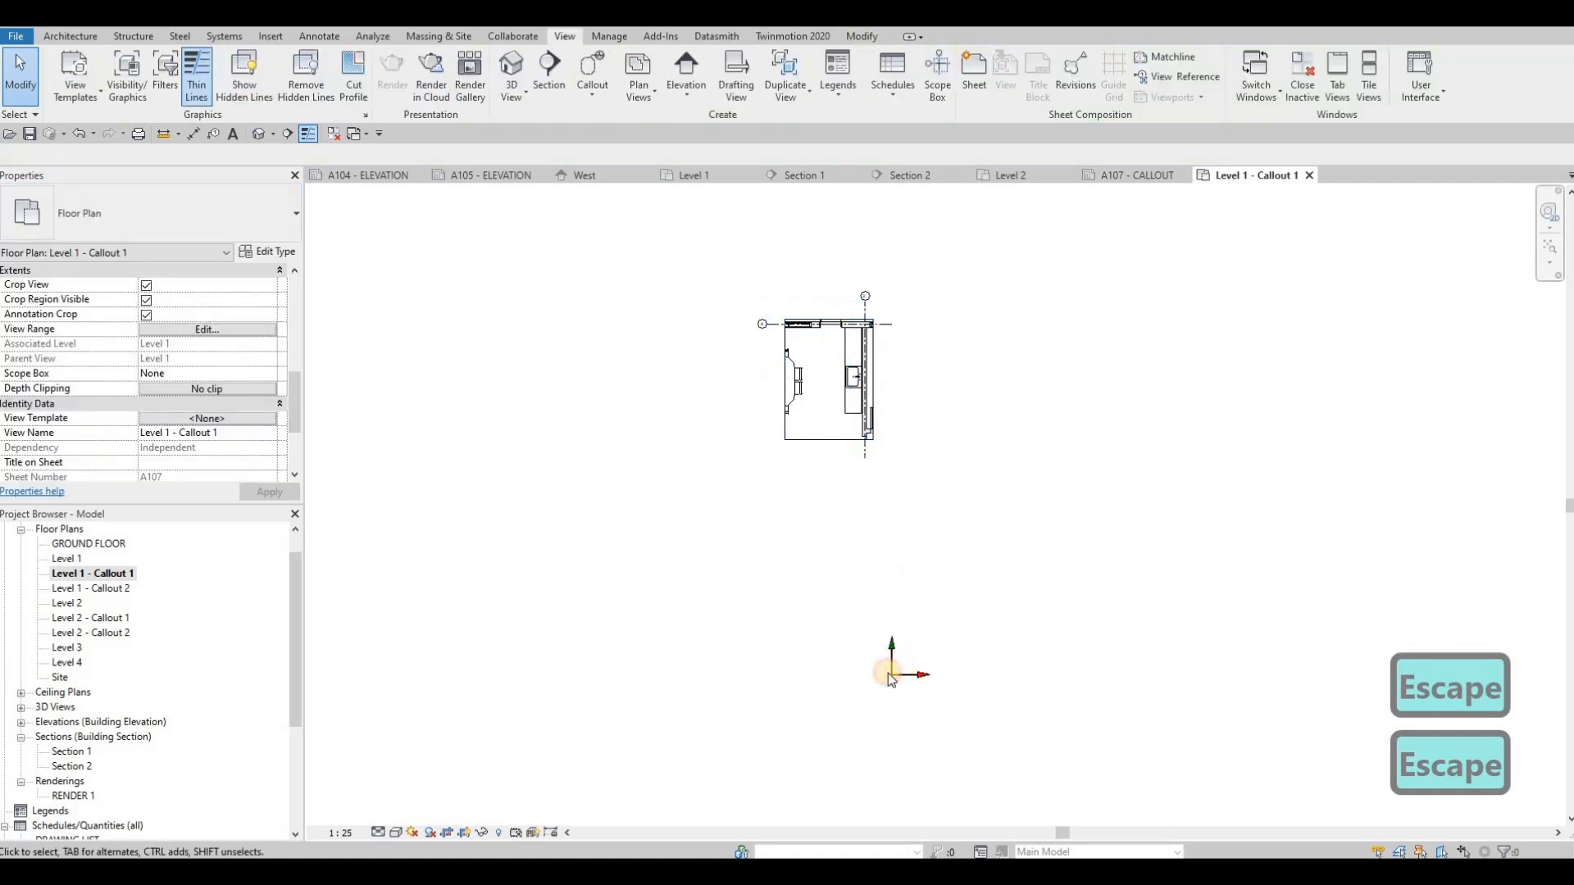
{"action": "key", "text": "Escape"}
{"action": "middle_click_drag", "start_coordinate": [823, 453], "coordinate": [808, 484]}
{"action": "key", "text": "Escape"}
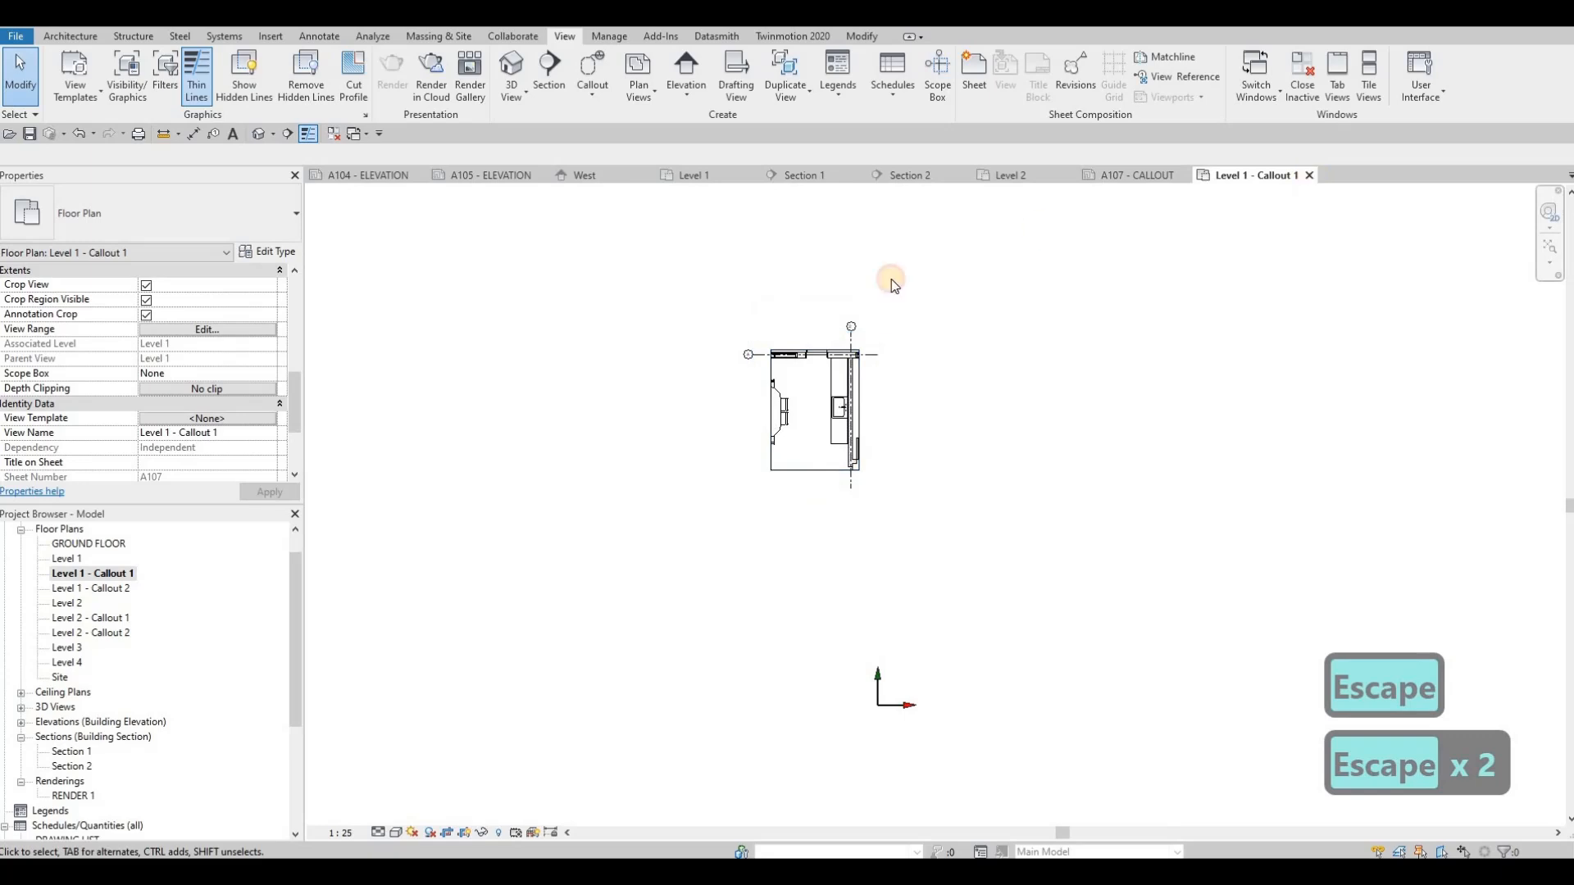
{"action": "left_click", "coordinate": [1309, 175]}
{"action": "key", "text": "Escape"}
Step: Move the Level 1 - Callout 1 viewport to the sheet's upper-left corner and raise its title to just below the plan
{"action": "left_click", "coordinate": [642, 326]}
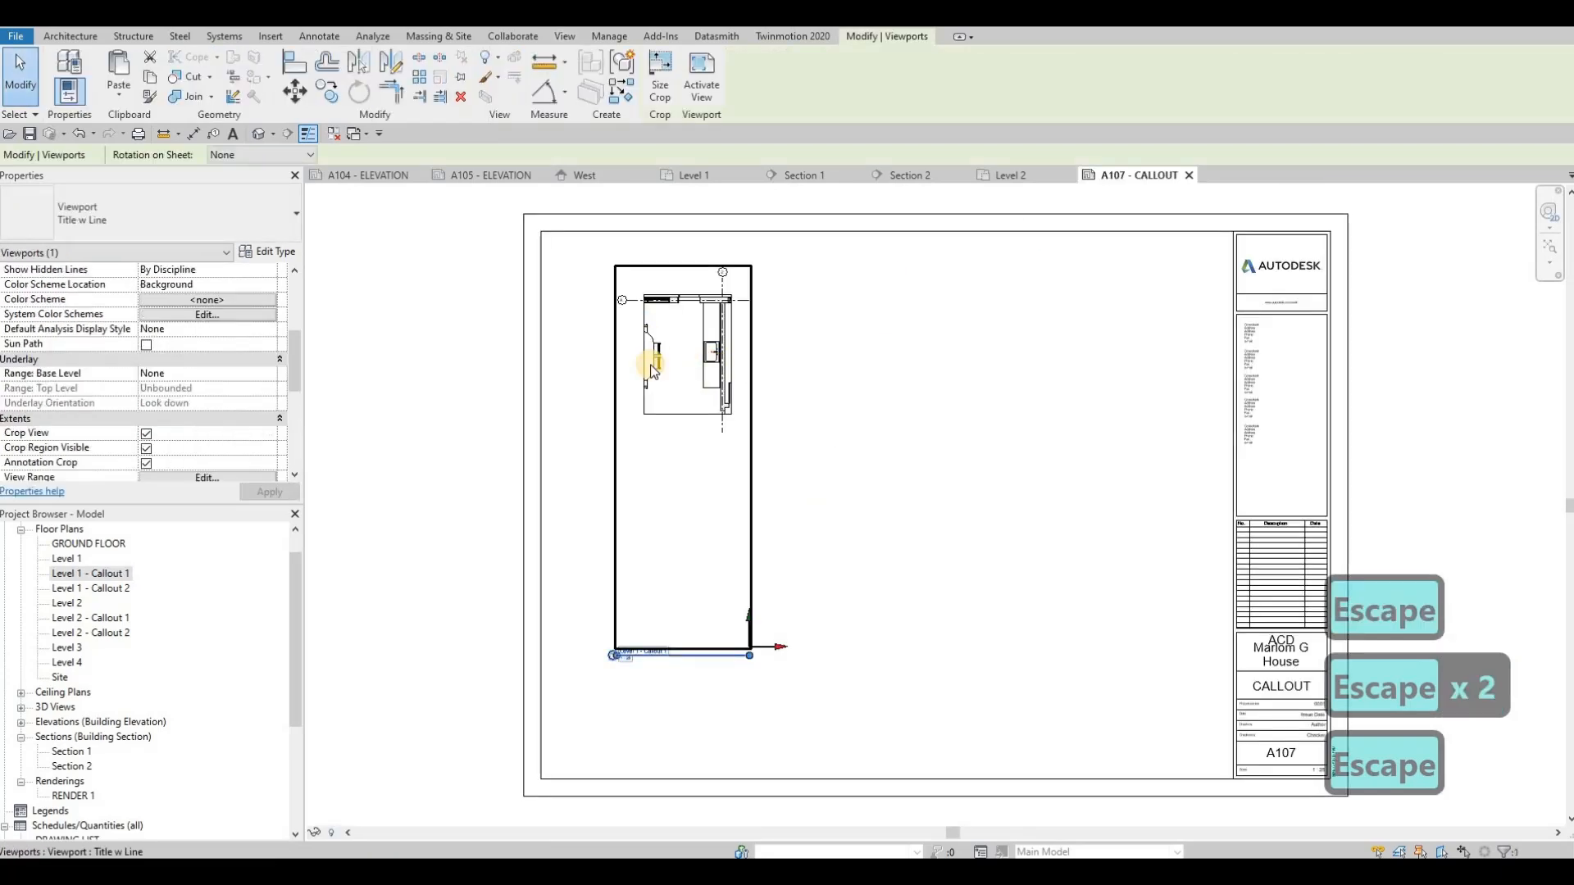
{"action": "left_click_drag", "start_coordinate": [654, 369], "coordinate": [598, 352]}
{"action": "key", "text": "Escape"}
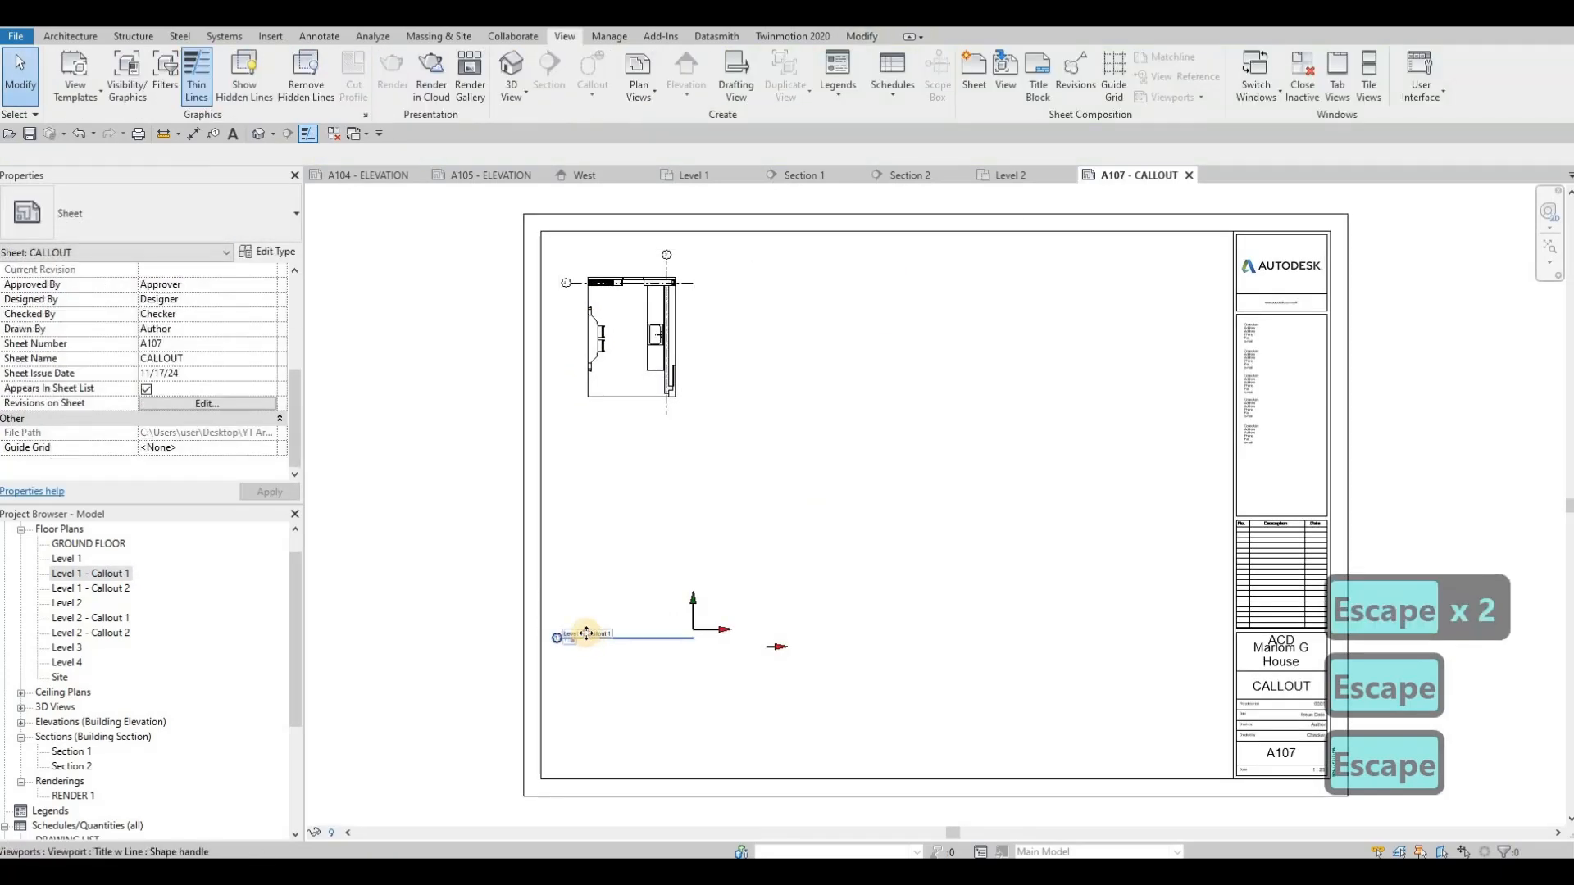
{"action": "left_click_drag", "start_coordinate": [587, 633], "coordinate": [576, 426]}
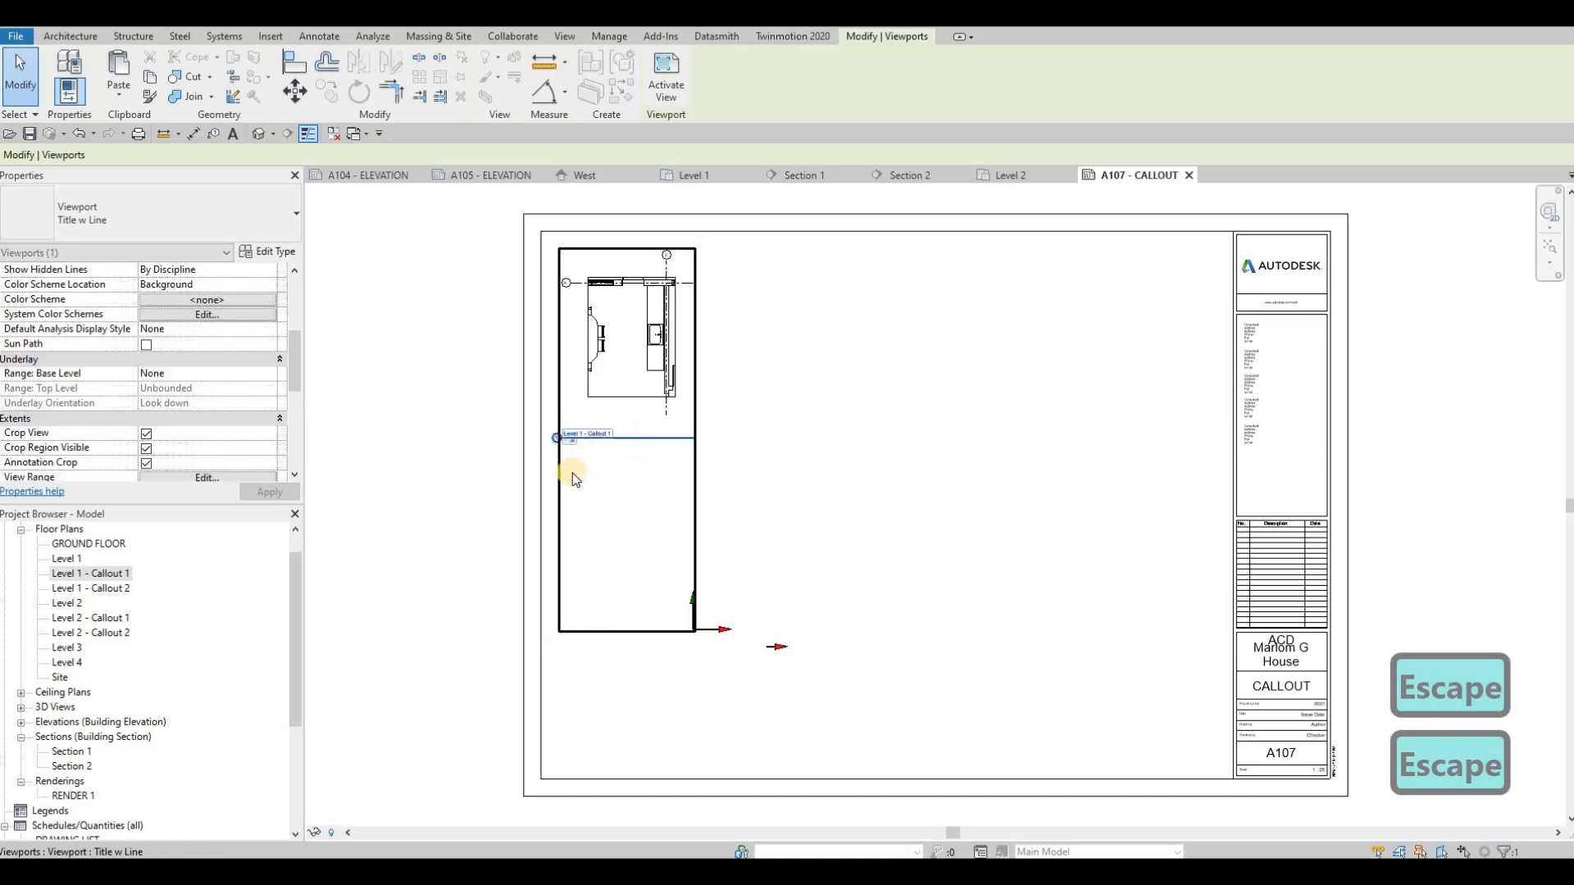
Step: Rename the Level 1 - Callout 1 view as KITCHEN
{"action": "scroll", "coordinate": [573, 474], "scroll_direction": "up", "scroll_amount": 4}
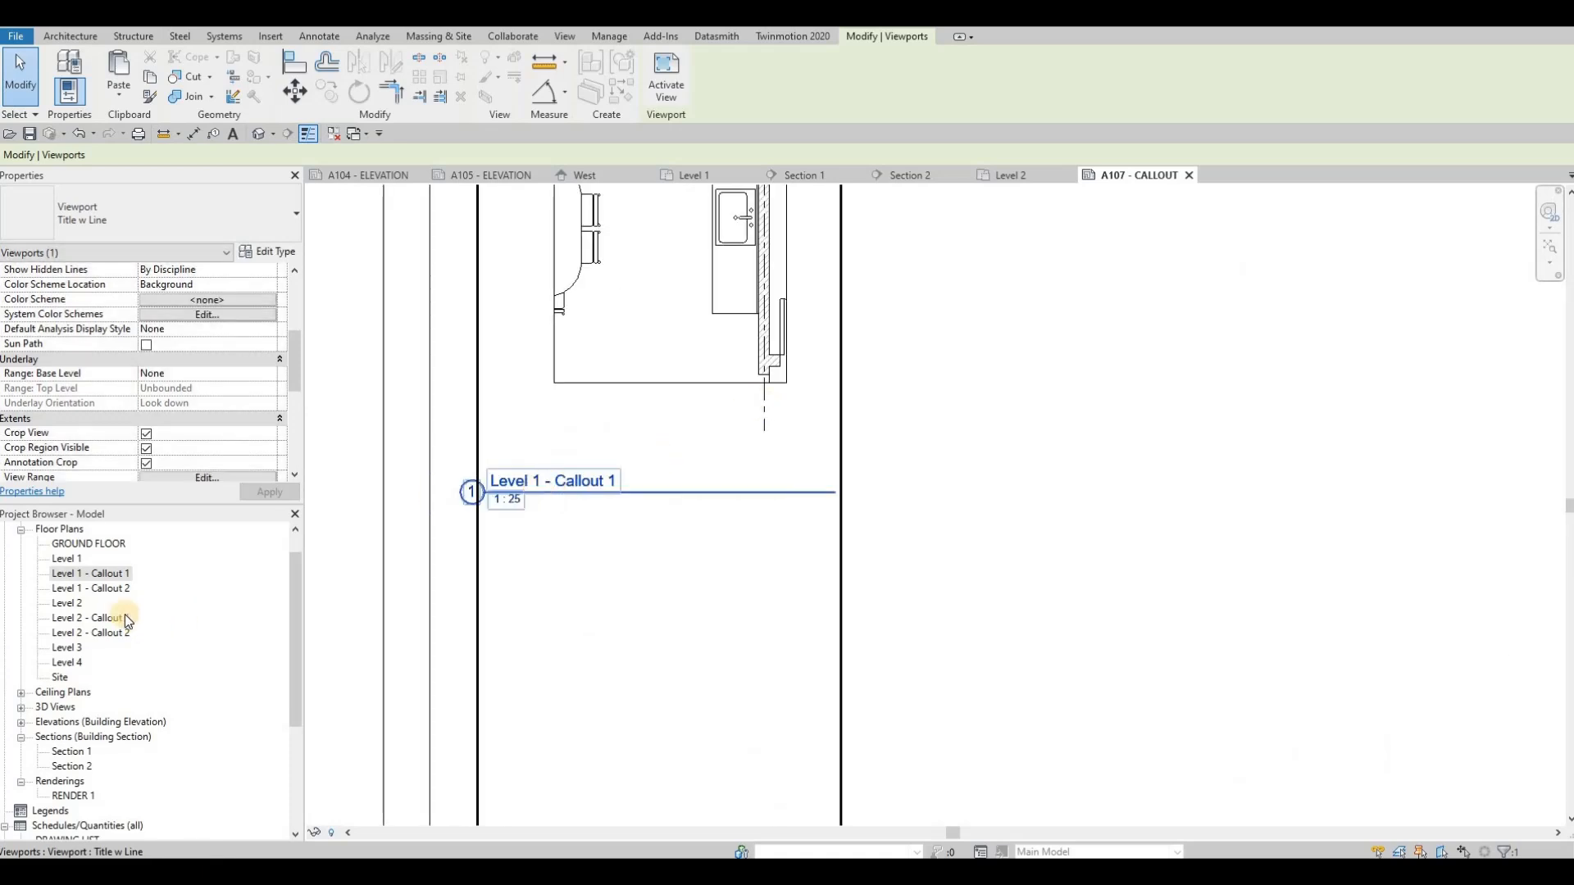
{"action": "left_click", "coordinate": [103, 574]}
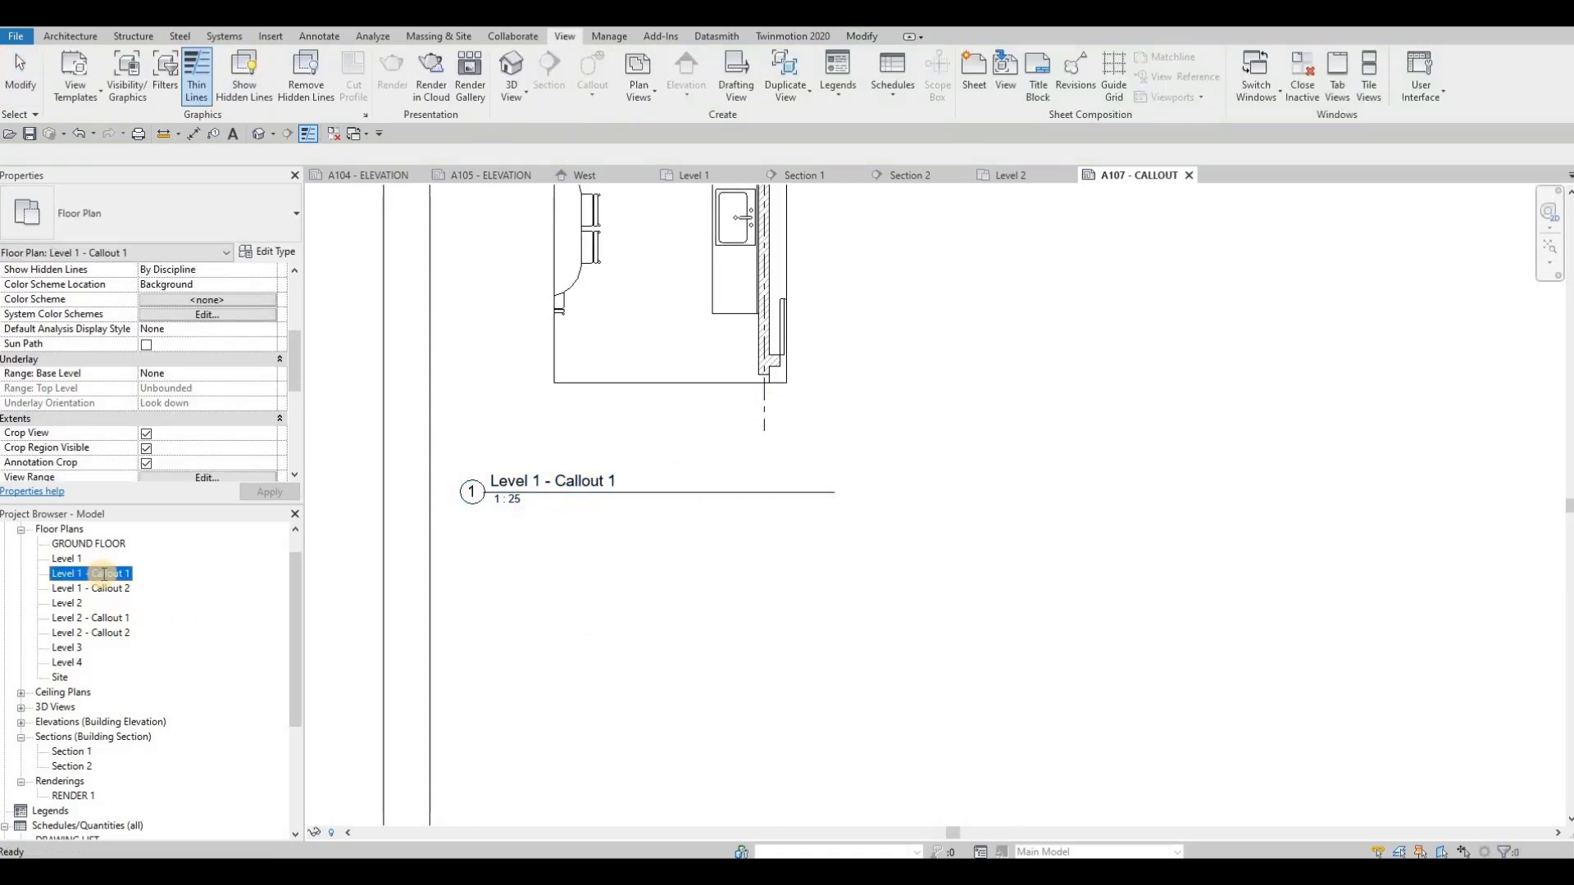
{"action": "type", "text": "KI"}
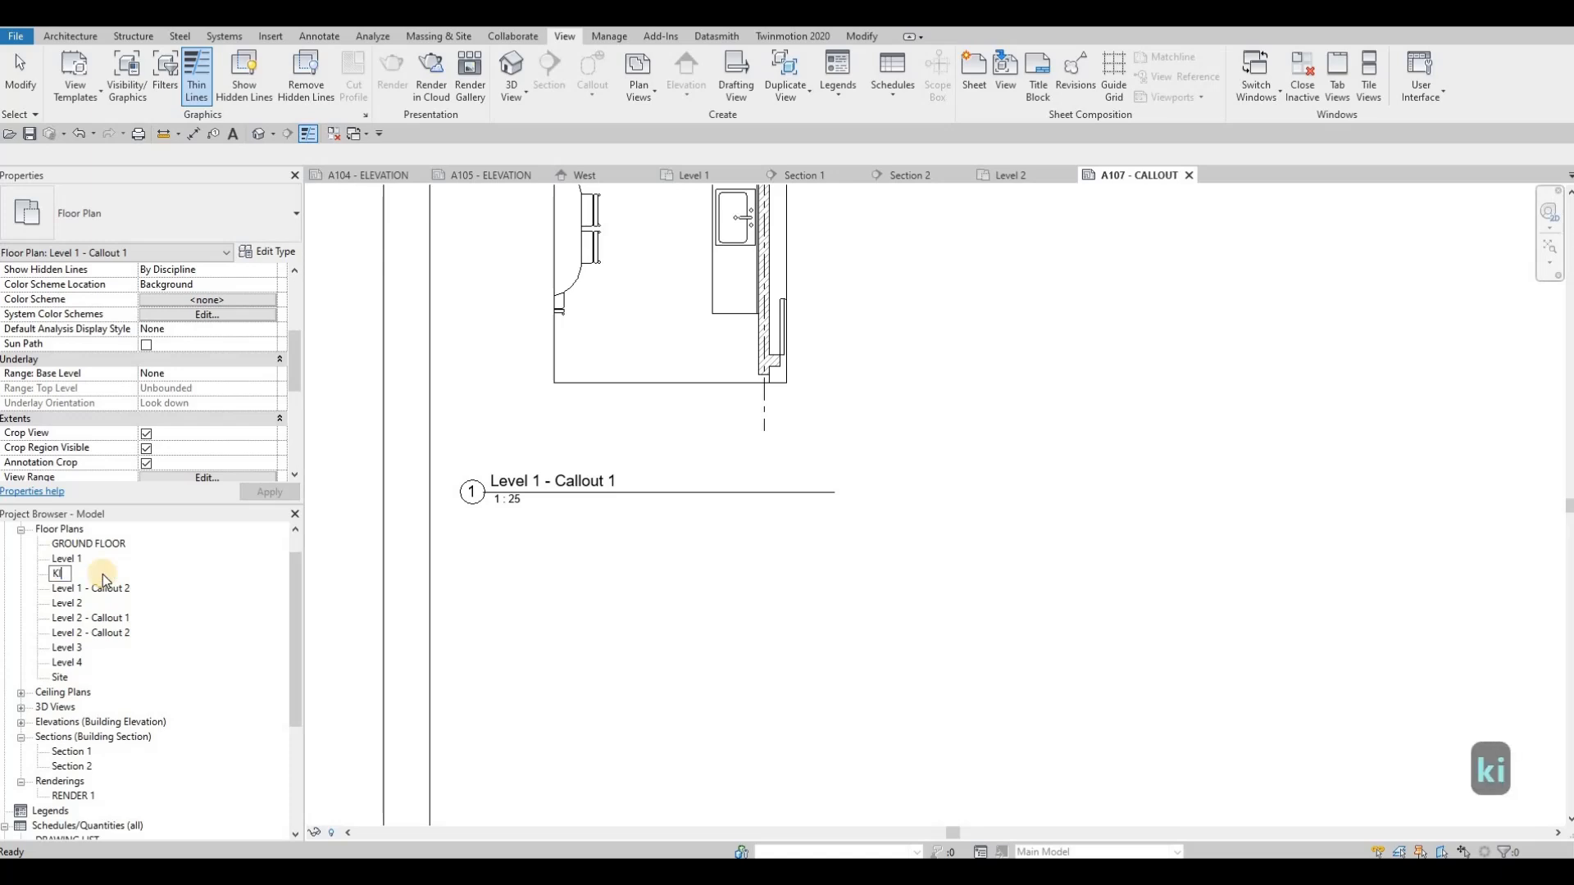
{"action": "type", "text": "TCHEN"}
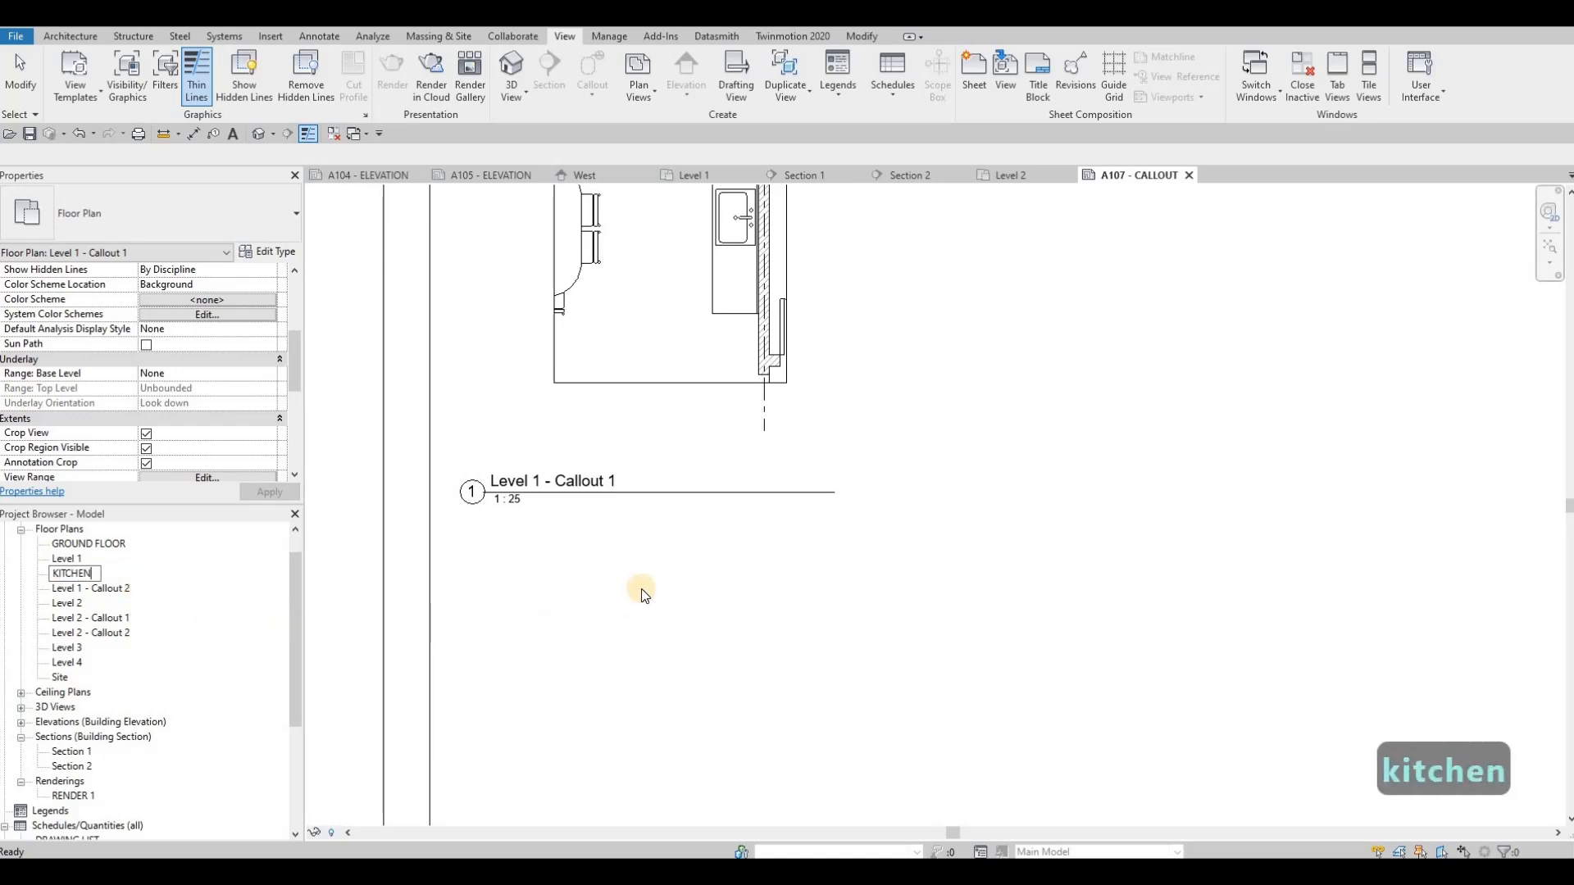
{"action": "left_click", "coordinate": [641, 588]}
{"action": "scroll", "coordinate": [641, 589], "scroll_direction": "down", "scroll_amount": 3}
{"action": "key", "text": "Escape"}
Step: Check the Level 1 - Callout 2 view, return to sheet A107, and rename that view as STAIRS
{"action": "scroll", "coordinate": [620, 480], "scroll_direction": "down", "scroll_amount": 2}
{"action": "left_click_drag", "start_coordinate": [632, 468], "coordinate": [107, 607]}
{"action": "key", "text": "Escape"}
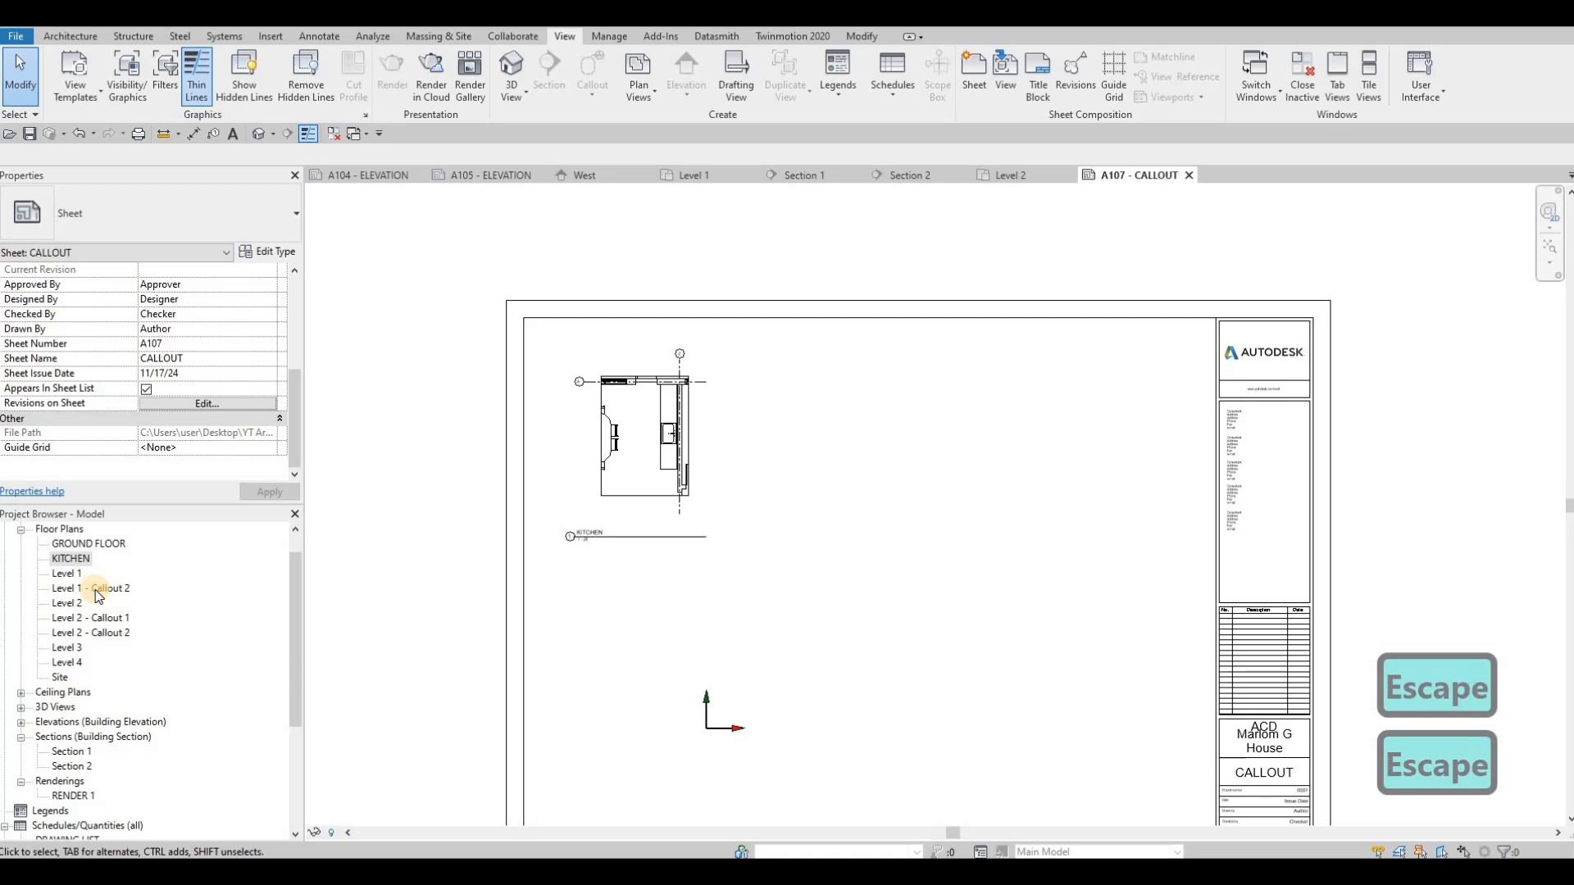
{"action": "double_click", "coordinate": [96, 588]}
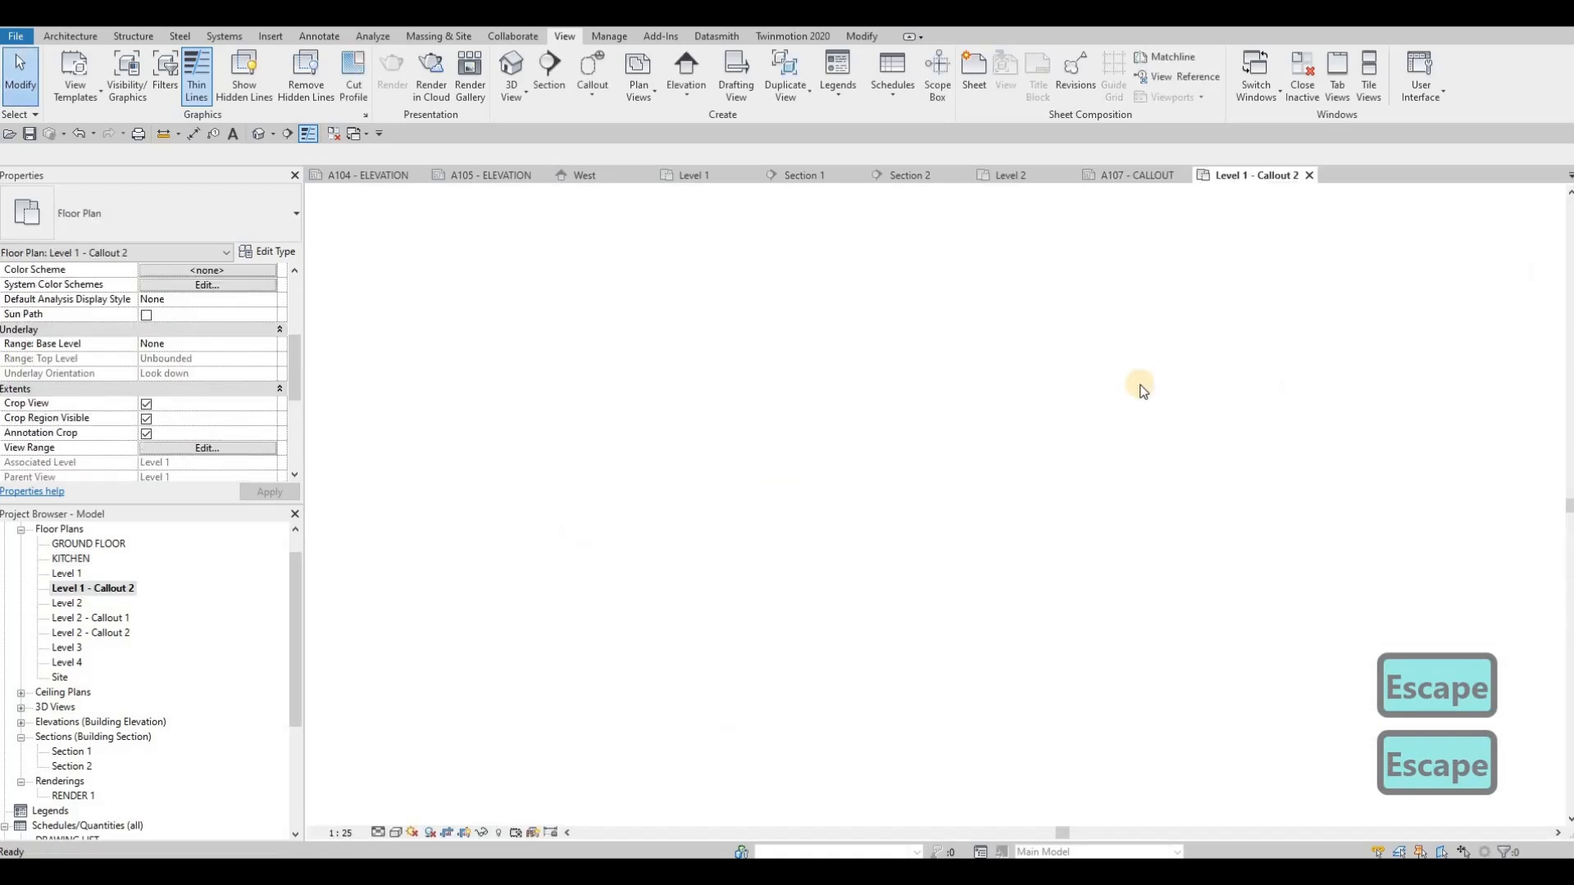
{"action": "left_click", "coordinate": [120, 590]}
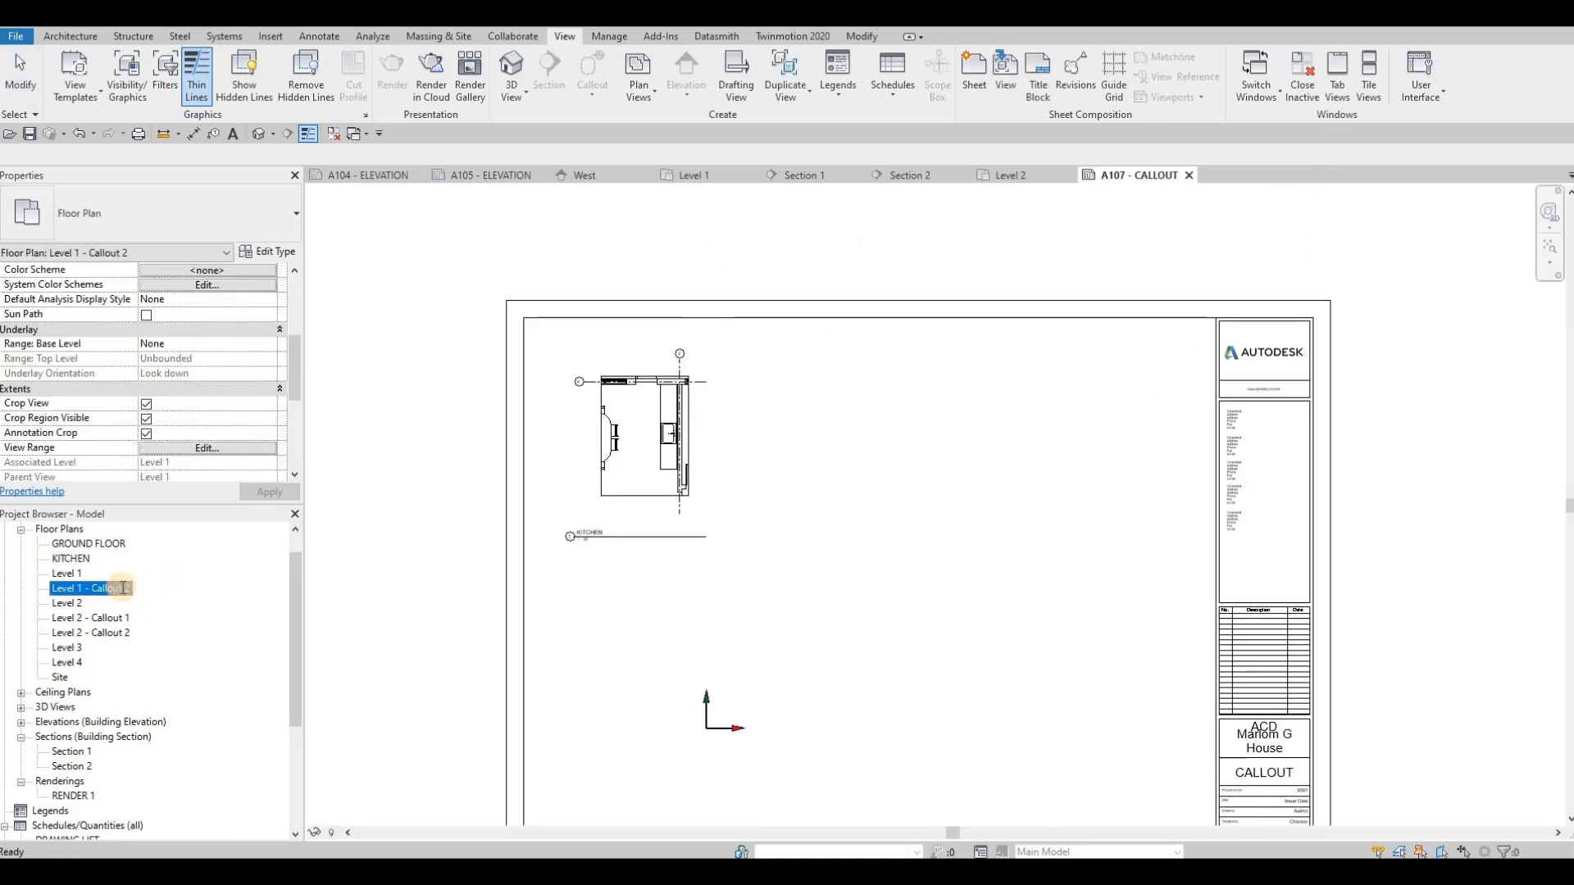
{"action": "type", "text": "AIRS"}
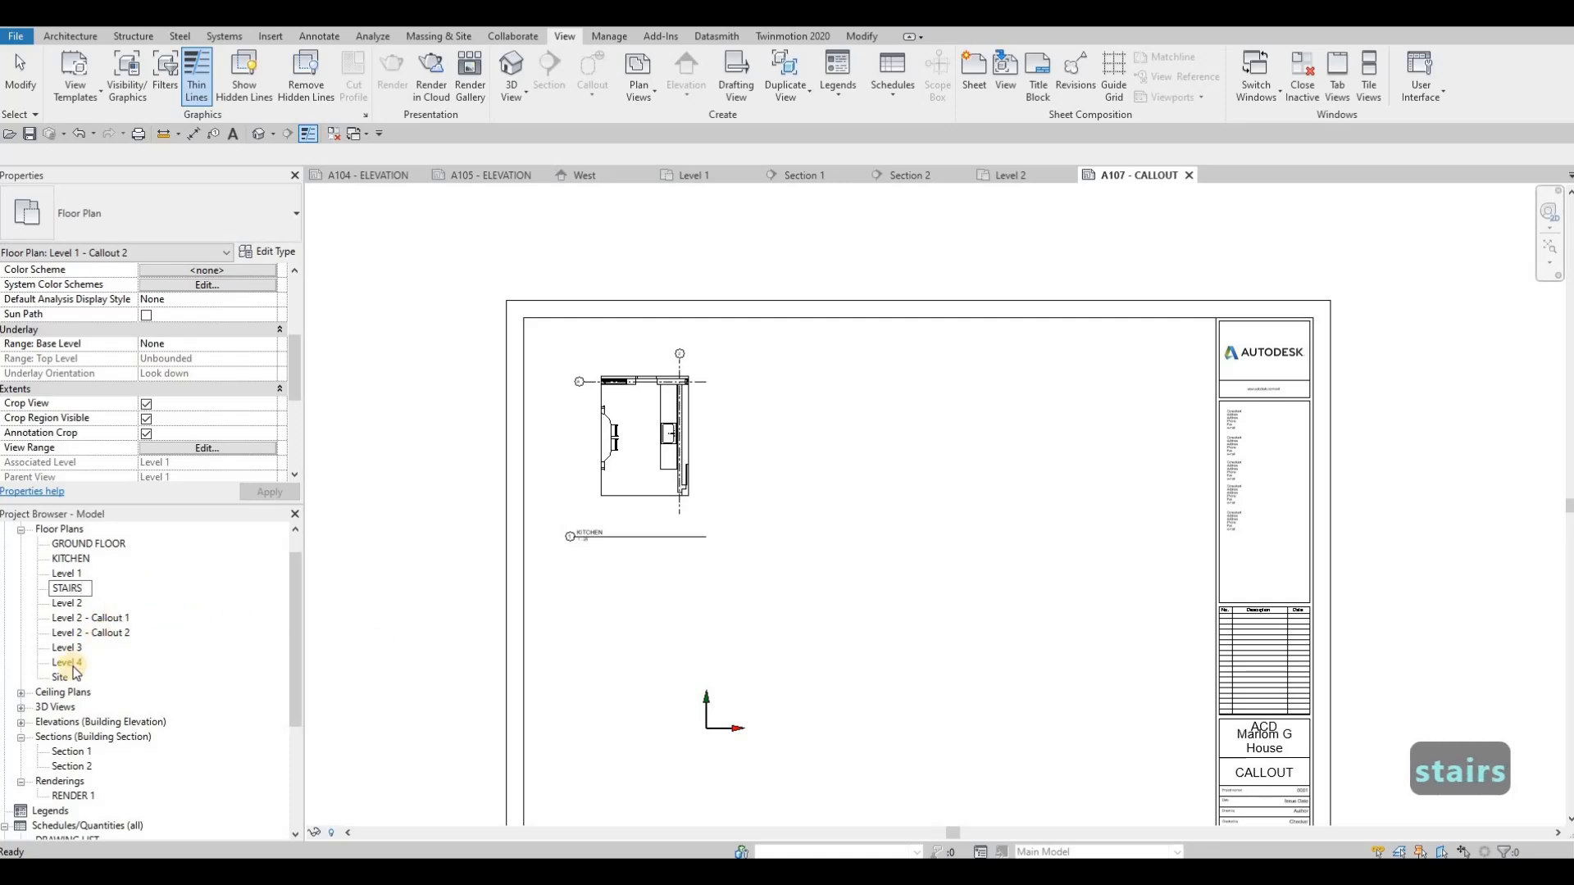
{"action": "left_click", "coordinate": [884, 535]}
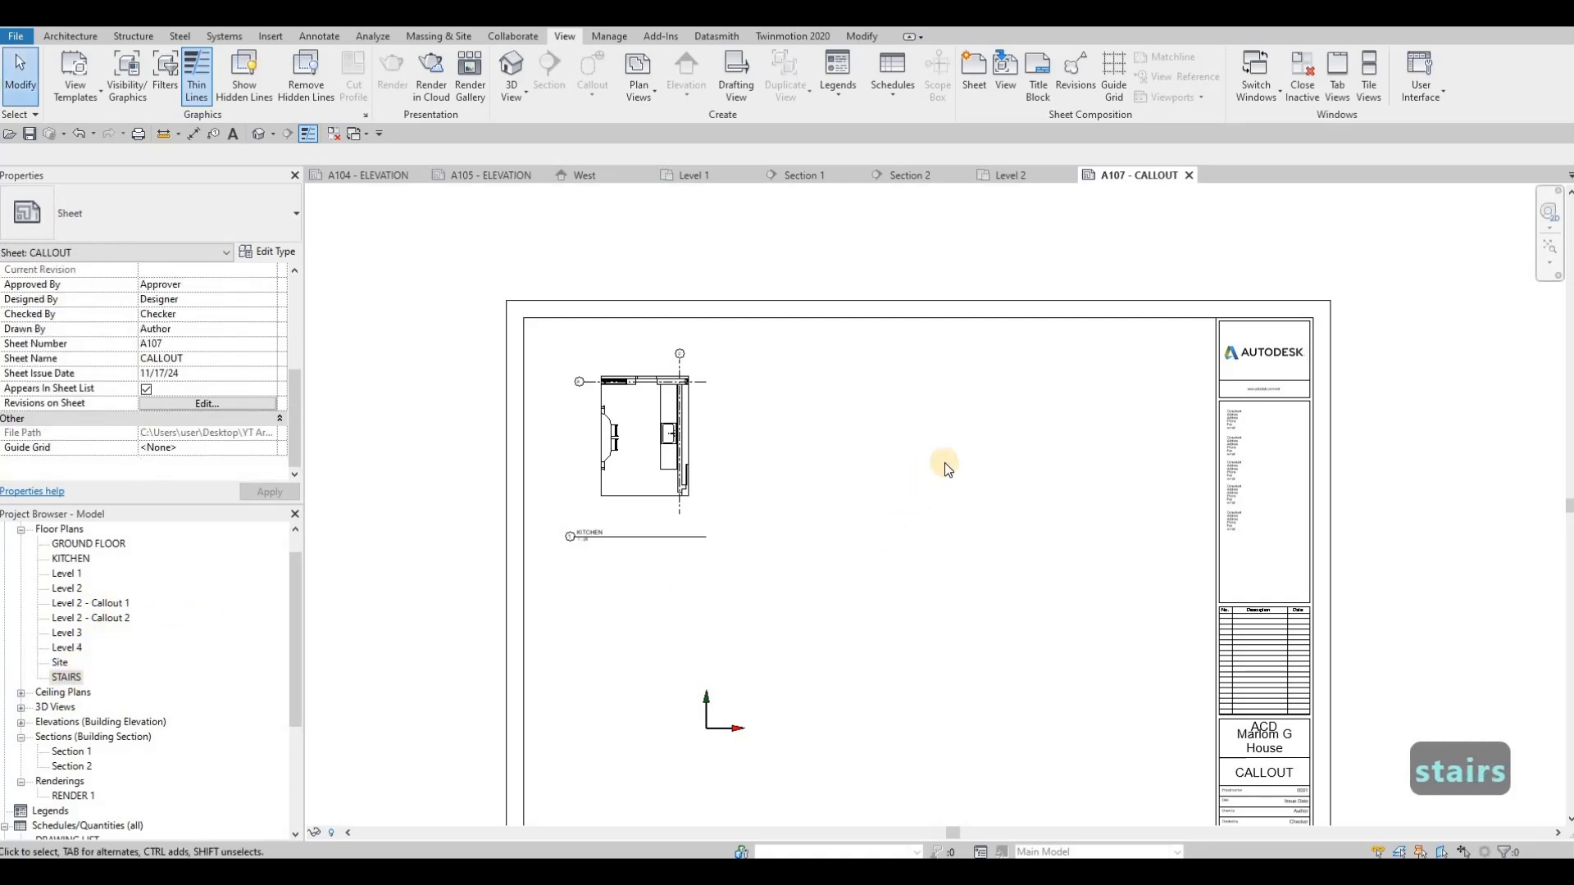
Step: Place the STAIRS floor plan view in the upper-right part of sheet A107
{"action": "left_click", "coordinate": [841, 486]}
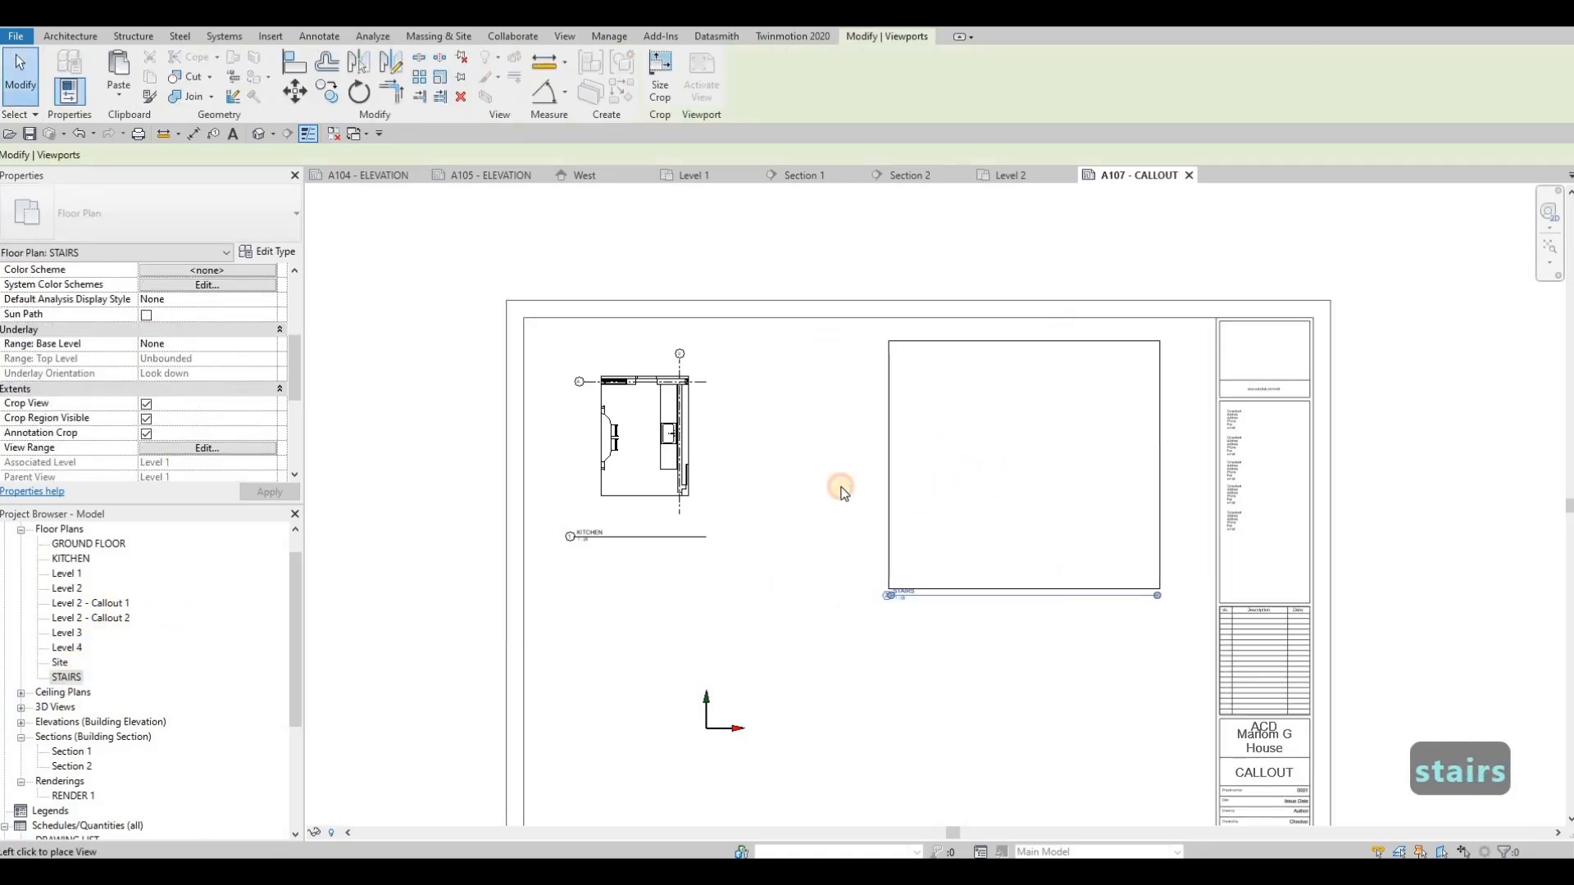
{"action": "mouse_move", "coordinate": [658, 441]}
{"action": "left_mouse_down"}
{"action": "mouse_move", "coordinate": [704, 456]}
{"action": "mouse_move", "coordinate": [674, 468]}
{"action": "left_mouse_up"}
{"action": "key", "text": "Escape"}
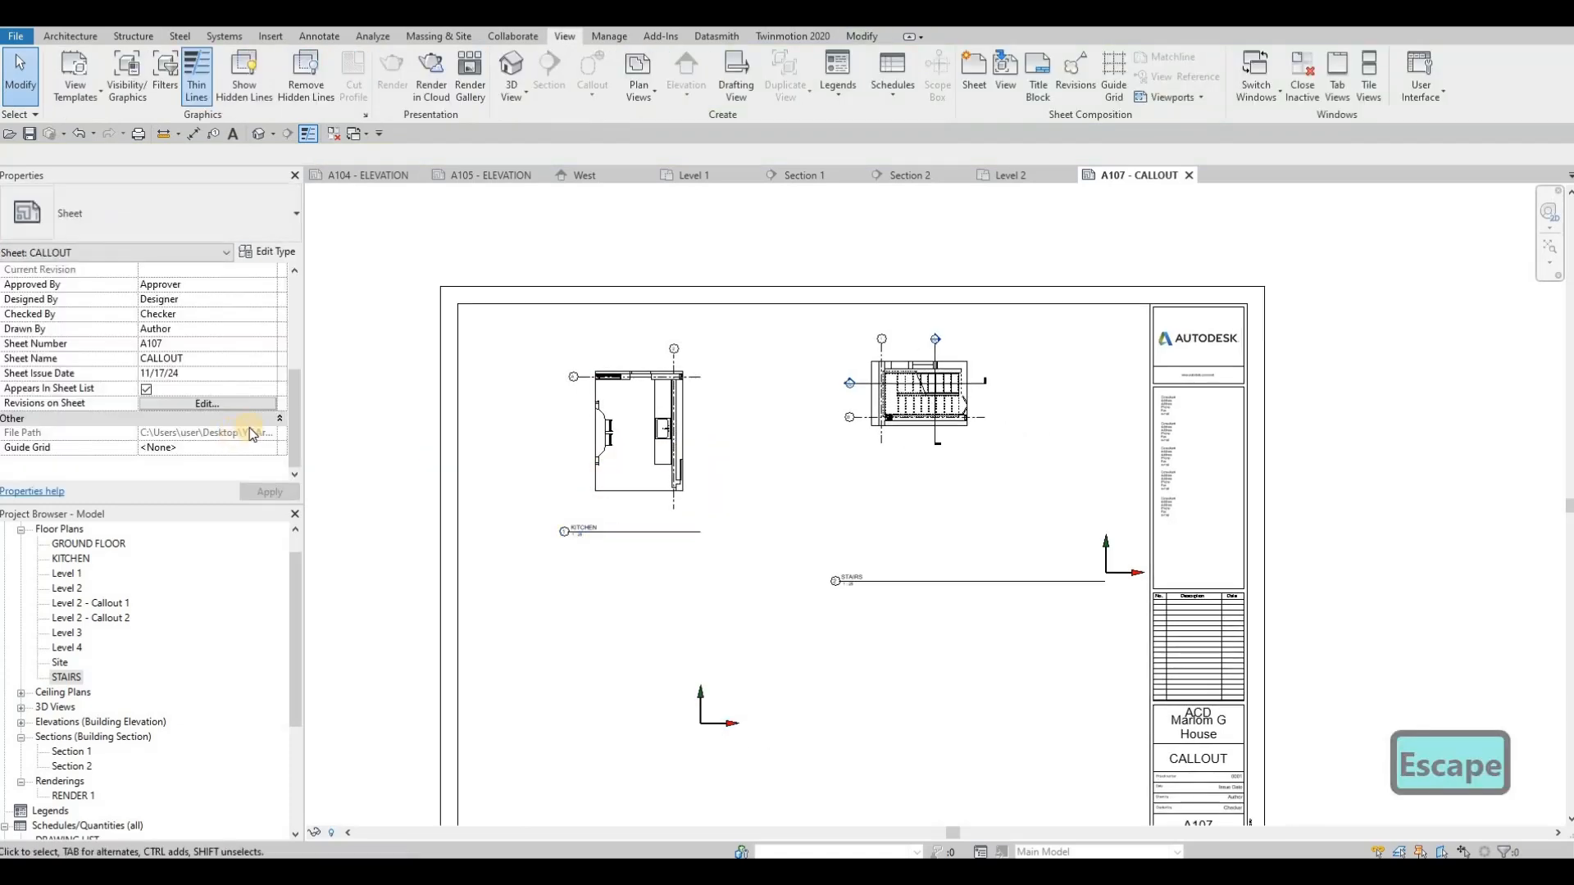
Step: Check the Level 2 - Callout 1 view, return to sheet A107, and rename that view as MASTERS BEDROOM
{"action": "double_click", "coordinate": [75, 605]}
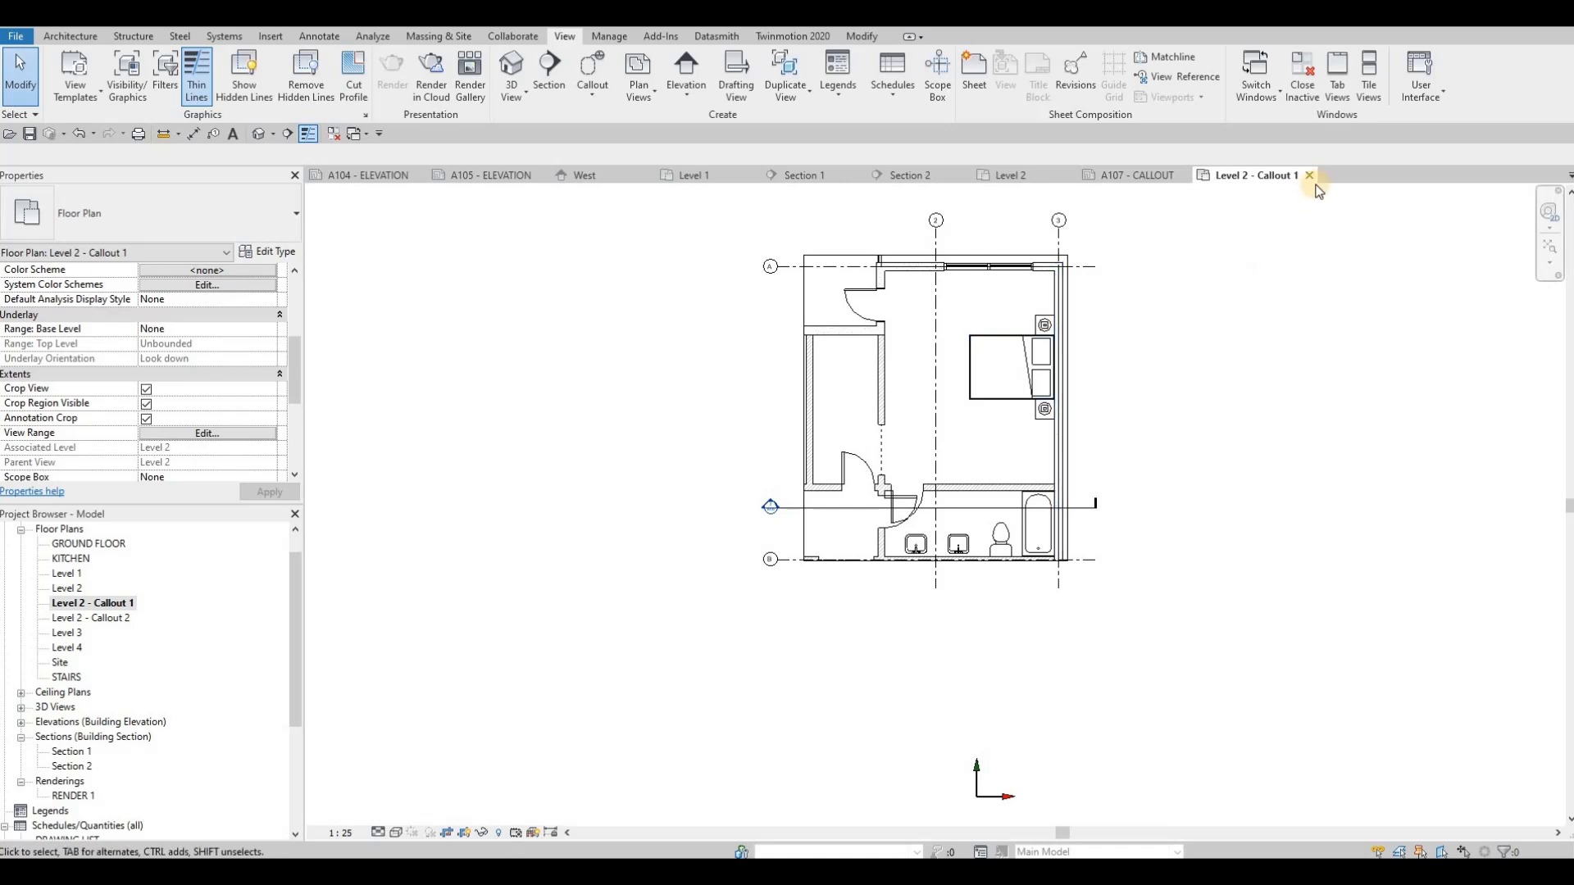
{"action": "key", "text": "ctrl+F4"}
{"action": "left_click", "coordinate": [79, 605]}
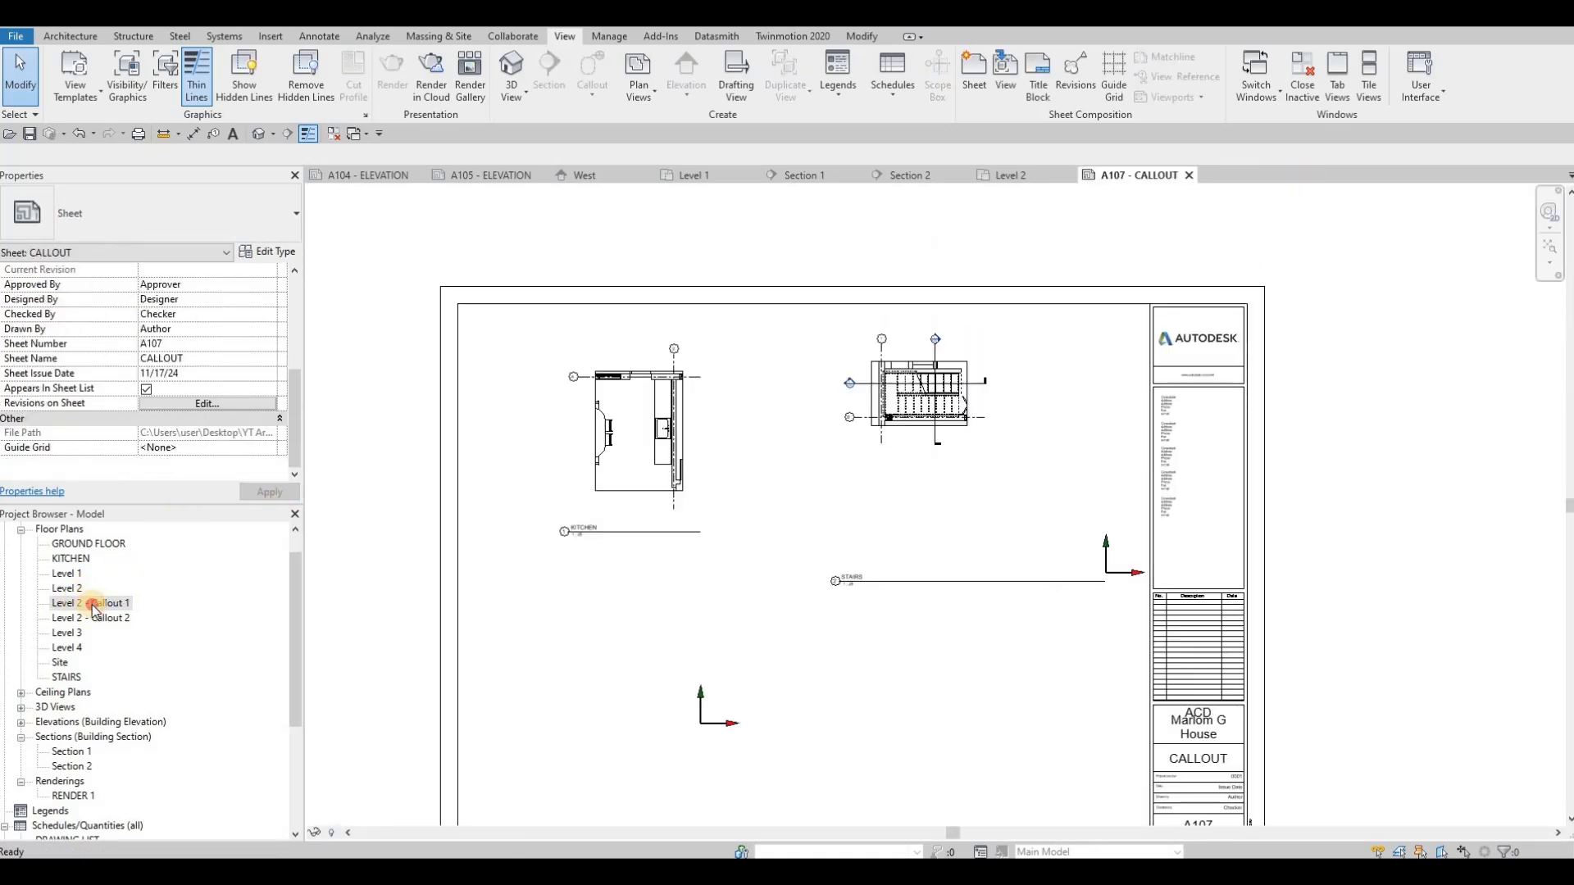
{"action": "left_click", "coordinate": [92, 605]}
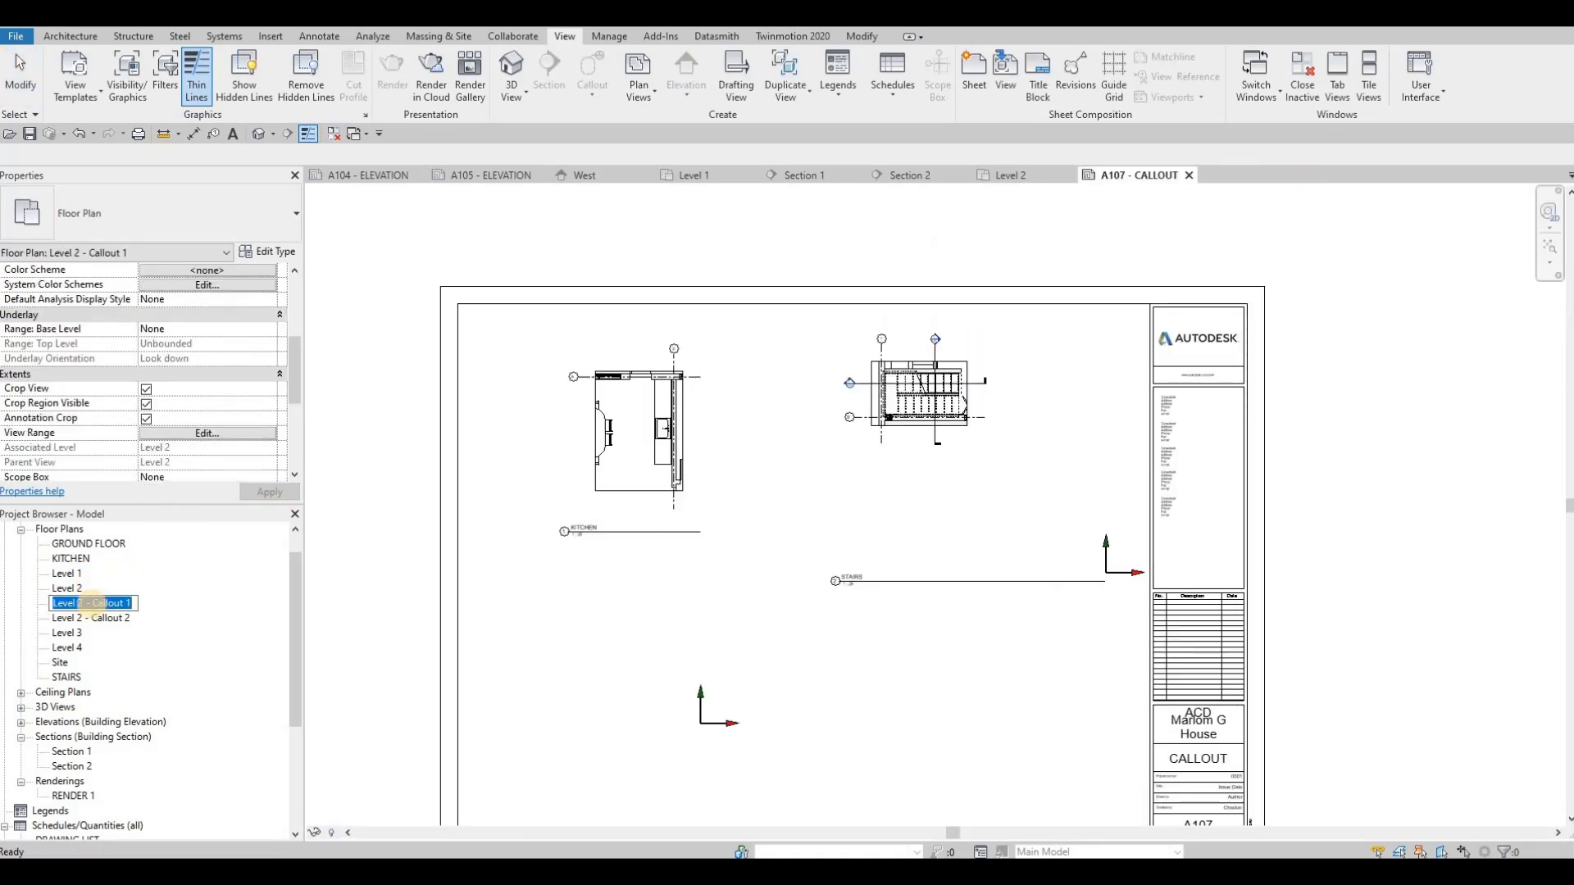
{"action": "type", "text": "MASTER BE"}
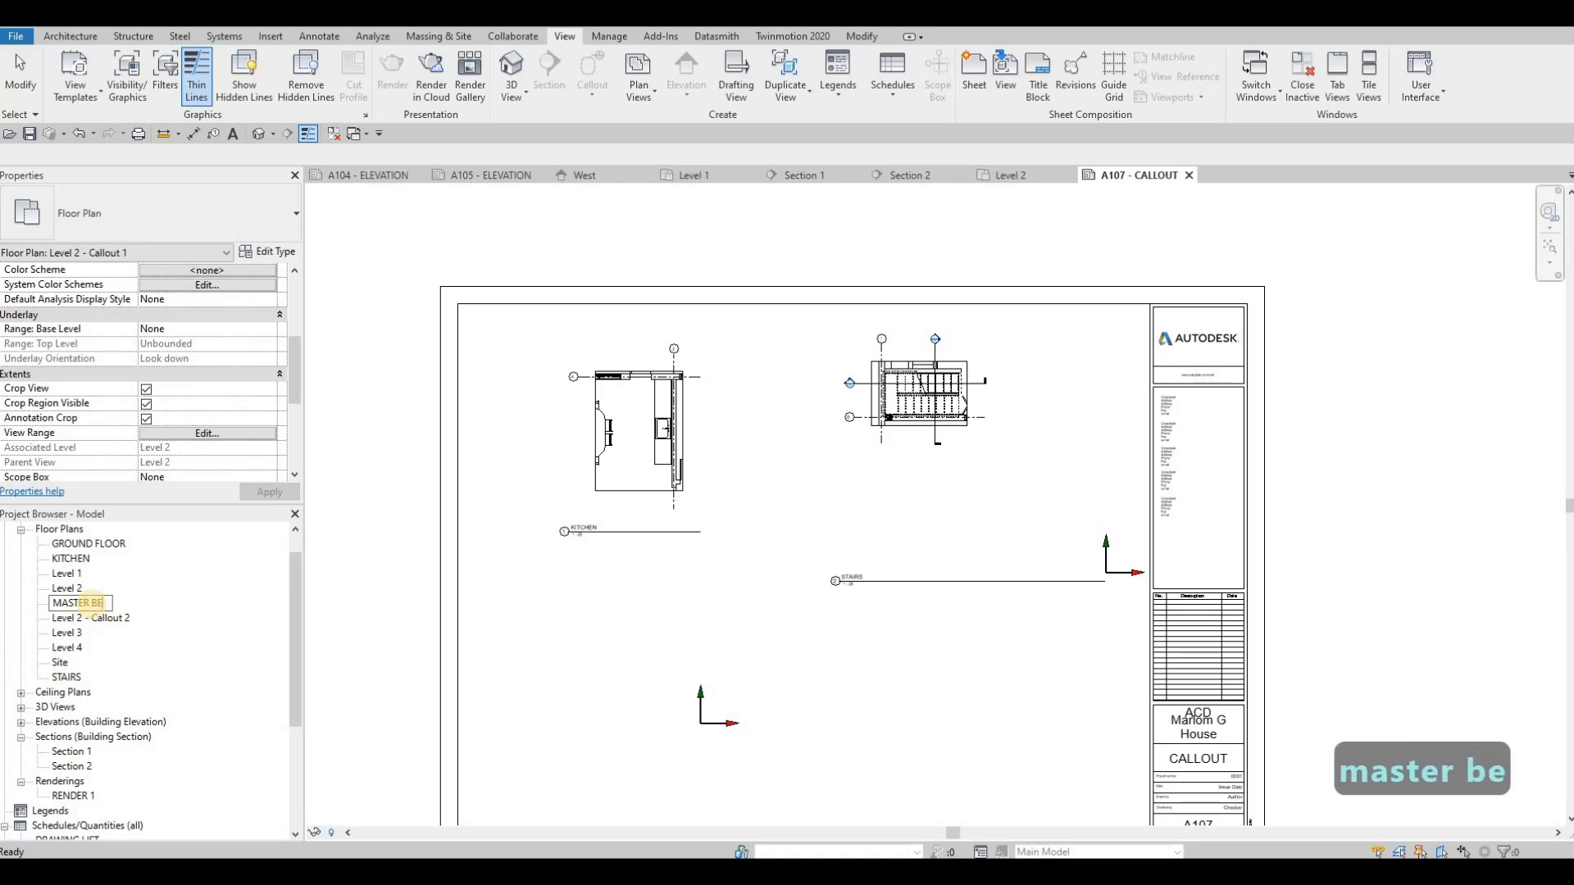
{"action": "type", "text": "DROOM"}
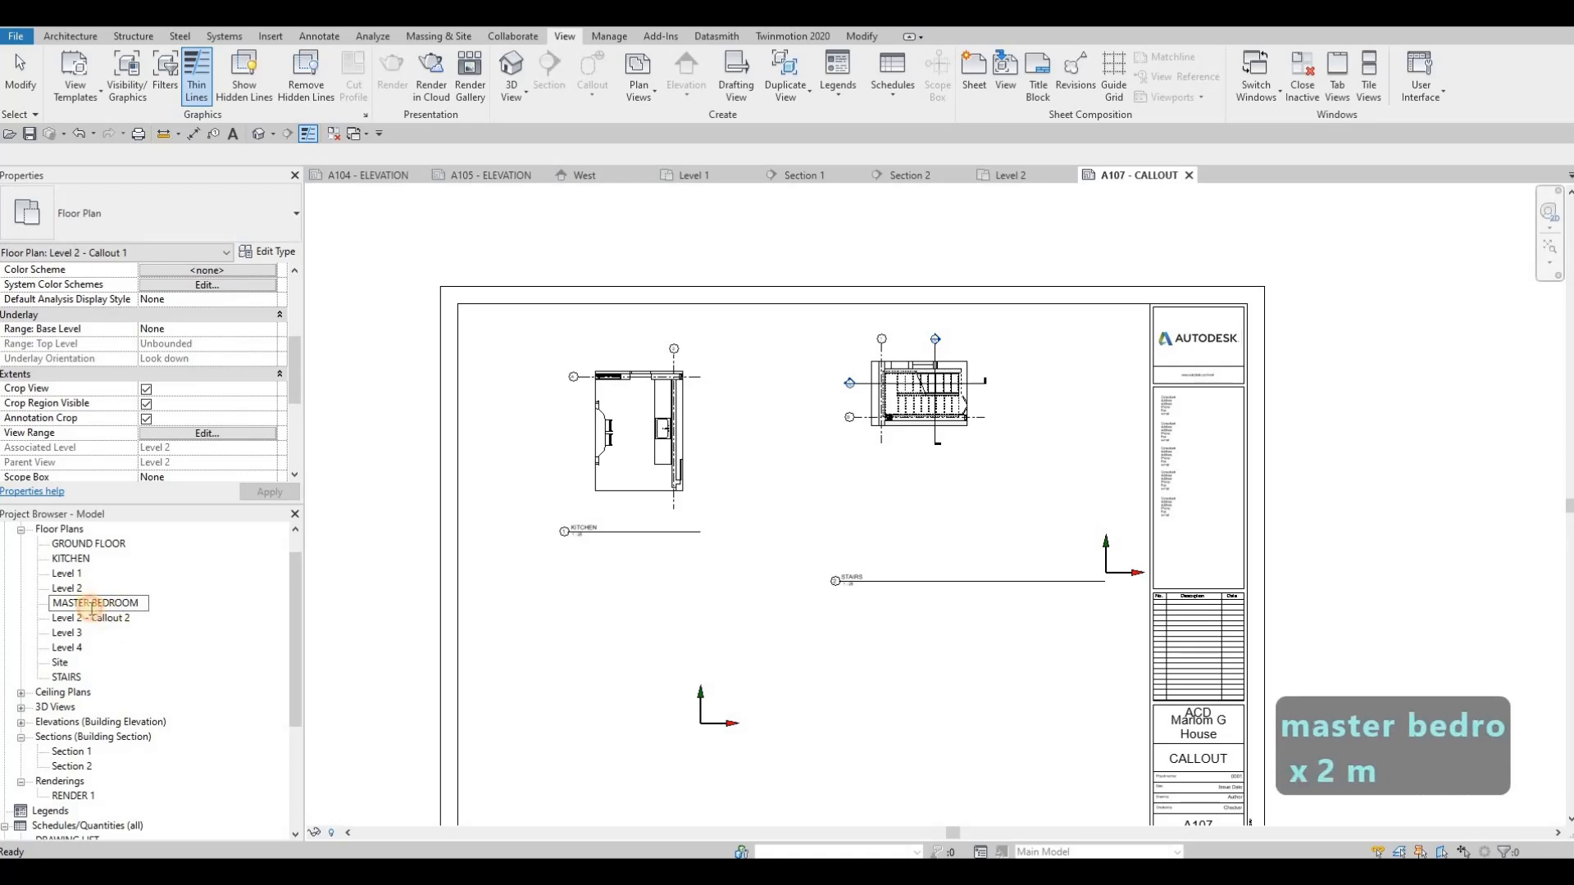
{"action": "type", "text": "S"}
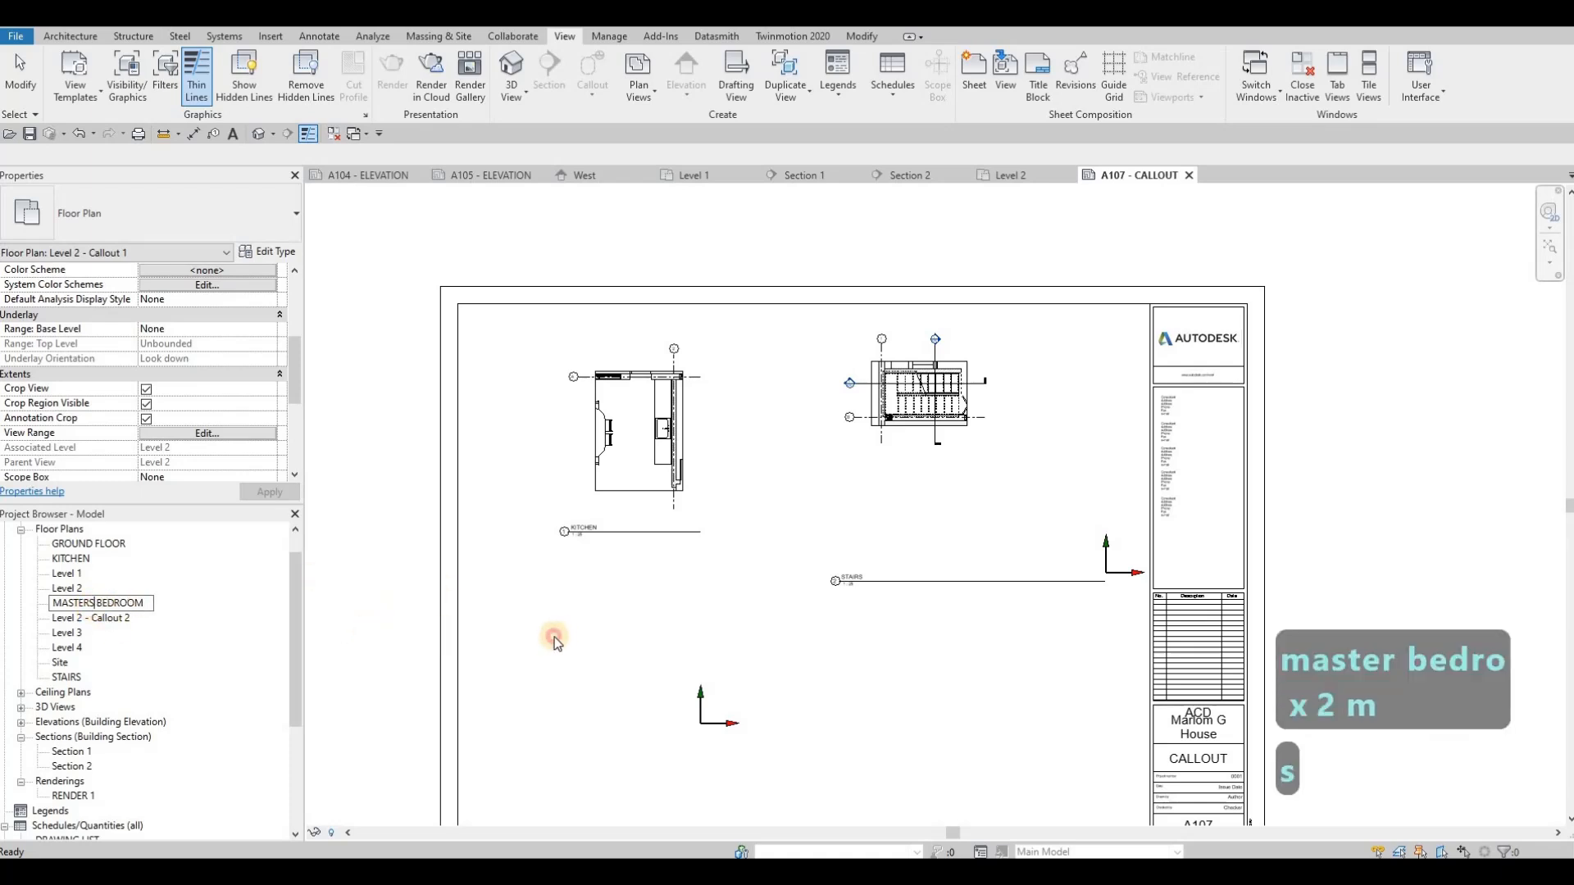
{"action": "left_click", "coordinate": [264, 597]}
Step: Place the MASTERS BEDROOM view on the sheet below the kitchen plan
{"action": "left_click_drag", "start_coordinate": [556, 677], "coordinate": [573, 679]}
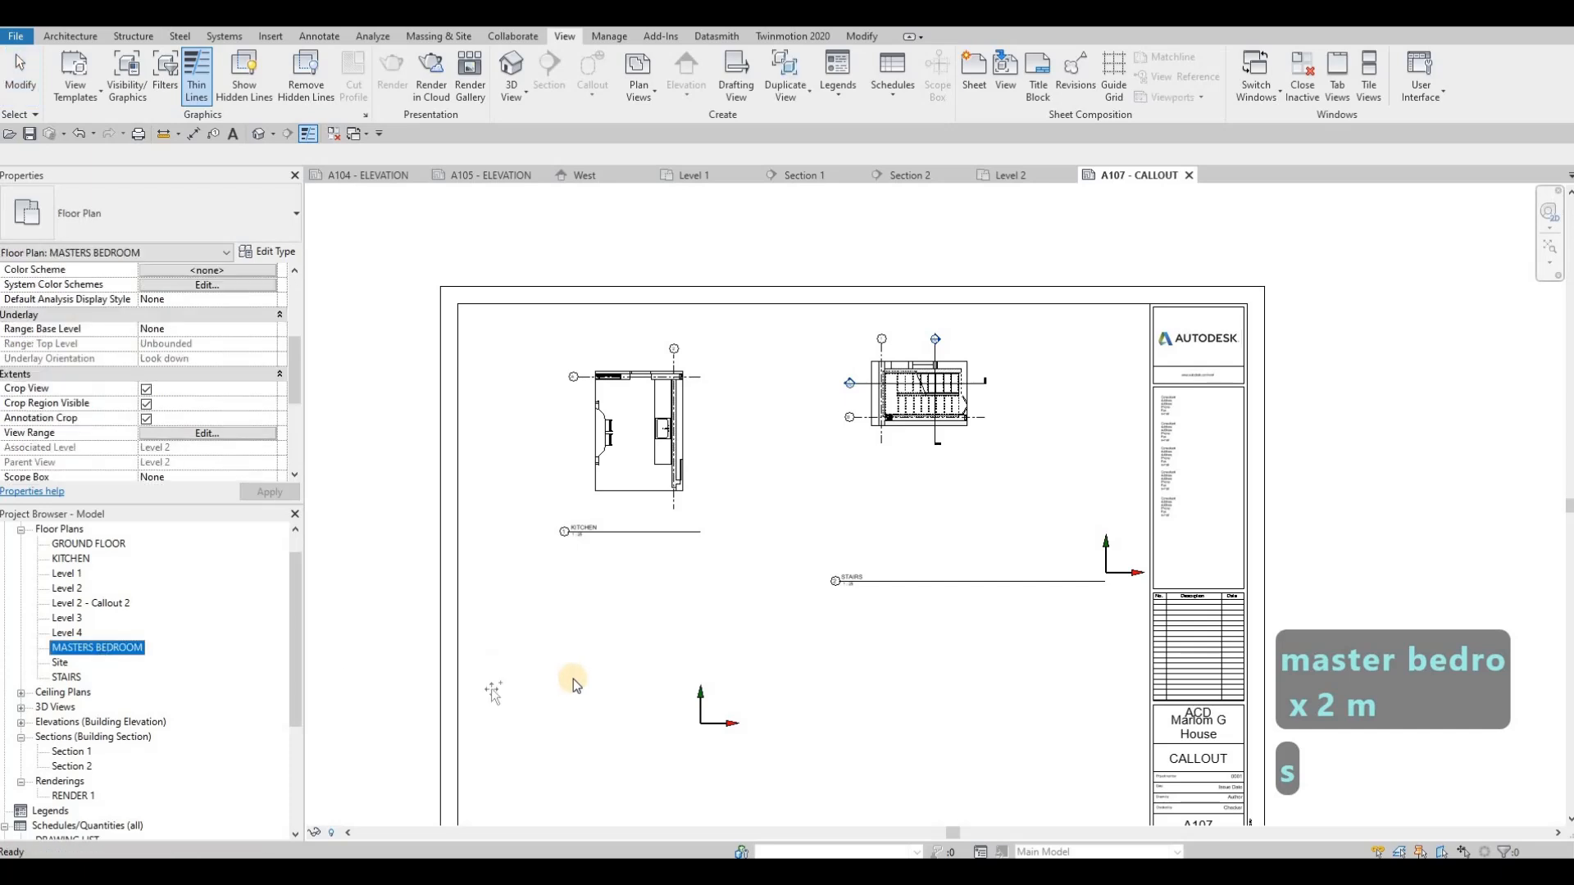
{"action": "middle_click_drag", "start_coordinate": [618, 599], "coordinate": [615, 459]}
{"action": "scroll", "coordinate": [615, 459], "scroll_direction": "down", "scroll_amount": 1}
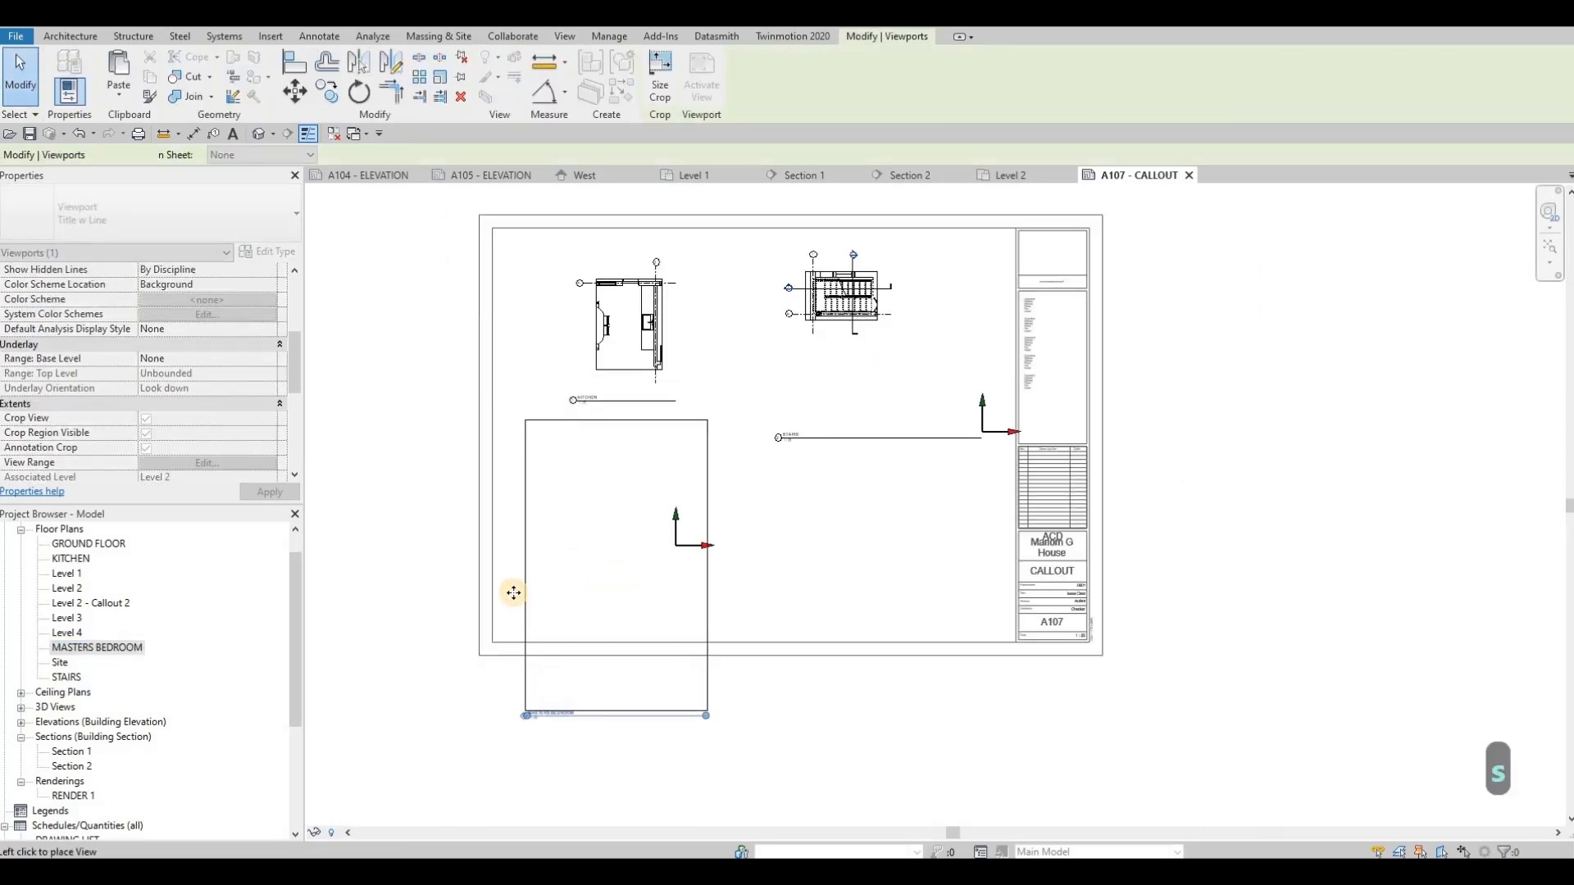
{"action": "left_click", "coordinate": [603, 592]}
Step: Check the Level 2 - Callout 2 view, return to sheet A107, and rename that view as FAMILY ROOM
{"action": "double_click", "coordinate": [100, 607]}
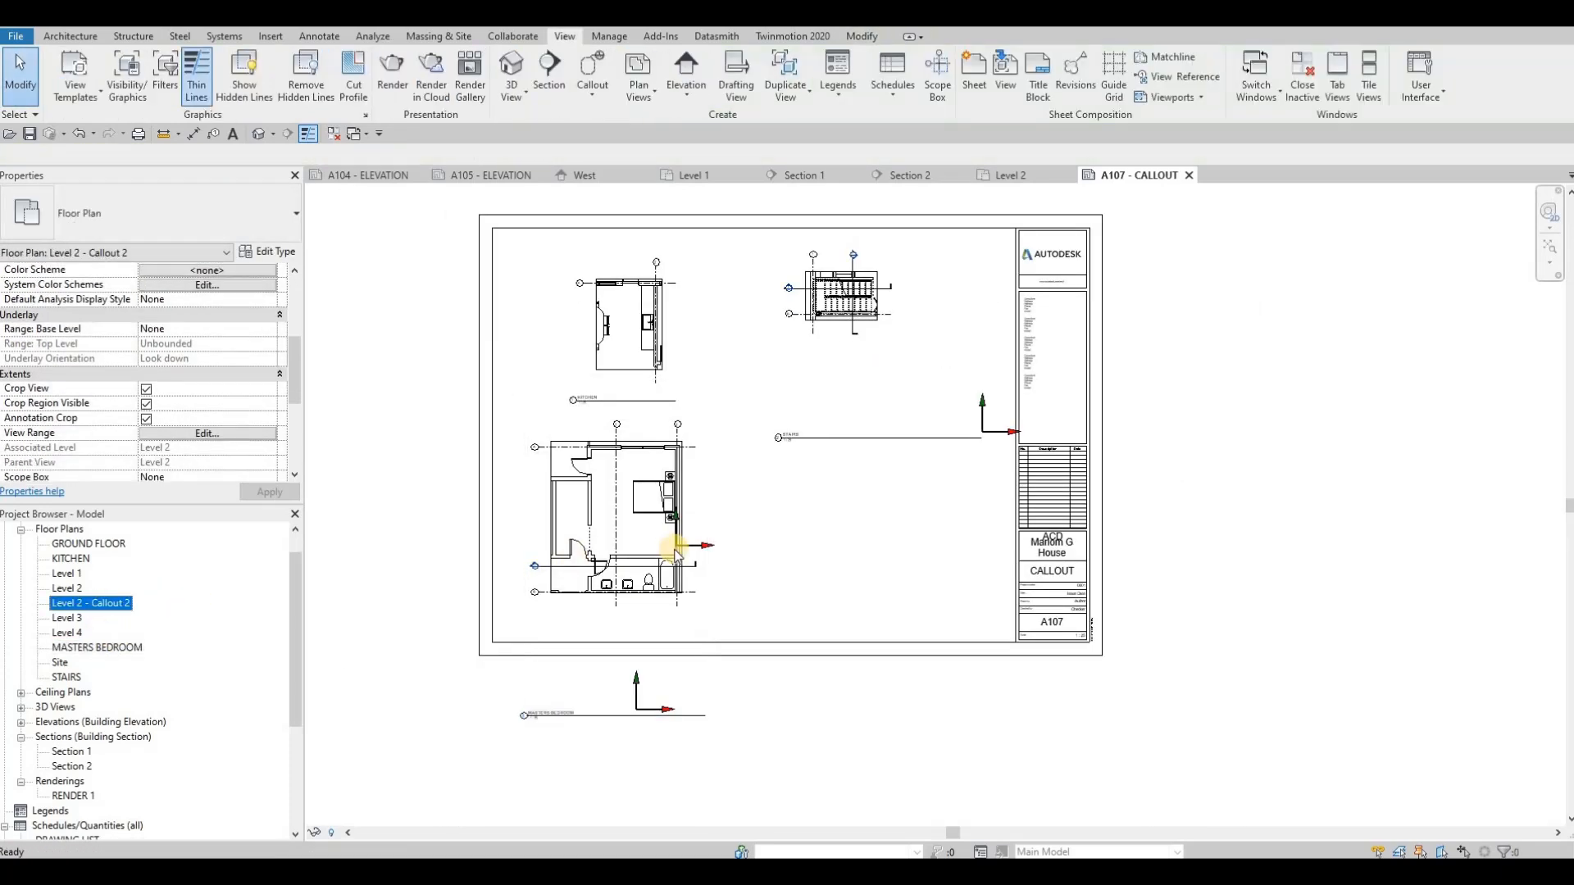
{"action": "key", "text": "ctrl+w"}
{"action": "left_click", "coordinate": [110, 603]}
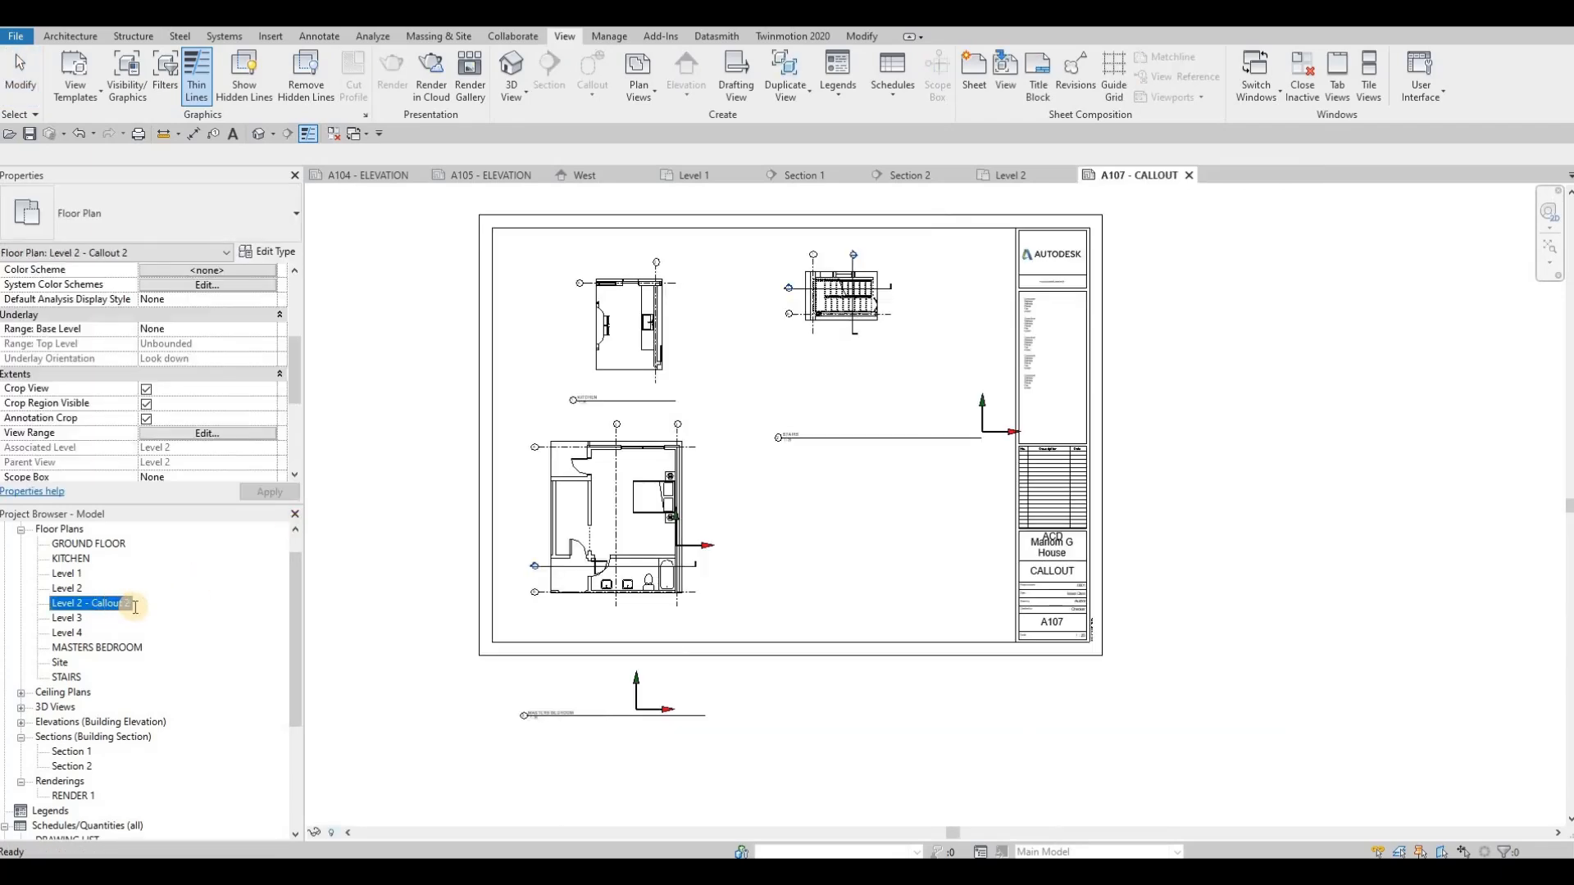
{"action": "type", "text": "FAMI"}
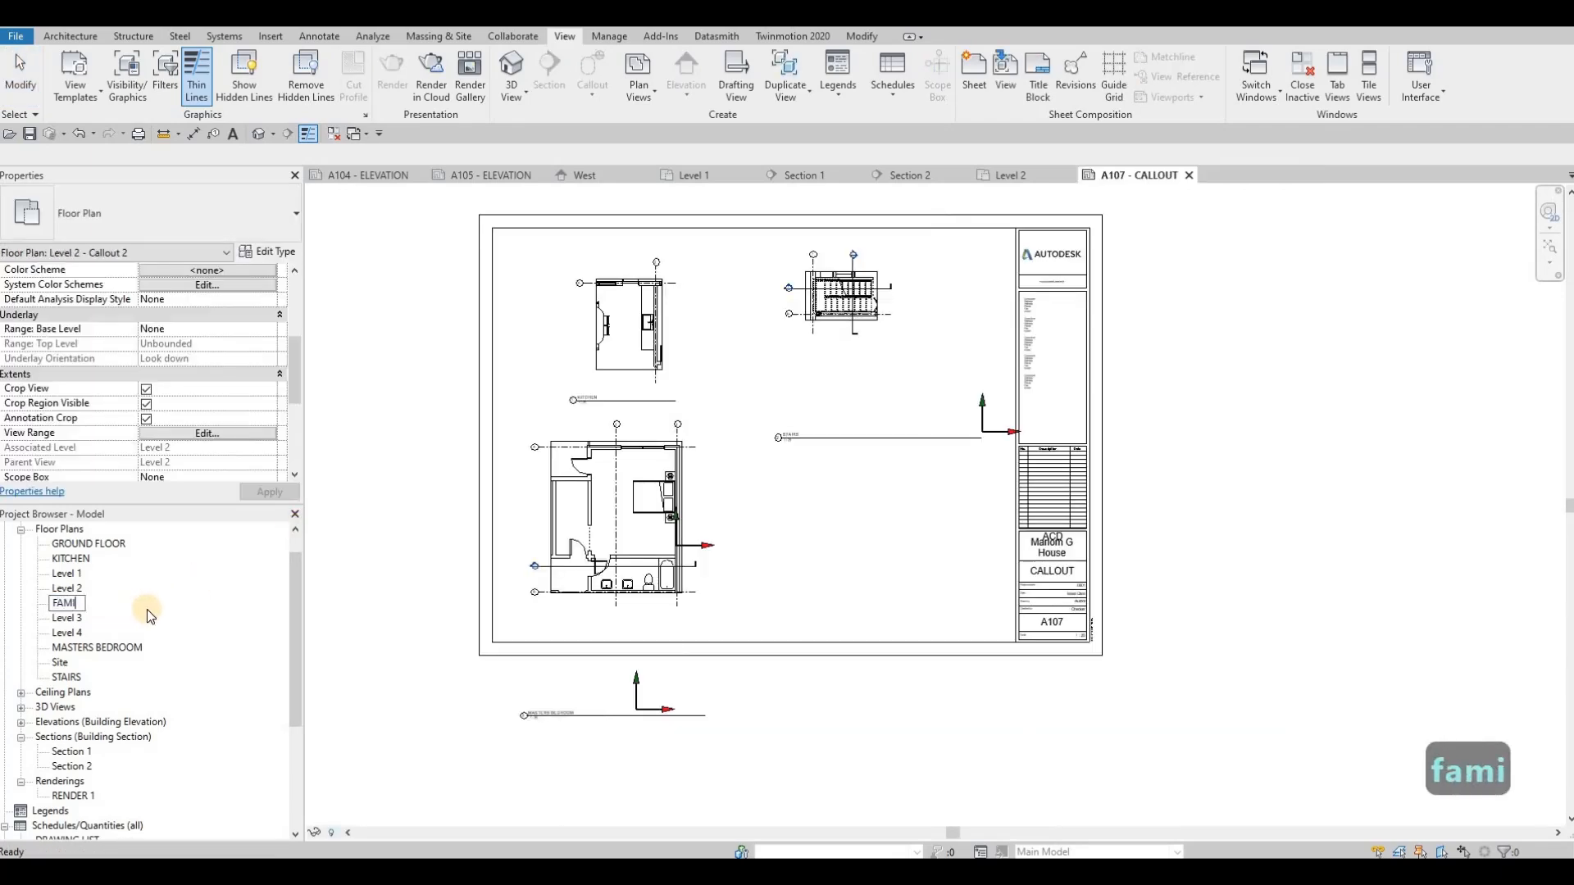
{"action": "type", "text": "LY ROOM"}
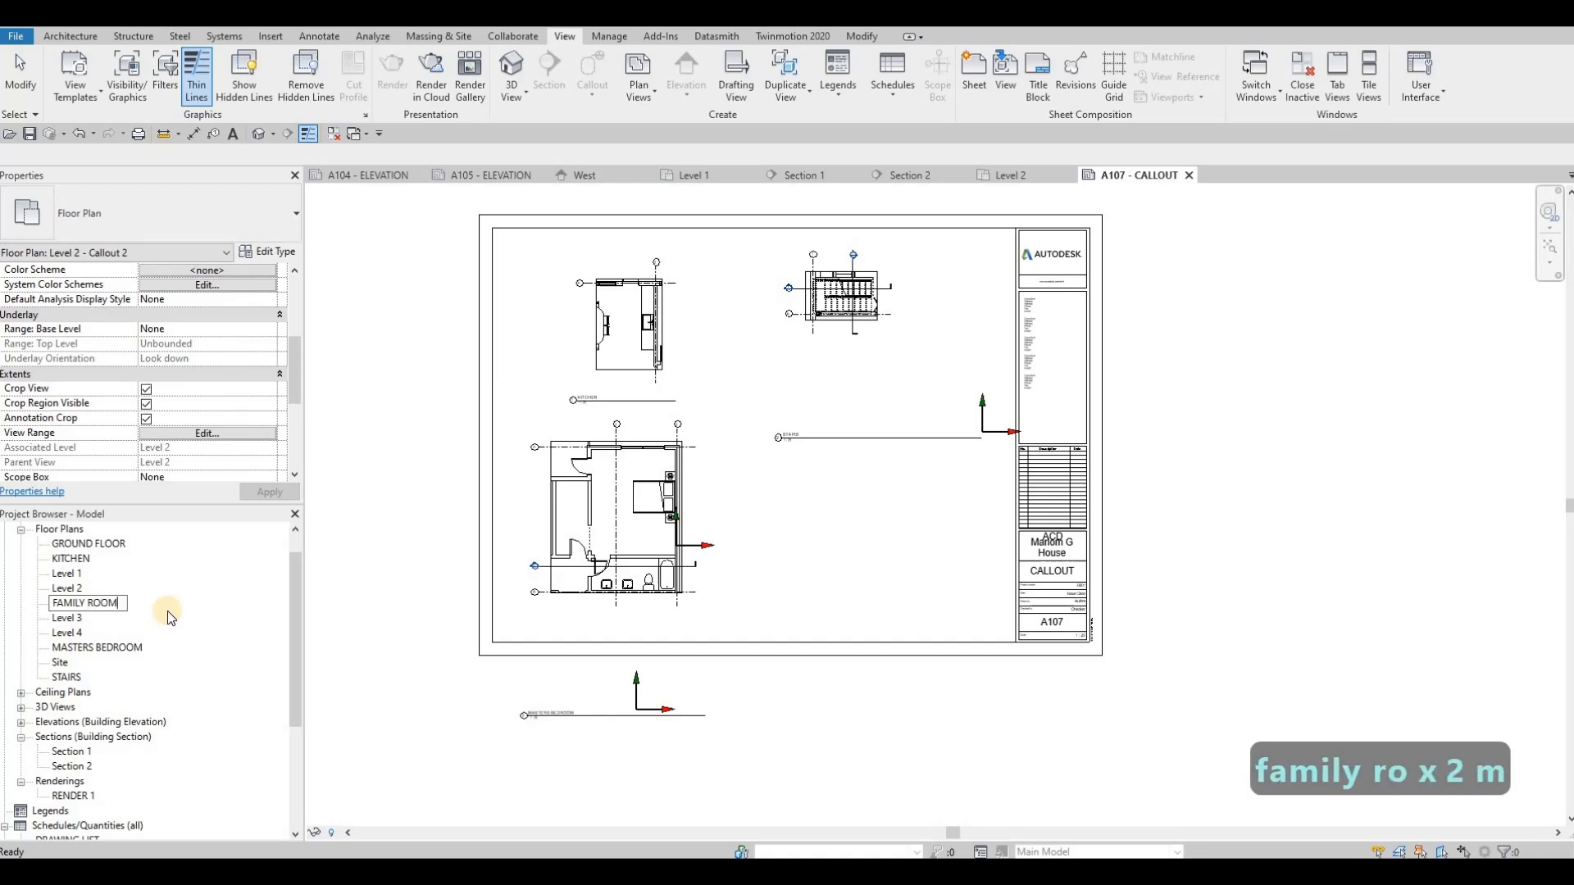
{"action": "left_click", "coordinate": [351, 662]}
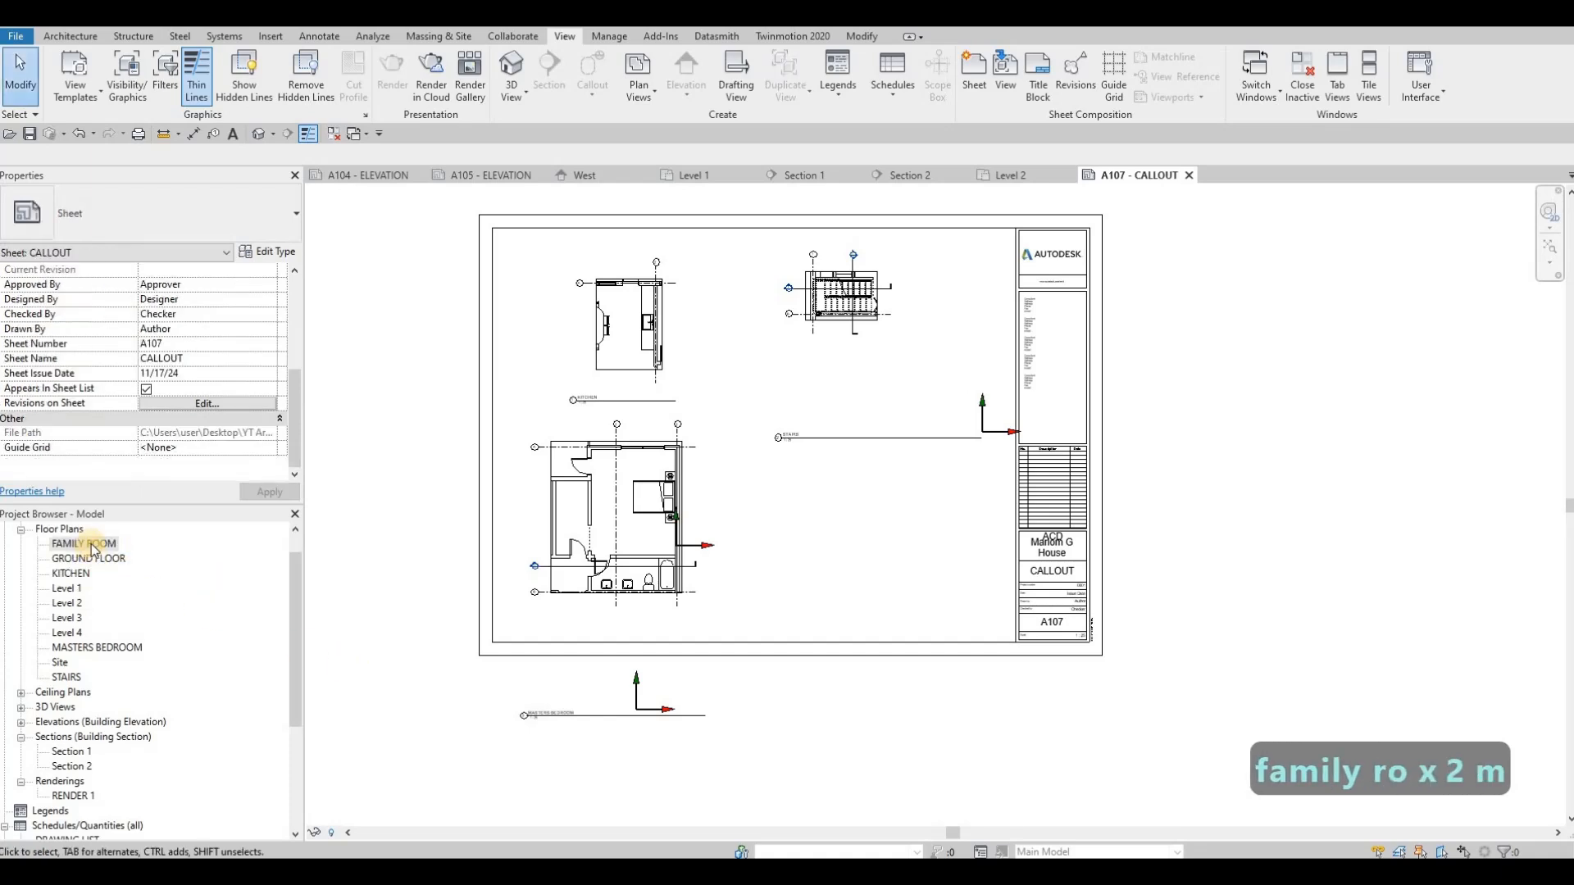
Step: Place the FAMILY ROOM view in the sheet's lower-right area, beside the masters bedroom plan
{"action": "left_click", "coordinate": [877, 536]}
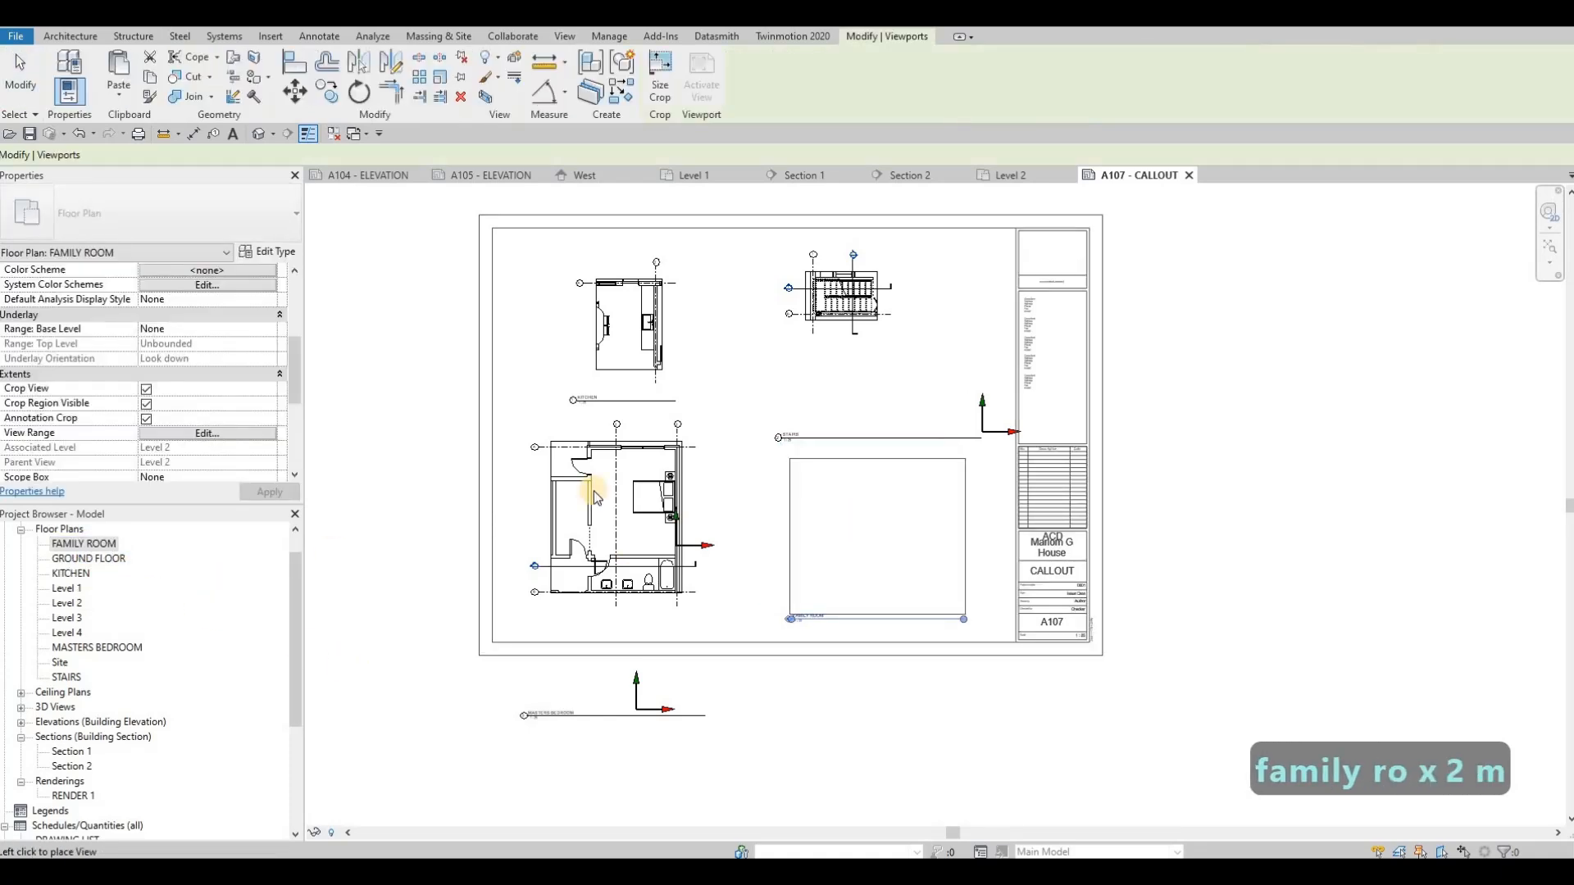
{"action": "key", "text": "Escape"}
{"action": "key", "text": "Escape"}
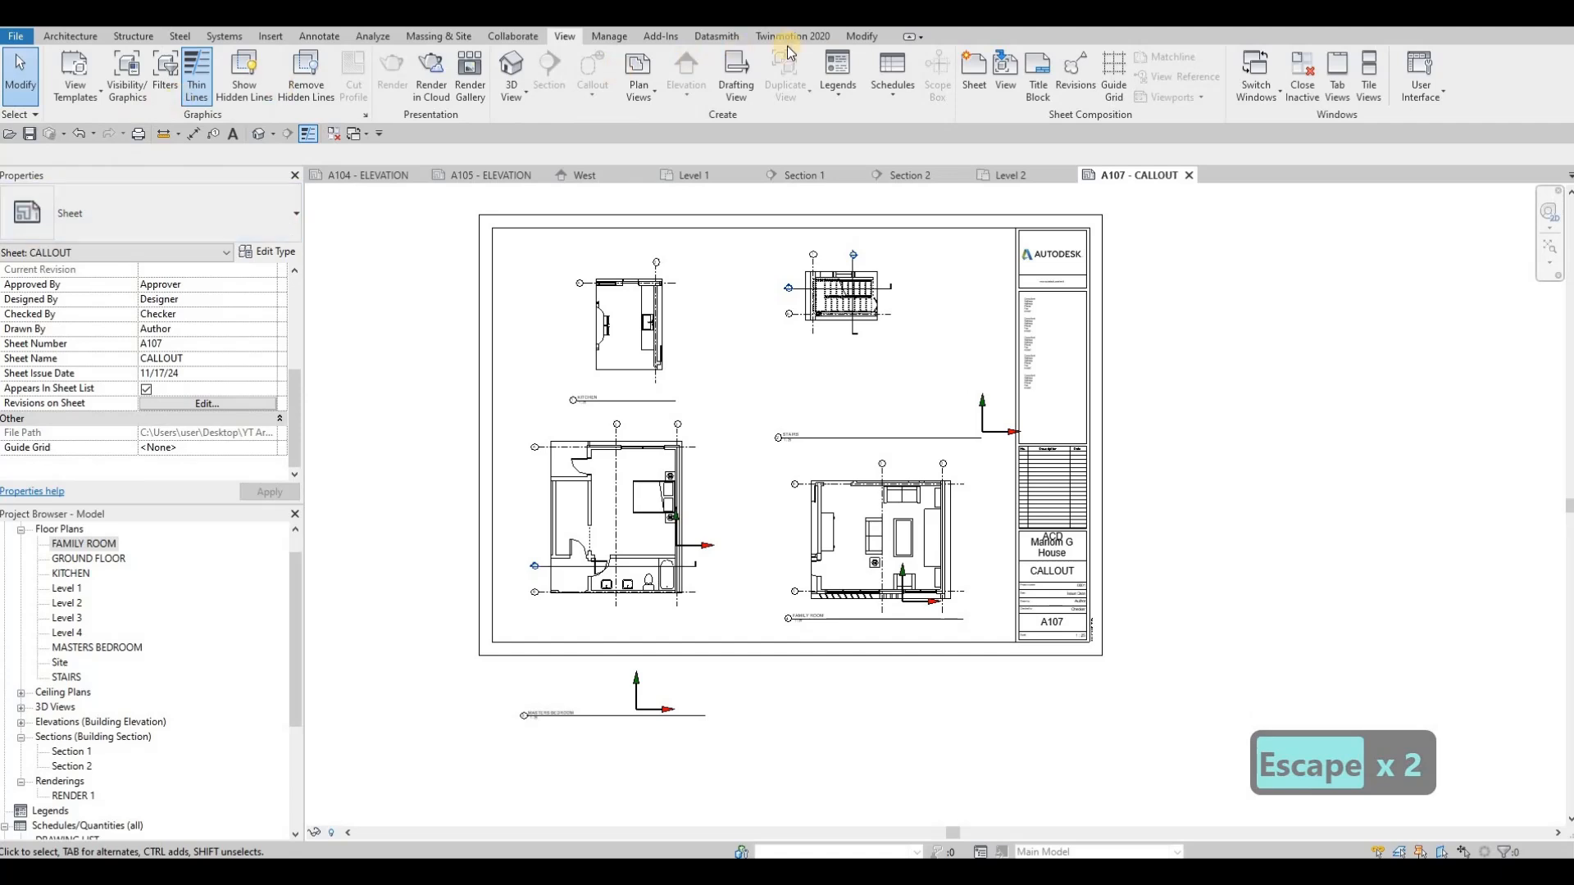
Step: Paste the two copied rectangular detail-line frames onto sheet A107, one above the other
{"action": "left_click", "coordinate": [858, 37]}
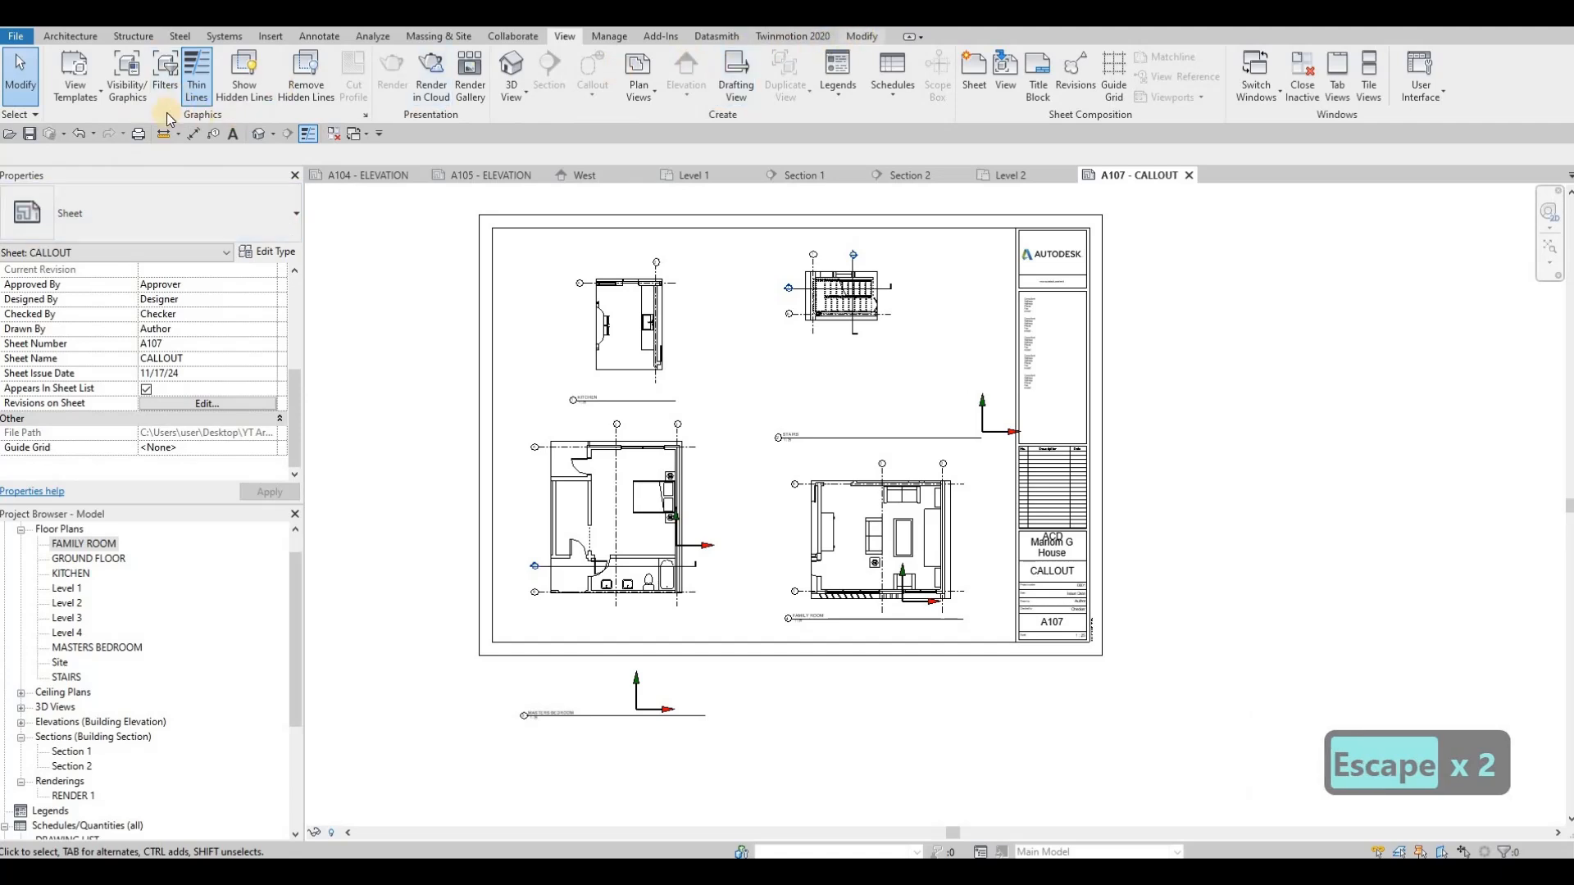
{"action": "left_click", "coordinate": [176, 220]}
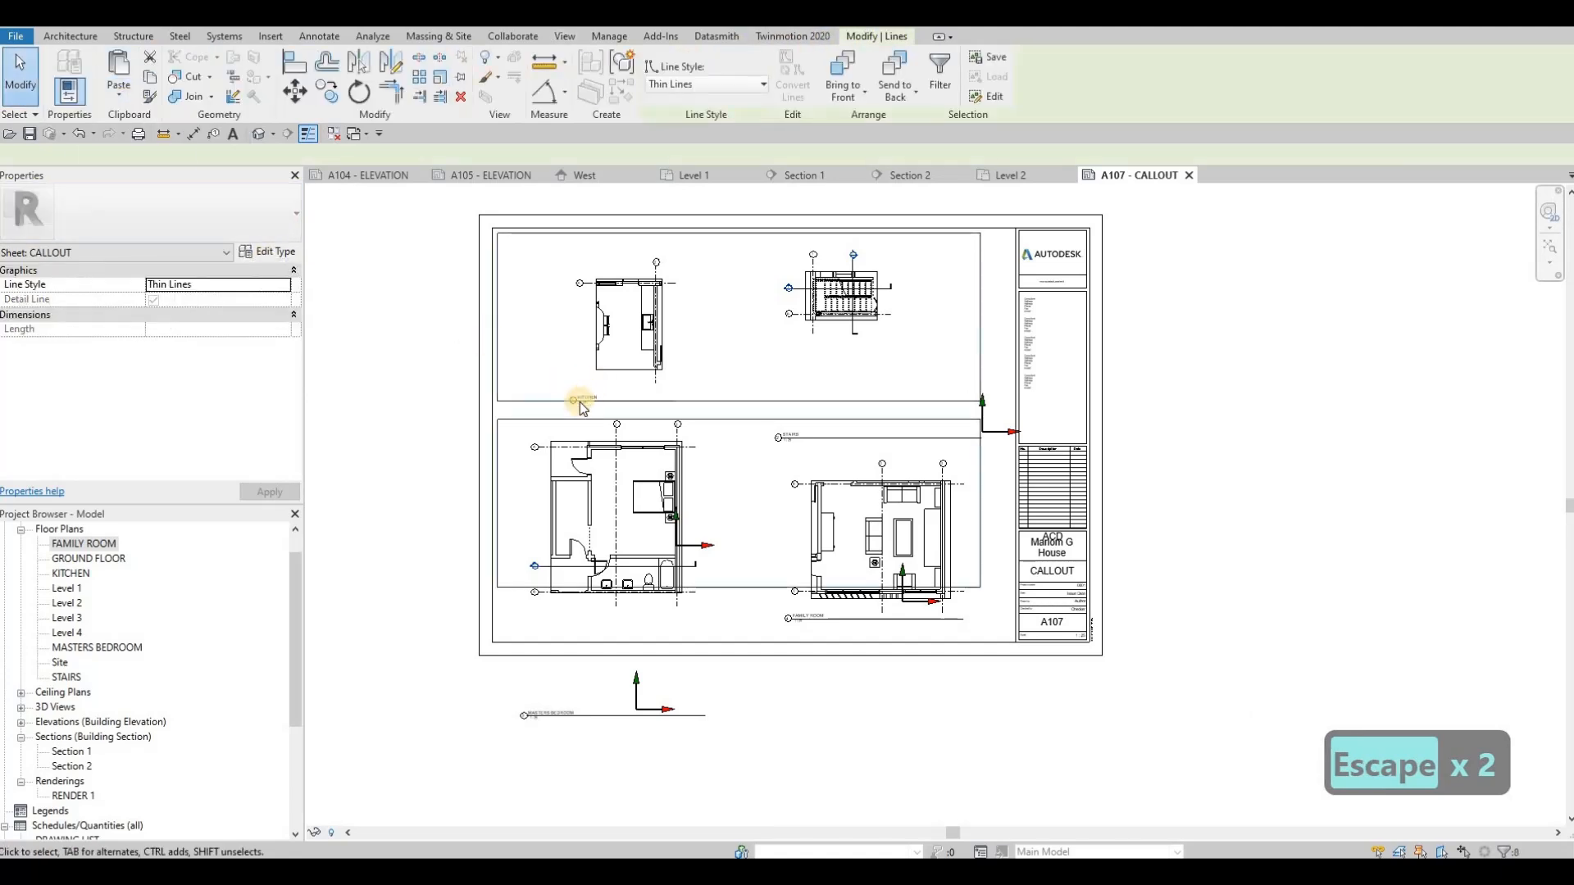
{"action": "key", "text": "Escape"}
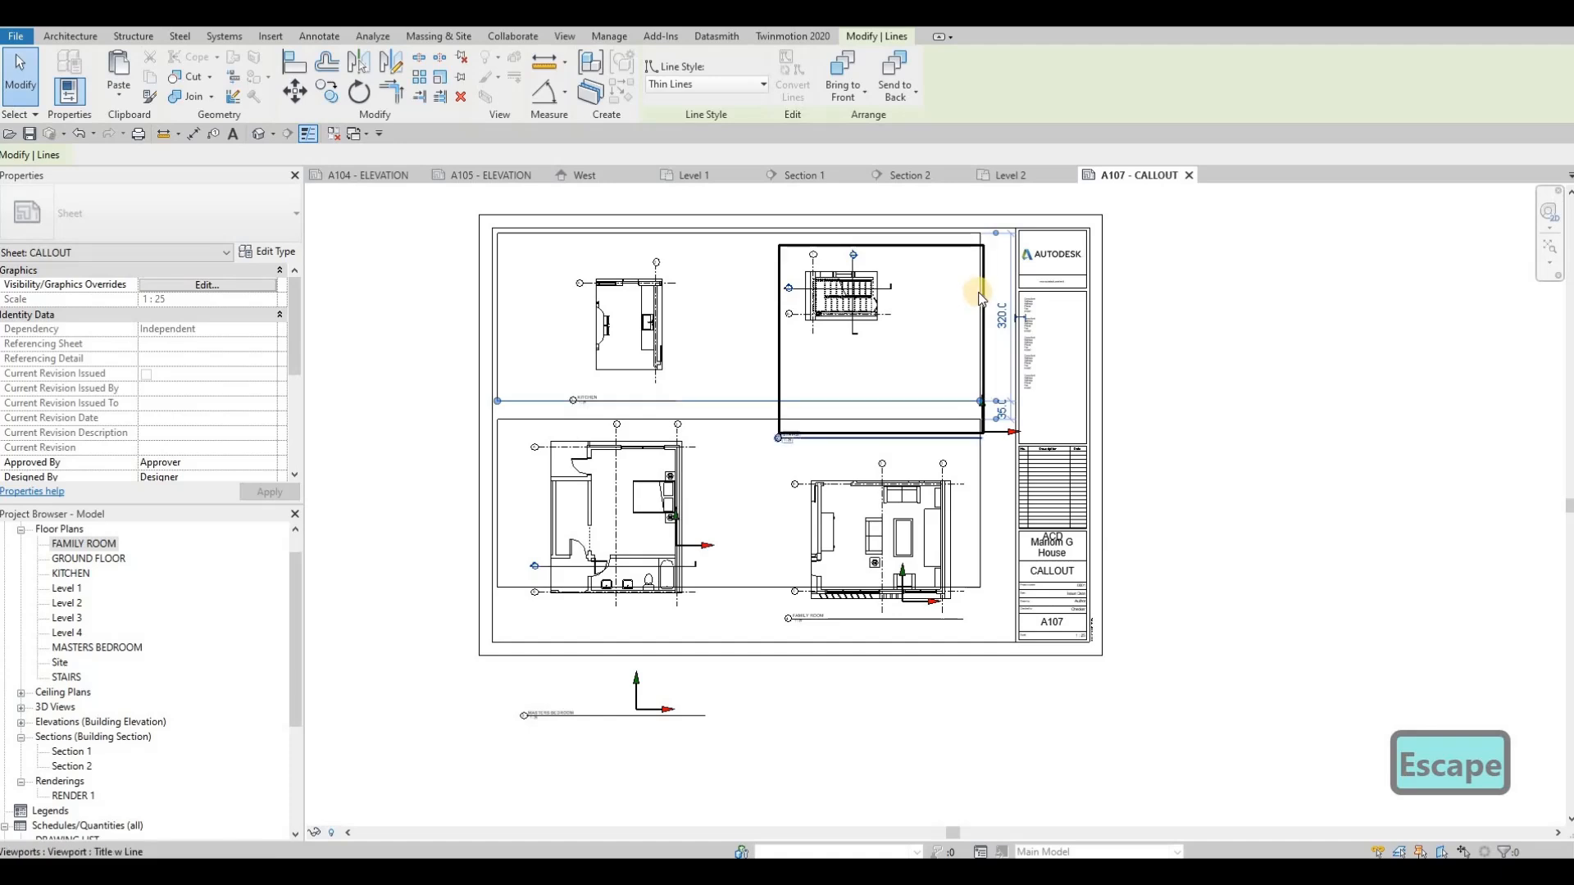
Step: Narrow the upper frame to fit around the kitchen plan and move the KITCHEN viewport up and left inside it
{"action": "left_click_drag", "start_coordinate": [982, 296], "coordinate": [600, 290]}
{"action": "key", "text": "Escape"}
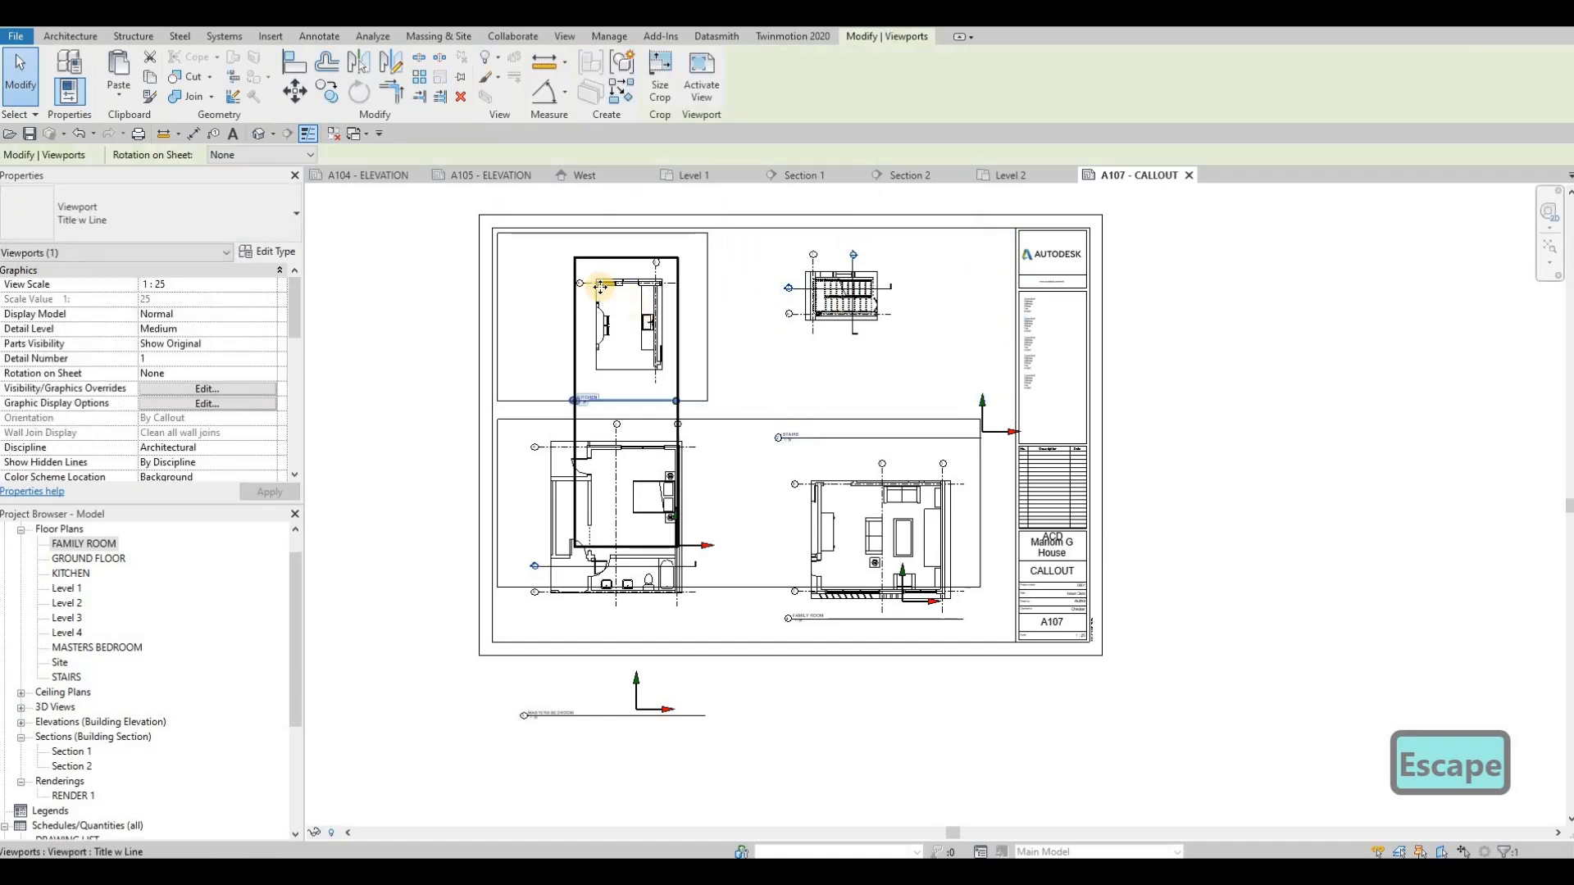
{"action": "key", "text": "Escape"}
{"action": "key", "text": "Escape"}
Step: Copy the whole kitchen frame horizontally so the duplicate sits just beside it, around the stairs plan
{"action": "key", "text": "Tab"}
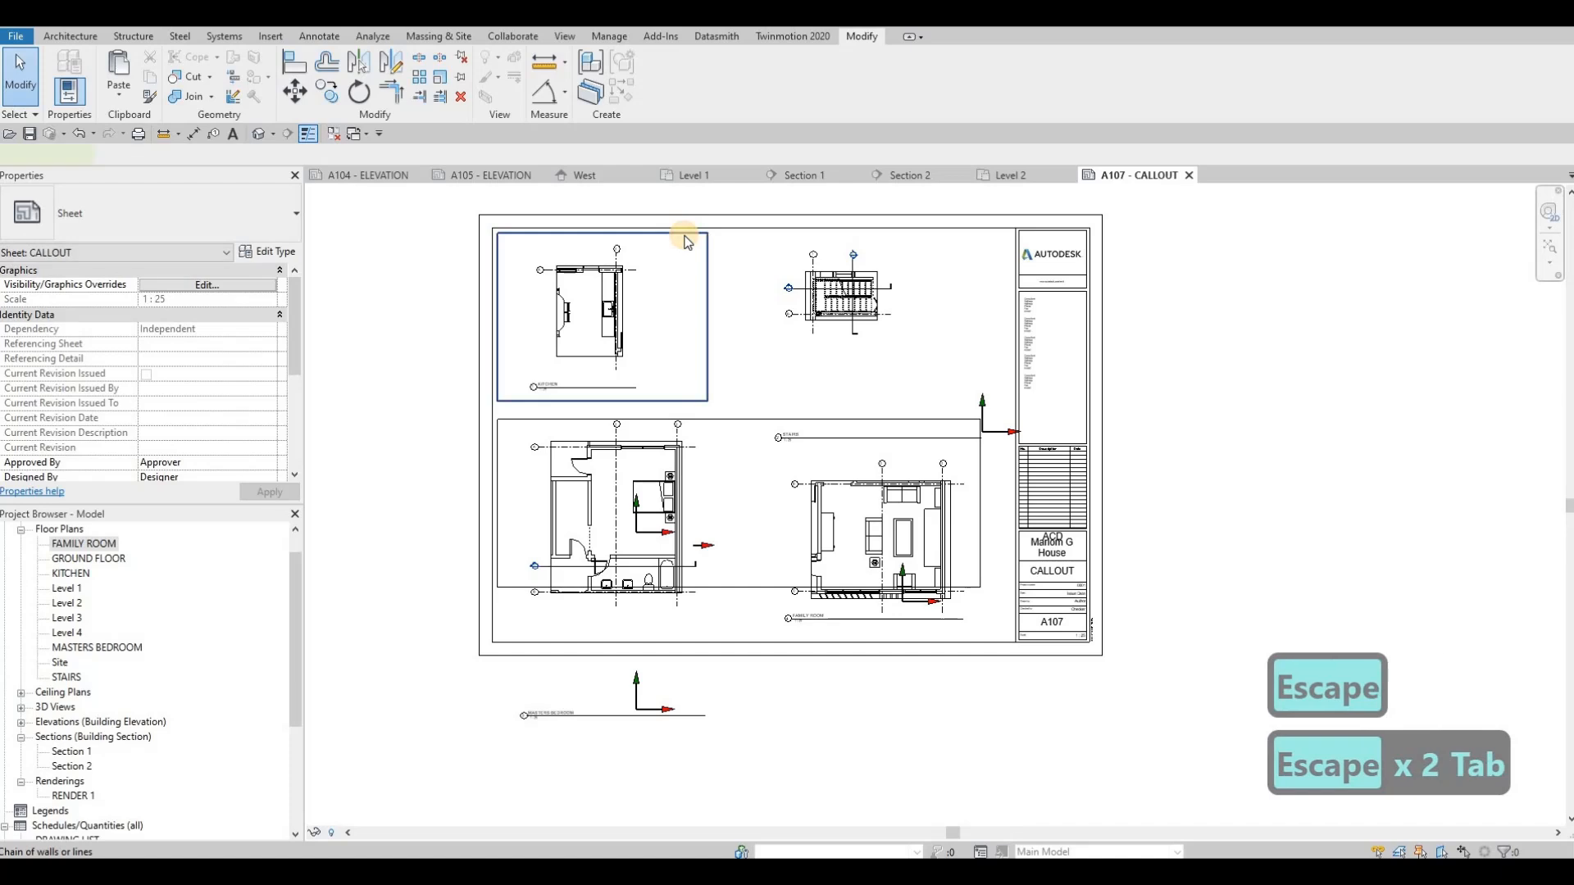
{"action": "left_click", "coordinate": [680, 237]}
{"action": "key", "text": "c"}
{"action": "key", "text": "o"}
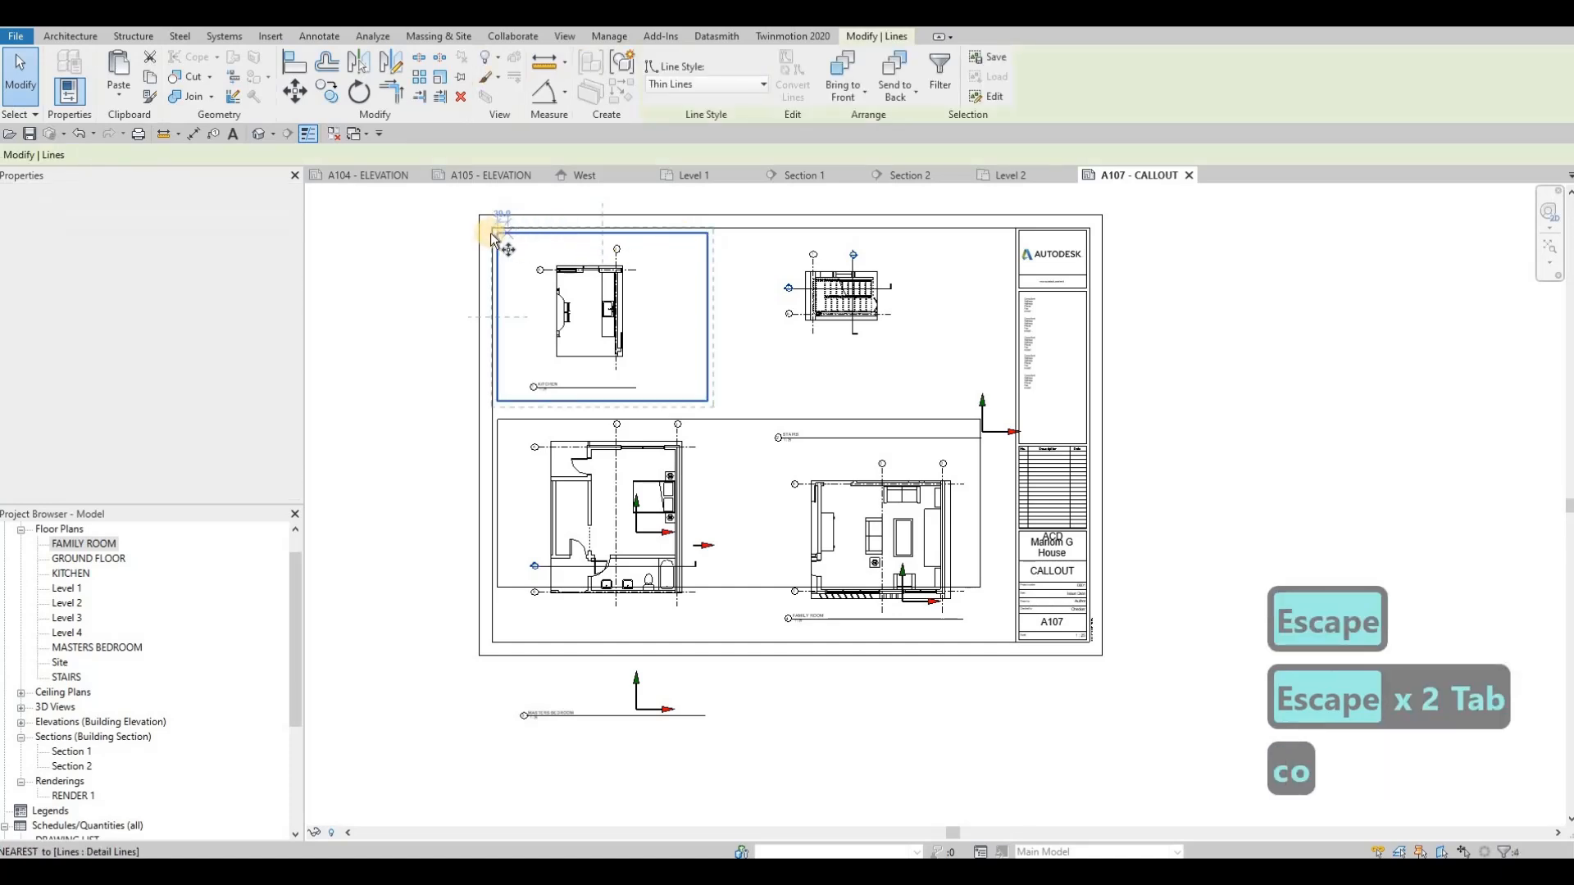
{"action": "scroll", "coordinate": [492, 238], "scroll_direction": "up", "scroll_amount": 2}
{"action": "left_click", "coordinate": [490, 238]}
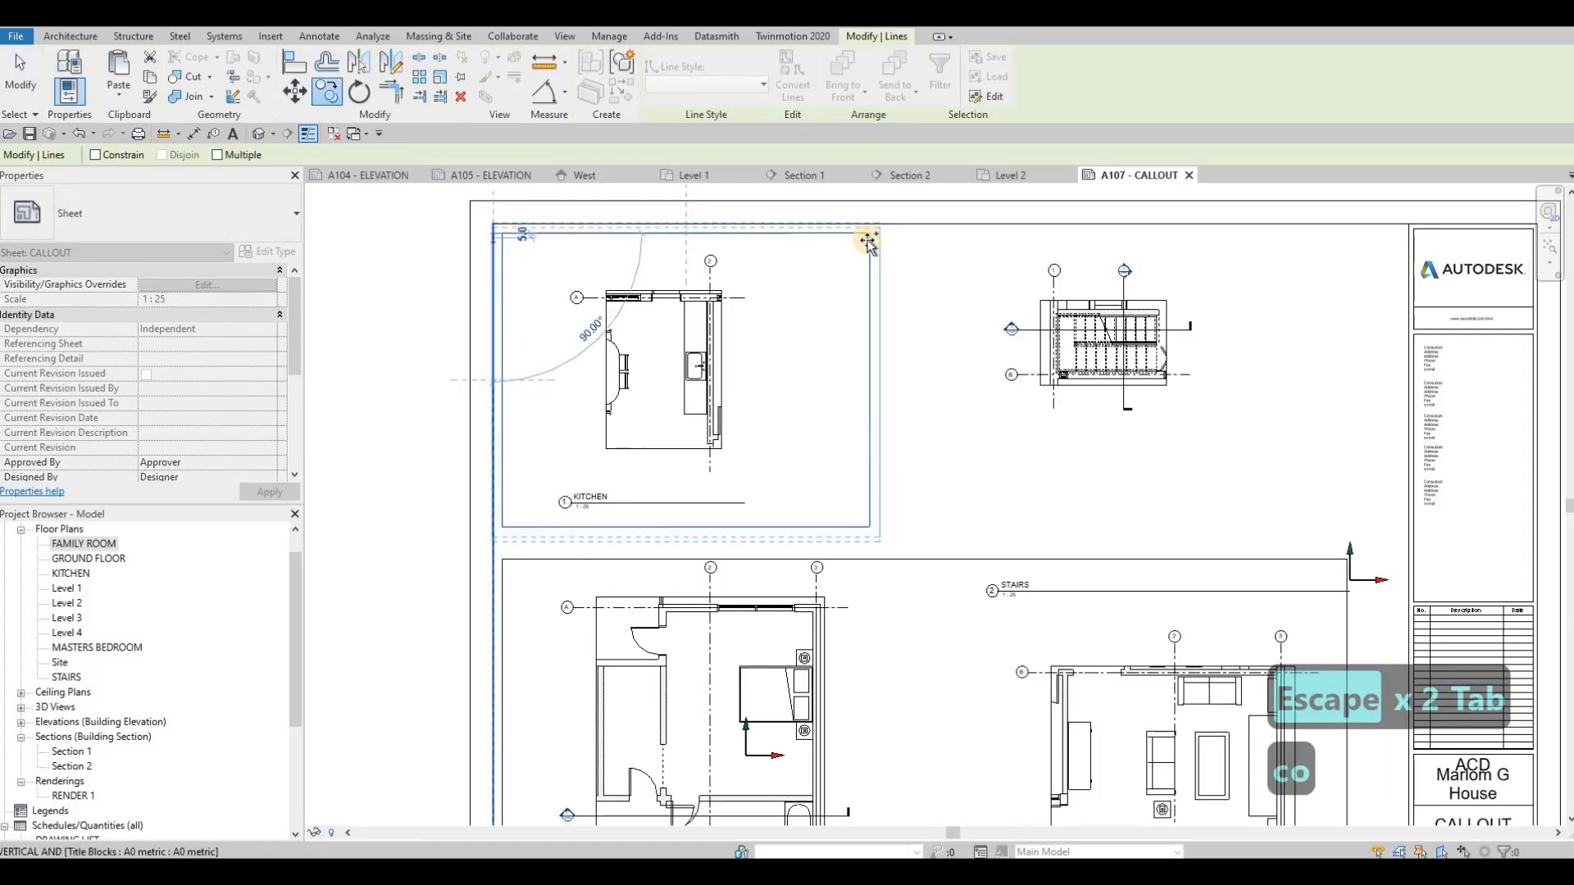
{"action": "left_click", "coordinate": [1070, 312]}
{"action": "key", "text": "Escape"}
{"action": "key", "text": "Escape"}
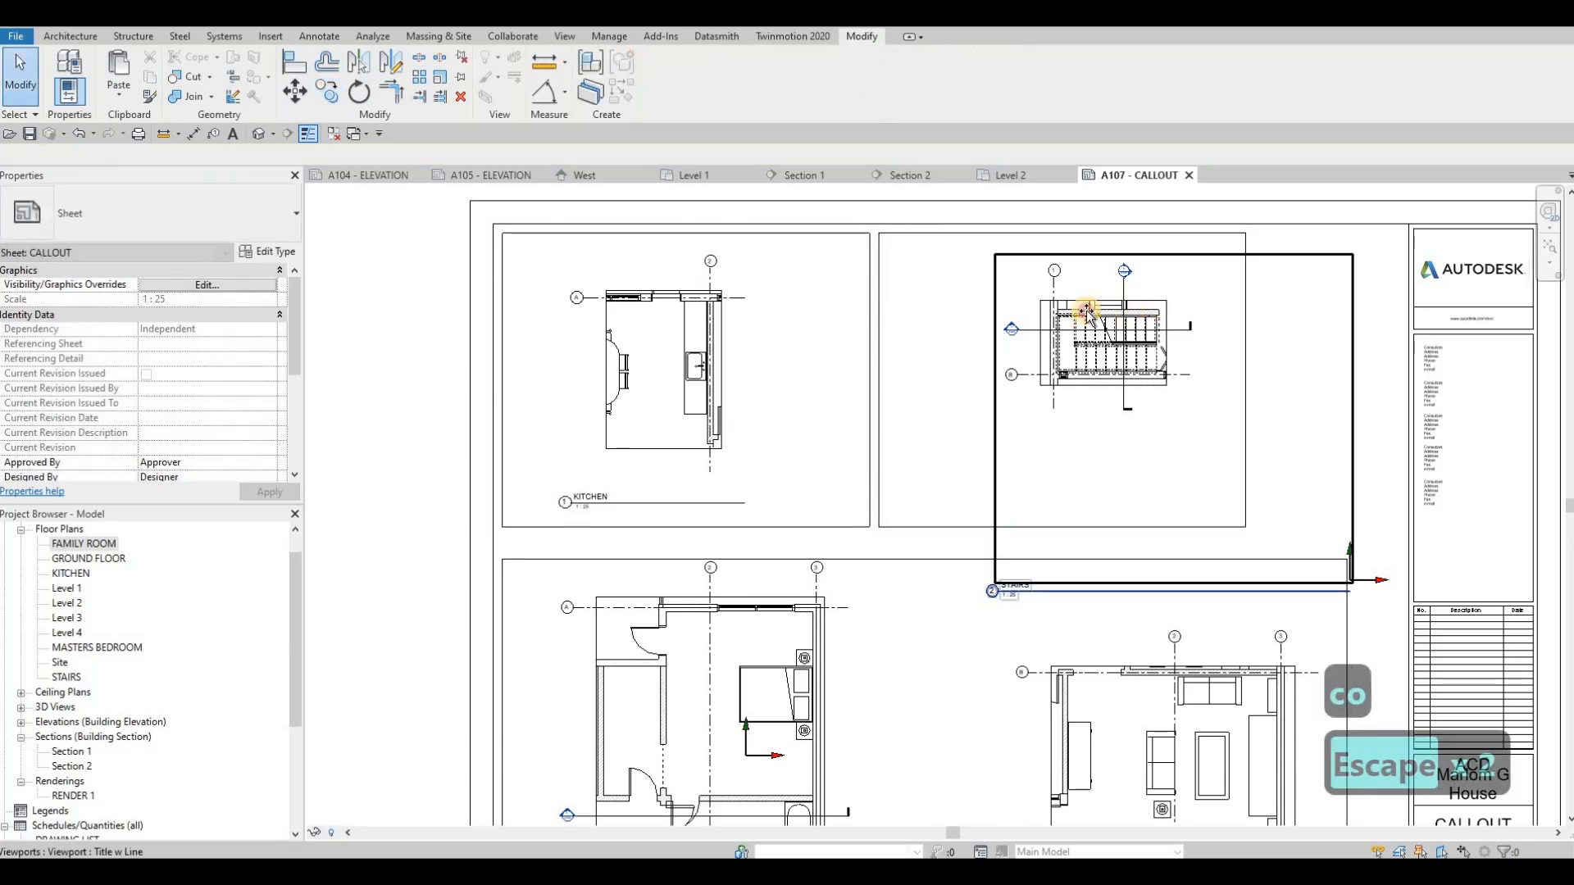
Step: Move the STAIRS viewport left and slightly down so its plan sits inside the copied frame
{"action": "left_click", "coordinate": [1059, 340]}
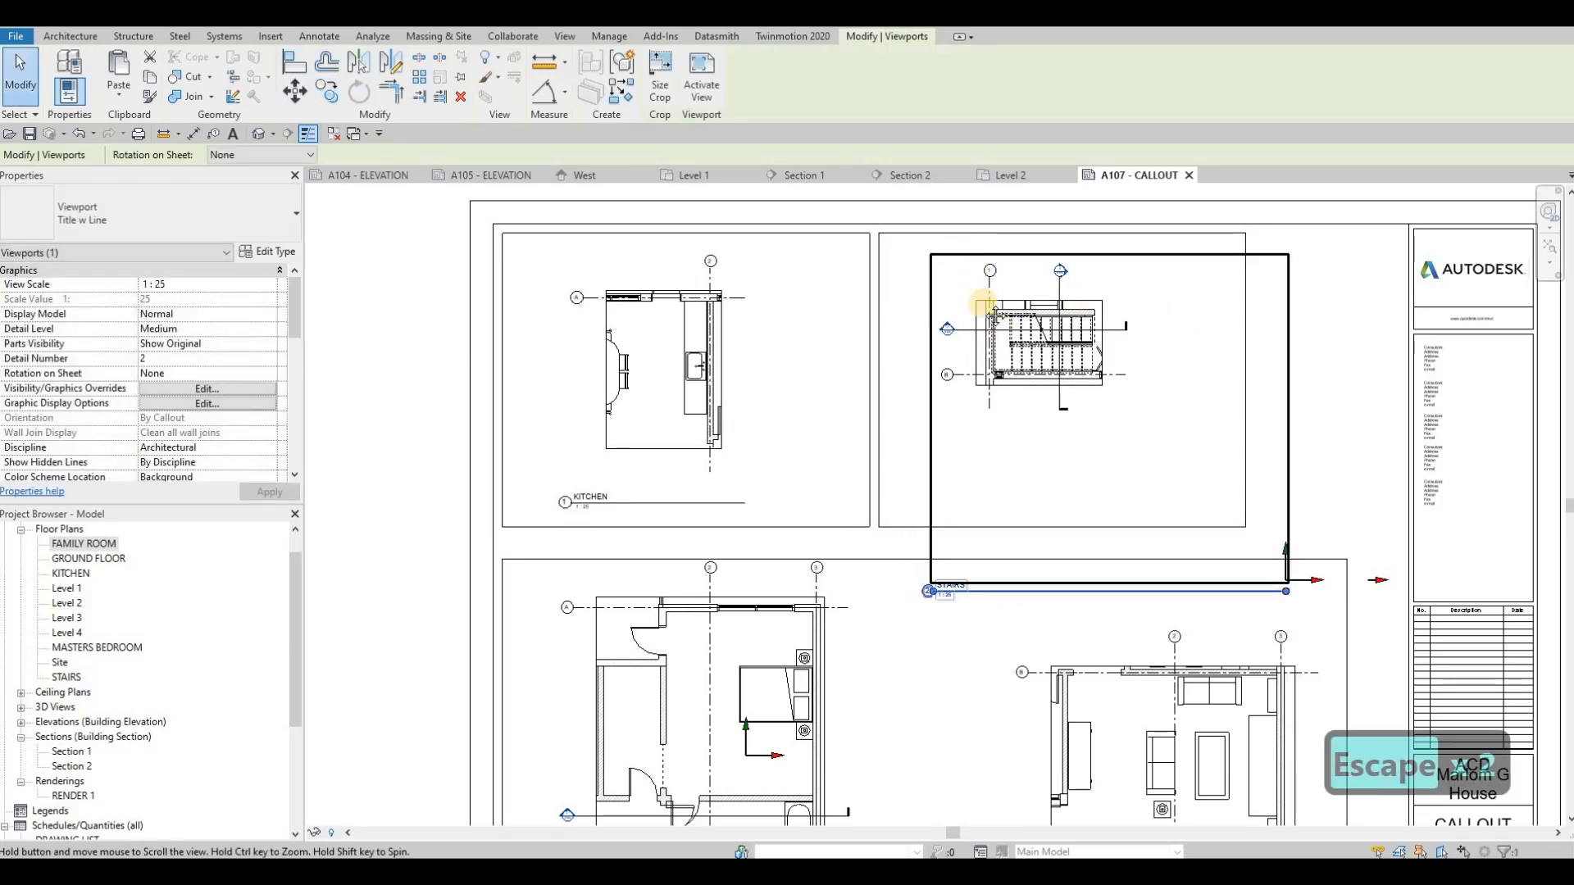
{"action": "key", "text": "Escape"}
{"action": "scroll", "coordinate": [1006, 304], "scroll_direction": "down", "scroll_amount": 2}
{"action": "left_click_drag", "start_coordinate": [1005, 303], "coordinate": [1036, 338]}
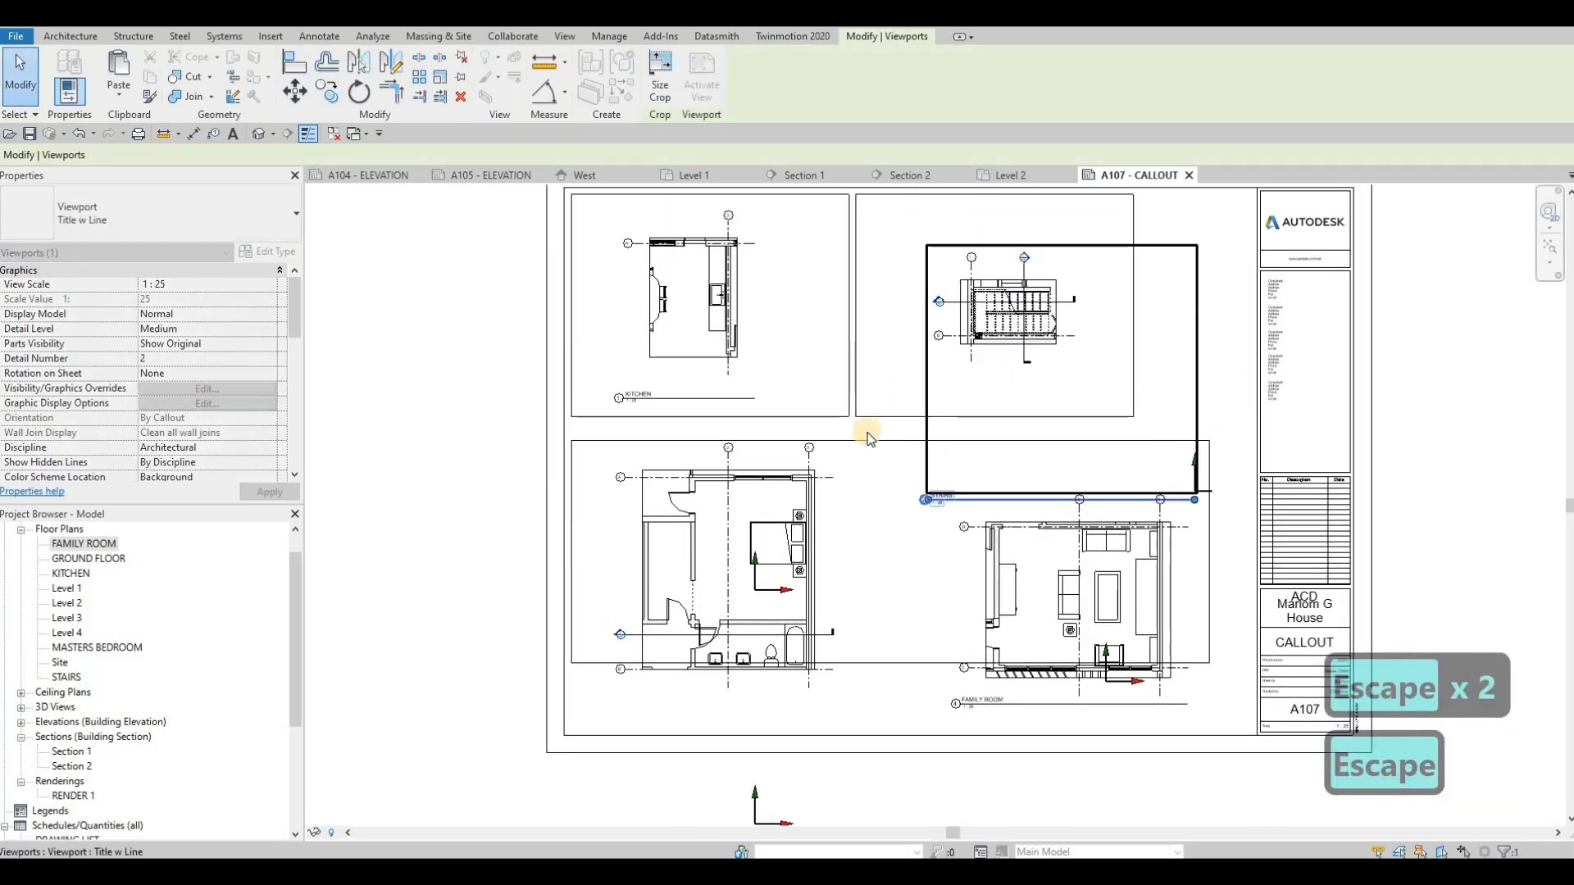
{"action": "key", "text": "Escape"}
{"action": "key", "text": "Escape"}
Step: Delete the wide lower frame that crosses the masters bedroom and family room plans
{"action": "key", "text": "Tab"}
{"action": "left_click", "coordinate": [956, 443]}
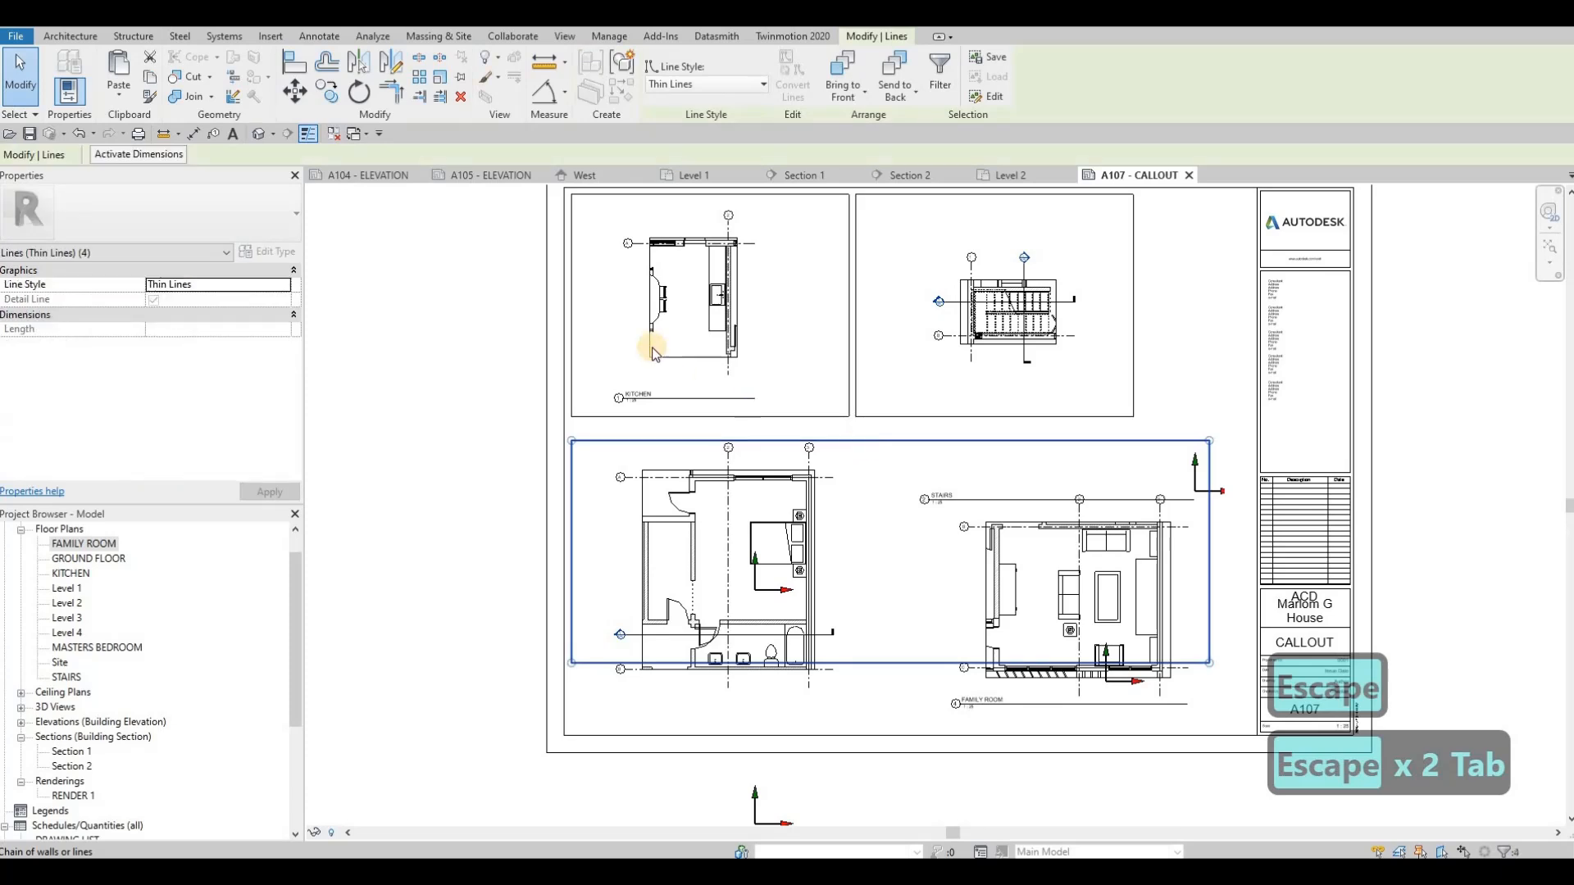
{"action": "key", "text": "Delete"}
{"action": "key", "text": "grave"}
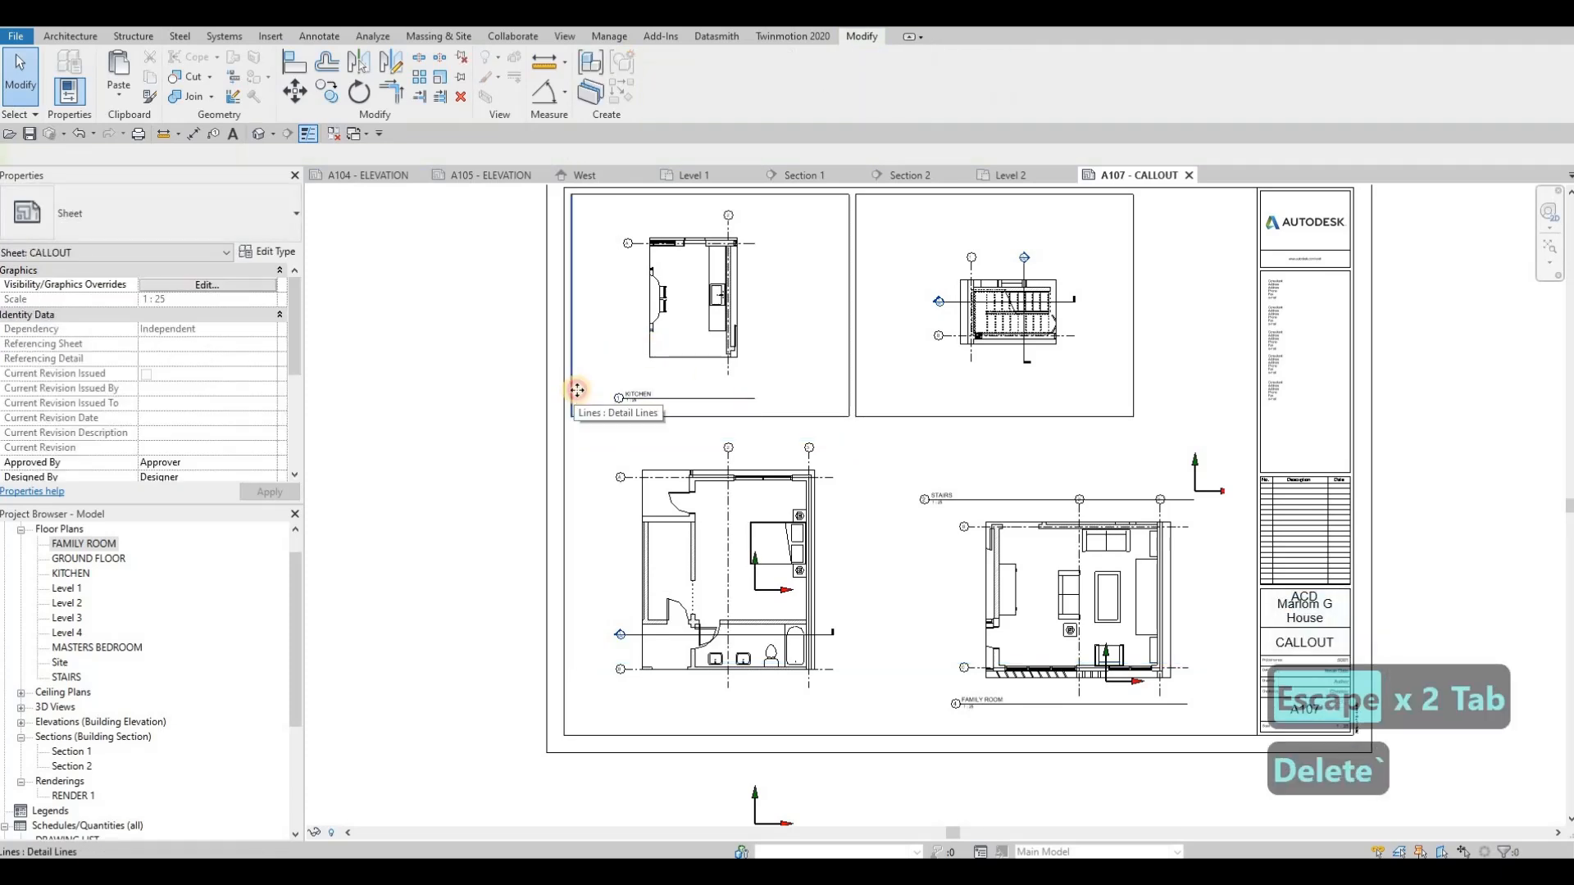
Step: Copy the kitchen and stairs frames together straight down over the masters bedroom and family room plans
{"action": "key", "text": "Tab"}
{"action": "left_click", "coordinate": [574, 391]}
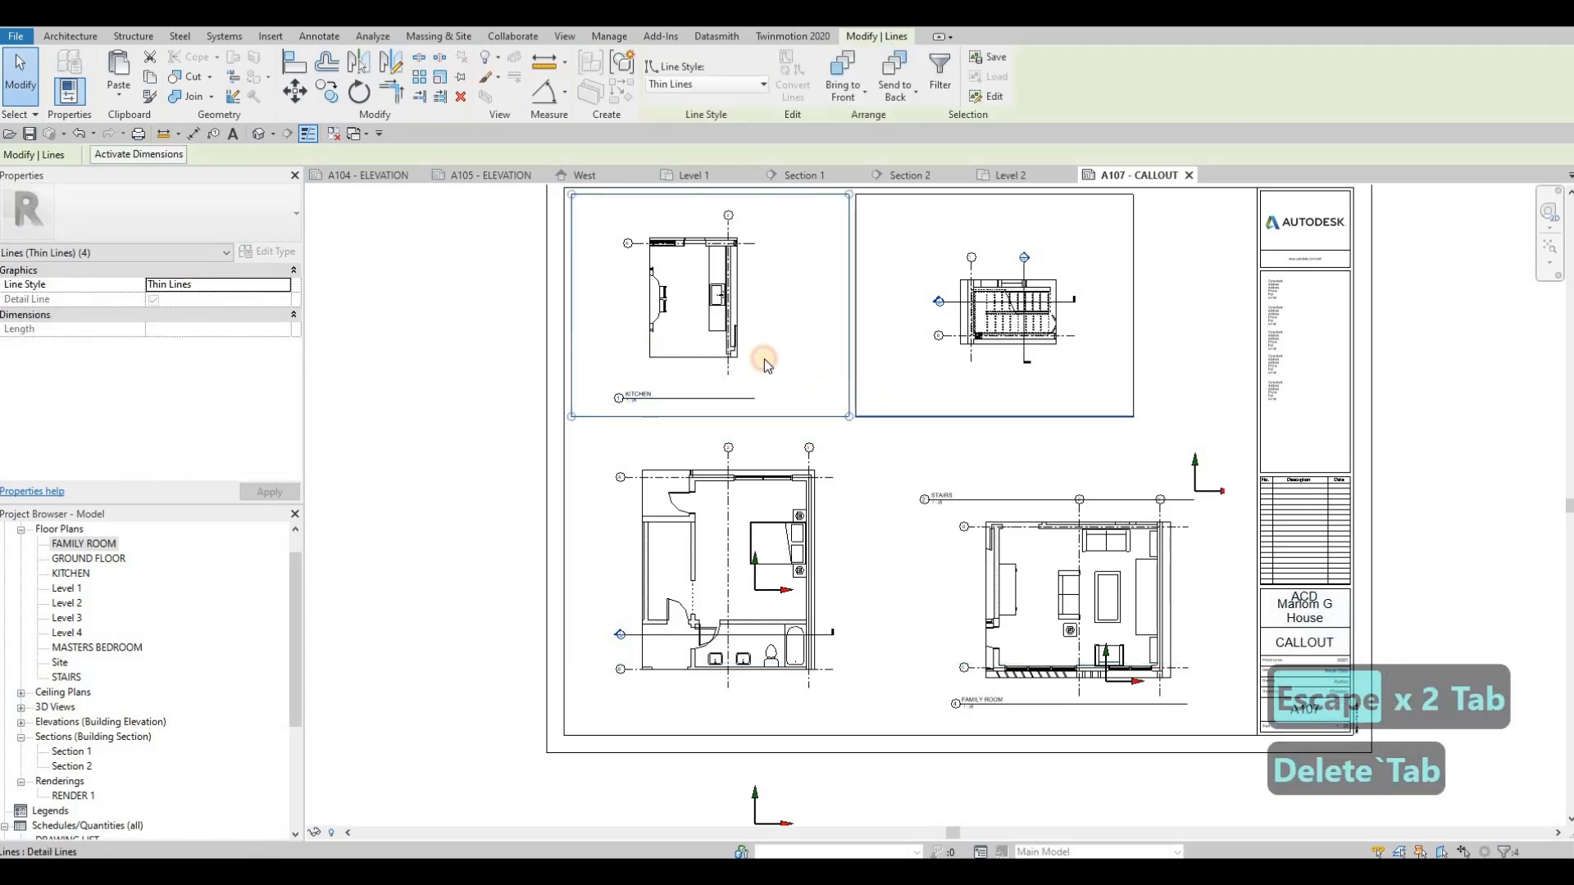
{"action": "key", "text": "Tab"}
{"action": "key", "text": "c"}
{"action": "key", "text": "o"}
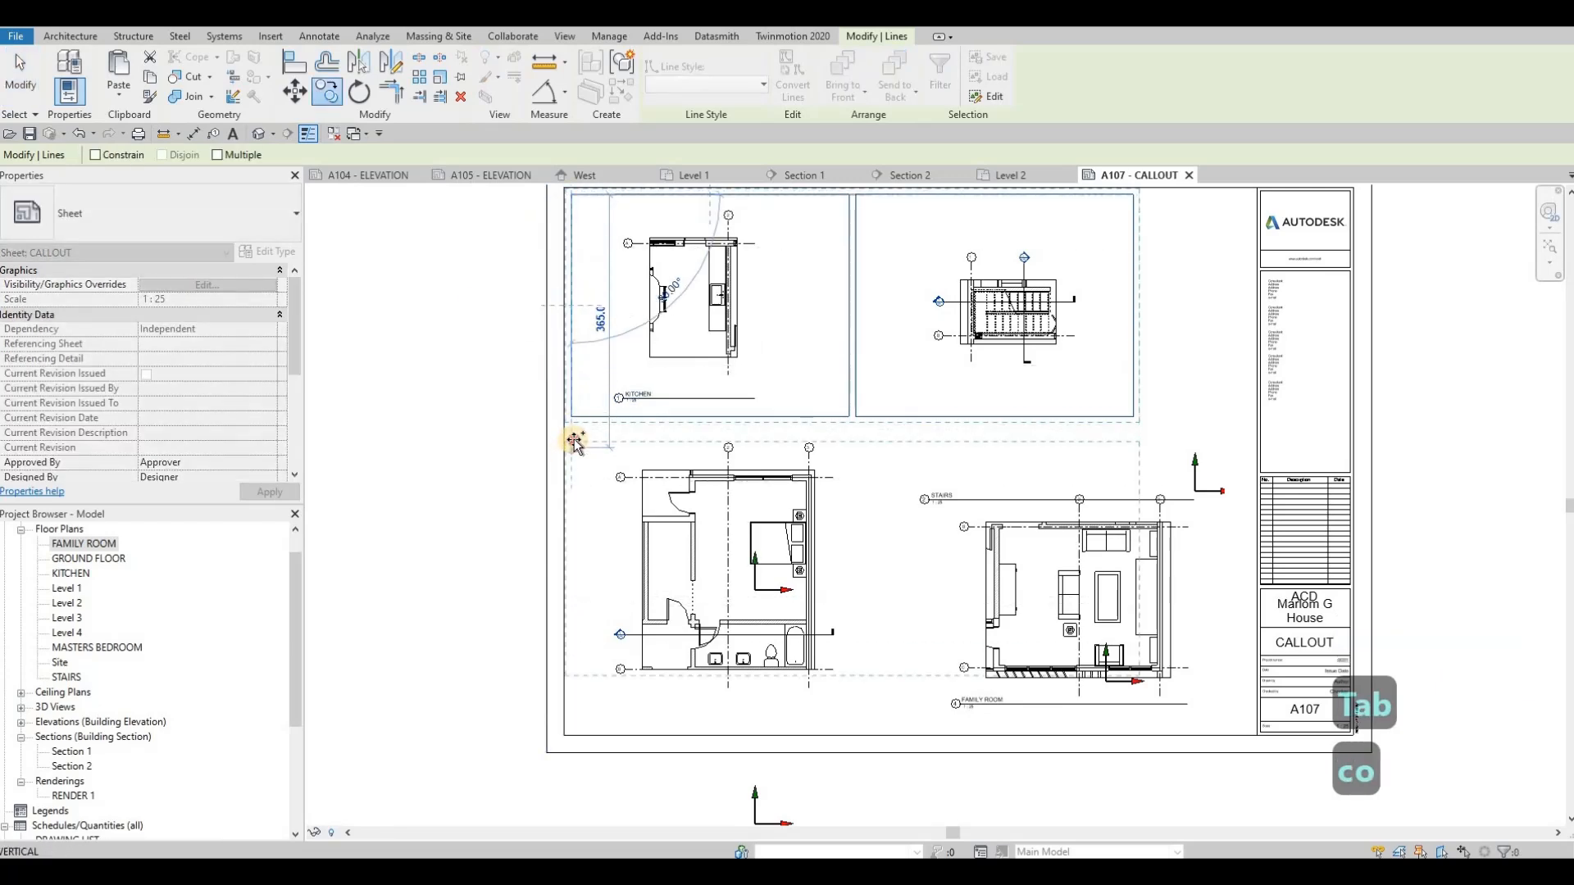
{"action": "key", "text": "Escape"}
{"action": "key", "text": "Escape"}
{"action": "key", "text": "Escape"}
{"action": "key", "text": "Escape"}
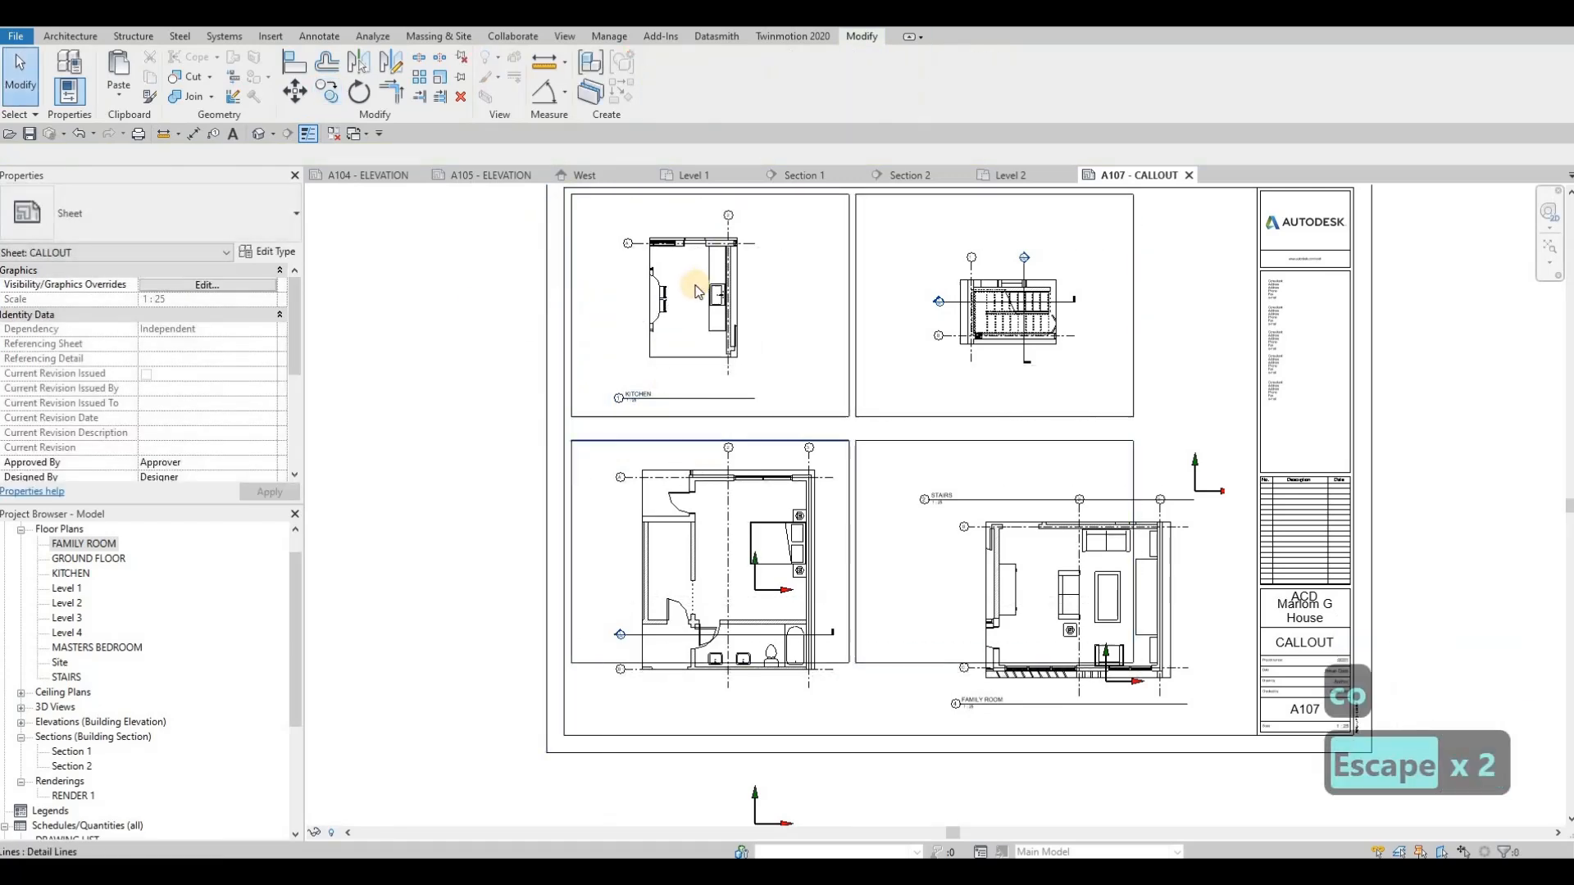
Step: Move the KITCHEN view title just below its frame's lower-left corner and shorten its title line to the text
{"action": "left_click", "coordinate": [645, 396]}
{"action": "scroll", "coordinate": [623, 410], "scroll_direction": "up", "scroll_amount": 3}
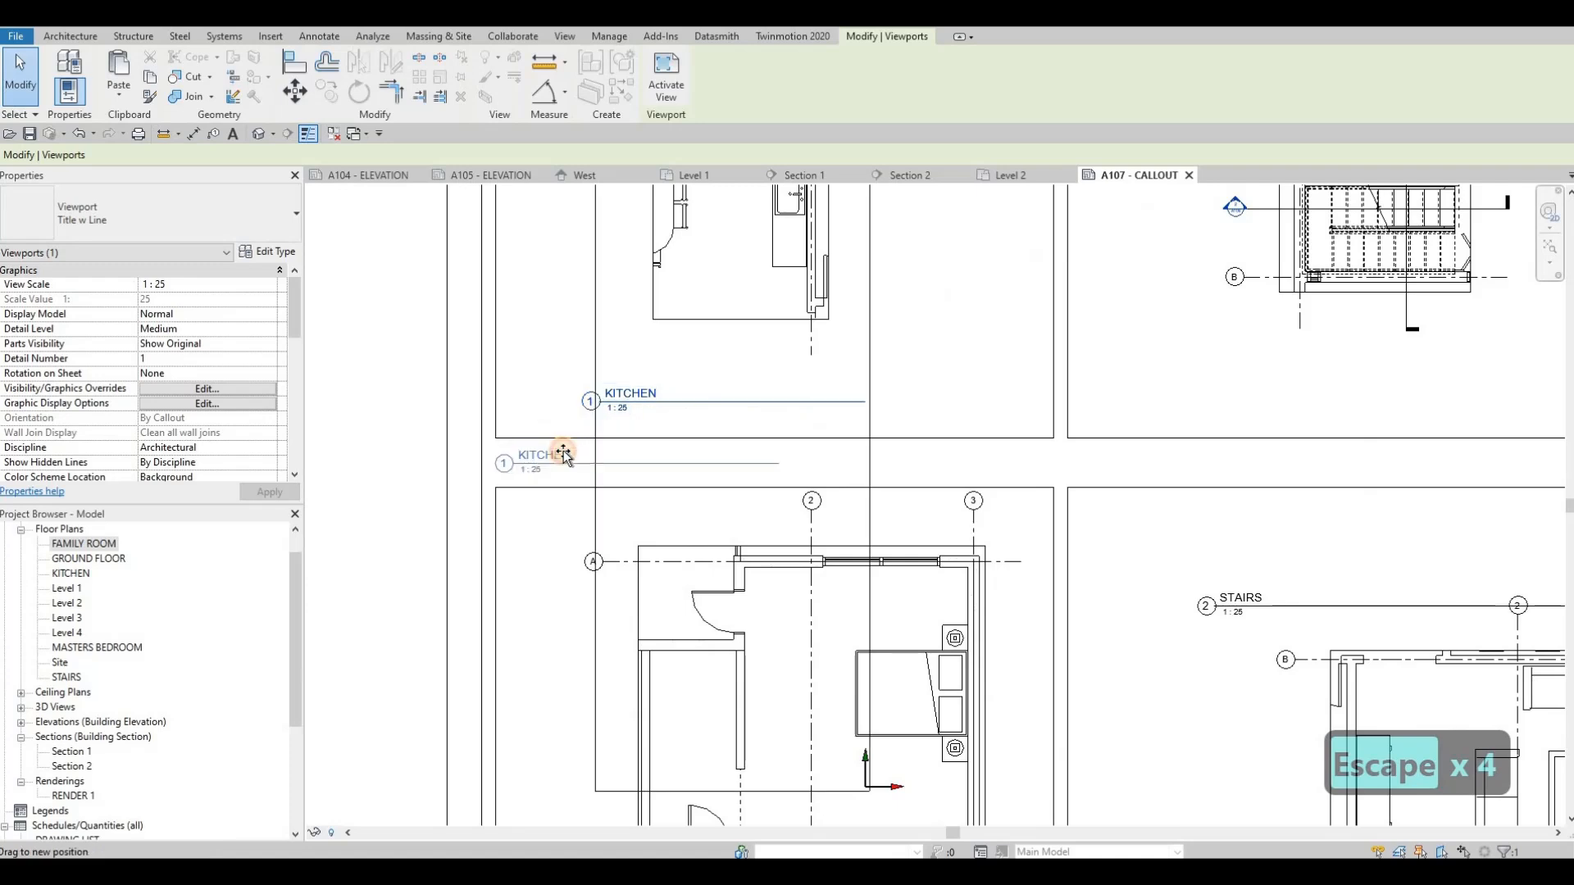
{"action": "left_click_drag", "start_coordinate": [783, 459], "coordinate": [583, 472]}
{"action": "key", "text": "Escape"}
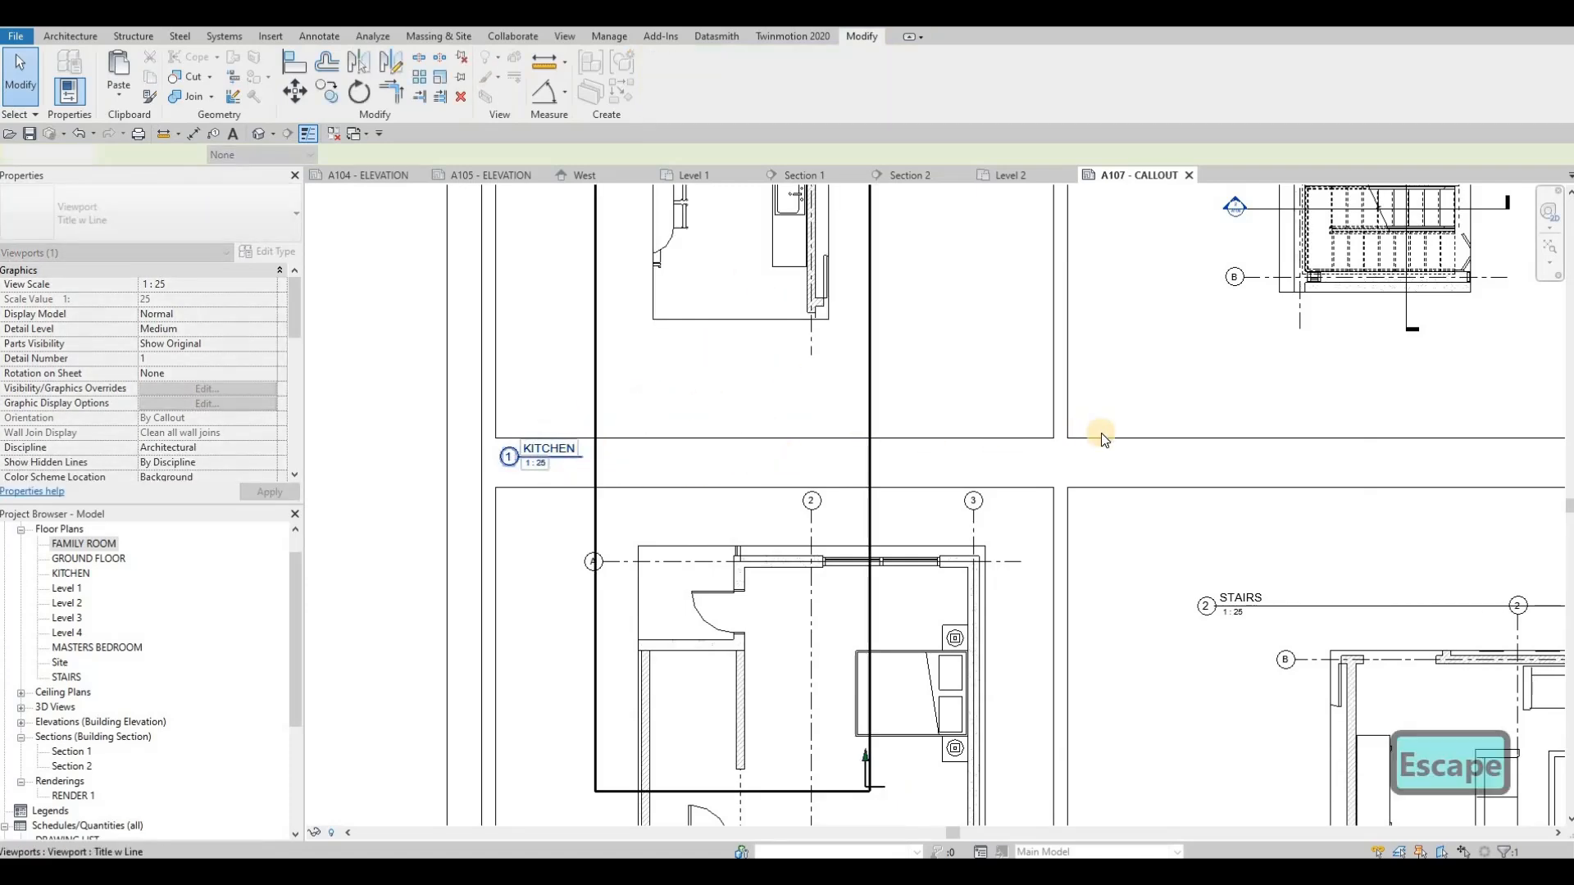
{"action": "key", "text": "Escape"}
Step: Place the STAIRS view title just below its frame's lower-left corner with its title line shortened to the text
{"action": "scroll", "coordinate": [833, 500], "scroll_direction": "down", "scroll_amount": 3}
{"action": "left_click_drag", "start_coordinate": [833, 500], "coordinate": [778, 432]}
{"action": "key", "text": "Escape"}
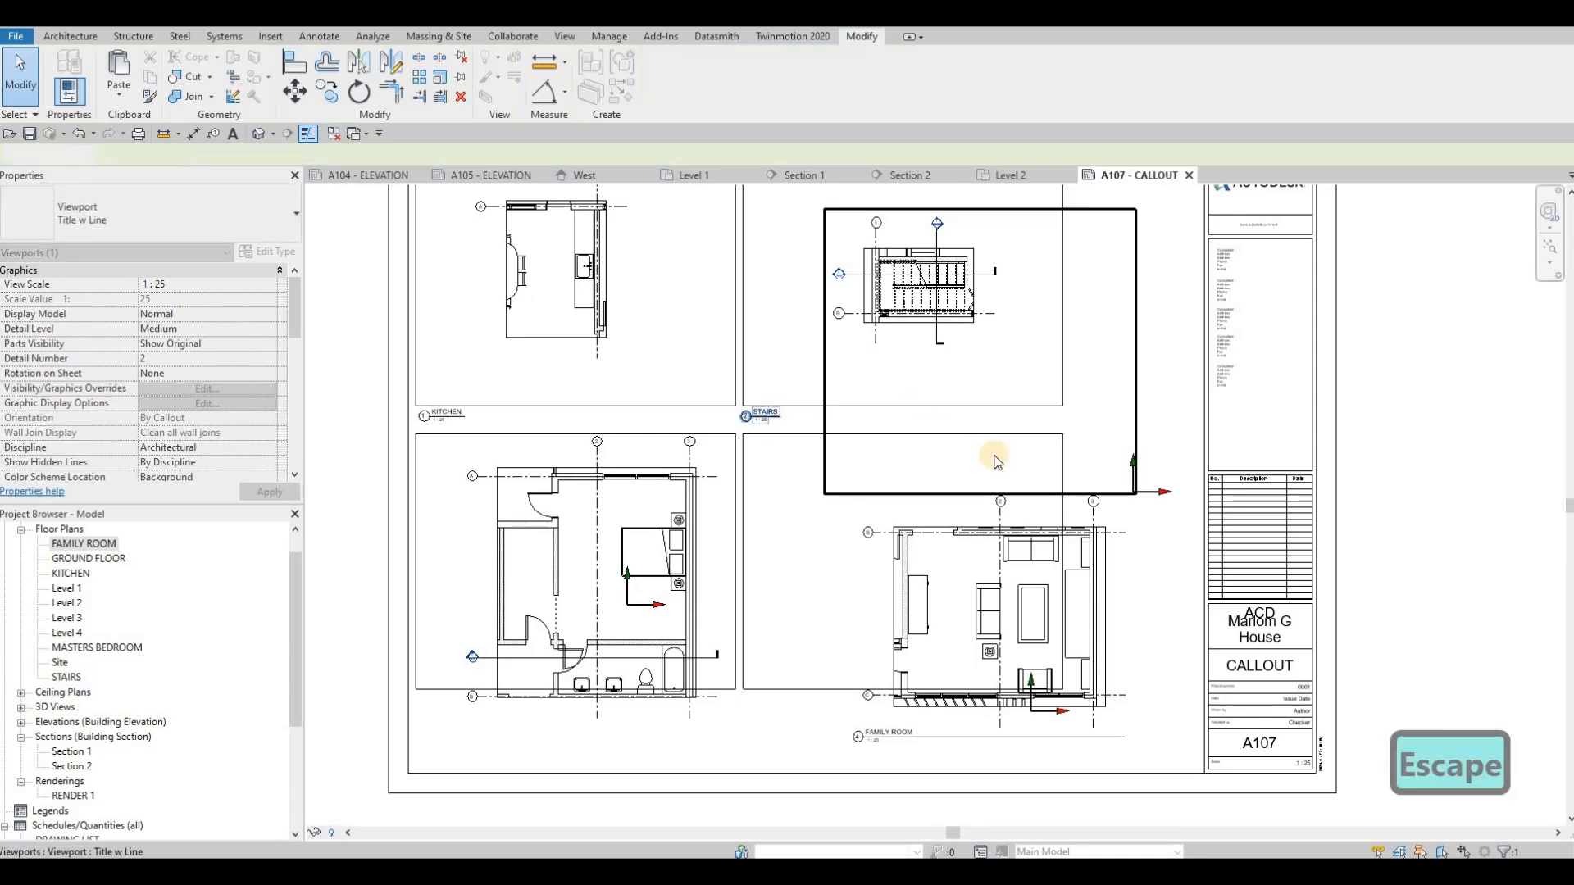
Step: Move the FAMILY ROOM viewport up and left so its plan sits inside the lower frame beside the bedroom
{"action": "middle_click_drag", "start_coordinate": [999, 583], "coordinate": [1058, 460]}
{"action": "key", "text": "Escape"}
{"action": "left_click_drag", "start_coordinate": [1014, 433], "coordinate": [872, 366]}
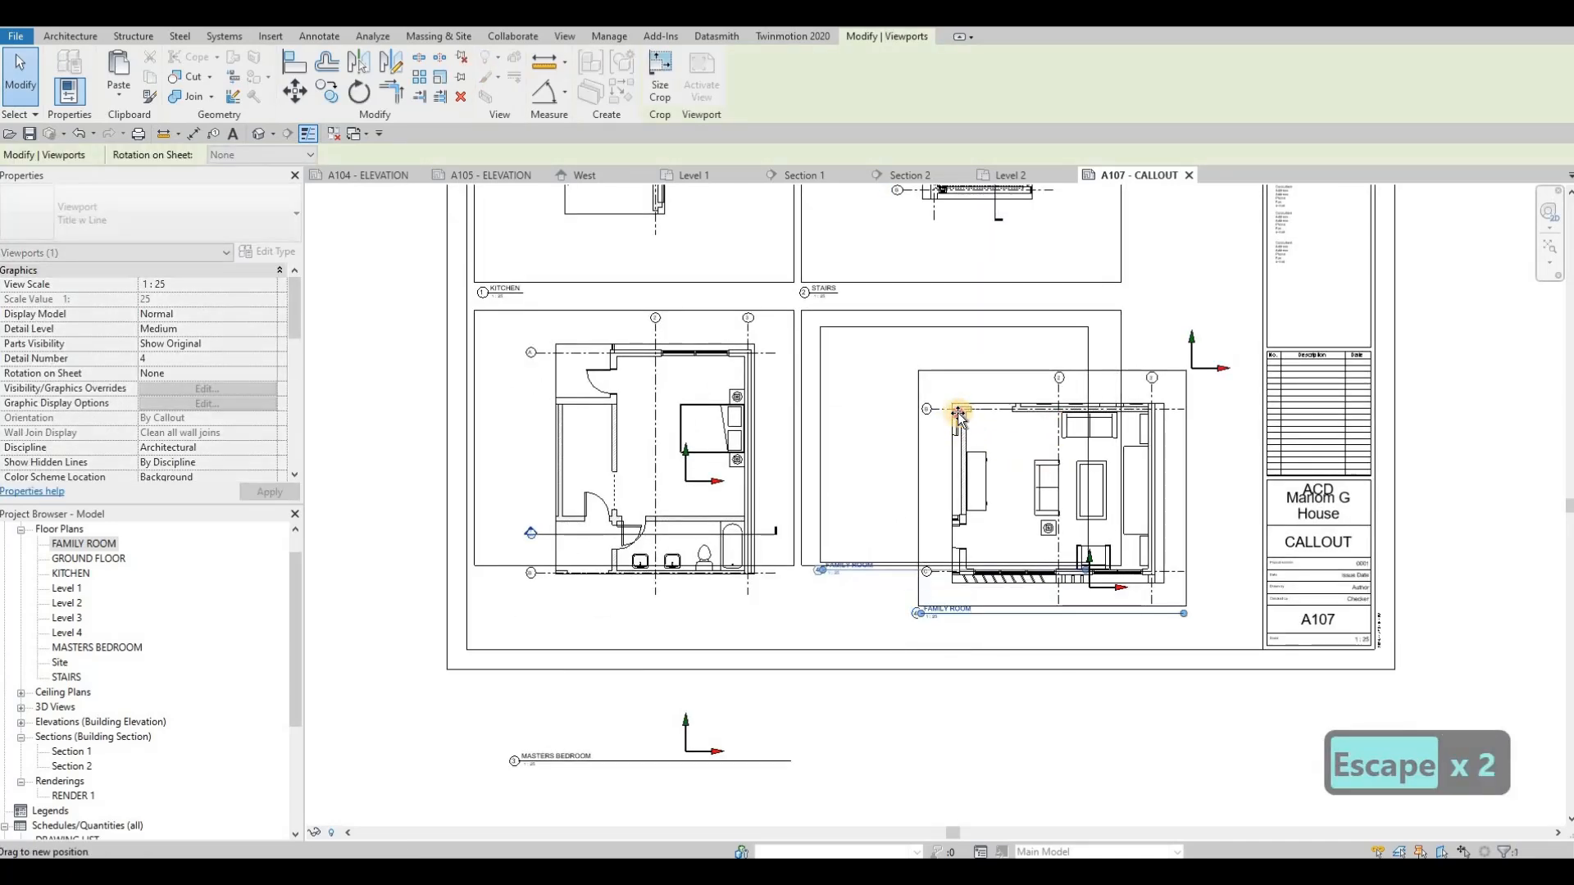
{"action": "key", "text": "Escape"}
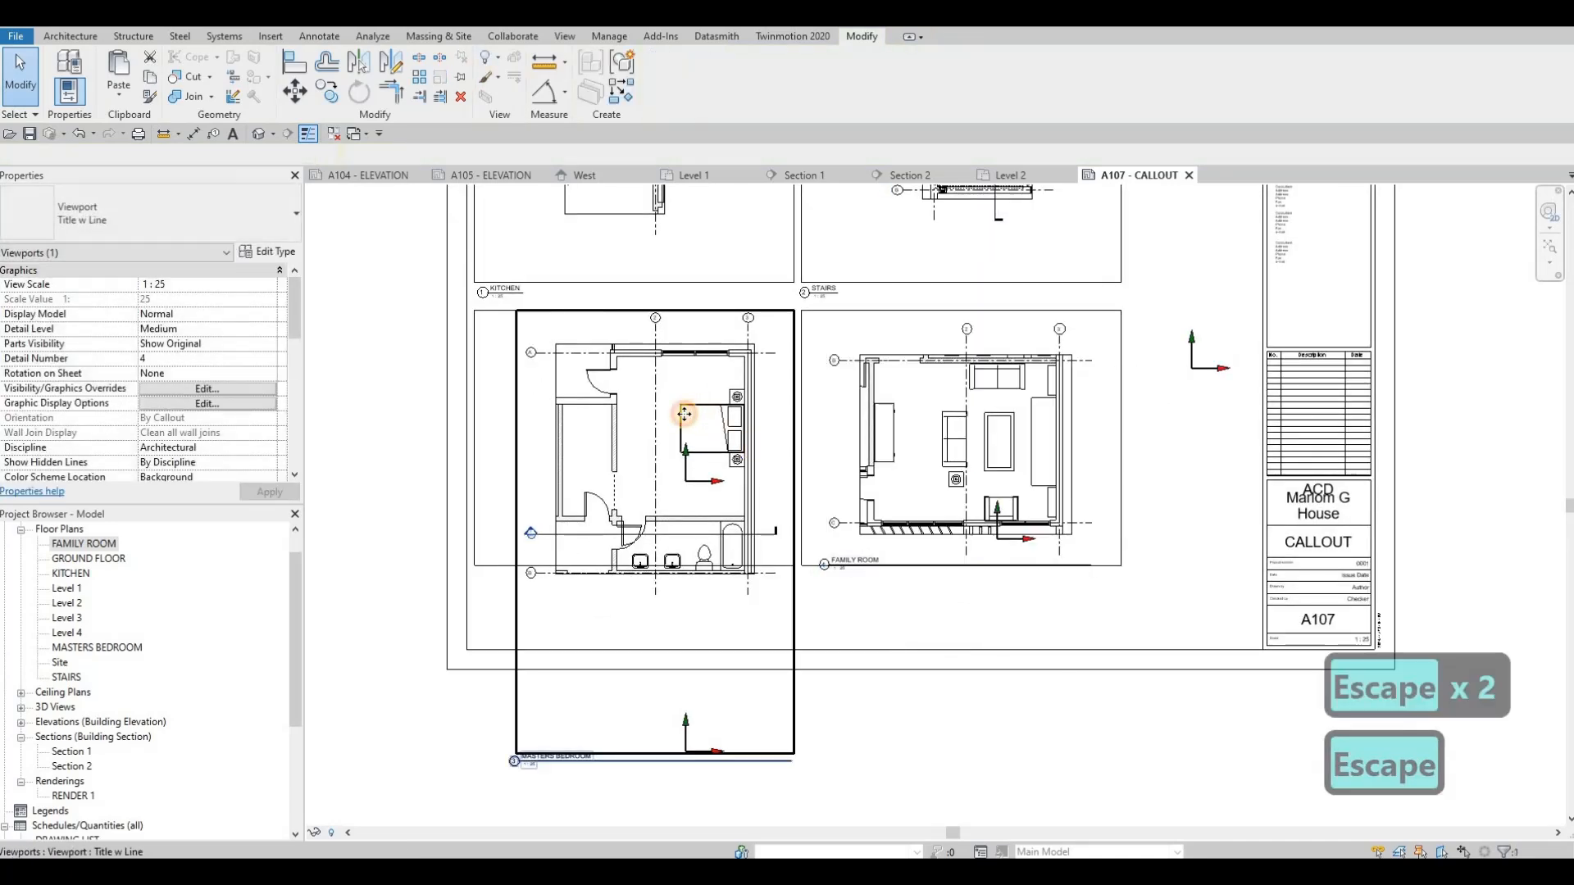
Step: Shift the MASTERS BEDROOM viewport slightly left within its frame
{"action": "left_click_drag", "start_coordinate": [704, 414], "coordinate": [625, 459]}
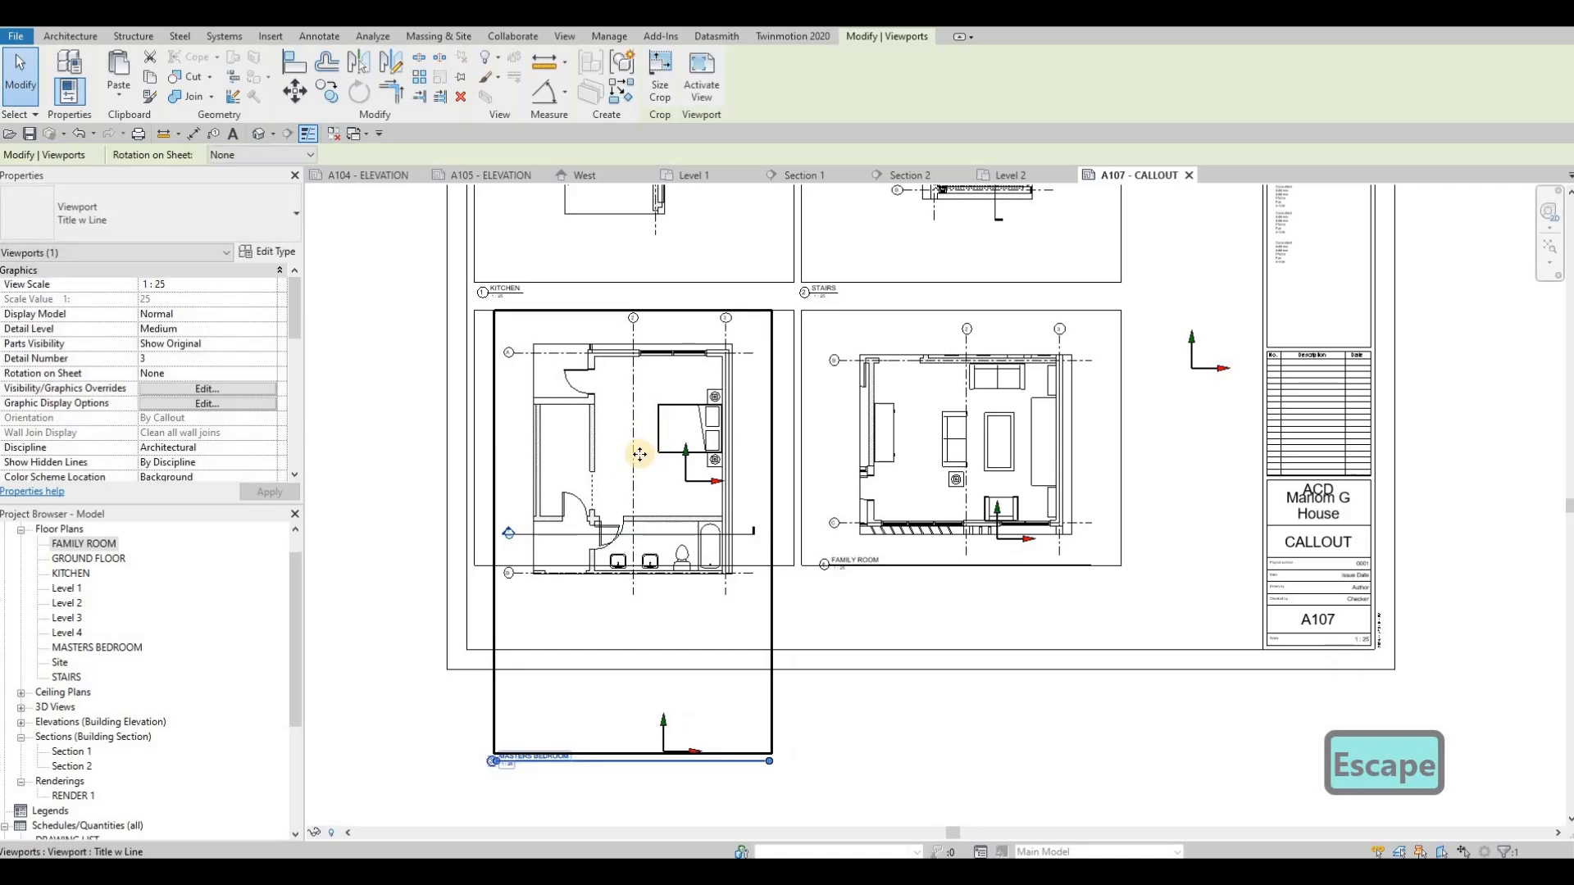
{"action": "key", "text": "Escape"}
{"action": "key", "text": "Escape"}
{"action": "key", "text": "Escape"}
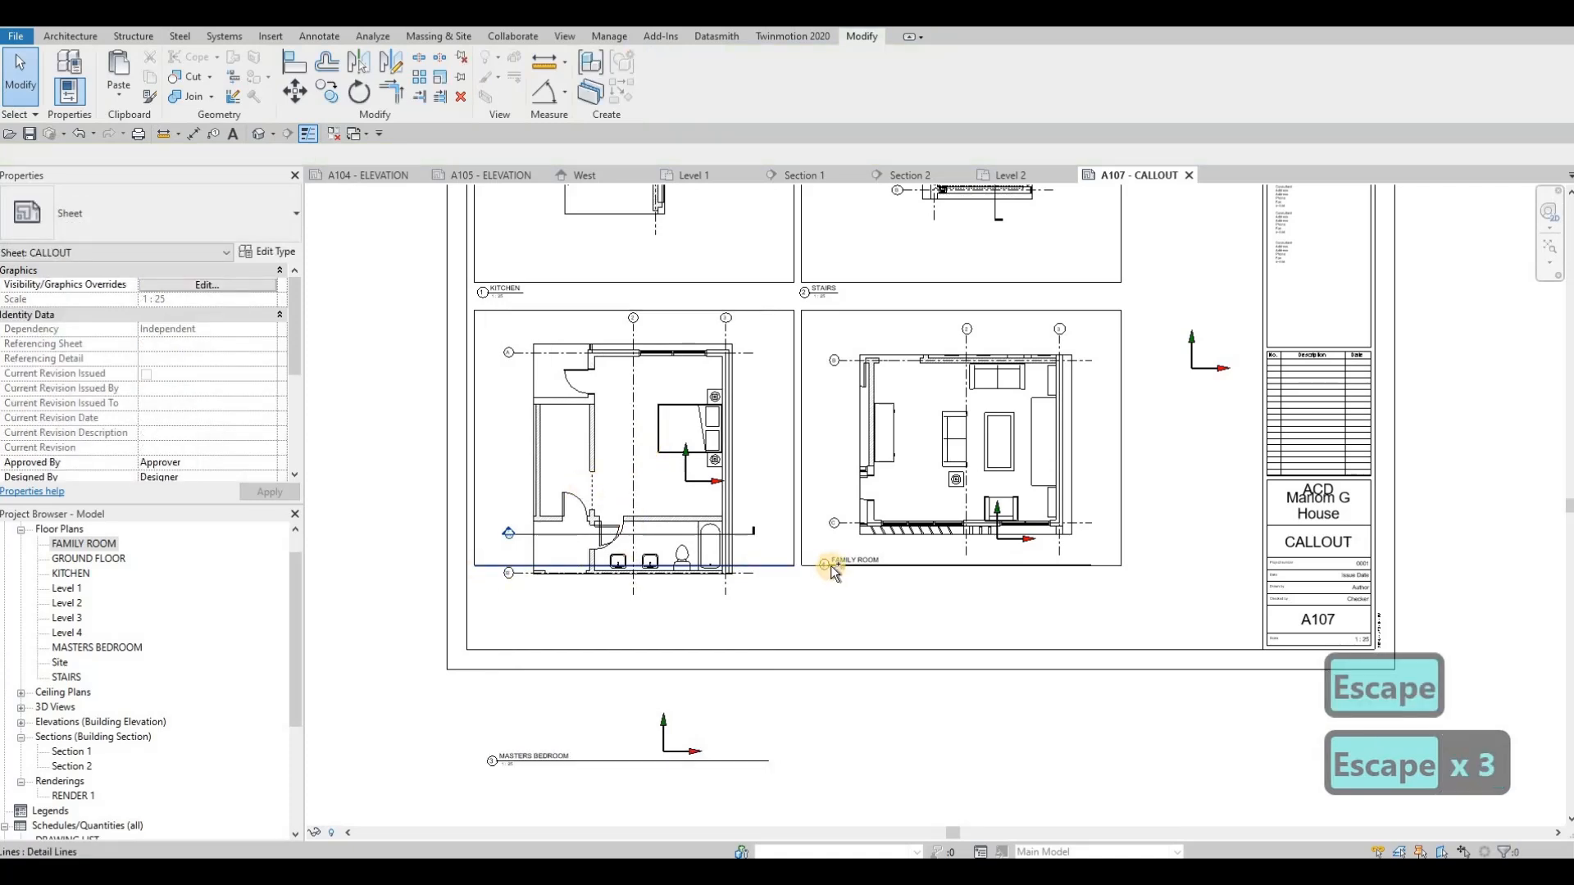
Step: Lower the bottom edges of both lower frames so the whole masters bedroom plan fits inside
{"action": "left_click", "coordinate": [826, 565]}
{"action": "left_click_drag", "start_coordinate": [807, 577], "coordinate": [806, 600]}
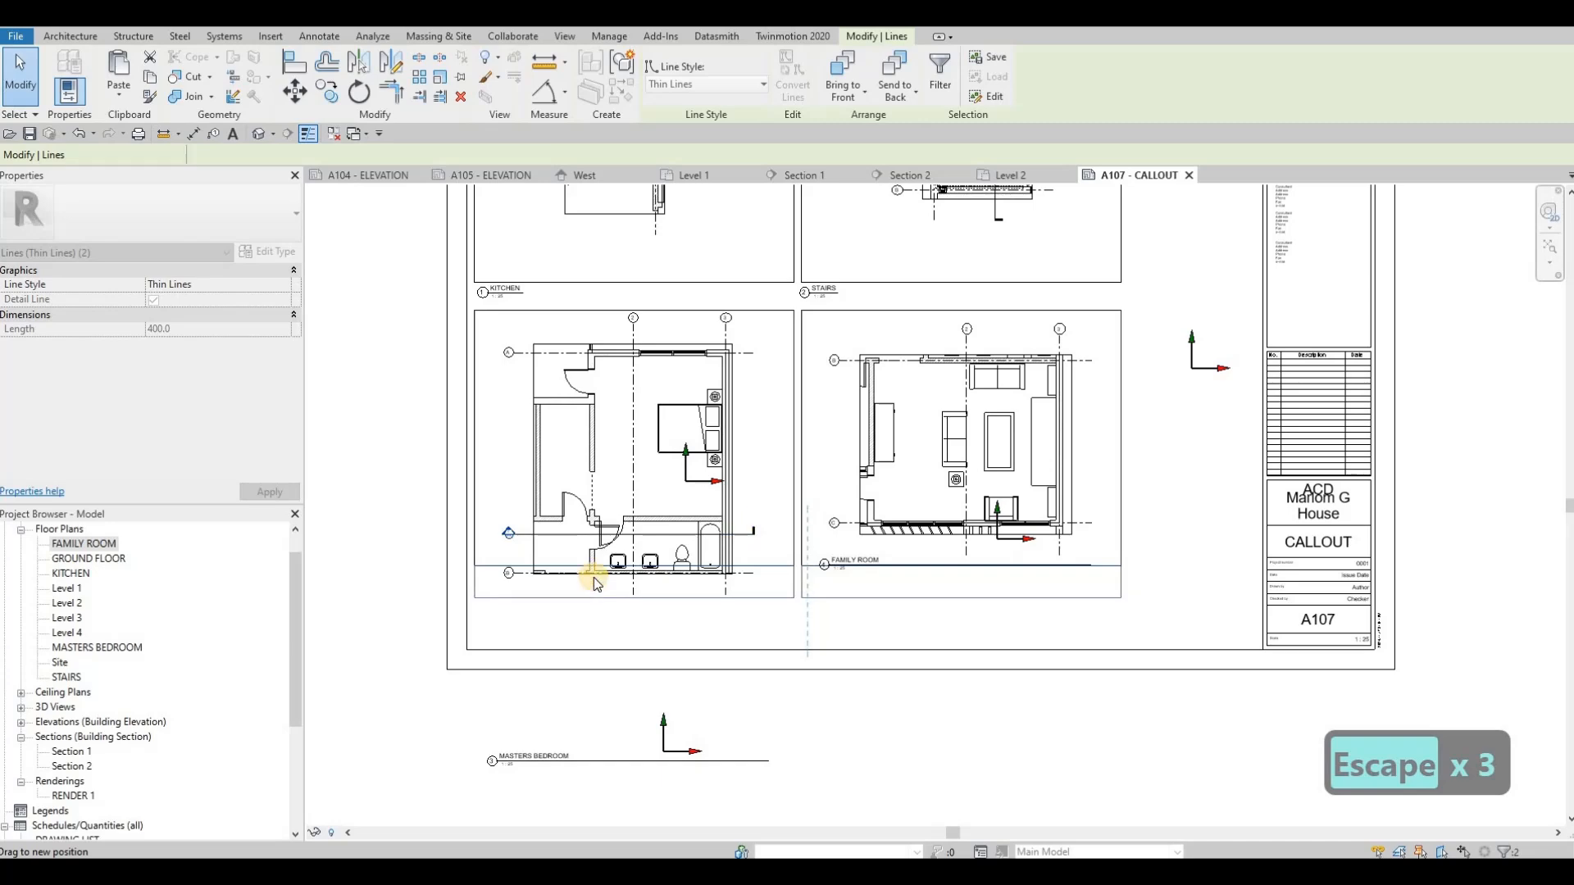
{"action": "key", "text": "Escape"}
{"action": "key", "text": "Escape"}
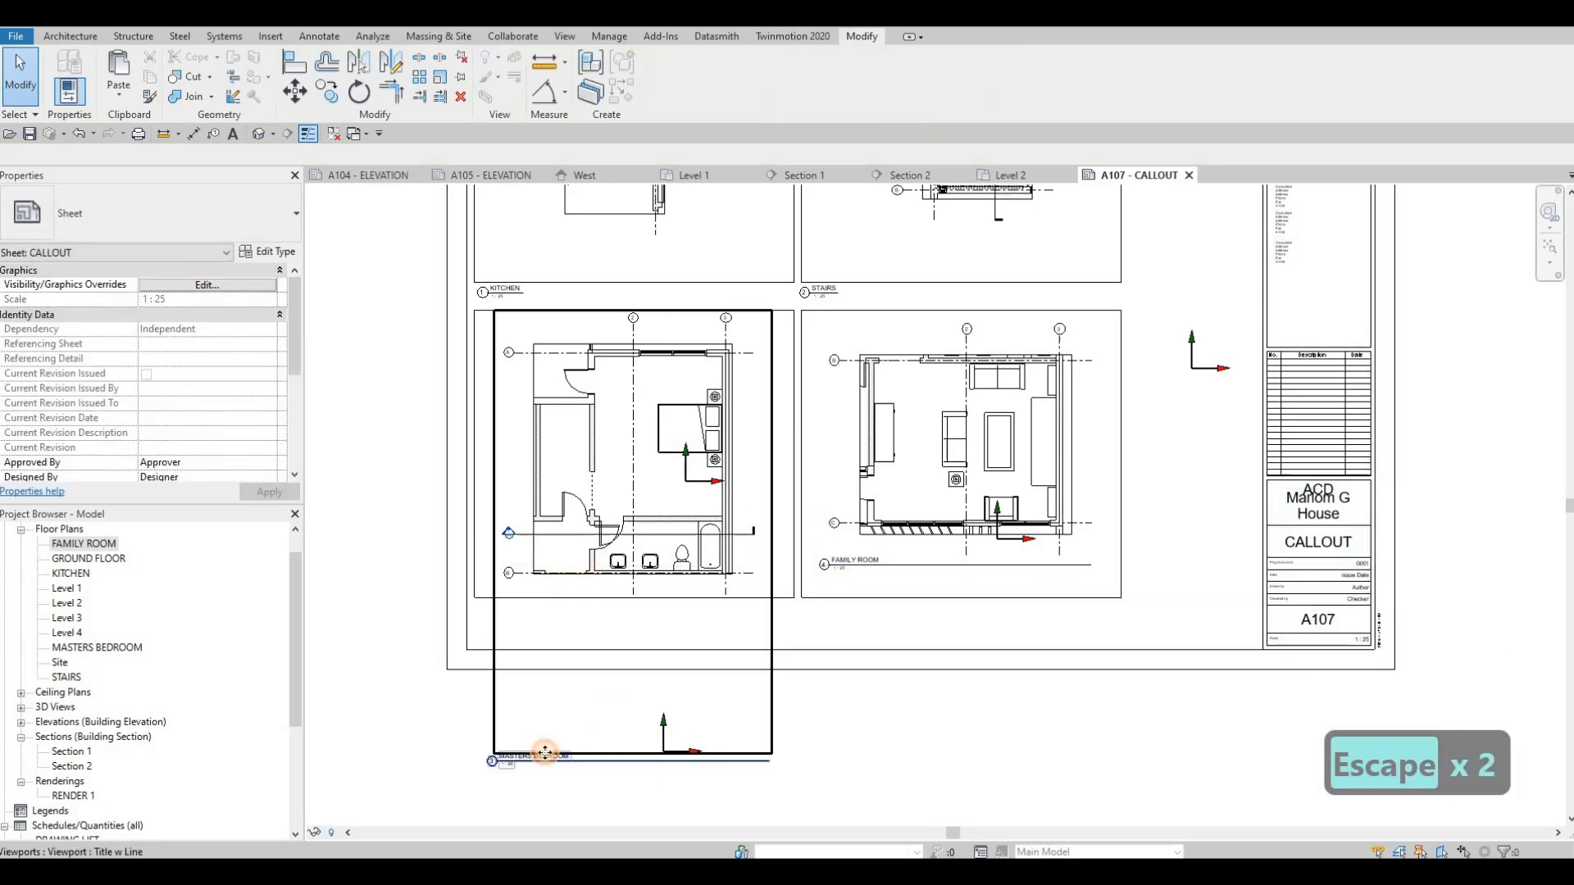
Step: Move the MASTERS BEDROOM view title up to just below its frame and shorten its title line
{"action": "double_click", "coordinate": [519, 670]}
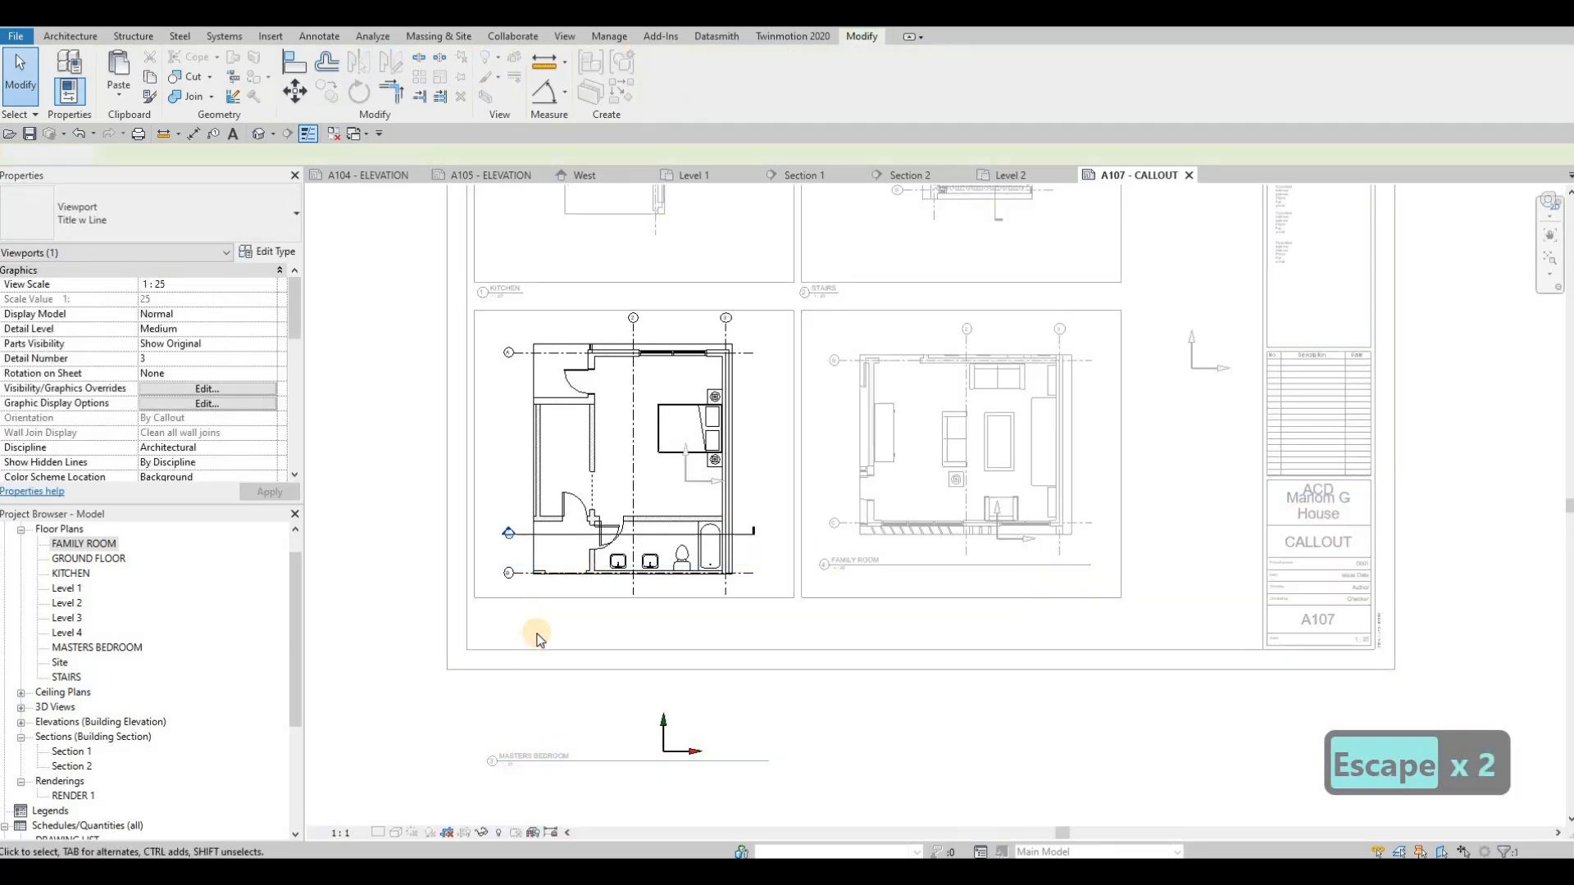
{"action": "double_click", "coordinate": [556, 755]}
{"action": "left_click_drag", "start_coordinate": [532, 757], "coordinate": [565, 620]}
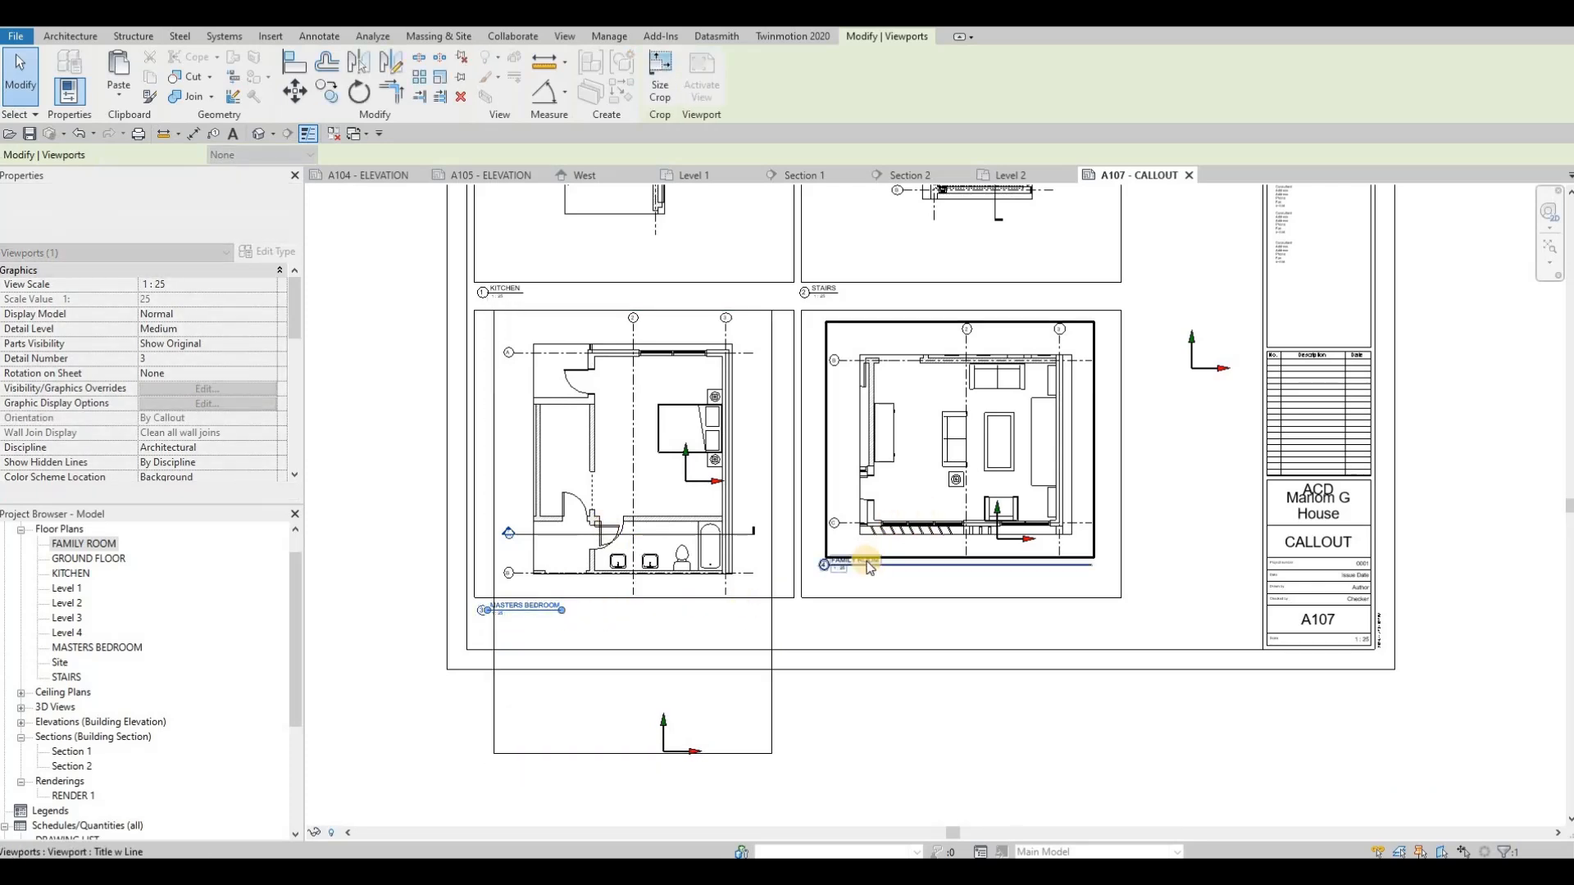
Step: Move the FAMILY ROOM view title just below its frame's lower-left corner and shorten its title line to the text
{"action": "left_click", "coordinate": [857, 562]}
{"action": "left_click_drag", "start_coordinate": [844, 609], "coordinate": [841, 607]}
{"action": "left_click", "coordinate": [923, 527]}
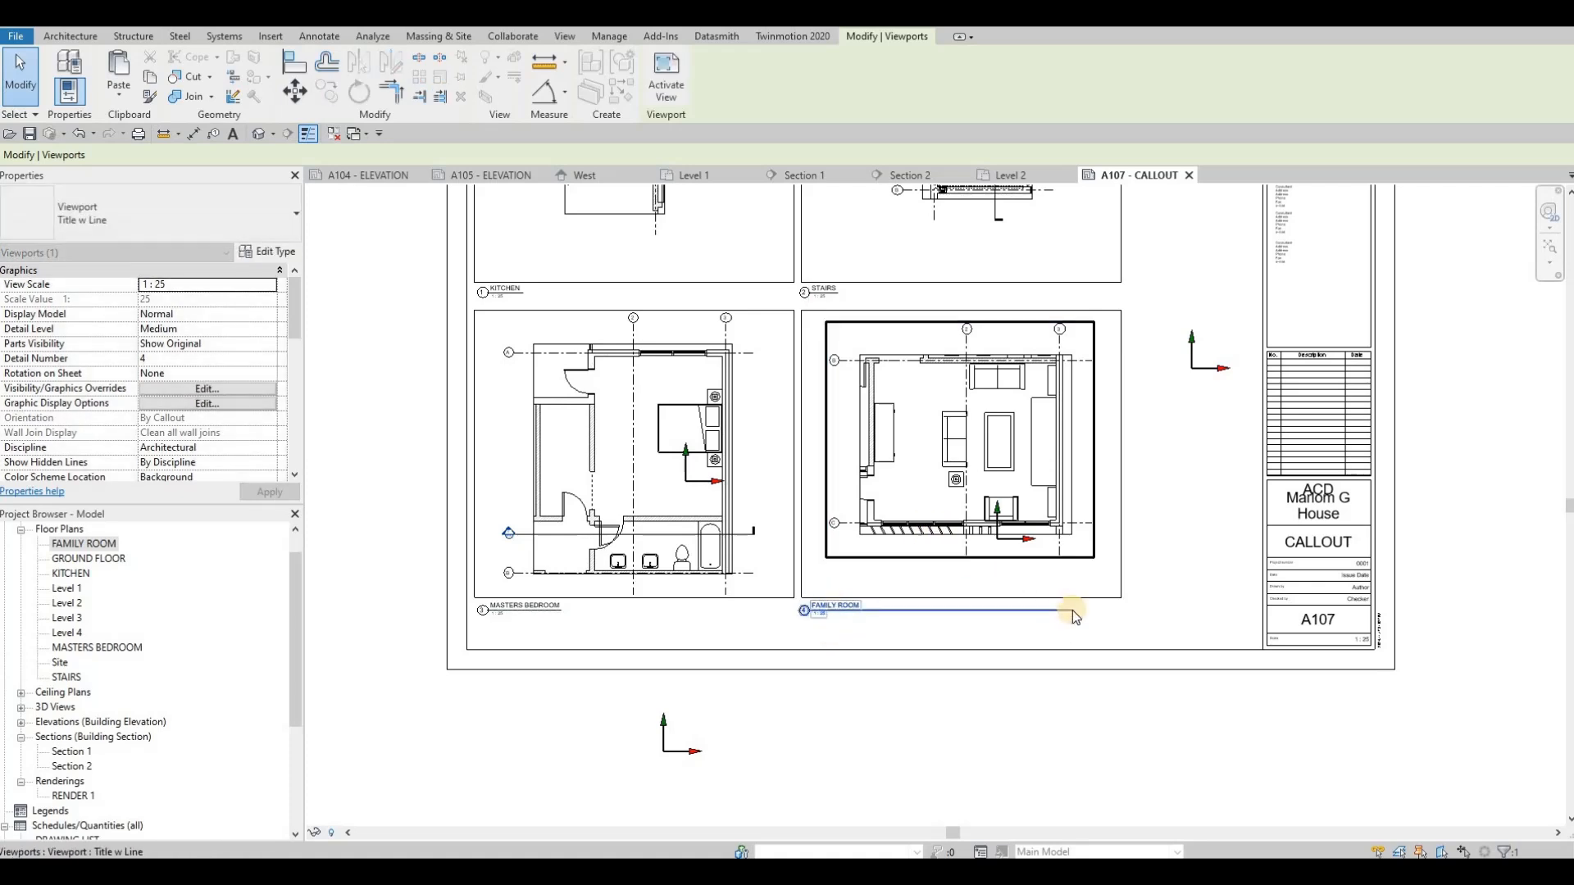
{"action": "left_click_drag", "start_coordinate": [1072, 611], "coordinate": [867, 623]}
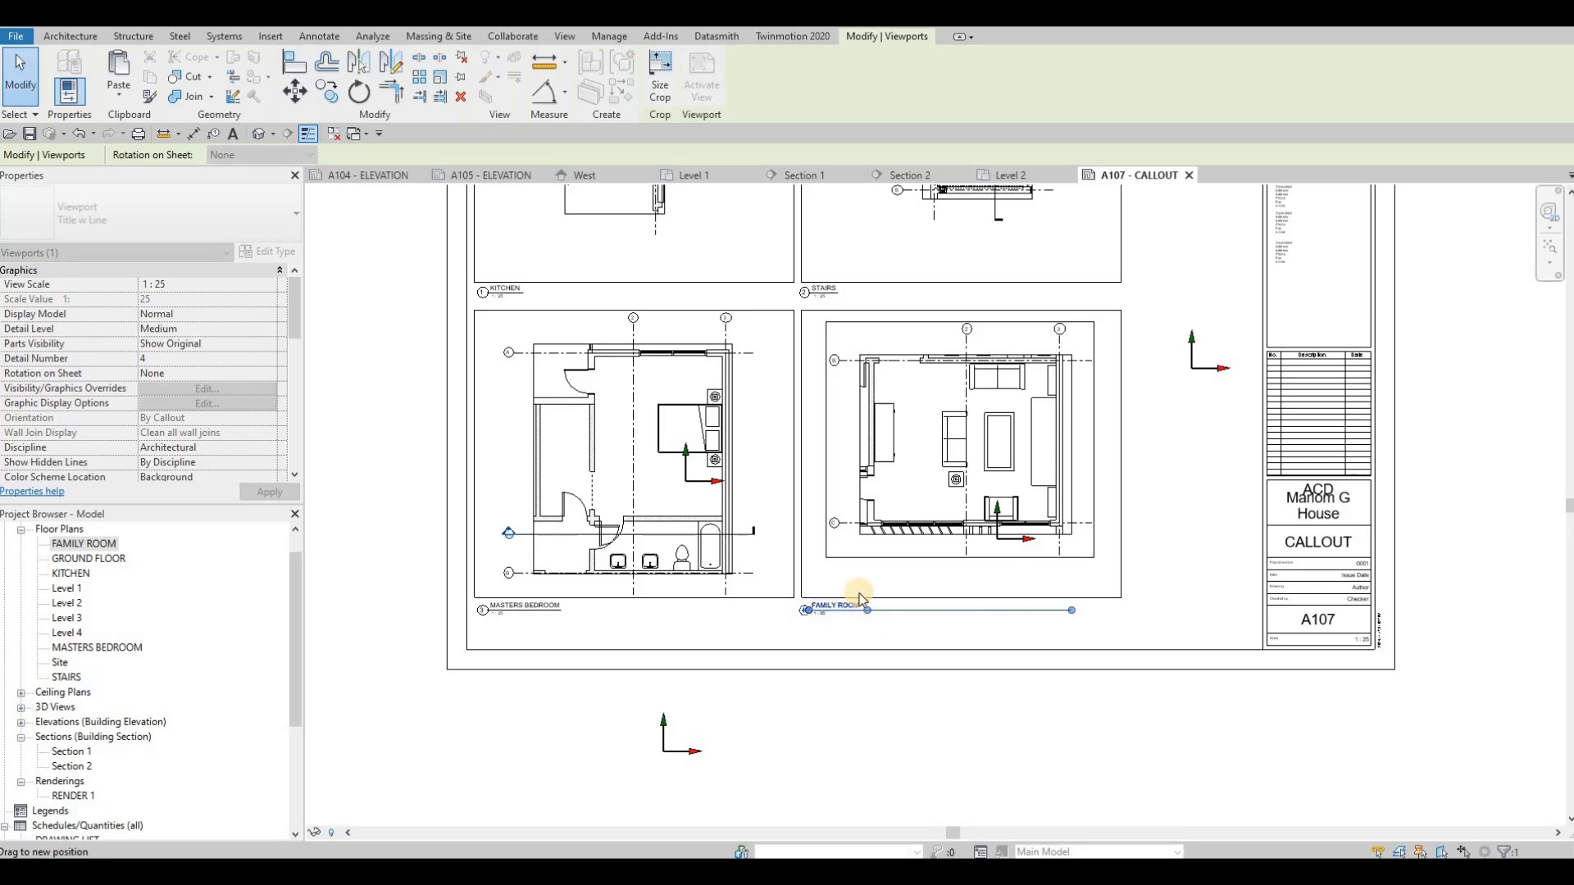
{"action": "key", "text": "Escape"}
Step: Save the project with the finished callout sheet
{"action": "scroll", "coordinate": [812, 610], "scroll_direction": "down", "scroll_amount": 3}
{"action": "middle_click_drag", "start_coordinate": [831, 624], "coordinate": [719, 630]}
{"action": "scroll", "coordinate": [719, 629], "scroll_direction": "down", "scroll_amount": 1}
{"action": "key", "text": "Escape"}
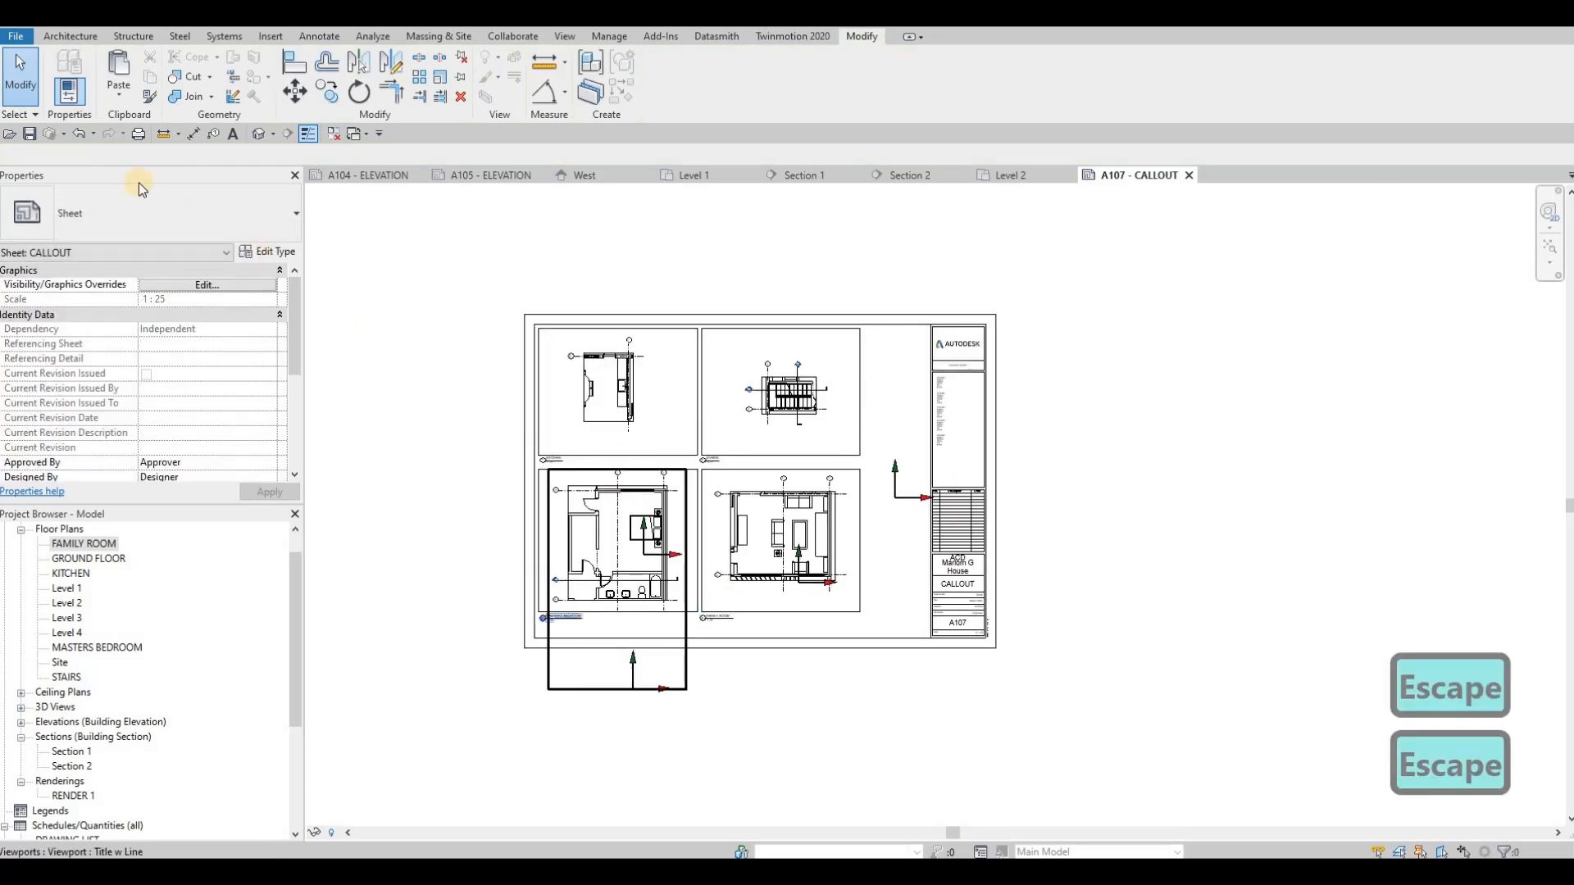
{"action": "left_click", "coordinate": [26, 136]}
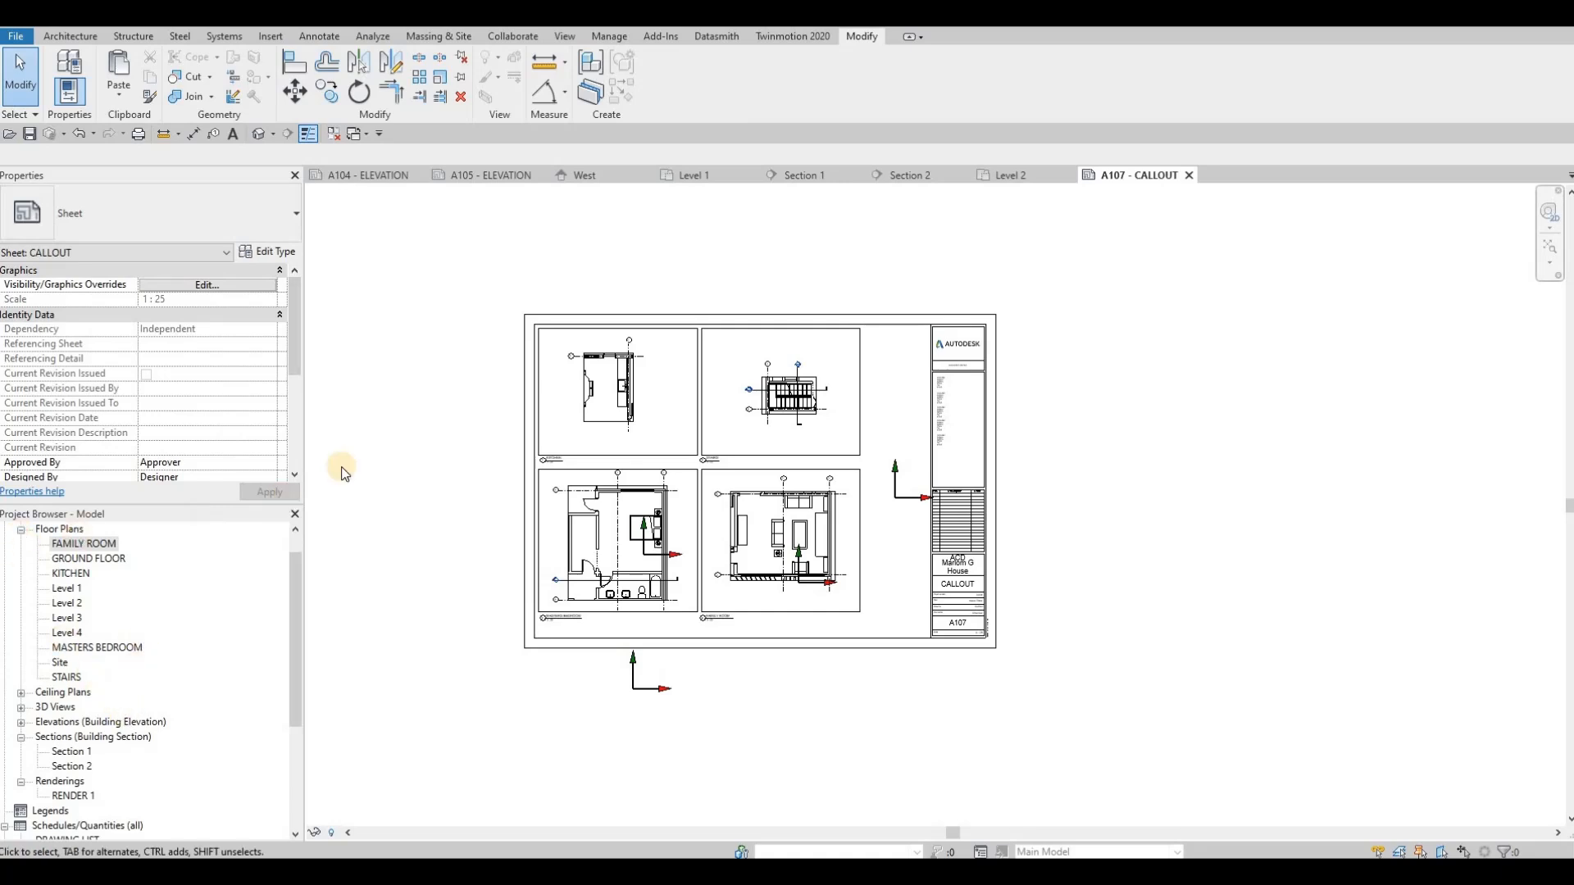
Step: Collapse the Floor Plans, Sections and Renderings groups in the project browser
{"action": "left_click", "coordinate": [21, 530]}
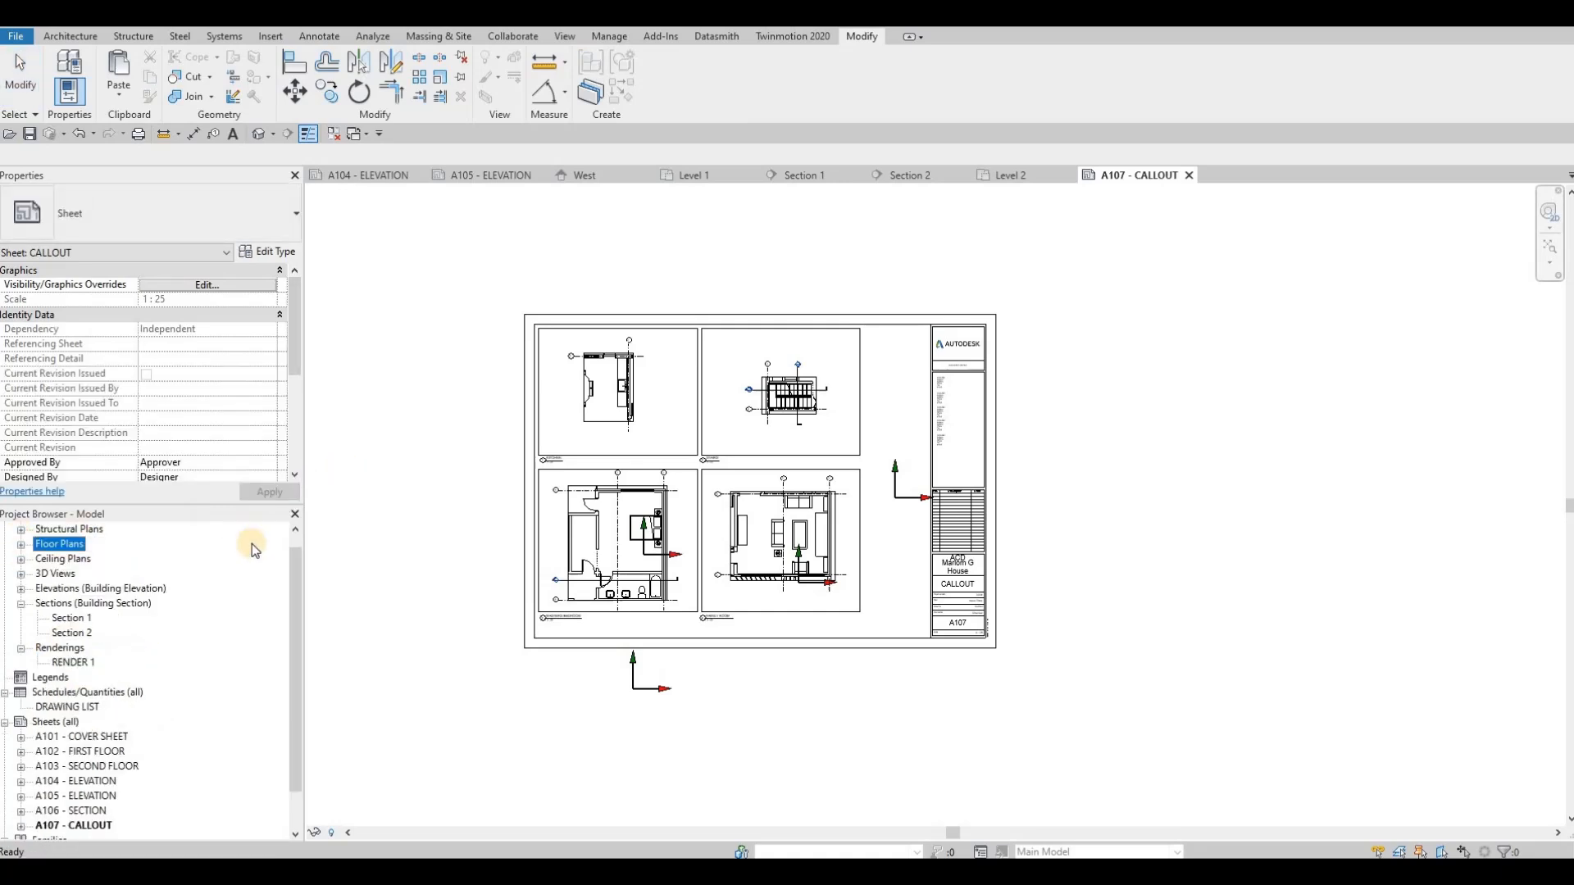
{"action": "left_click", "coordinate": [22, 604]}
{"action": "left_click", "coordinate": [22, 619]}
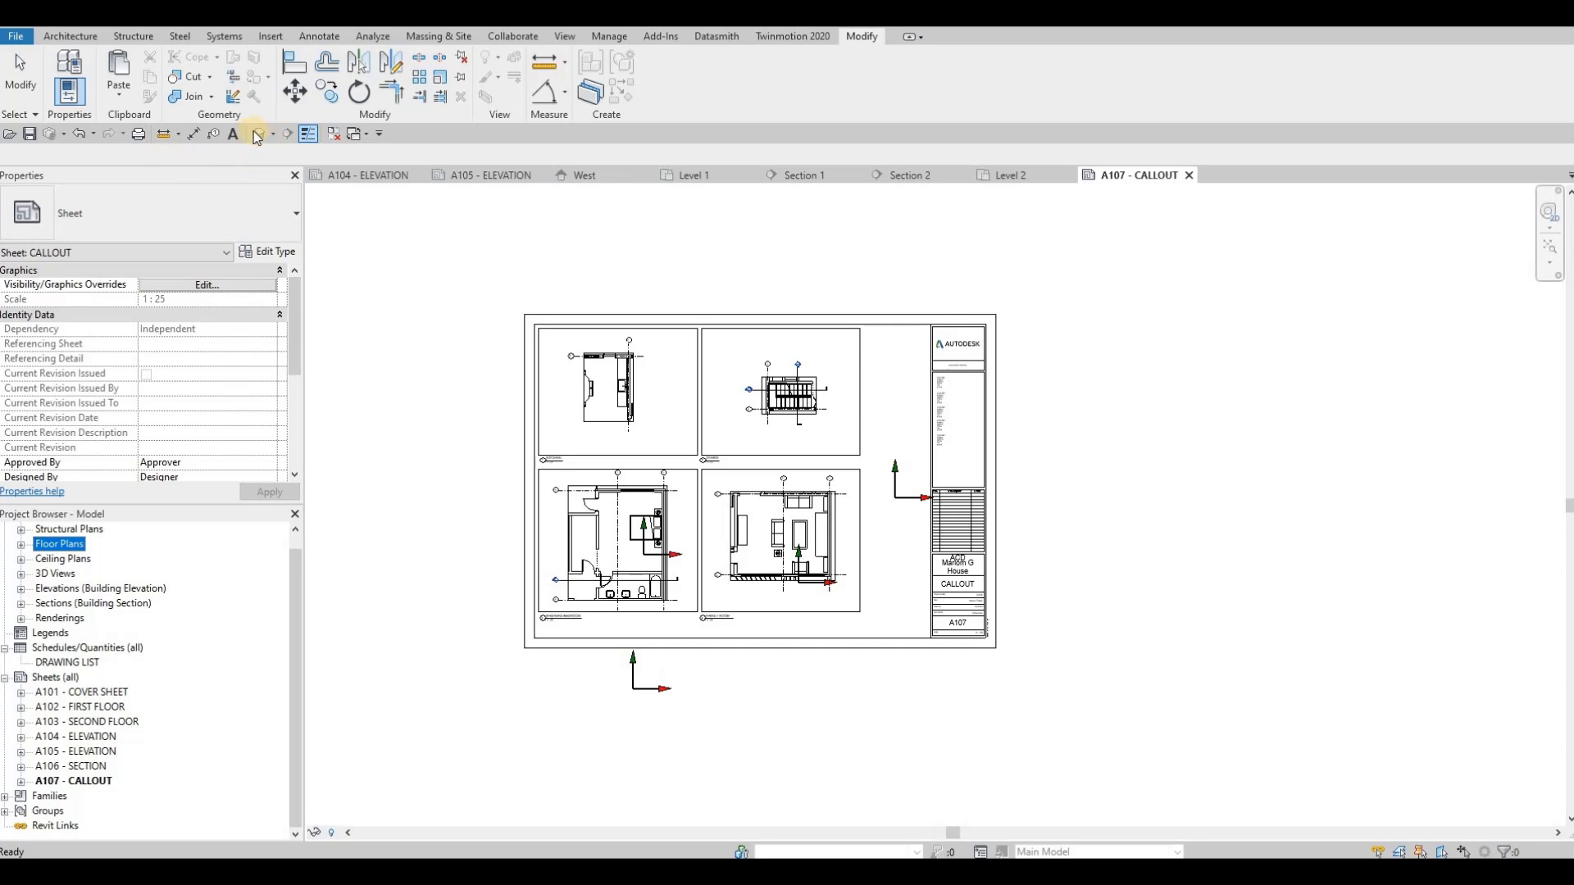
Step: Set up a print job that combines the selected sheets into a single file, and list only sheets without views
{"action": "left_click", "coordinate": [138, 135]}
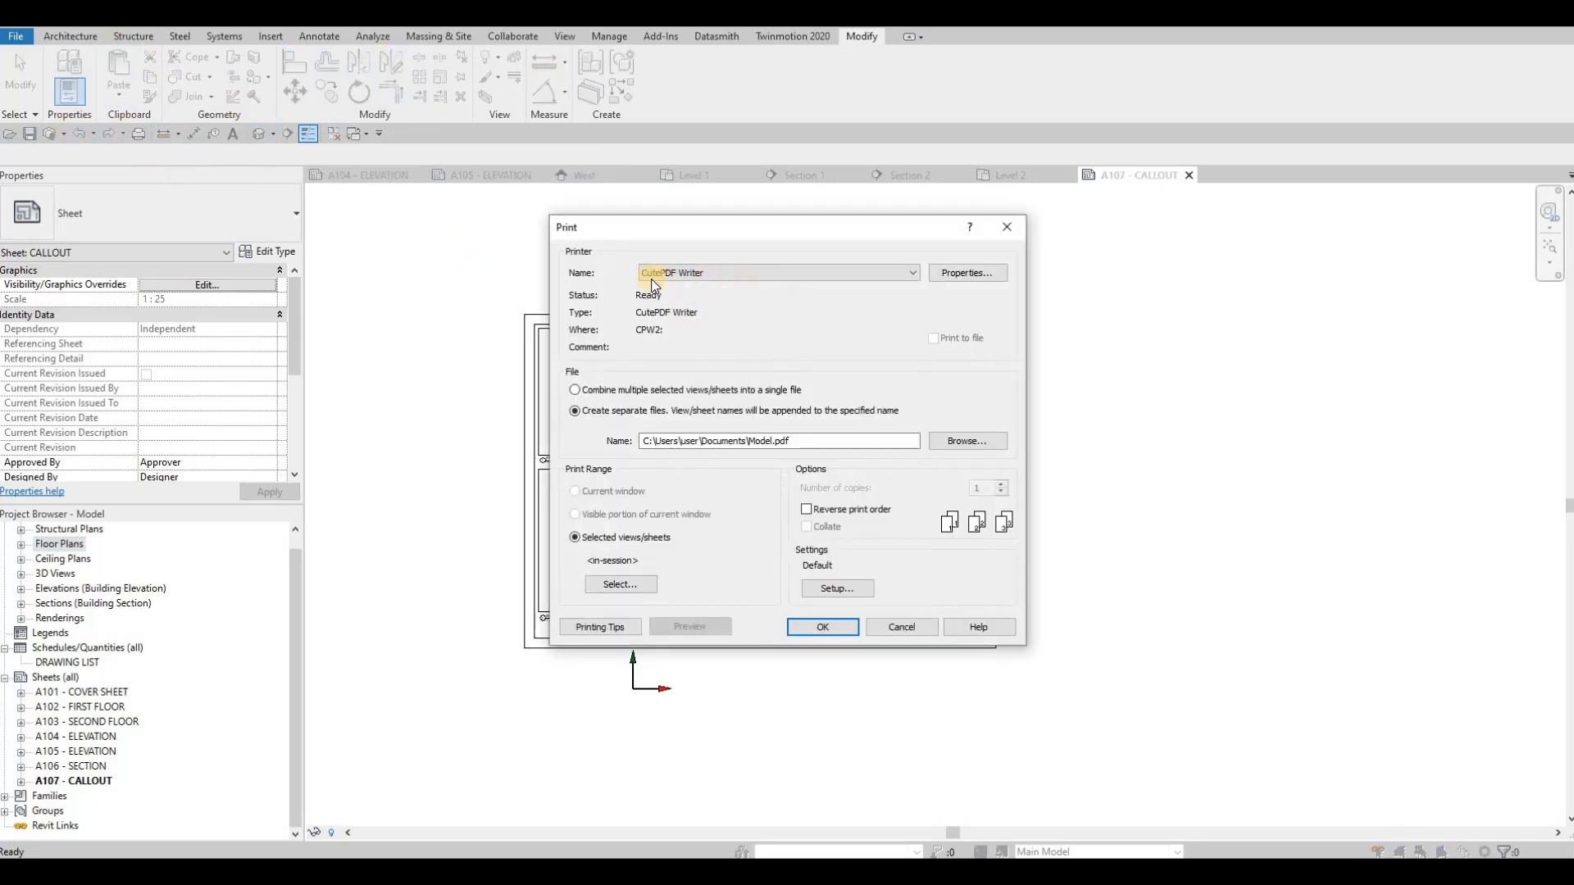
{"action": "left_click", "coordinate": [573, 391]}
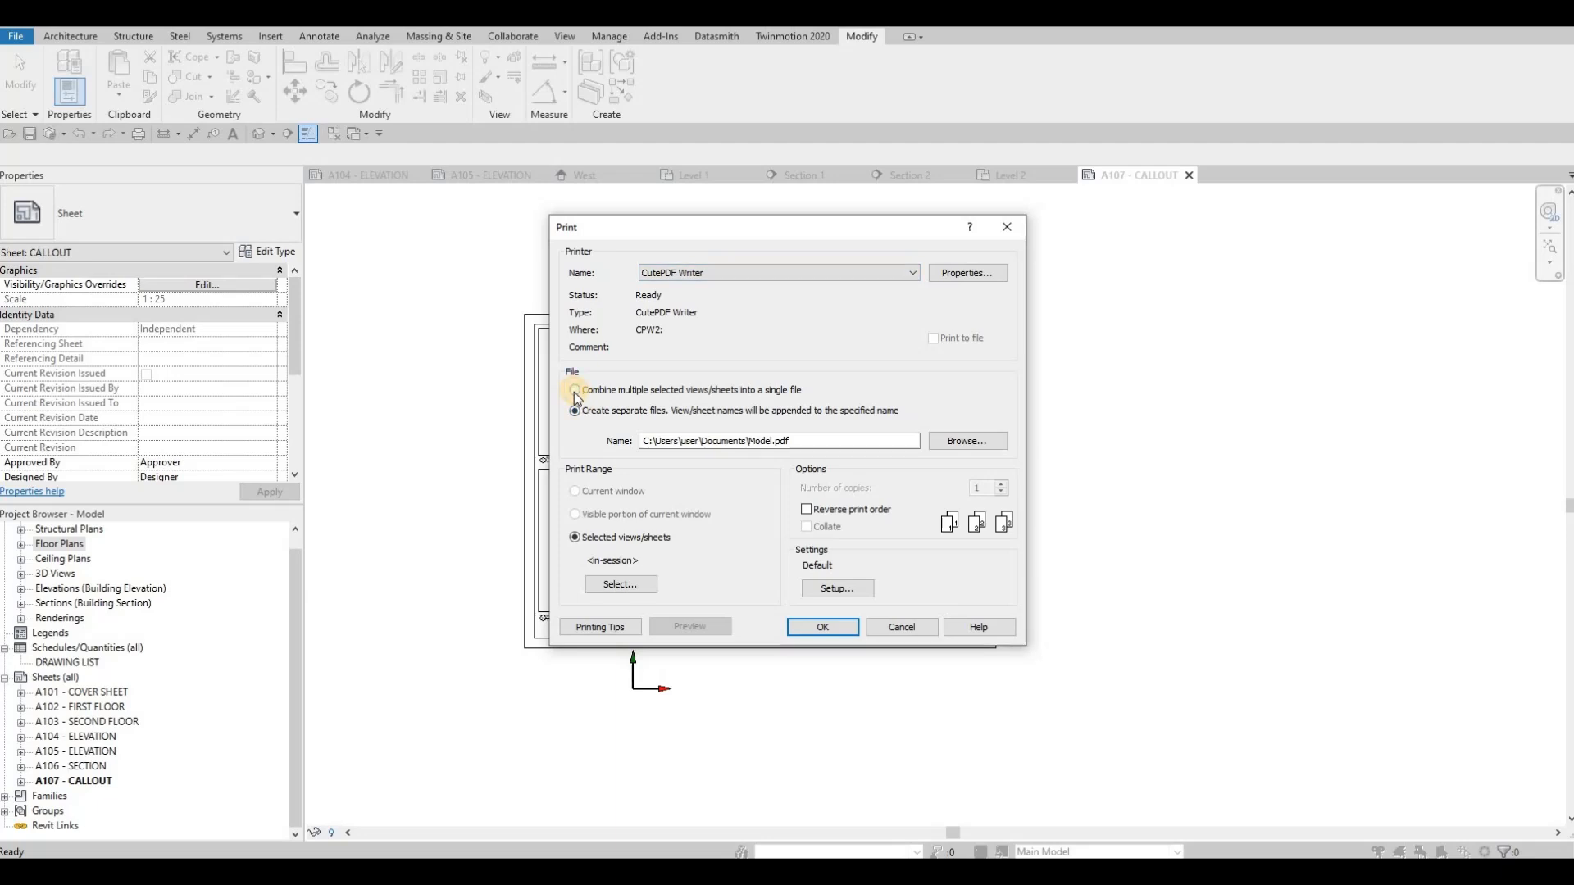
{"action": "left_click", "coordinate": [620, 585]}
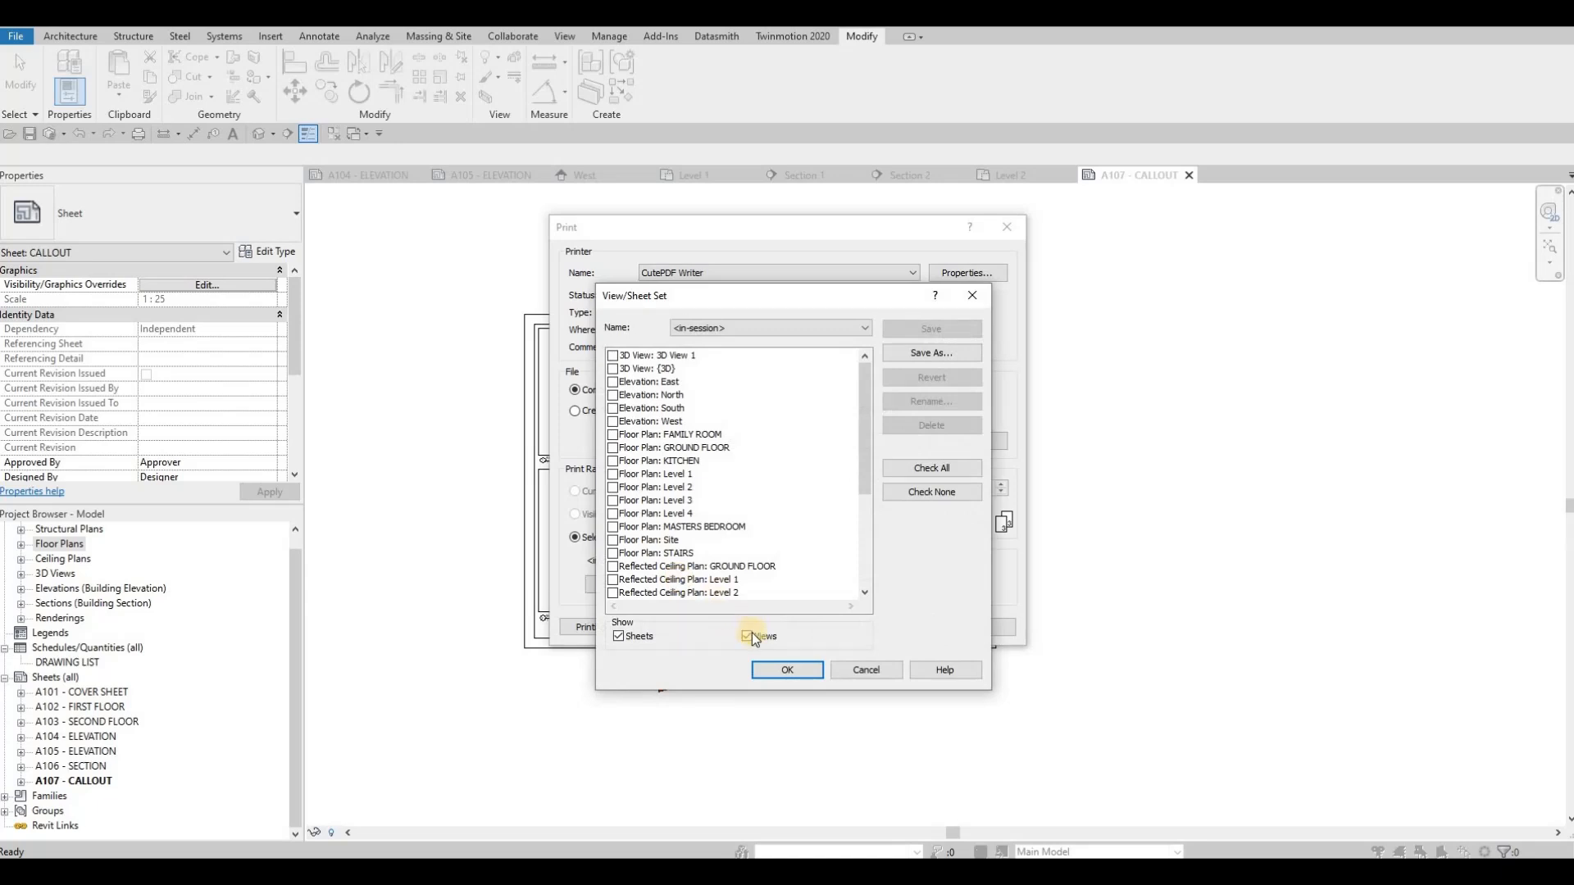
{"action": "left_click", "coordinate": [765, 636]}
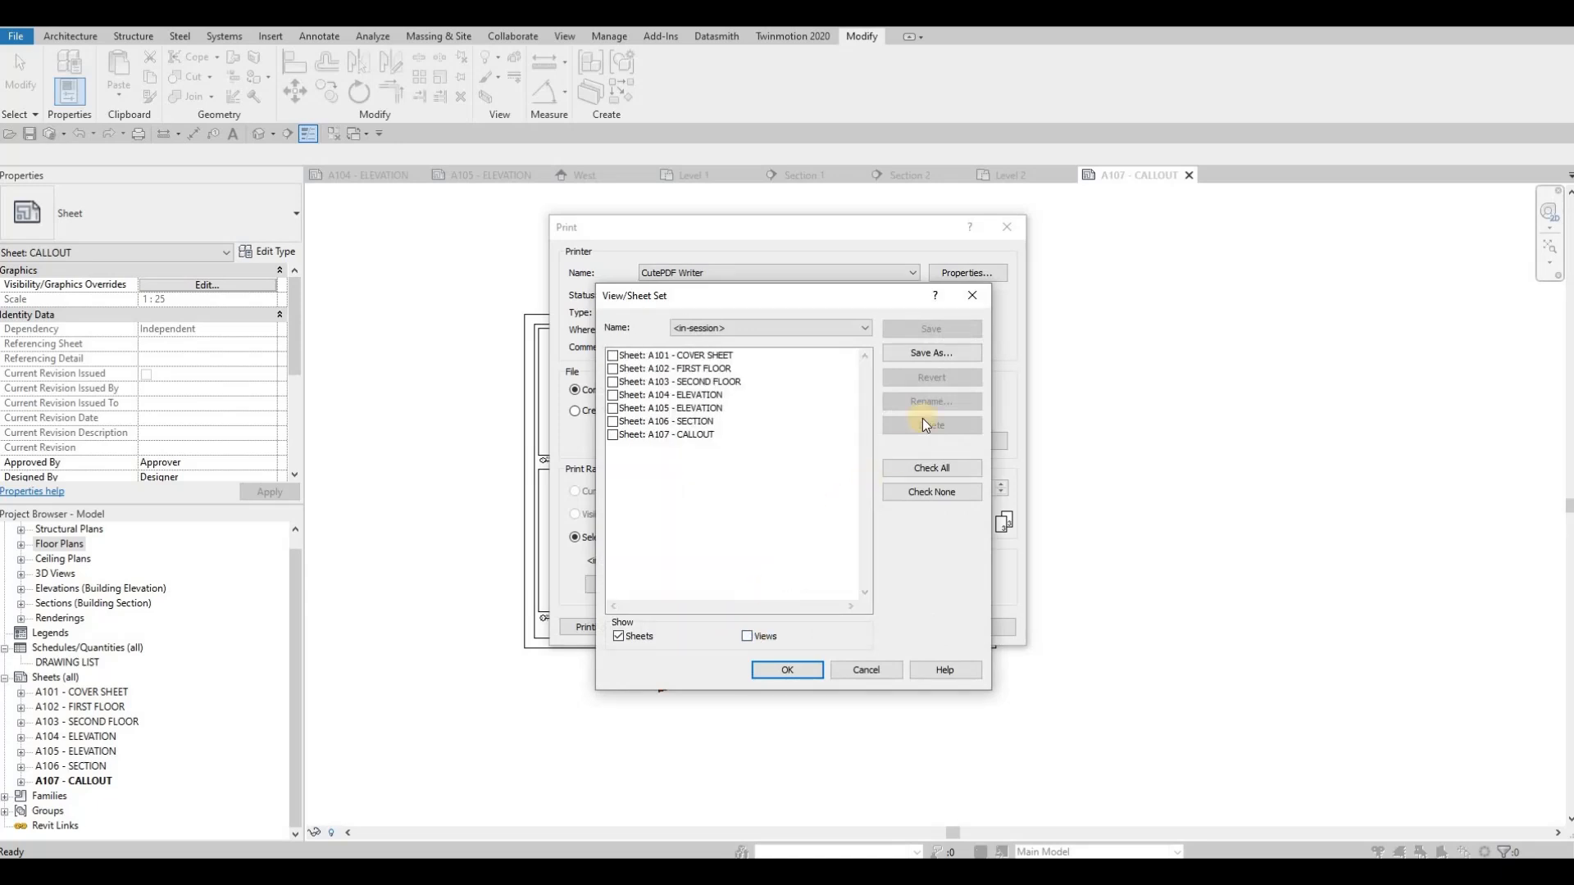
Step: Include all sheets A101 to A107, save the selection as a print set named FULL SET, and start printing
{"action": "left_click", "coordinate": [928, 464]}
{"action": "left_click", "coordinate": [946, 352]}
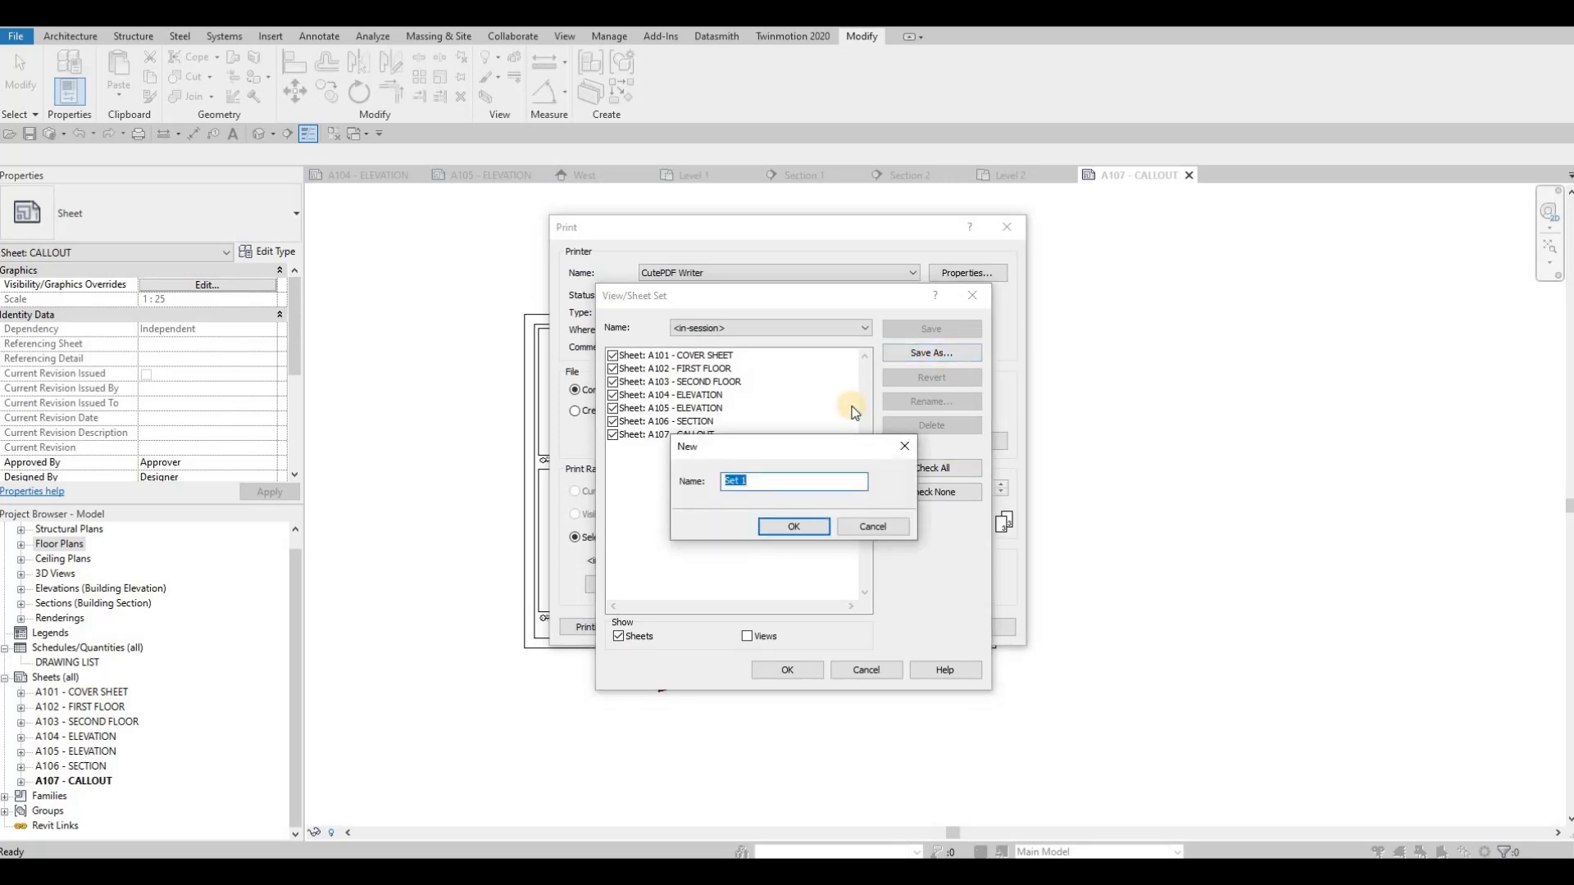
{"action": "type", "text": "FULL SET"}
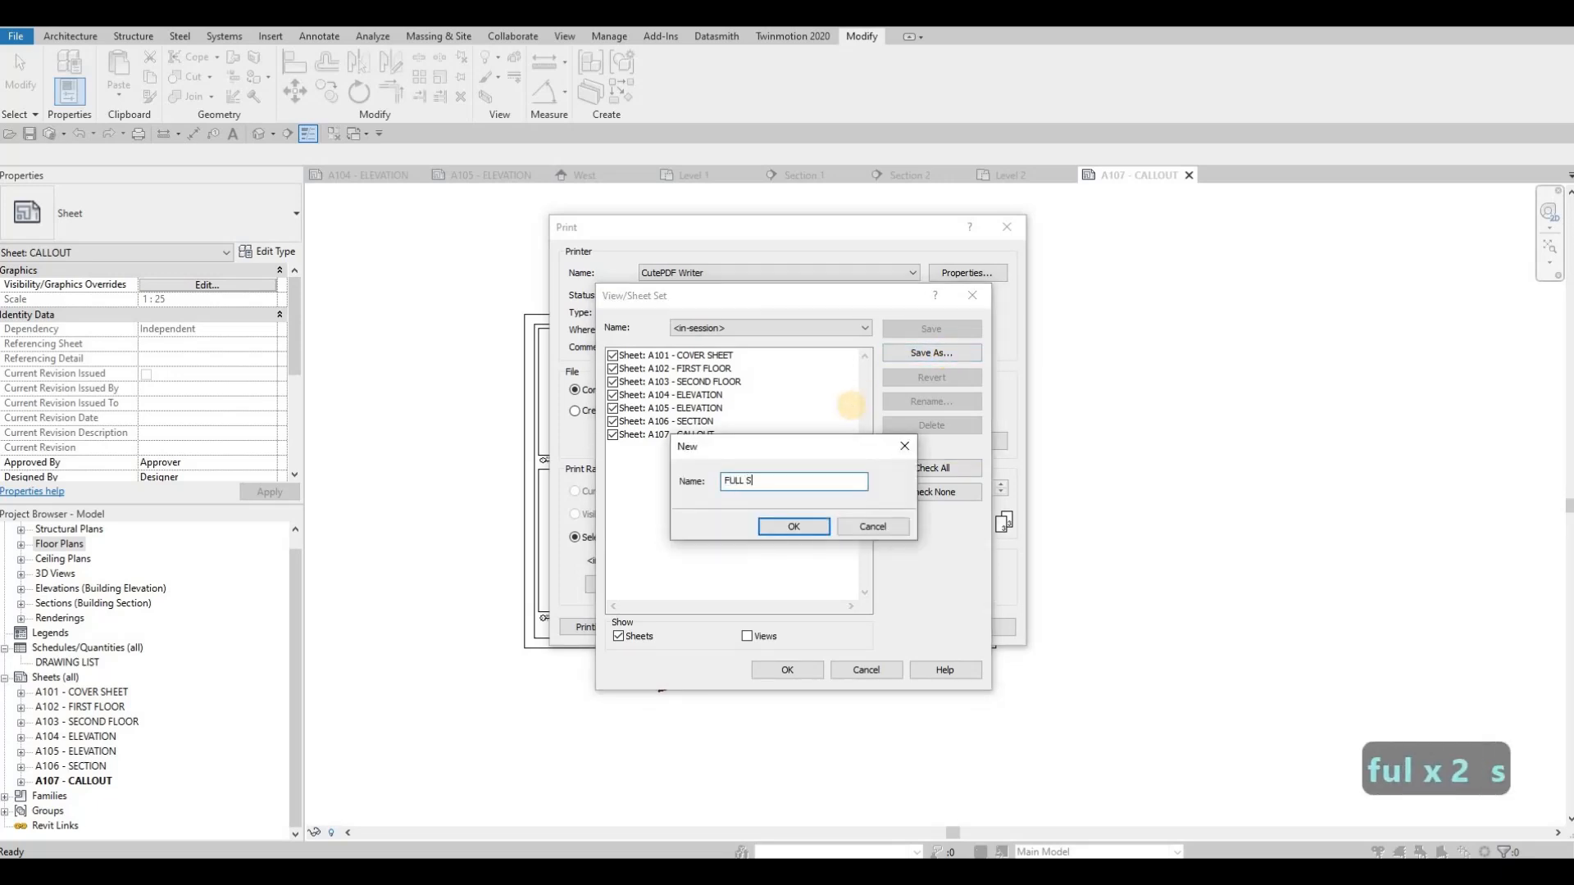
{"action": "left_click", "coordinate": [790, 537]}
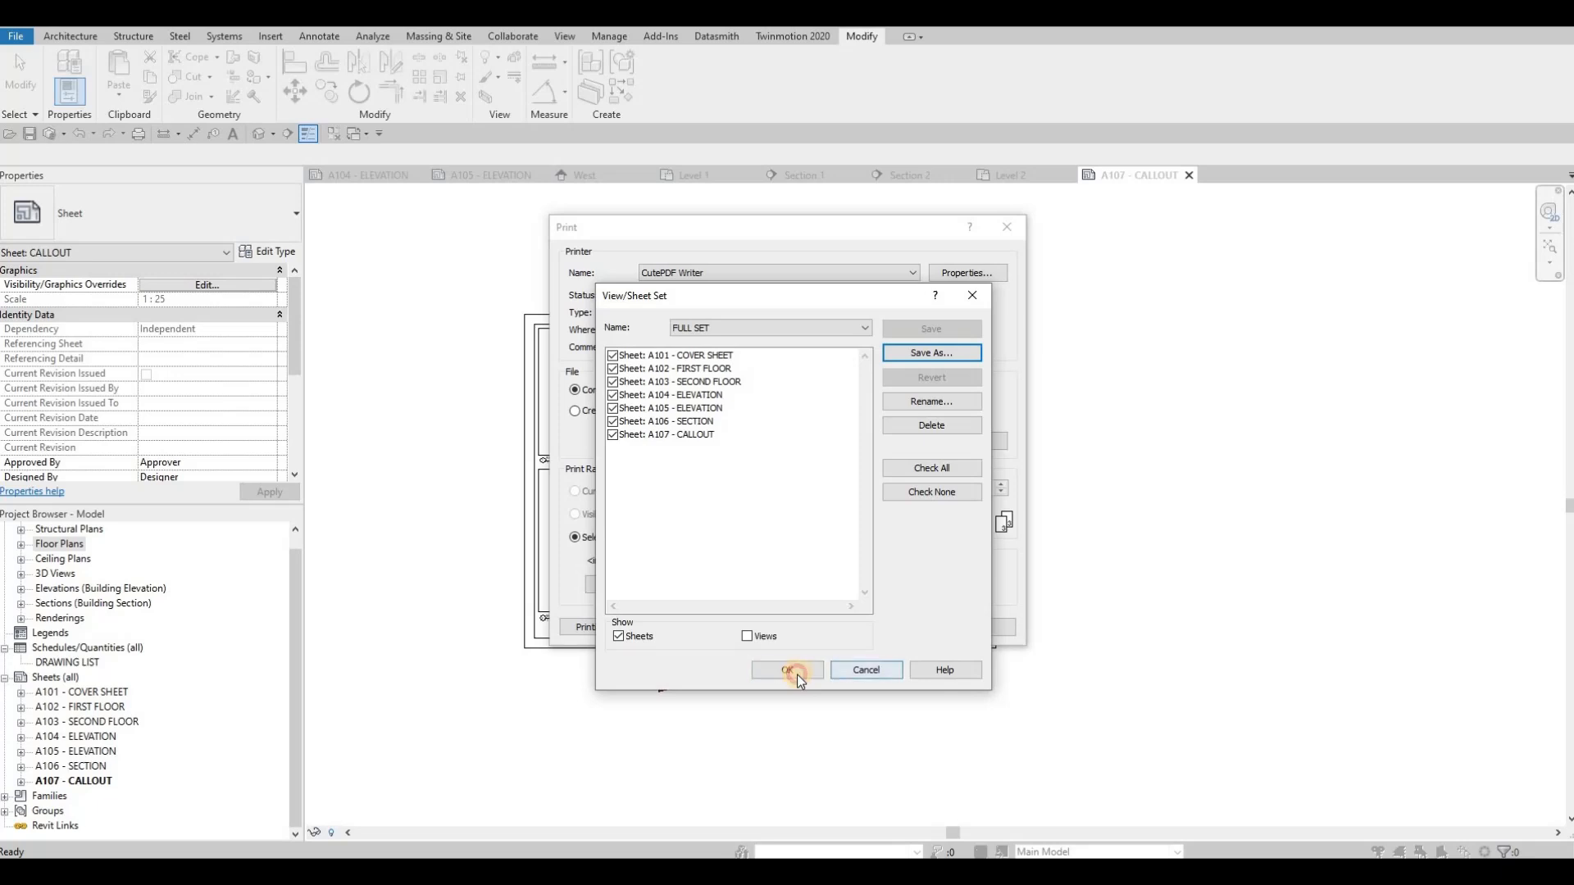
{"action": "left_click", "coordinate": [775, 672]}
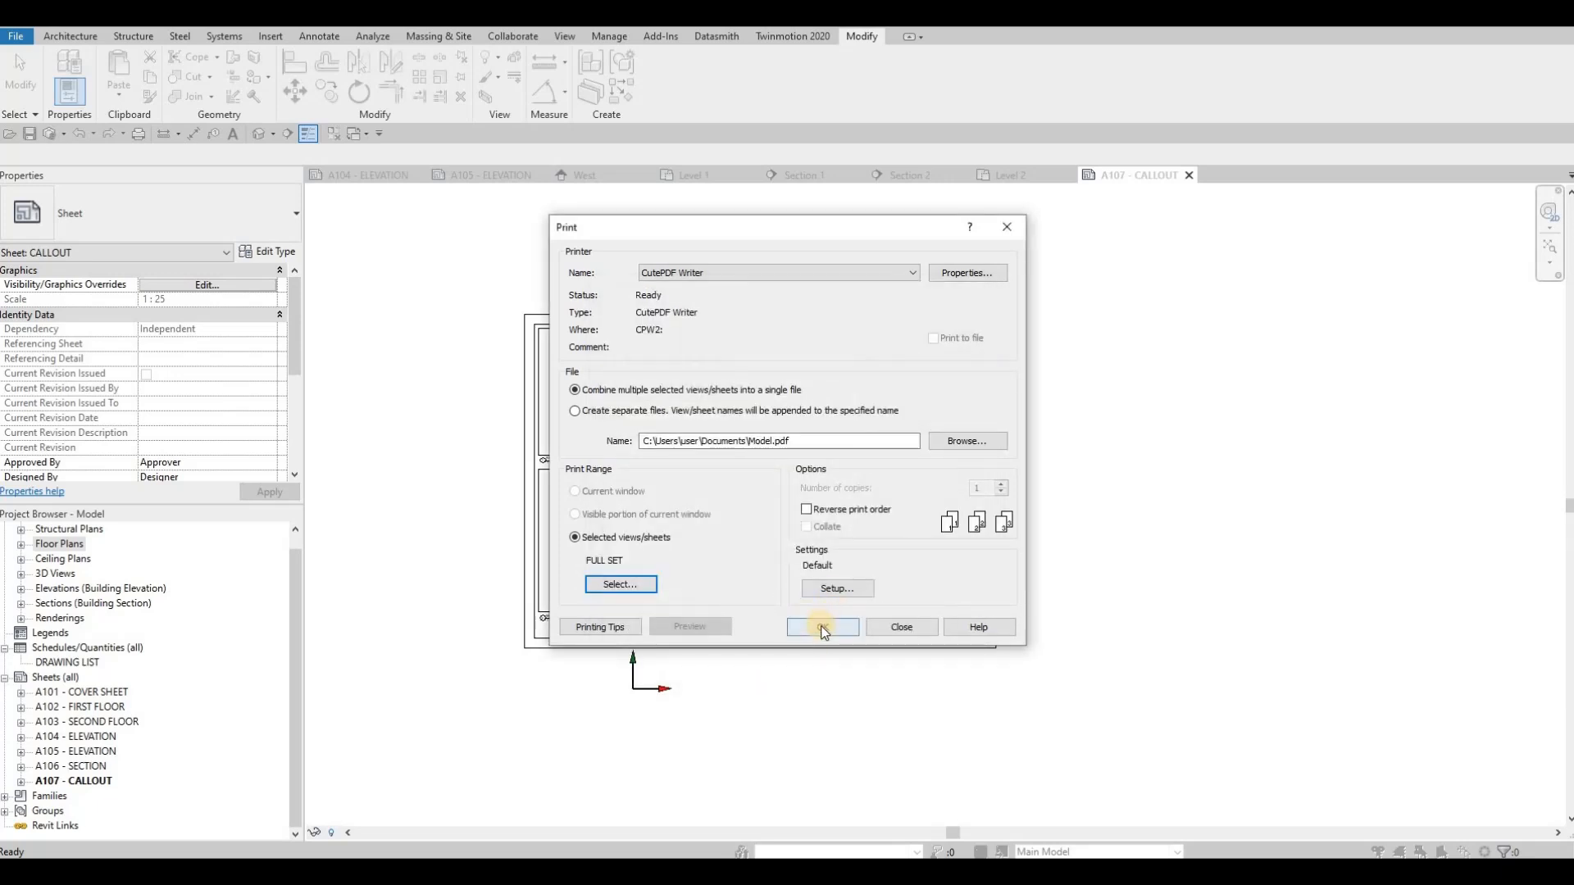
{"action": "left_click", "coordinate": [823, 629]}
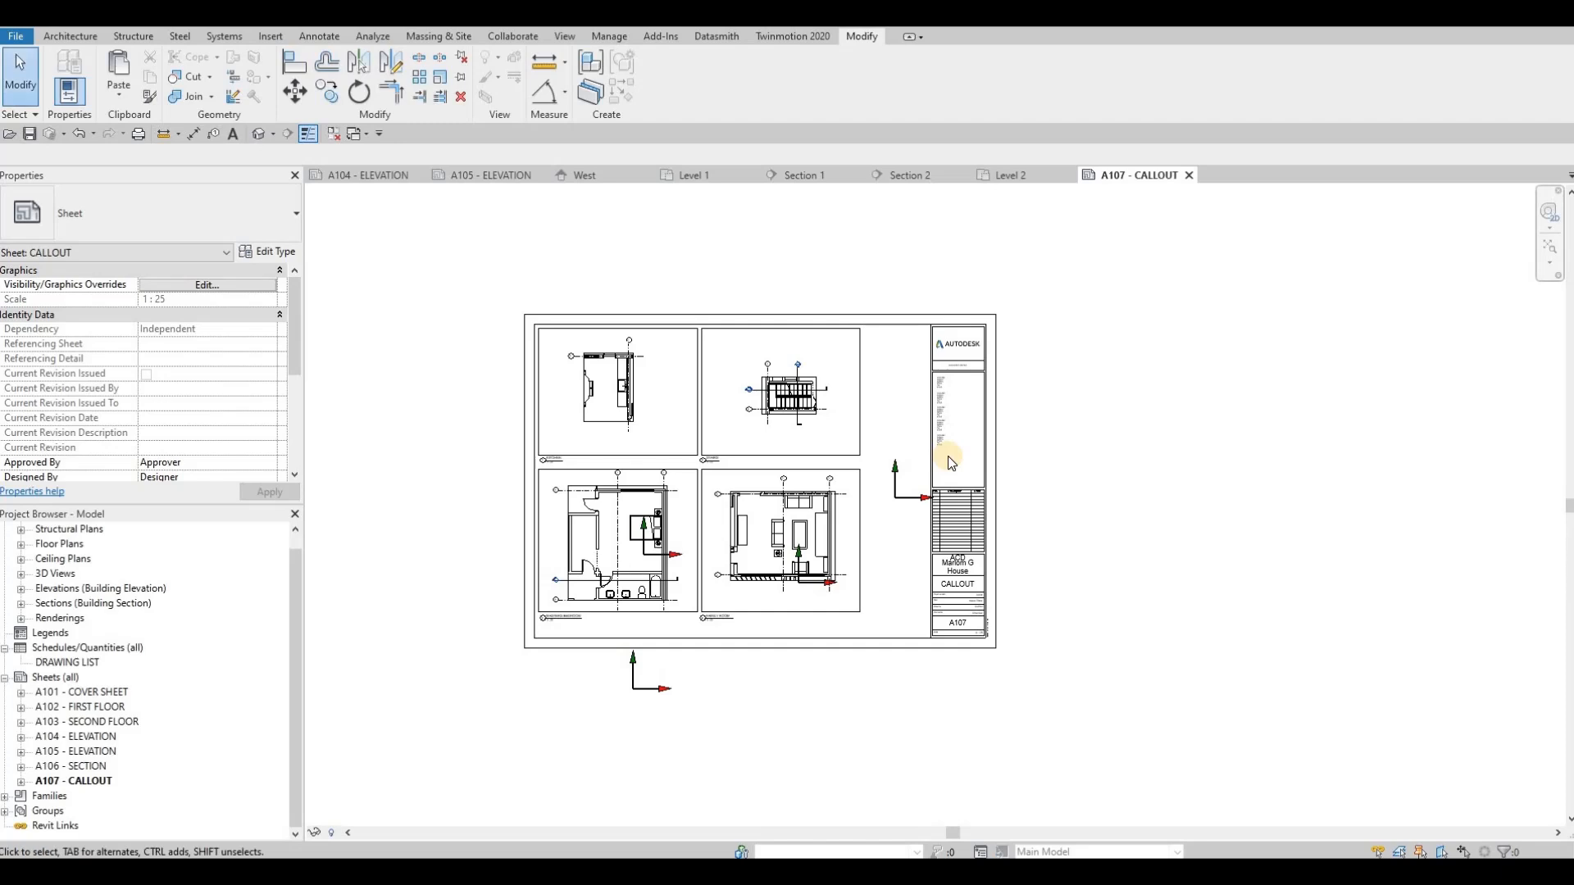
Step: Close all inactive views, keeping only the A107 sheet open, and save the project
{"action": "left_click", "coordinate": [336, 135]}
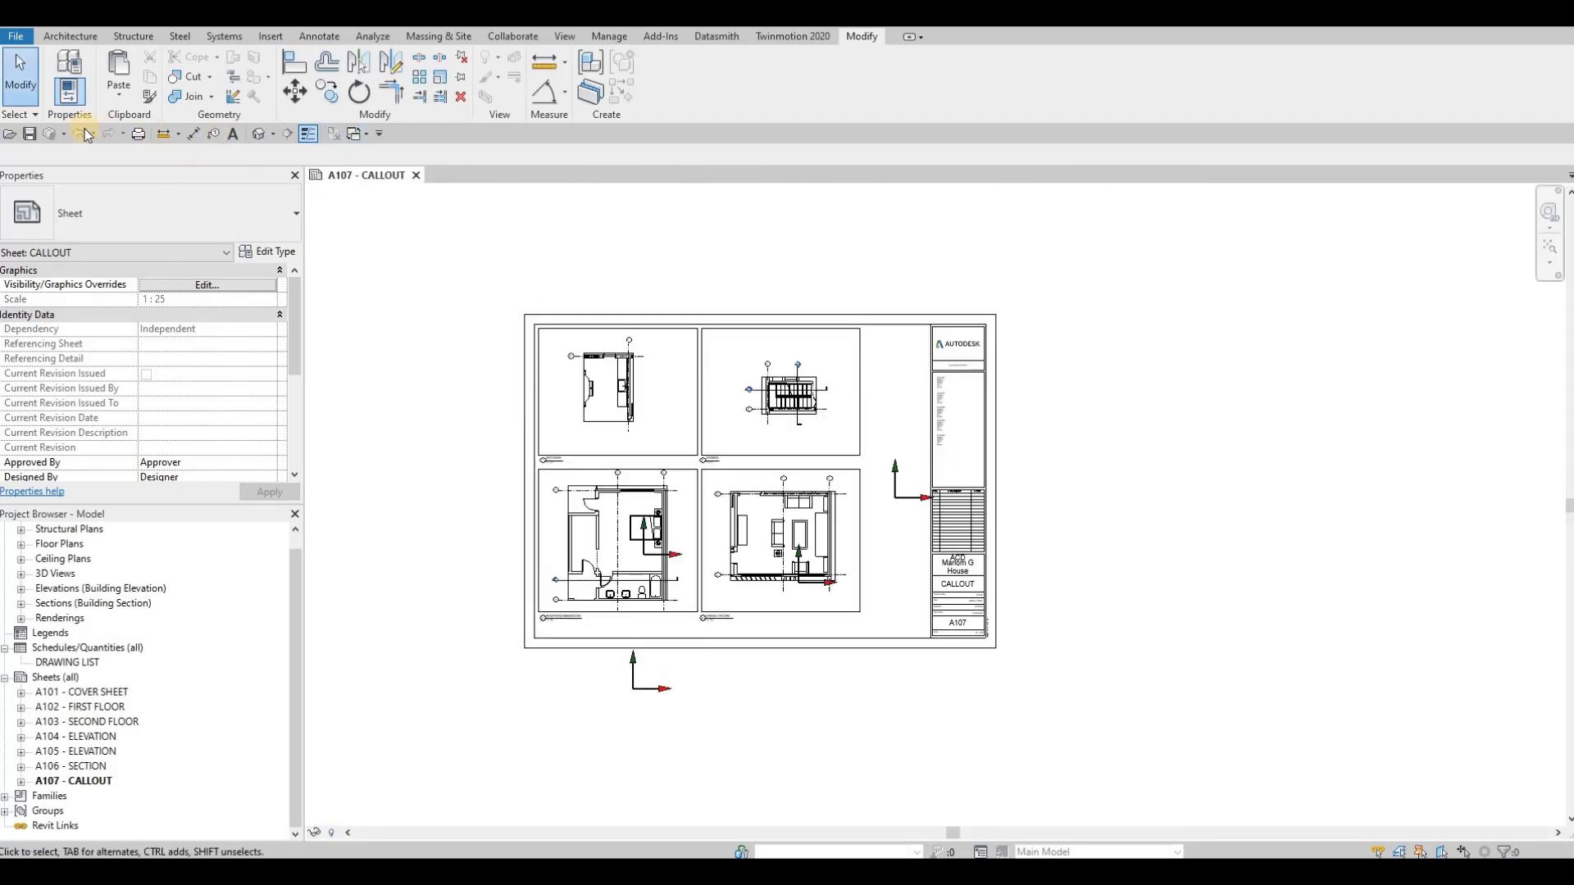
{"action": "left_click", "coordinate": [29, 135]}
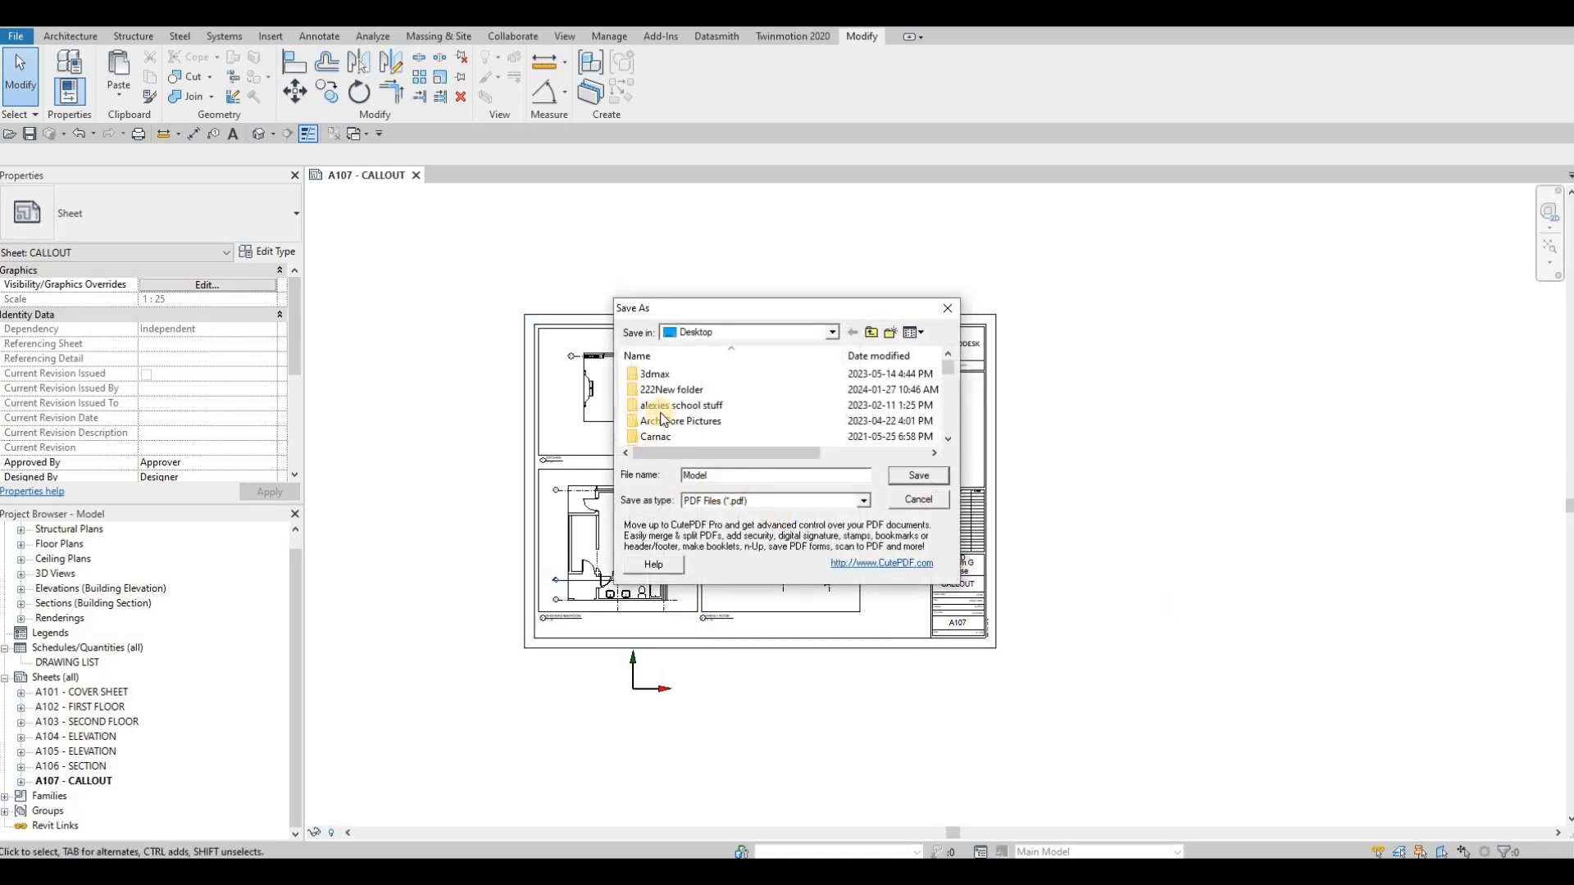
Step: Save the printed PDF to the Desktop with the file name Model
{"action": "left_click", "coordinate": [930, 479]}
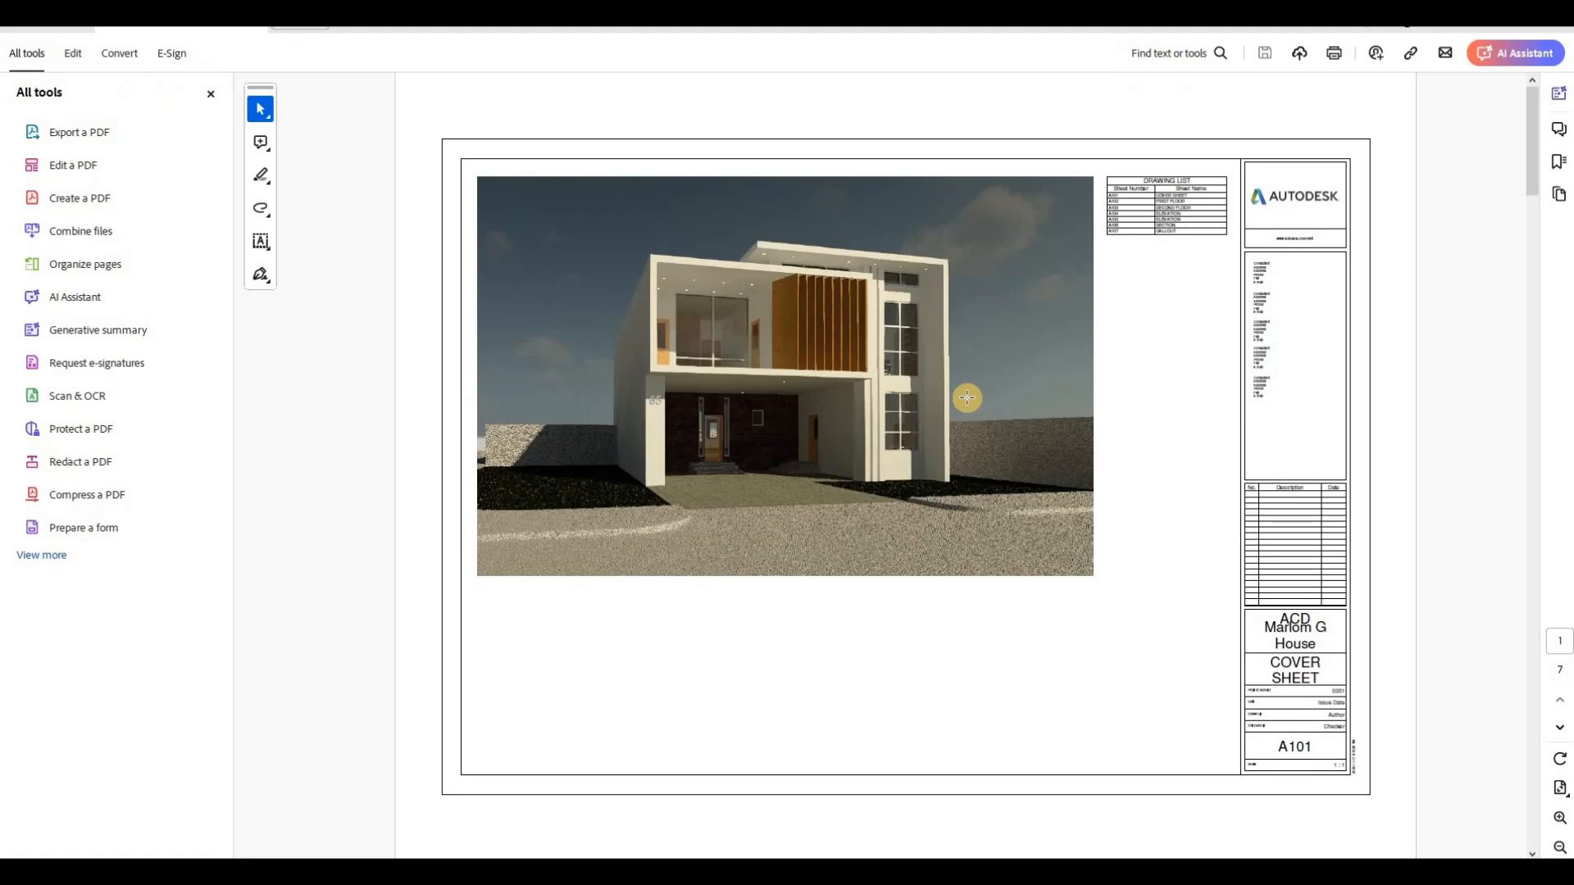
Step: Page through the printed PDF to review the layout of every sheet from A101 to A107
{"action": "scroll", "coordinate": [968, 397], "scroll_direction": "down", "scroll_amount": 3}
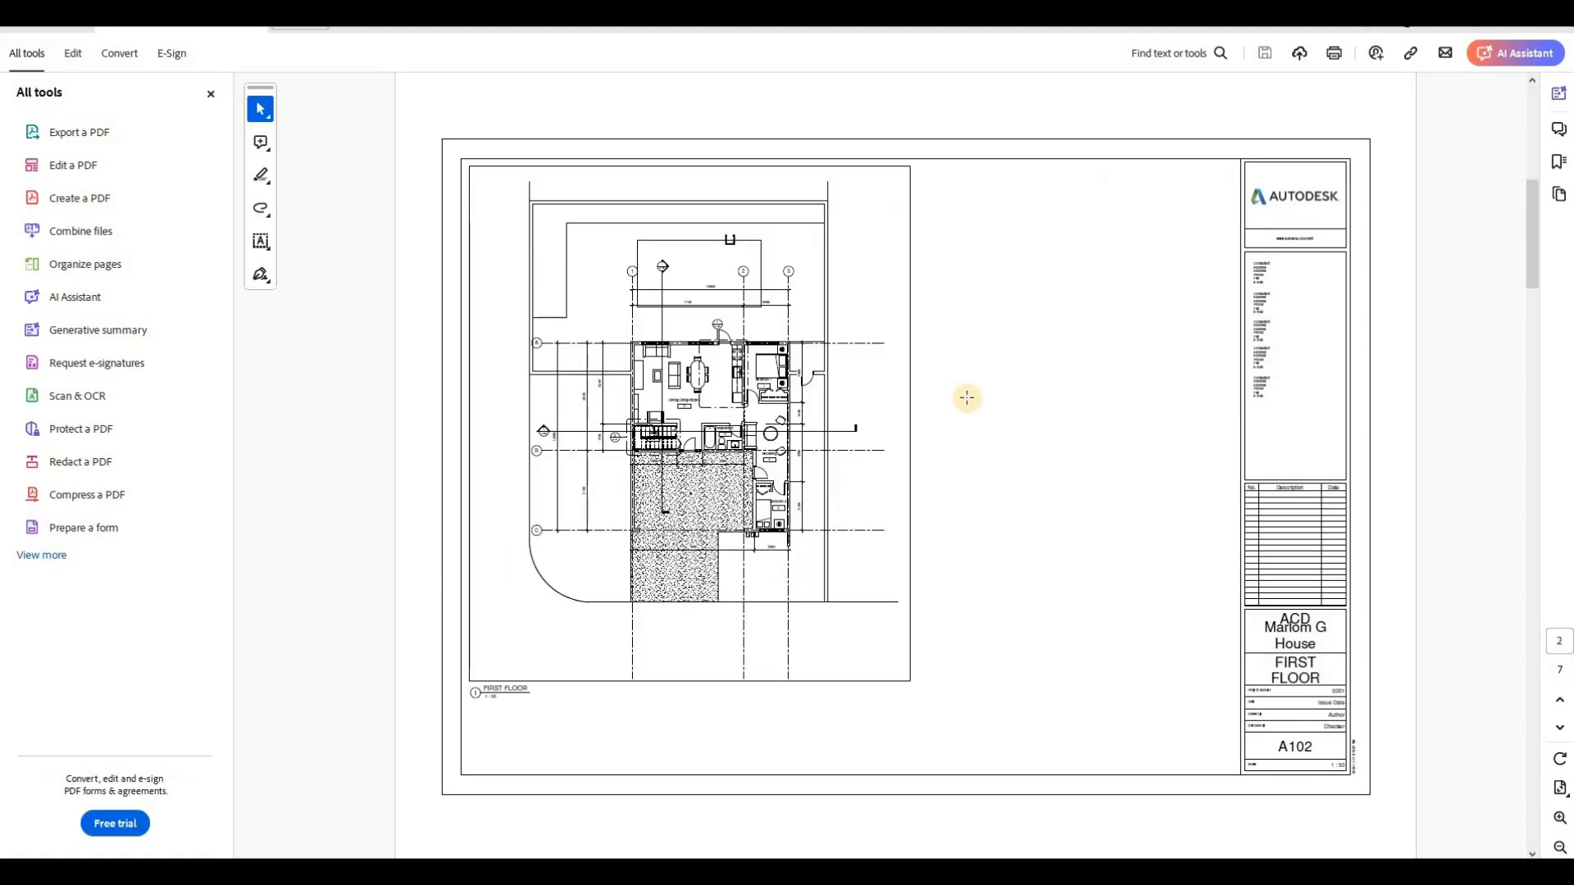
{"action": "scroll", "coordinate": [967, 398], "scroll_direction": "down", "scroll_amount": 3}
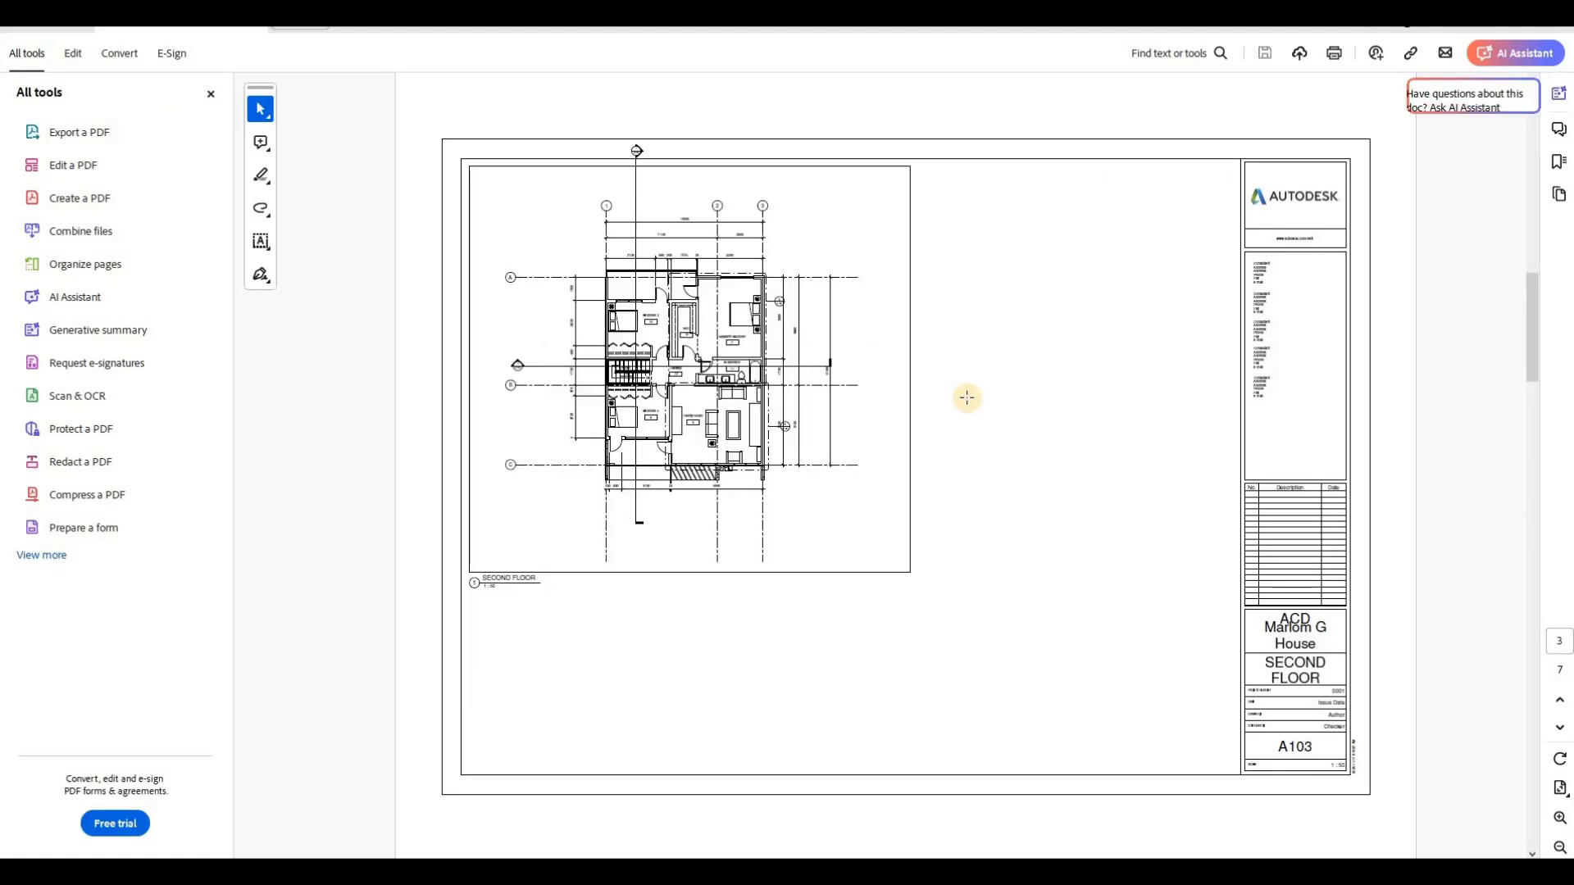
{"action": "scroll", "coordinate": [967, 397], "scroll_direction": "down", "scroll_amount": 3}
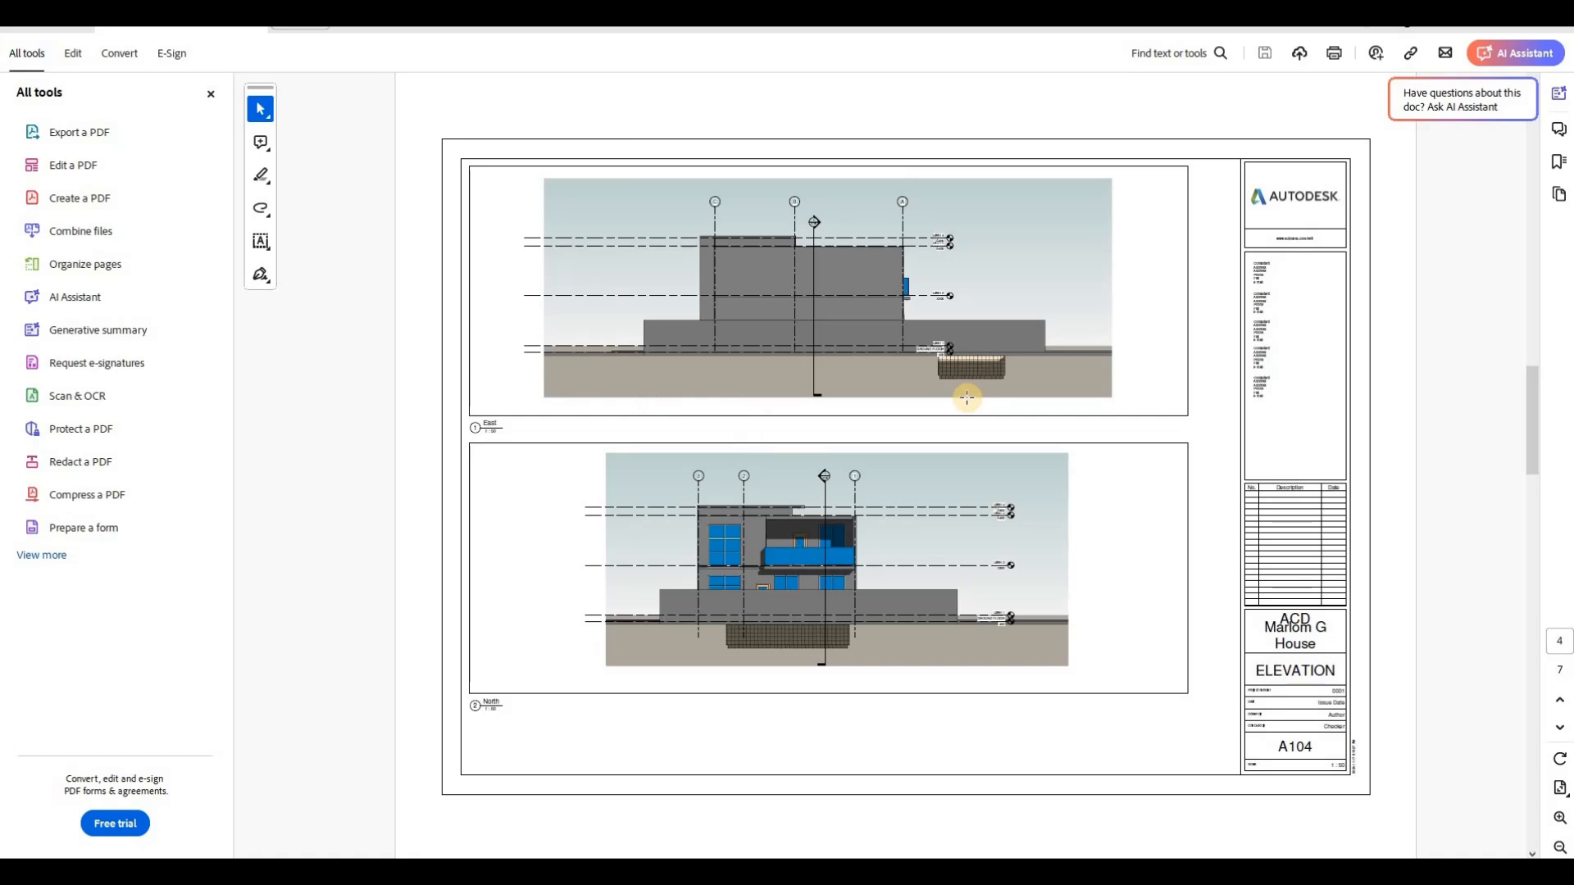
{"action": "scroll", "coordinate": [966, 398], "scroll_direction": "down", "scroll_amount": 3}
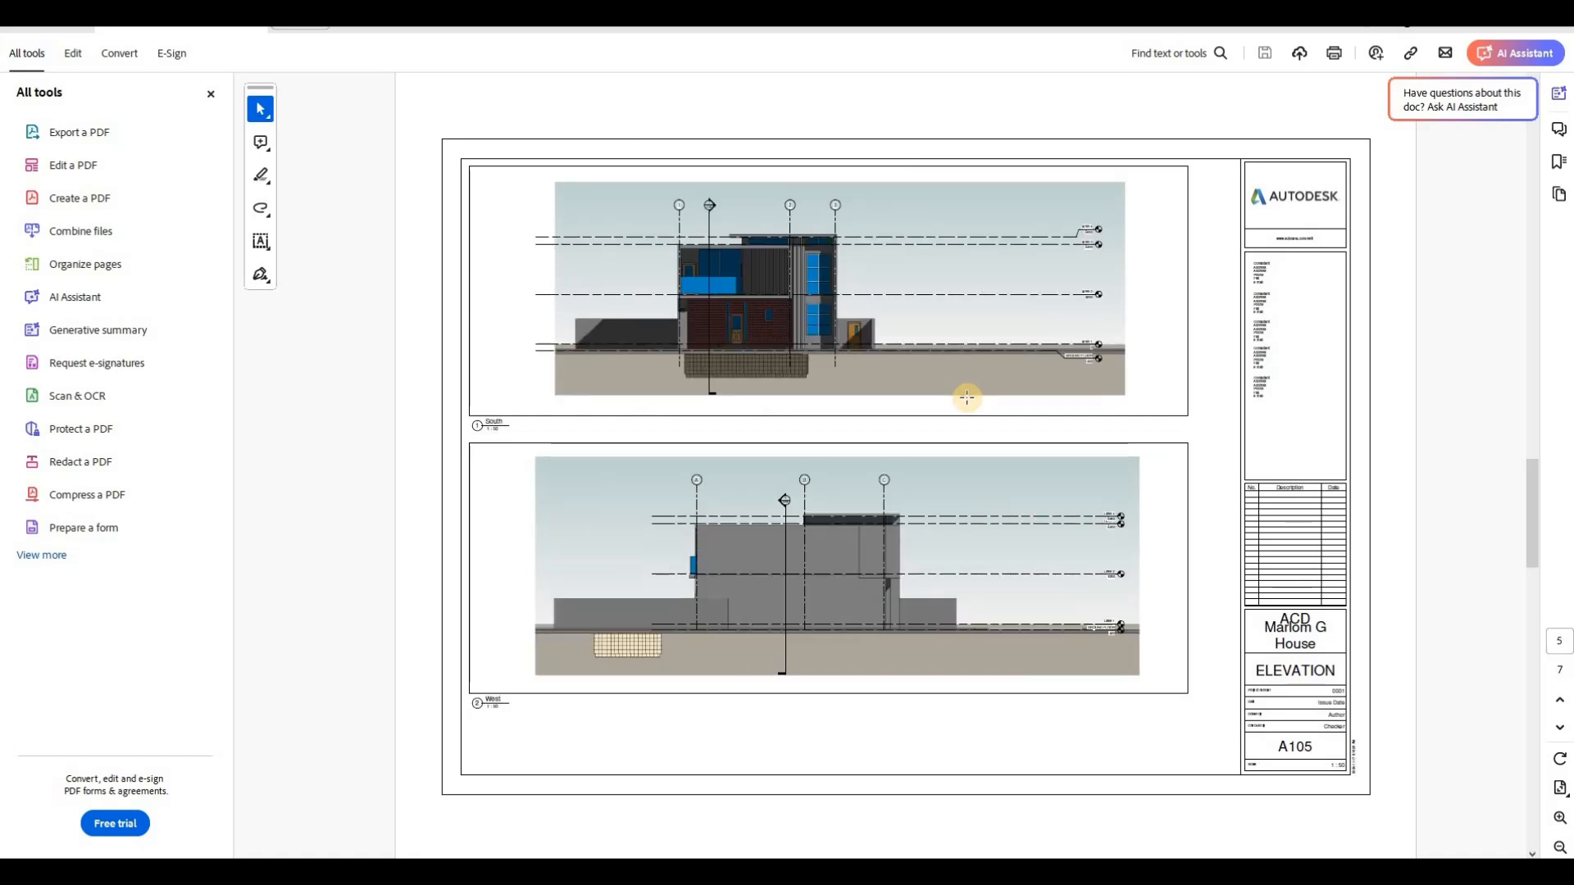
{"action": "scroll", "coordinate": [967, 398], "scroll_direction": "down", "scroll_amount": 3}
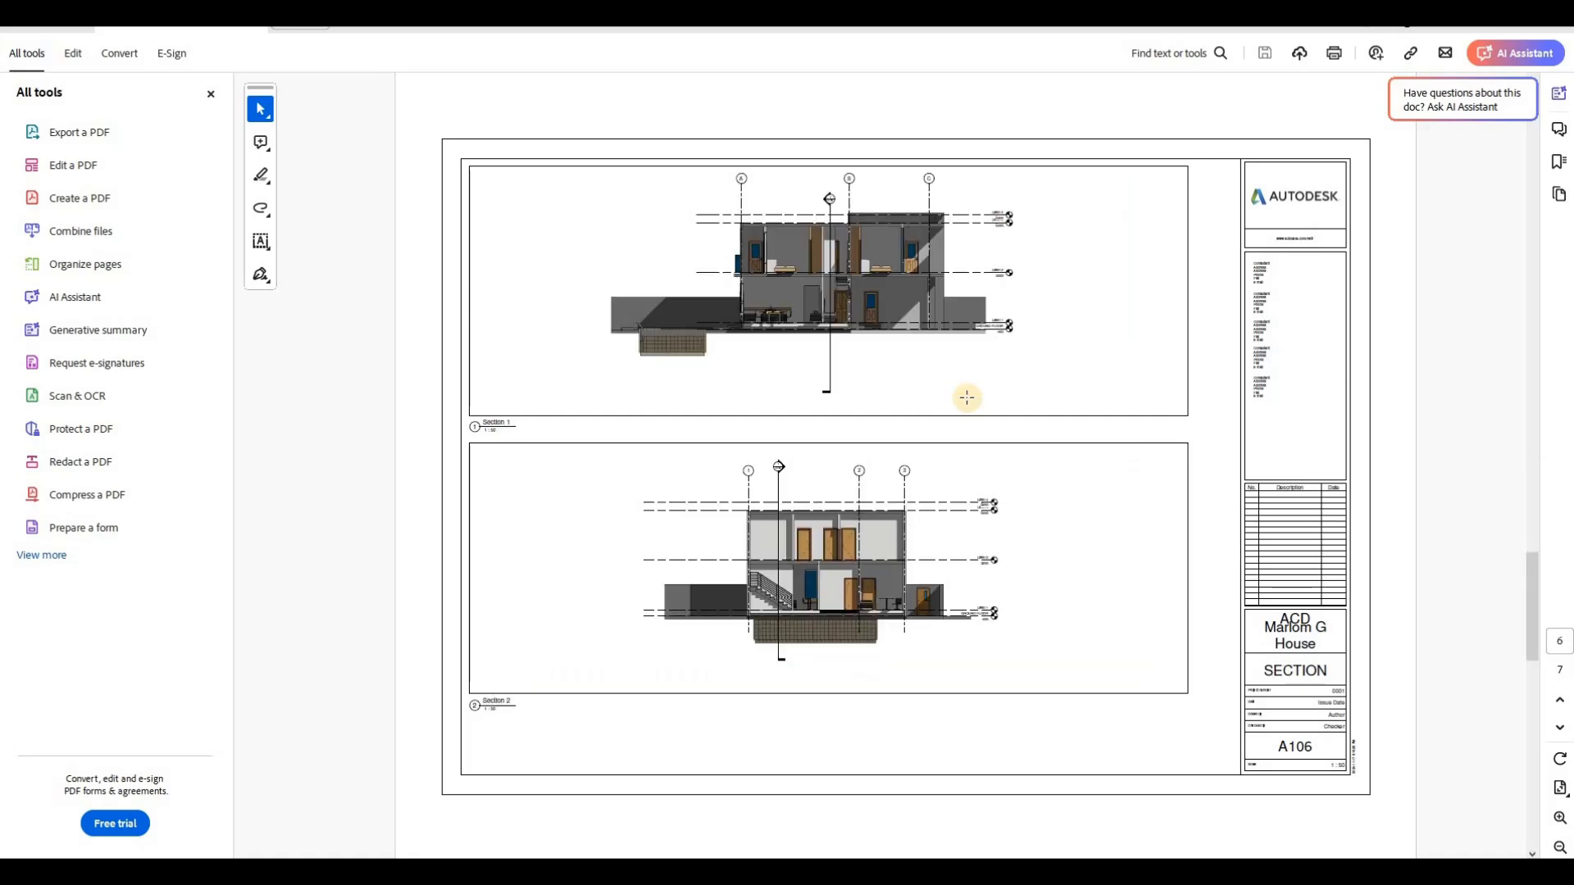
{"action": "scroll", "coordinate": [964, 396], "scroll_direction": "down", "scroll_amount": 3}
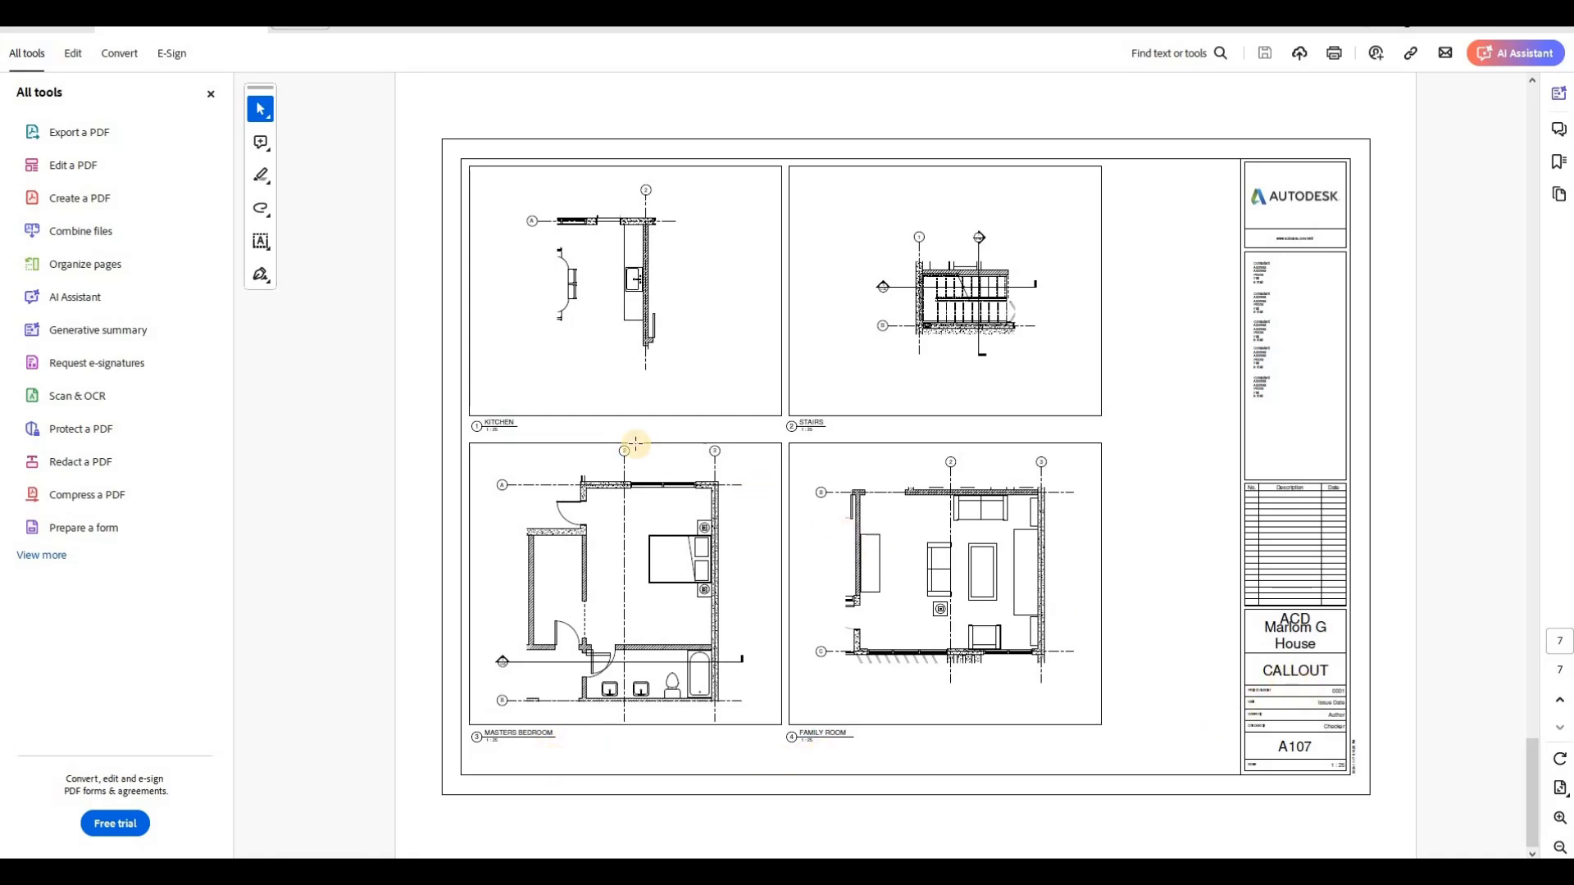
{"action": "scroll", "coordinate": [631, 455], "scroll_direction": "up", "scroll_amount": 1}
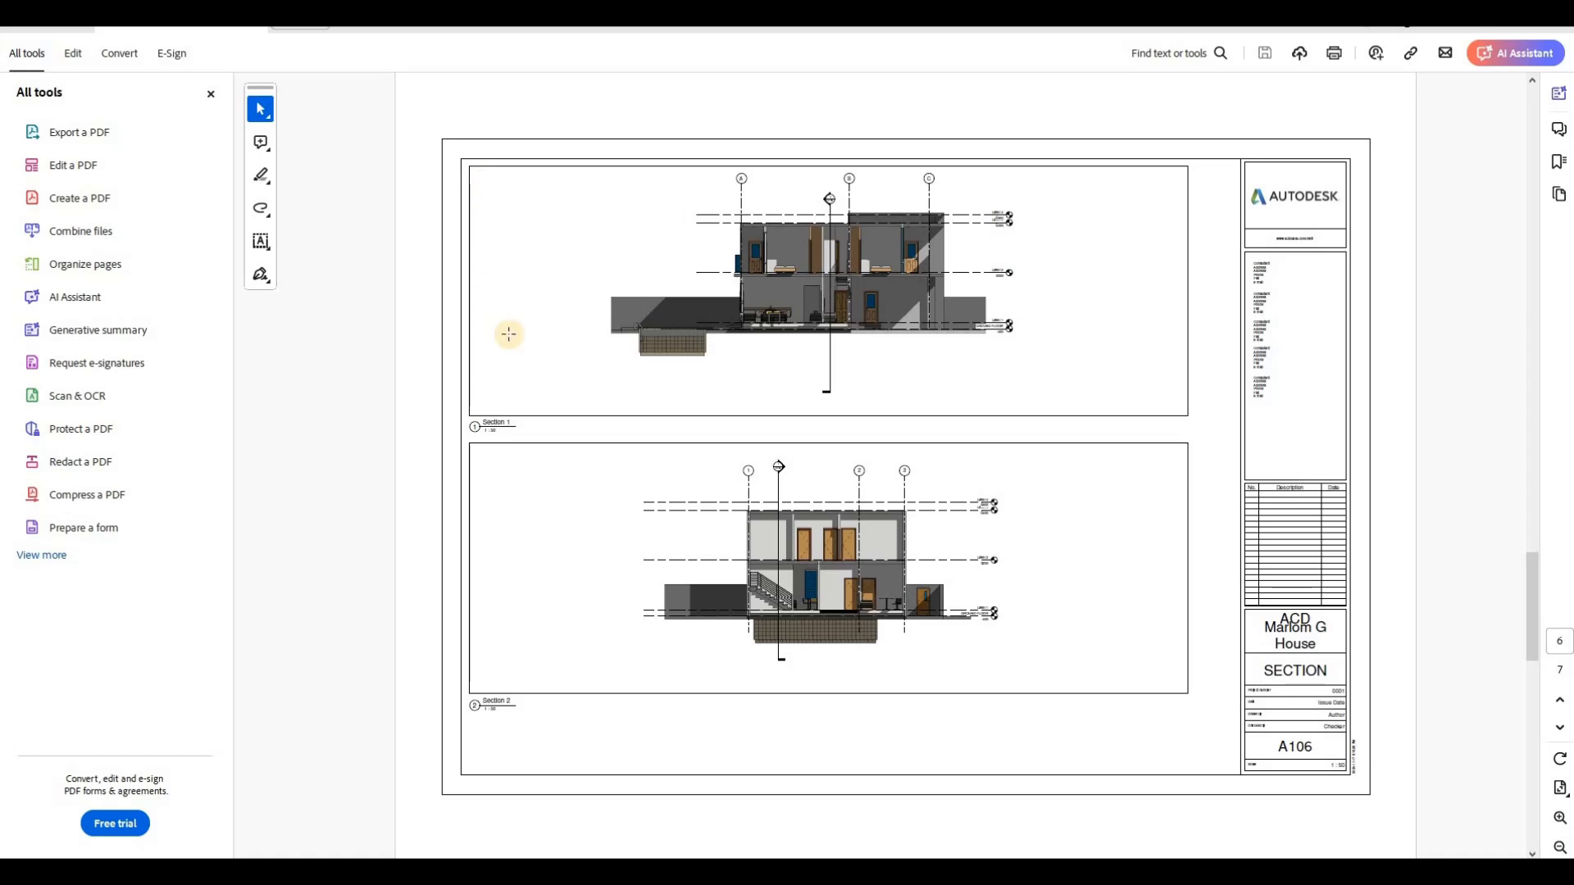
{"action": "scroll", "coordinate": [656, 406], "scroll_direction": "down", "scroll_amount": 1}
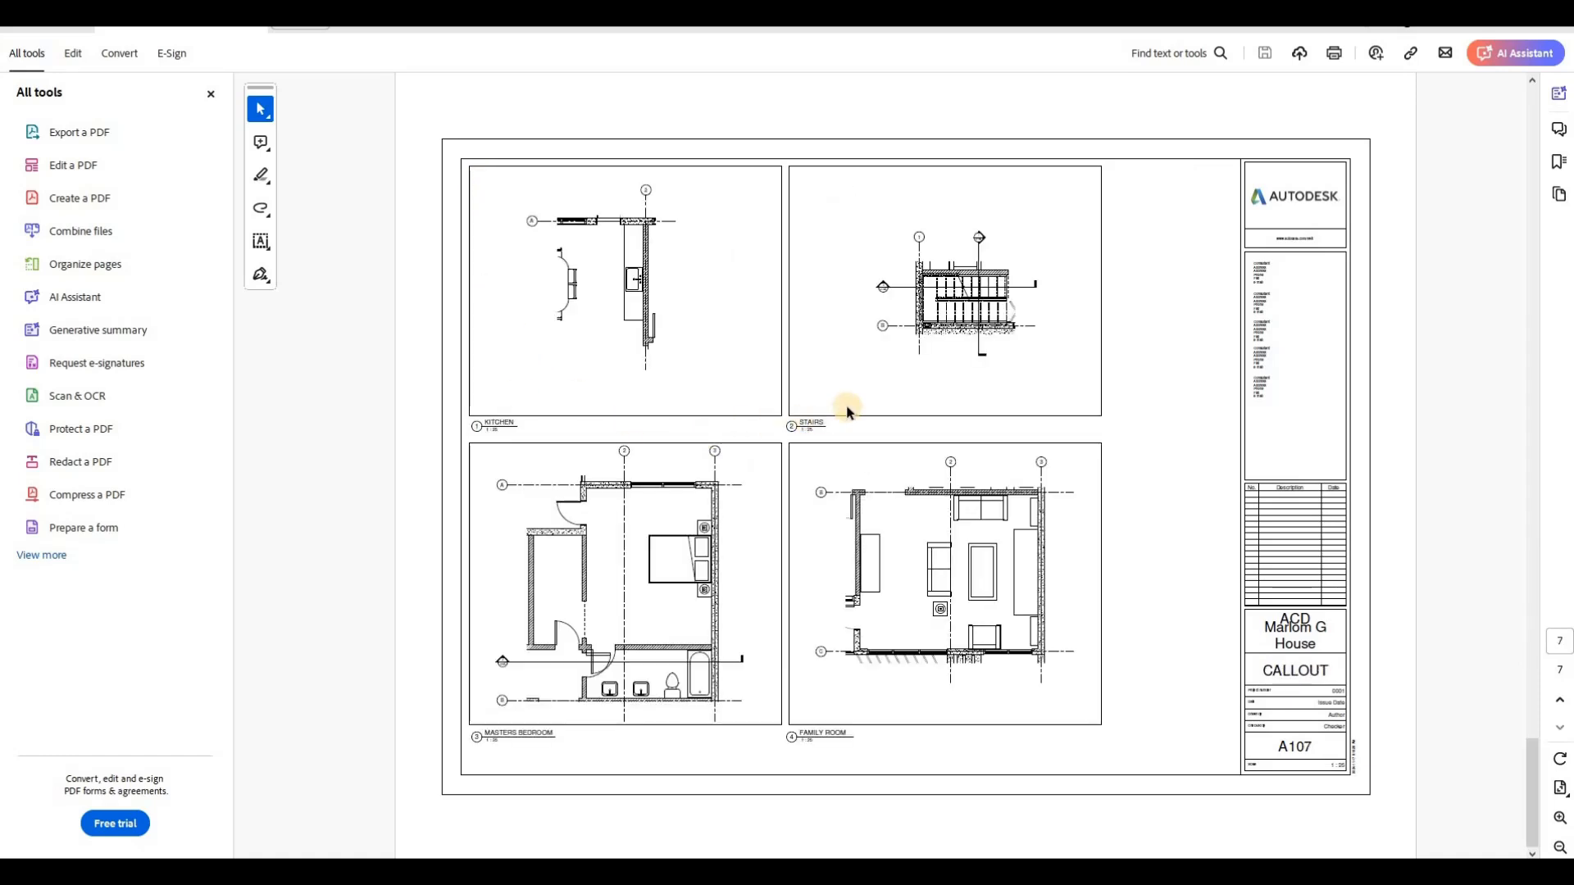